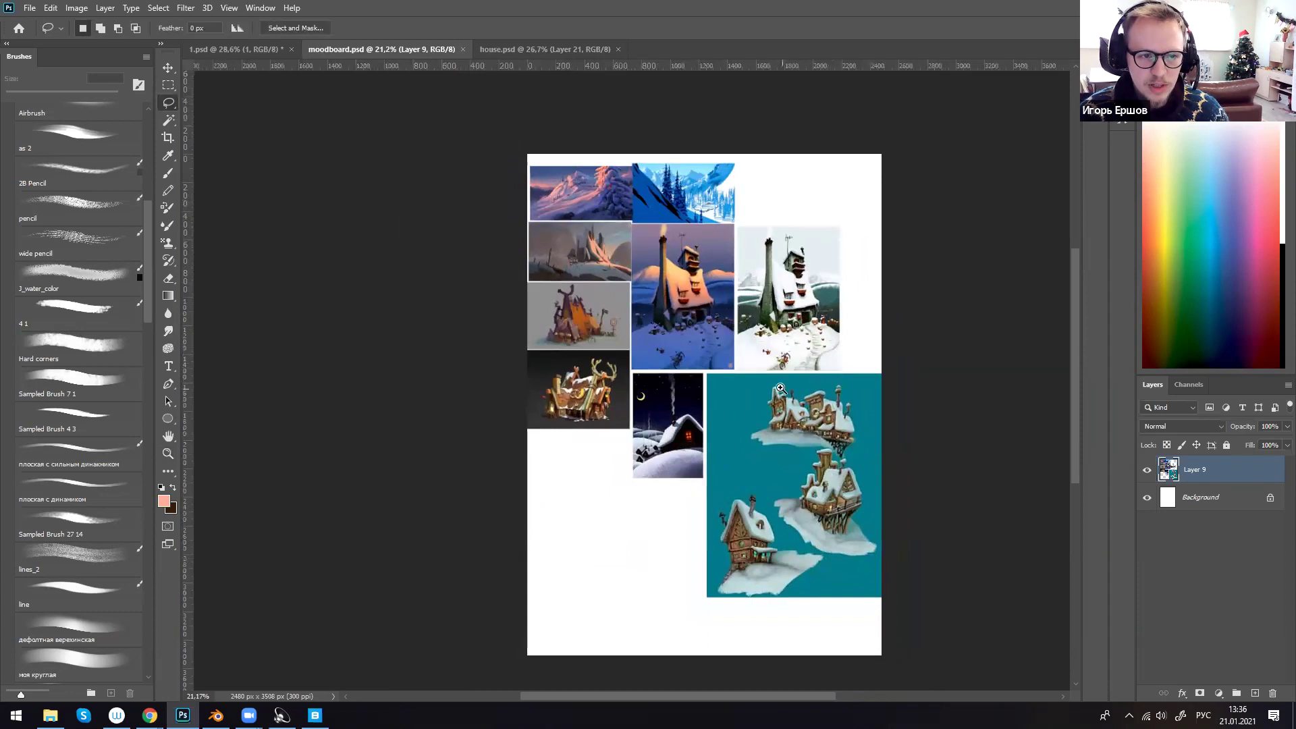
- Examine the winter landscape and snowy house reference images collected on the moodboard
{"action": "key", "text": "l"}
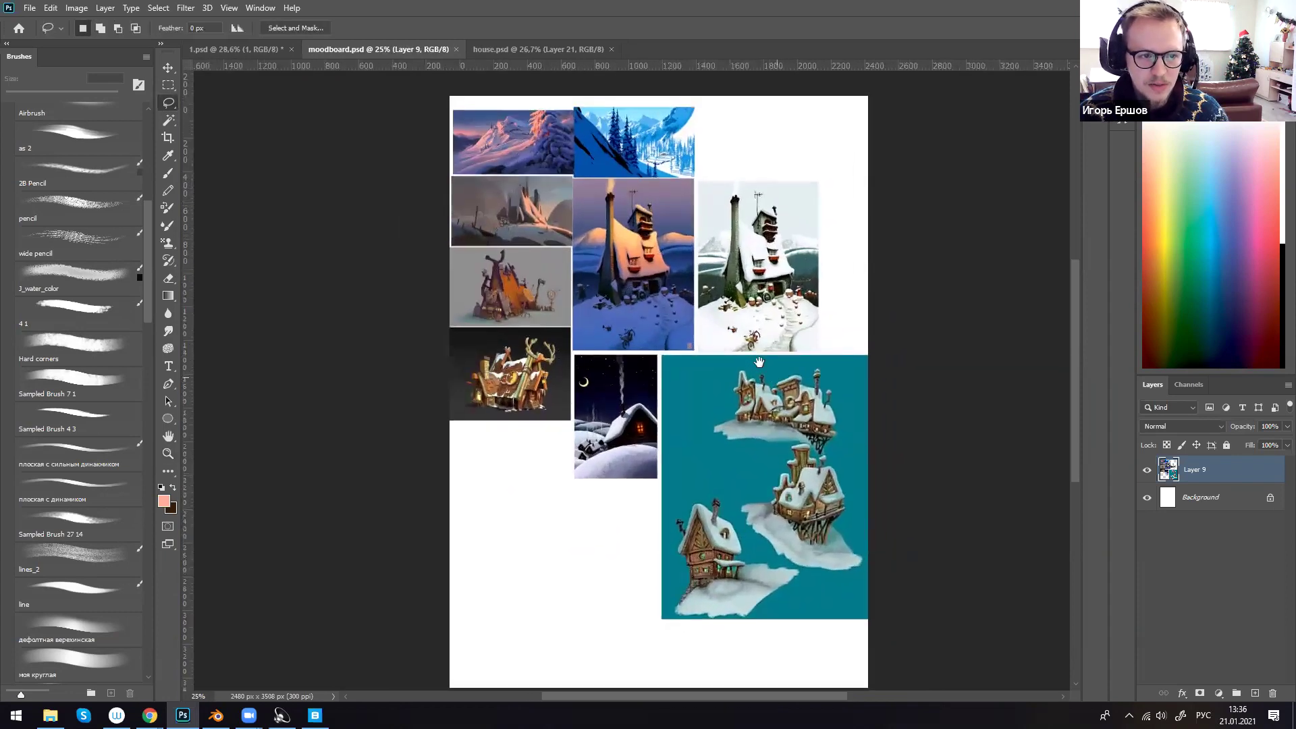
{"action": "scroll", "coordinate": [747, 383], "scroll_direction": "up", "scroll_amount": 2, "text": "alt"}
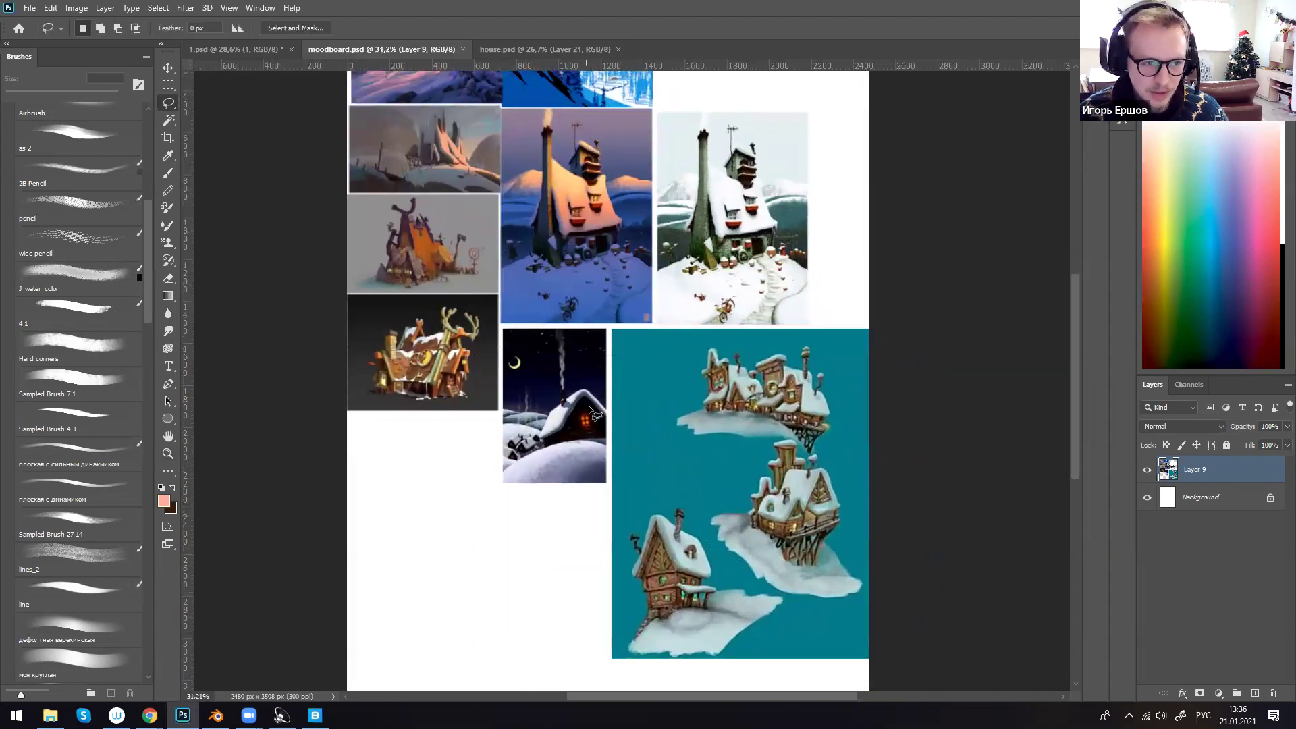
{"action": "scroll", "coordinate": [581, 382], "scroll_direction": "up", "scroll_amount": 1}
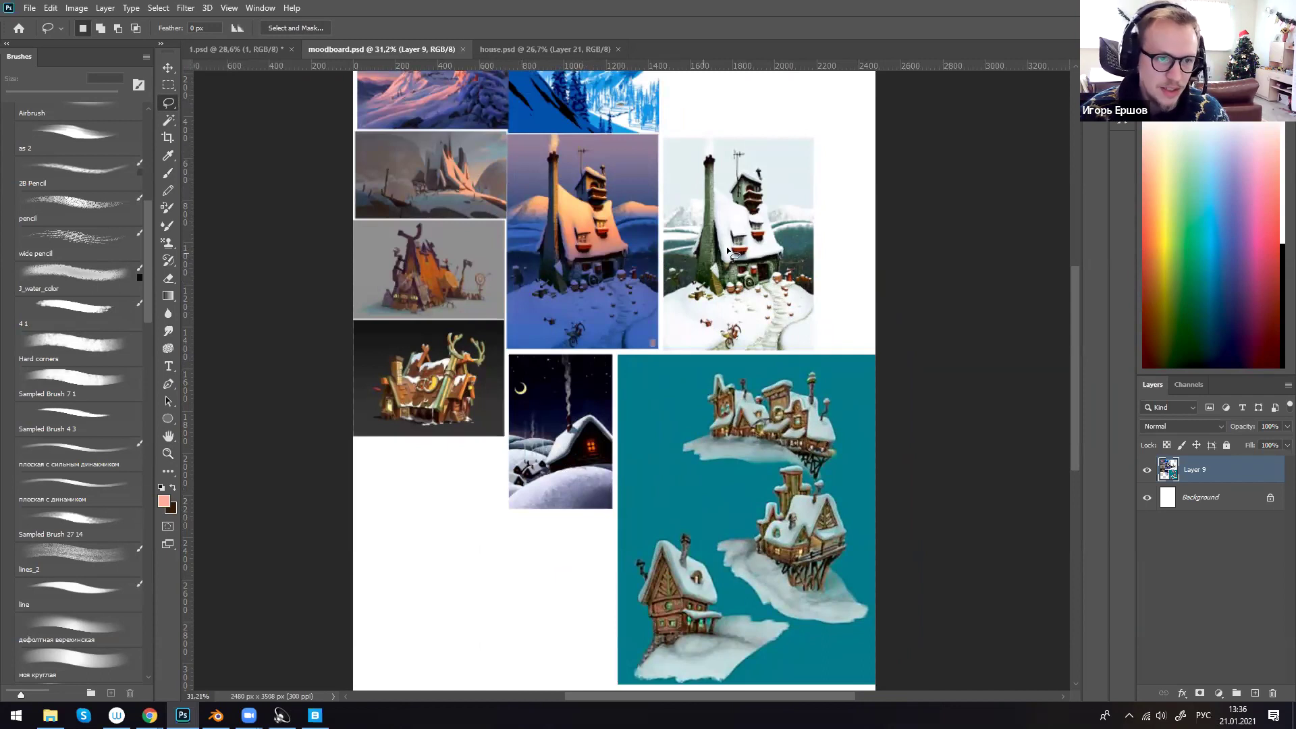
{"action": "scroll", "coordinate": [716, 213], "scroll_direction": "up", "scroll_amount": 3}
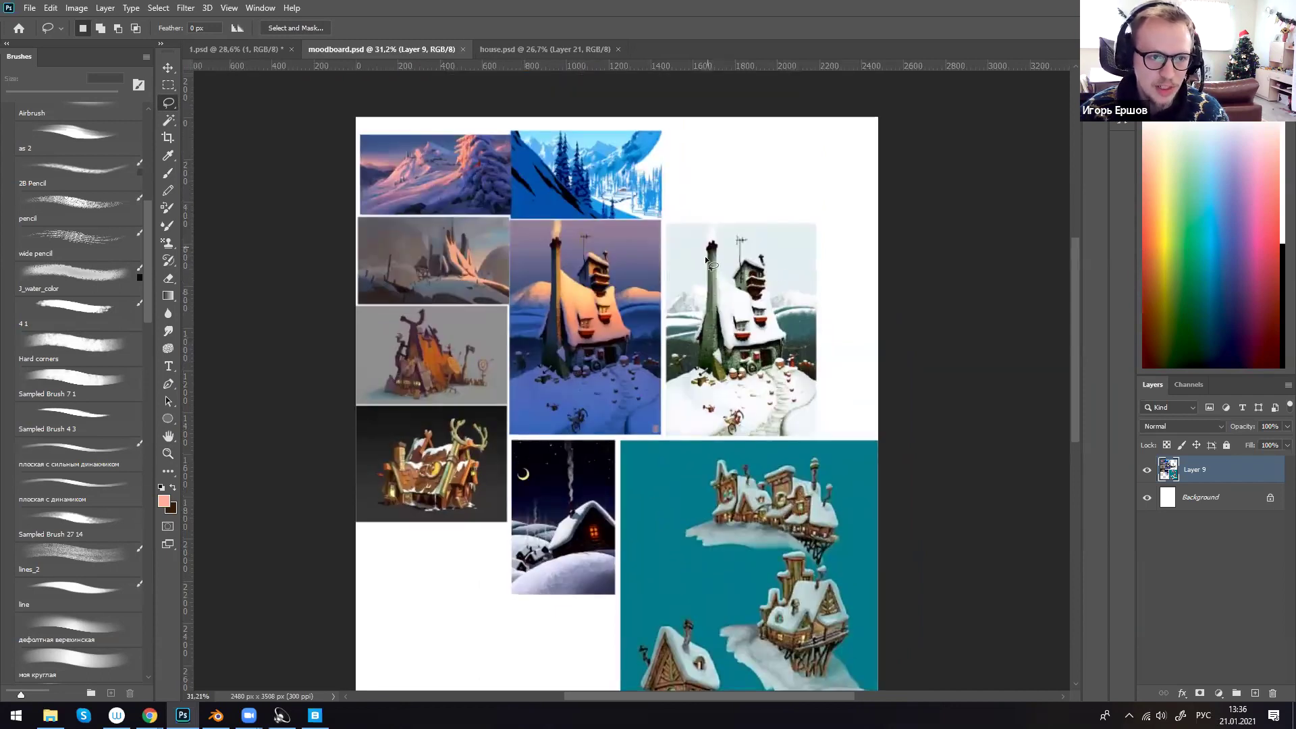
{"action": "key", "text": "z"}
{"action": "mouse_move", "coordinate": [580, 343]}
{"action": "left_mouse_down"}
{"action": "mouse_move", "coordinate": [665, 412]}
{"action": "mouse_move", "coordinate": [742, 408]}
{"action": "mouse_move", "coordinate": [562, 405]}
{"action": "left_mouse_up"}
{"action": "key", "text": "ctrl+space"}
{"action": "left_click_drag", "start_coordinate": [709, 396], "coordinate": [690, 399]}
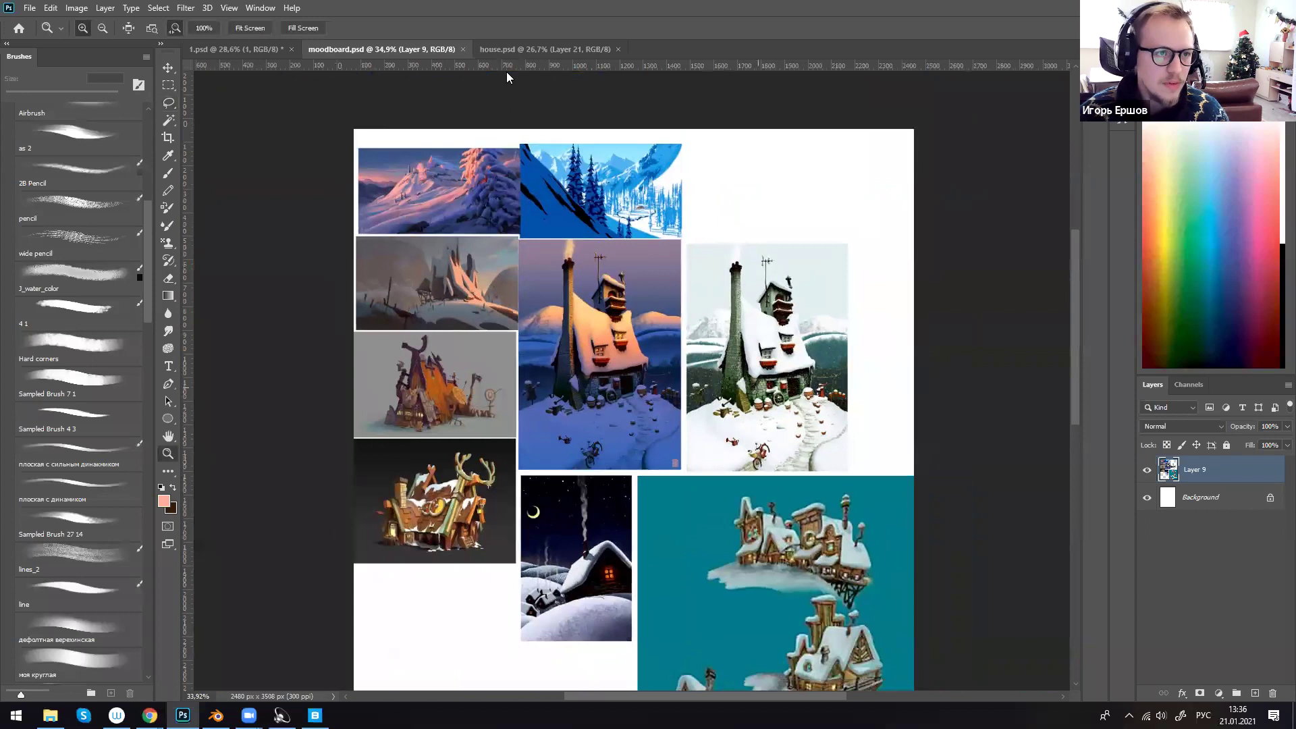
{"action": "left_click_drag", "start_coordinate": [692, 138], "coordinate": [686, 61]}
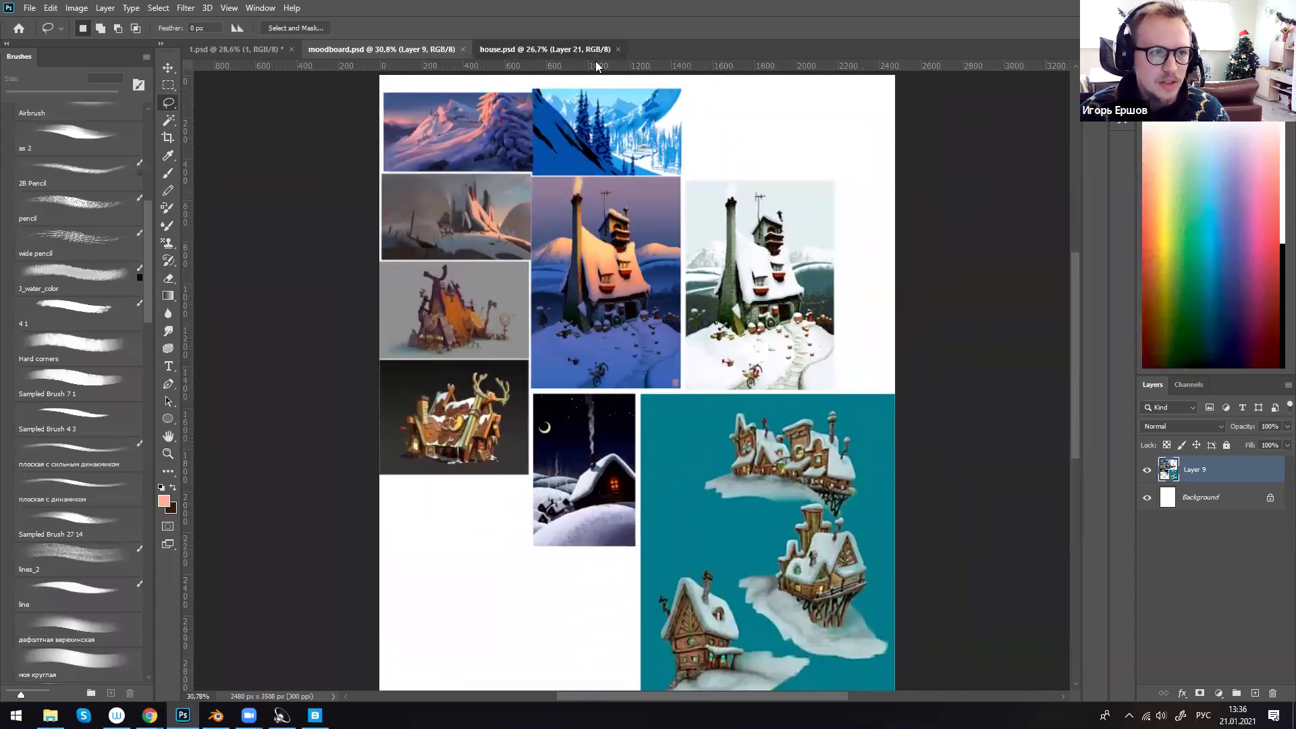
- Switch to the house.psd document and try brush strokes along the right roof edge of the first house sketch, undoing them
{"action": "left_click", "coordinate": [595, 57]}
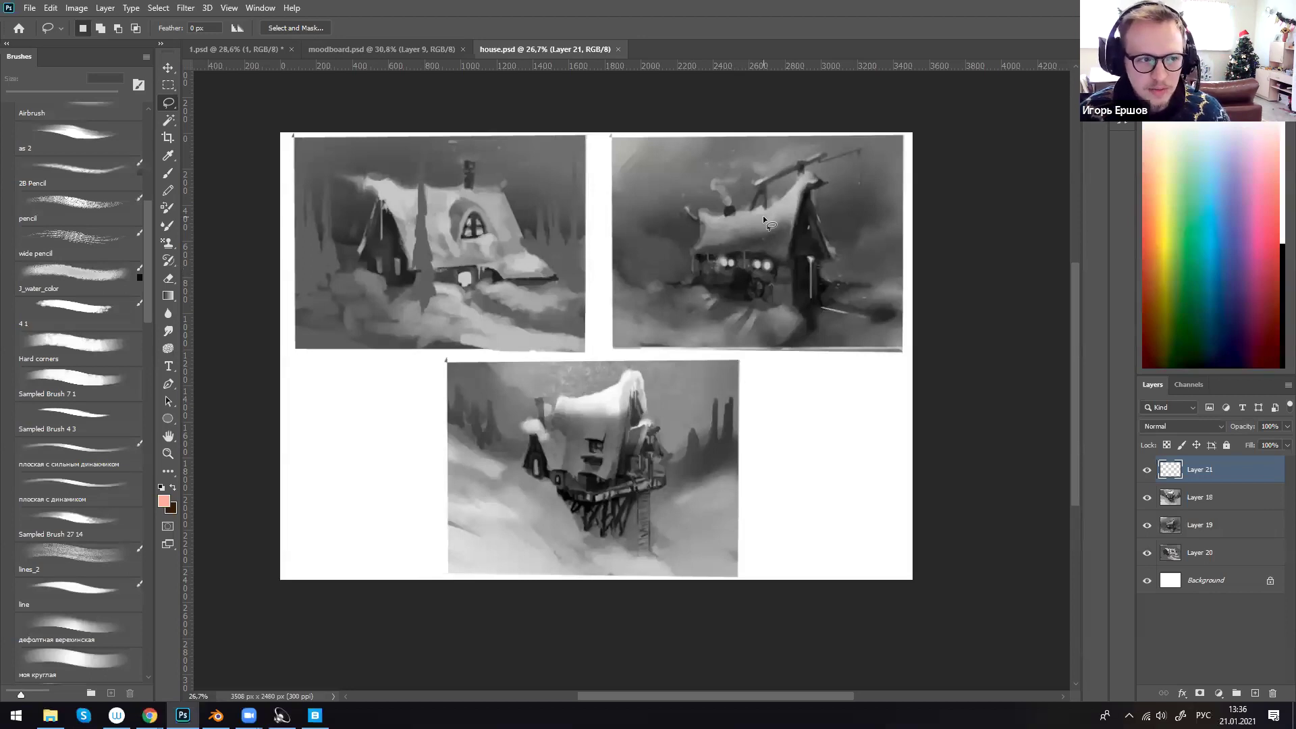
{"action": "key", "text": "b"}
{"action": "mouse_move", "coordinate": [524, 256]}
{"action": "left_mouse_down"}
{"action": "mouse_move", "coordinate": [505, 196]}
{"action": "mouse_move", "coordinate": [558, 258]}
{"action": "left_mouse_up"}
{"action": "left_click_drag", "start_coordinate": [550, 212], "coordinate": [577, 251]}
{"action": "key", "text": "ctrl+z"}
{"action": "key", "text": "ctrl+z"}
{"action": "key", "text": "ctrl+z"}
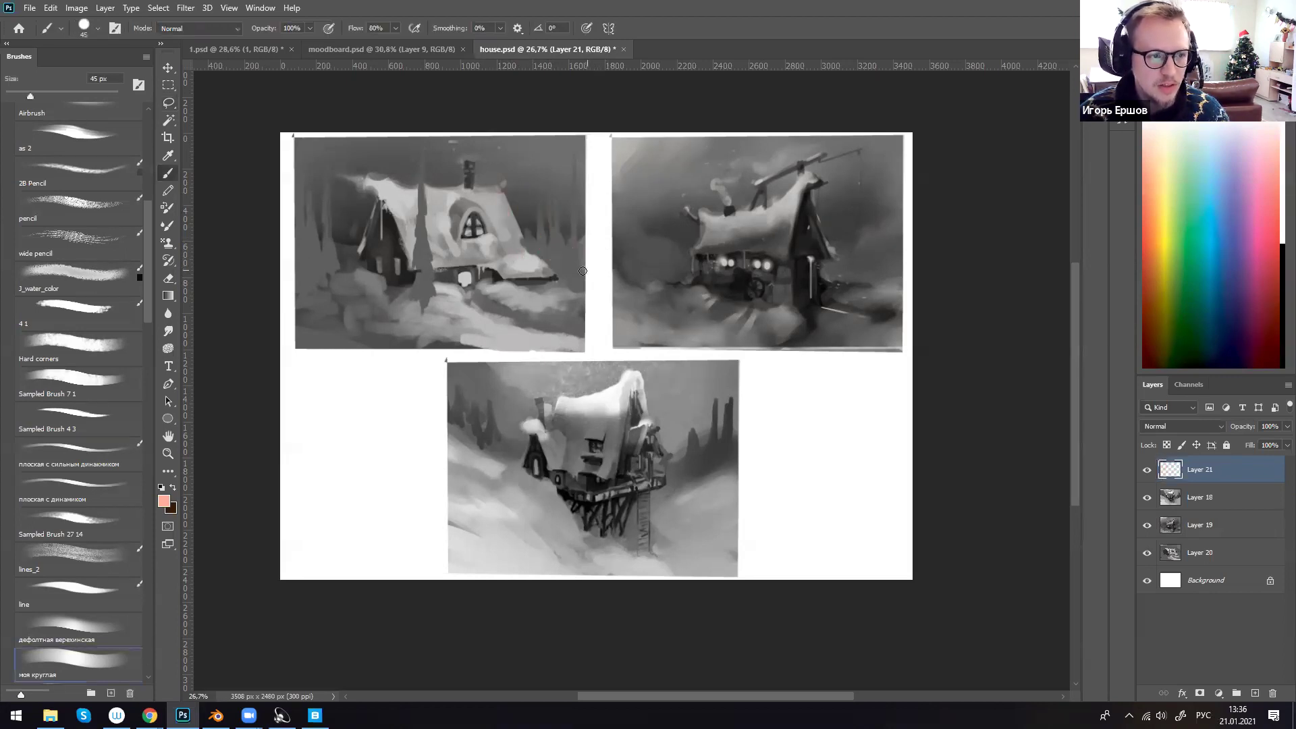
- Set the brush size to 40 px and try a stroke beside the roof of the stilted house sketch, undoing it
{"action": "key", "text": "bracketright"}
{"action": "key", "text": "bracketright"}
{"action": "key", "text": "bracketleft"}
{"action": "key", "text": "bracketleft"}
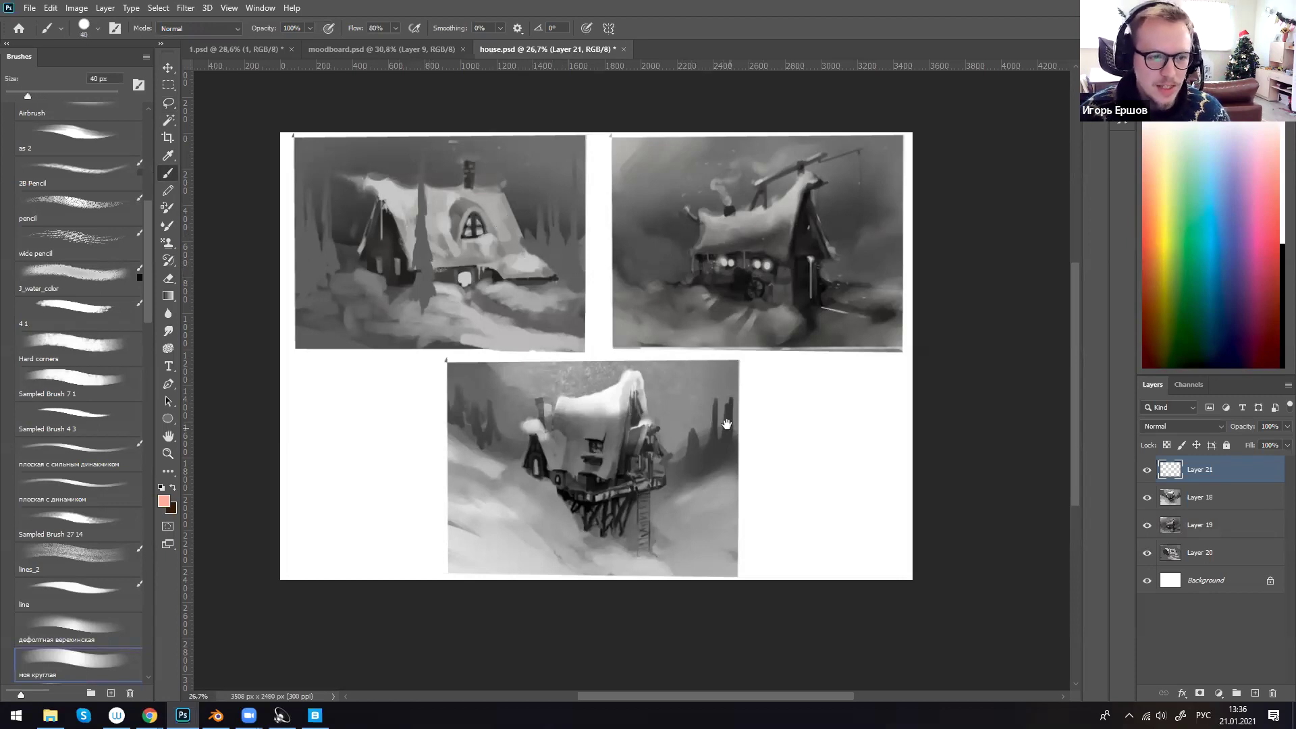
{"action": "left_click_drag", "start_coordinate": [726, 424], "coordinate": [719, 382]}
{"action": "left_click_drag", "start_coordinate": [734, 300], "coordinate": [731, 311]}
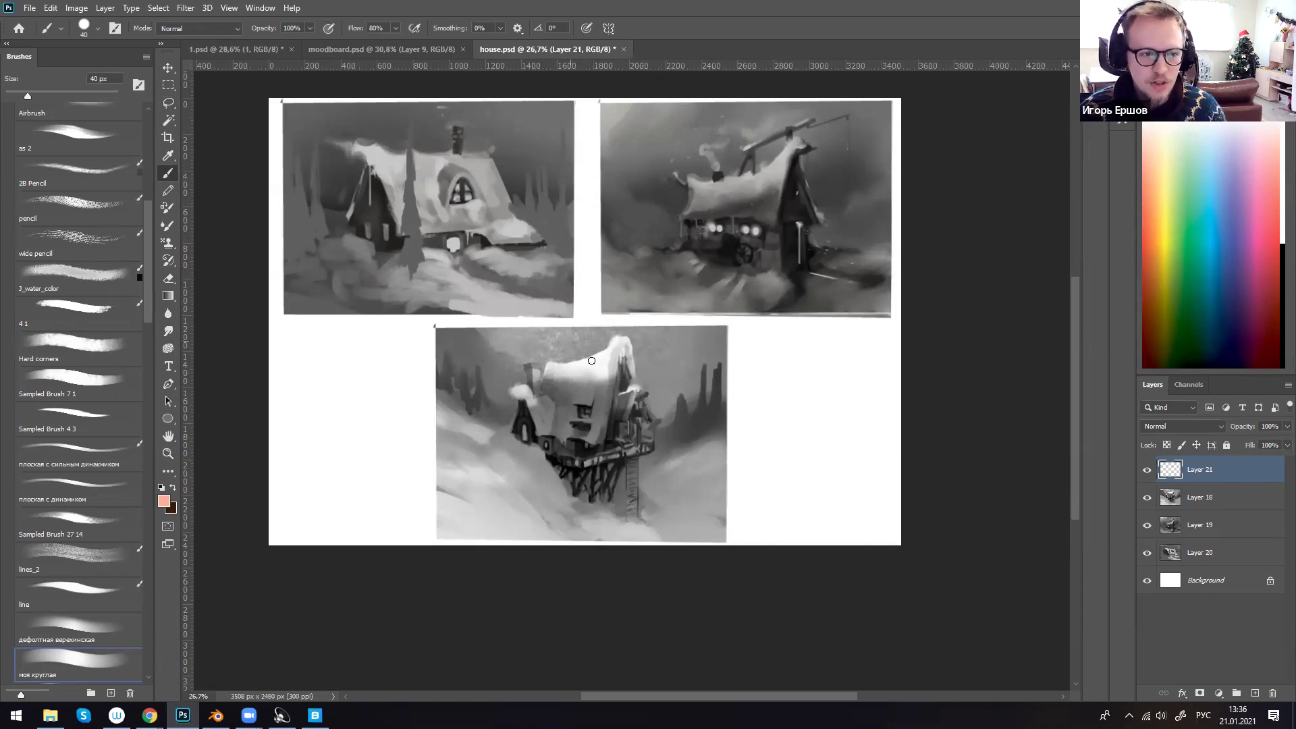
{"action": "mouse_move", "coordinate": [678, 362]}
{"action": "left_mouse_down"}
{"action": "mouse_move", "coordinate": [709, 473]}
{"action": "mouse_move", "coordinate": [742, 368]}
{"action": "left_mouse_up"}
{"action": "key", "text": "ctrl+z"}
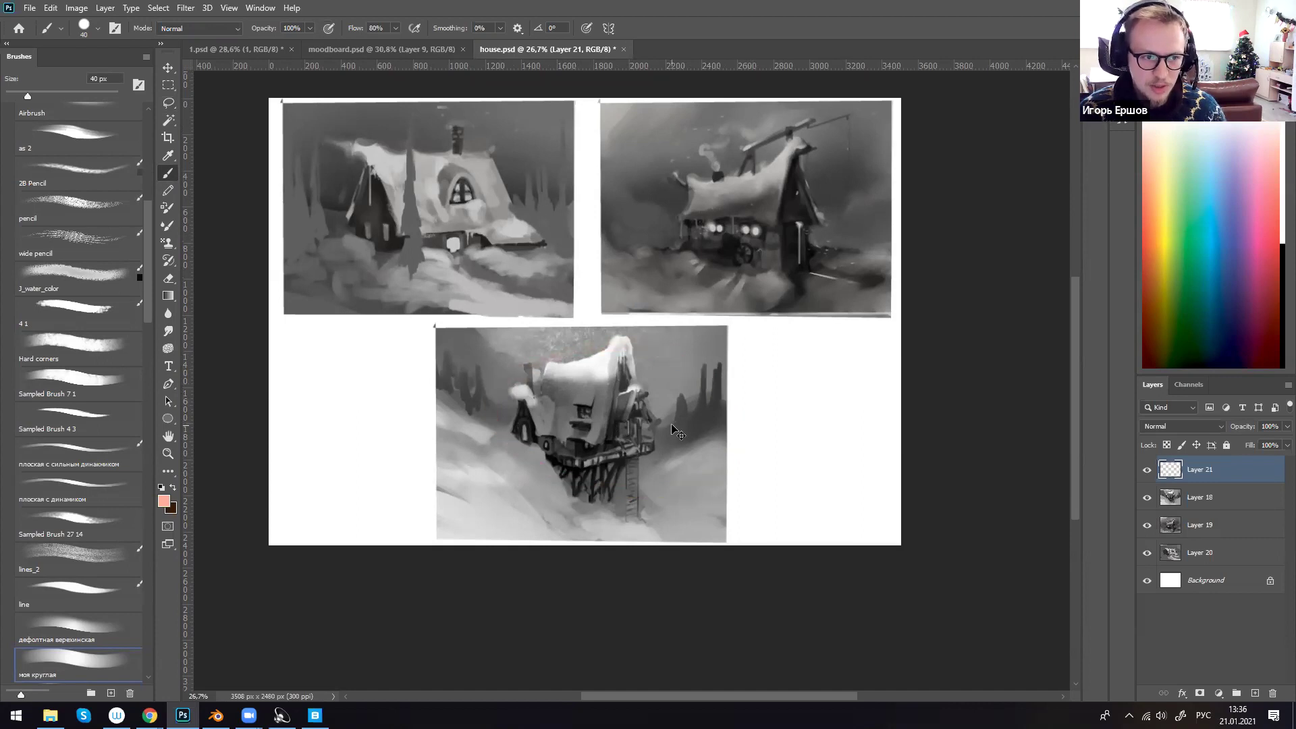
- Try brush marks over the stilts and the side gable of the lower house sketch, undoing each one
{"action": "key", "text": "l"}
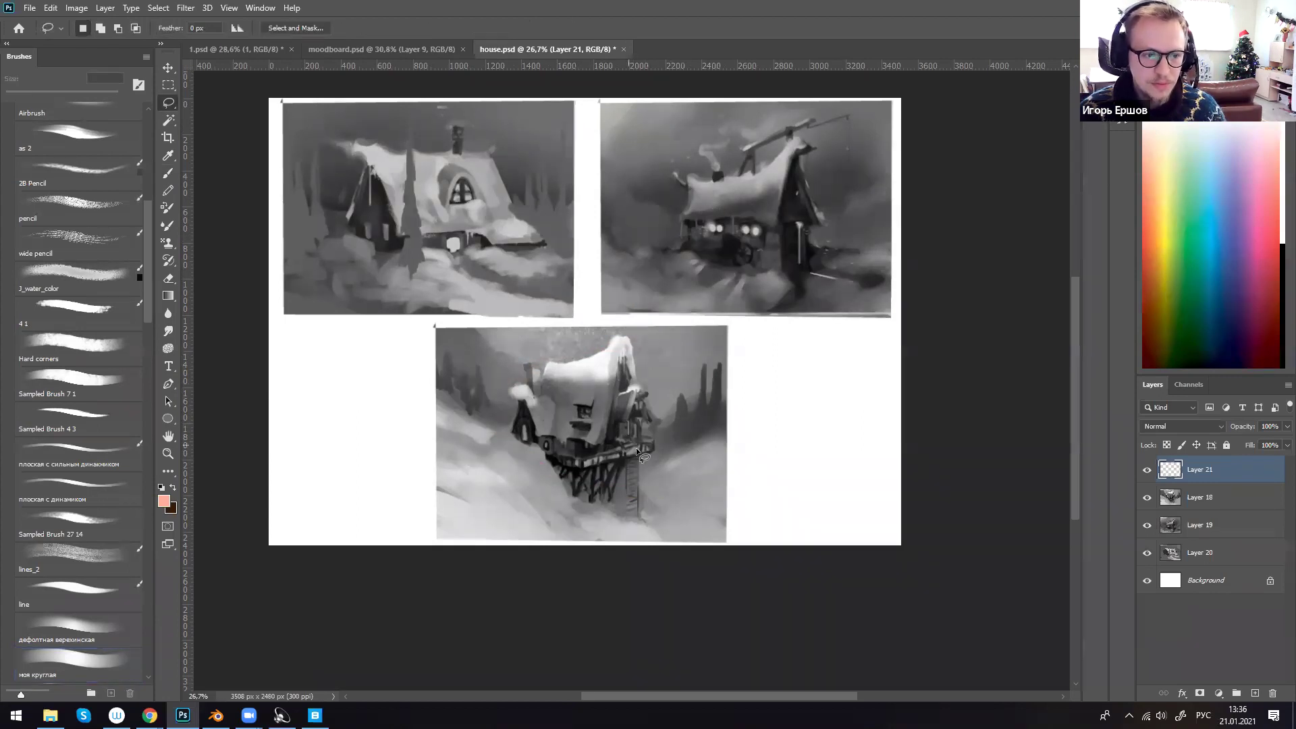
{"action": "key", "text": "b"}
{"action": "mouse_move", "coordinate": [620, 464]}
{"action": "left_mouse_down"}
{"action": "mouse_move", "coordinate": [610, 497]}
{"action": "mouse_move", "coordinate": [571, 503]}
{"action": "left_mouse_up"}
{"action": "key", "text": "ctrl+z"}
{"action": "key", "text": "ctrl+z"}
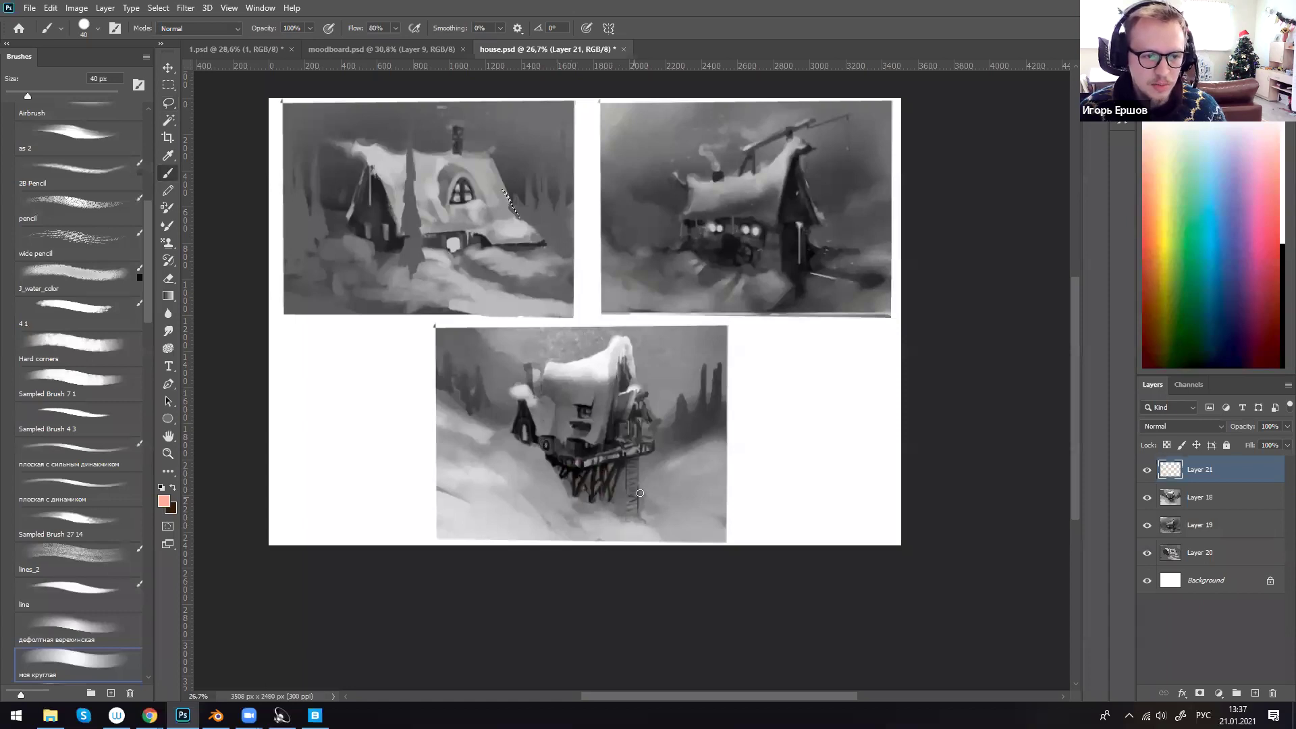
{"action": "mouse_move", "coordinate": [639, 430]}
{"action": "left_mouse_down"}
{"action": "mouse_move", "coordinate": [638, 395]}
{"action": "mouse_move", "coordinate": [628, 433]}
{"action": "left_mouse_up"}
{"action": "key", "text": "ctrl+z"}
{"action": "key", "text": "ctrl+z"}
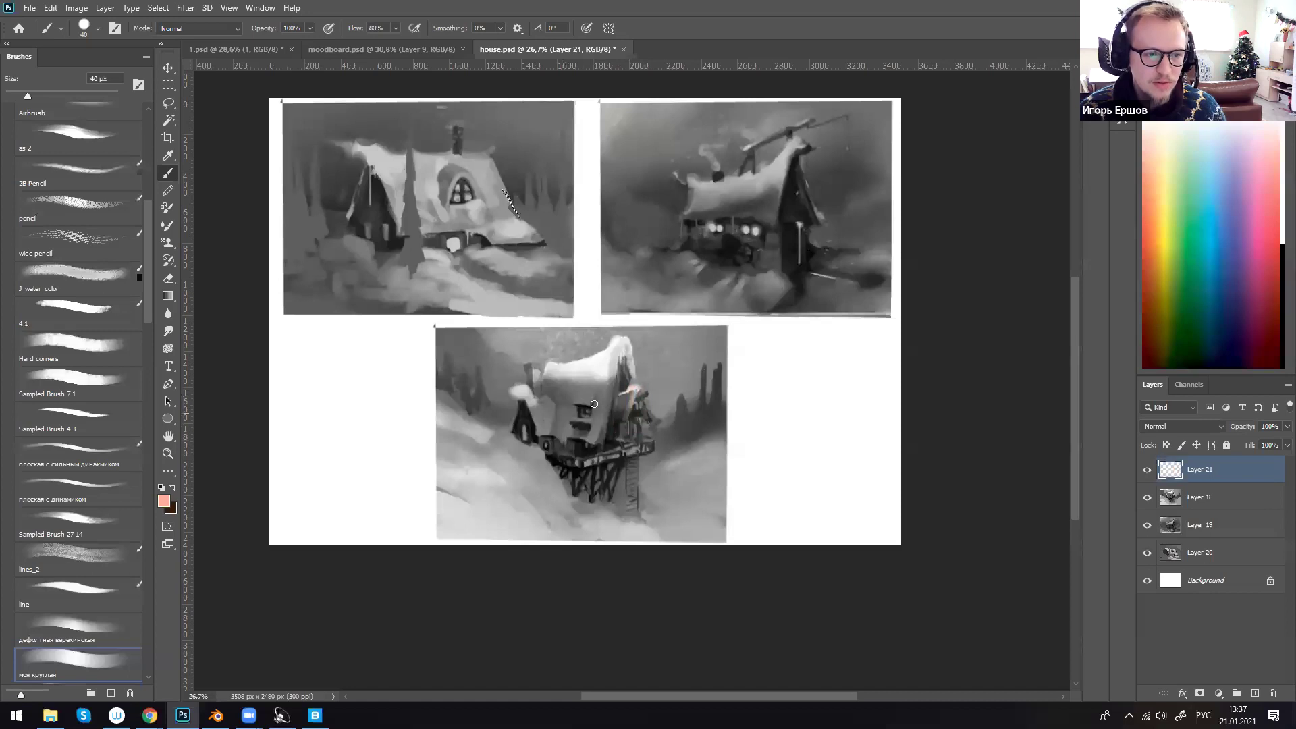
{"action": "key", "text": "l"}
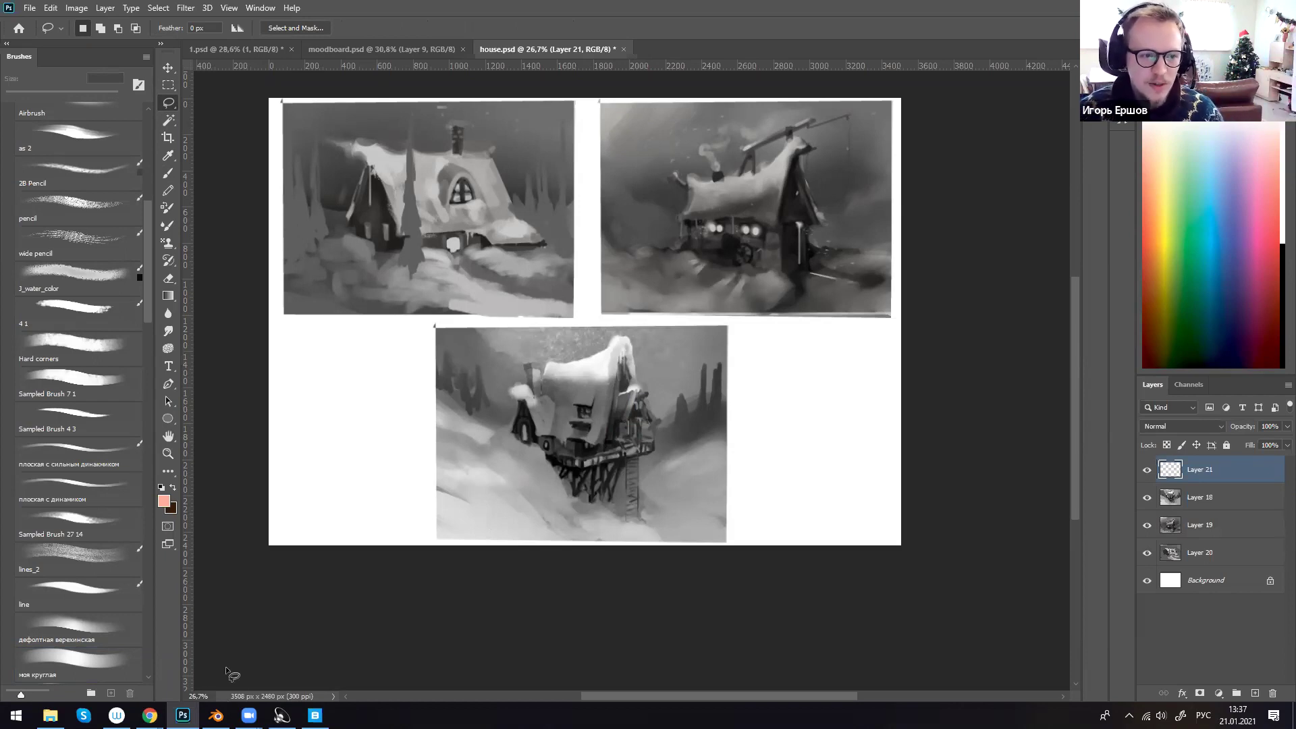
- Switch to the house_snow.blend scene in Blender and examine the stilted house model from the front and below
{"action": "mouse_move", "coordinate": [217, 715]}
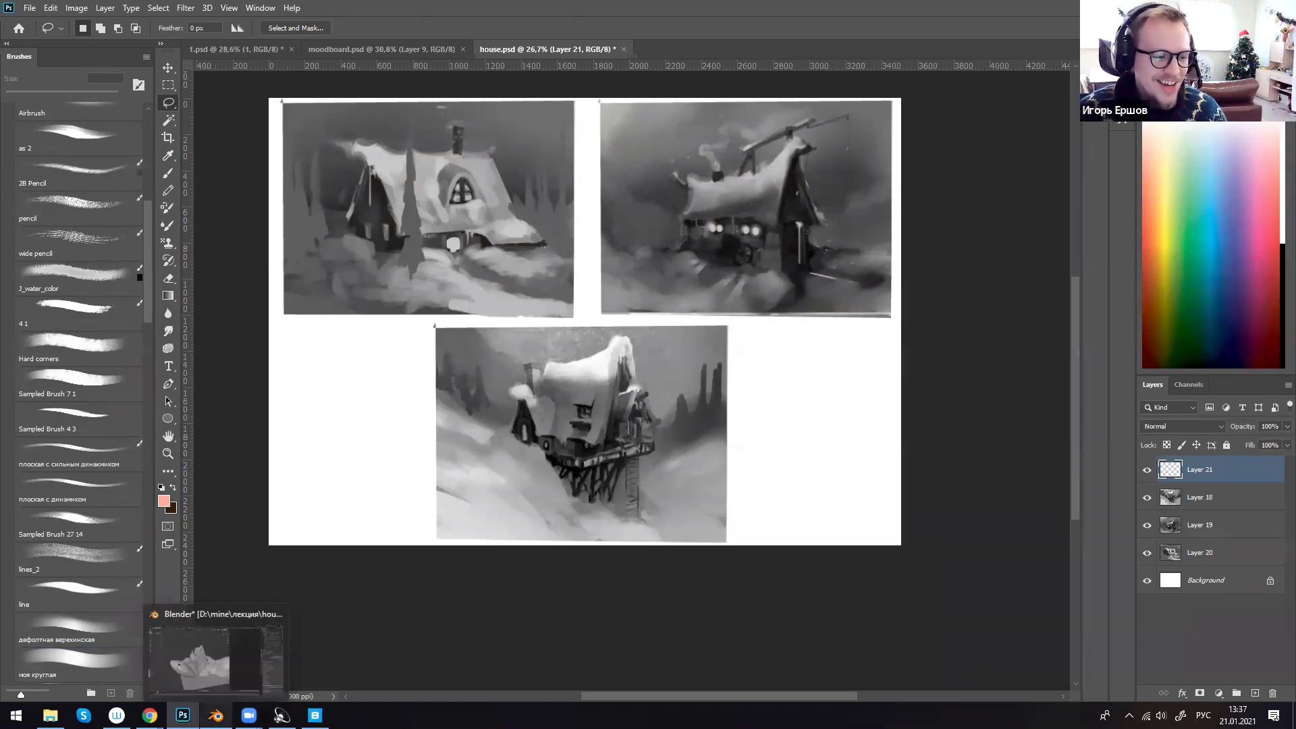
{"action": "left_click", "coordinate": [266, 638]}
{"action": "mouse_move", "coordinate": [427, 463]}
{"action": "middle_mouse_down"}
{"action": "mouse_move", "coordinate": [382, 483]}
{"action": "mouse_move", "coordinate": [399, 449]}
{"action": "mouse_move", "coordinate": [361, 496]}
{"action": "mouse_move", "coordinate": [487, 294]}
{"action": "mouse_move", "coordinate": [458, 432]}
{"action": "mouse_move", "coordinate": [498, 433]}
{"action": "mouse_move", "coordinate": [421, 463]}
{"action": "middle_mouse_up"}
{"action": "scroll", "coordinate": [469, 437], "scroll_direction": "up", "scroll_amount": 1}
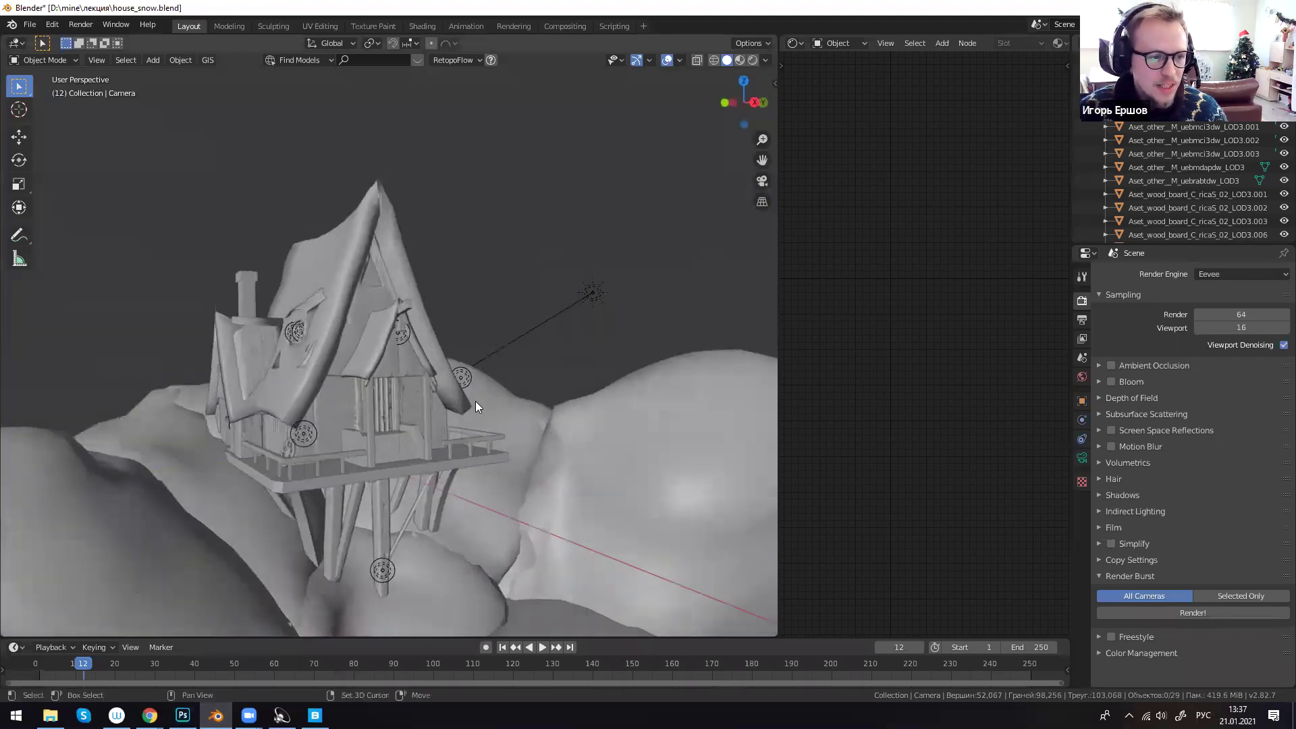
{"action": "middle_click_drag", "start_coordinate": [475, 403], "coordinate": [503, 349], "text": "shift"}
{"action": "middle_click_drag", "start_coordinate": [525, 257], "coordinate": [541, 290]}
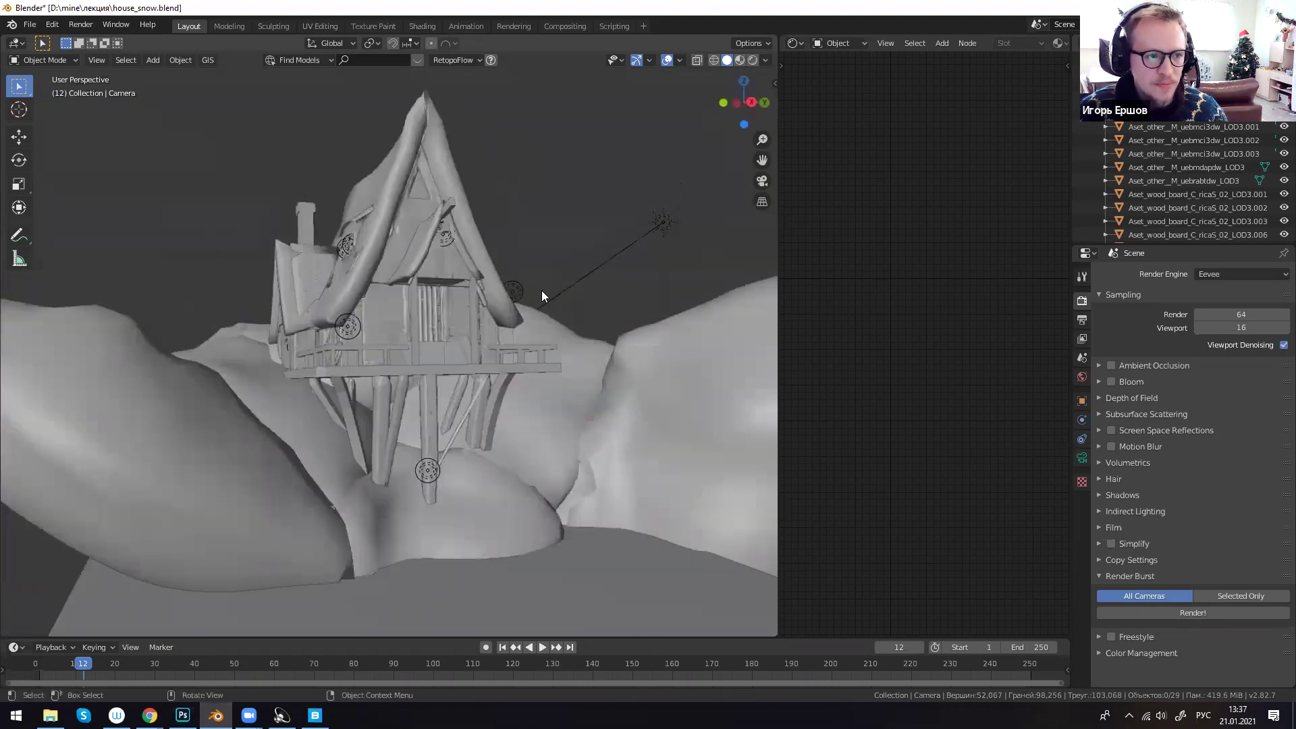
{"action": "middle_click_drag", "start_coordinate": [534, 355], "coordinate": [464, 363], "text": "shift"}
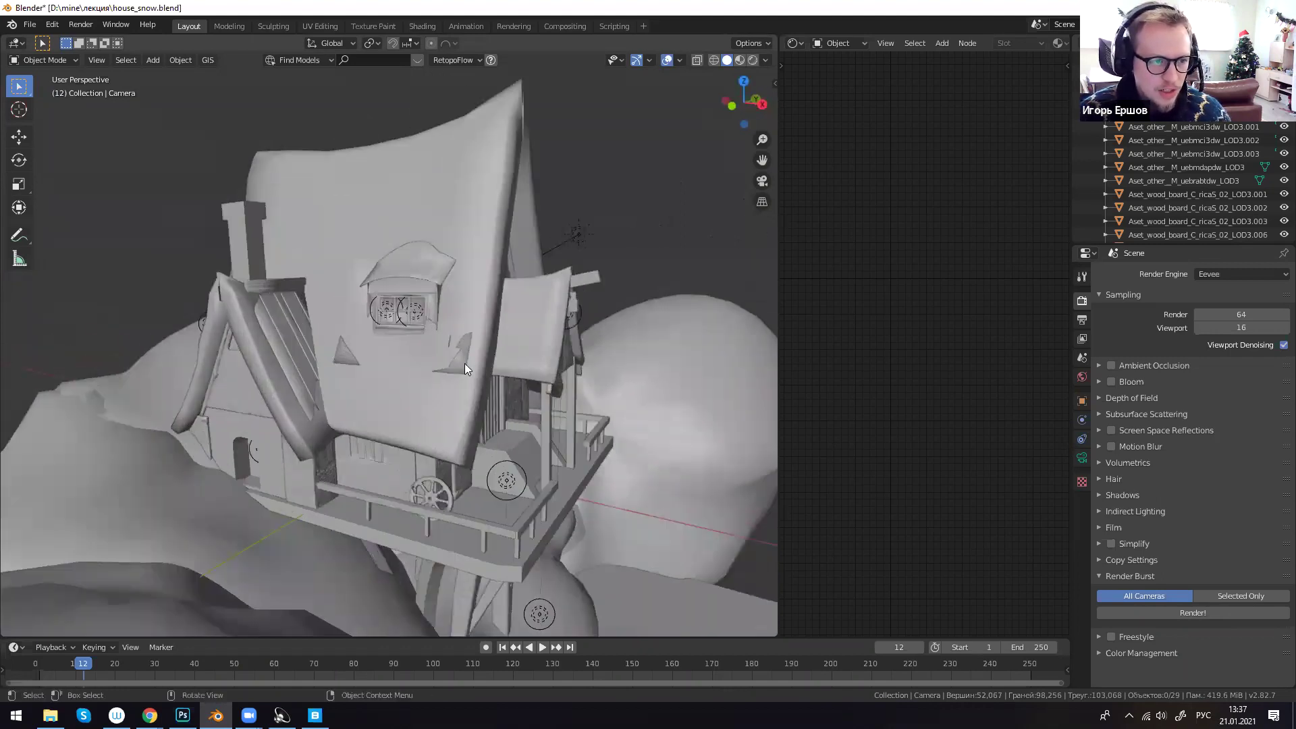
- Select the main roof and examine the house and its surrounding snow hills from several sides and through the camera
{"action": "left_click", "coordinate": [464, 363]}
{"action": "middle_click_drag", "start_coordinate": [521, 405], "coordinate": [384, 411]}
{"action": "left_click", "coordinate": [384, 412]}
{"action": "scroll", "coordinate": [522, 429], "scroll_direction": "down", "scroll_amount": 1}
{"action": "middle_click_drag", "start_coordinate": [521, 430], "coordinate": [562, 381]}
{"action": "scroll", "coordinate": [562, 381], "scroll_direction": "down", "scroll_amount": 2}
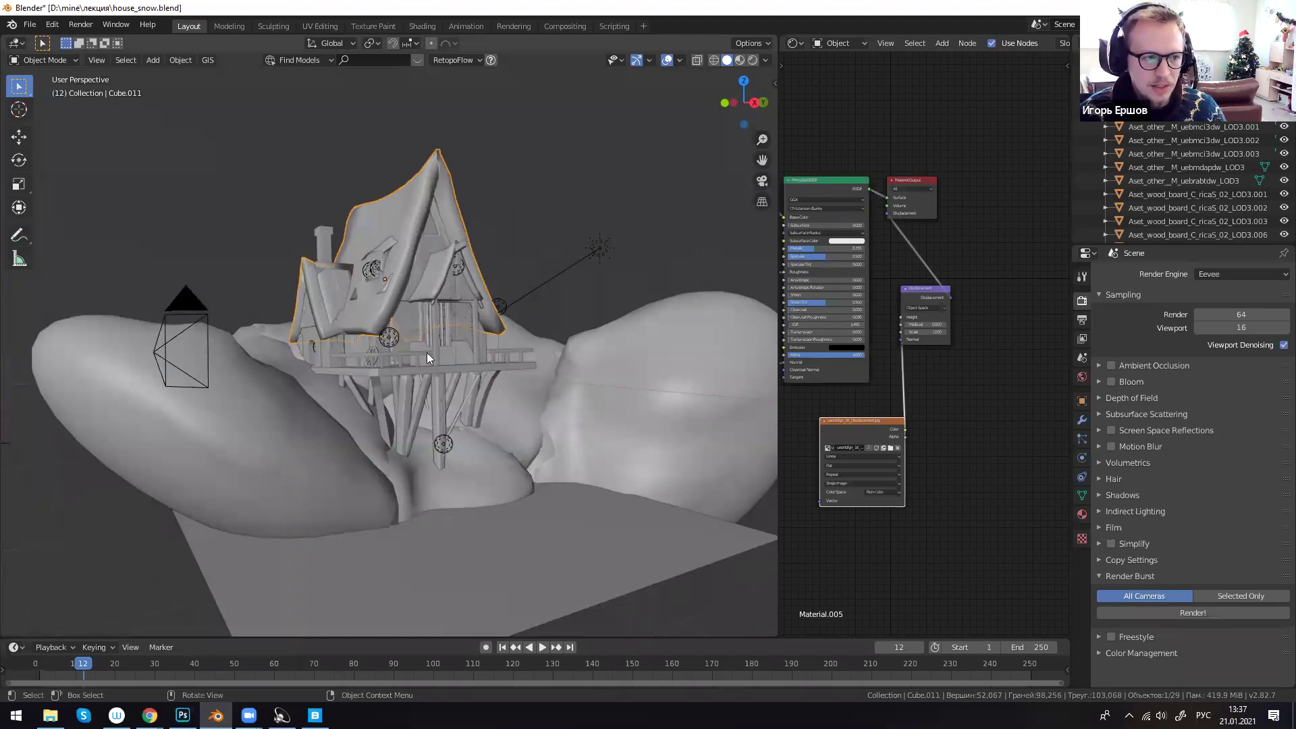
{"action": "middle_click_drag", "start_coordinate": [578, 308], "coordinate": [331, 525]}
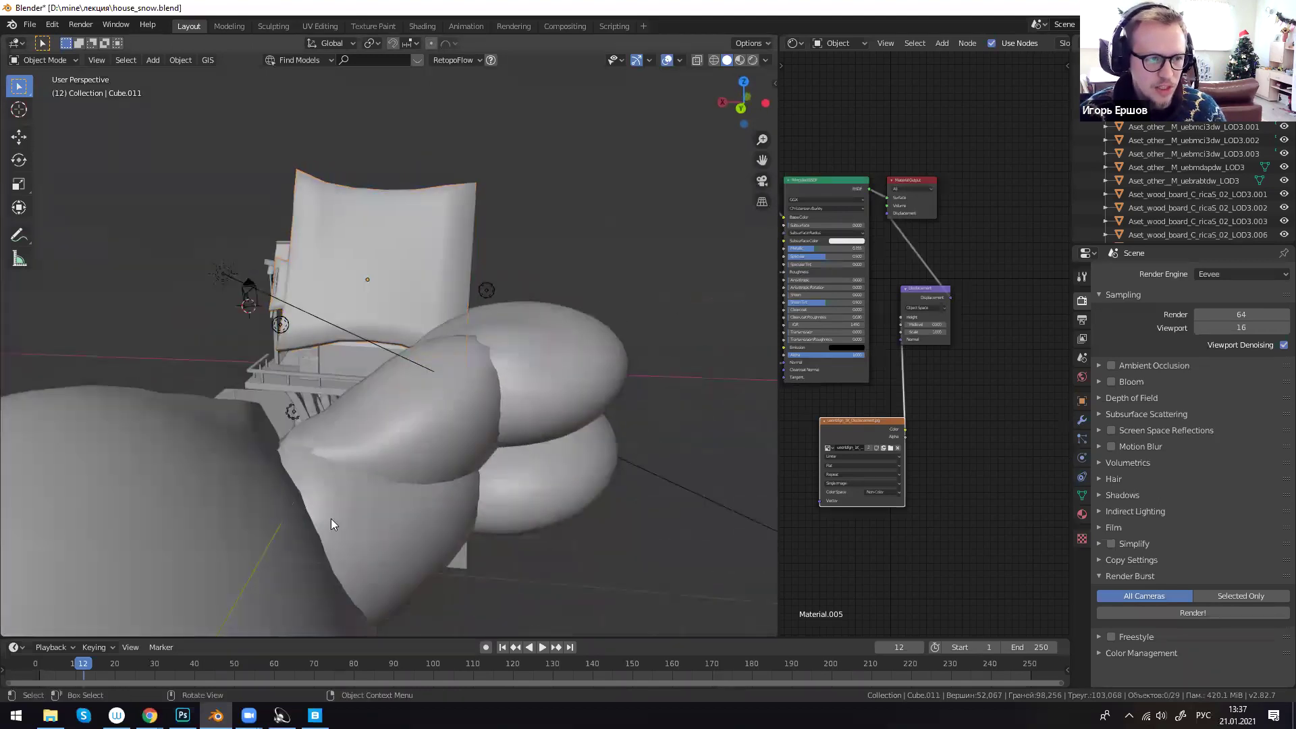
{"action": "scroll", "coordinate": [323, 392], "scroll_direction": "up", "scroll_amount": 3}
{"action": "middle_click_drag", "start_coordinate": [320, 402], "coordinate": [507, 422]}
{"action": "scroll", "coordinate": [331, 424], "scroll_direction": "down", "scroll_amount": 3}
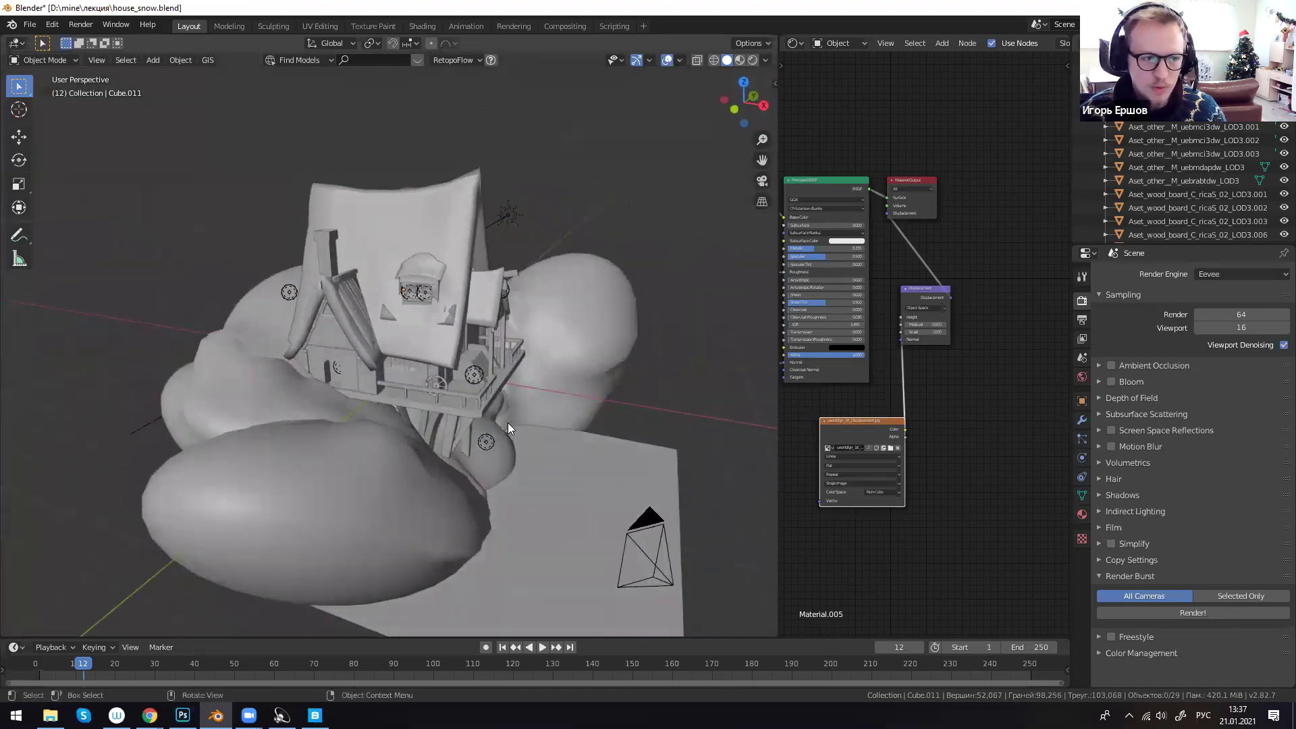
{"action": "key", "text": "KP_0"}
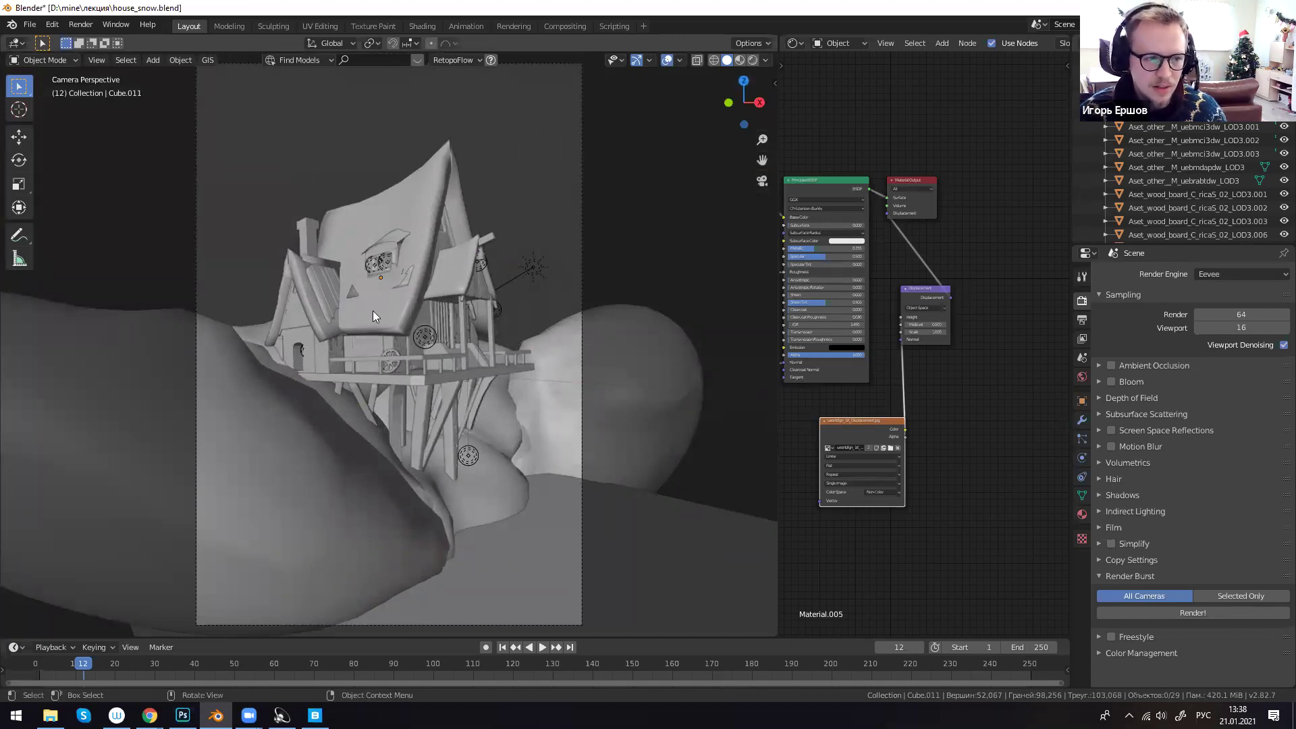
- Add a cube mesh and move it along the Y axis to the empty area beyond the snow hills
{"action": "mouse_move", "coordinate": [520, 418]}
{"action": "middle_mouse_down"}
{"action": "mouse_move", "coordinate": [487, 432]}
{"action": "mouse_move", "coordinate": [459, 418]}
{"action": "mouse_move", "coordinate": [277, 473]}
{"action": "mouse_move", "coordinate": [550, 450]}
{"action": "mouse_move", "coordinate": [367, 426]}
{"action": "mouse_move", "coordinate": [677, 439]}
{"action": "mouse_move", "coordinate": [463, 428]}
{"action": "mouse_move", "coordinate": [478, 422]}
{"action": "mouse_move", "coordinate": [390, 435]}
{"action": "mouse_move", "coordinate": [510, 434]}
{"action": "middle_mouse_up"}
{"action": "key", "text": "shift+a"}
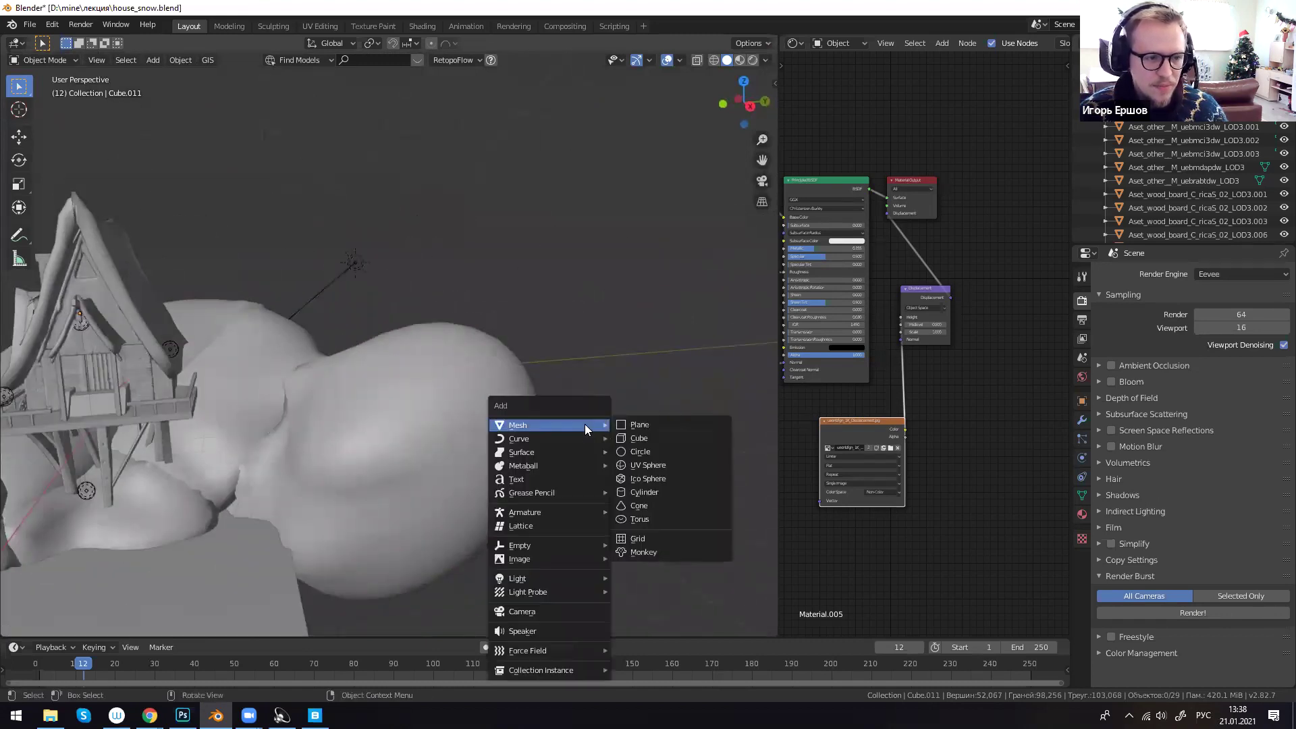
{"action": "left_click", "coordinate": [637, 439]}
{"action": "middle_click_drag", "start_coordinate": [638, 438], "coordinate": [547, 495]}
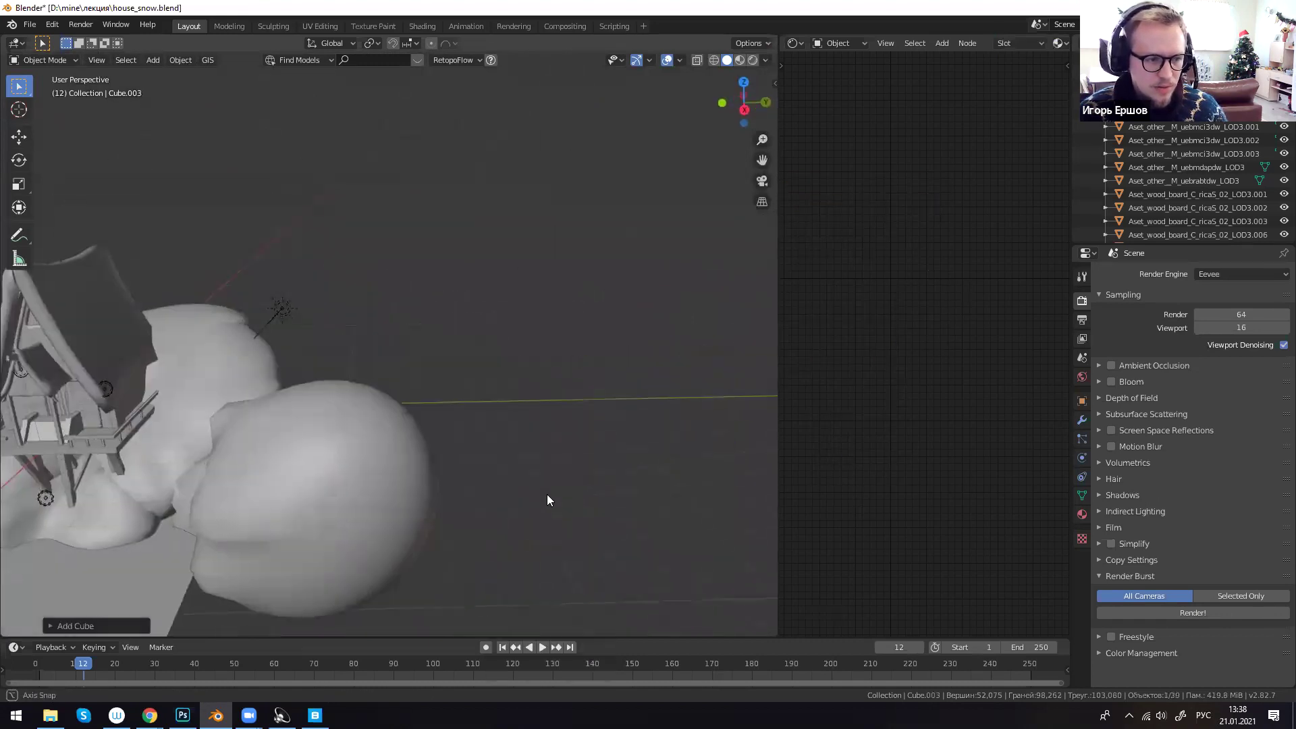
{"action": "scroll", "coordinate": [500, 492], "scroll_direction": "down", "scroll_amount": 5}
{"action": "key", "text": "g"}
{"action": "key", "text": "x"}
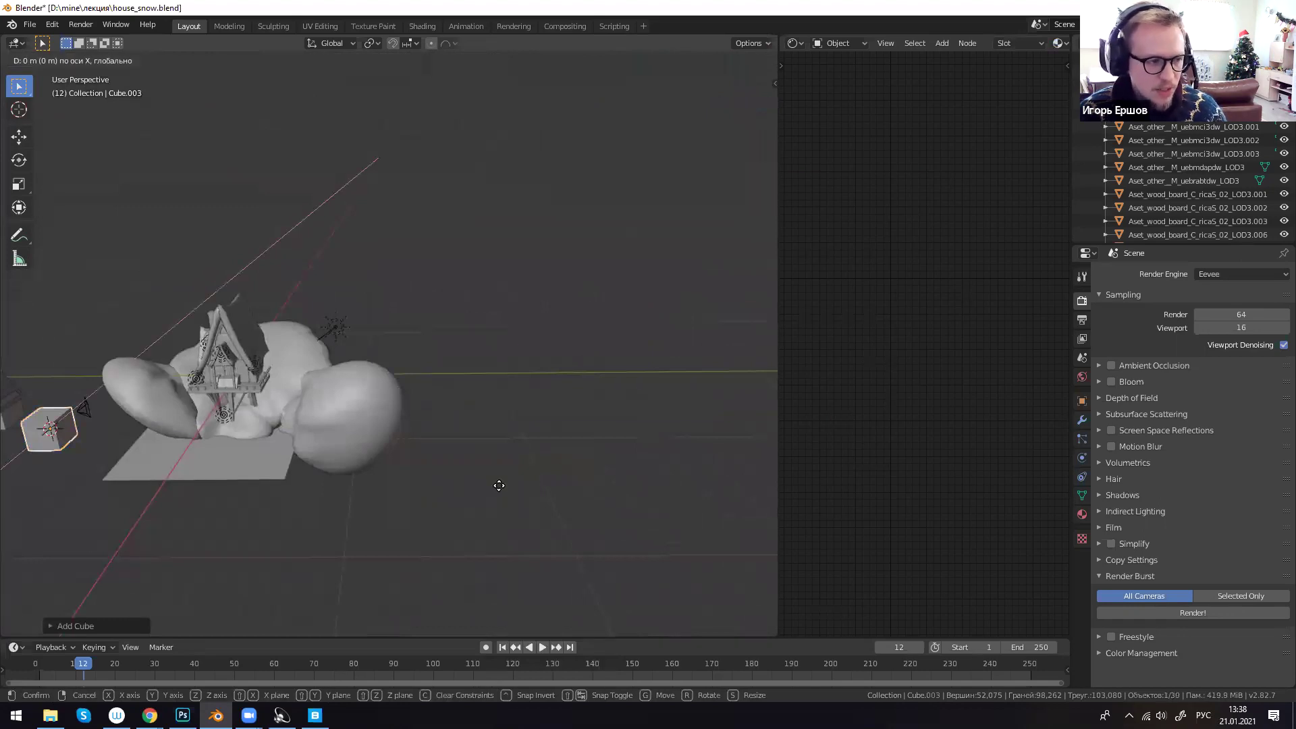
{"action": "key", "text": "y"}
{"action": "left_click", "coordinate": [747, 452]}
{"action": "scroll", "coordinate": [746, 452], "scroll_direction": "up", "scroll_amount": 4}
{"action": "middle_click_drag", "start_coordinate": [747, 453], "coordinate": [490, 395], "text": "shift"}
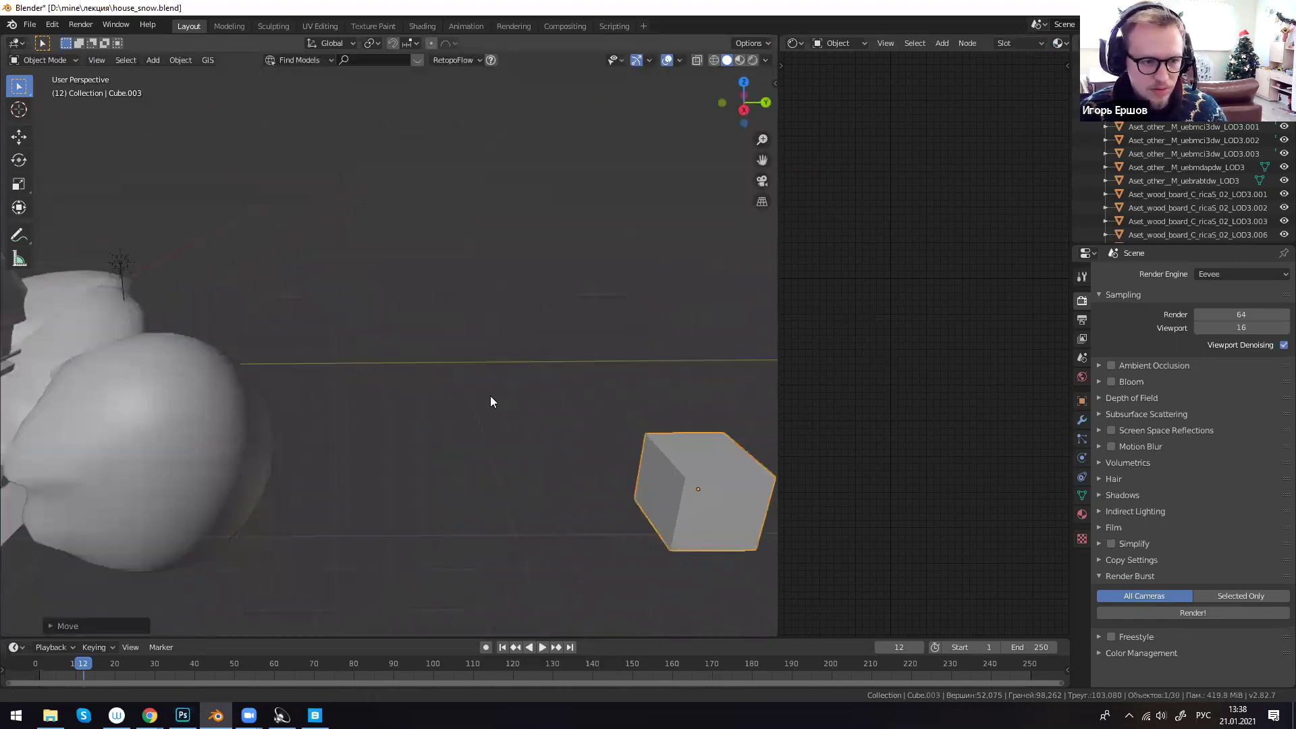
- Enter Edit Mode on the cube and add a horizontal loop cut slid slightly above its middle
{"action": "key", "text": "Tab"}
{"action": "middle_click_drag", "start_coordinate": [603, 450], "coordinate": [564, 405], "text": "shift"}
{"action": "scroll", "coordinate": [533, 403], "scroll_direction": "up", "scroll_amount": 3}
{"action": "middle_click_drag", "start_coordinate": [565, 534], "coordinate": [540, 437], "text": "shift"}
{"action": "left_click", "coordinate": [539, 437]}
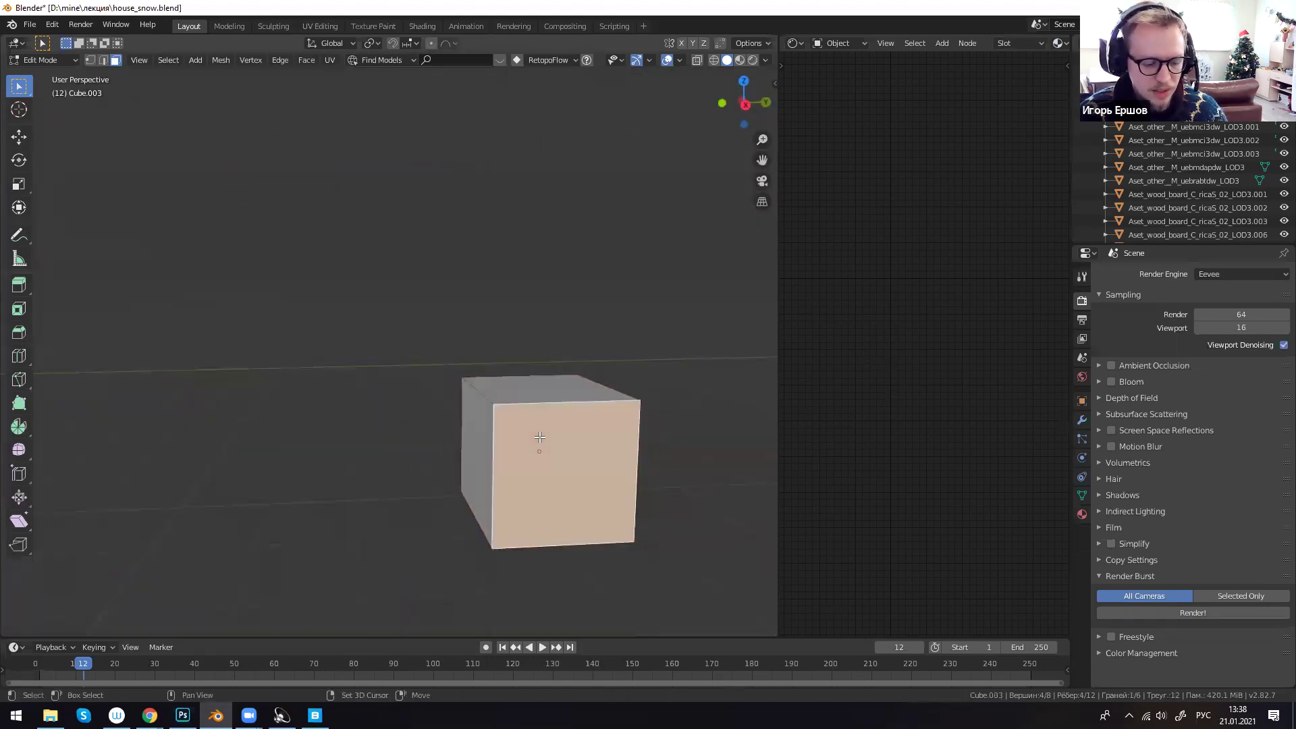
{"action": "key", "text": "ctrl+r"}
{"action": "left_click", "coordinate": [499, 439]}
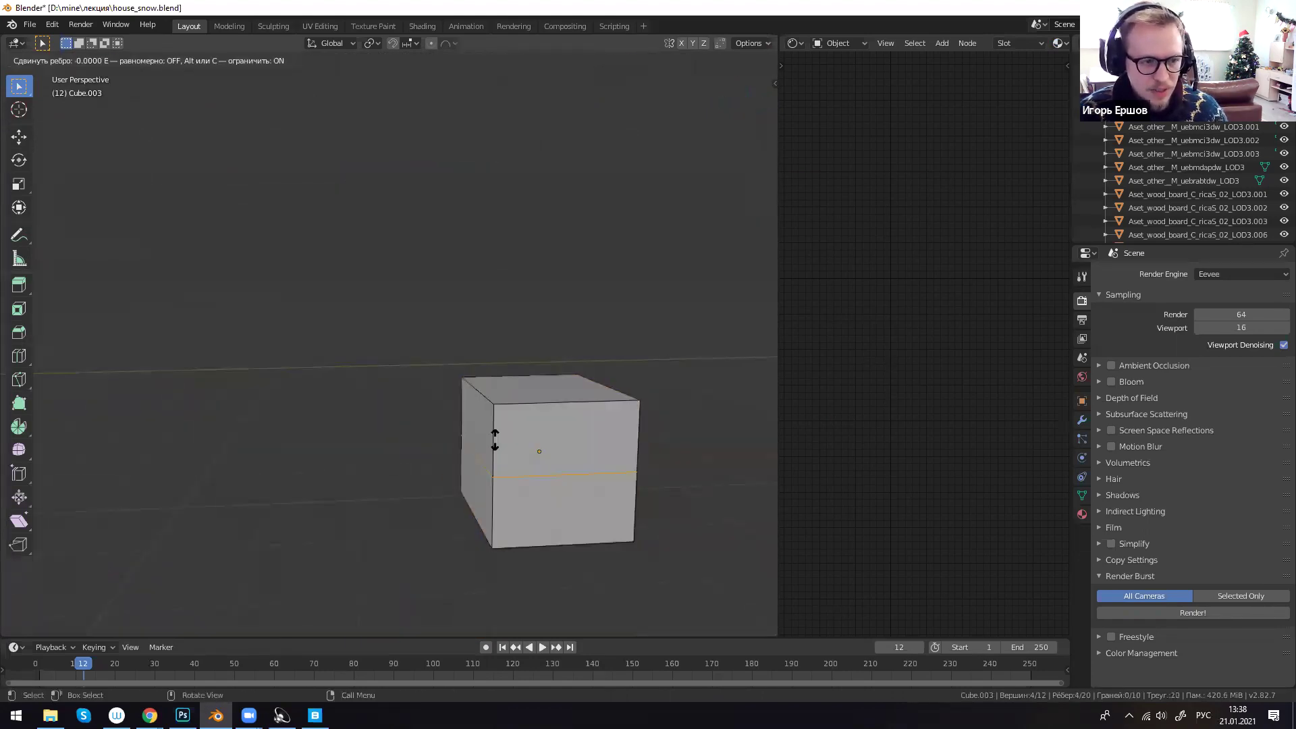
{"action": "left_click", "coordinate": [493, 418]}
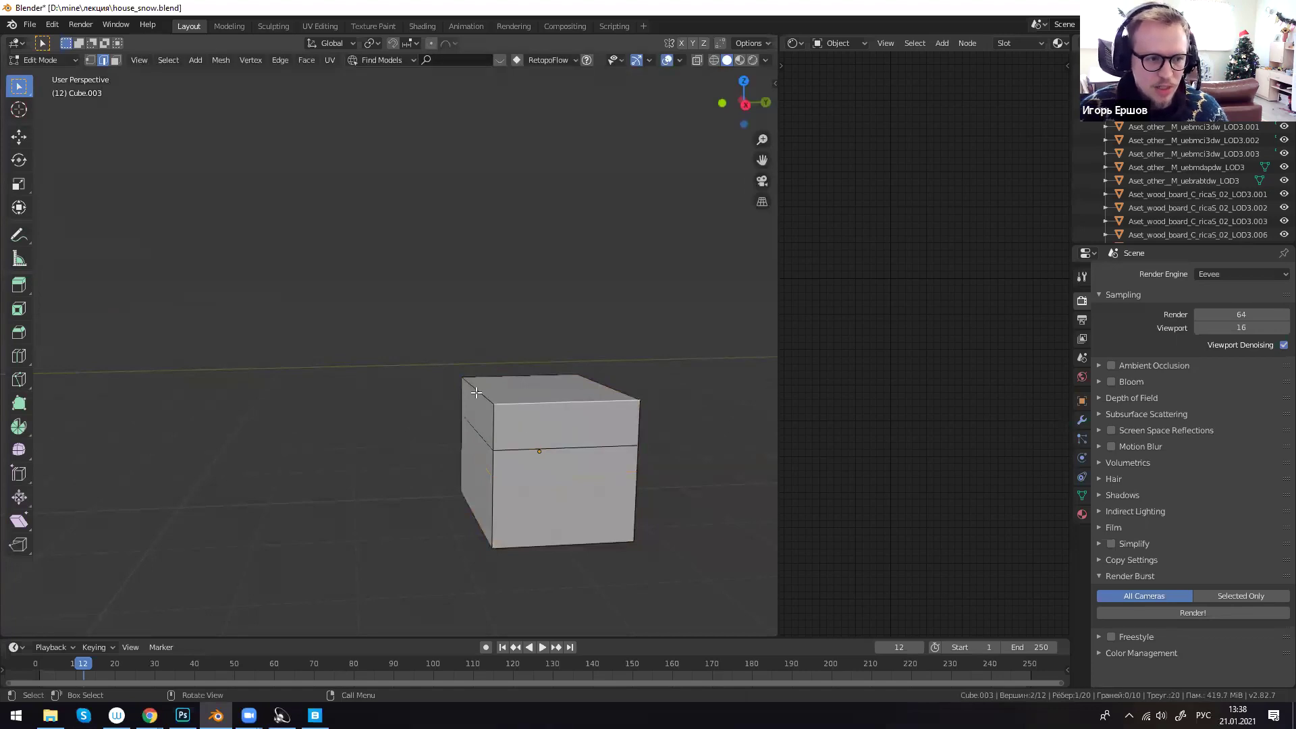
- Raise the cube's two opposite top edges and scale them toward each other to form a narrow gable ridge
{"action": "middle_click_drag", "start_coordinate": [476, 392], "coordinate": [509, 457]}
{"action": "left_click", "coordinate": [472, 463], "text": "shift"}
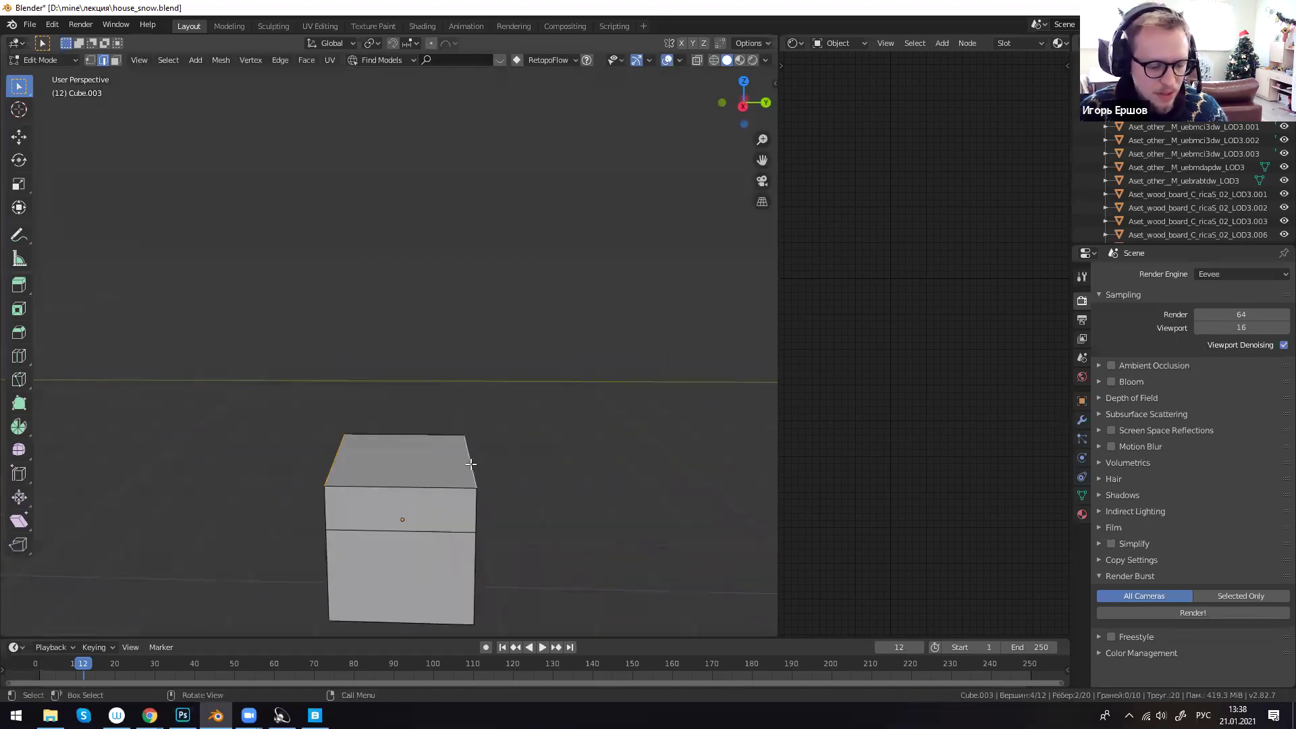
{"action": "key", "text": "g"}
{"action": "key", "text": "z"}
{"action": "left_click", "coordinate": [472, 435]}
{"action": "key", "text": "s"}
{"action": "key", "text": "x"}
{"action": "left_click", "coordinate": [410, 432]}
{"action": "key", "text": "g"}
{"action": "right_click", "coordinate": [409, 432]}
- Raise the narrow ridge face along the Z axis to make the gable roof steeper
{"action": "key", "text": "3"}
{"action": "left_click", "coordinate": [402, 433]}
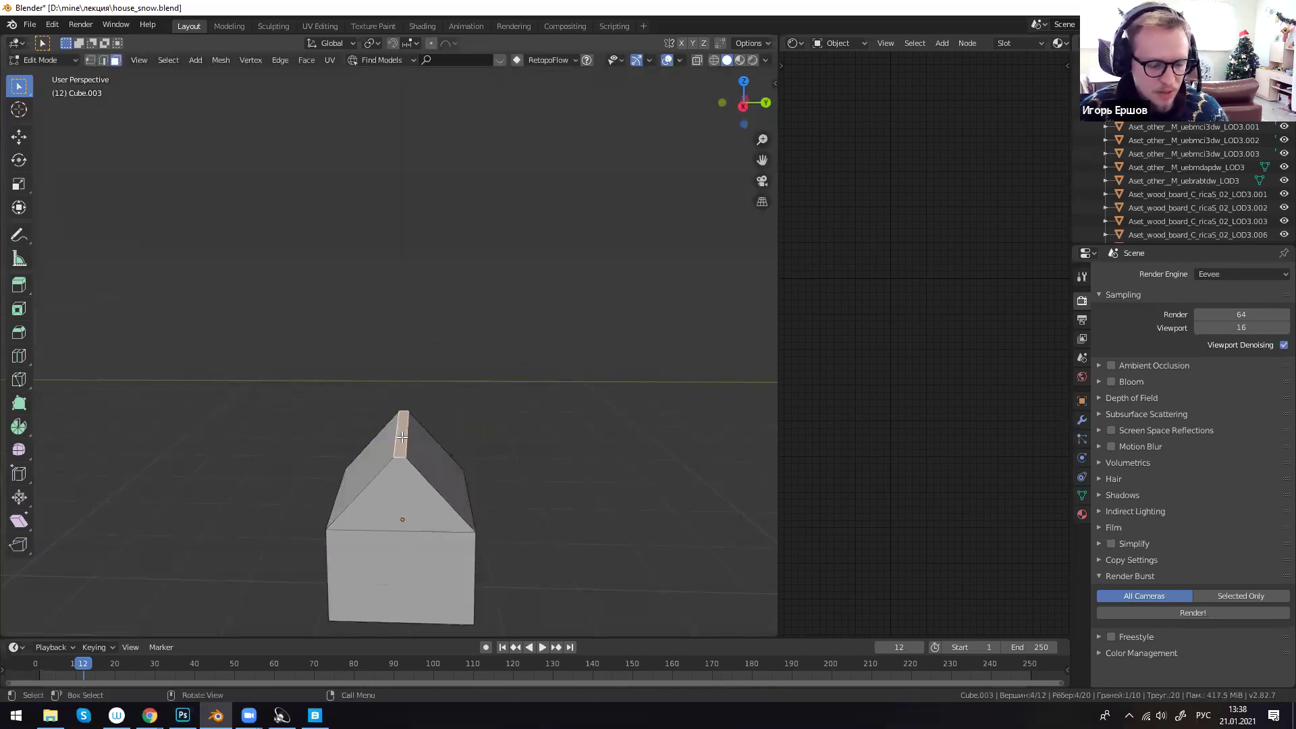
{"action": "key", "text": "g"}
{"action": "key", "text": "z"}
{"action": "left_click", "coordinate": [403, 401]}
- Select all linked geometry of the house shape and duplicate it, shifting the copy away from the original
{"action": "middle_click_drag", "start_coordinate": [358, 477], "coordinate": [574, 420]}
{"action": "middle_click_drag", "start_coordinate": [574, 419], "coordinate": [457, 422], "text": "shift"}
{"action": "left_click", "coordinate": [457, 422]}
{"action": "key", "text": "ctrl+l"}
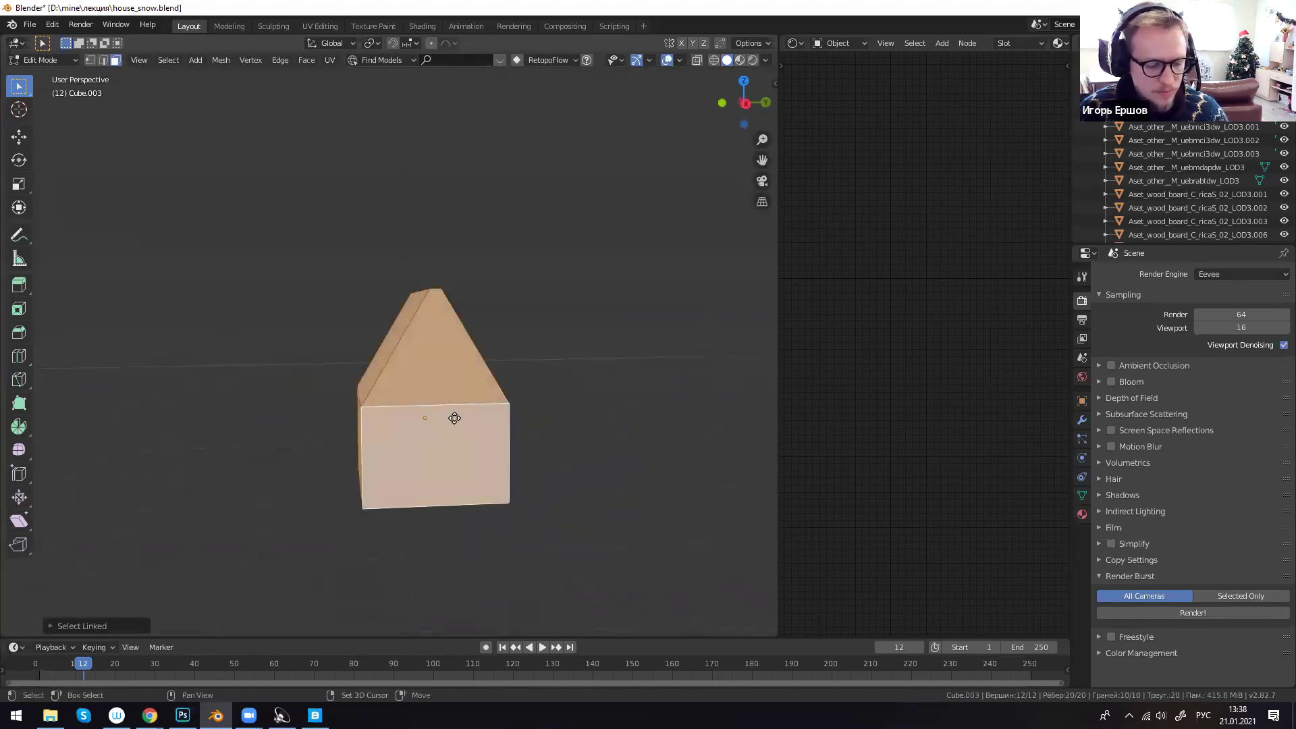
{"action": "key", "text": "g"}
{"action": "key", "text": "y"}
{"action": "left_click", "coordinate": [449, 446]}
- Scale the duplicated house down to roughly half size and place it against the main house as a small annex
{"action": "key", "text": "s"}
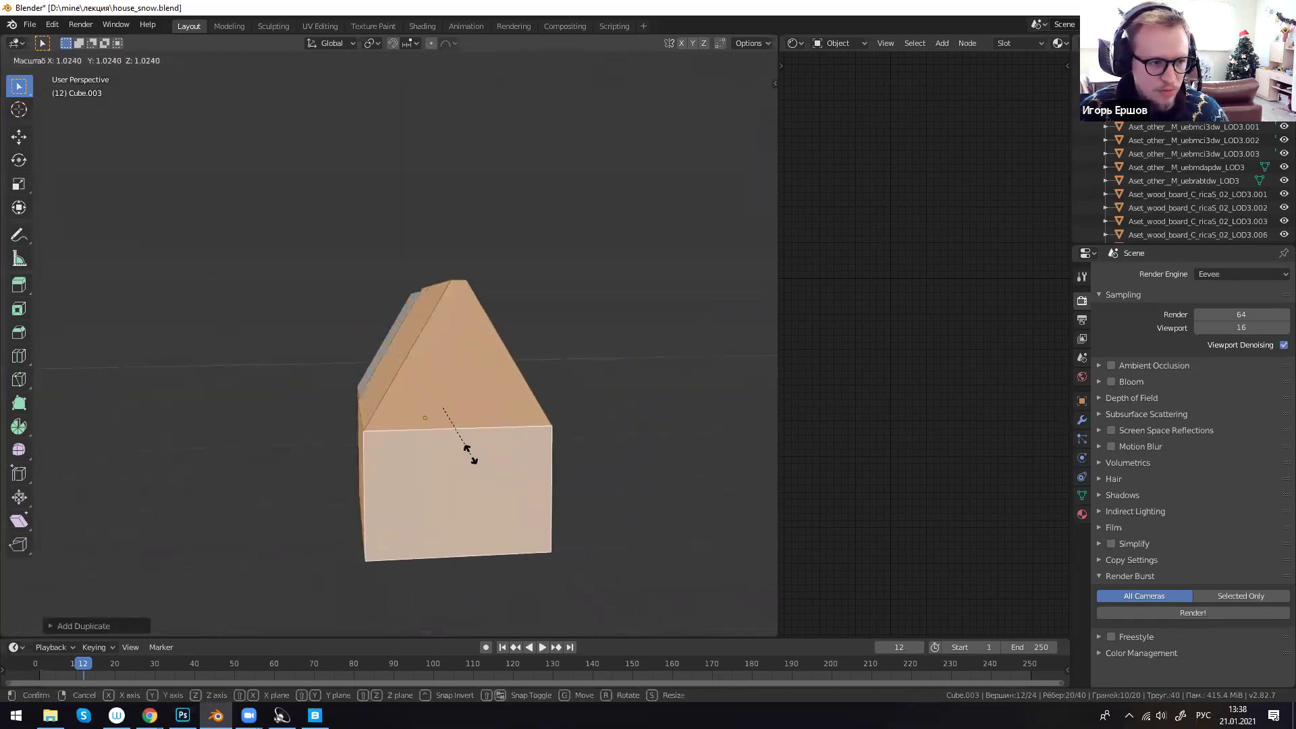
{"action": "left_click", "coordinate": [436, 430]}
{"action": "key", "text": "g"}
{"action": "left_click", "coordinate": [440, 471]}
{"action": "middle_click_drag", "start_coordinate": [440, 470], "coordinate": [520, 482]}
{"action": "middle_click_drag", "start_coordinate": [588, 469], "coordinate": [423, 453], "text": "shift"}
{"action": "scroll", "coordinate": [520, 451], "scroll_direction": "up", "scroll_amount": 2}
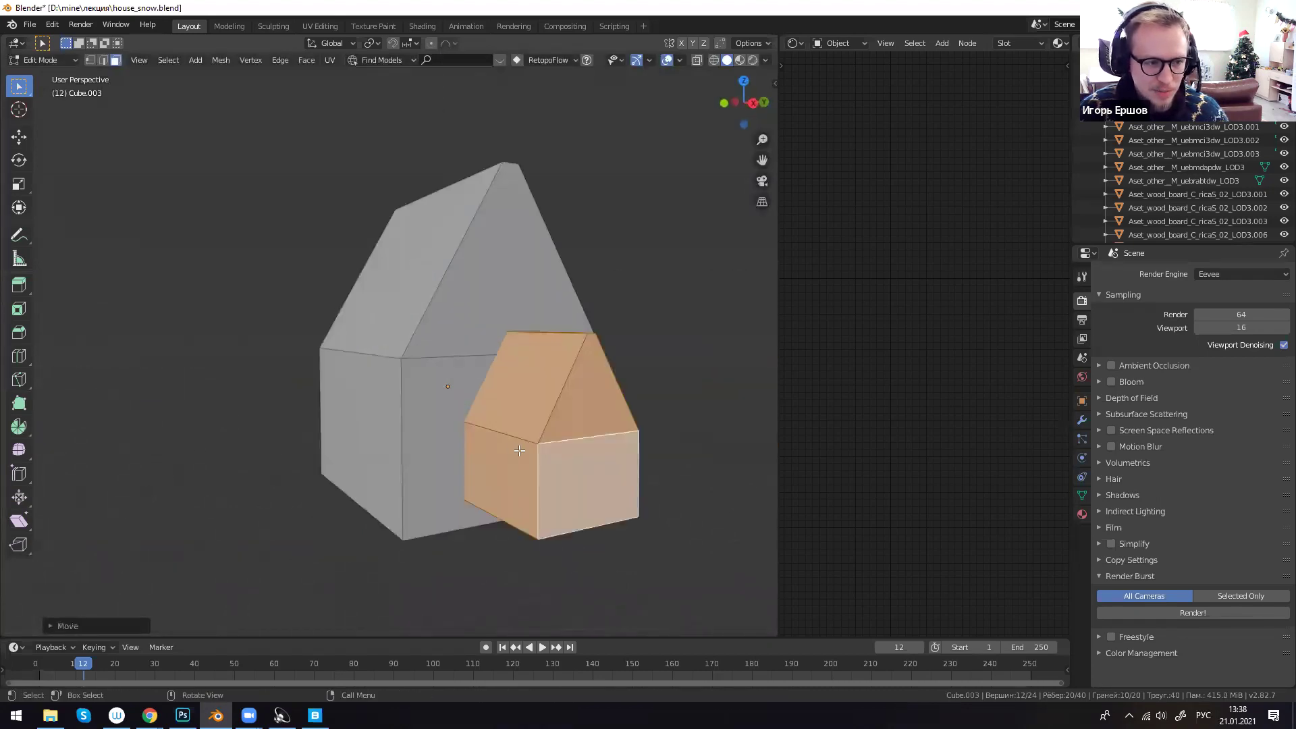
- Lower the small gabled annex, push it about 0.36 m along X into the main house, and slightly adjust its scale
{"action": "key", "text": "g"}
{"action": "key", "text": "z"}
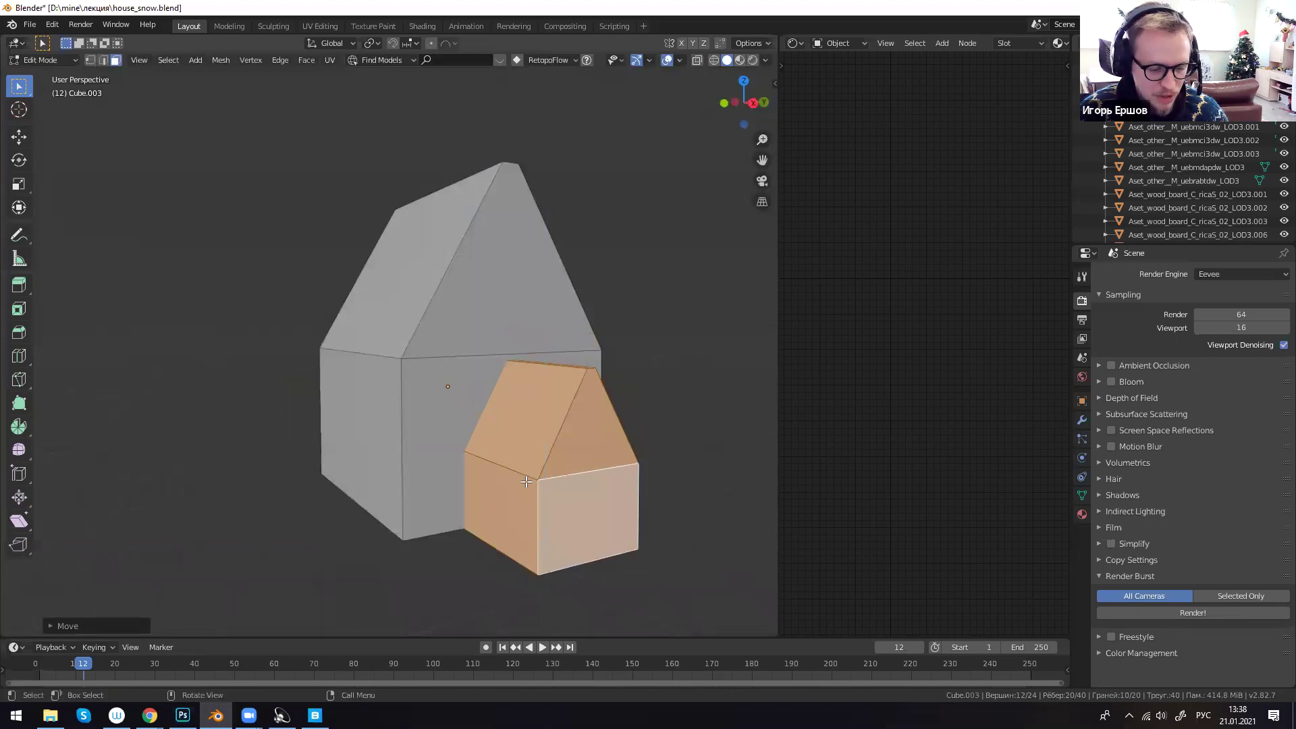
{"action": "key", "text": "x"}
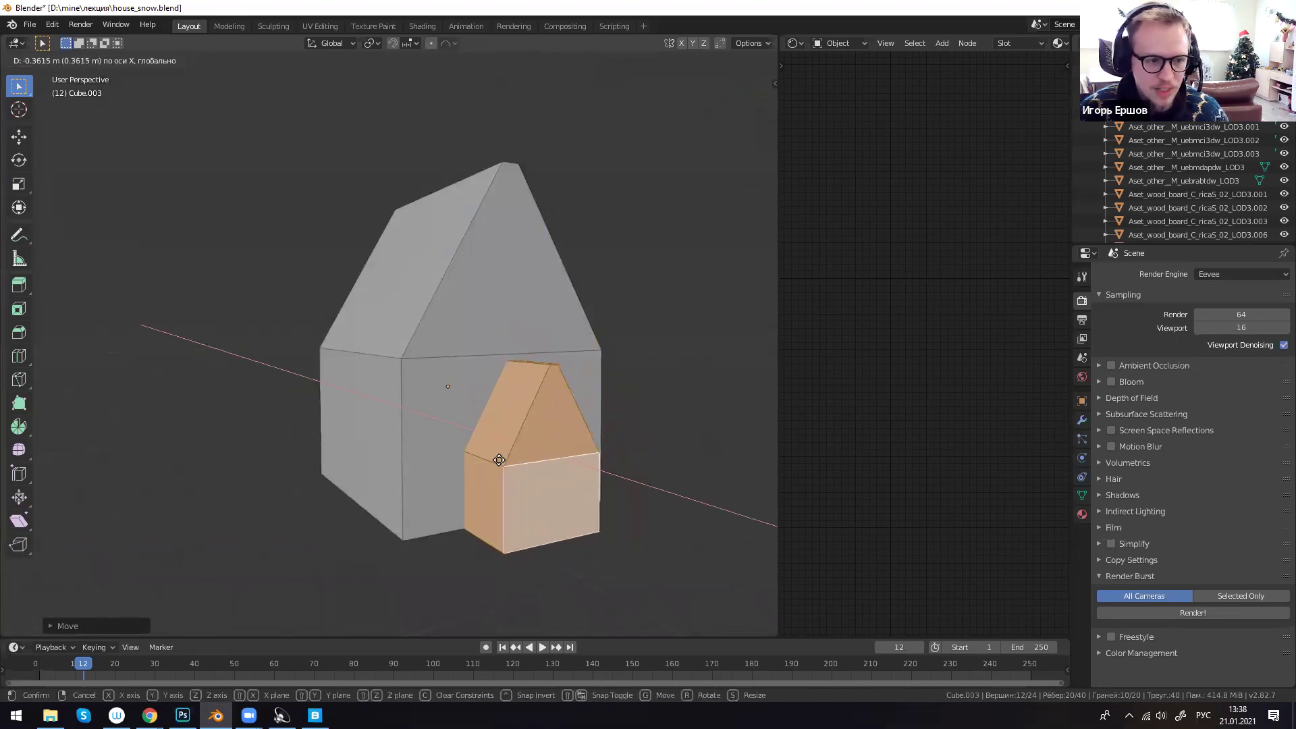
{"action": "left_click", "coordinate": [500, 460]}
{"action": "key", "text": "s"}
{"action": "left_click", "coordinate": [500, 459]}
- Raise the small gabled annex along Z so it sits higher on the main house's front wall
{"action": "key", "text": "g"}
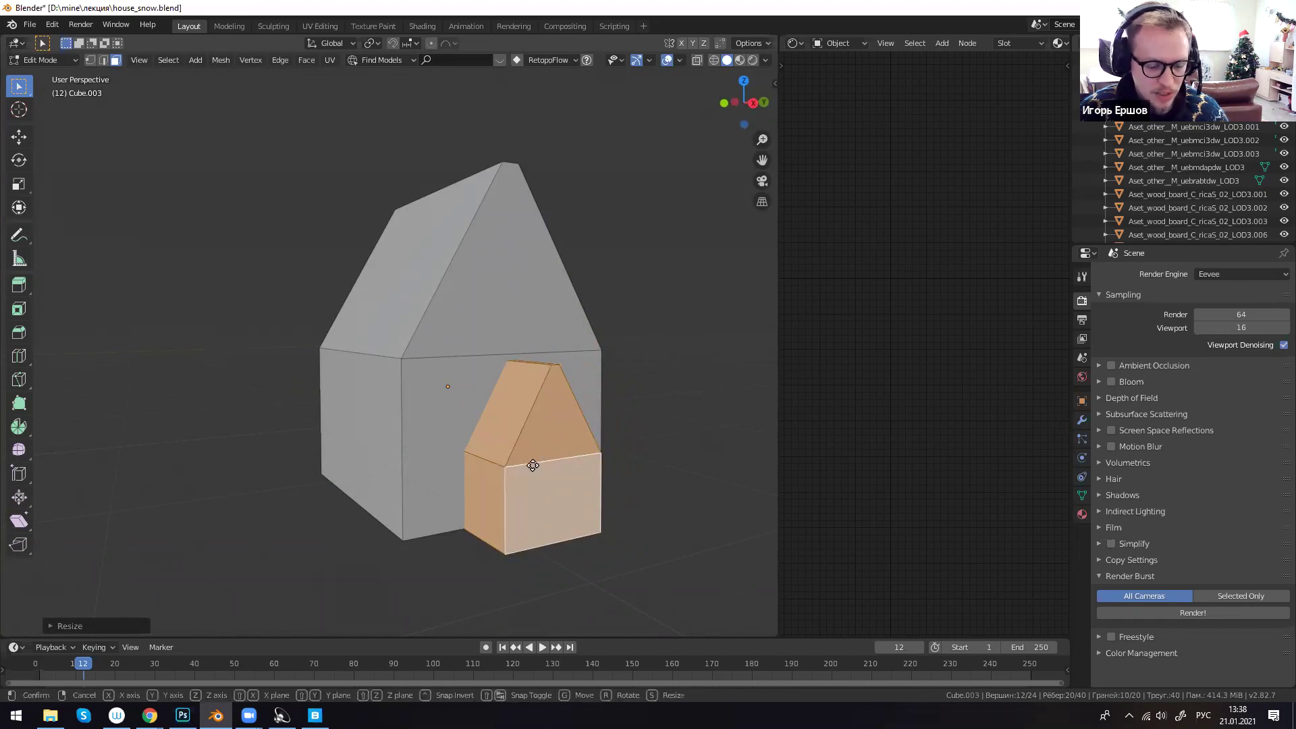
{"action": "key", "text": "y"}
{"action": "key", "text": "z"}
{"action": "left_click", "coordinate": [554, 443]}
- Raise the annex's bottom face about 0.6 m along Z so only its gable roof remains over a thin base
{"action": "middle_click_drag", "start_coordinate": [533, 454], "coordinate": [403, 292]}
{"action": "left_click", "coordinate": [403, 292]}
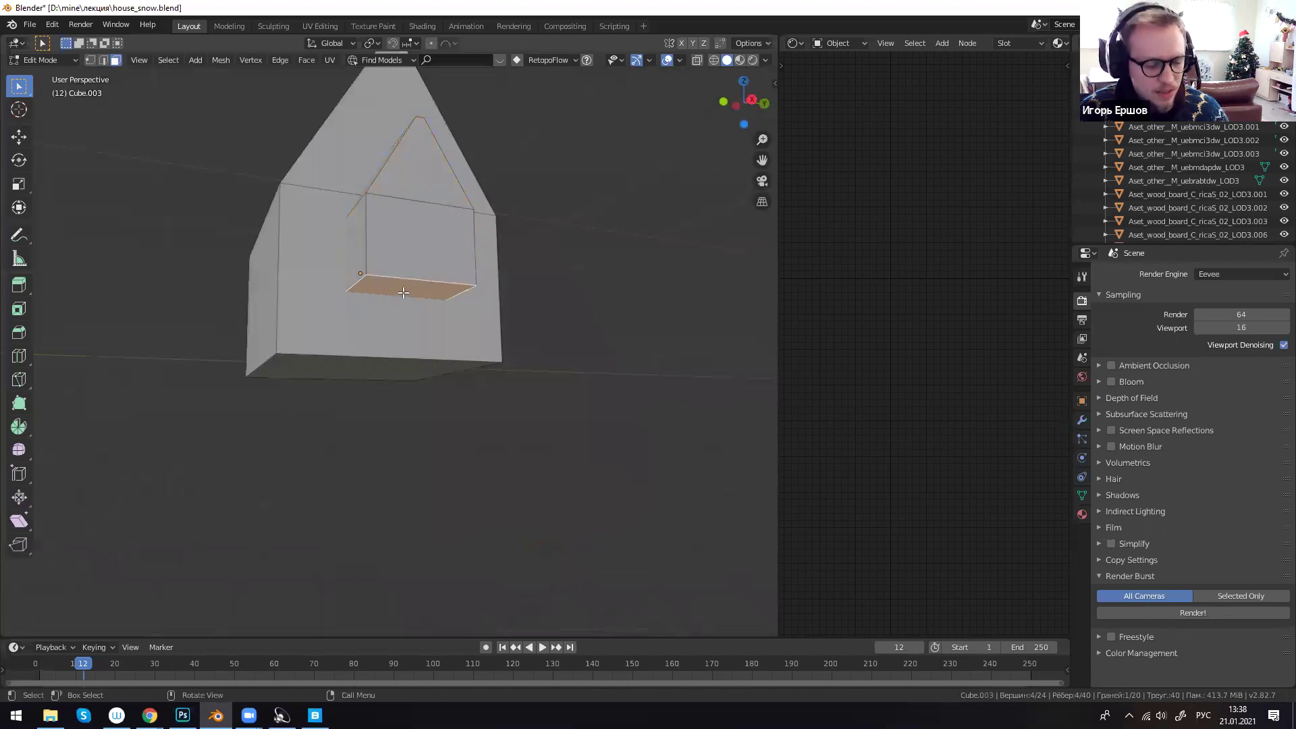
{"action": "key", "text": "g"}
{"action": "key", "text": "z"}
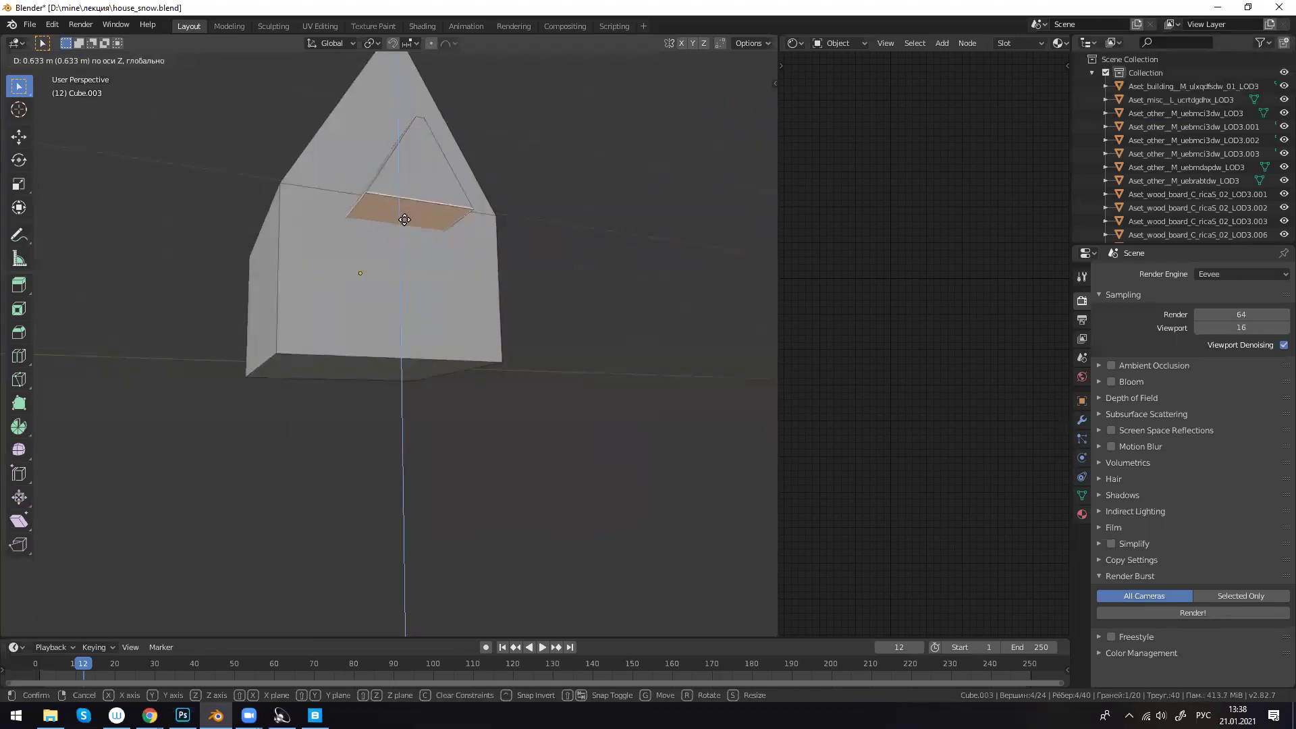
{"action": "left_click", "coordinate": [406, 224]}
- Select all linked geometry of the main house and duplicate it, shifting the copy along the Y axis
{"action": "middle_click_drag", "start_coordinate": [406, 224], "coordinate": [395, 301]}
{"action": "left_click", "coordinate": [410, 395]}
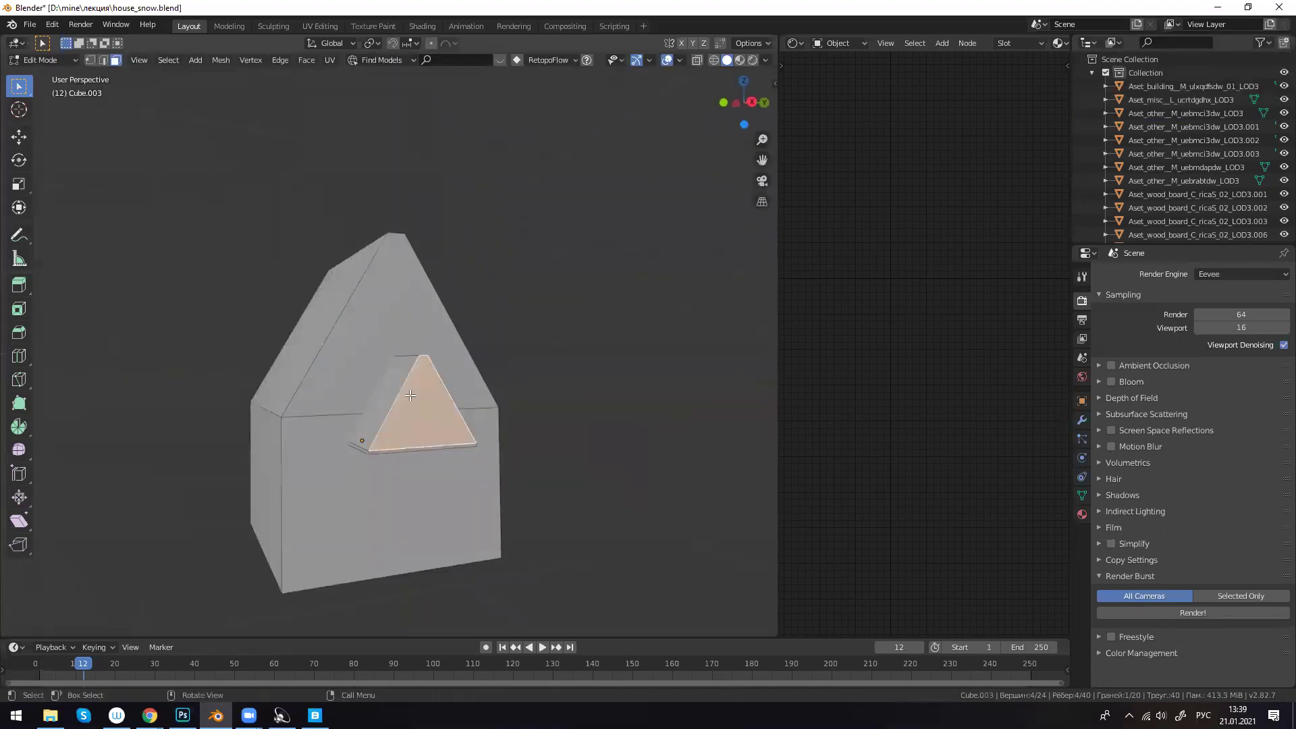
{"action": "left_click", "coordinate": [339, 478]}
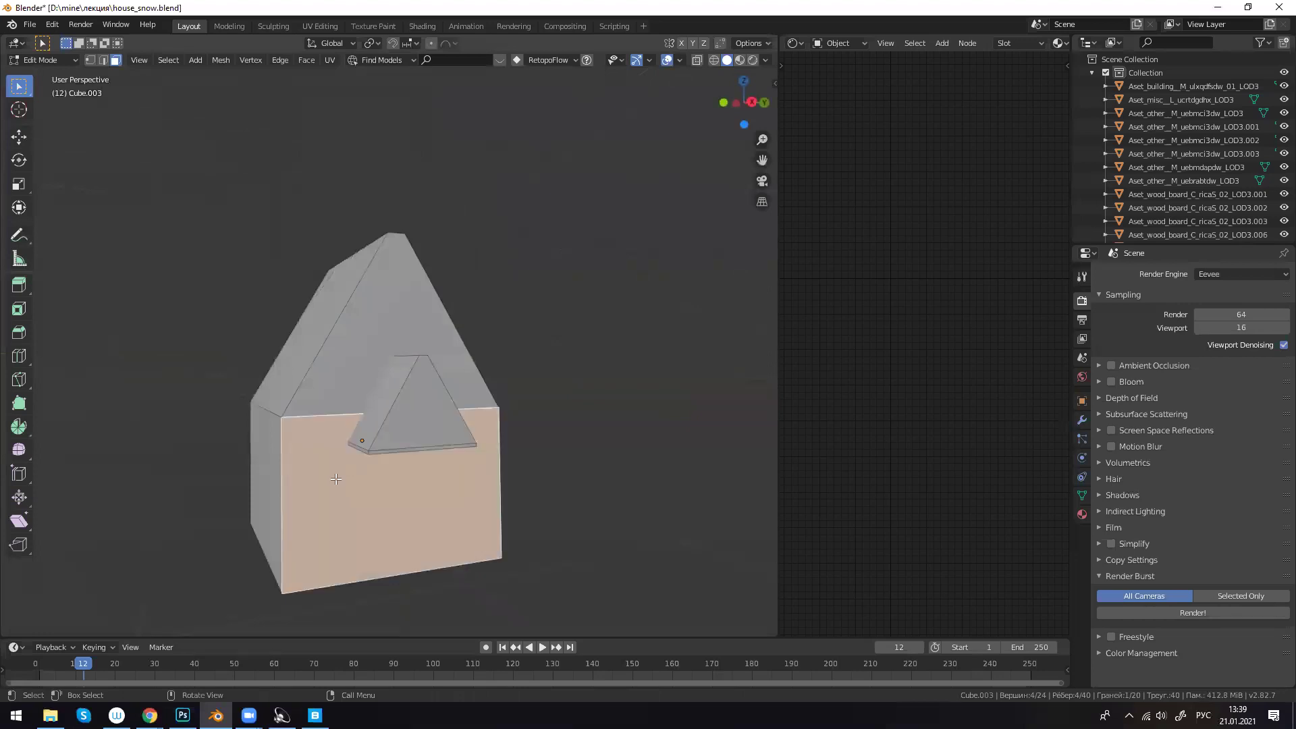
{"action": "key", "text": "ctrl+l"}
{"action": "scroll", "coordinate": [336, 479], "scroll_direction": "down", "scroll_amount": 3}
{"action": "middle_click_drag", "start_coordinate": [336, 478], "coordinate": [388, 487]}
{"action": "key", "text": "g"}
{"action": "key", "text": "y"}
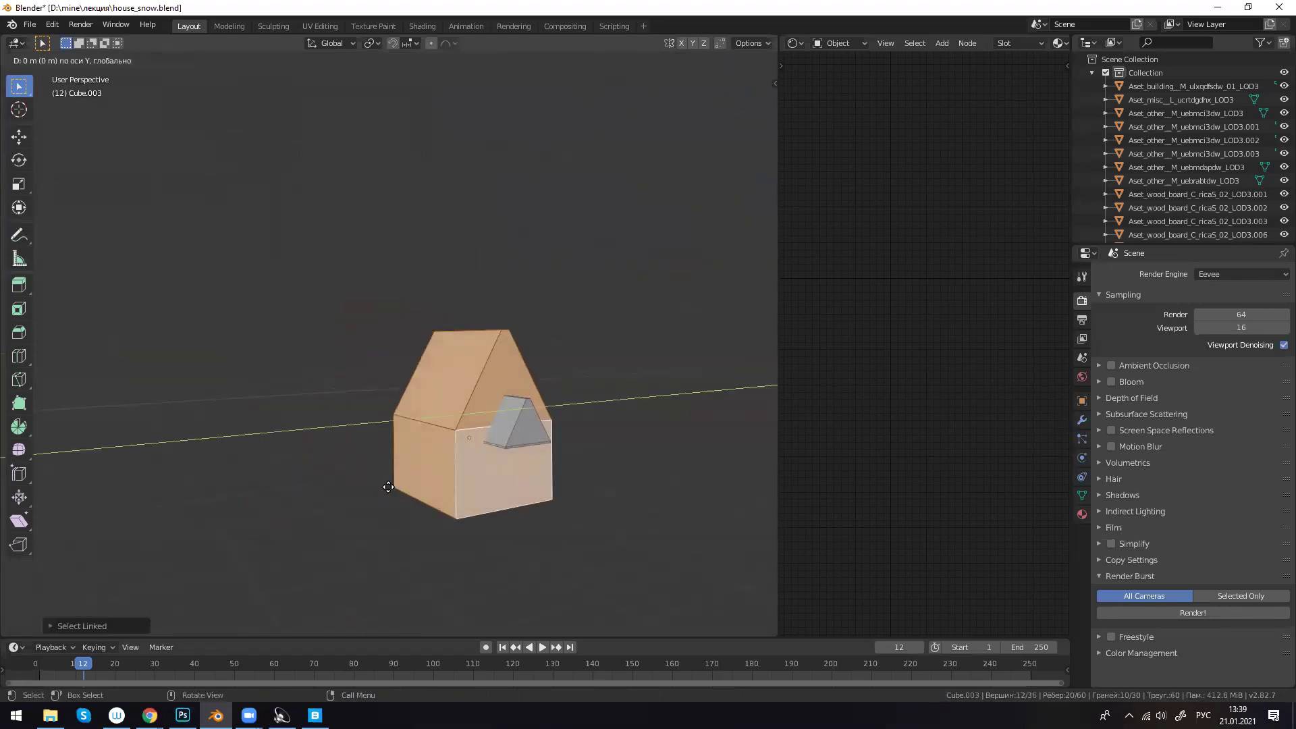
{"action": "left_click", "coordinate": [338, 506]}
- Rotate the duplicated house 90 degrees about Z and scale it down to roughly half size
{"action": "type", "text": "rz"}
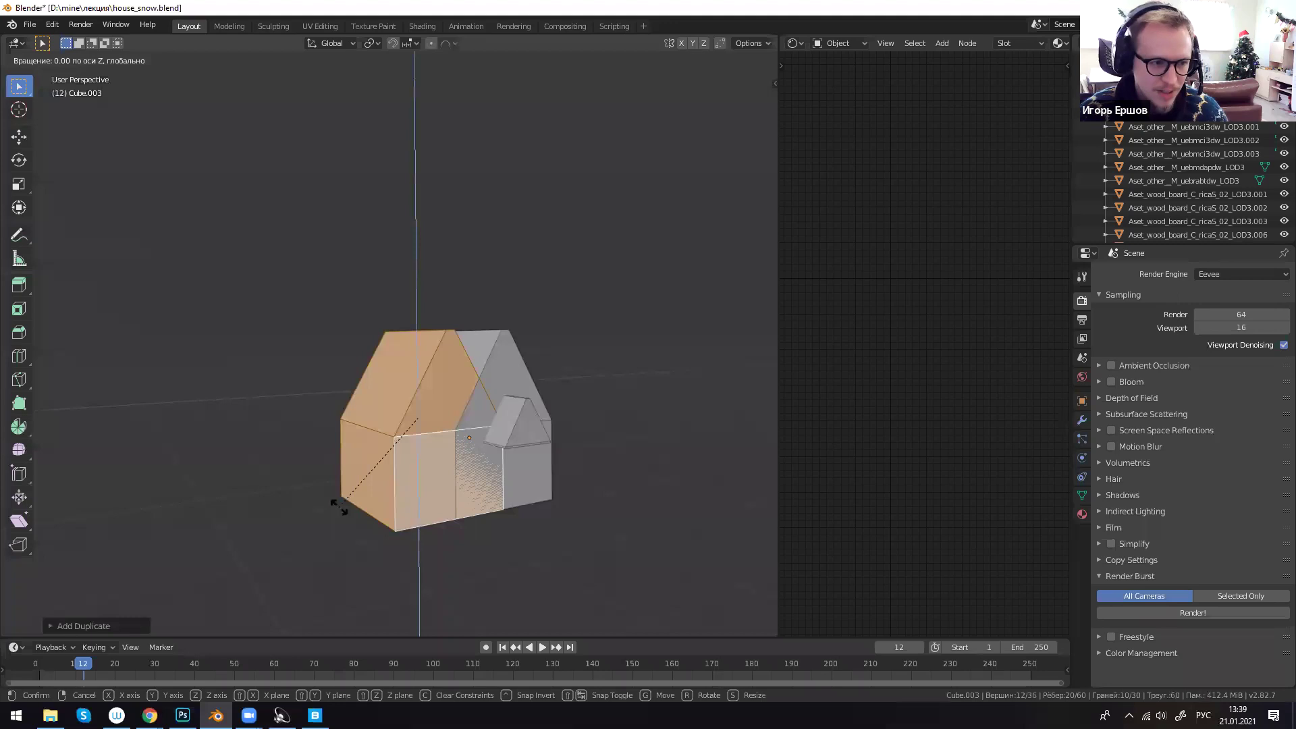
{"action": "type", "text": "90"}
{"action": "key", "text": "Return"}
{"action": "key", "text": "s"}
{"action": "left_click", "coordinate": [383, 456]}
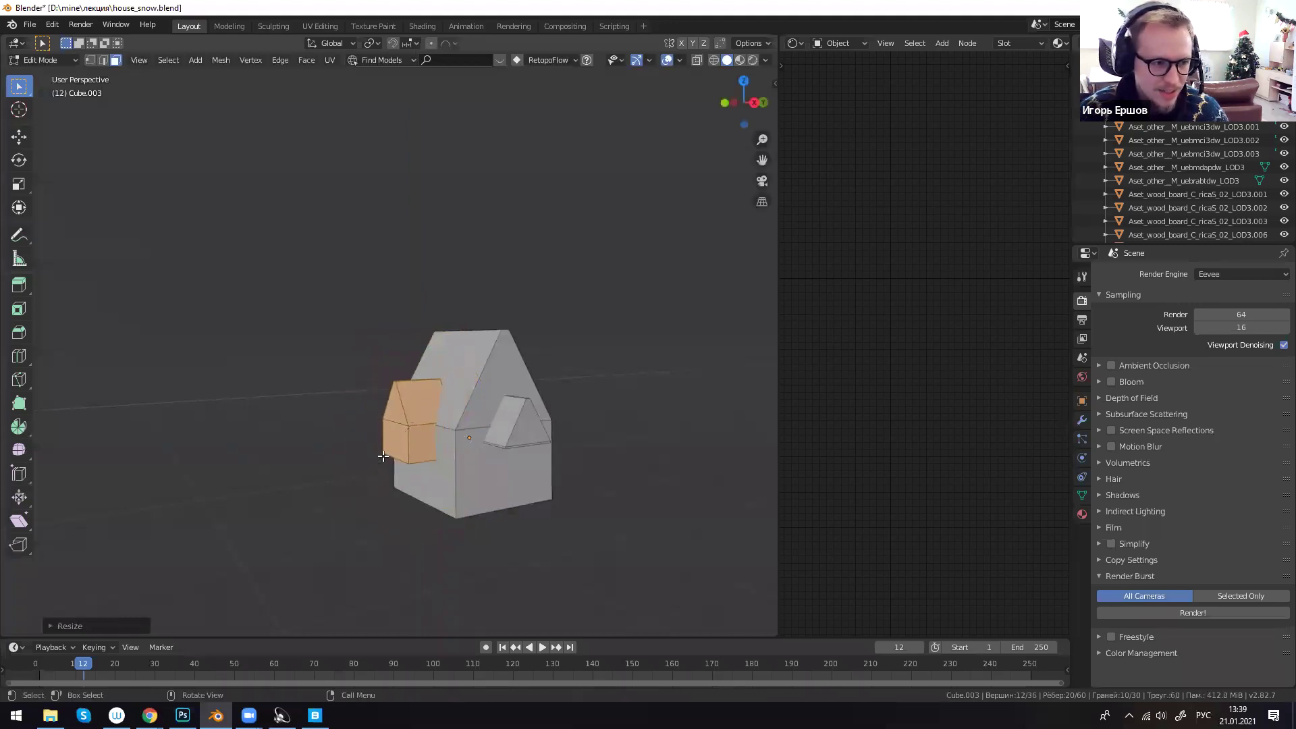
- Move the small rotated house along X, Y and Z to form a wing against the main house's side wall
{"action": "middle_click_drag", "start_coordinate": [383, 455], "coordinate": [445, 458], "text": "shift"}
{"action": "scroll", "coordinate": [486, 480], "scroll_direction": "up", "scroll_amount": 3}
{"action": "scroll", "coordinate": [583, 493], "scroll_direction": "down", "scroll_amount": 2}
{"action": "key", "text": "g"}
{"action": "key", "text": "y"}
{"action": "key", "text": "z"}
{"action": "left_click", "coordinate": [523, 537]}
{"action": "key", "text": "g"}
{"action": "key", "text": "x"}
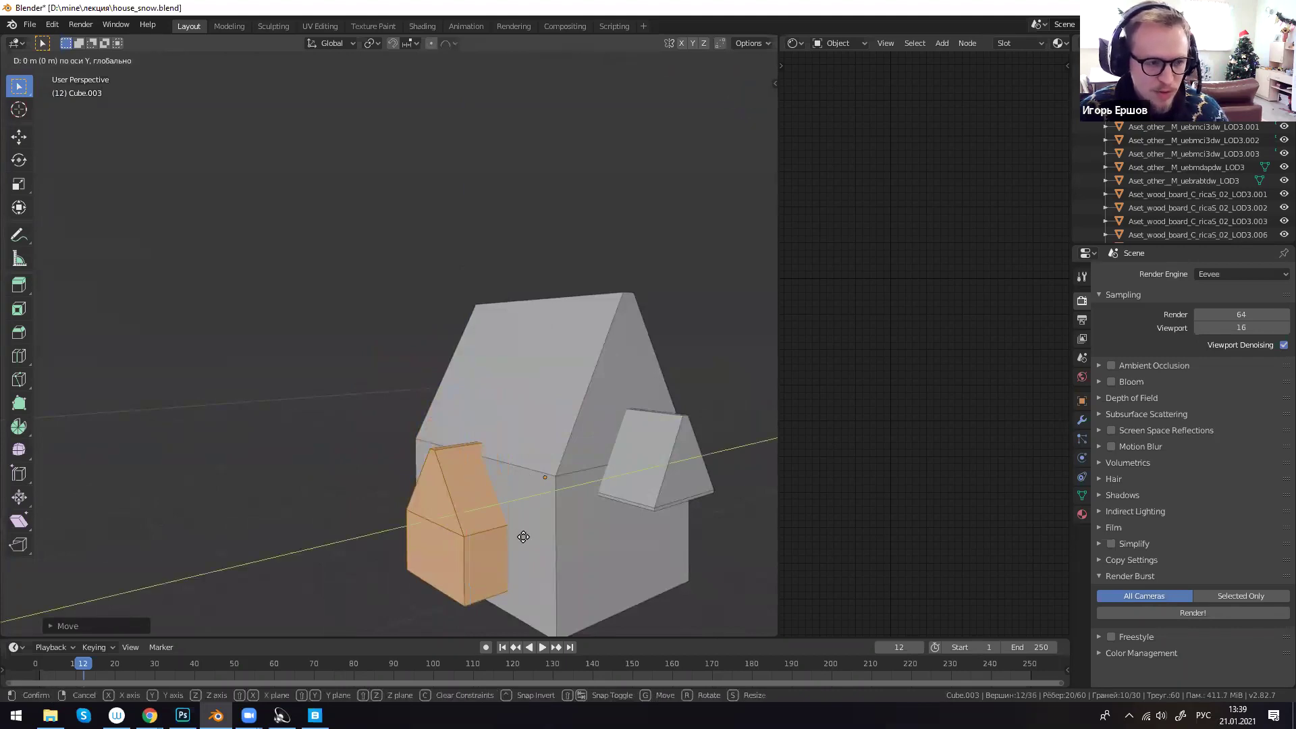
{"action": "key", "text": "y"}
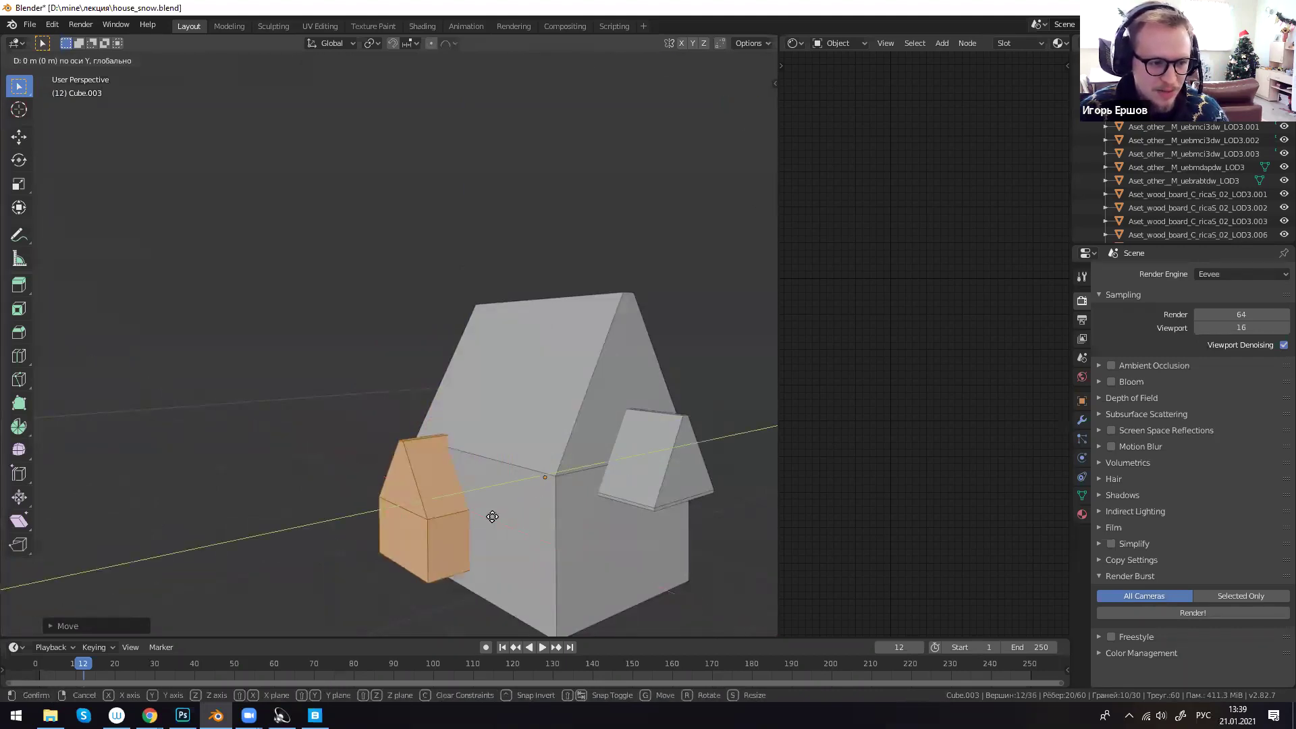
{"action": "key", "text": "z"}
{"action": "left_click", "coordinate": [493, 530]}
- Enlarge the side wing, stretch it along Z, and raise it about 0.22 m to match the main house's base
{"action": "key", "text": "s"}
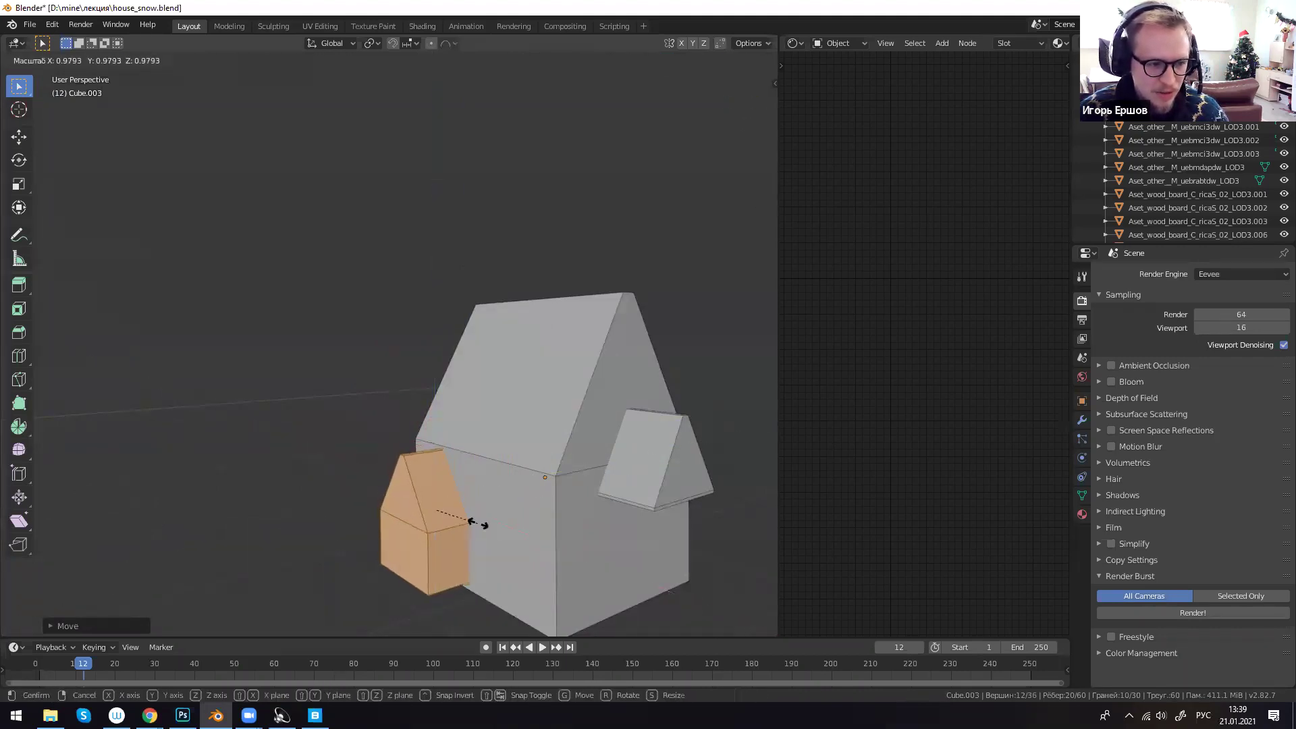
{"action": "left_click", "coordinate": [489, 517]}
{"action": "key", "text": "s"}
{"action": "key", "text": "z"}
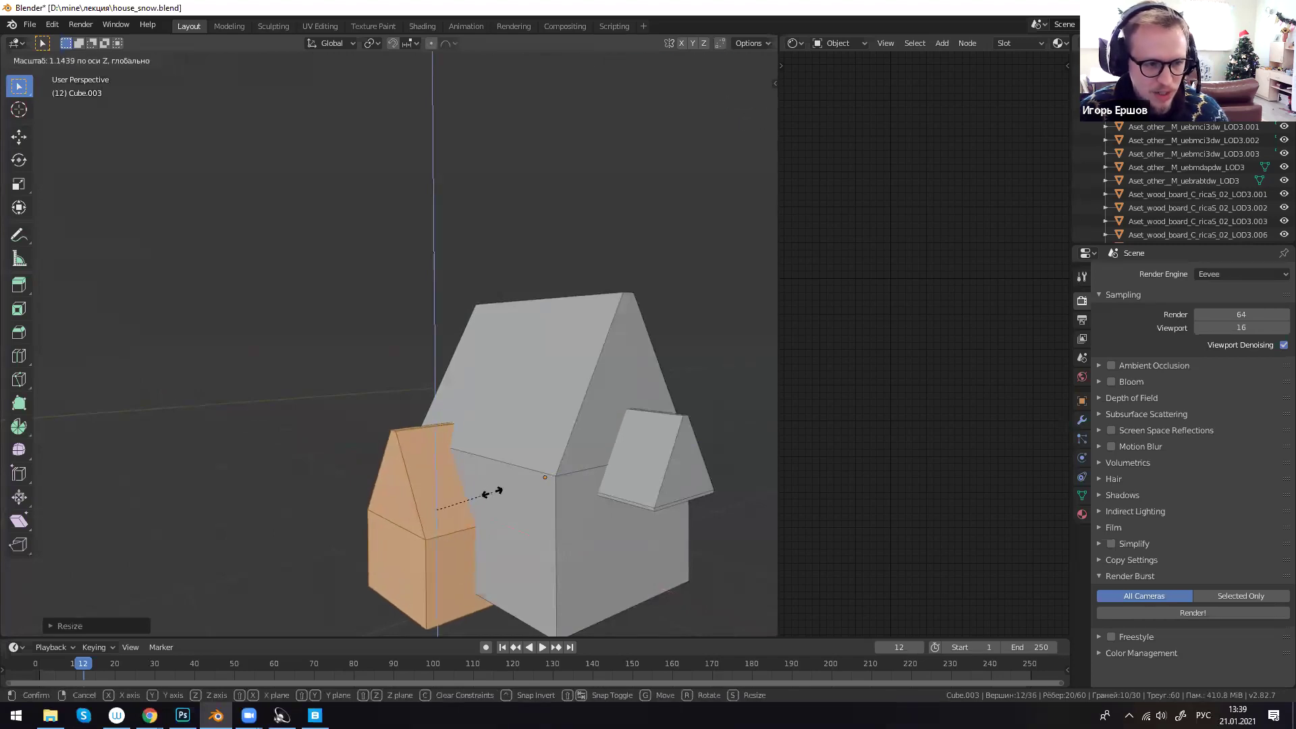
{"action": "left_click", "coordinate": [494, 486]}
{"action": "key", "text": "g"}
{"action": "key", "text": "z"}
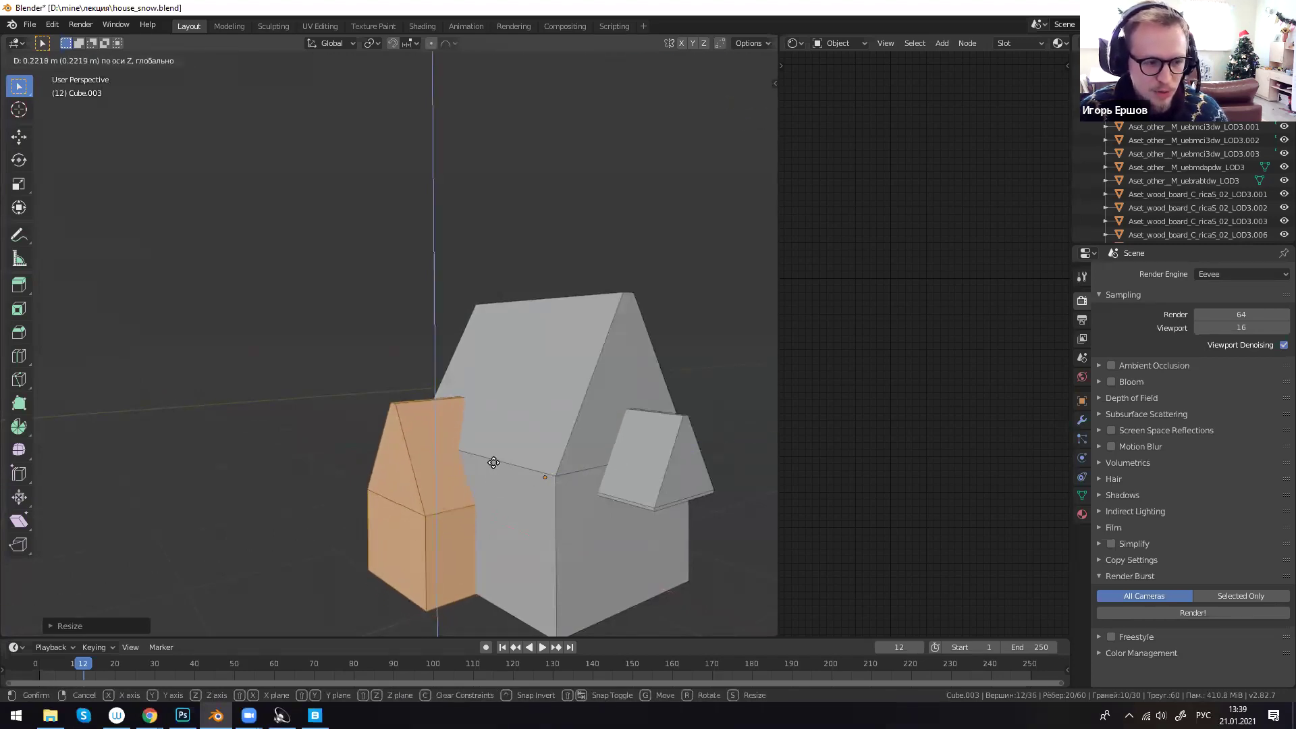
{"action": "left_click", "coordinate": [493, 464]}
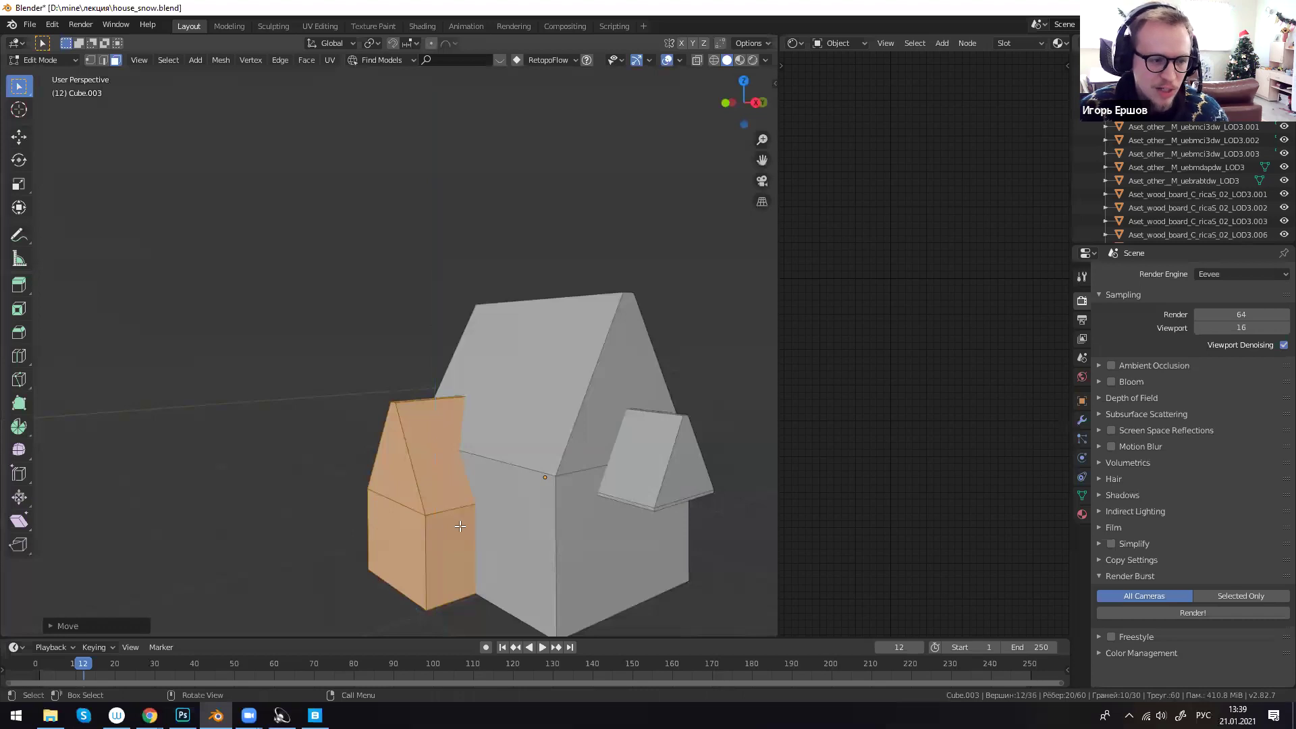
- Examine the wall and roof faces of the side wing and the front wall of the main house
{"action": "left_click", "coordinate": [413, 488]}
{"action": "middle_click_drag", "start_coordinate": [413, 488], "coordinate": [452, 507]}
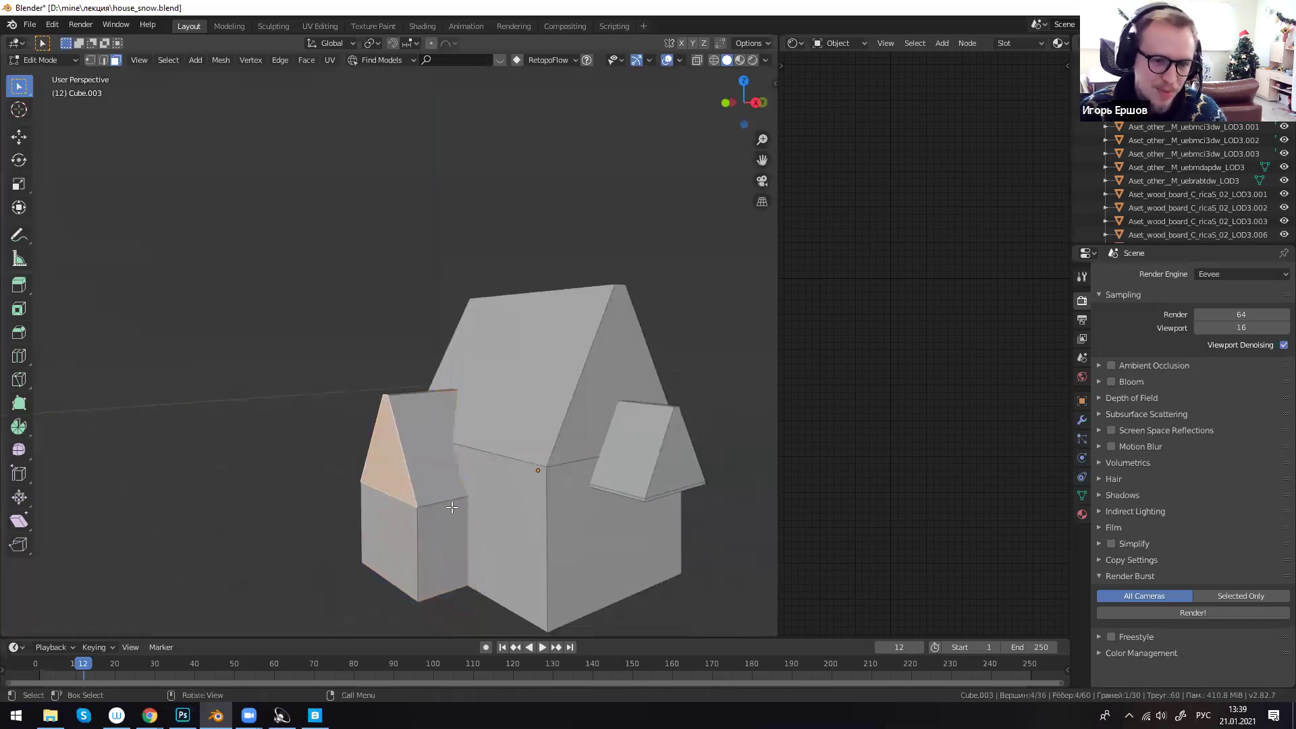
{"action": "left_click", "coordinate": [445, 526]}
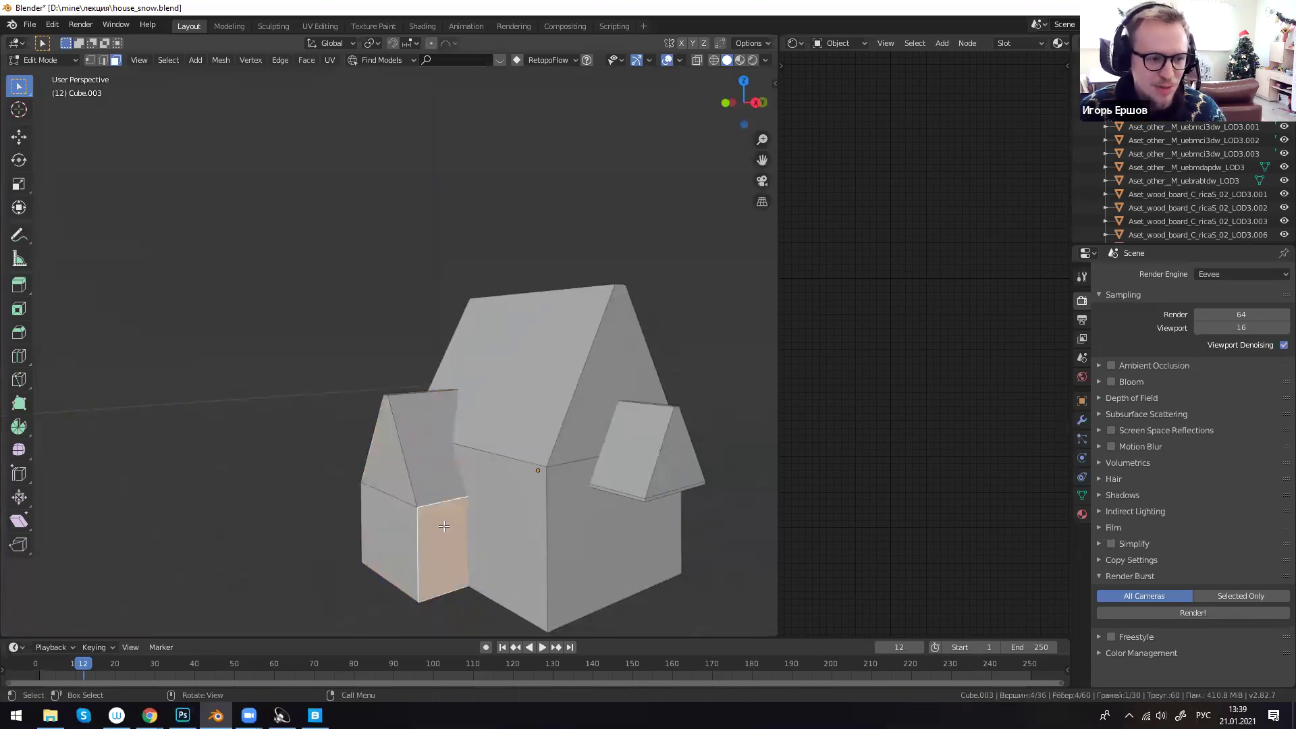
{"action": "left_click", "coordinate": [432, 468]}
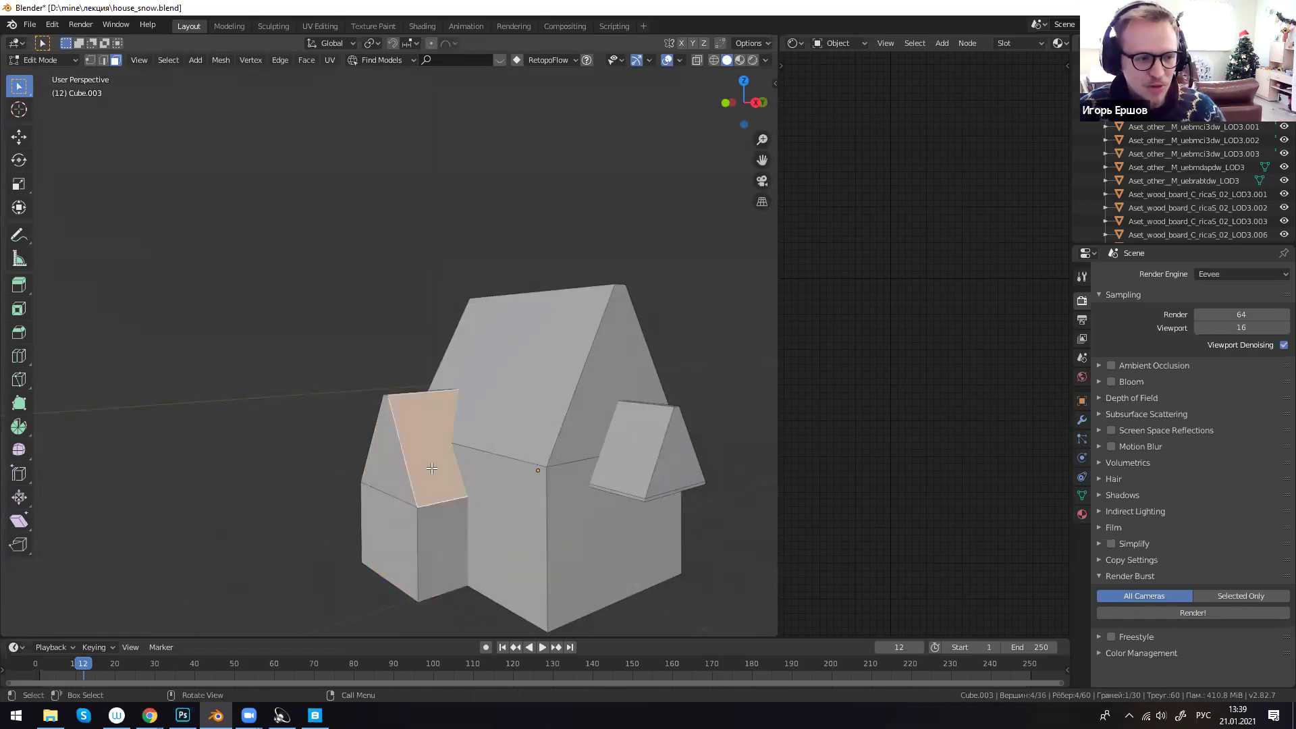
{"action": "left_click", "coordinate": [403, 540]}
{"action": "middle_click_drag", "start_coordinate": [496, 475], "coordinate": [466, 473]}
{"action": "left_click", "coordinate": [466, 474]}
{"action": "middle_click_drag", "start_coordinate": [473, 582], "coordinate": [473, 538], "text": "shift"}
{"action": "left_click", "coordinate": [473, 538]}
- Add a cube to the mesh, try moving it along the Y axis, and undo that move
{"action": "key", "text": "shift+a"}
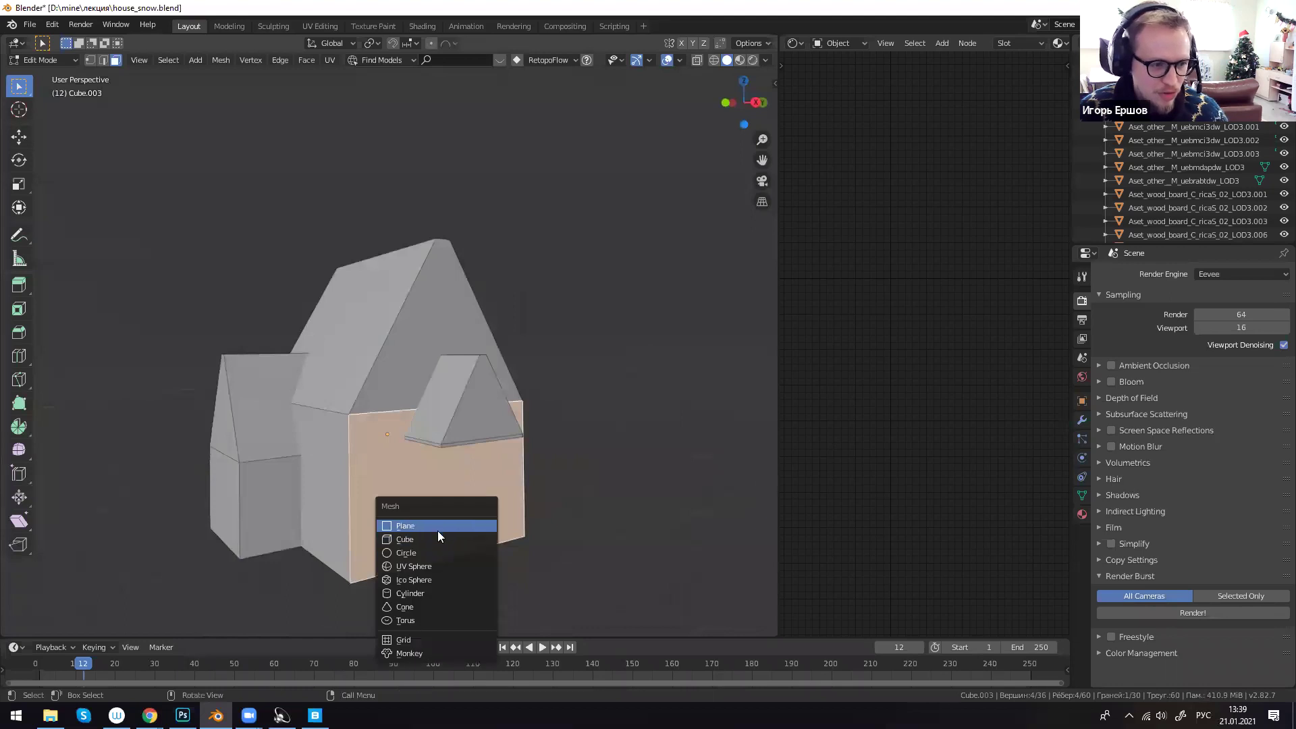
{"action": "left_click", "coordinate": [442, 531]}
{"action": "key", "text": "g"}
{"action": "key", "text": "y"}
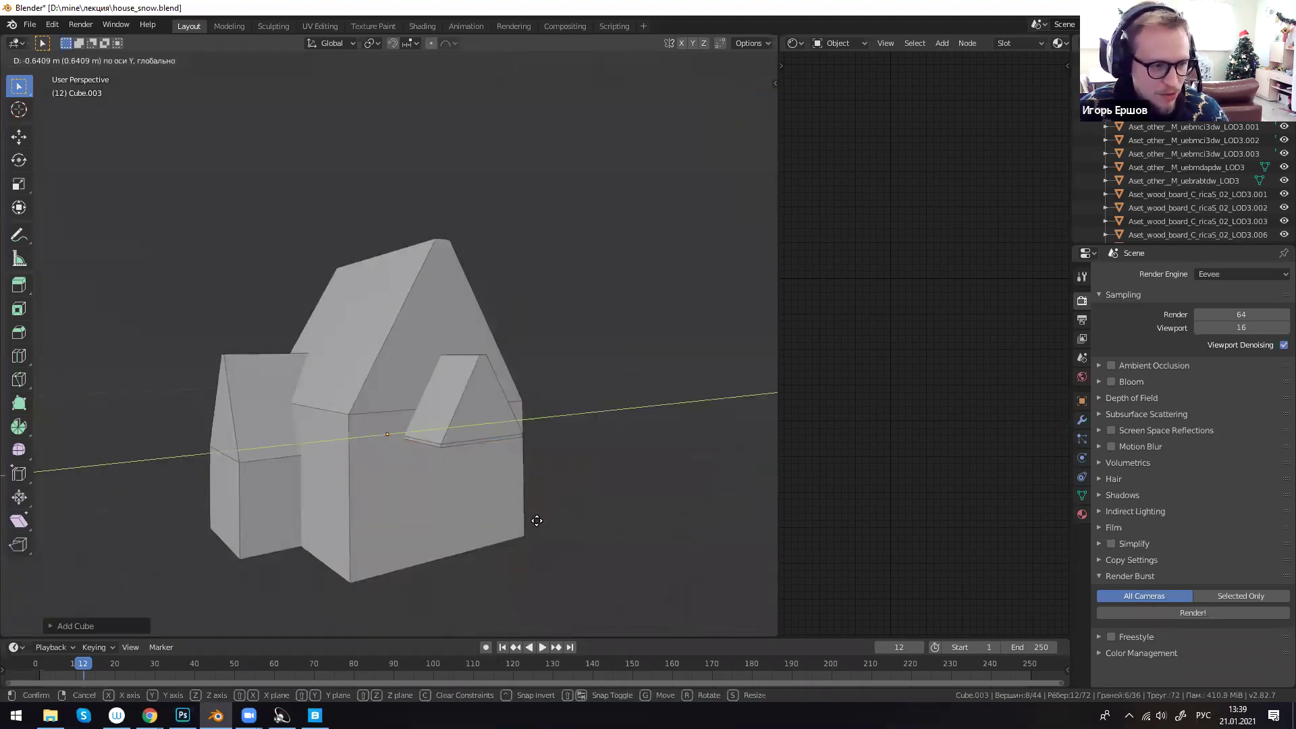
{"action": "left_click", "coordinate": [613, 510]}
{"action": "scroll", "coordinate": [514, 545], "scroll_direction": "down", "scroll_amount": 3}
{"action": "middle_click_drag", "start_coordinate": [514, 545], "coordinate": [456, 554]}
{"action": "scroll", "coordinate": [281, 520], "scroll_direction": "down", "scroll_amount": 3}
{"action": "middle_click_drag", "start_coordinate": [281, 521], "coordinate": [517, 532], "text": "shift"}
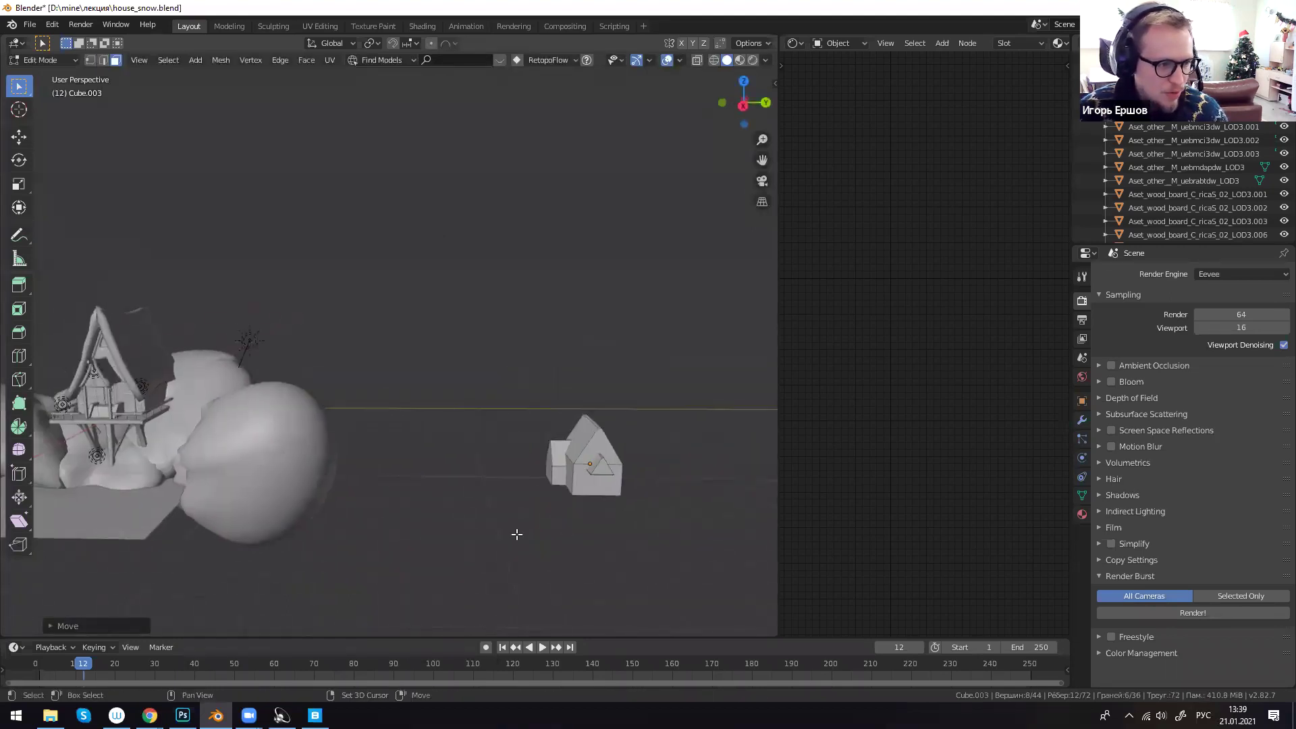
{"action": "key", "text": "ctrl+z"}
- Place the 3D cursor low on the main house's front wall, beneath the small gable roof
{"action": "scroll", "coordinate": [506, 535], "scroll_direction": "up", "scroll_amount": 6}
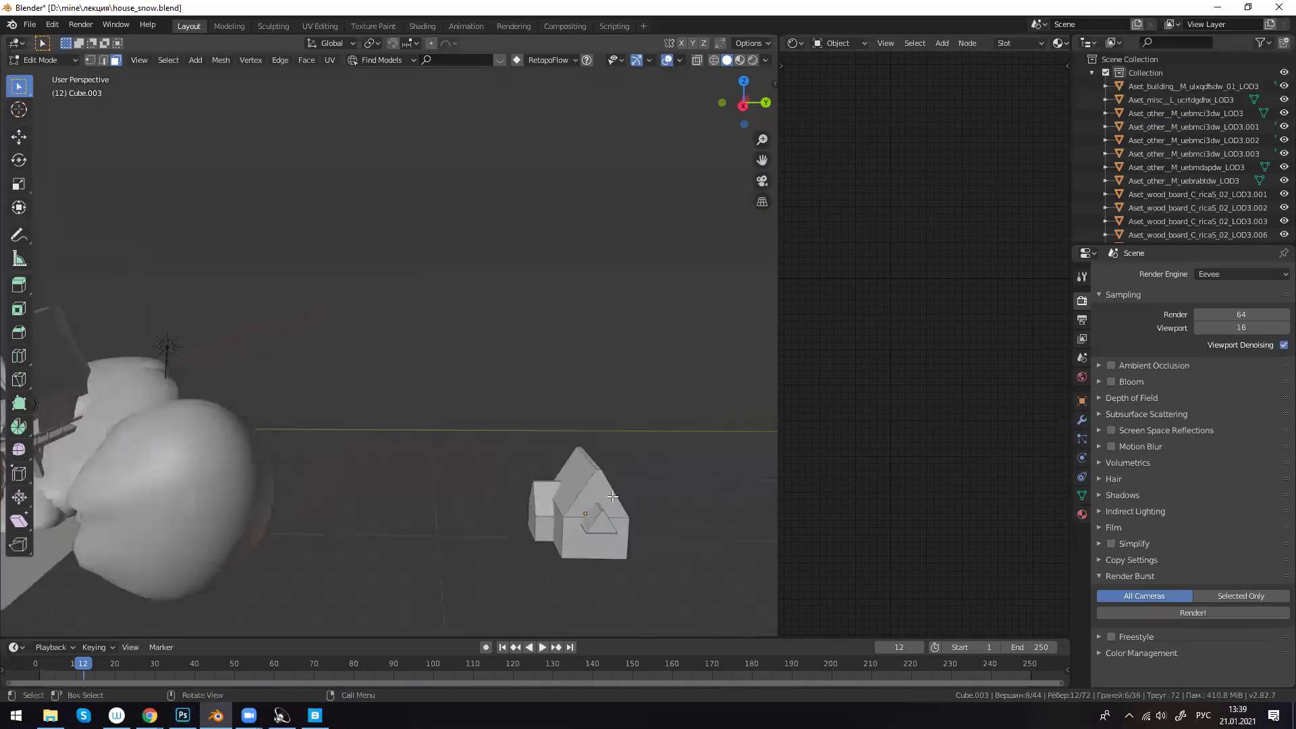
{"action": "middle_click_drag", "start_coordinate": [561, 457], "coordinate": [522, 406], "text": "shift"}
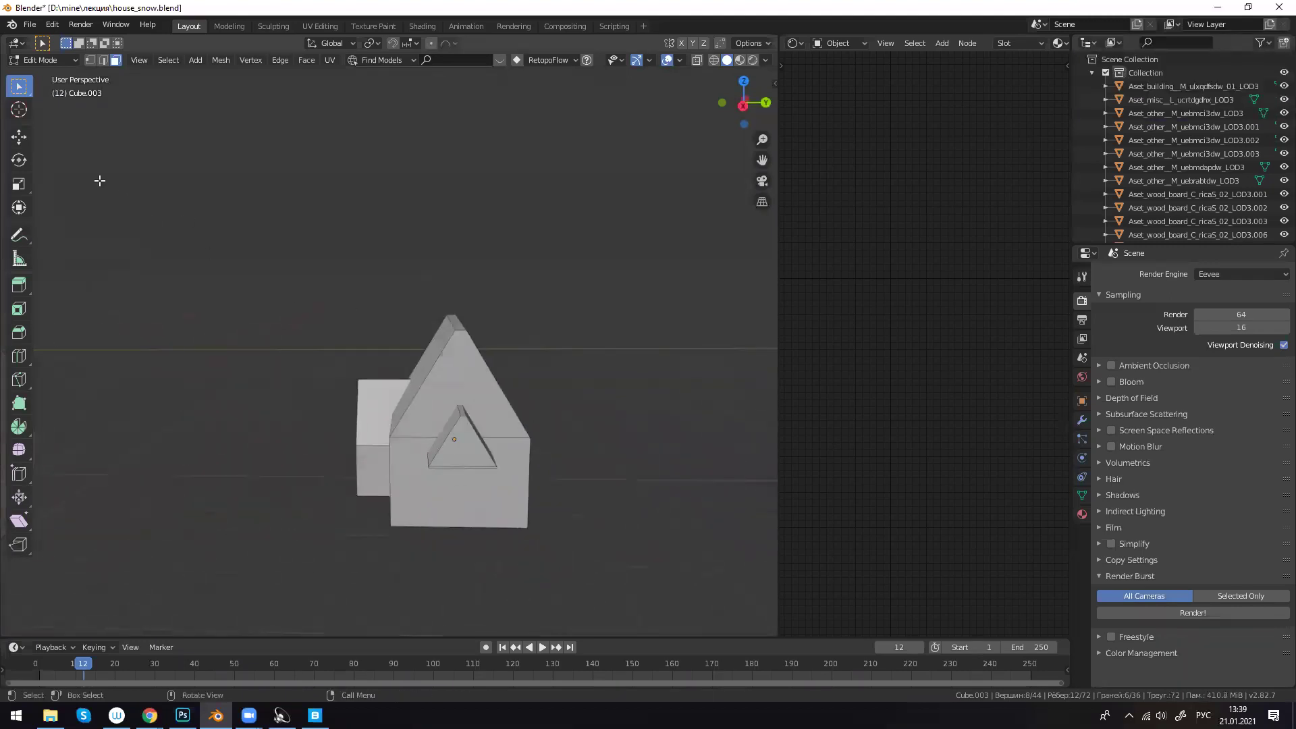
{"action": "left_click", "coordinate": [20, 111]}
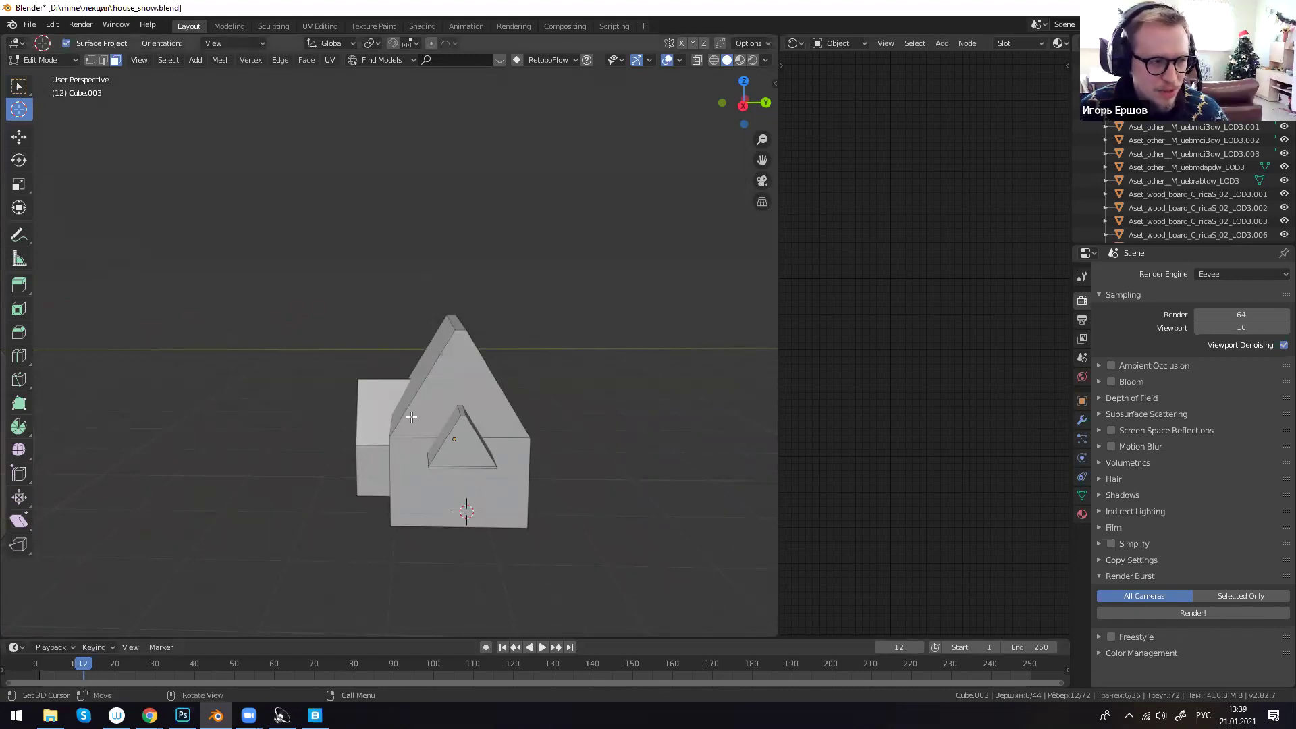
{"action": "key", "text": "w"}
- Add a cube at the 3D cursor and scale it down to a small block at the front wall
{"action": "middle_click_drag", "start_coordinate": [535, 527], "coordinate": [459, 508]}
{"action": "scroll", "coordinate": [477, 503], "scroll_direction": "up", "scroll_amount": 3}
{"action": "key", "text": "shift+a"}
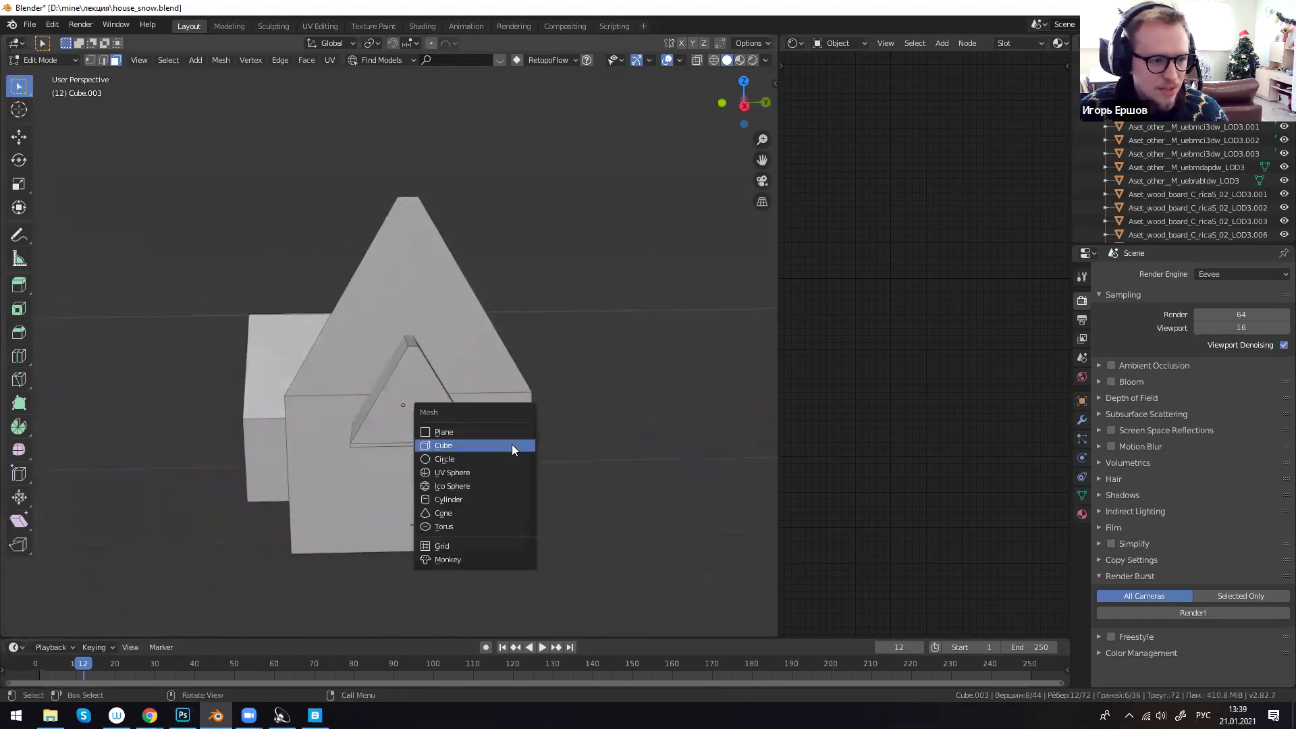
{"action": "left_click", "coordinate": [512, 446]}
{"action": "key", "text": "s"}
{"action": "left_click", "coordinate": [446, 497]}
- Stretch the small block along Y into a box about as wide as the gable roof above it
{"action": "key", "text": "s"}
{"action": "key", "text": "y"}
{"action": "key", "text": "x"}
{"action": "key", "text": "y"}
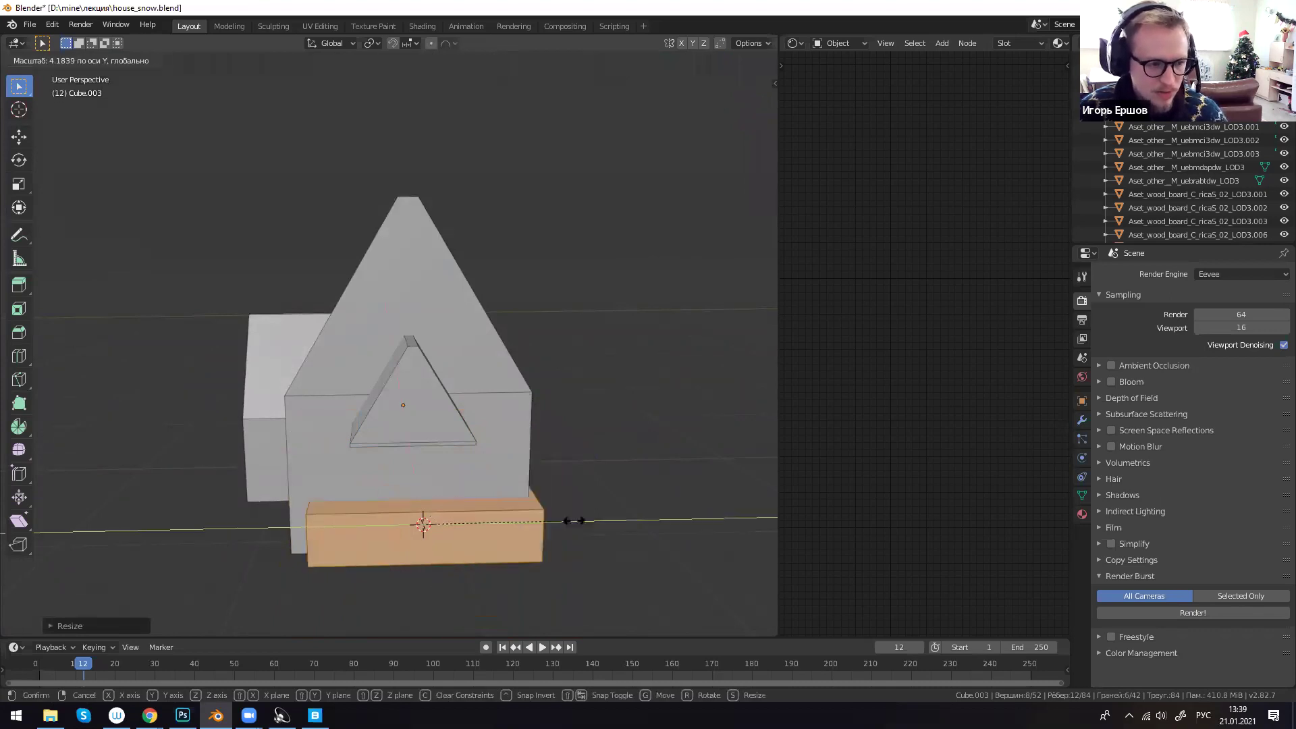
{"action": "left_click", "coordinate": [480, 521]}
{"action": "key", "text": "x"}
{"action": "left_click", "coordinate": [656, 468]}
- Select the whole porch box, shift it along Y beneath the small gable roof, and slightly adjust its scale
{"action": "left_click", "coordinate": [455, 545]}
{"action": "key", "text": "l"}
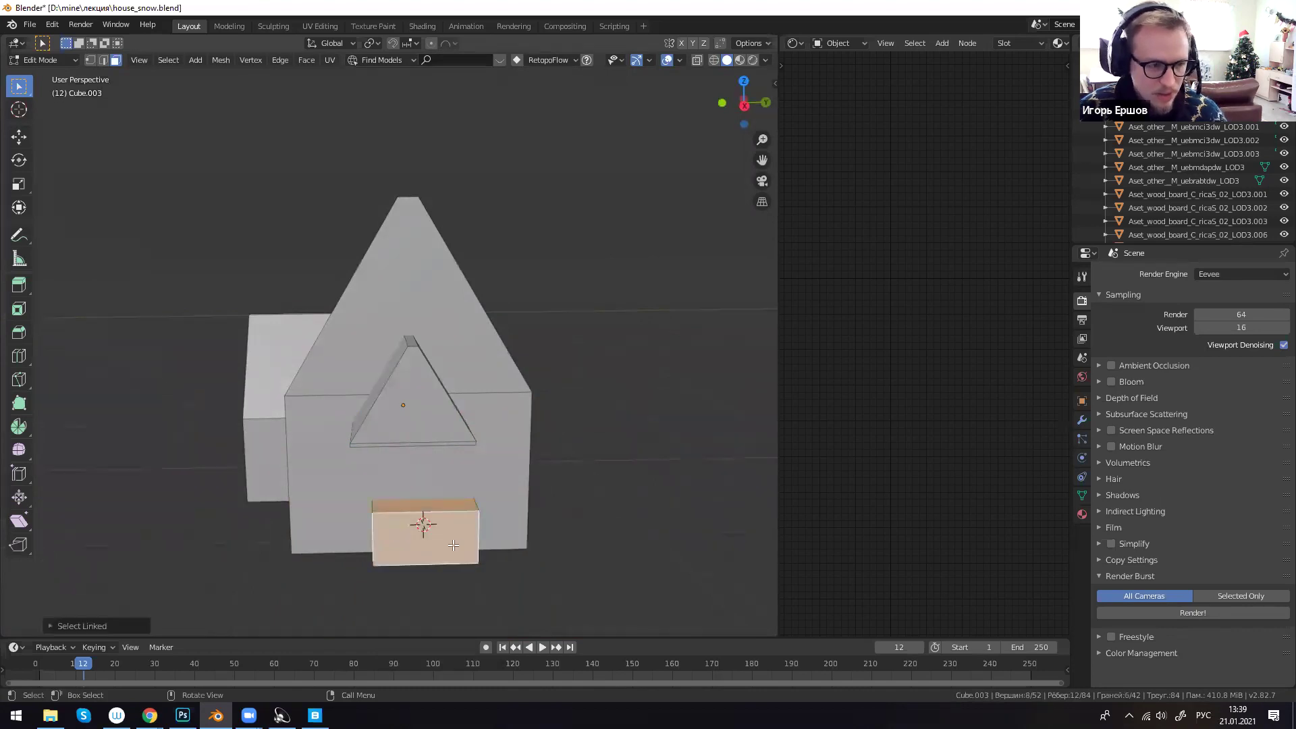
{"action": "key", "text": "g"}
{"action": "key", "text": "y"}
{"action": "left_click", "coordinate": [441, 545]}
{"action": "key", "text": "s"}
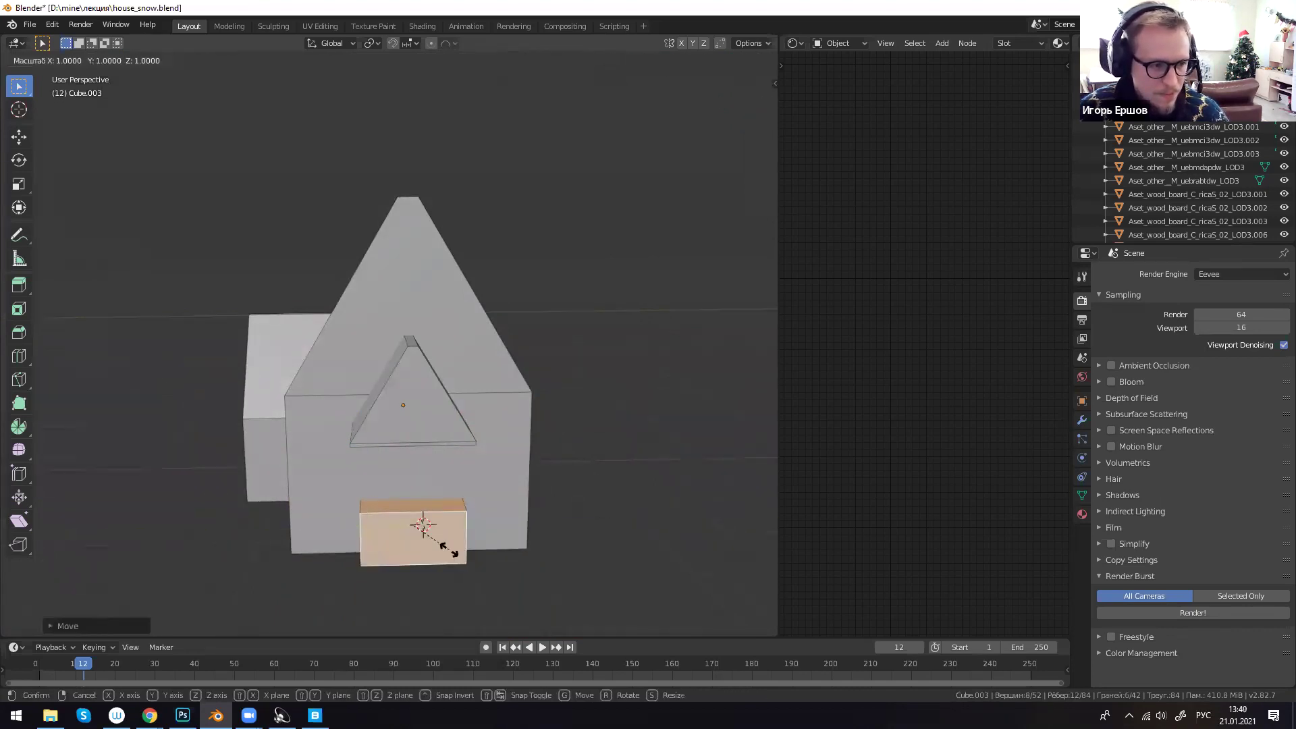
{"action": "left_click", "coordinate": [452, 553]}
- Move the porch box out from the front wall along X to match the depth of the gable roof above
{"action": "middle_click_drag", "start_coordinate": [452, 553], "coordinate": [585, 492]}
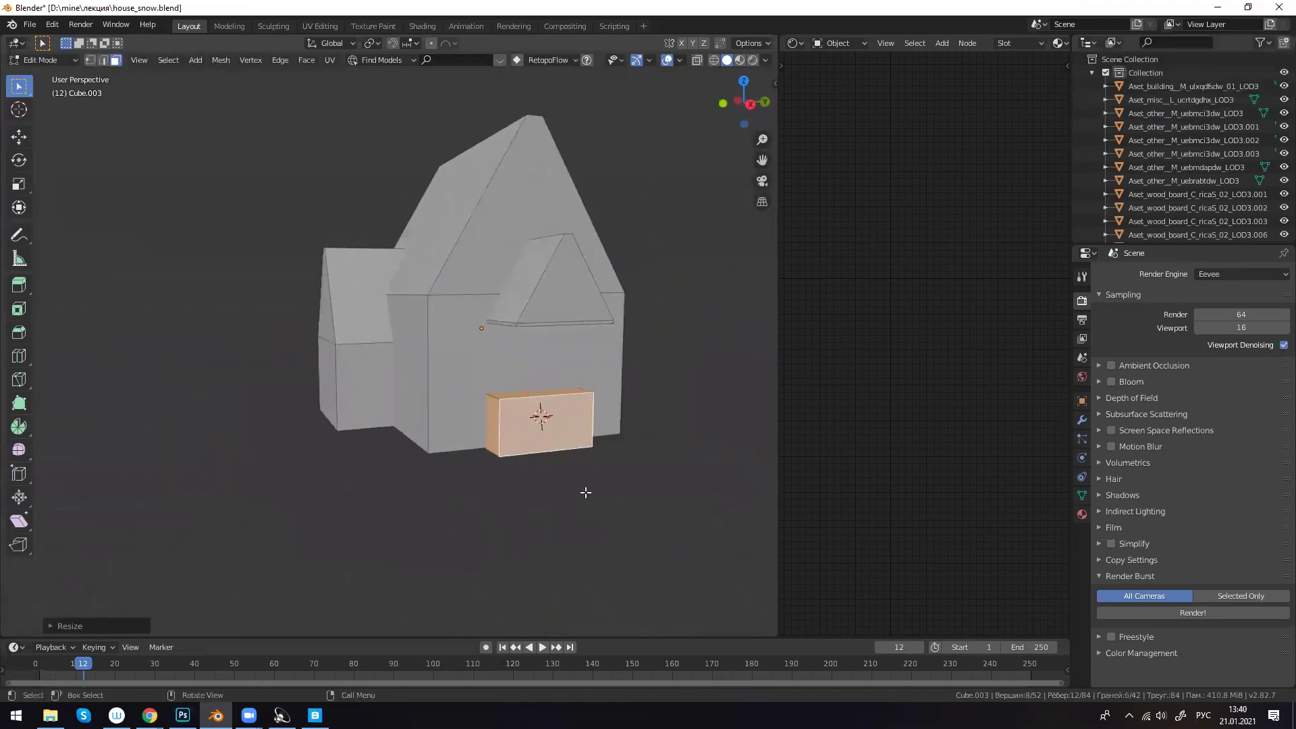
{"action": "key", "text": "g"}
{"action": "key", "text": "y"}
{"action": "key", "text": "x"}
{"action": "left_click", "coordinate": [597, 513]}
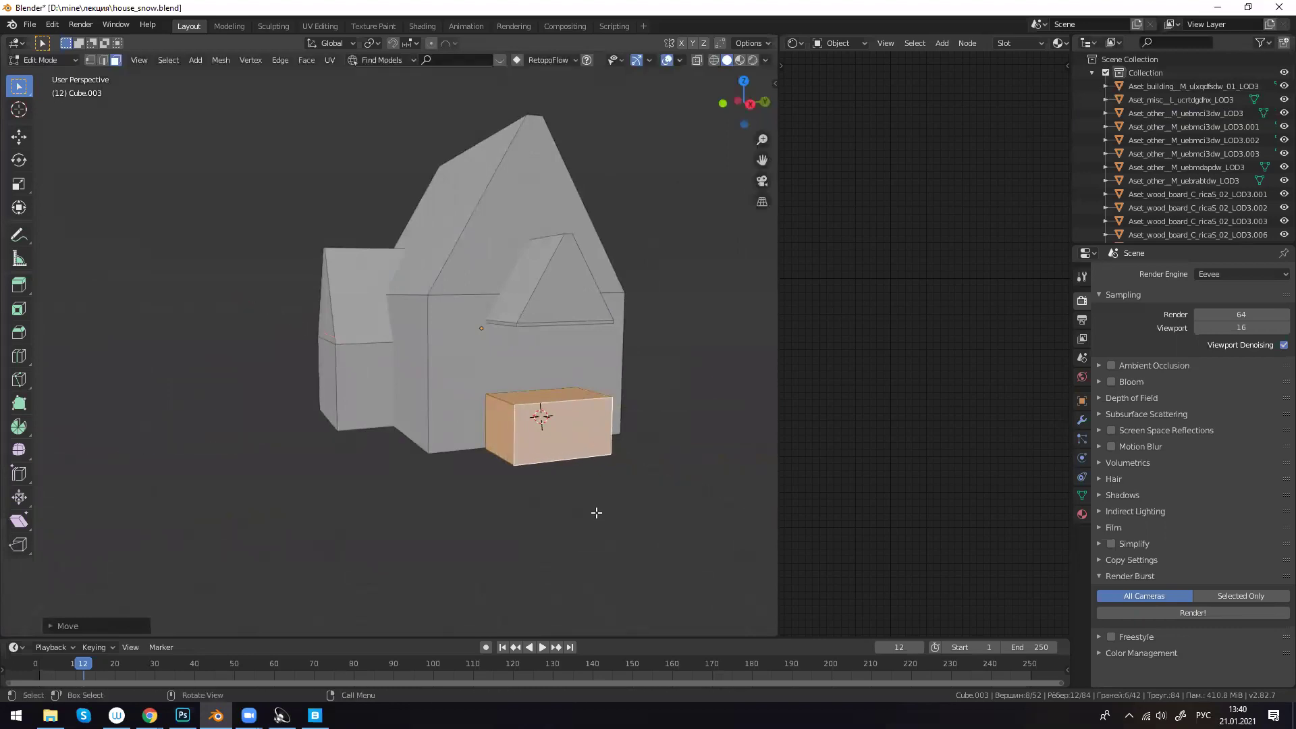
{"action": "key", "text": "g"}
{"action": "key", "text": "y"}
{"action": "key", "text": "x"}
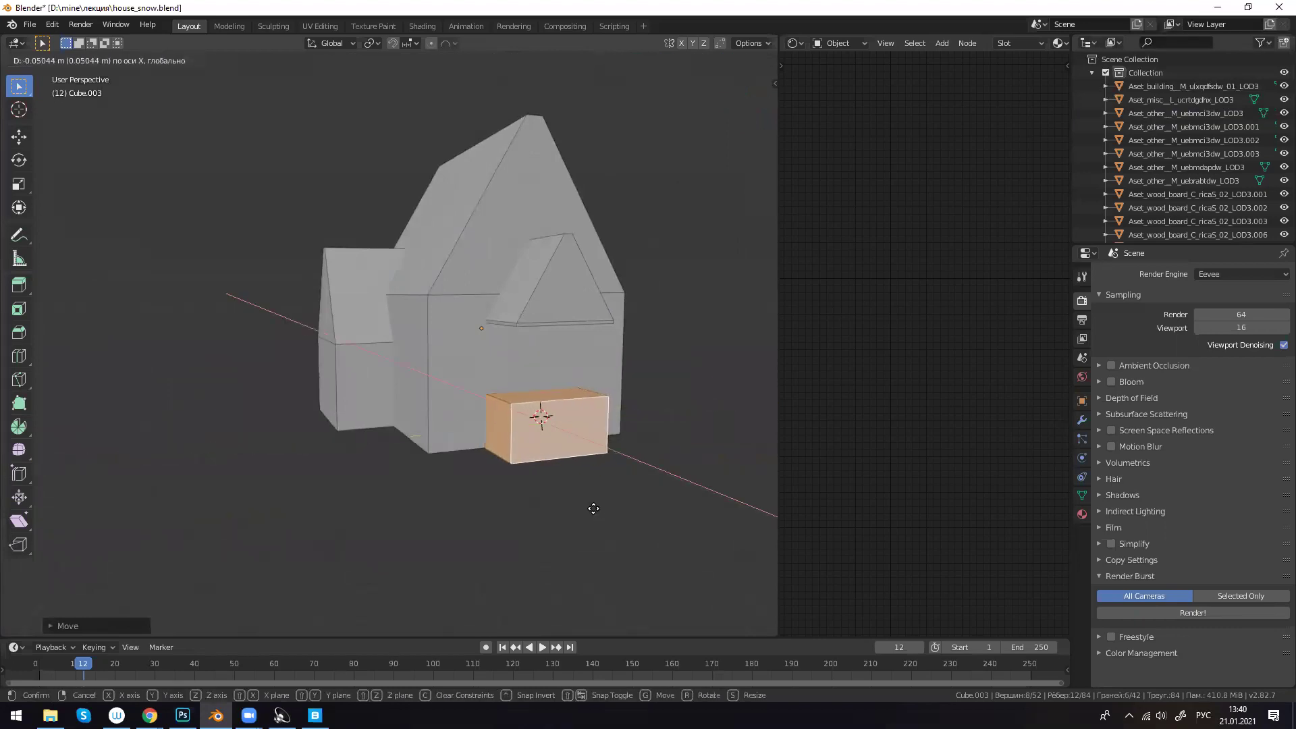
{"action": "left_click", "coordinate": [594, 510]}
- Flatten the porch box along Z and lower it toward the base of the house
{"action": "key", "text": "s"}
{"action": "key", "text": "z"}
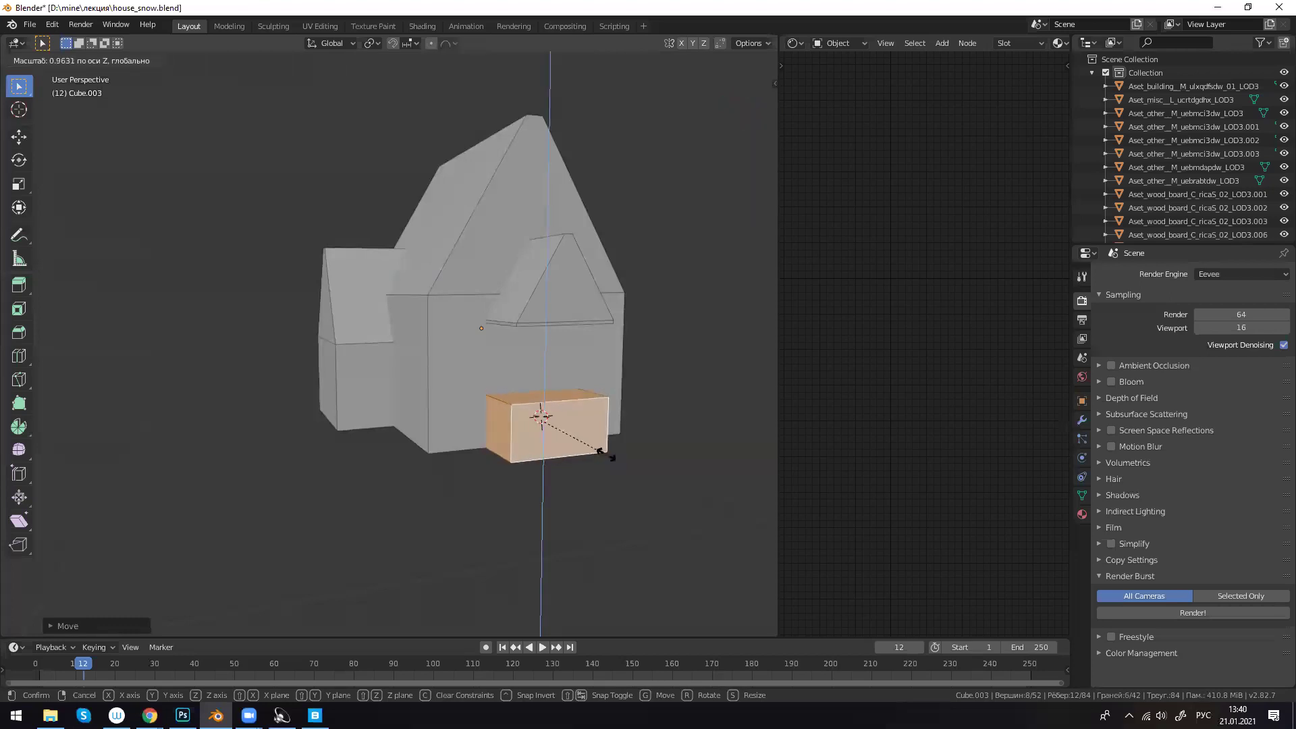
{"action": "left_click", "coordinate": [590, 438]}
{"action": "key", "text": "g"}
{"action": "key", "text": "z"}
{"action": "left_click", "coordinate": [590, 444]}
- Add two evenly spaced loop cuts dividing the porch box into three sections across its width, and select one front cut edge
{"action": "middle_click_drag", "start_coordinate": [590, 444], "coordinate": [470, 485]}
{"action": "left_click", "coordinate": [470, 485]}
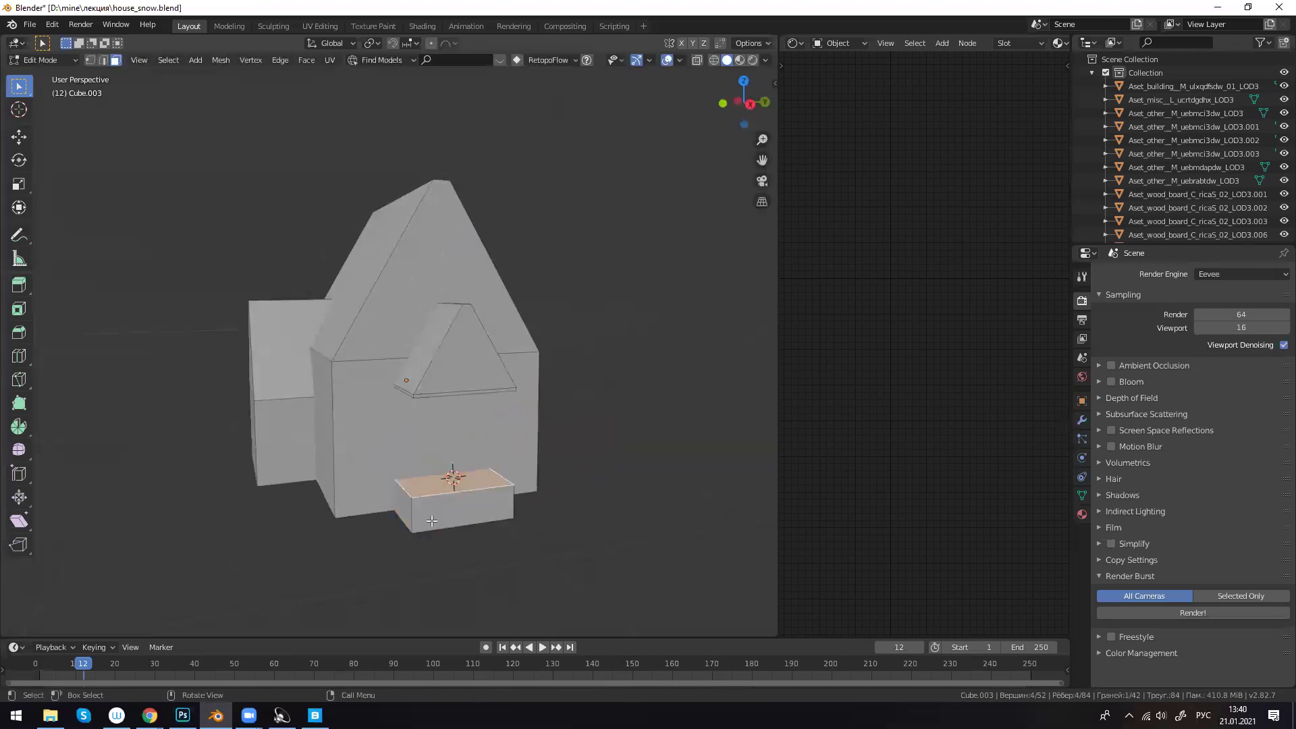
{"action": "scroll", "coordinate": [432, 520], "scroll_direction": "up", "scroll_amount": 5}
{"action": "left_click", "coordinate": [441, 527]}
{"action": "key", "text": "ctrl+r"}
{"action": "scroll", "coordinate": [458, 508], "scroll_direction": "up", "scroll_amount": 1}
{"action": "left_click", "coordinate": [445, 519]}
{"action": "right_click", "coordinate": [439, 530]}
{"action": "left_click", "coordinate": [405, 523]}
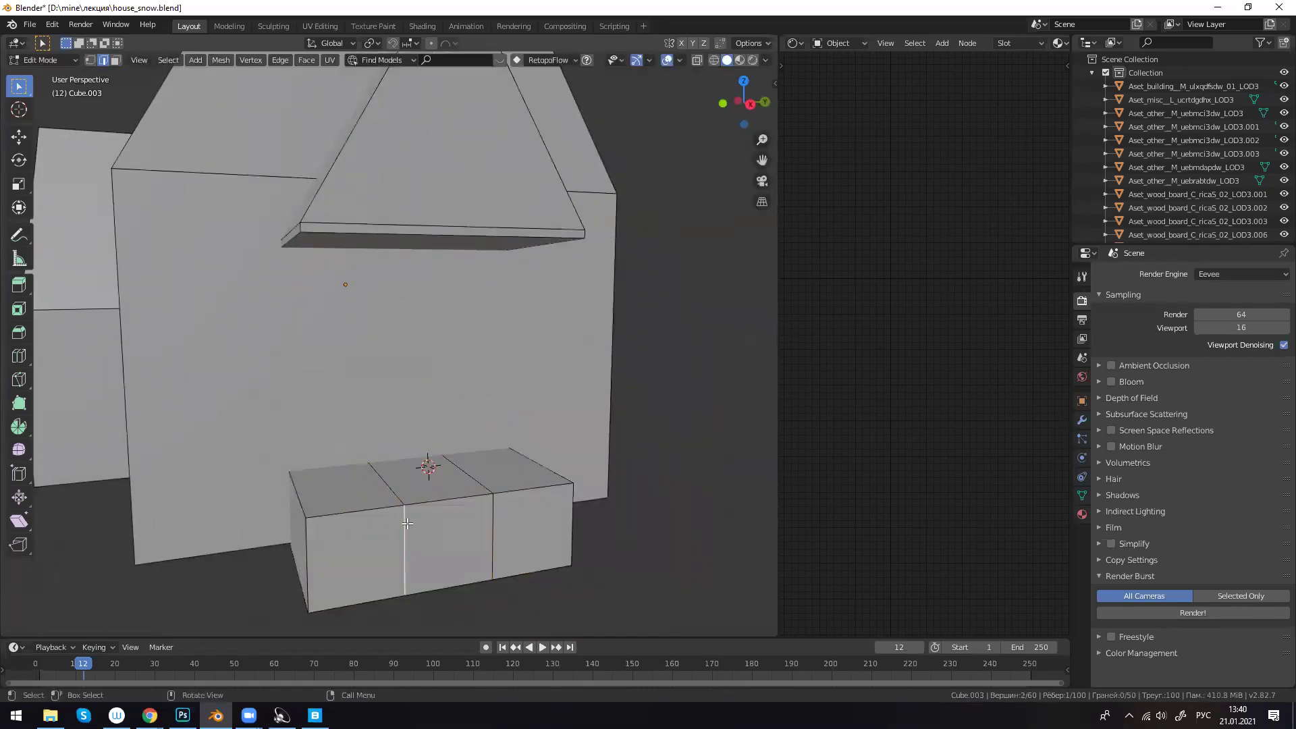
- Select both loop cuts of the porch box and scale them apart along Y, leaving narrow strips at the two sides
{"action": "key", "text": "3"}
{"action": "left_click", "coordinate": [405, 513]}
{"action": "left_click", "coordinate": [387, 493]}
{"action": "key", "text": "2"}
{"action": "left_click", "coordinate": [396, 499]}
{"action": "left_click", "coordinate": [405, 531], "text": "shift"}
{"action": "left_click", "coordinate": [485, 486], "text": "shift"}
{"action": "key", "text": "s"}
{"action": "key", "text": "y"}
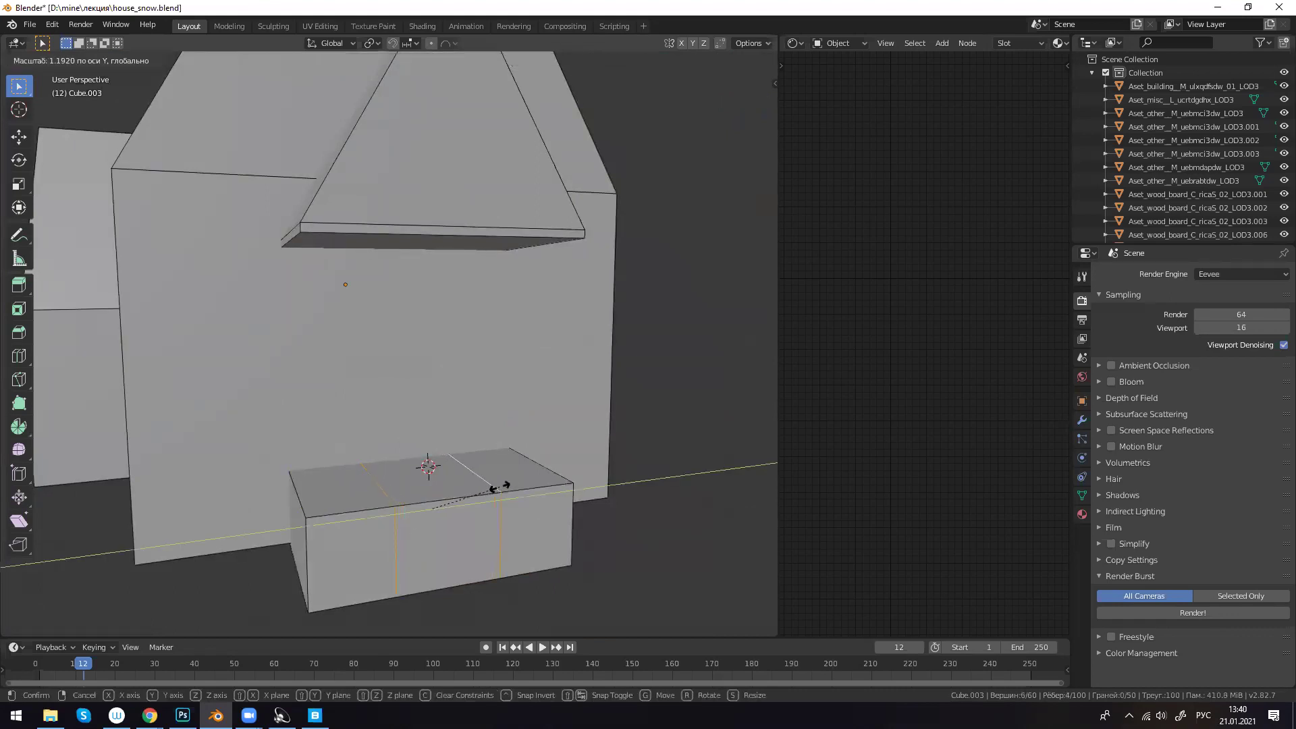
{"action": "left_click", "coordinate": [550, 496]}
- Bevel the porch box's upper front edge by about 0.14 m with one segment to form a sloped front
{"action": "key", "text": "3"}
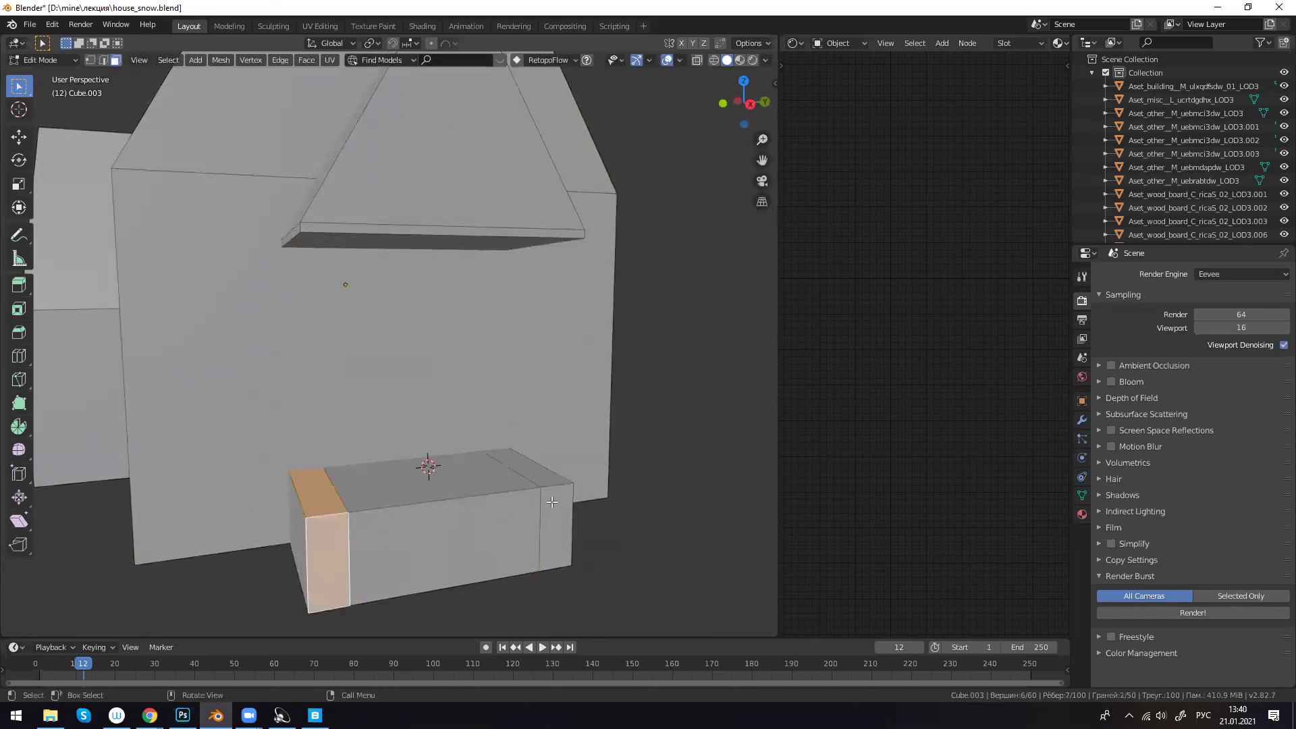
{"action": "key", "text": "2"}
{"action": "left_click", "coordinate": [552, 491], "text": "alt"}
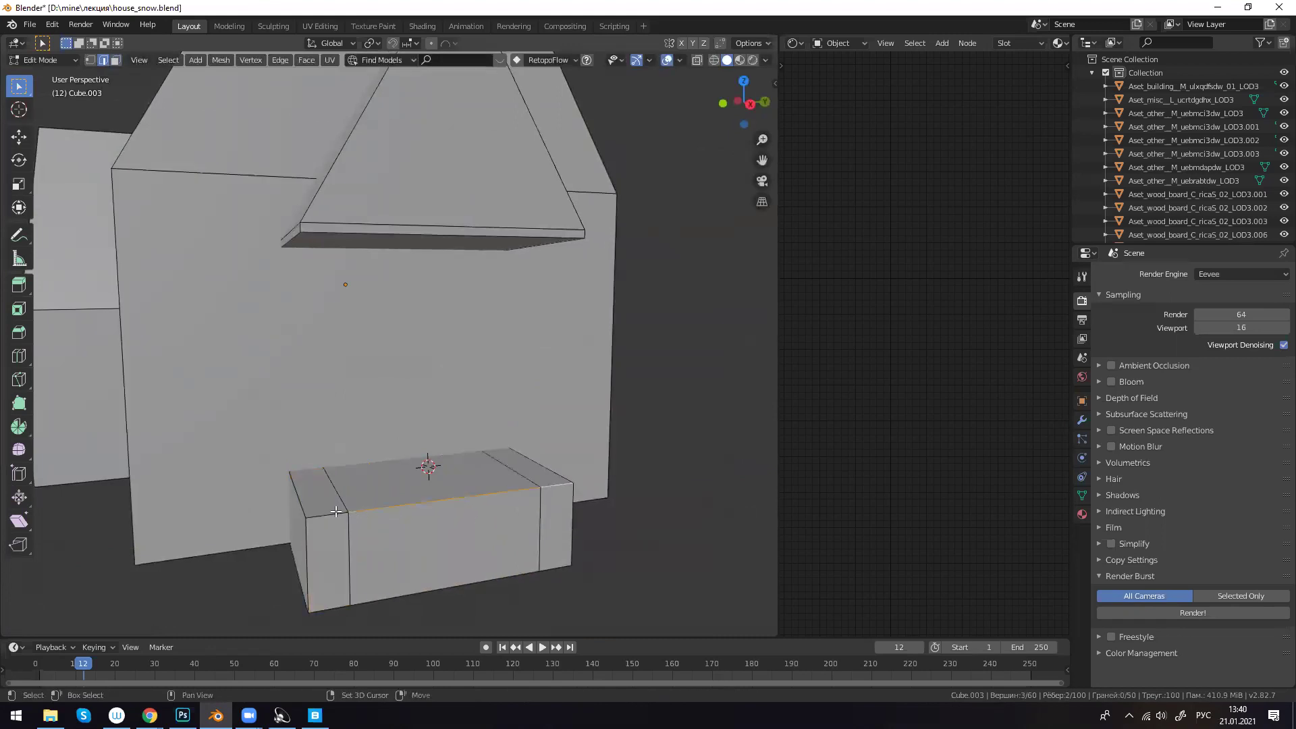
{"action": "key", "text": "ctrl+b"}
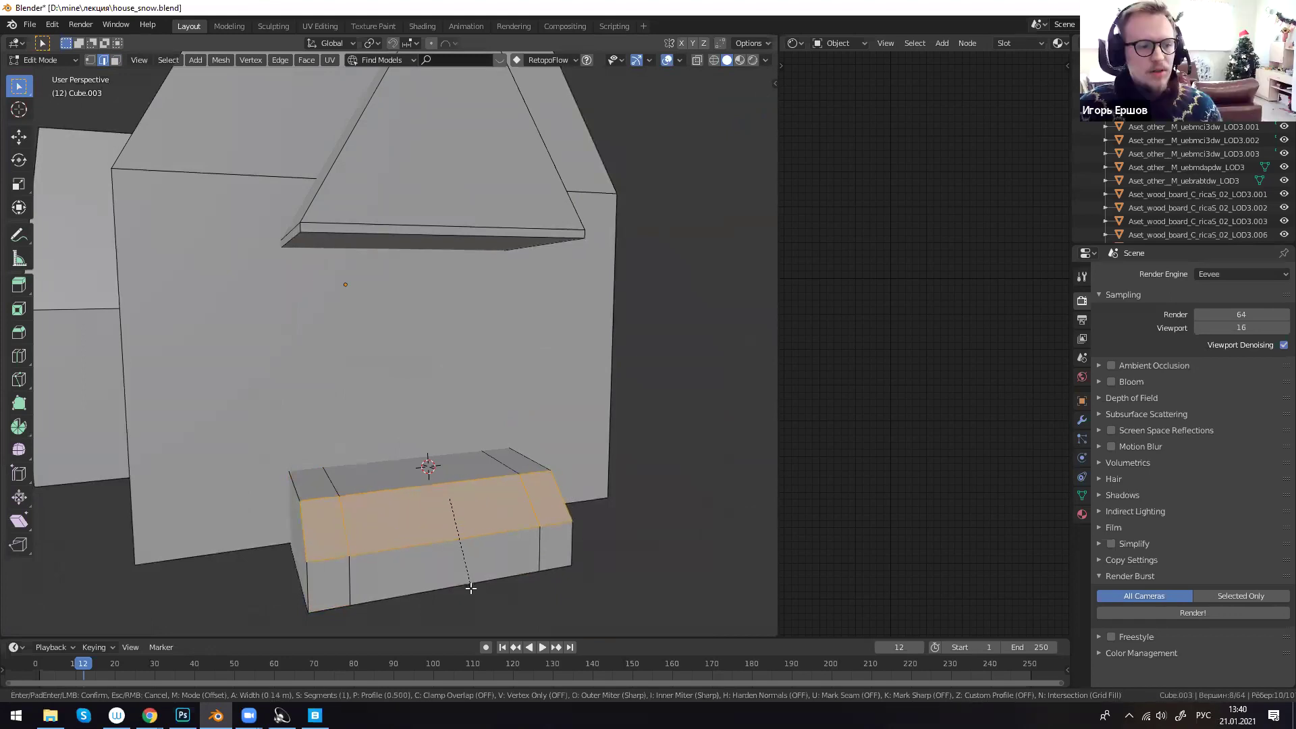
{"action": "left_click", "coordinate": [472, 591]}
{"action": "left_click", "coordinate": [486, 562]}
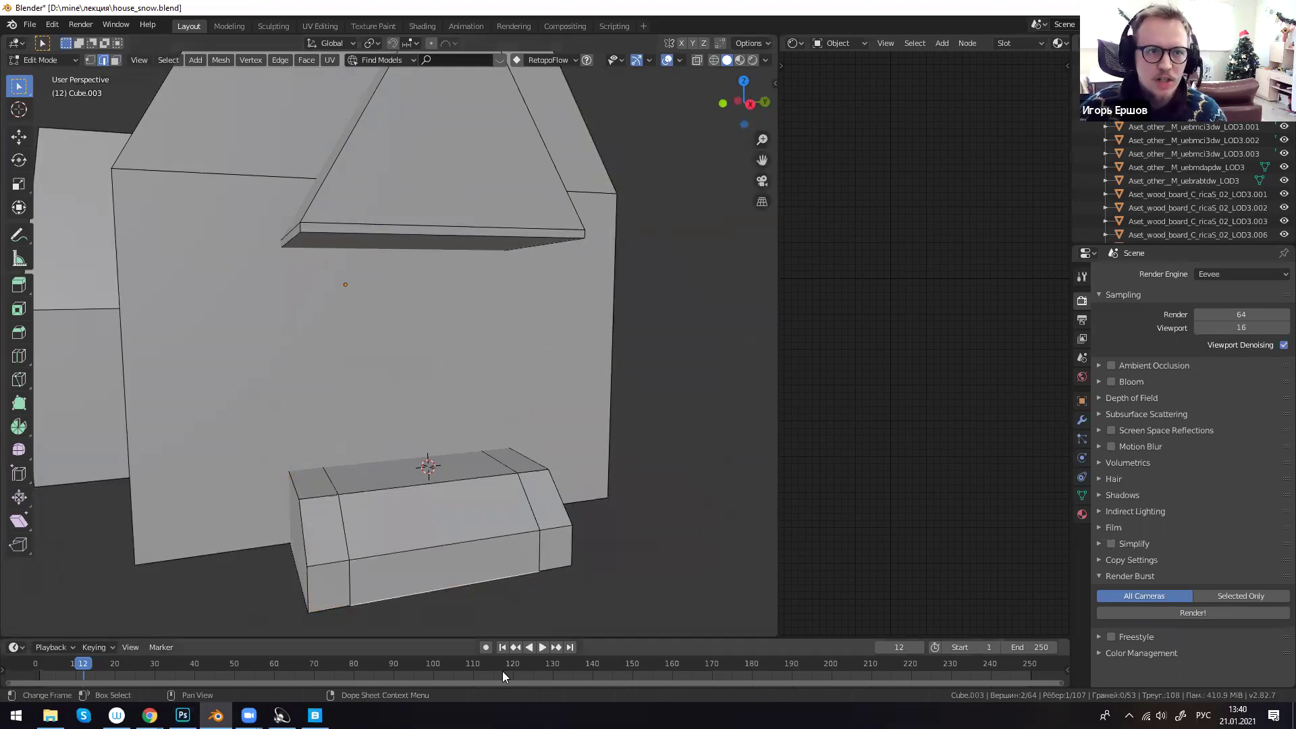
- Select the top, sloped and front faces of both narrow side strips and extrude them into raised porch side walls
{"action": "key", "text": "3"}
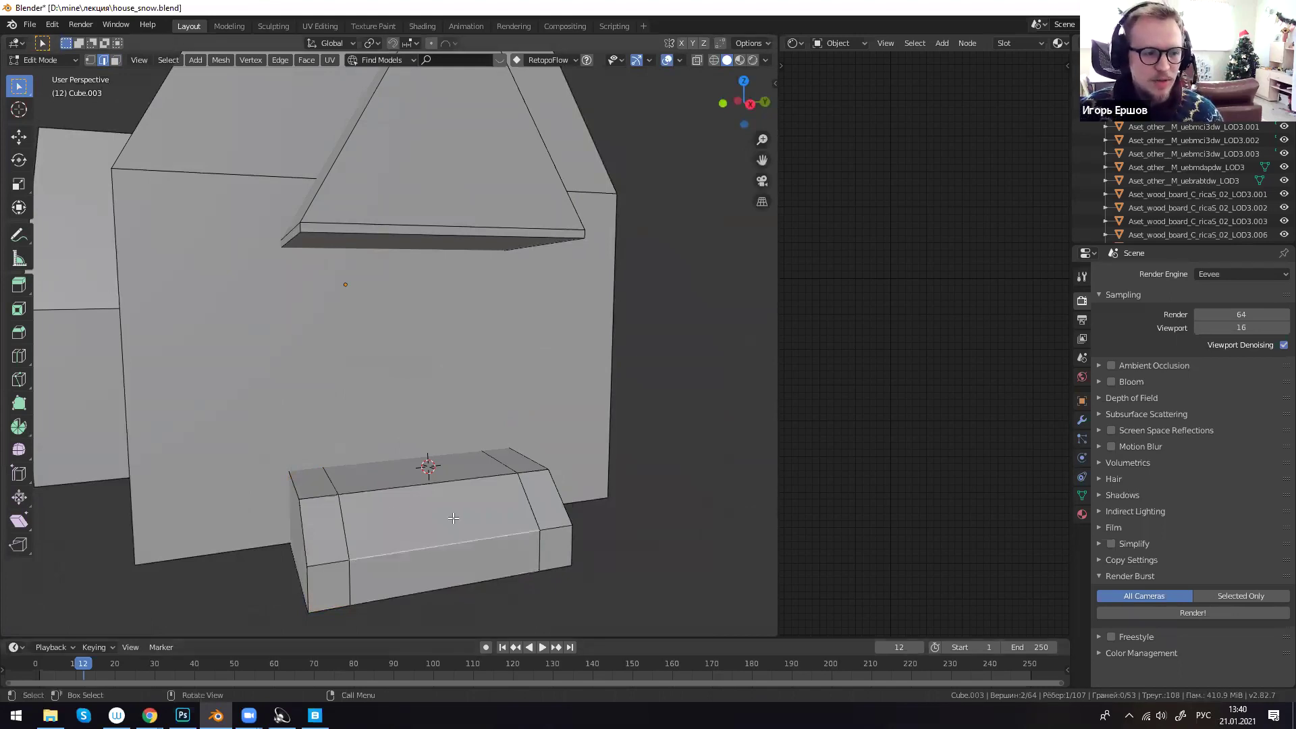
{"action": "left_click", "coordinate": [312, 491]}
{"action": "left_click", "coordinate": [324, 533], "text": "shift"}
{"action": "left_click", "coordinate": [333, 588], "text": "shift"}
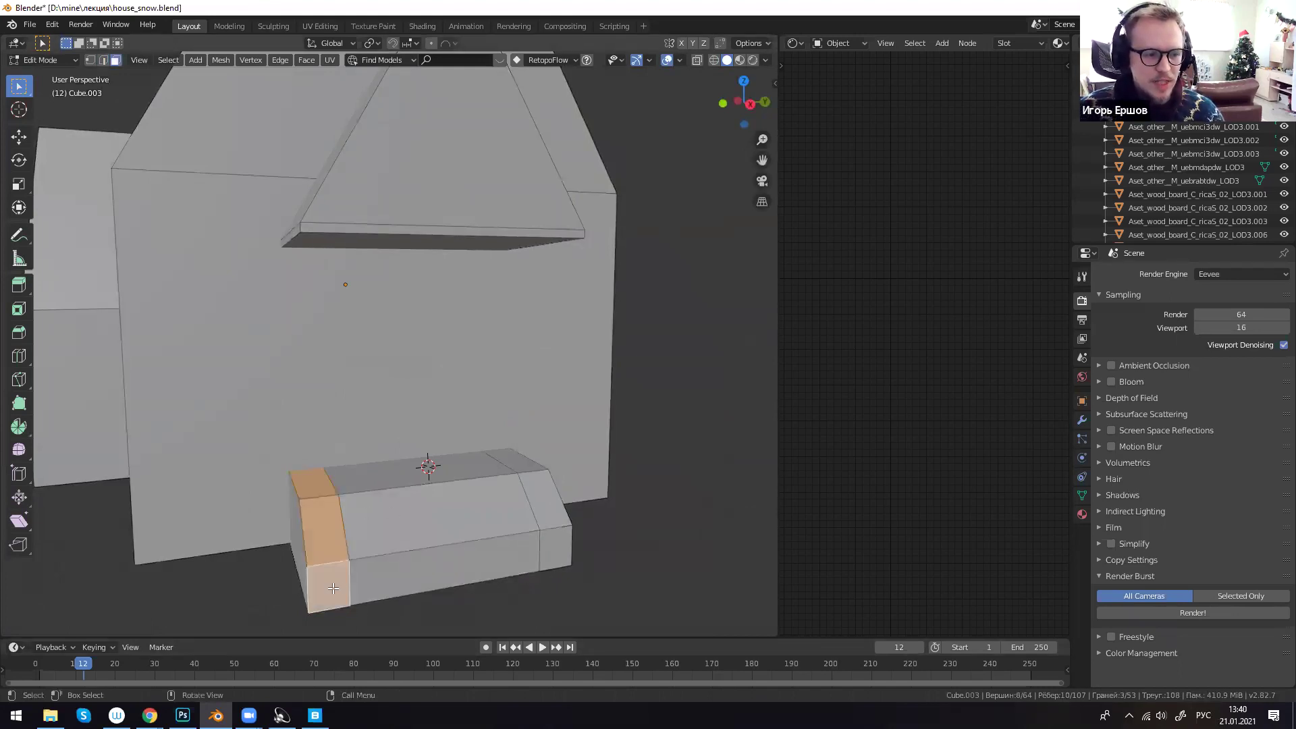
{"action": "left_click", "coordinate": [566, 543], "text": "shift"}
{"action": "left_click", "coordinate": [537, 504], "text": "shift"}
{"action": "left_click", "coordinate": [522, 469], "text": "shift"}
{"action": "key", "text": "e"}
{"action": "left_click", "coordinate": [544, 473]}
{"action": "left_click", "coordinate": [567, 554]}
- Move the lower front edges of the two porch side walls down along Z to the porch base
{"action": "key", "text": "2"}
{"action": "left_click", "coordinate": [562, 557]}
{"action": "key", "text": "g"}
{"action": "key", "text": "z"}
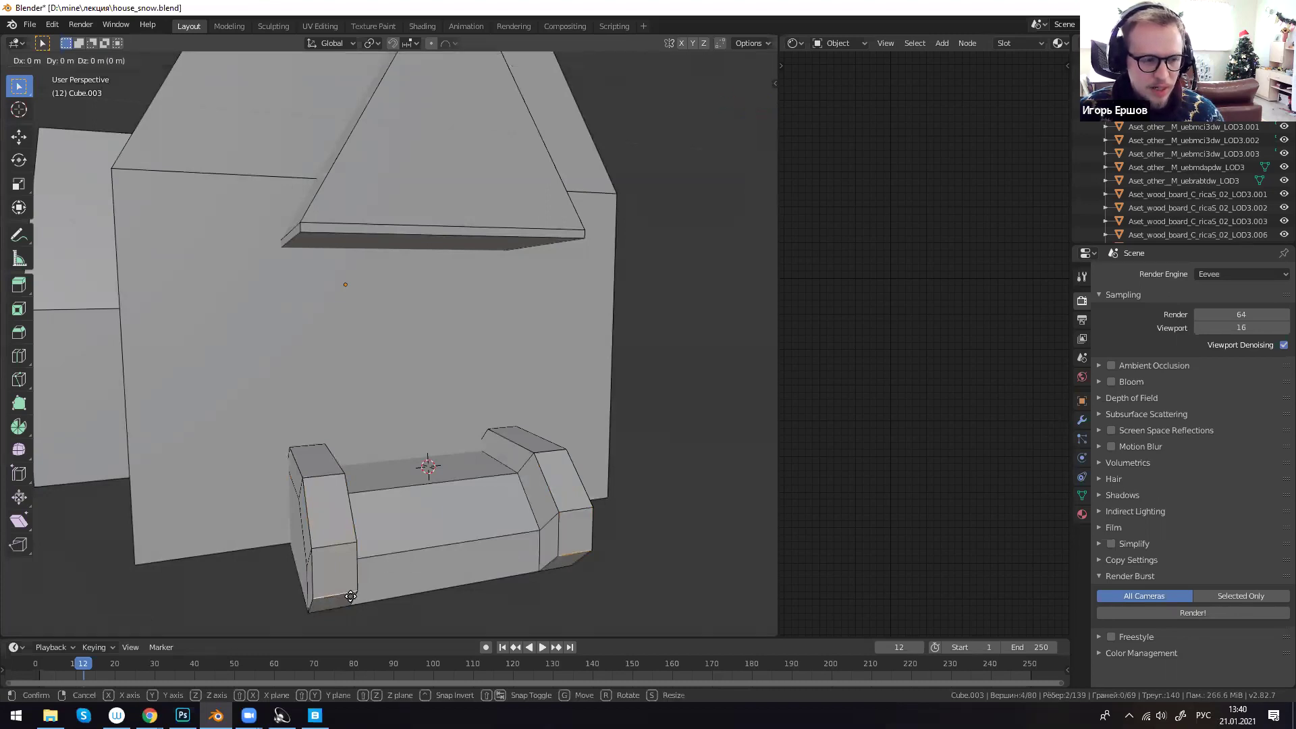
{"action": "left_click", "coordinate": [355, 619]}
{"action": "left_click", "coordinate": [452, 574]}
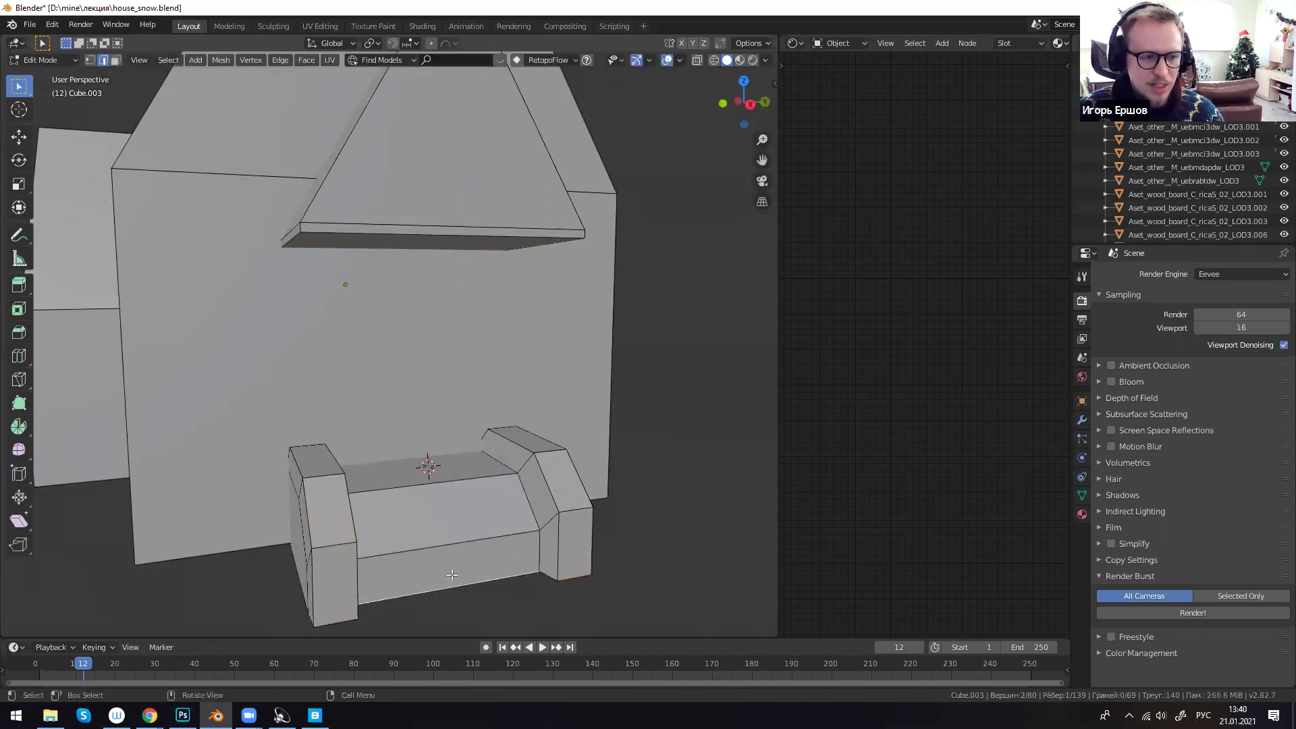
{"action": "left_click", "coordinate": [495, 428]}
{"action": "left_click", "coordinate": [306, 446], "text": "shift"}
{"action": "key", "text": "g"}
{"action": "key", "text": "y"}
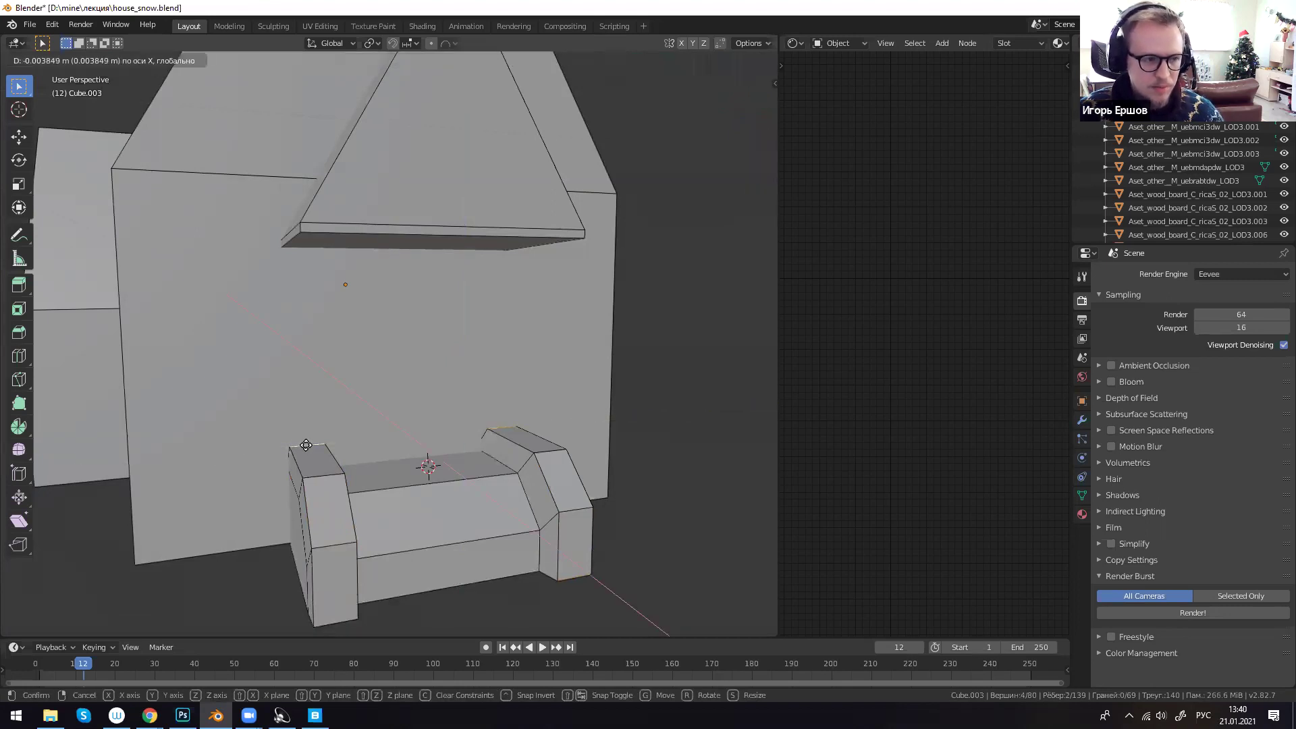
{"action": "key", "text": "Escape"}
{"action": "left_click", "coordinate": [416, 487]}
- Examine the proportions of the house, canopy and porch in the right orthographic view and in perspective
{"action": "scroll", "coordinate": [416, 487], "scroll_direction": "down", "scroll_amount": 6}
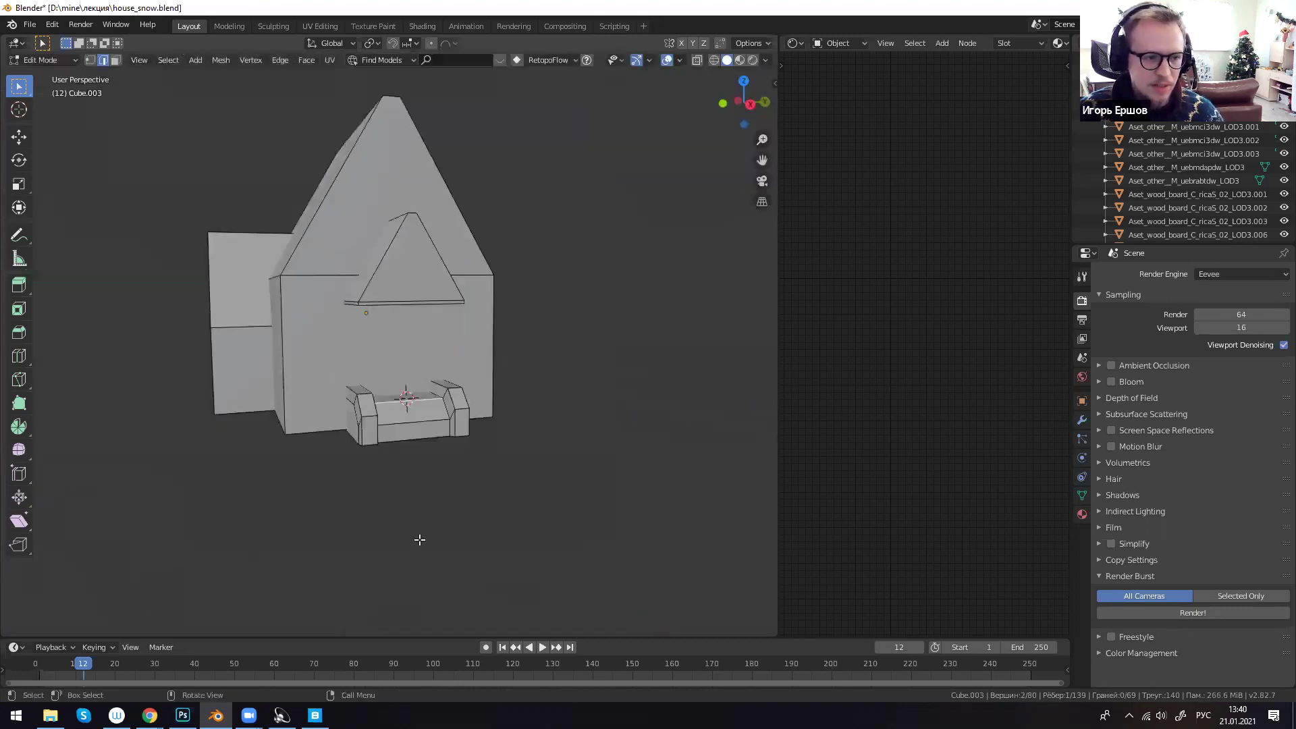
{"action": "scroll", "coordinate": [398, 536], "scroll_direction": "up", "scroll_amount": 4}
{"action": "key", "text": "KP_3"}
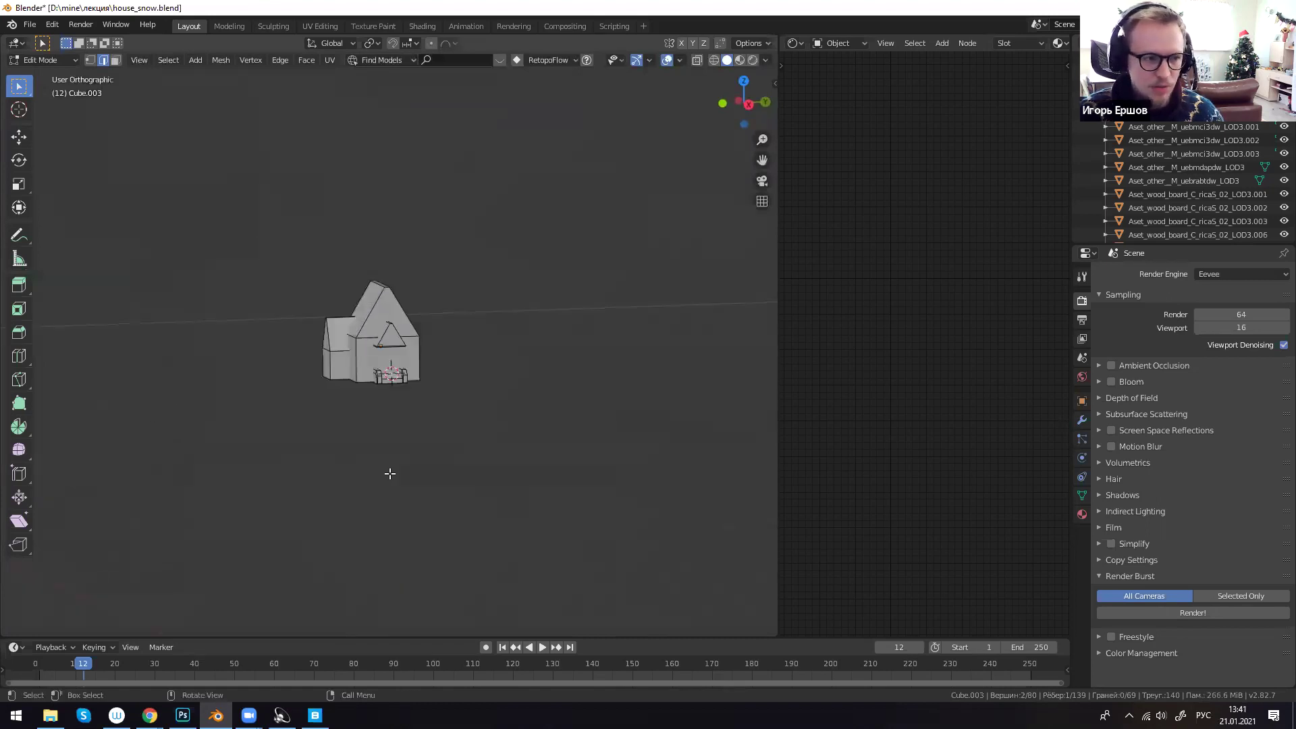
{"action": "scroll", "coordinate": [260, 362], "scroll_direction": "up", "scroll_amount": 6}
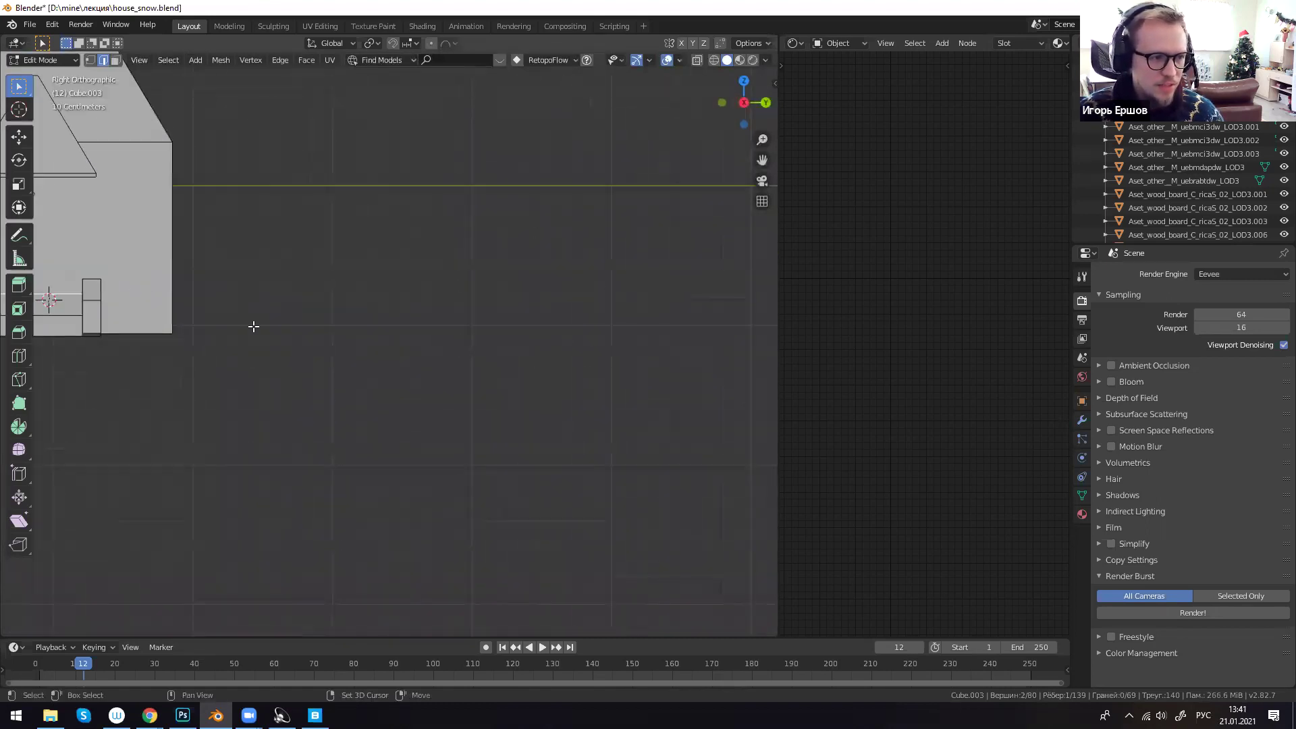
{"action": "middle_click_drag", "start_coordinate": [252, 324], "coordinate": [601, 434], "text": "shift"}
{"action": "middle_click_drag", "start_coordinate": [440, 323], "coordinate": [476, 336], "text": "shift"}
{"action": "left_click", "coordinate": [464, 295]}
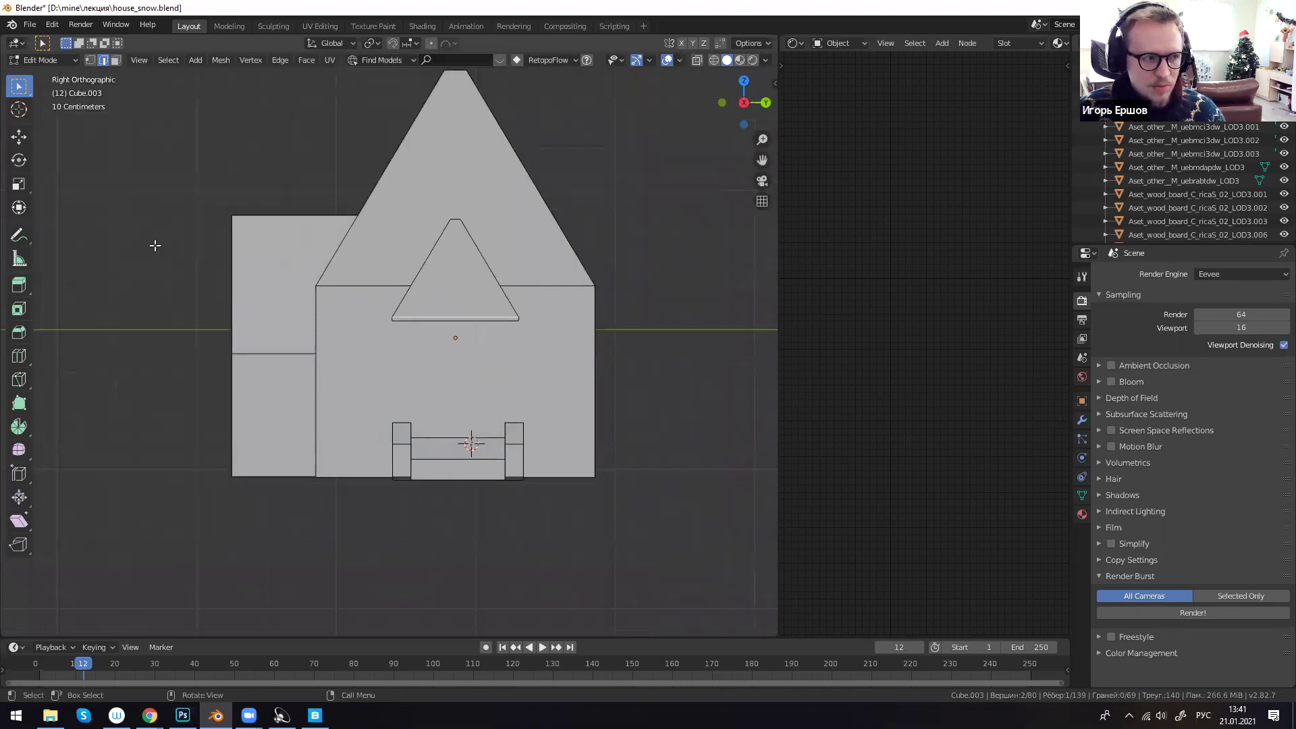
{"action": "middle_click_drag", "start_coordinate": [488, 488], "coordinate": [546, 496]}
{"action": "scroll", "coordinate": [576, 496], "scroll_direction": "down", "scroll_amount": 4}
{"action": "scroll", "coordinate": [414, 468], "scroll_direction": "down", "scroll_amount": 4}
{"action": "middle_click_drag", "start_coordinate": [721, 419], "coordinate": [399, 319], "text": "shift"}
{"action": "scroll", "coordinate": [389, 465], "scroll_direction": "up", "scroll_amount": 3}
{"action": "scroll", "coordinate": [414, 478], "scroll_direction": "down", "scroll_amount": 3}
{"action": "scroll", "coordinate": [423, 496], "scroll_direction": "up", "scroll_amount": 4}
{"action": "left_click", "coordinate": [422, 476]}
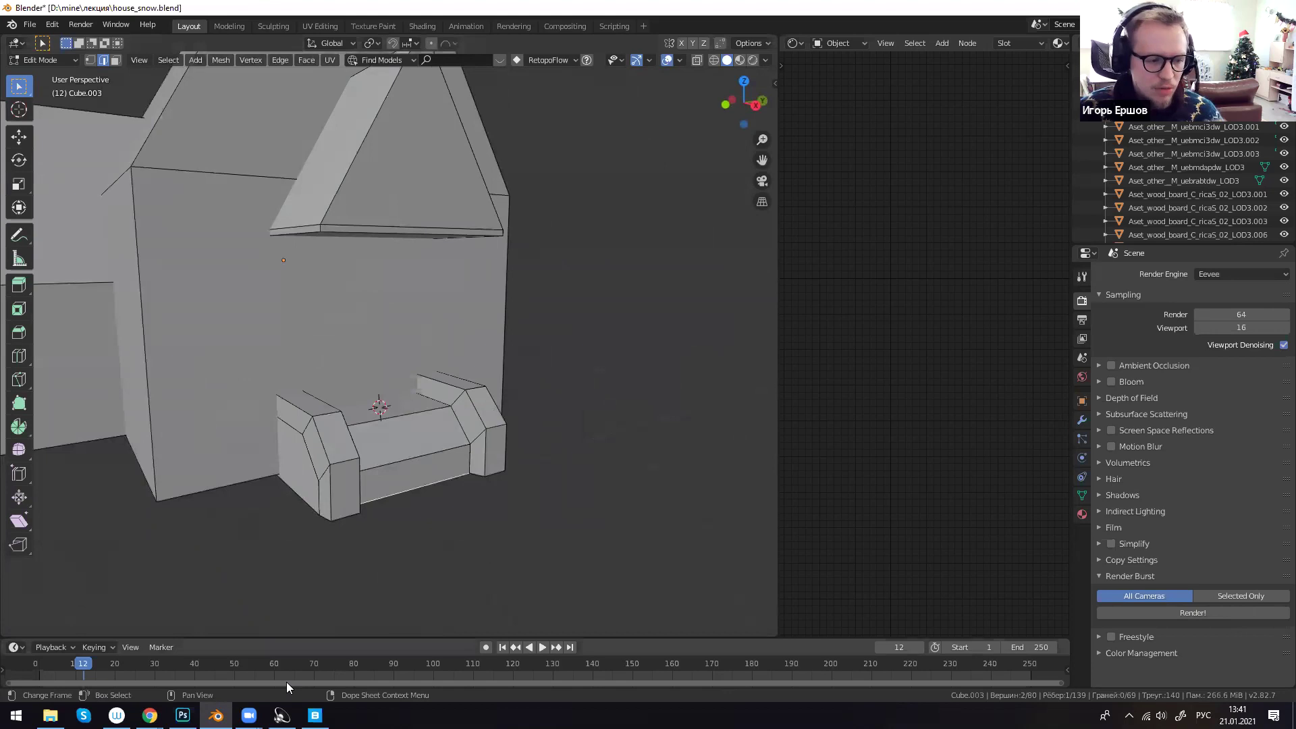
- Switch to the browser's "концепт" presentation, view the house illustration on the "Лассо+градиент" slide, and return to Blender
{"action": "left_click", "coordinate": [150, 716]}
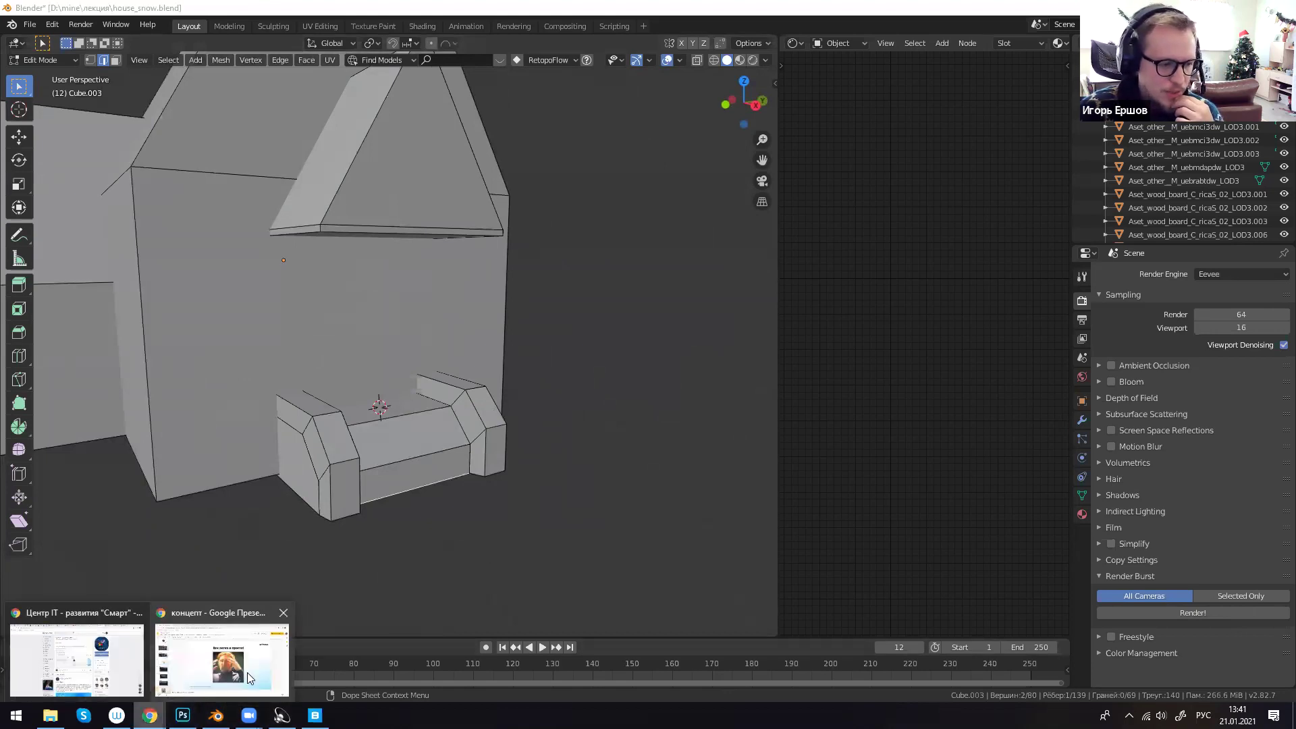
{"action": "left_click", "coordinate": [213, 660]}
{"action": "scroll", "coordinate": [73, 389], "scroll_direction": "up", "scroll_amount": 6}
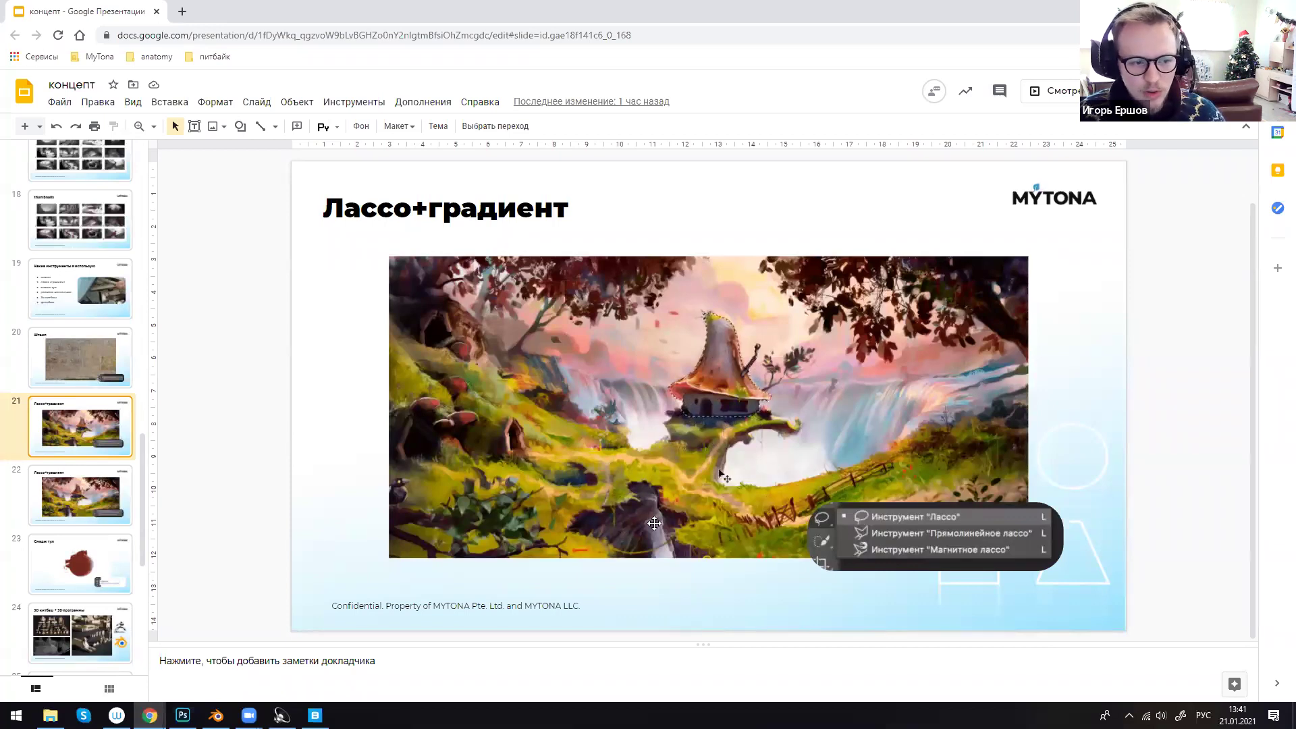
{"action": "key", "text": "alt+Tab"}
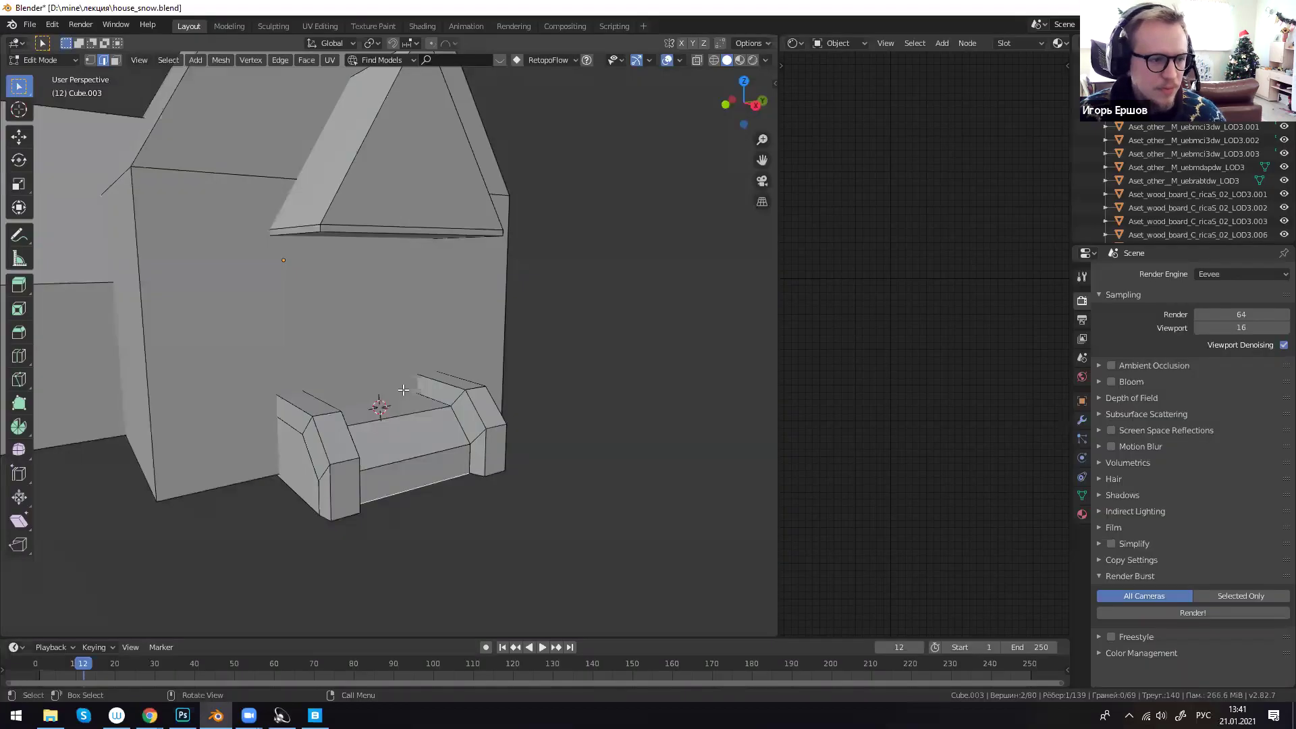
- Add a cube at the porch, shrink it uniformly and stretch it along Z into a thin, tall post
{"action": "scroll", "coordinate": [403, 389], "scroll_direction": "down", "scroll_amount": 5}
{"action": "middle_click_drag", "start_coordinate": [418, 397], "coordinate": [459, 391]}
{"action": "key", "text": "shift+a"}
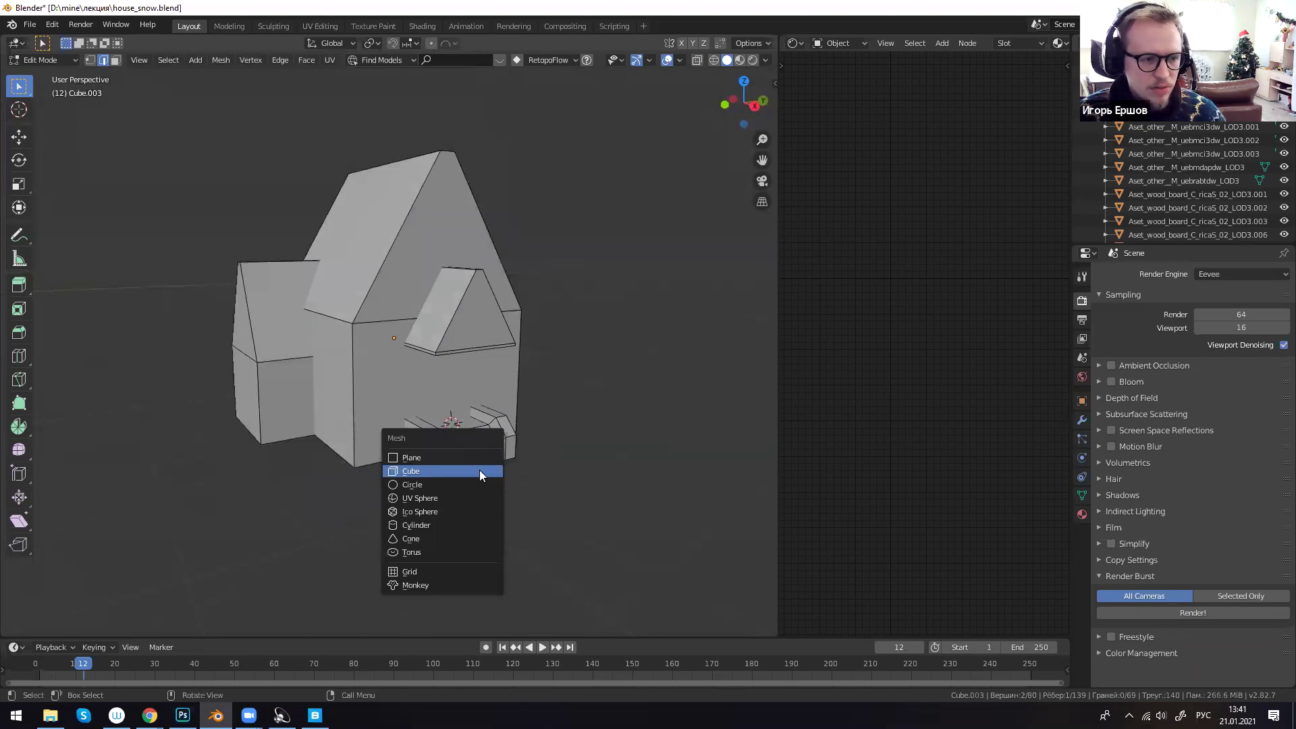
{"action": "left_click", "coordinate": [476, 470]}
{"action": "key", "text": "s"}
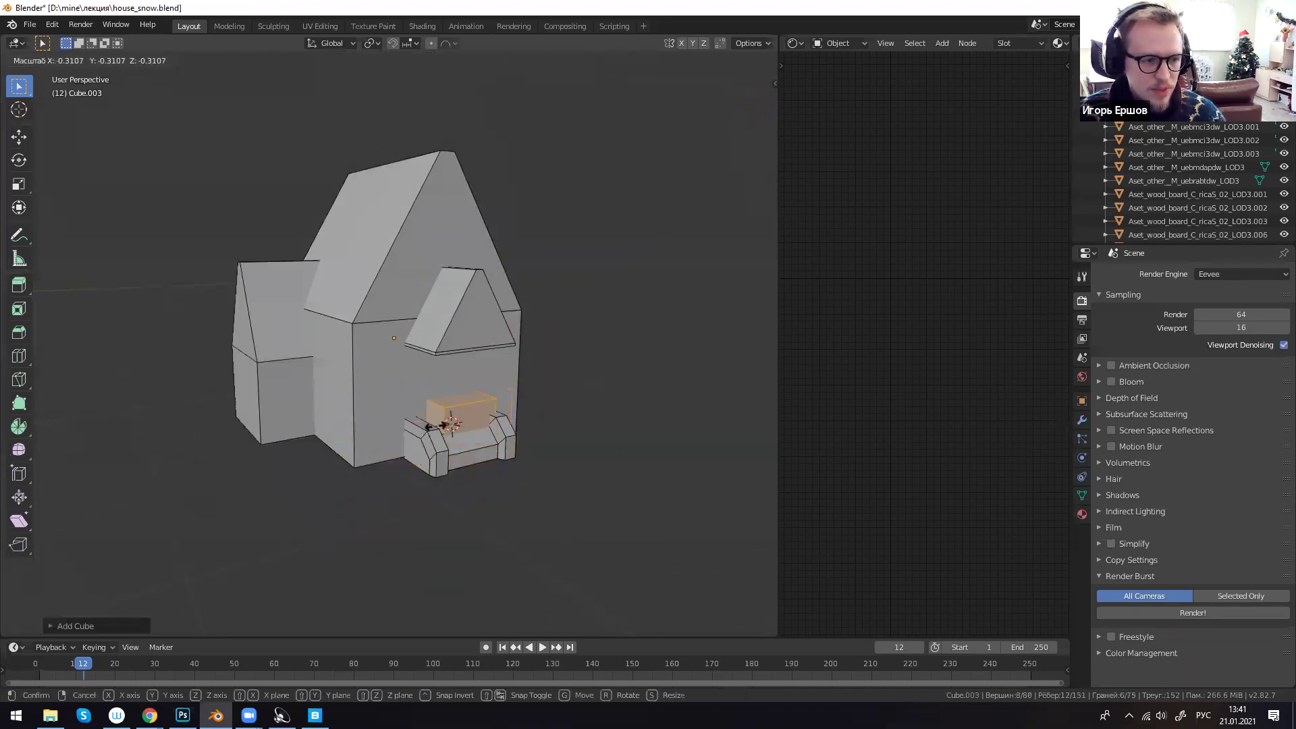
{"action": "left_click", "coordinate": [448, 425]}
{"action": "key", "text": "s"}
{"action": "key", "text": "z"}
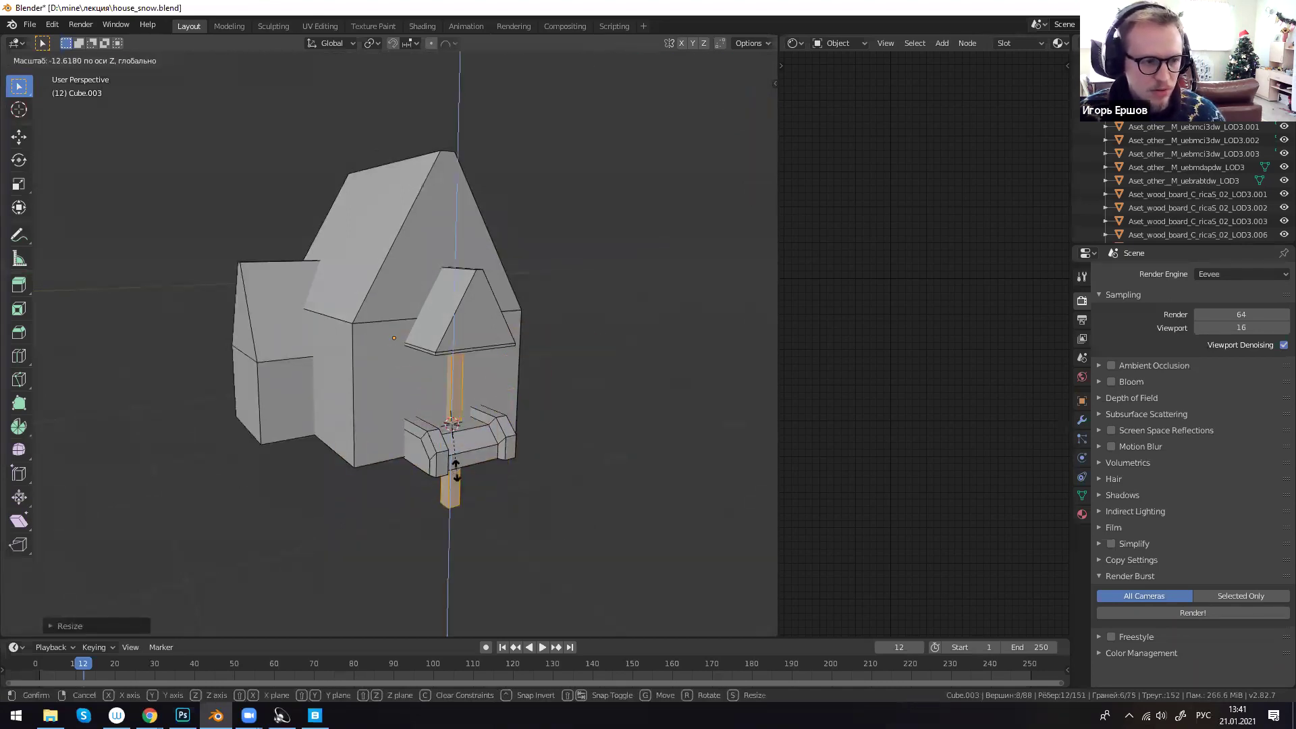
{"action": "left_click", "coordinate": [454, 432]}
- Raise the post along Z, bring it out in front of the canopy, and adjust its height
{"action": "key", "text": "g"}
{"action": "key", "text": "z"}
{"action": "left_click", "coordinate": [459, 403]}
{"action": "key", "text": "s"}
{"action": "key", "text": "Escape"}
{"action": "key", "text": "g"}
{"action": "key", "text": "y"}
{"action": "left_click", "coordinate": [488, 441]}
{"action": "key", "text": "s"}
{"action": "key", "text": "z"}
{"action": "left_click", "coordinate": [486, 479]}
- Move the post about -0.44 m along Y toward the porch side wall nearest the wing, and back along X behind the canopy front
{"action": "middle_click_drag", "start_coordinate": [487, 478], "coordinate": [327, 438]}
{"action": "key", "text": "KP_3"}
{"action": "scroll", "coordinate": [278, 299], "scroll_direction": "up", "scroll_amount": 5}
{"action": "middle_click_drag", "start_coordinate": [155, 288], "coordinate": [351, 396], "text": "shift"}
{"action": "scroll", "coordinate": [350, 396], "scroll_direction": "up", "scroll_amount": 3}
{"action": "middle_click_drag", "start_coordinate": [244, 367], "coordinate": [426, 412], "text": "shift"}
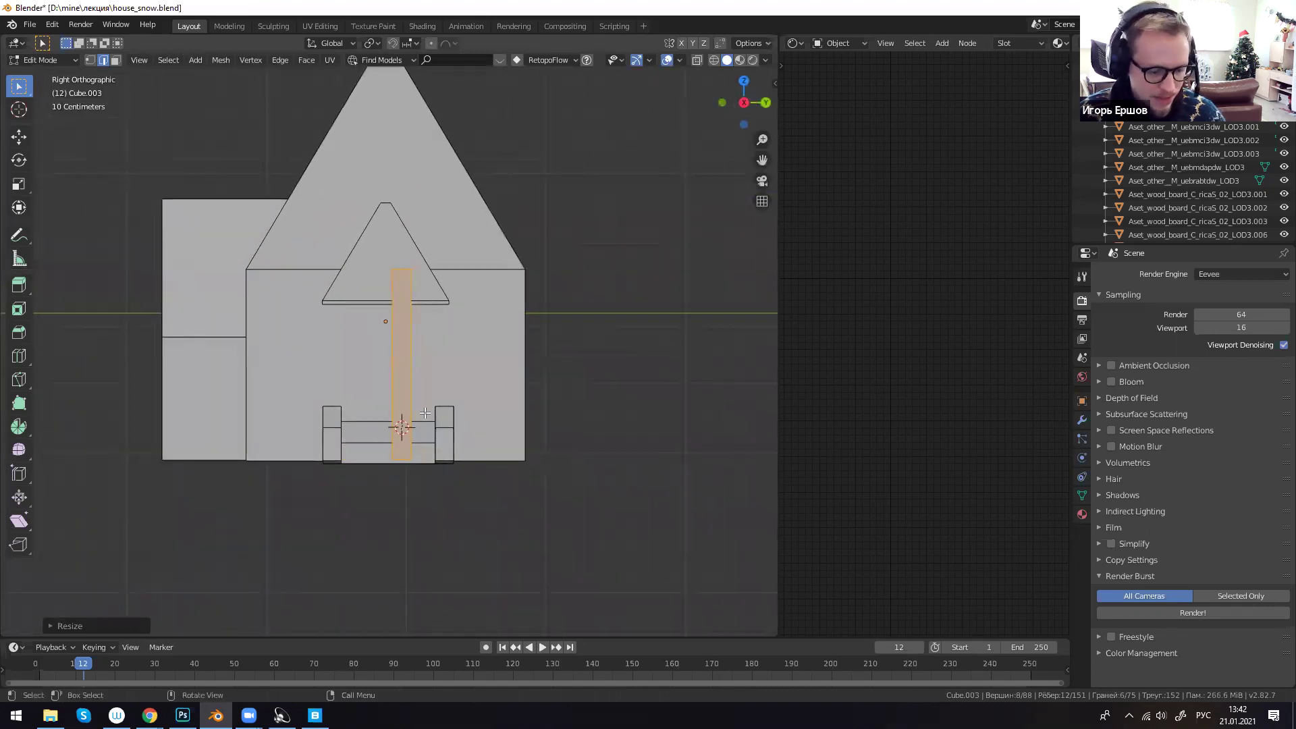
{"action": "key", "text": "g"}
{"action": "key", "text": "y"}
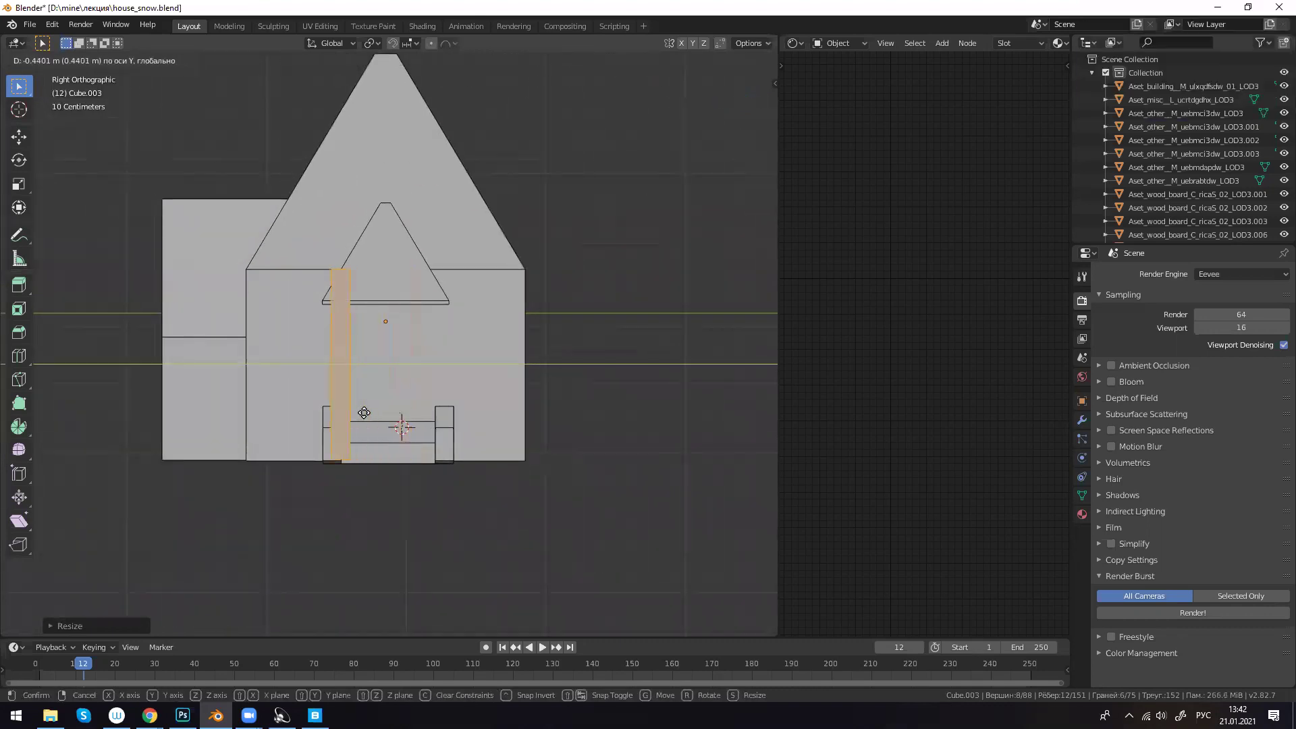
{"action": "left_click", "coordinate": [364, 413]}
{"action": "key", "text": "g"}
{"action": "key", "text": "x"}
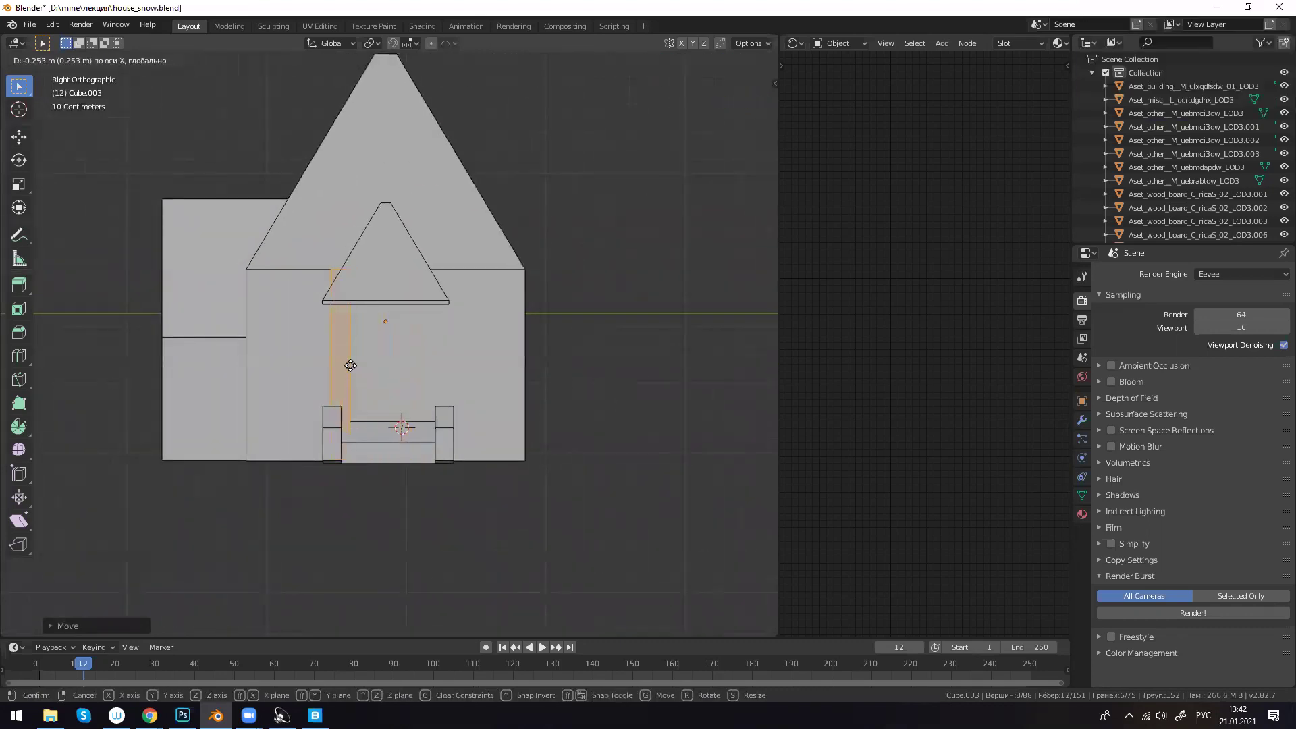
{"action": "left_click", "coordinate": [349, 379]}
- Lower the post along Z and scale its height to fit between the canopy and the porch base
{"action": "key", "text": "g"}
{"action": "key", "text": "z"}
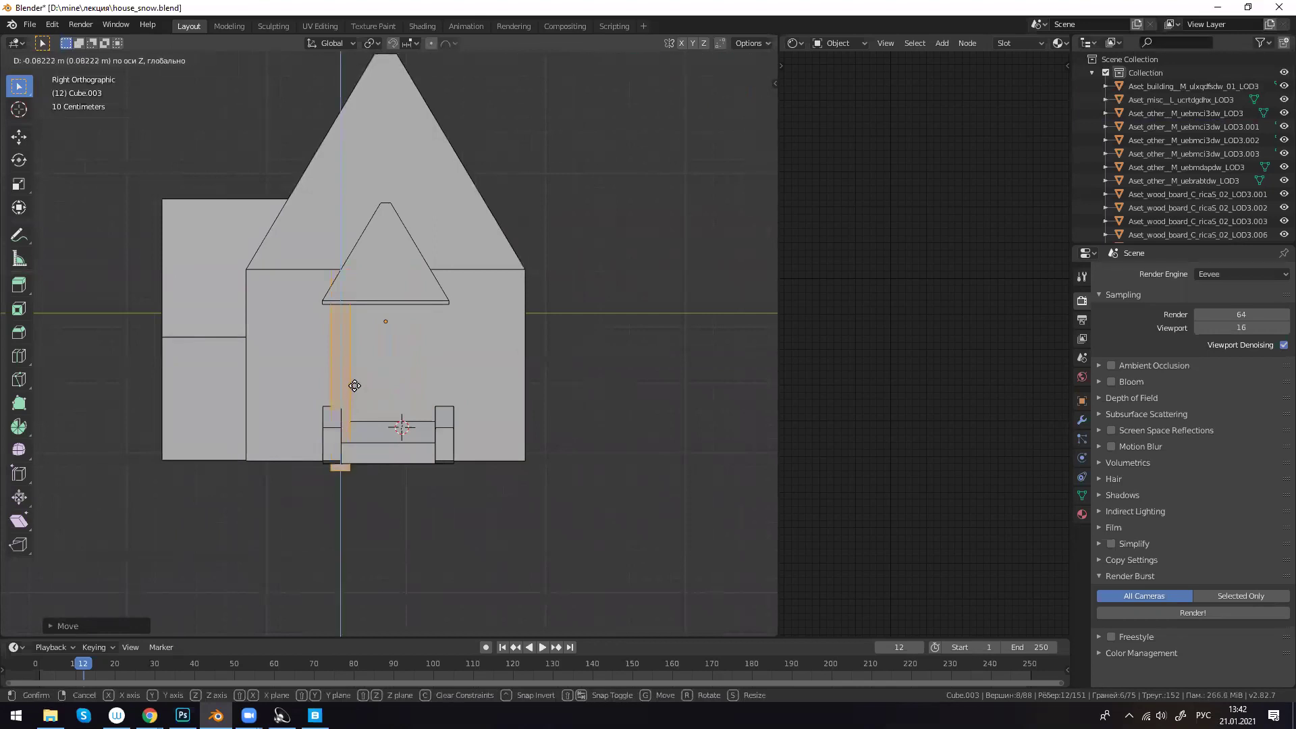
{"action": "left_click", "coordinate": [354, 383]}
{"action": "key", "text": "s"}
{"action": "key", "text": "z"}
{"action": "left_click", "coordinate": [347, 370]}
- Fine-tune the post's Y position and move it about -0.45 m along X onto the porch under the canopy edge
{"action": "key", "text": "g"}
{"action": "key", "text": "x"}
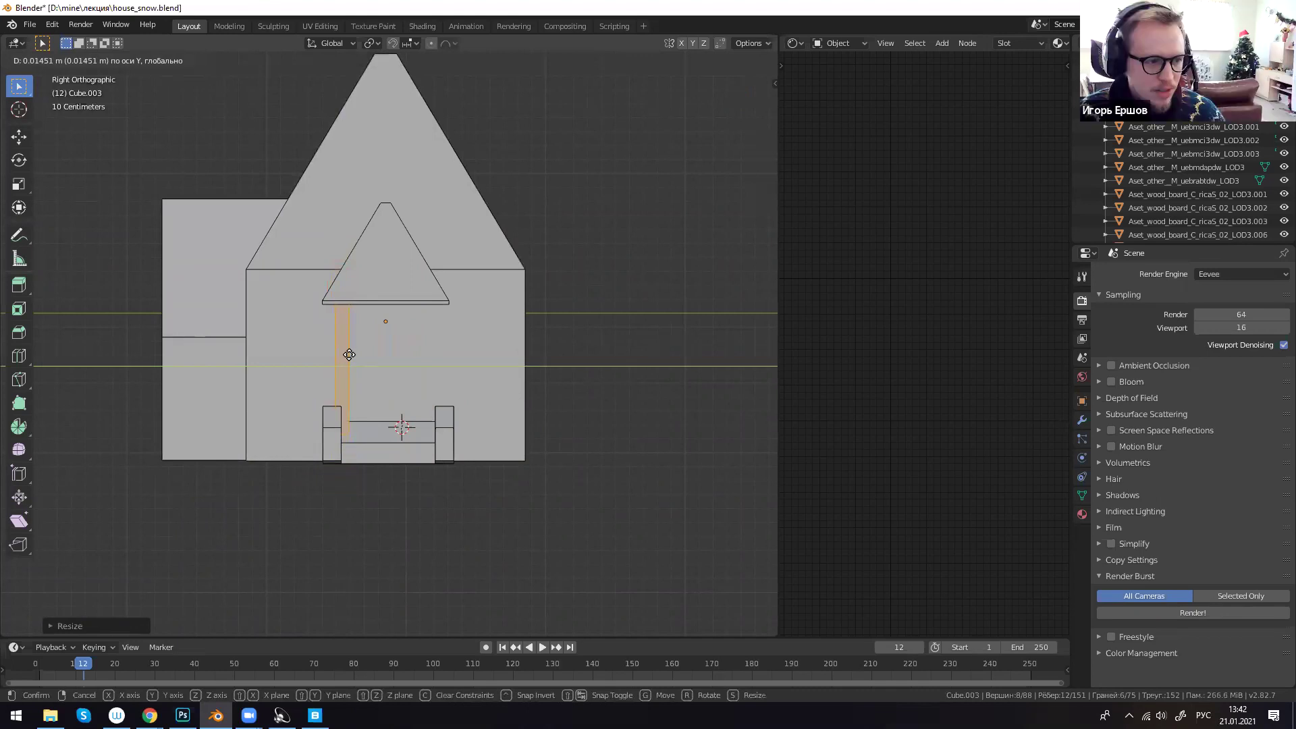
{"action": "left_click", "coordinate": [340, 422]}
{"action": "middle_click_drag", "start_coordinate": [367, 422], "coordinate": [506, 417]}
{"action": "scroll", "coordinate": [438, 447], "scroll_direction": "down", "scroll_amount": 6}
{"action": "scroll", "coordinate": [330, 408], "scroll_direction": "up", "scroll_amount": 4}
{"action": "key", "text": "g"}
{"action": "key", "text": "x"}
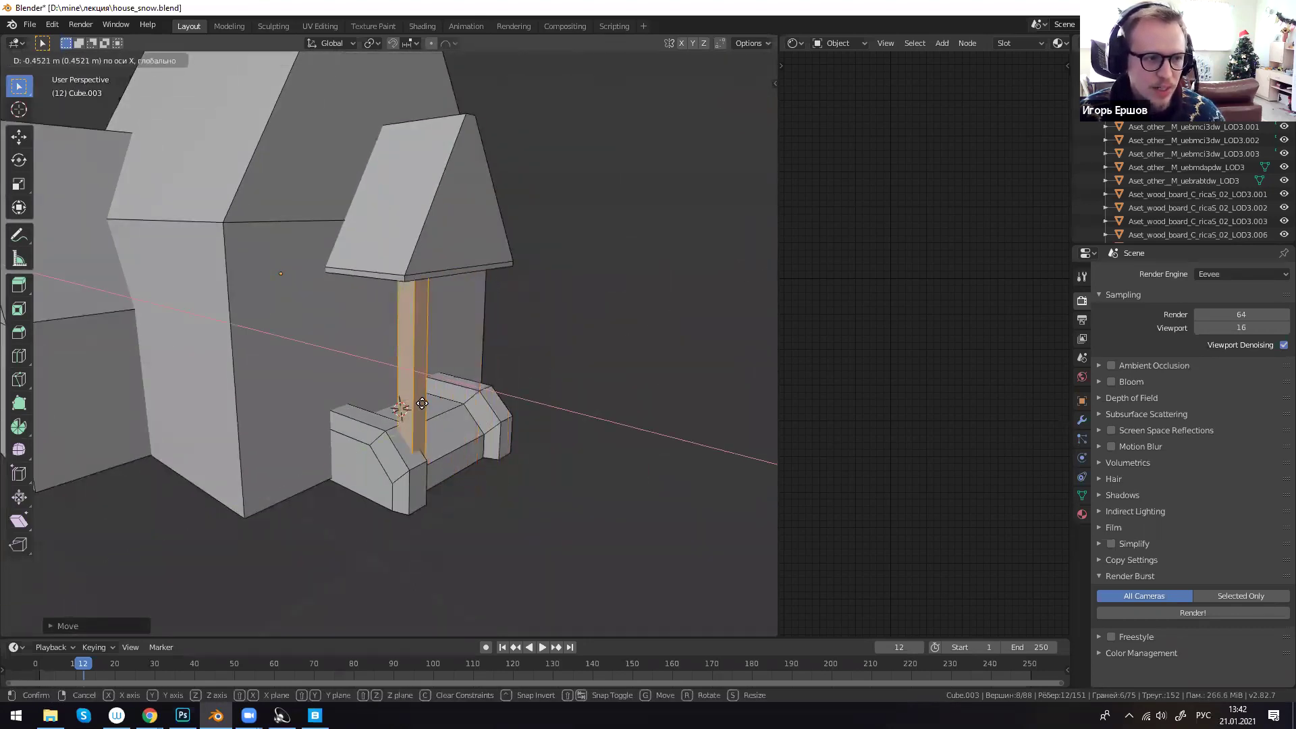
{"action": "left_click", "coordinate": [422, 404]}
- Duplicate the post about 0.7 m along Y onto the opposite porch side wall
{"action": "key", "text": "shift+d"}
{"action": "key", "text": "y"}
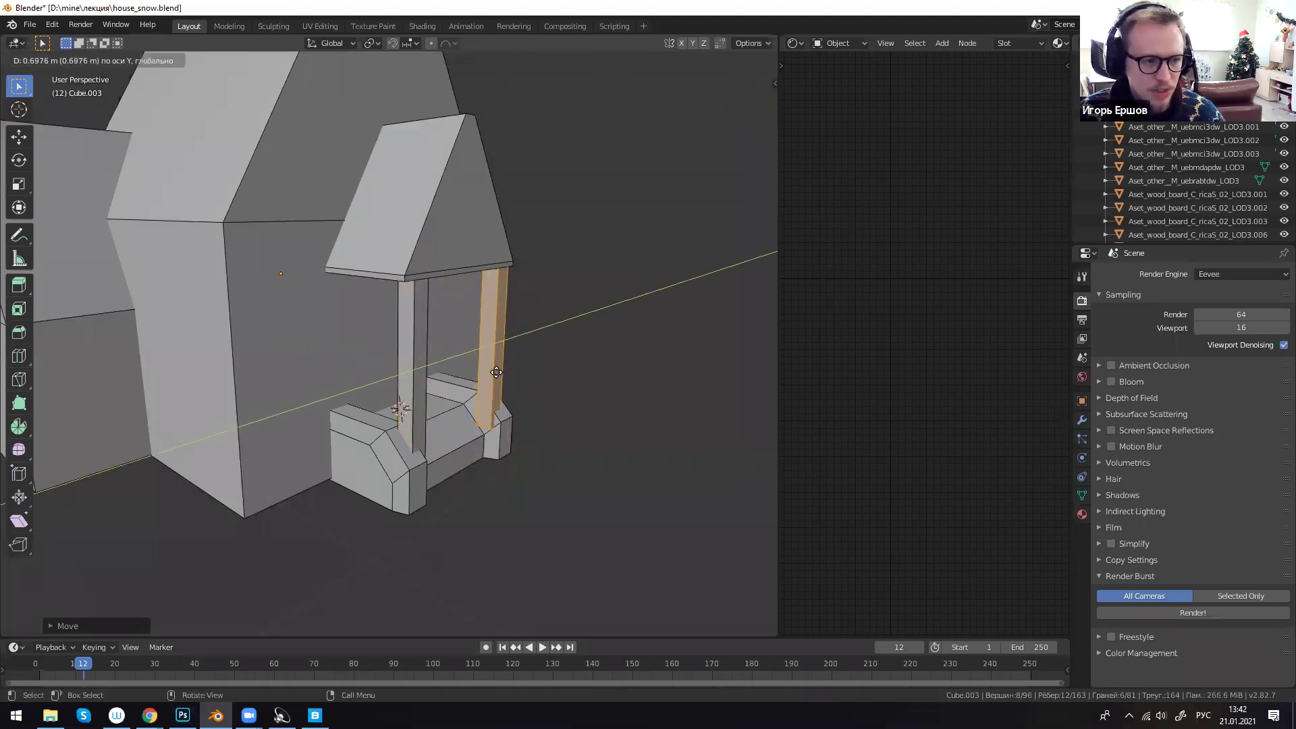
{"action": "left_click", "coordinate": [497, 378]}
- Select both porch posts, stretch them along Z by a factor of about 1.35, and lower them about 0.07 m
{"action": "key", "text": "alt+a"}
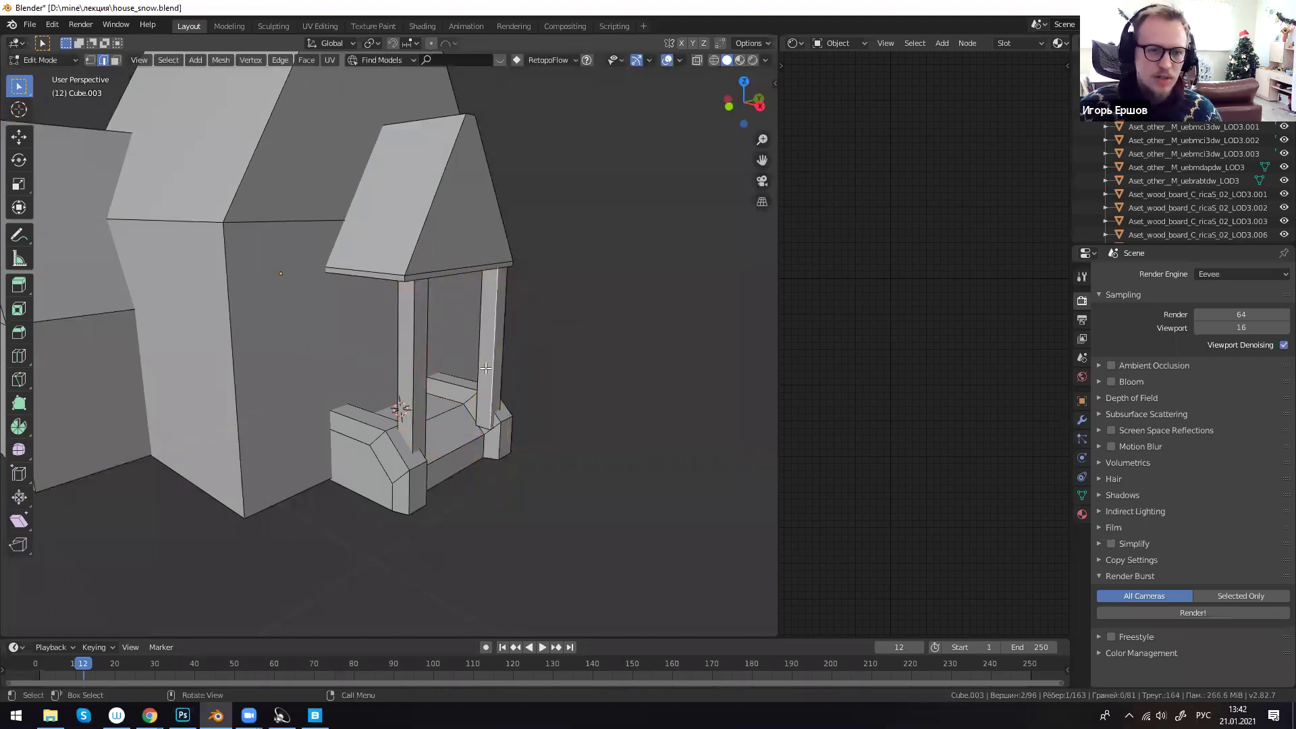
{"action": "key", "text": "l"}
{"action": "key", "text": "l"}
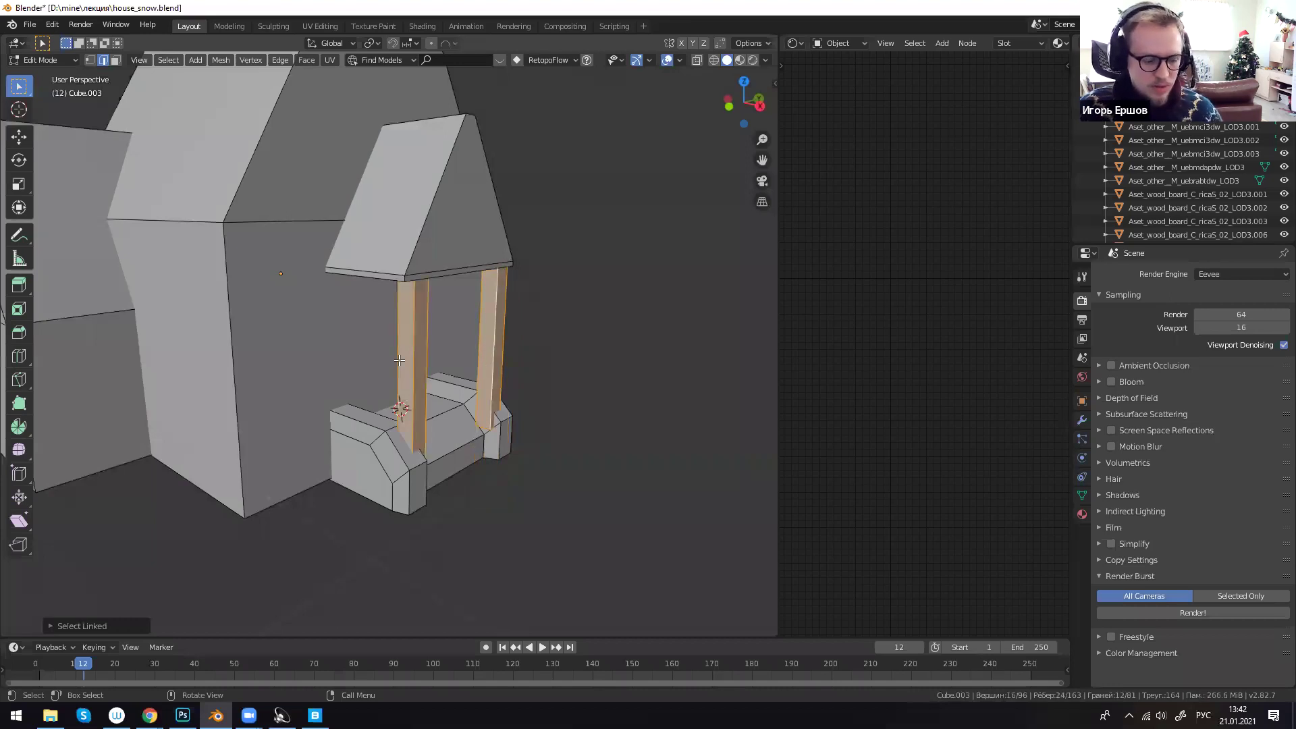
{"action": "key", "text": "s"}
{"action": "key", "text": "z"}
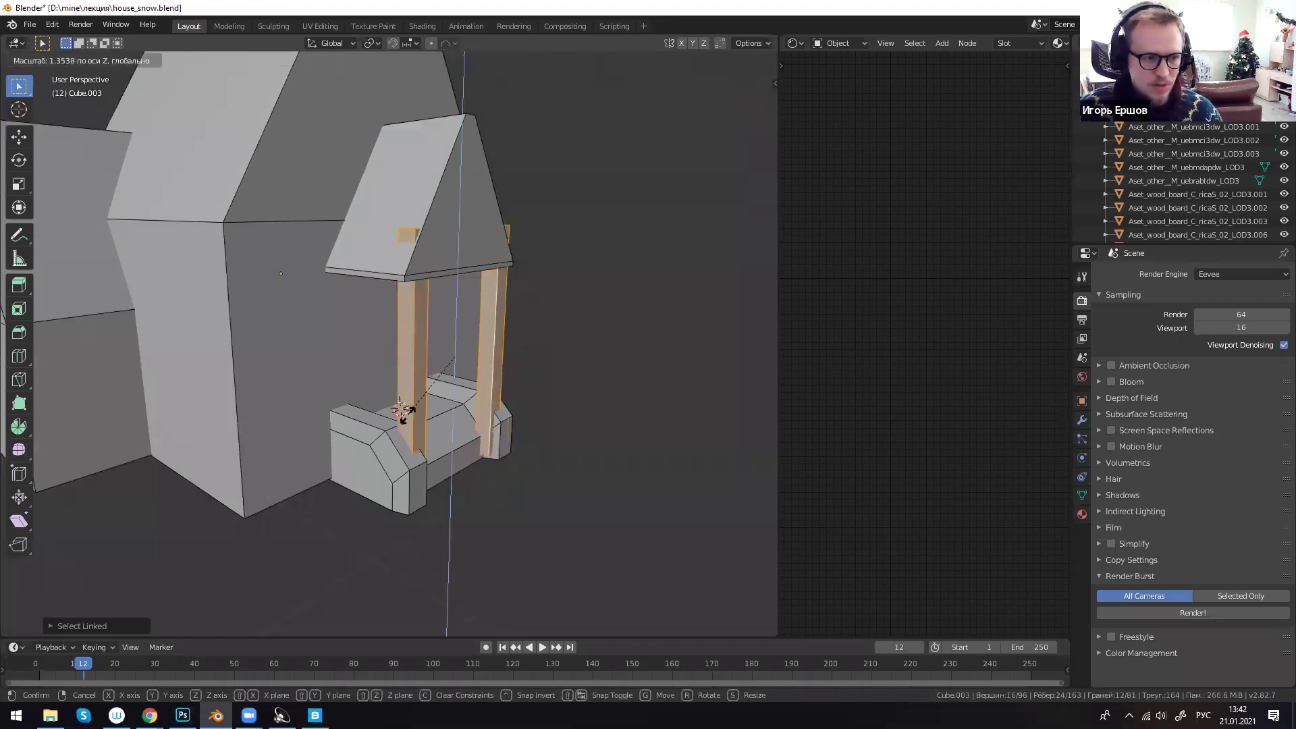
{"action": "left_click", "coordinate": [404, 412]}
{"action": "key", "text": "g"}
{"action": "key", "text": "z"}
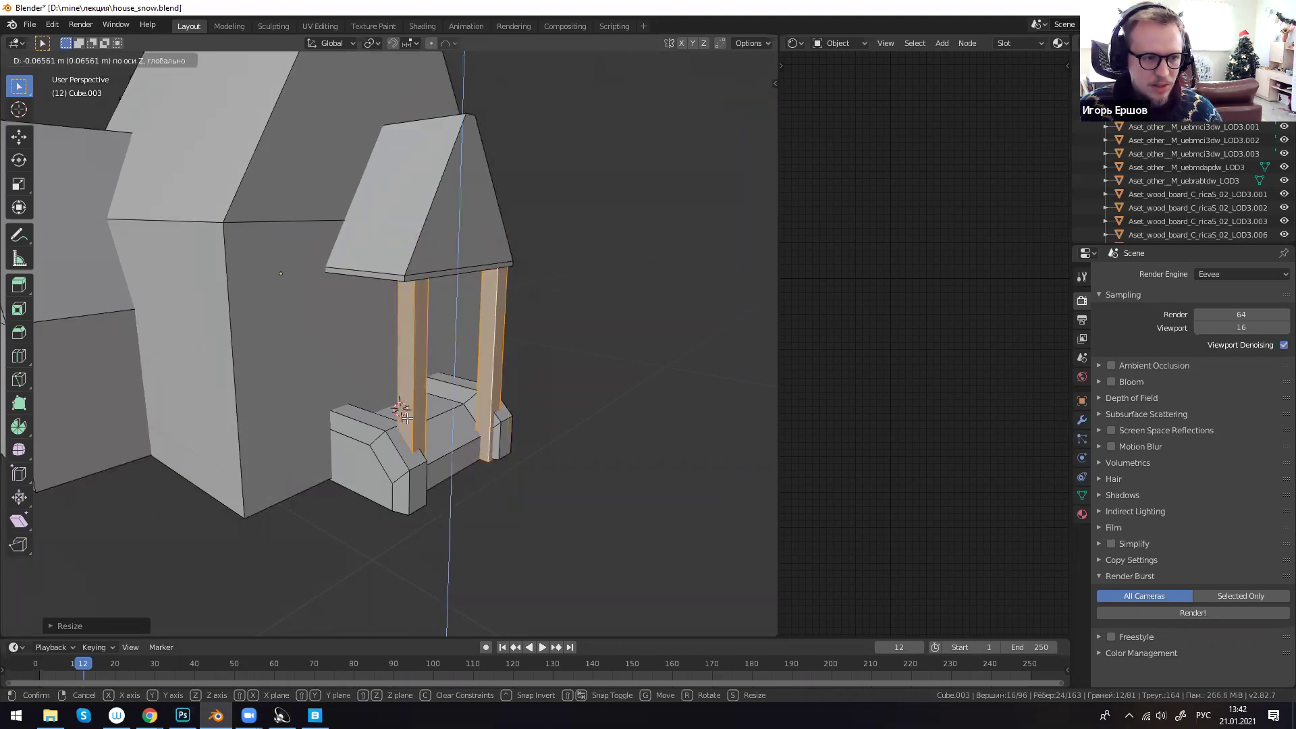
{"action": "left_click", "coordinate": [405, 418]}
{"action": "left_click", "coordinate": [569, 414]}
- Select the whole gable canopy and move it about 0.19 m outward along X so it overhangs the posts
{"action": "scroll", "coordinate": [419, 318], "scroll_direction": "down", "scroll_amount": 3}
{"action": "key", "text": "l"}
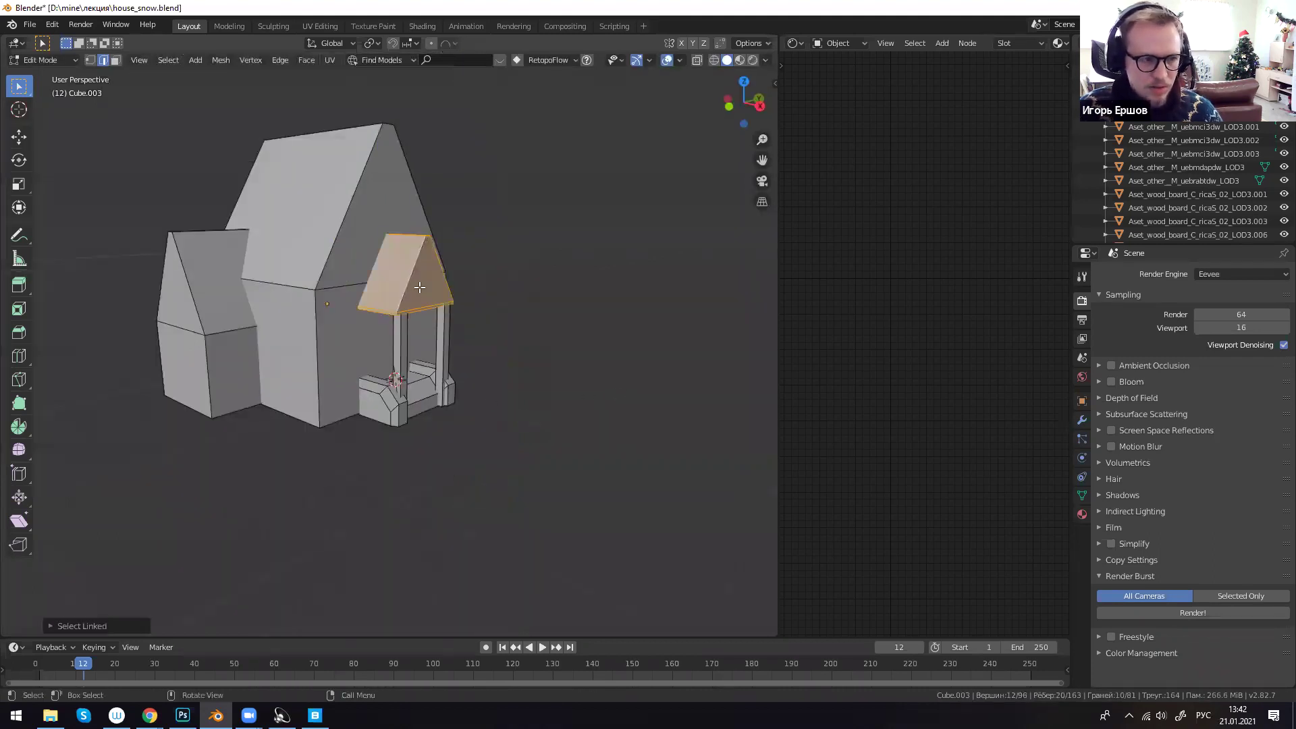
{"action": "key", "text": "g"}
{"action": "key", "text": "x"}
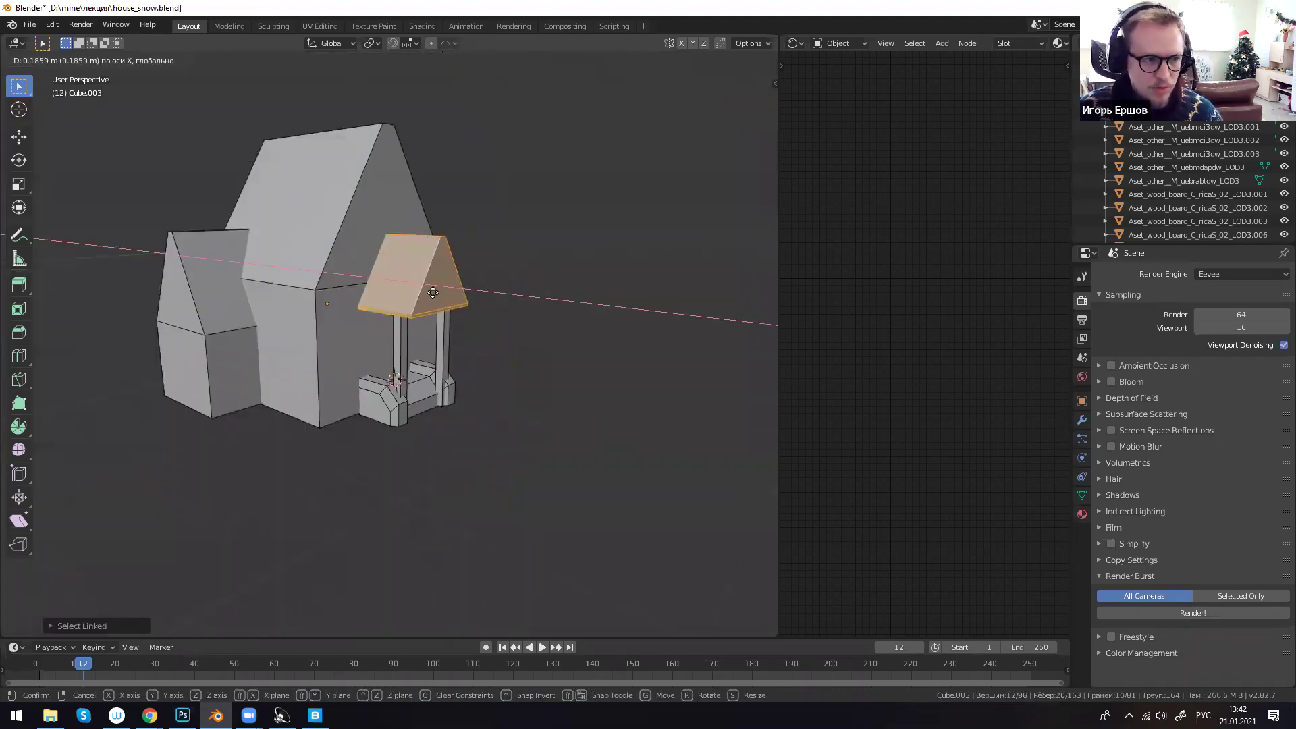
{"action": "left_click", "coordinate": [503, 343]}
{"action": "left_click", "coordinate": [497, 368]}
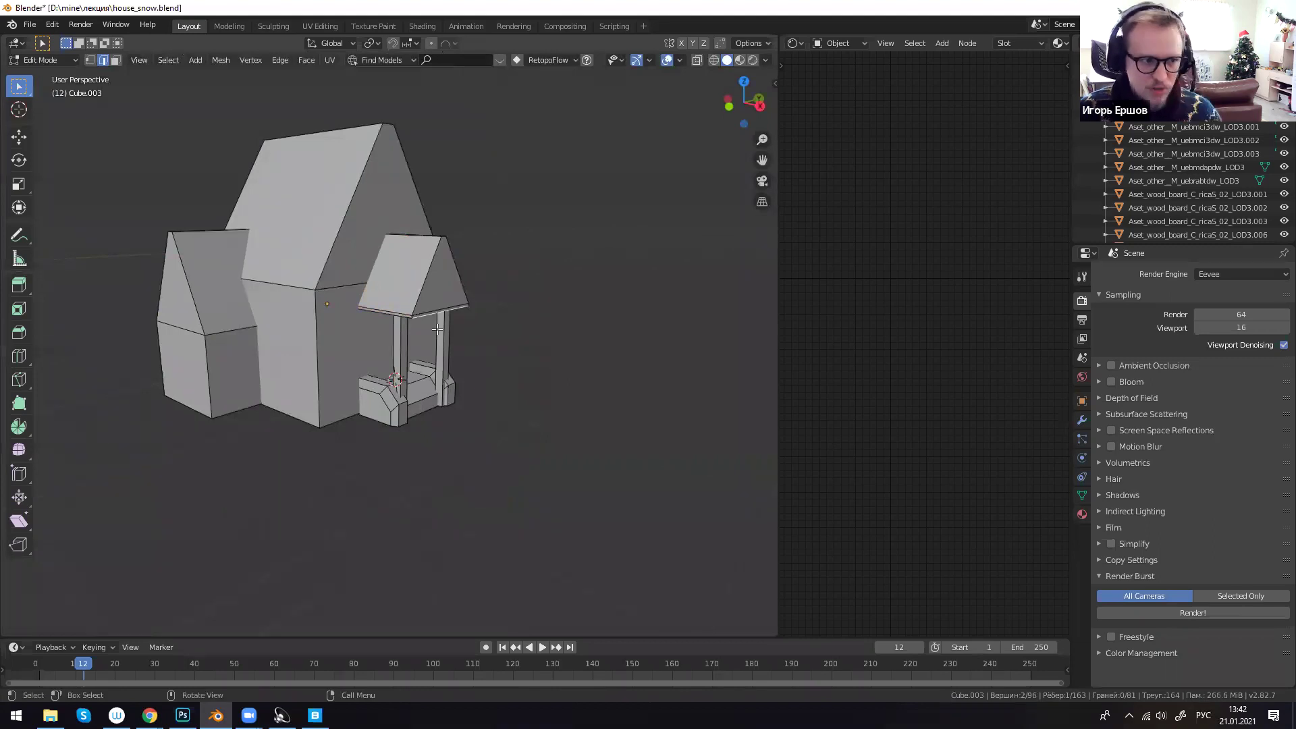
{"action": "middle_click_drag", "start_coordinate": [436, 312], "coordinate": [433, 334], "text": "shift"}
{"action": "key", "text": "3"}
{"action": "left_click", "coordinate": [267, 341]}
{"action": "left_click", "coordinate": [341, 315]}
{"action": "scroll", "coordinate": [336, 357], "scroll_direction": "down", "scroll_amount": 4}
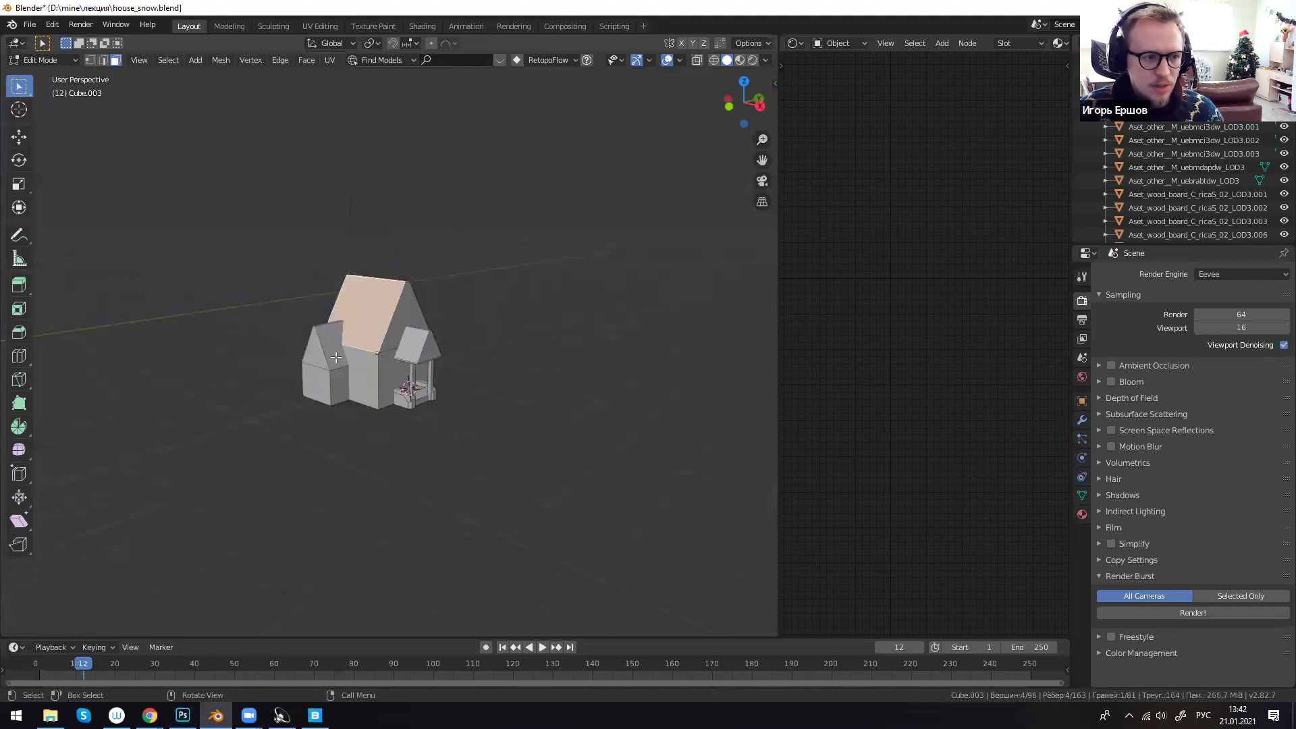
{"action": "scroll", "coordinate": [335, 346], "scroll_direction": "up", "scroll_amount": 4}
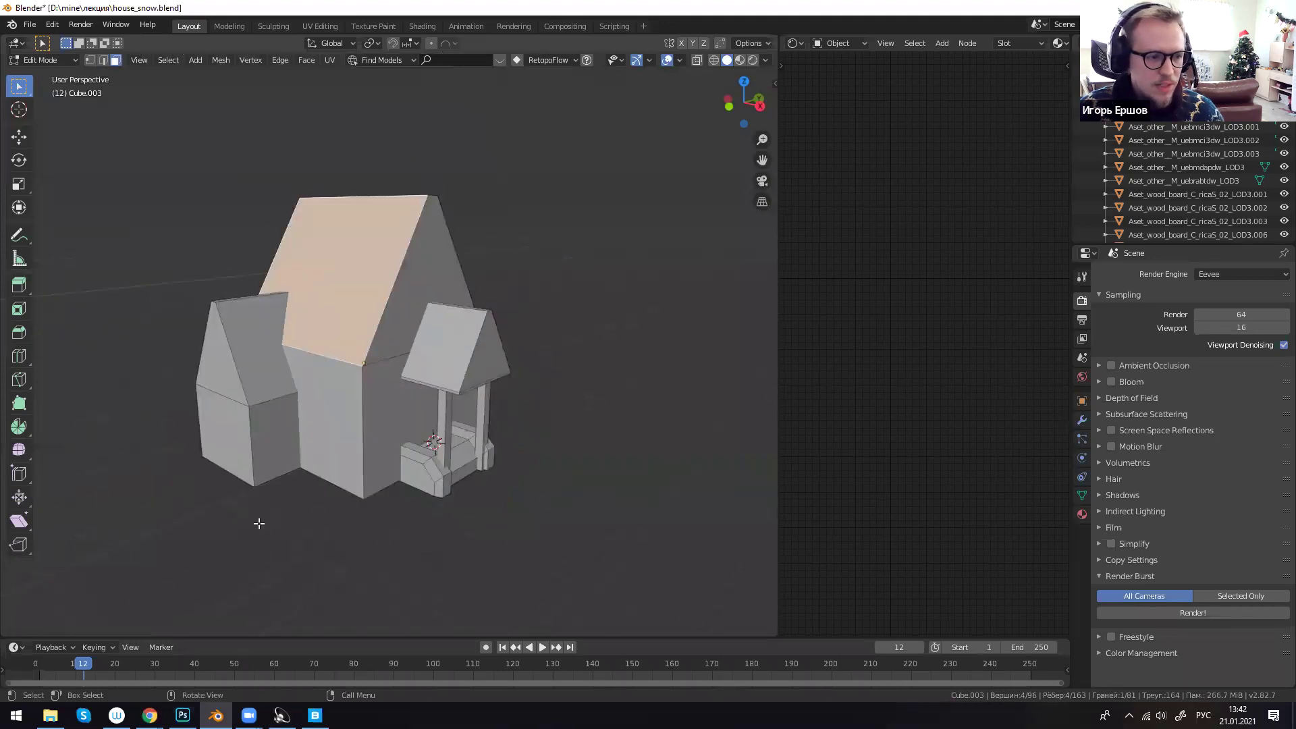
- Add a cube to the house mesh, shrink it, and raise it along Z above the front of the main roof ridge
{"action": "key", "text": "alt+a"}
{"action": "key", "text": "shift+a"}
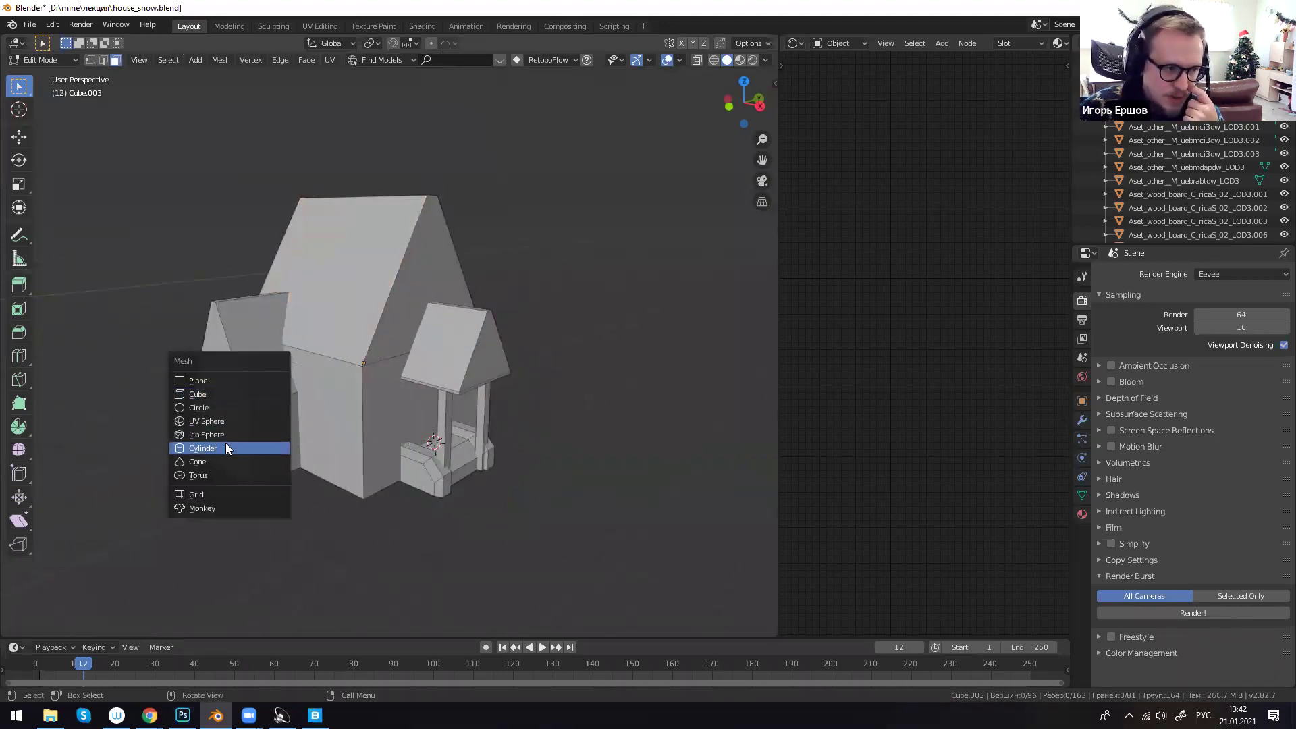
{"action": "left_click", "coordinate": [220, 394]}
{"action": "key", "text": "s"}
{"action": "left_click", "coordinate": [434, 442]}
{"action": "key", "text": "g"}
{"action": "key", "text": "z"}
{"action": "left_click", "coordinate": [475, 188]}
- Stretch the small cube along Z into a tall chimney column and scale it up evenly
{"action": "key", "text": "s"}
{"action": "key", "text": "z"}
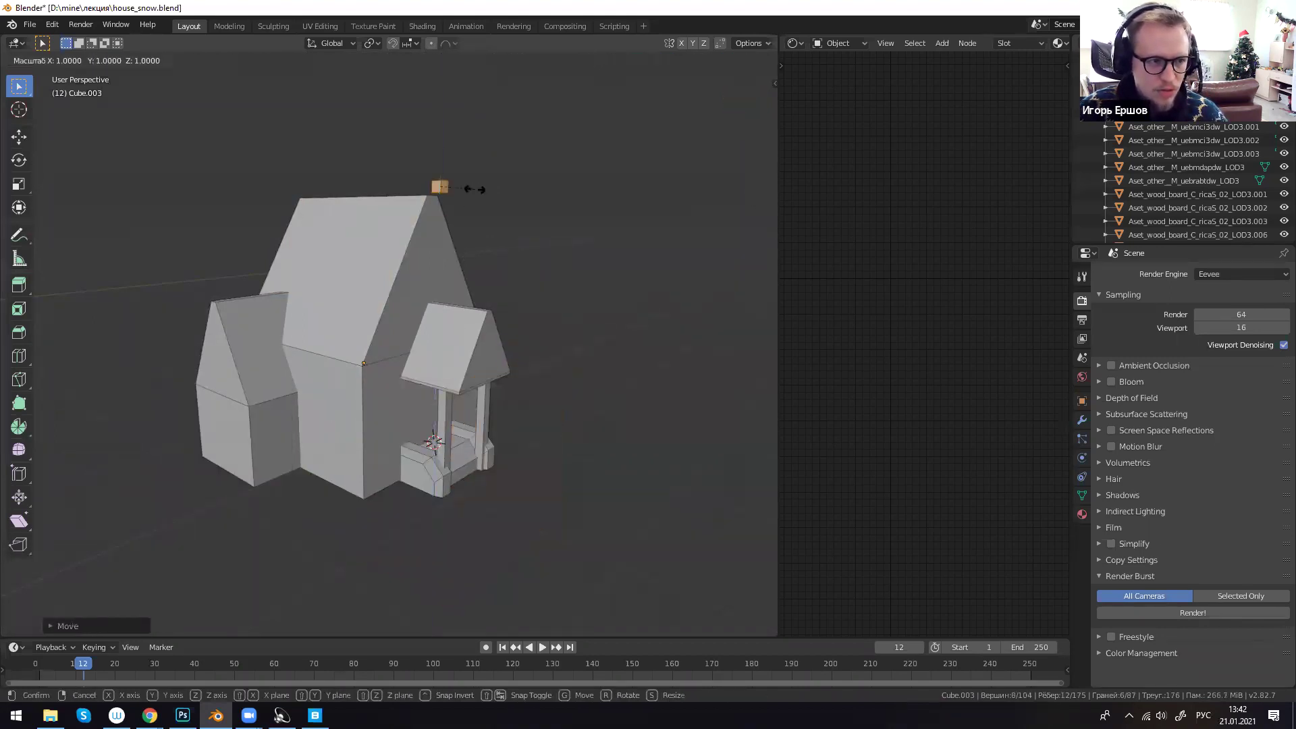
{"action": "left_click", "coordinate": [406, 474]}
{"action": "key", "text": "s"}
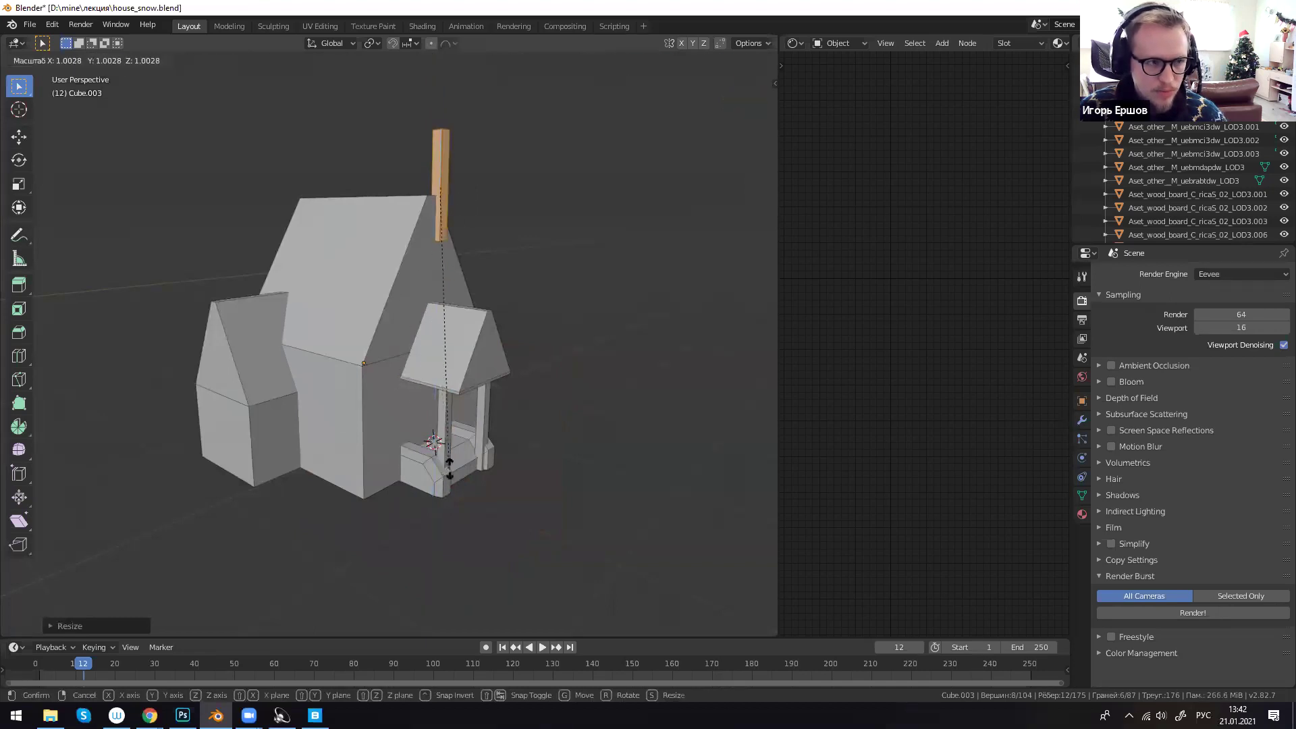
{"action": "left_click", "coordinate": [540, 496]}
- Move the chimney column along Y and X toward the side wing and lower it along Z into the roof
{"action": "key", "text": "g"}
{"action": "key", "text": "y"}
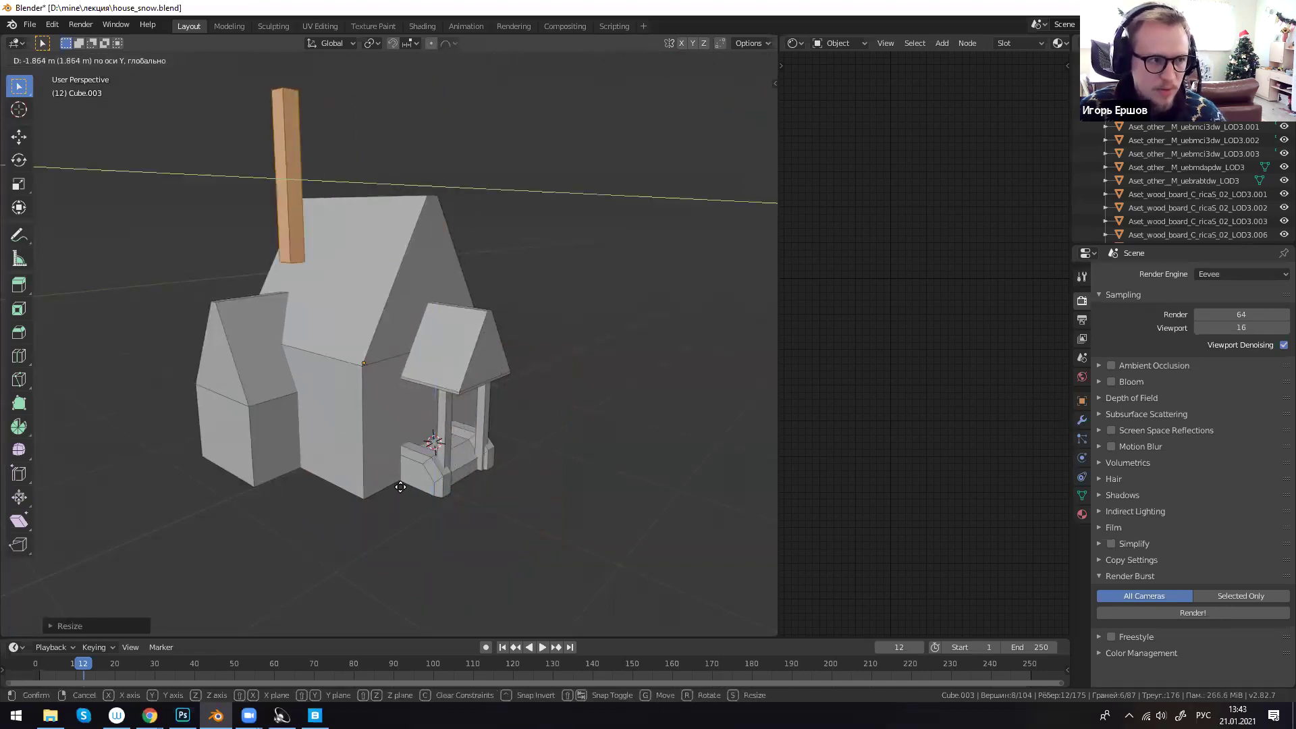
{"action": "key", "text": "x"}
{"action": "left_click", "coordinate": [367, 444]}
{"action": "key", "text": "g"}
{"action": "key", "text": "z"}
{"action": "left_click", "coordinate": [359, 508]}
- Shift the chimney column about -0.41 m along X so it stands behind the side wing's ridge, and slightly enlarge it
{"action": "key", "text": "g"}
{"action": "key", "text": "y"}
{"action": "key", "text": "x"}
{"action": "key", "text": "s"}
{"action": "left_click", "coordinate": [334, 487]}
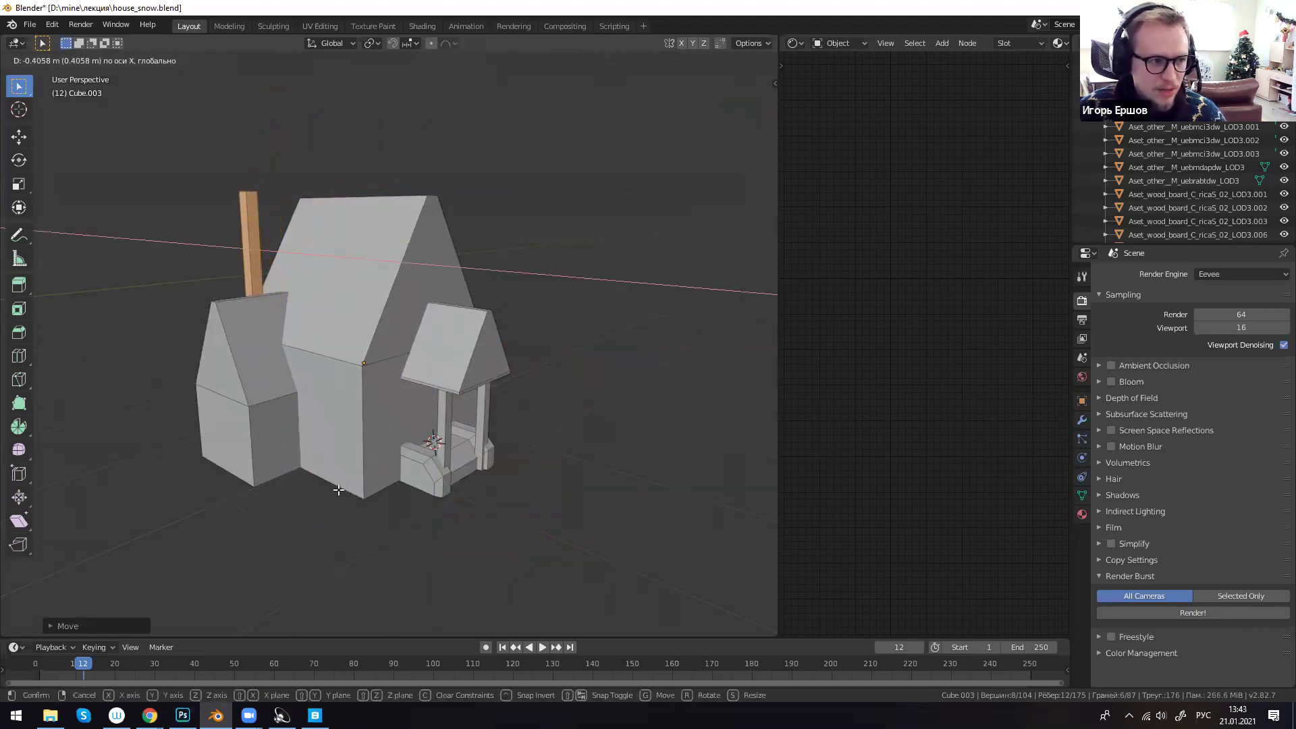
- Add a horizontal loop cut around the chimney and slide it close to the top
{"action": "left_click", "coordinate": [252, 207]}
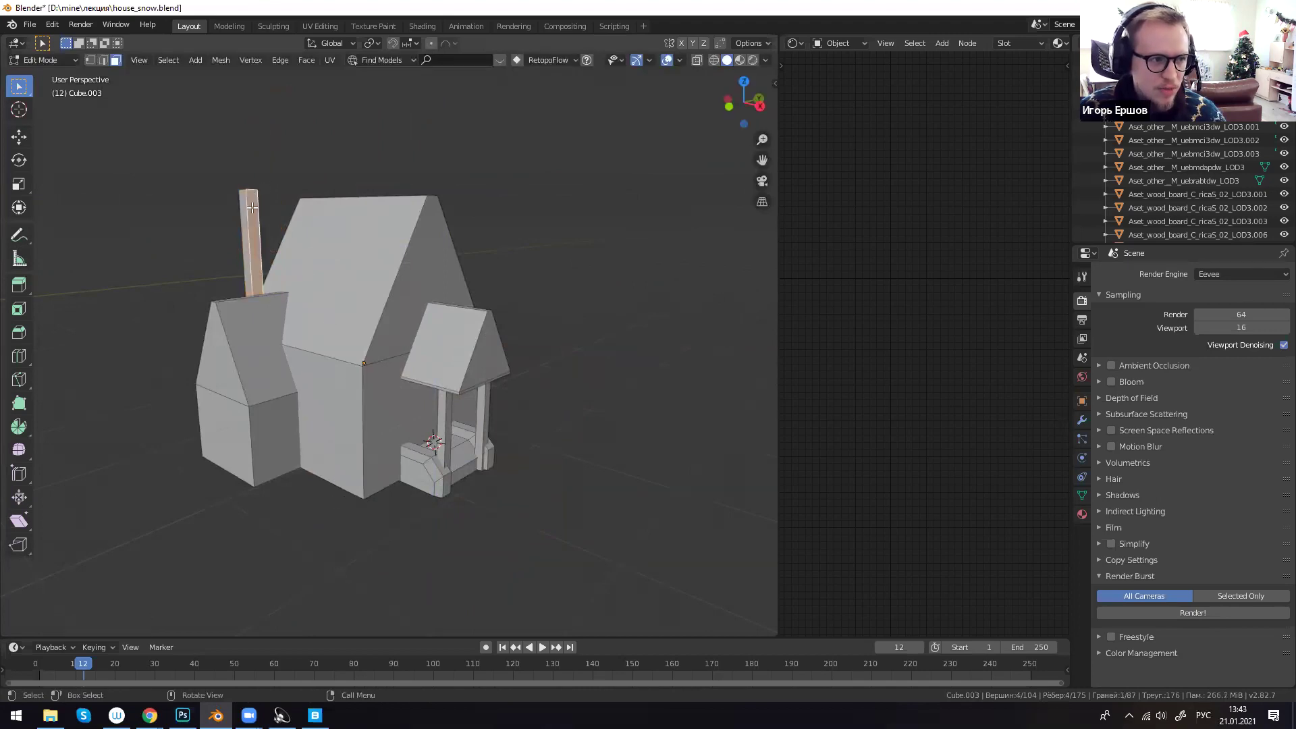
{"action": "key", "text": "ctrl+r"}
{"action": "left_click", "coordinate": [250, 205]}
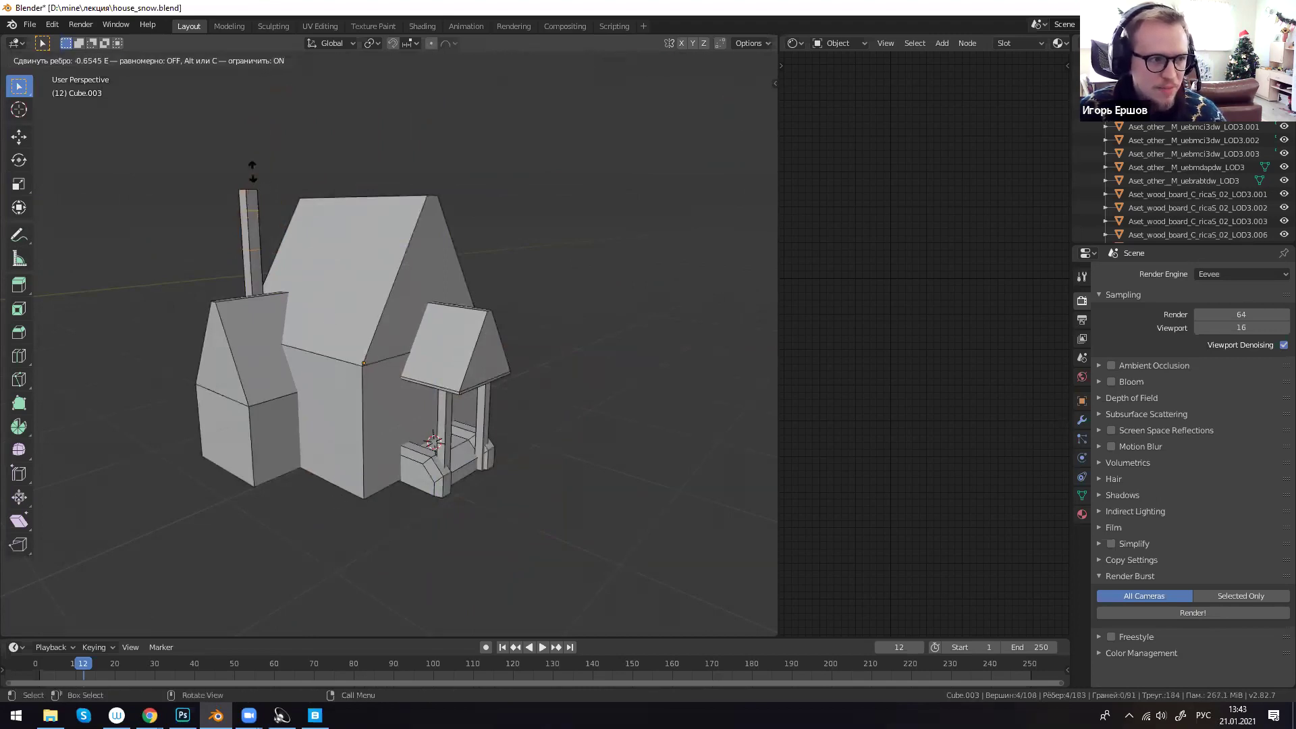
{"action": "left_click", "coordinate": [253, 169]}
{"action": "key", "text": "3"}
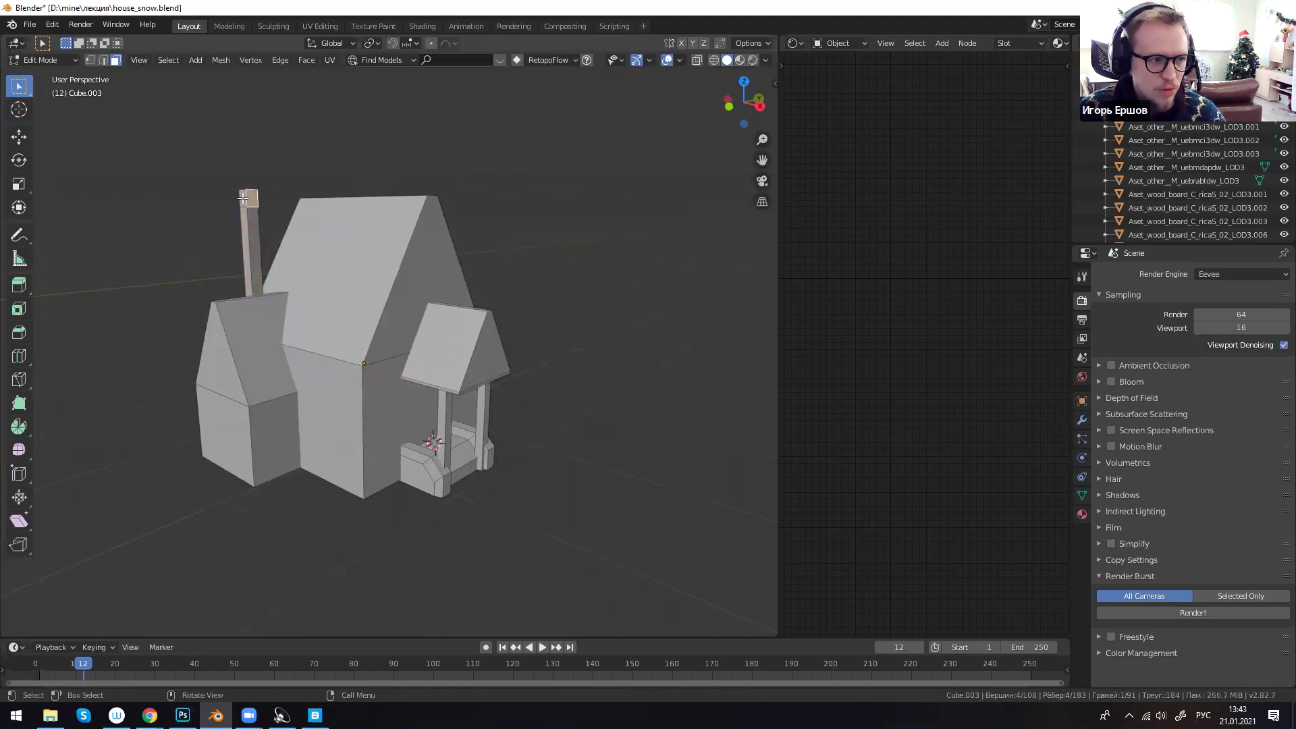
- Extrude the chimney's top band of faces outward to form a wider cap
{"action": "key", "text": "e"}
{"action": "left_click", "coordinate": [253, 200]}
{"action": "key", "text": "s"}
{"action": "key", "text": "z"}
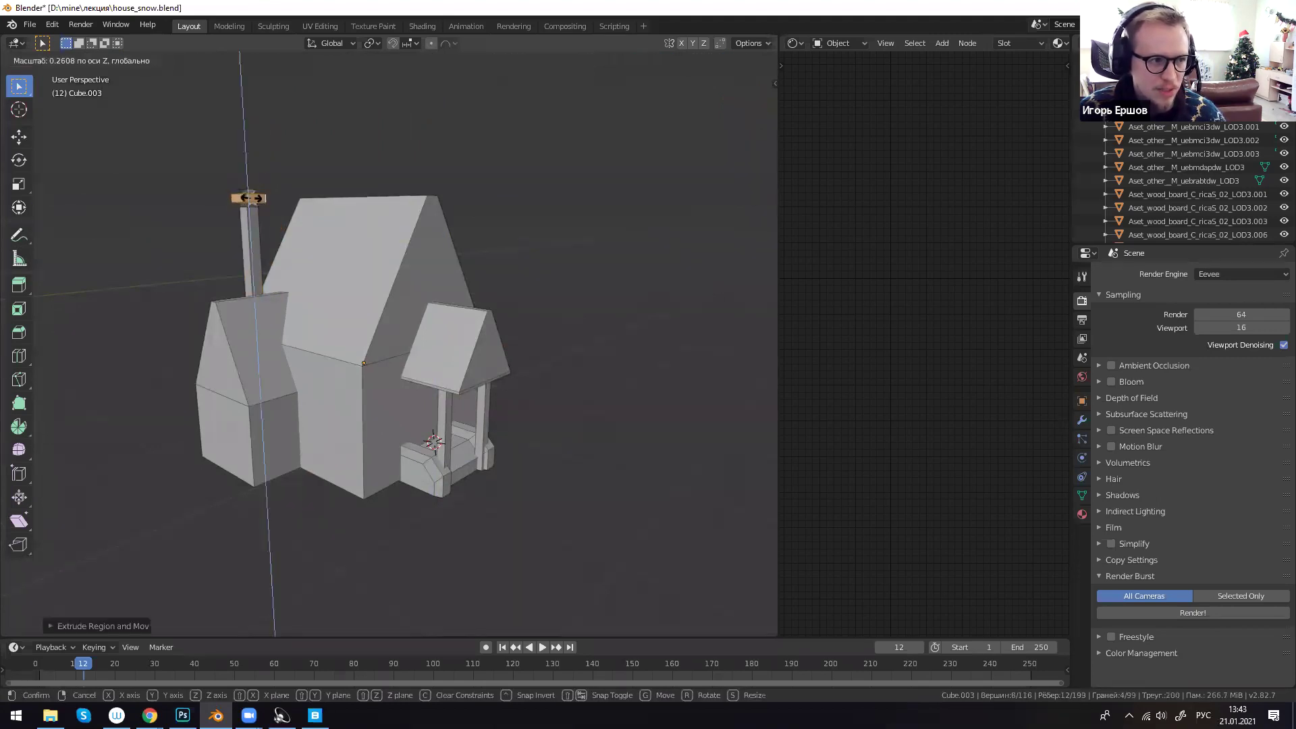
{"action": "left_click", "coordinate": [250, 200]}
{"action": "left_click", "coordinate": [461, 187]}
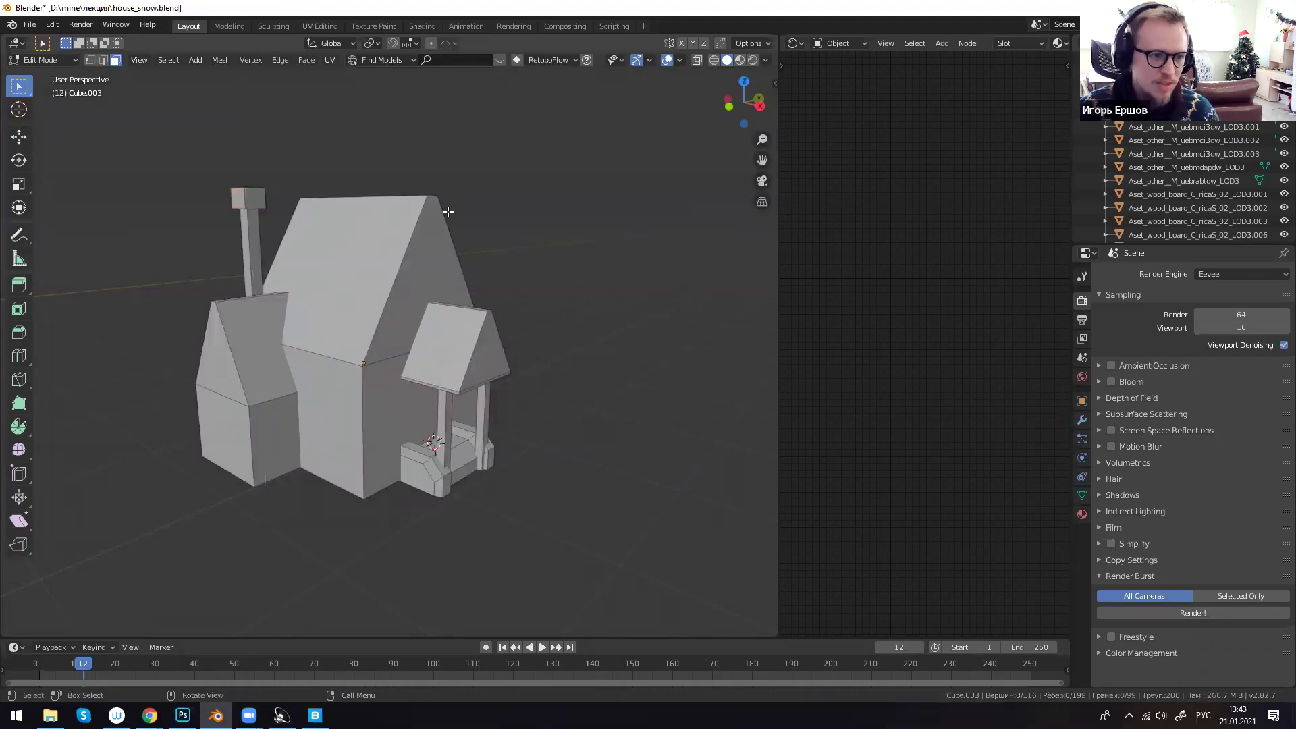
- Examine the overall shape of the blocked-out house from several angles and distances, including its front wall and main roof
{"action": "key", "text": "Tab"}
{"action": "key", "text": "Tab"}
{"action": "middle_click_drag", "start_coordinate": [549, 390], "coordinate": [489, 403]}
{"action": "middle_click_drag", "start_coordinate": [352, 402], "coordinate": [426, 393], "text": "shift"}
{"action": "scroll", "coordinate": [426, 393], "scroll_direction": "down", "scroll_amount": 2}
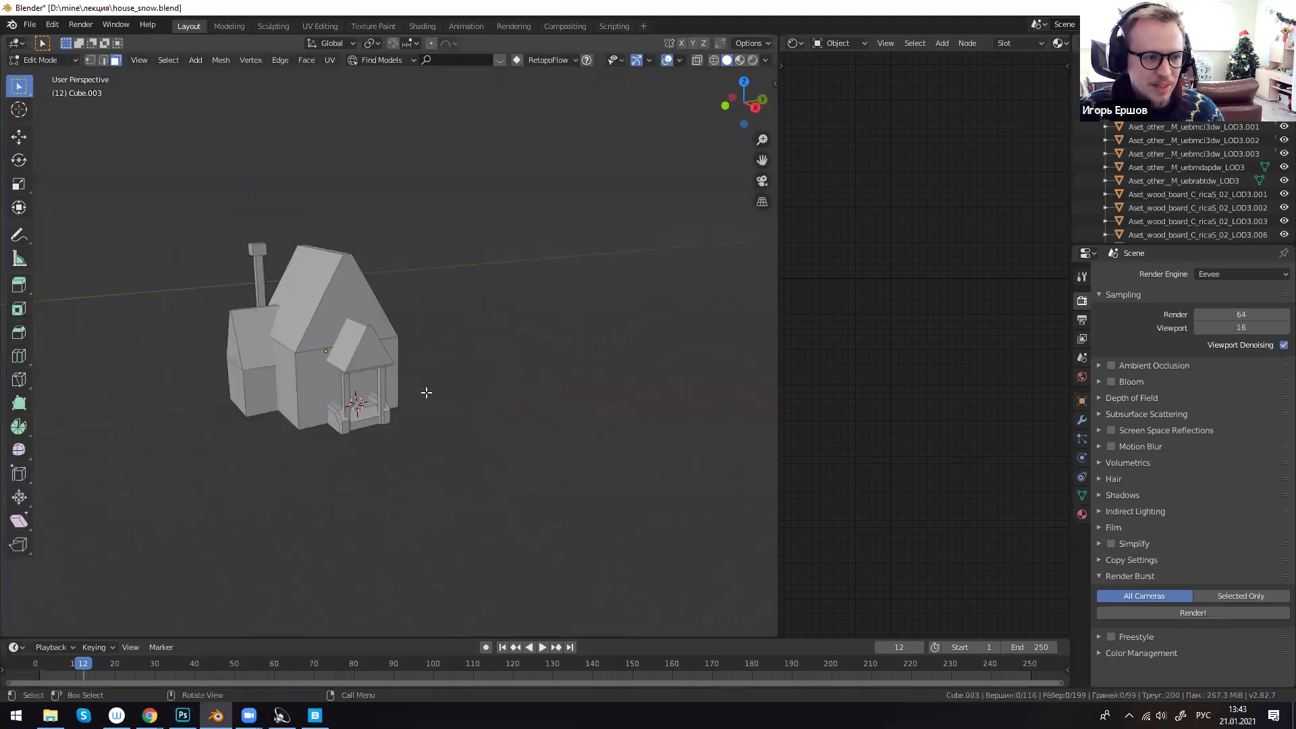
{"action": "key", "text": "Tab"}
{"action": "left_click", "coordinate": [424, 394]}
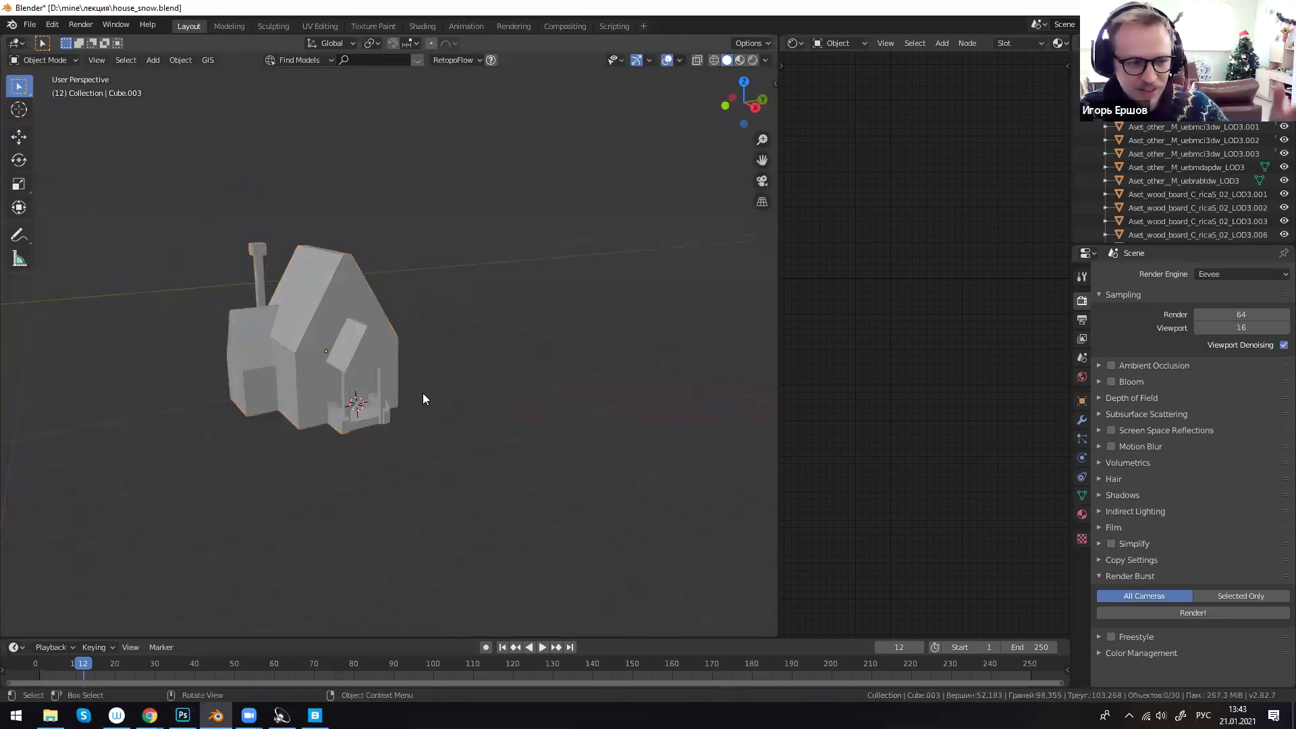
{"action": "middle_click_drag", "start_coordinate": [422, 393], "coordinate": [658, 400], "text": "shift"}
{"action": "scroll", "coordinate": [432, 453], "scroll_direction": "up", "scroll_amount": 2}
{"action": "middle_click_drag", "start_coordinate": [530, 424], "coordinate": [443, 323]}
{"action": "left_click", "coordinate": [473, 446]}
{"action": "middle_click_drag", "start_coordinate": [519, 445], "coordinate": [468, 384]}
{"action": "key", "text": "Tab"}
{"action": "left_click", "coordinate": [467, 384]}
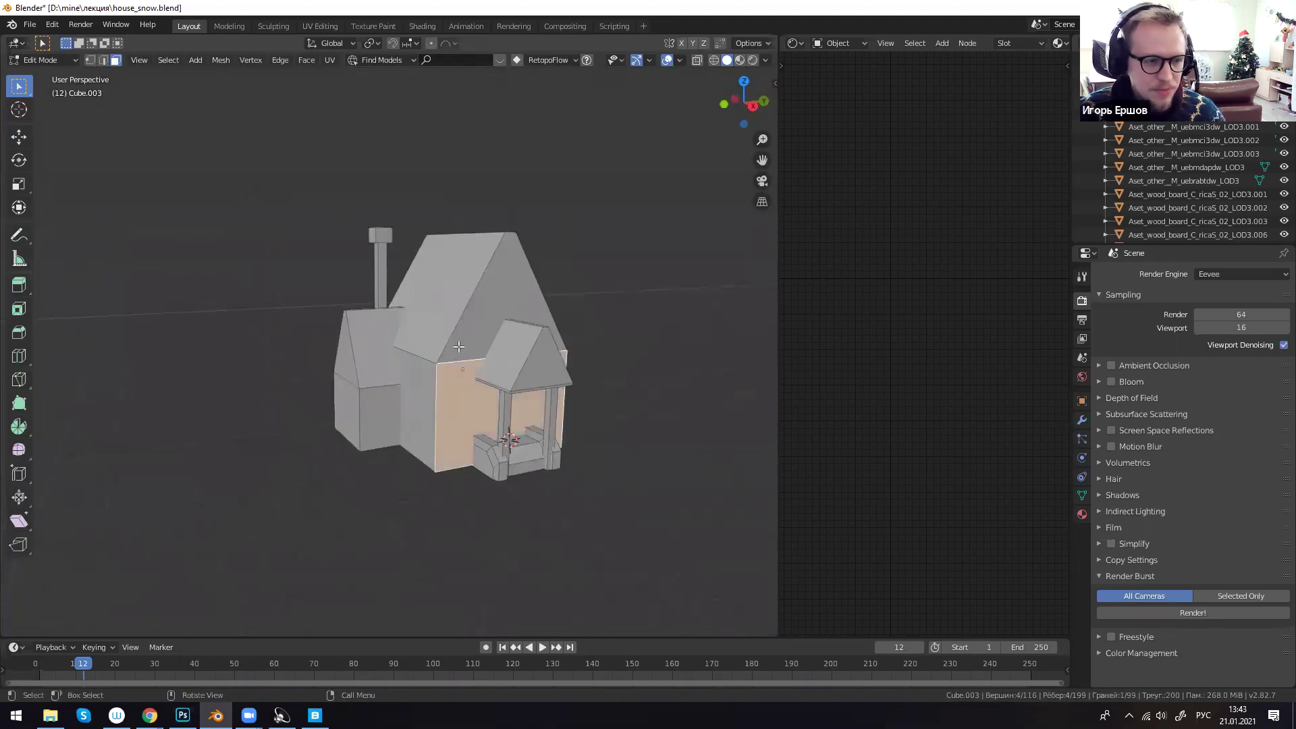
{"action": "left_click", "coordinate": [459, 346]}
{"action": "left_click", "coordinate": [449, 318]}
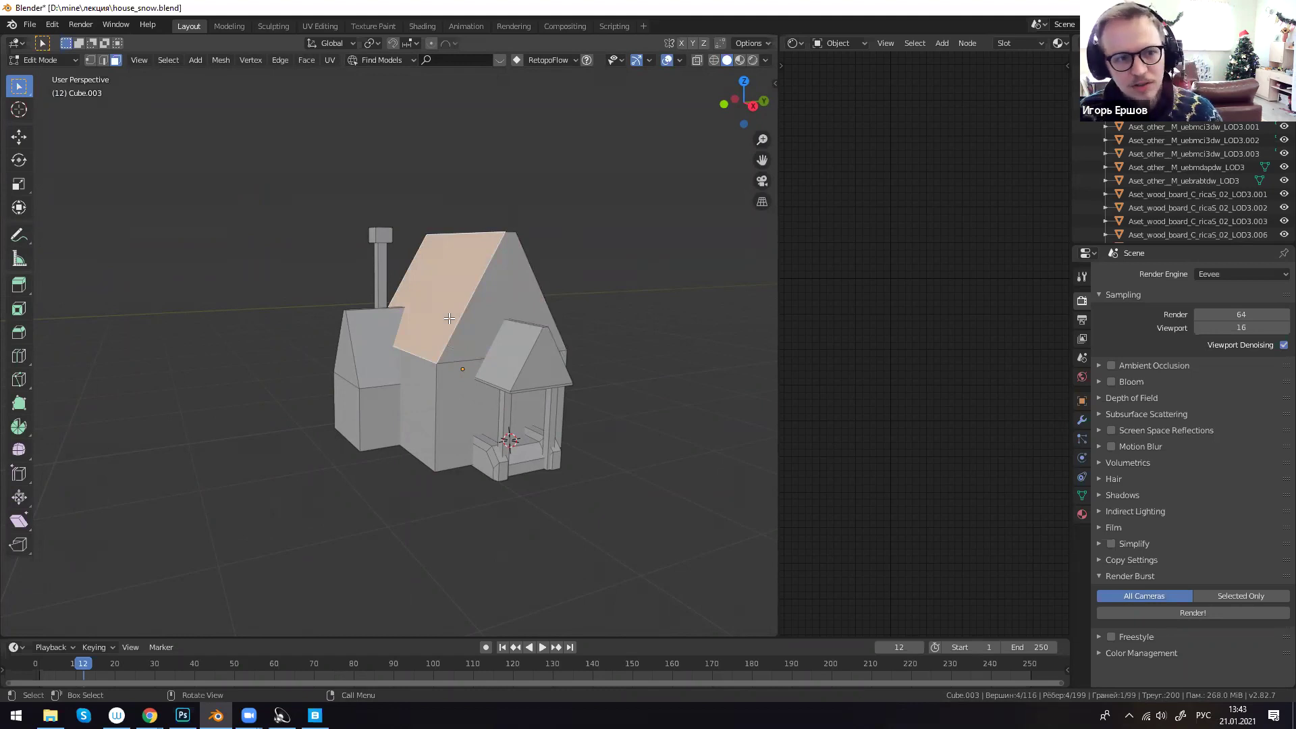
{"action": "key", "text": "Tab"}
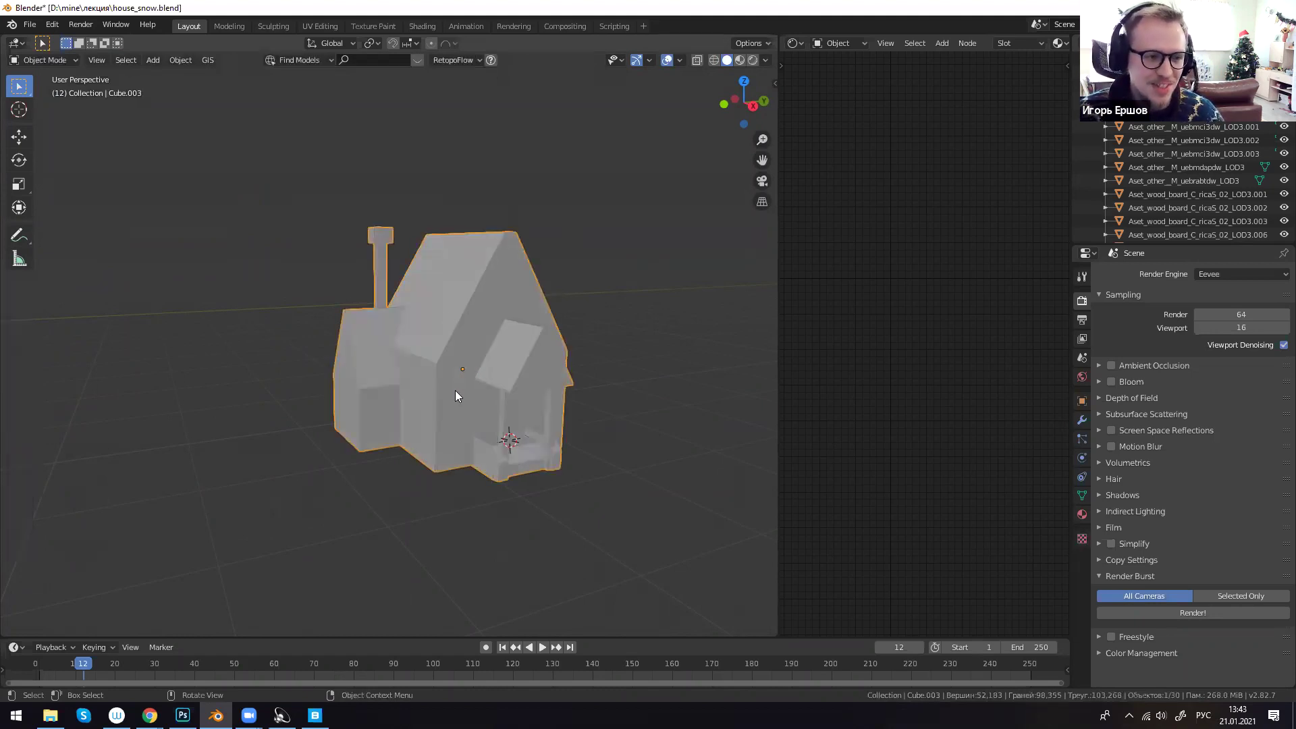
{"action": "scroll", "coordinate": [451, 418], "scroll_direction": "down", "scroll_amount": 2}
{"action": "scroll", "coordinate": [466, 405], "scroll_direction": "up", "scroll_amount": 5}
{"action": "scroll", "coordinate": [480, 436], "scroll_direction": "down", "scroll_amount": 5}
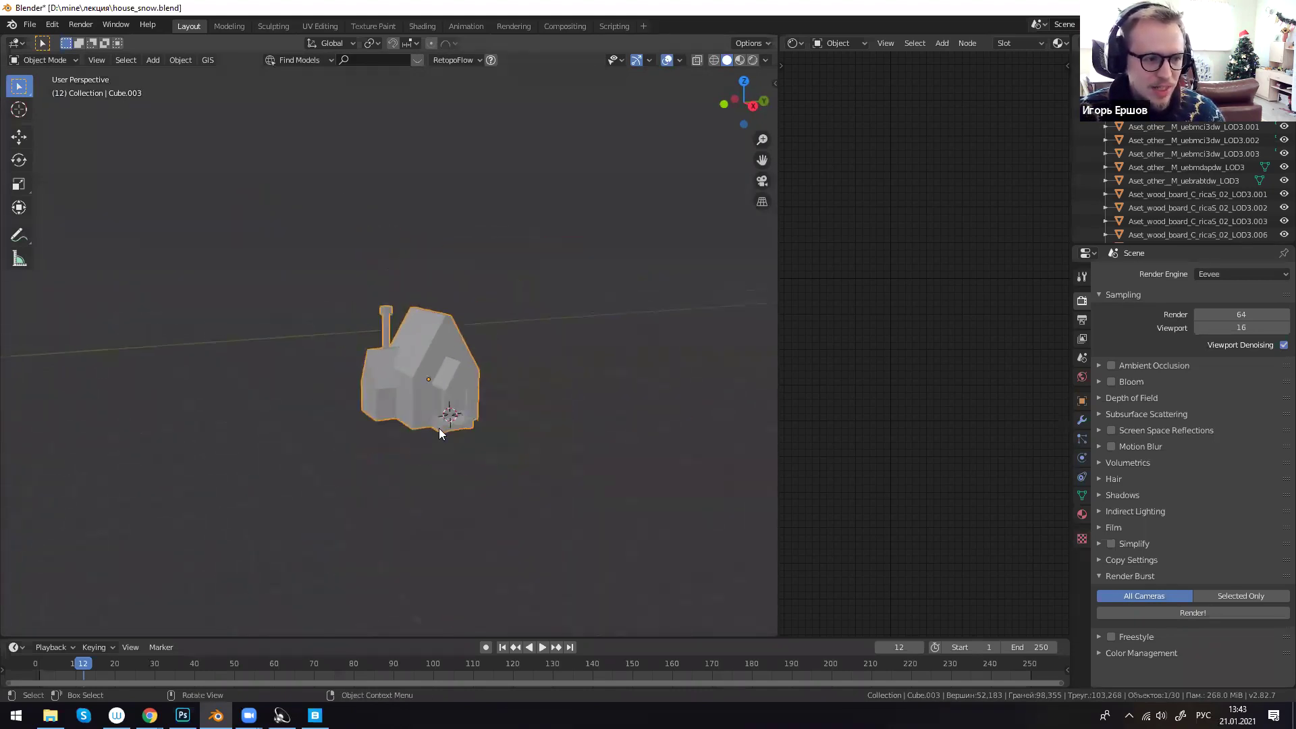
- Move the whole house along Y next to the finished snowy scene and scale it up by a factor of about 1.8
{"action": "key", "text": "g"}
{"action": "key", "text": "y"}
{"action": "left_click", "coordinate": [60, 442]}
{"action": "scroll", "coordinate": [58, 447], "scroll_direction": "down", "scroll_amount": 5}
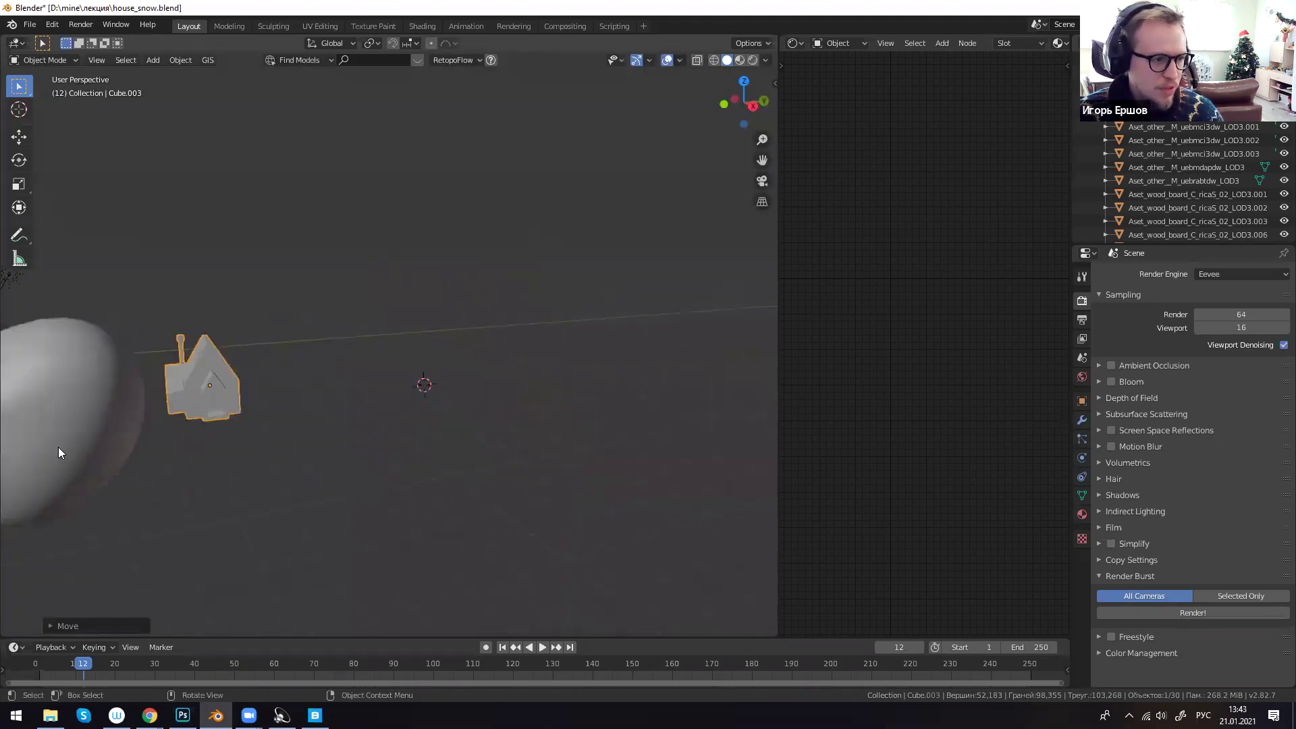
{"action": "middle_click_drag", "start_coordinate": [194, 443], "coordinate": [412, 466], "text": "shift"}
{"action": "key", "text": "s"}
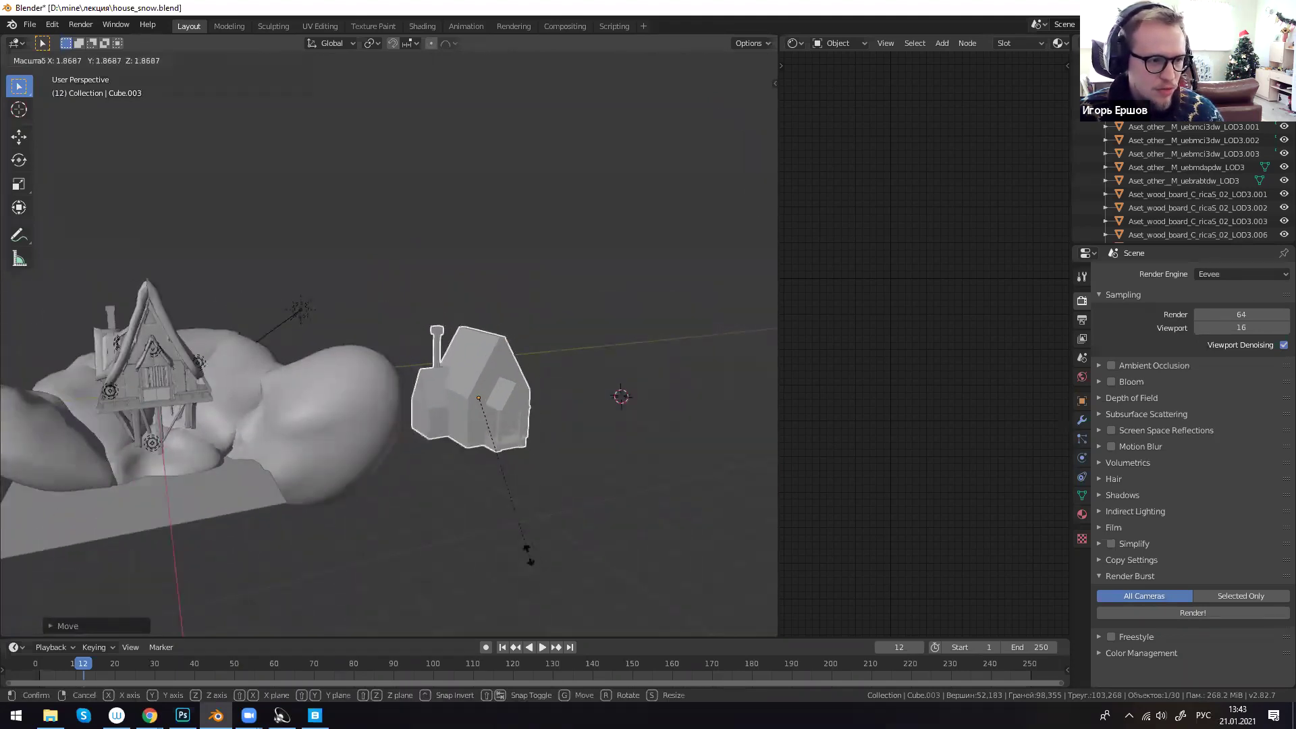
{"action": "left_click", "coordinate": [521, 544]}
{"action": "middle_click_drag", "start_coordinate": [450, 375], "coordinate": [480, 394], "text": "shift"}
{"action": "scroll", "coordinate": [510, 459], "scroll_direction": "up", "scroll_amount": 2}
{"action": "left_click", "coordinate": [523, 520]}
- Examine the enlarged house up close in Edit Mode, around its front wall and porch
{"action": "middle_click_drag", "start_coordinate": [528, 490], "coordinate": [510, 455], "text": "shift"}
{"action": "scroll", "coordinate": [549, 466], "scroll_direction": "up", "scroll_amount": 2}
{"action": "middle_click_drag", "start_coordinate": [620, 440], "coordinate": [490, 404], "text": "shift"}
{"action": "scroll", "coordinate": [513, 469], "scroll_direction": "up", "scroll_amount": 7}
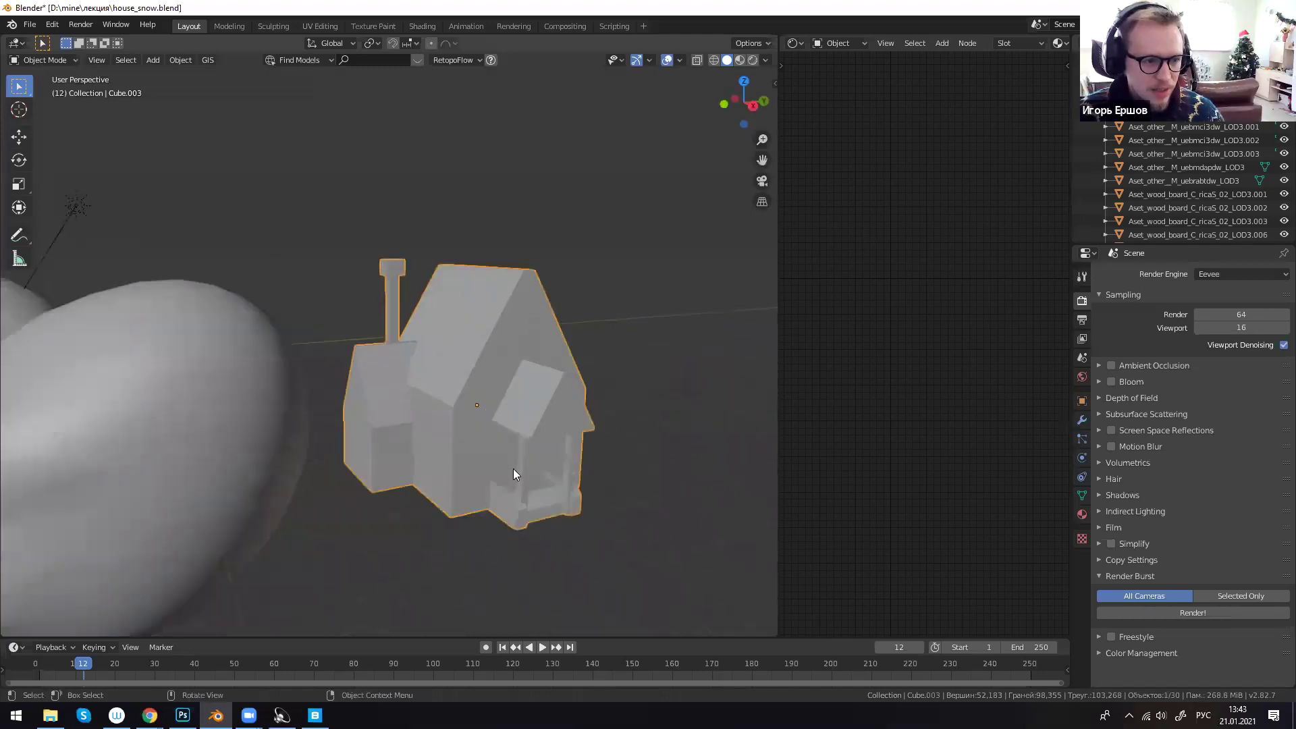
{"action": "scroll", "coordinate": [517, 467], "scroll_direction": "down", "scroll_amount": 3}
{"action": "key", "text": "Tab"}
{"action": "middle_click_drag", "start_coordinate": [588, 510], "coordinate": [447, 361], "text": "shift"}
{"action": "left_click", "coordinate": [447, 361]}
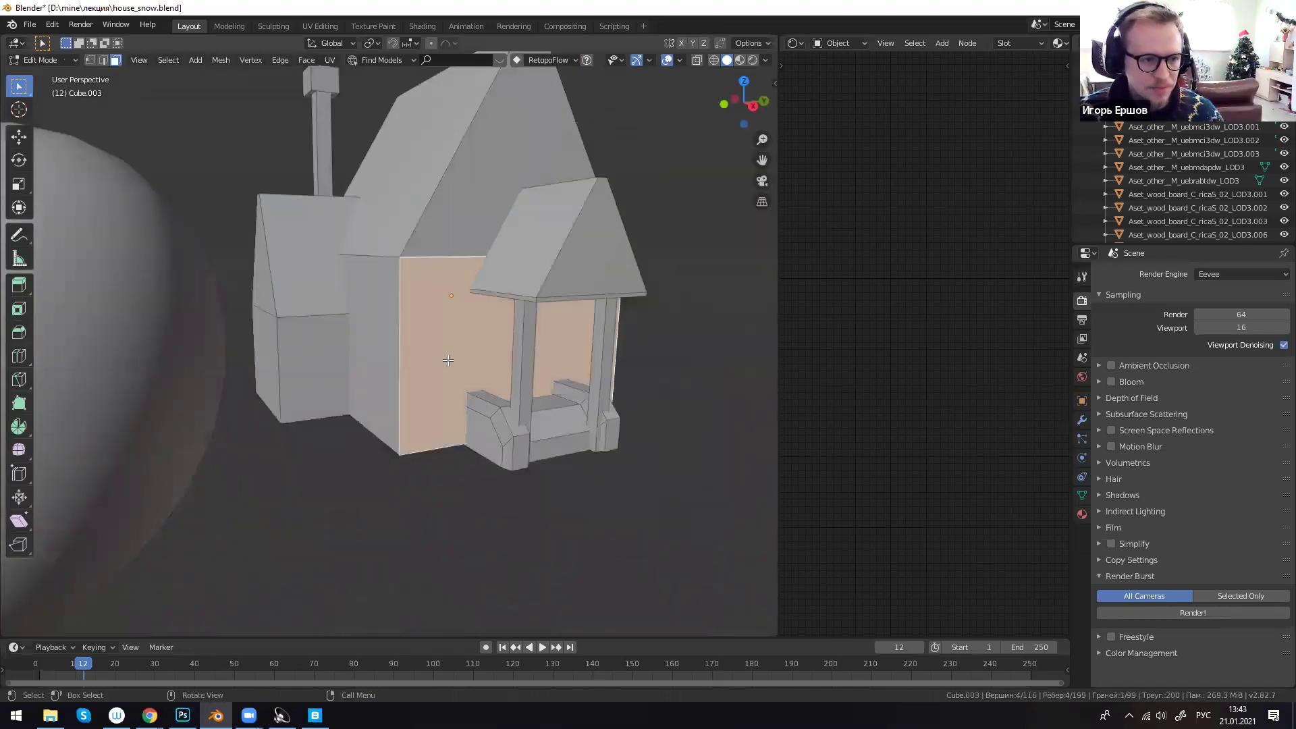
{"action": "left_click", "coordinate": [50, 715]}
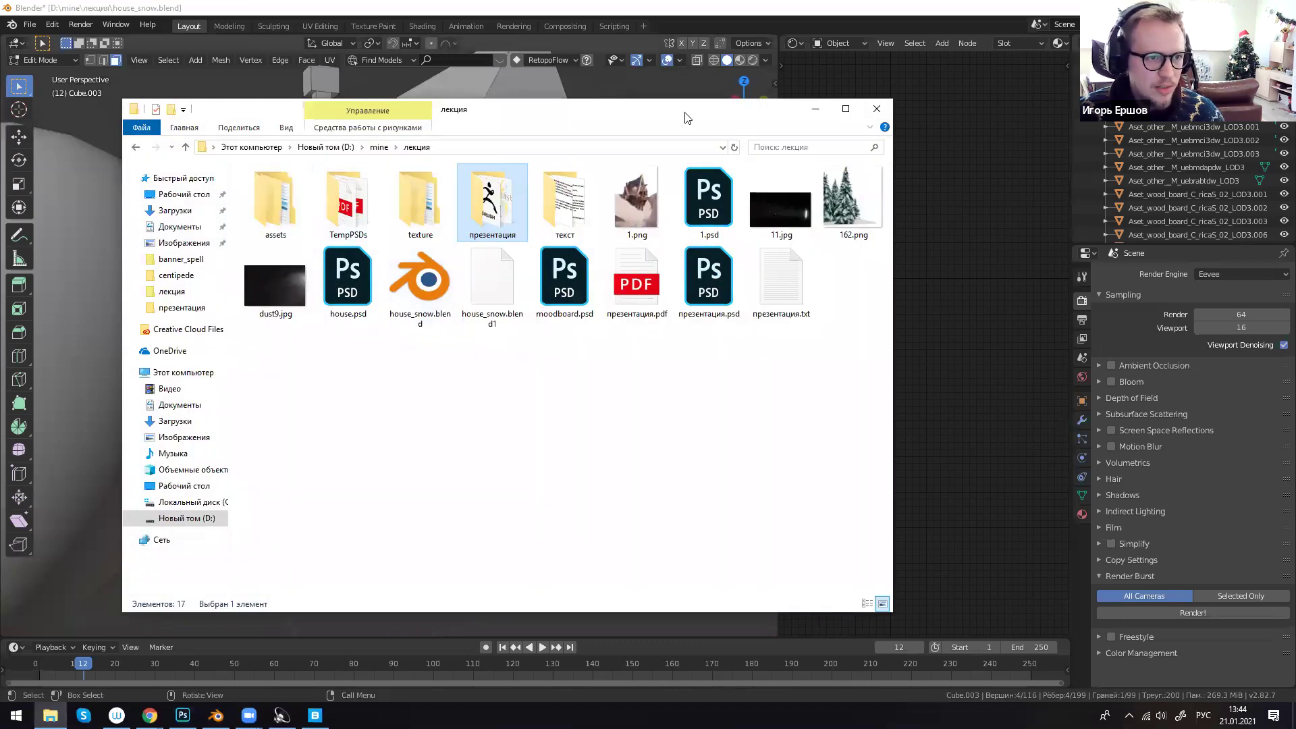
{"action": "left_click", "coordinate": [817, 108]}
- Switch the viewport to Rendered shading and look closely at the finished snowy house on stilts
{"action": "scroll", "coordinate": [379, 361], "scroll_direction": "down", "scroll_amount": 5}
{"action": "middle_click_drag", "start_coordinate": [380, 361], "coordinate": [354, 359]}
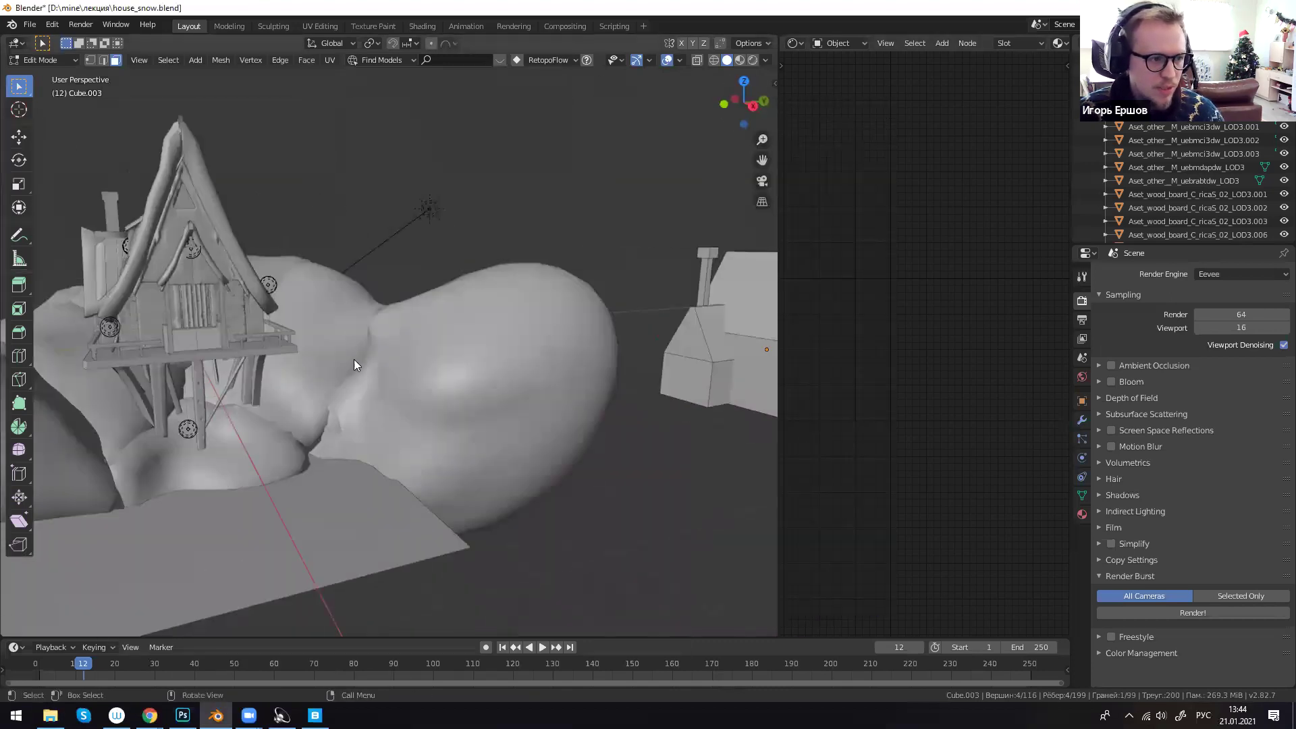
{"action": "key", "text": "z"}
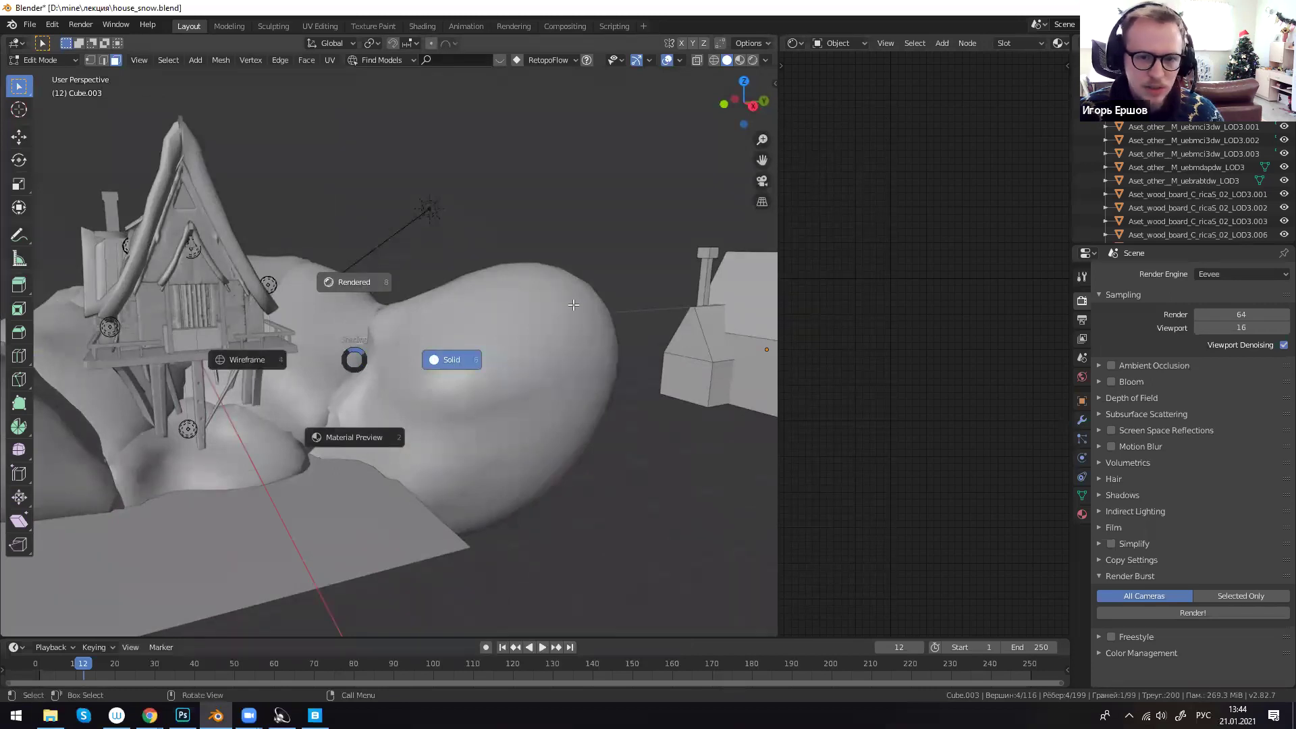
{"action": "left_click", "coordinate": [354, 282]}
{"action": "middle_click_drag", "start_coordinate": [270, 317], "coordinate": [437, 318], "text": "shift"}
{"action": "scroll", "coordinate": [418, 337], "scroll_direction": "up", "scroll_amount": 3}
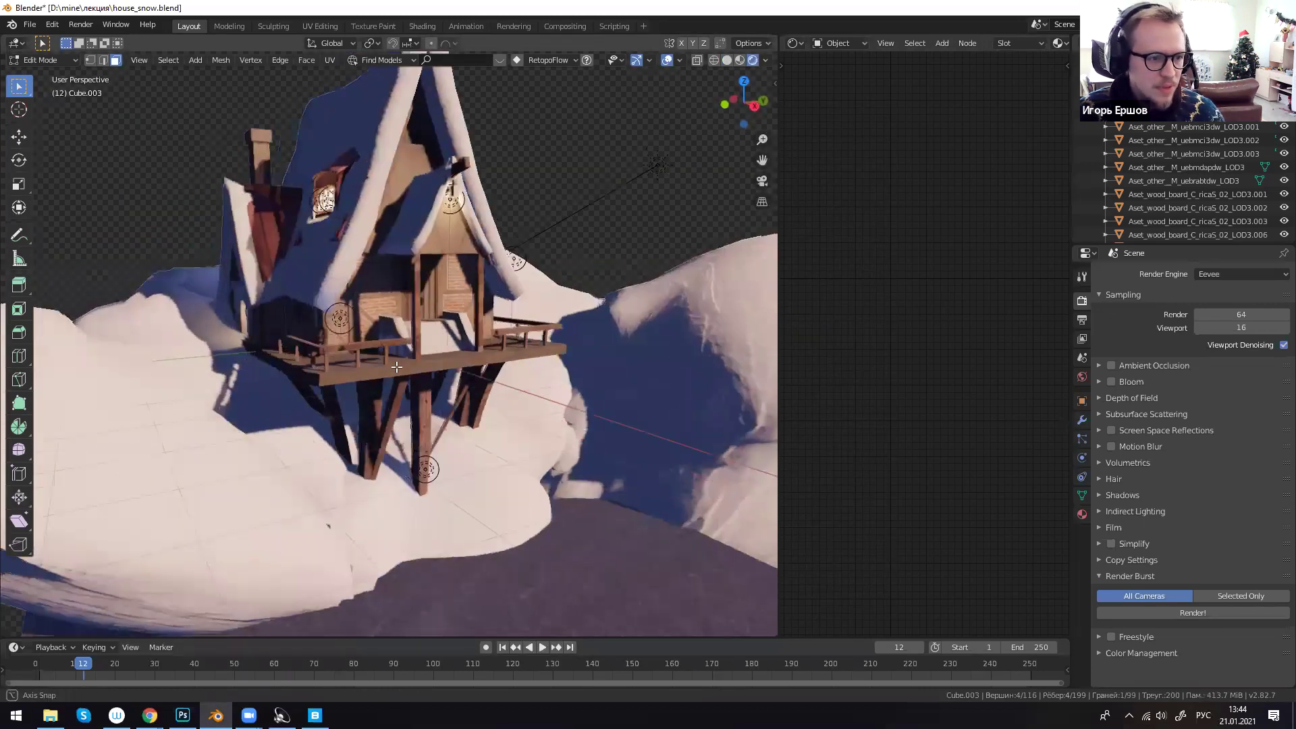
{"action": "middle_click_drag", "start_coordinate": [385, 366], "coordinate": [398, 373]}
{"action": "scroll", "coordinate": [425, 375], "scroll_direction": "up", "scroll_amount": 2}
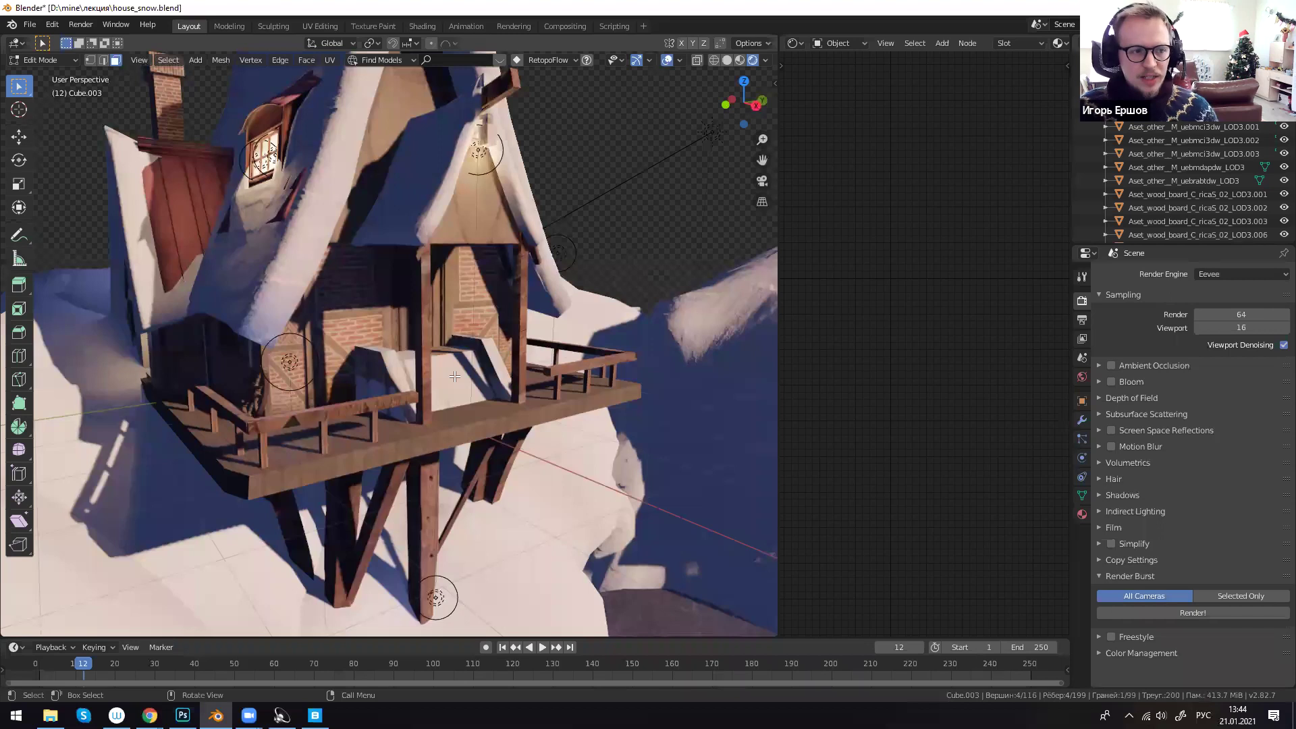
- Preview the finished snowy house with the Cycles render engine, and return the engine to Eevee
{"action": "left_click", "coordinate": [1249, 274]}
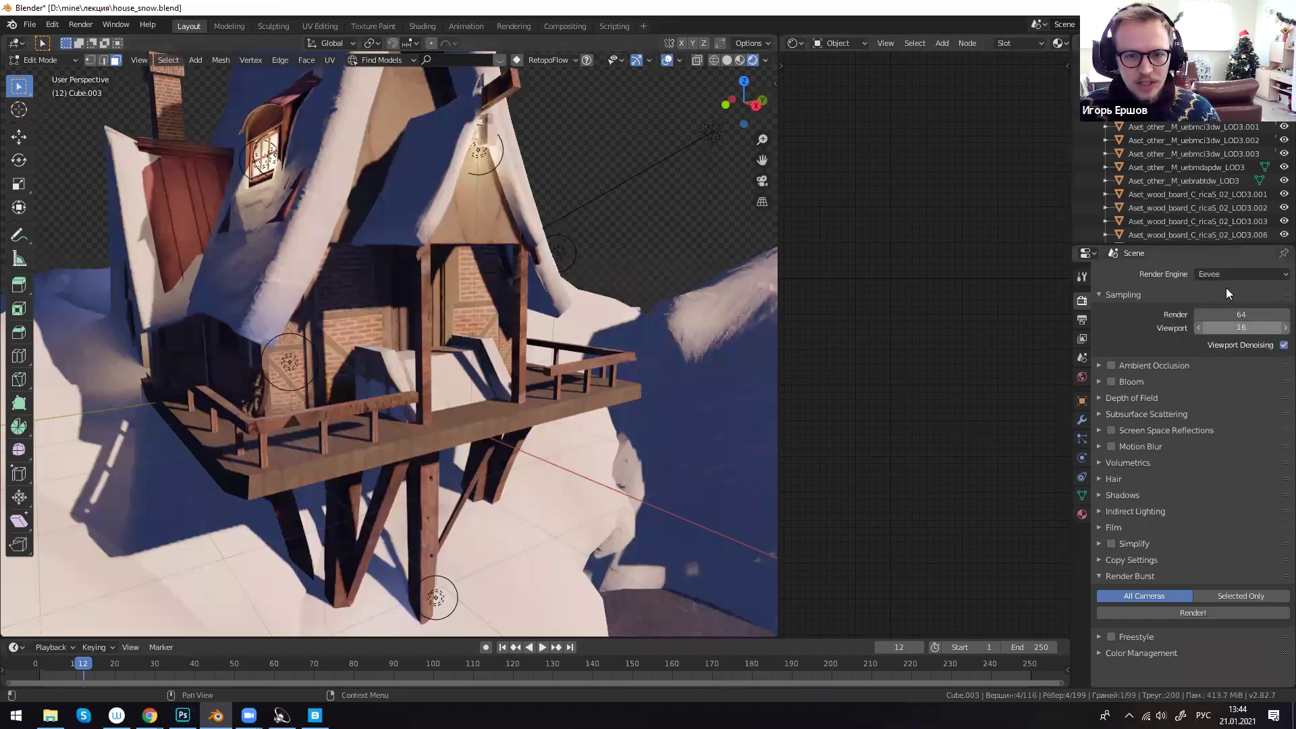
{"action": "left_click", "coordinate": [1224, 275]}
{"action": "left_click", "coordinate": [1222, 317]}
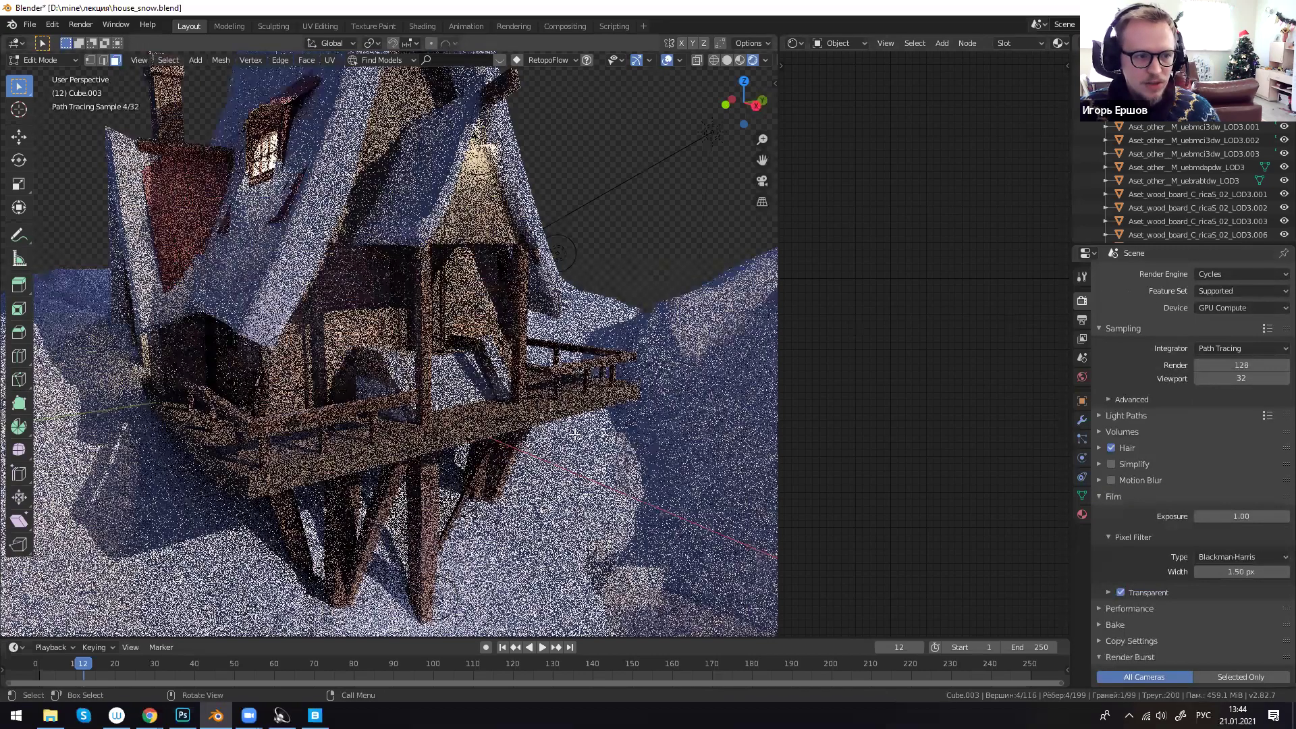
{"action": "scroll", "coordinate": [599, 417], "scroll_direction": "down", "scroll_amount": 3}
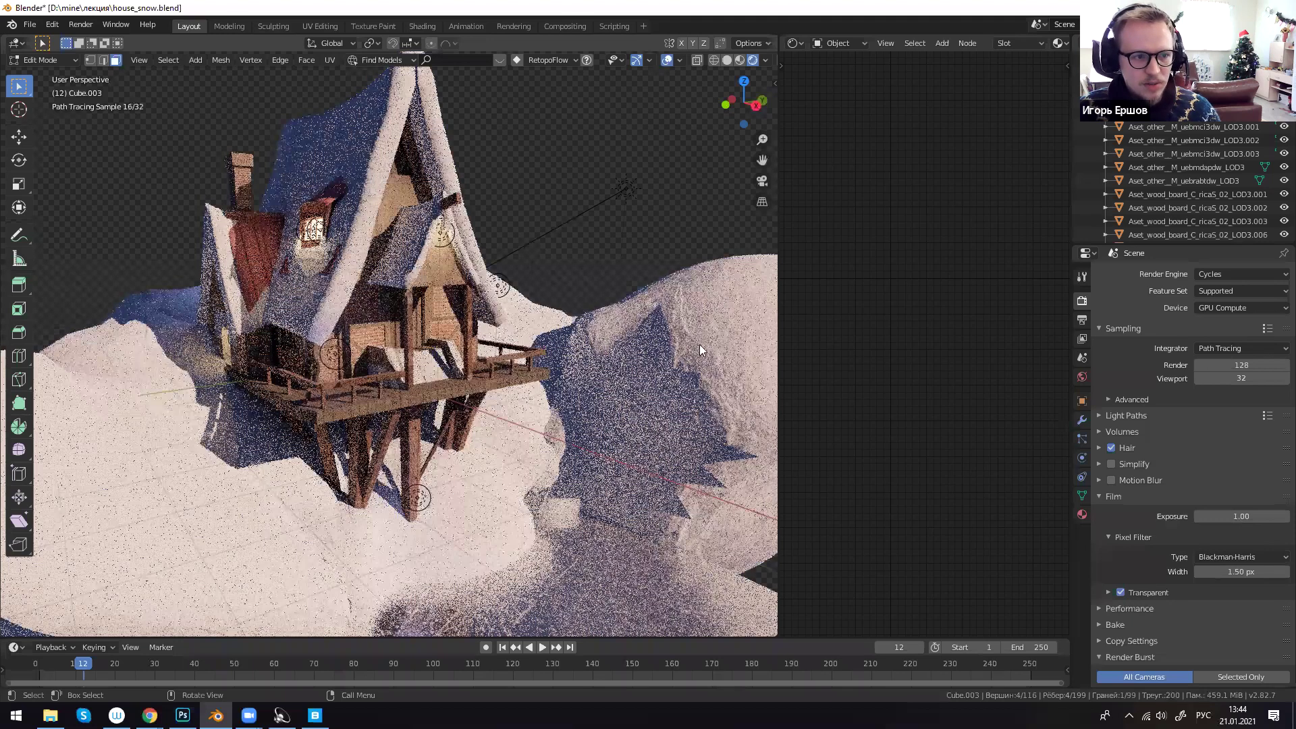
{"action": "left_click", "coordinate": [1218, 274]}
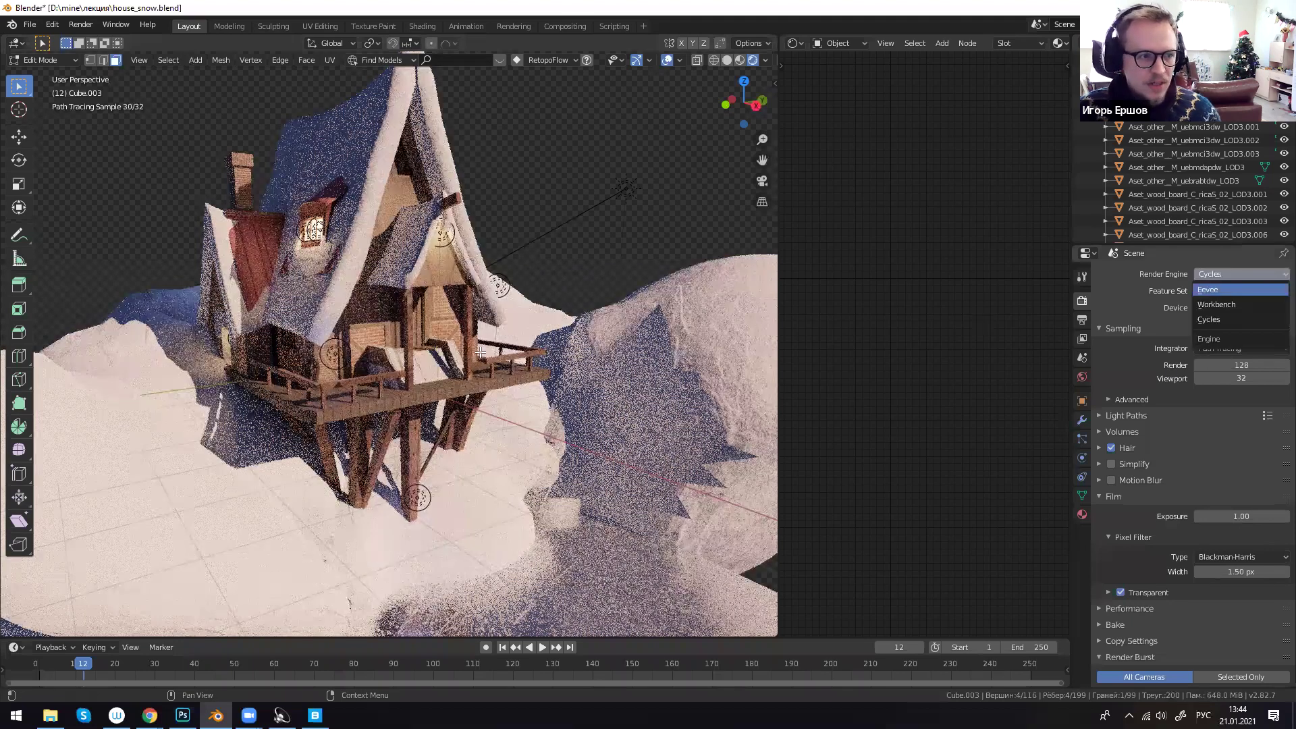
- Return to Object Mode and import the FBX model uebmci3dw_LOD3.fbx from the assets folder "house wall bricks door"
{"action": "scroll", "coordinate": [567, 341], "scroll_direction": "down", "scroll_amount": 2}
{"action": "middle_click_drag", "start_coordinate": [540, 358], "coordinate": [772, 328]}
{"action": "key", "text": "Tab"}
{"action": "middle_click_drag", "start_coordinate": [413, 365], "coordinate": [433, 420], "text": "shift"}
{"action": "scroll", "coordinate": [433, 420], "scroll_direction": "up", "scroll_amount": 2}
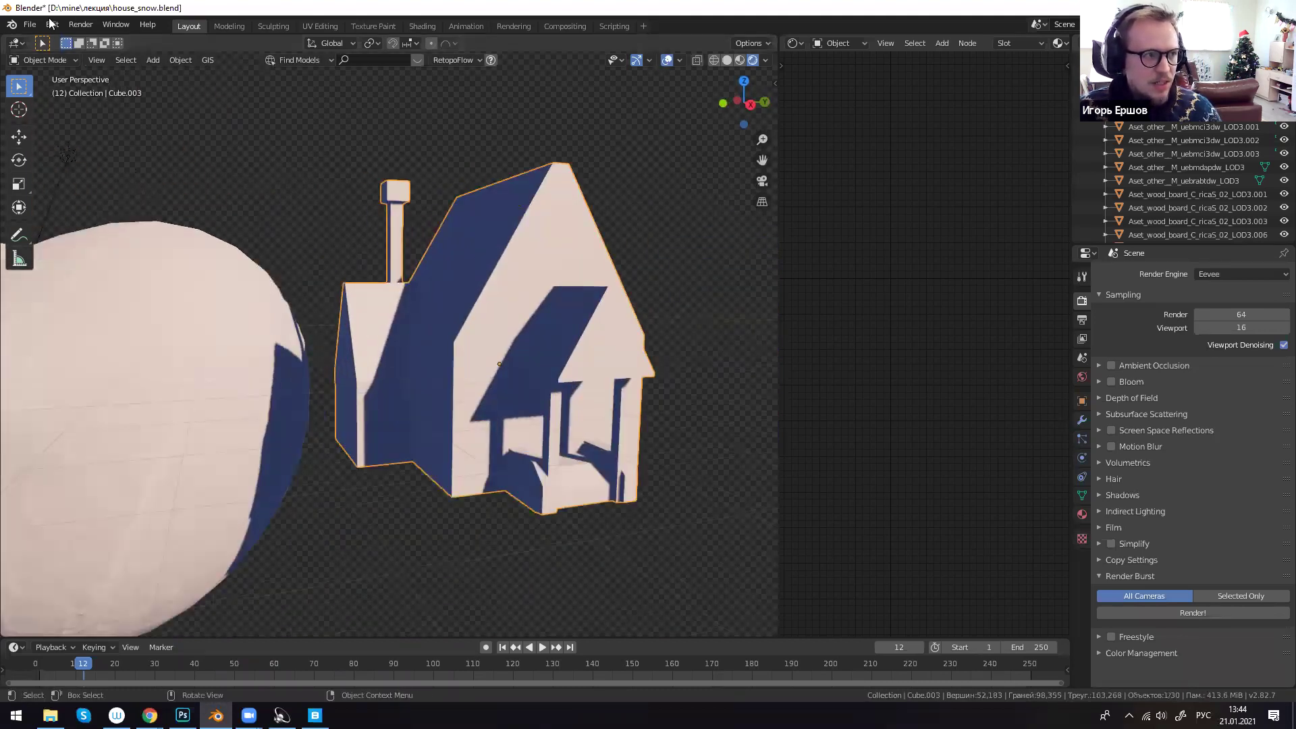
{"action": "left_click", "coordinate": [30, 24]}
{"action": "mouse_move", "coordinate": [76, 205]}
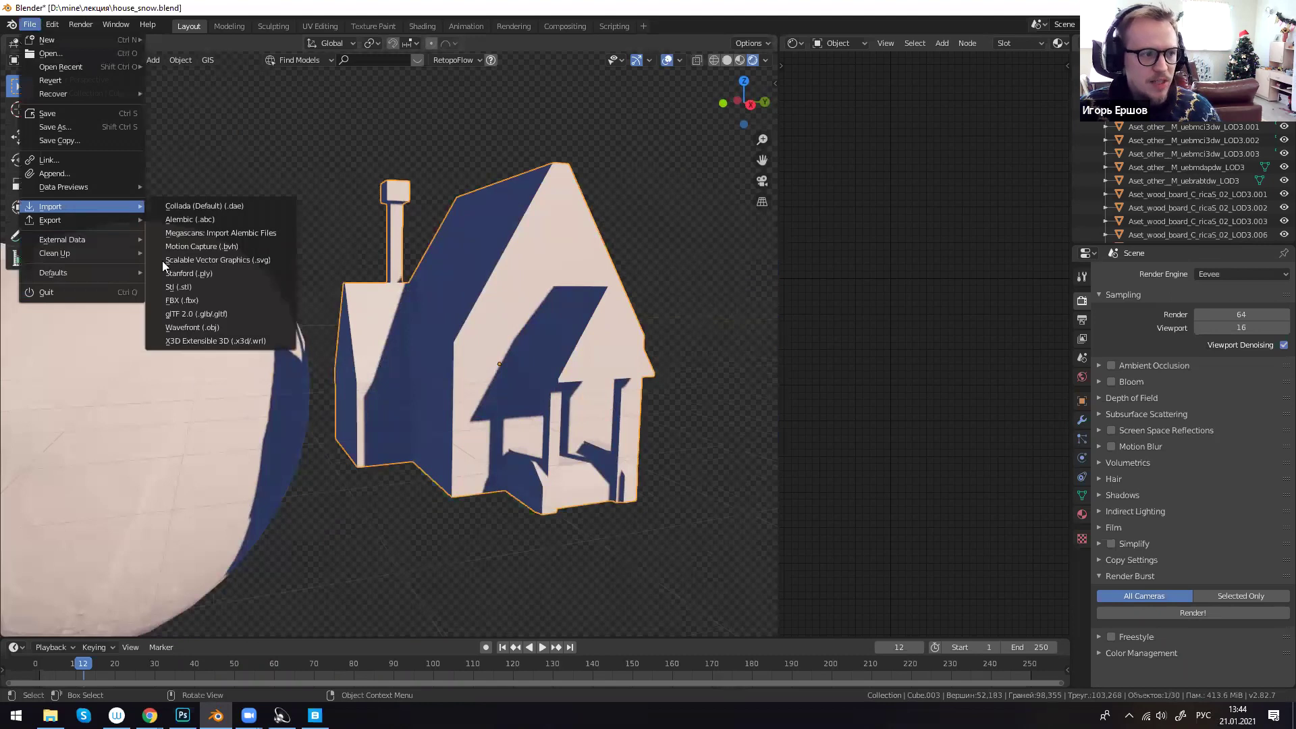
{"action": "left_click", "coordinate": [180, 294]}
{"action": "left_click", "coordinate": [488, 264]}
{"action": "left_click", "coordinate": [577, 247]}
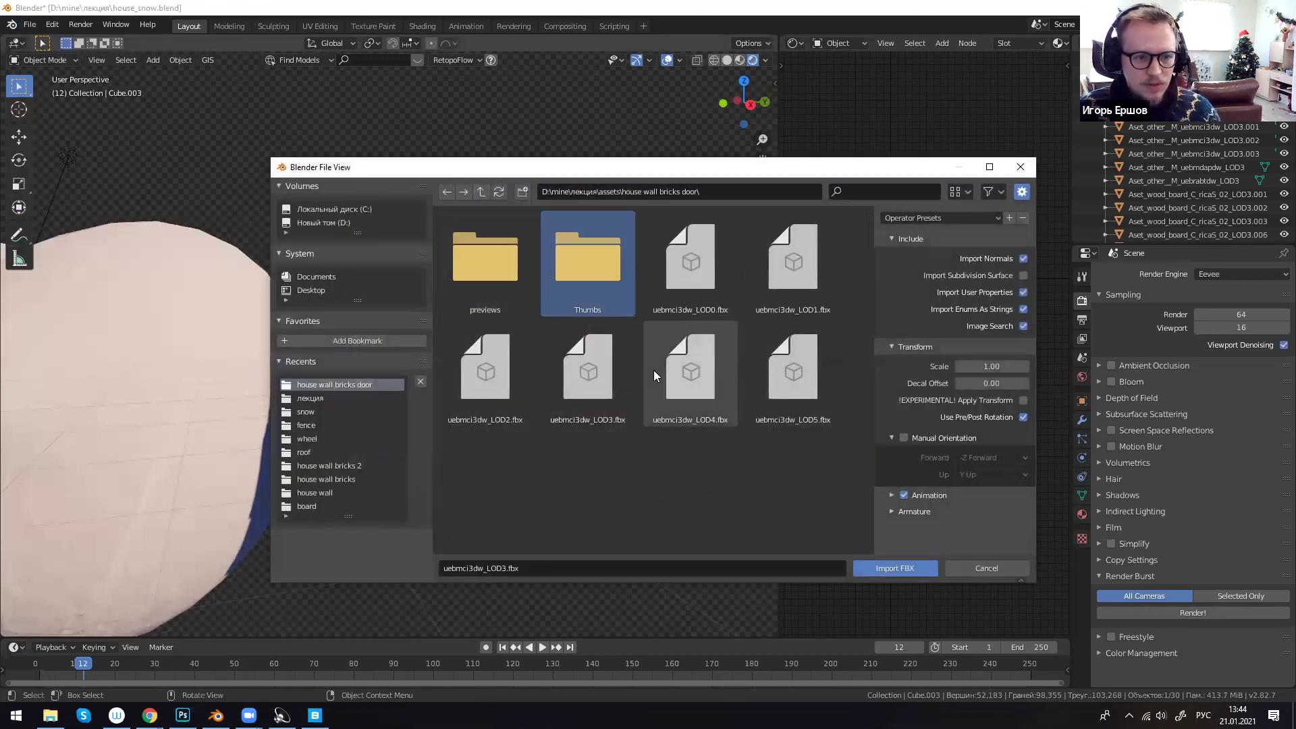
{"action": "left_click", "coordinate": [596, 376]}
{"action": "double_click", "coordinate": [595, 377]}
{"action": "scroll", "coordinate": [587, 466], "scroll_direction": "down", "scroll_amount": 3}
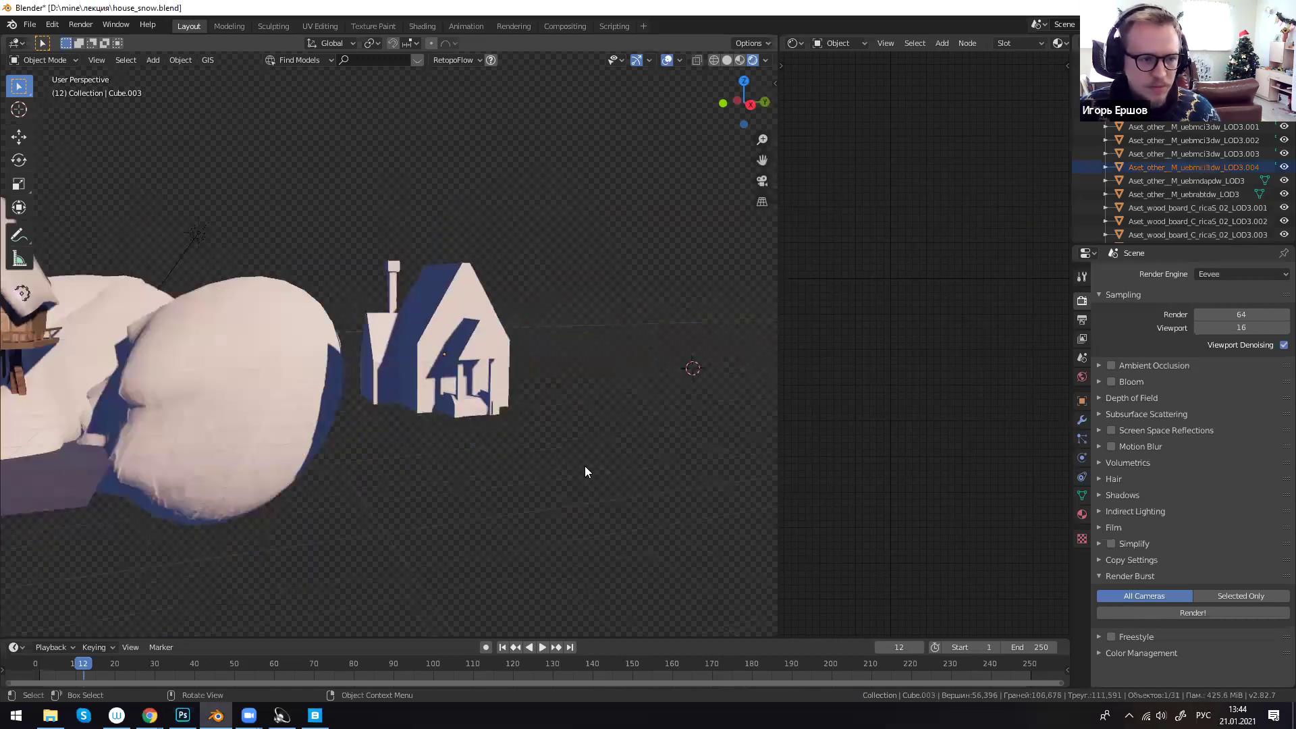
- Bring the imported brick door wall to the house along X and rotate it about Z to face like the front facade
{"action": "key", "text": "g"}
{"action": "key", "text": "x"}
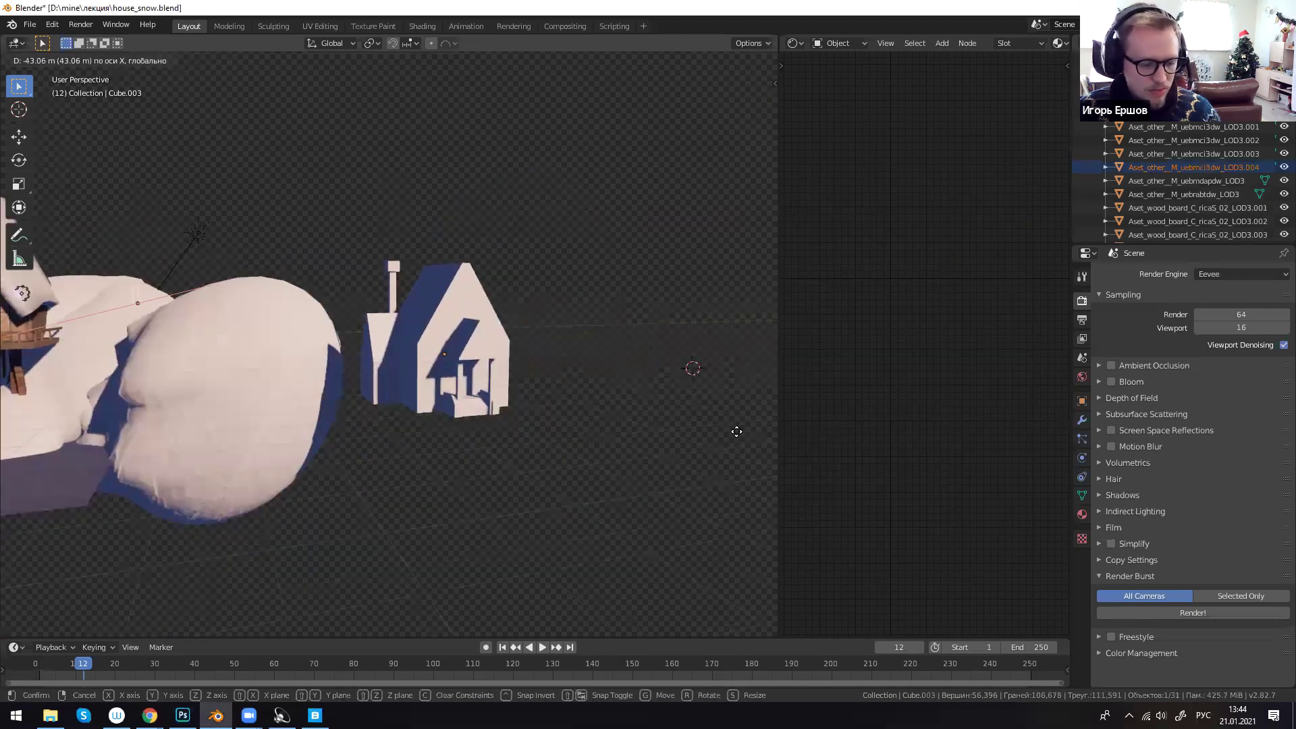
{"action": "left_click", "coordinate": [676, 376]}
{"action": "key", "text": "r"}
{"action": "key", "text": "z"}
{"action": "key", "text": "Return"}
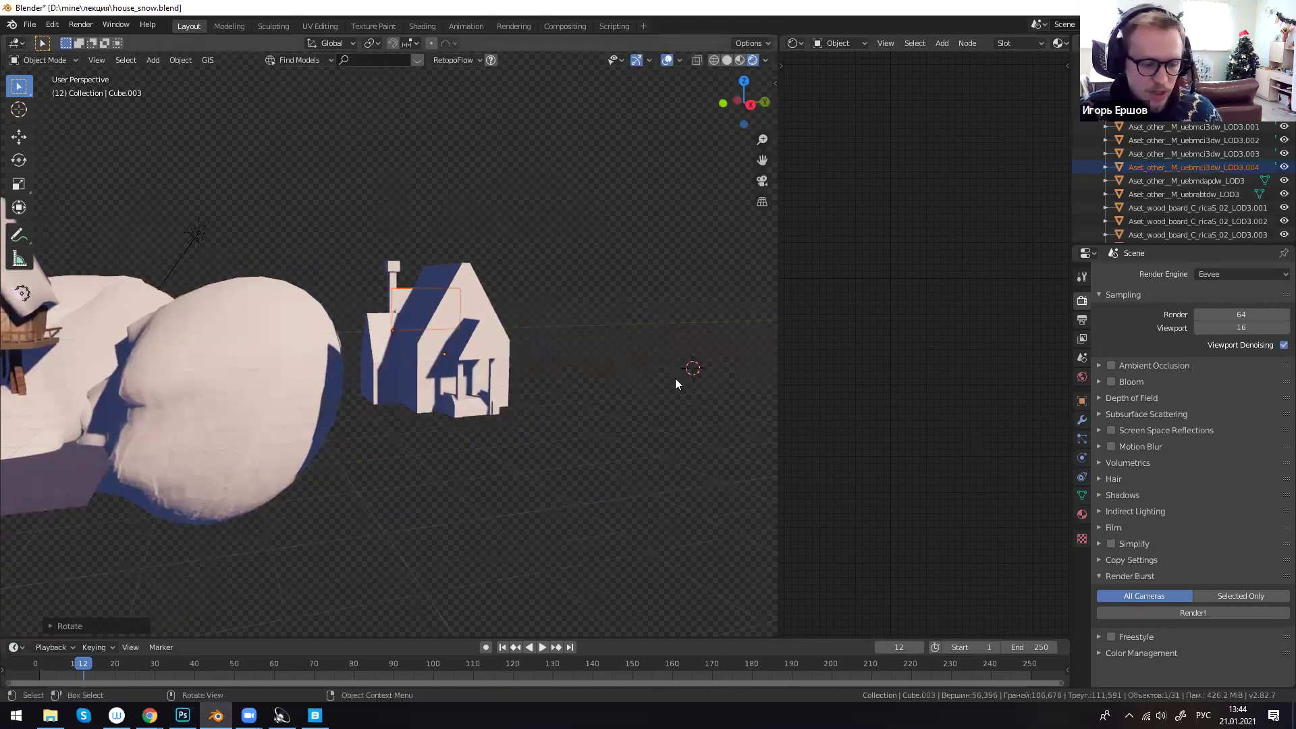
{"action": "key", "text": "g"}
{"action": "key", "text": "x"}
{"action": "left_click", "coordinate": [615, 440]}
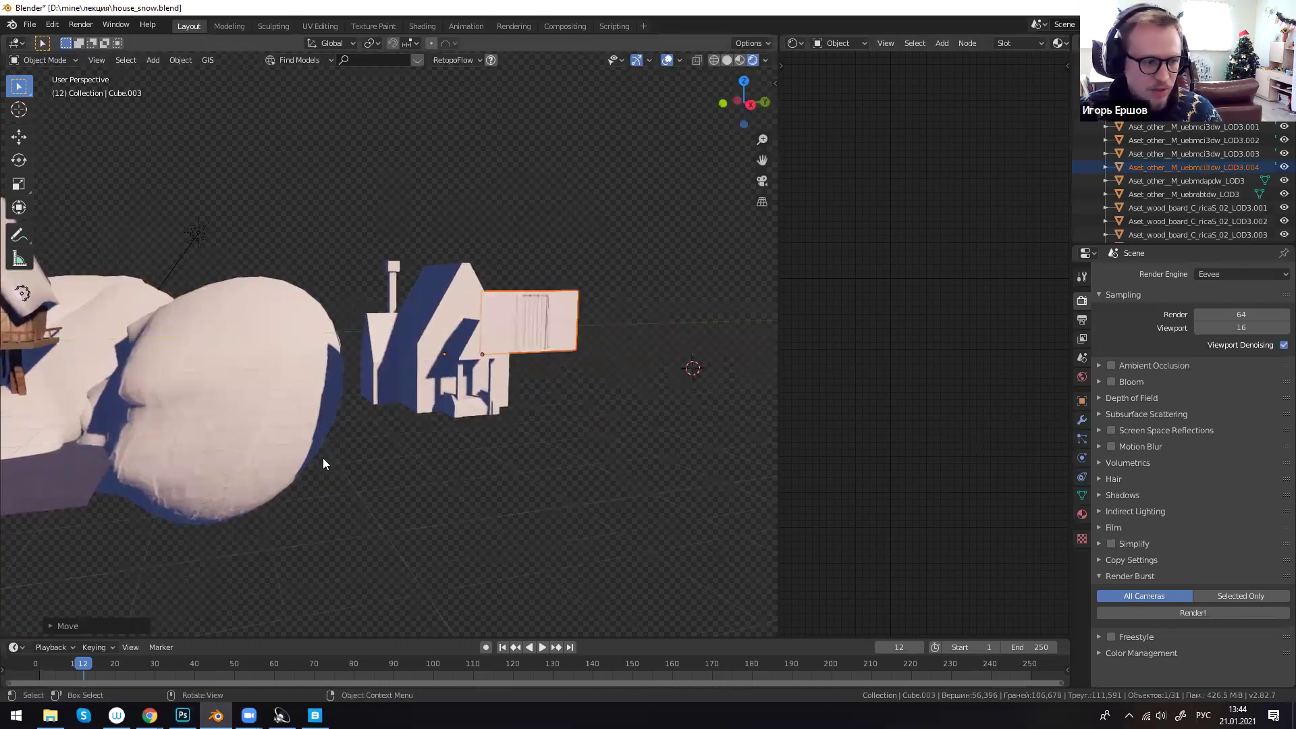
- Switch to the Google Slides presentation in Chrome and look at slides 13 and 12, ending on "Концепт окружения"
{"action": "mouse_move", "coordinate": [150, 715]}
{"action": "left_click", "coordinate": [211, 670]}
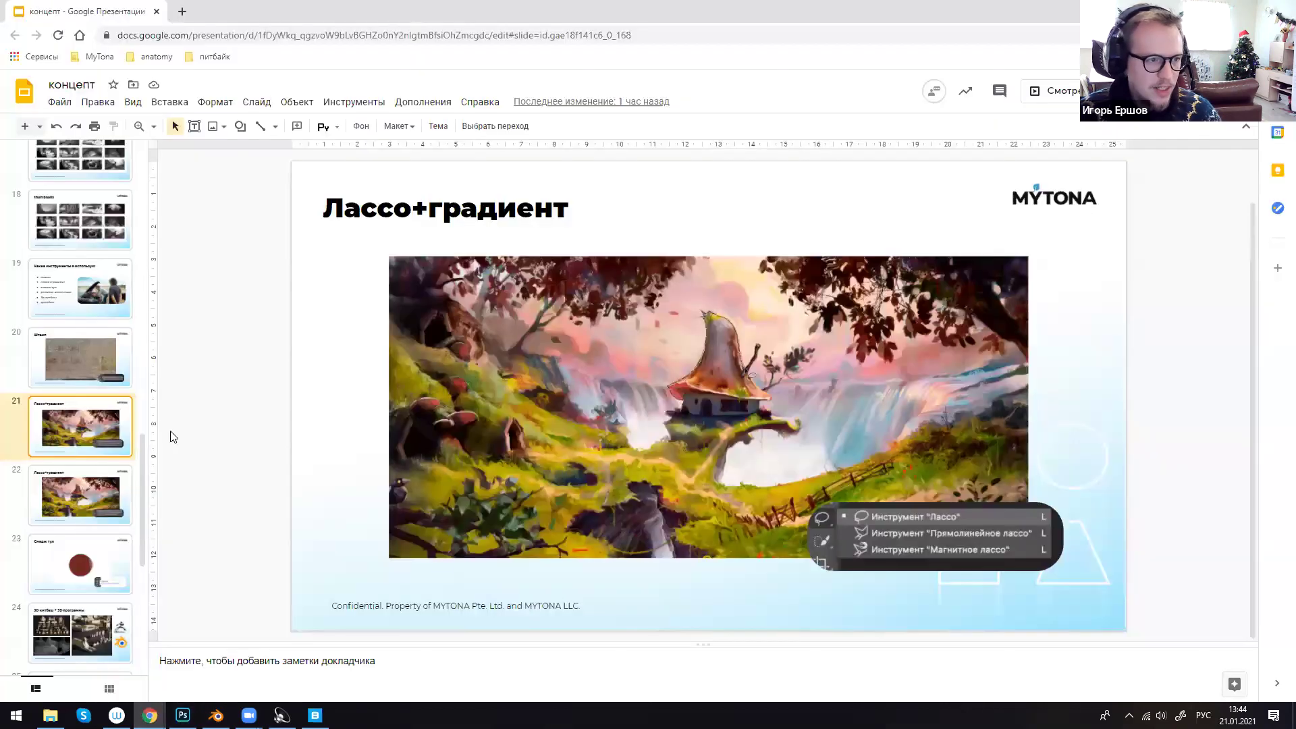
{"action": "scroll", "coordinate": [90, 484], "scroll_direction": "down", "scroll_amount": 6}
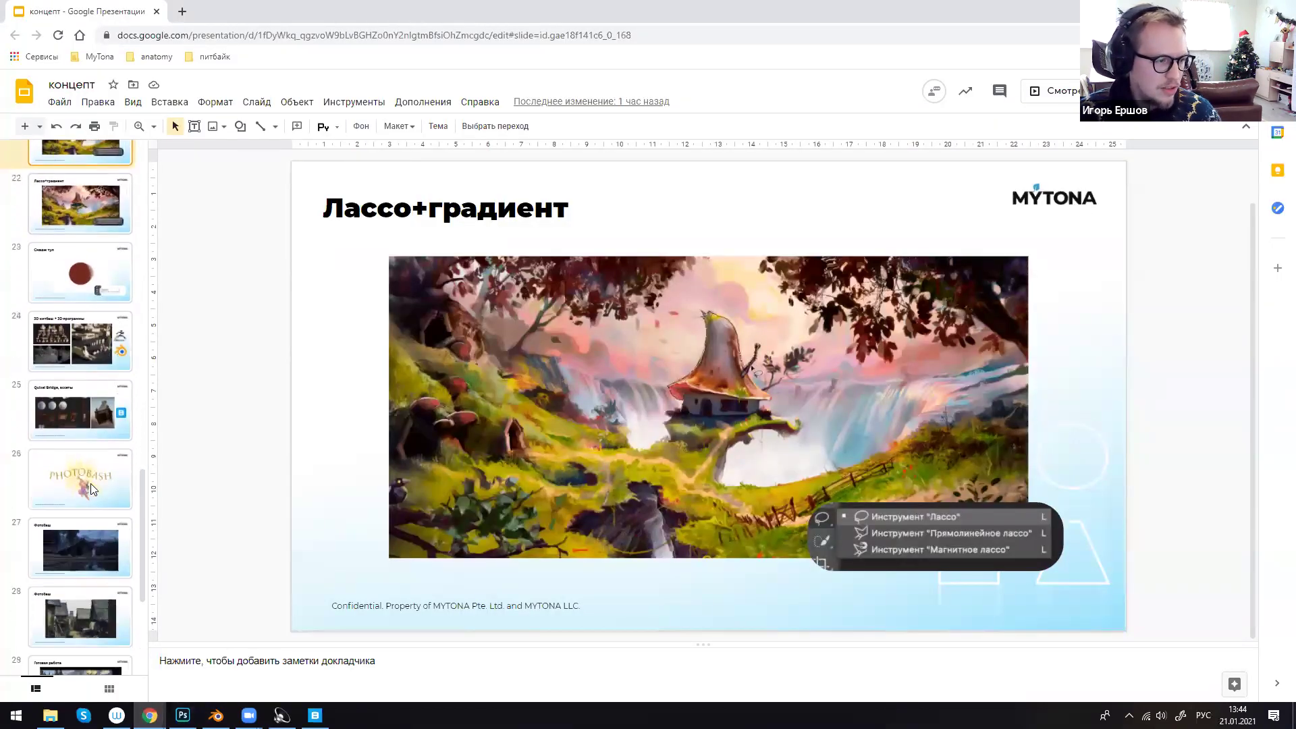
{"action": "scroll", "coordinate": [83, 474], "scroll_direction": "up", "scroll_amount": 6}
{"action": "scroll", "coordinate": [82, 474], "scroll_direction": "up", "scroll_amount": 7}
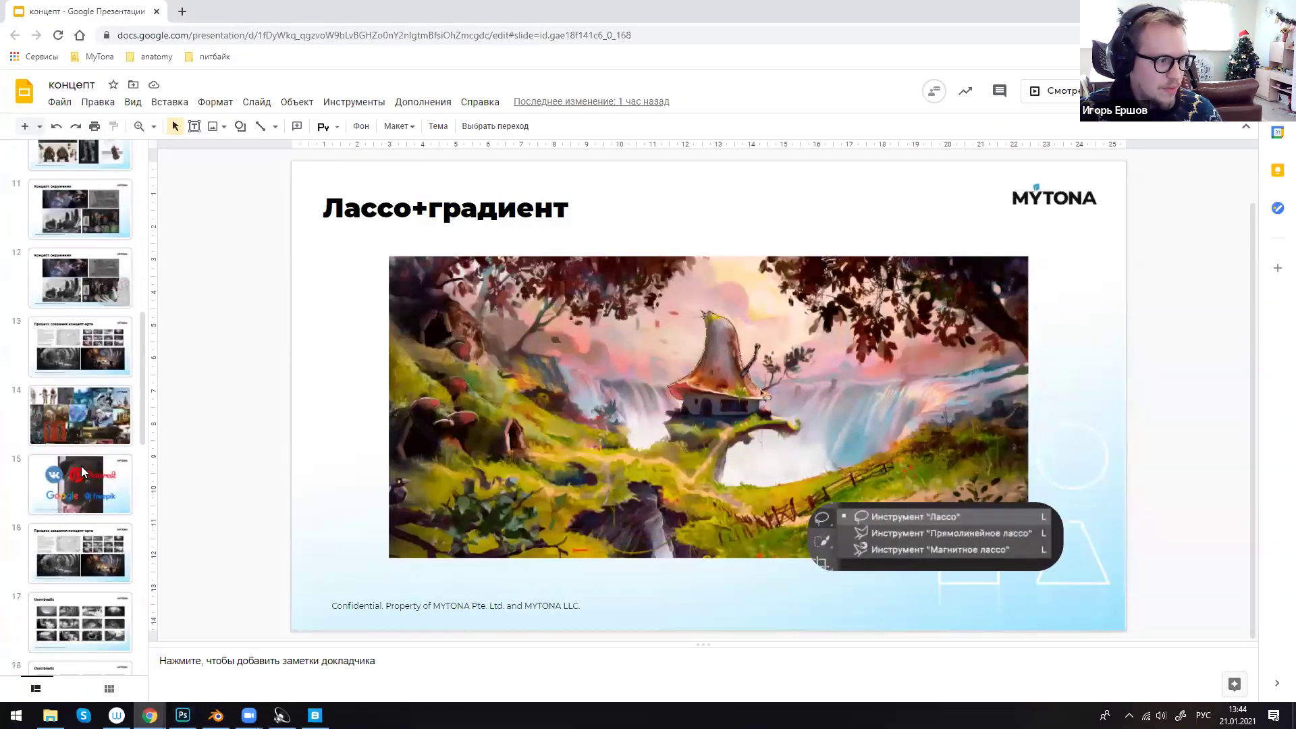
{"action": "left_click", "coordinate": [82, 550]}
{"action": "left_click", "coordinate": [88, 390]}
{"action": "left_click", "coordinate": [89, 355]}
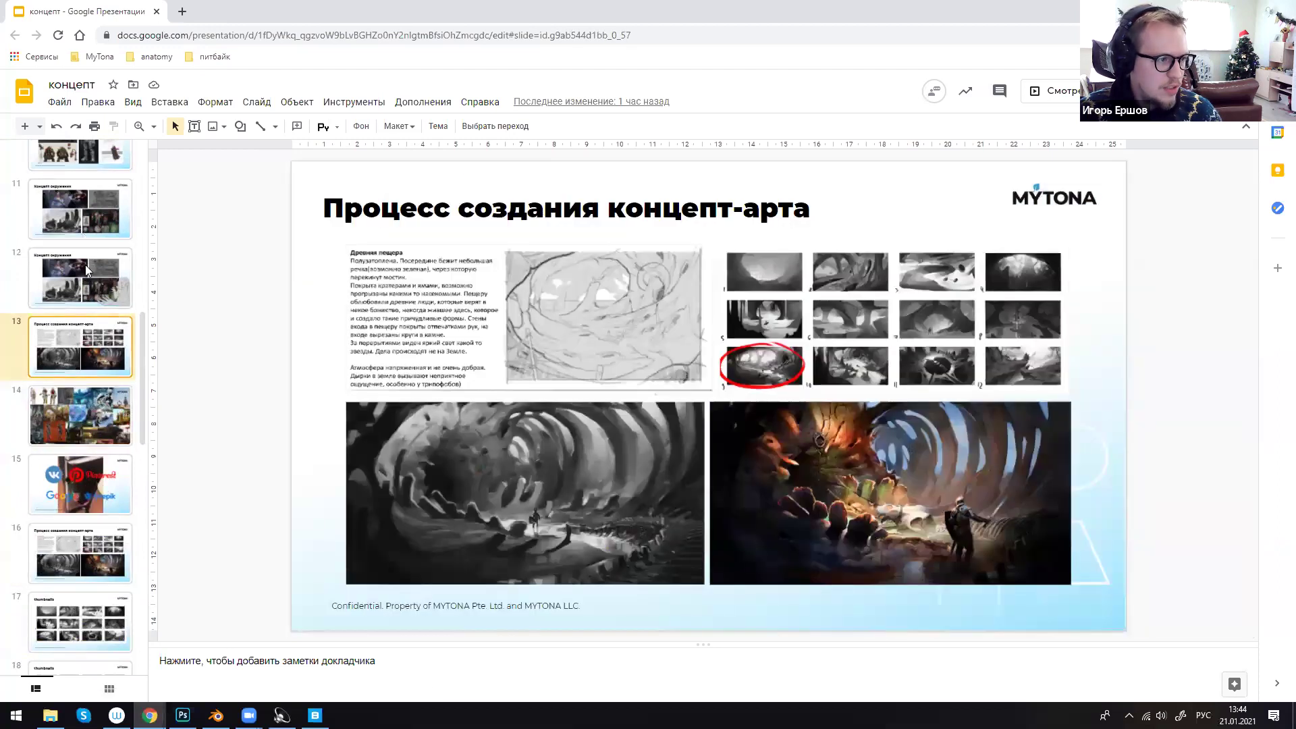
{"action": "left_click", "coordinate": [86, 287]}
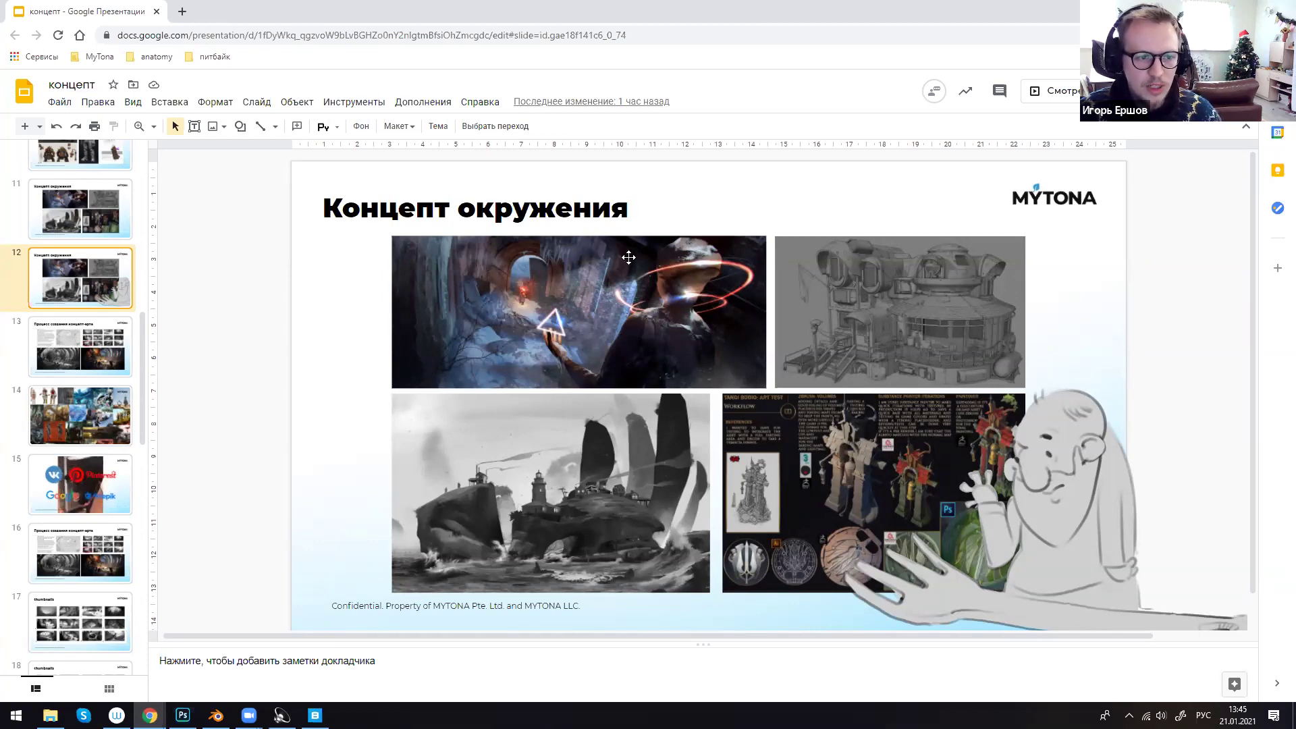
- Switch to Quixel Bridge, browse the trending and latest assets, and return to the presentation
{"action": "left_click", "coordinate": [315, 715]}
{"action": "scroll", "coordinate": [568, 513], "scroll_direction": "down", "scroll_amount": 5}
{"action": "scroll", "coordinate": [574, 496], "scroll_direction": "up", "scroll_amount": 5}
{"action": "scroll", "coordinate": [494, 216], "scroll_direction": "up", "scroll_amount": 3}
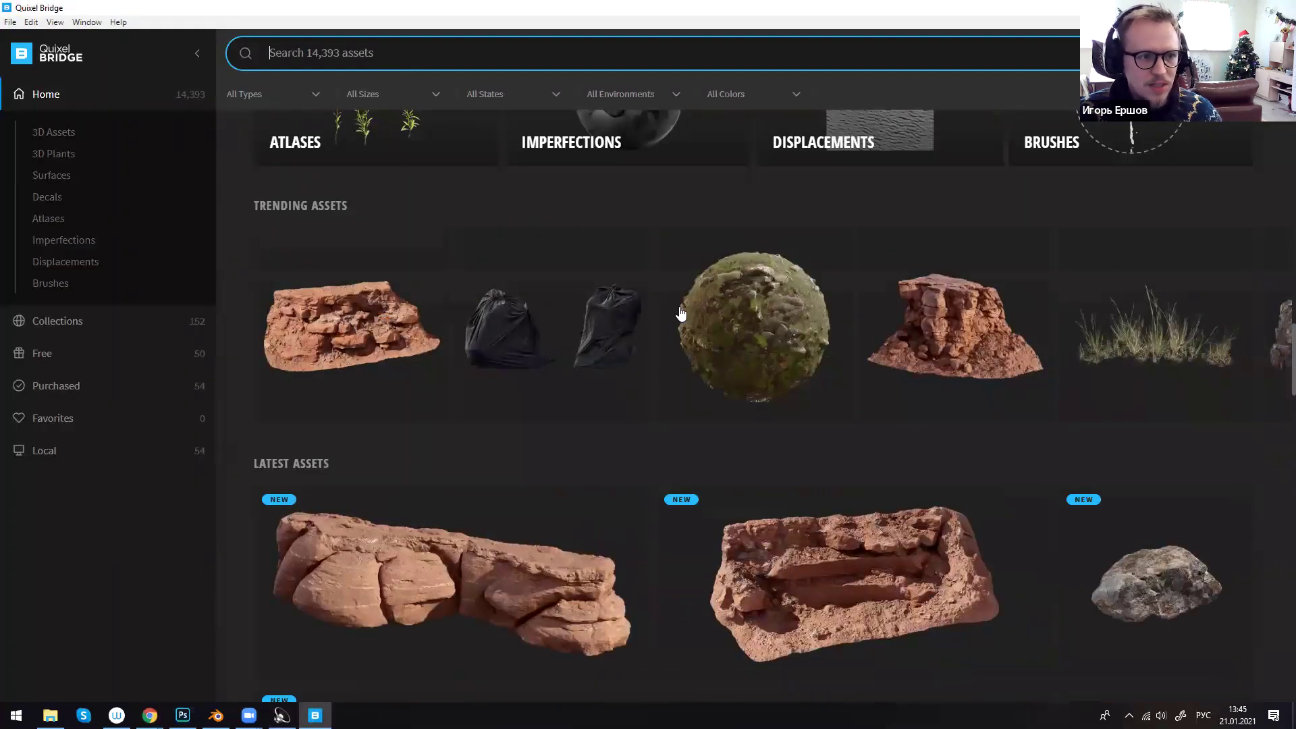
{"action": "scroll", "coordinate": [844, 466], "scroll_direction": "up", "scroll_amount": 1}
{"action": "scroll", "coordinate": [773, 471], "scroll_direction": "down", "scroll_amount": 10}
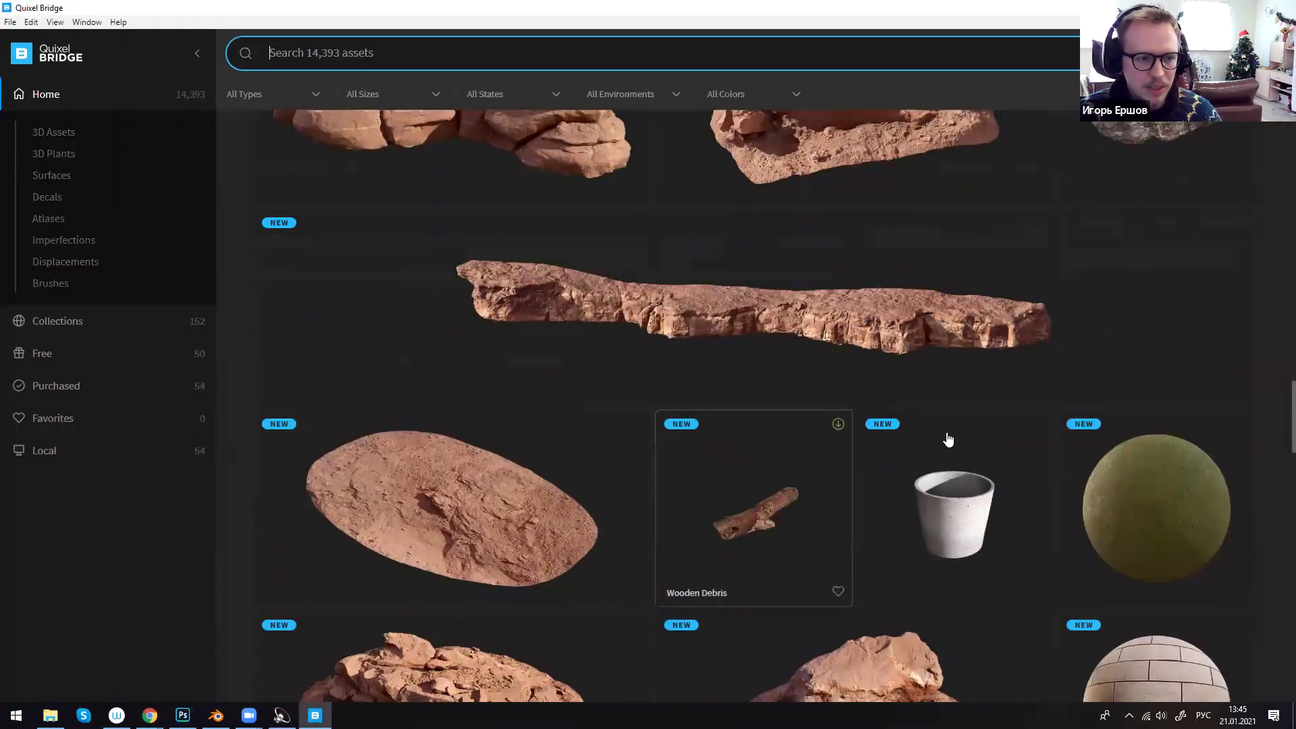
{"action": "key", "text": "alt+Tab"}
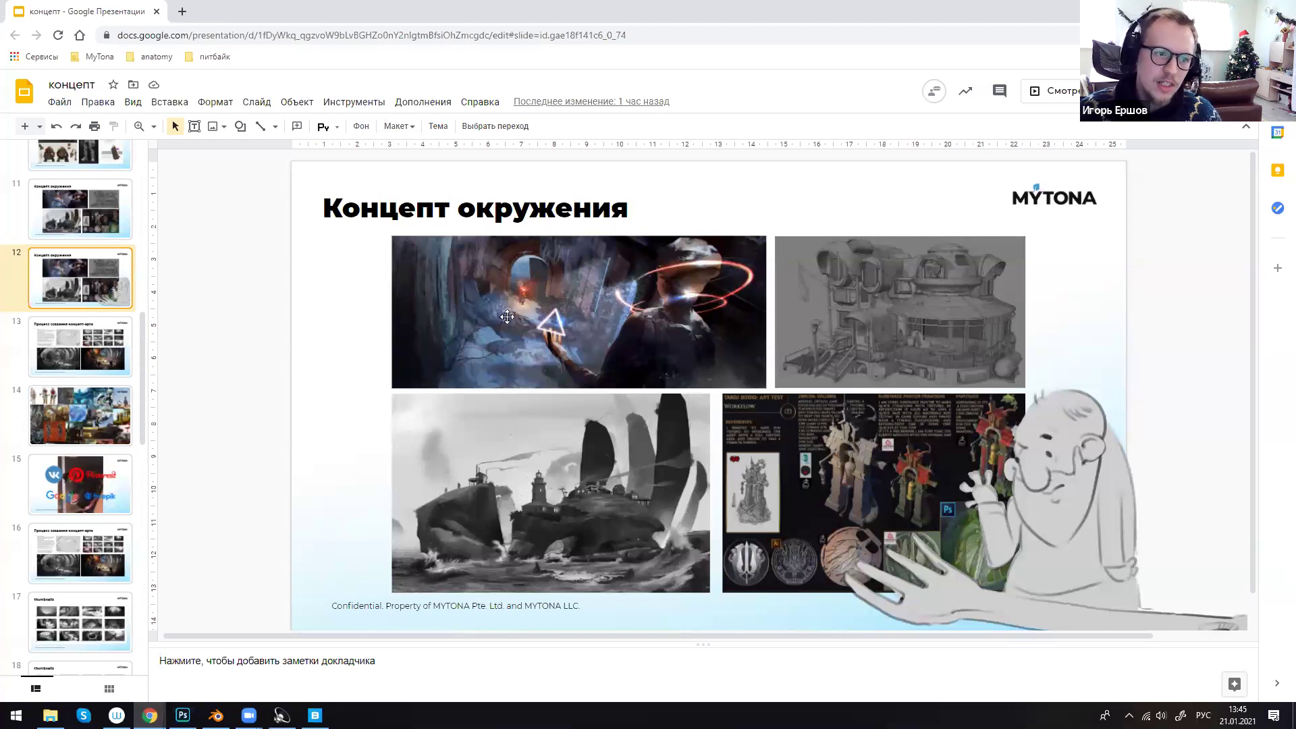
- Switch back to Blender and set the imported wall's origin to its geometry
{"action": "key", "text": "alt+Tab"}
{"action": "key", "text": "alt+Tab"}
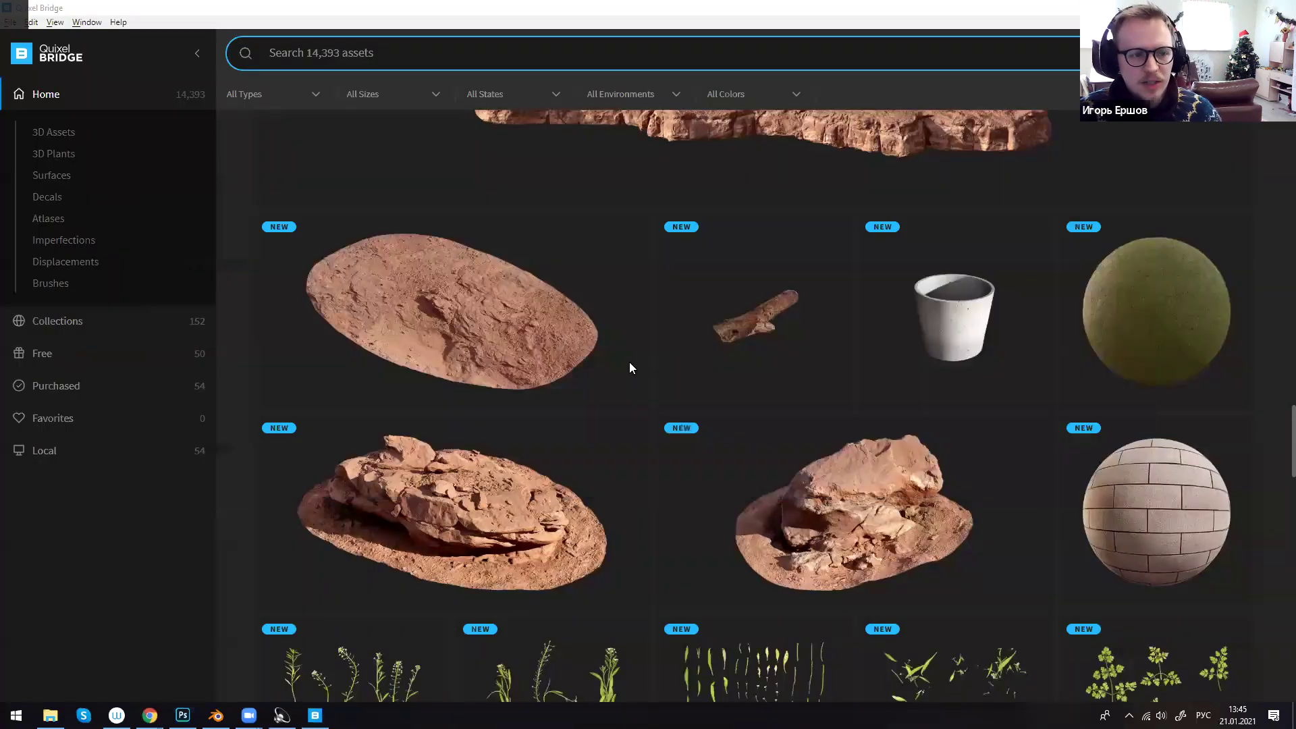
{"action": "right_click", "coordinate": [506, 328]}
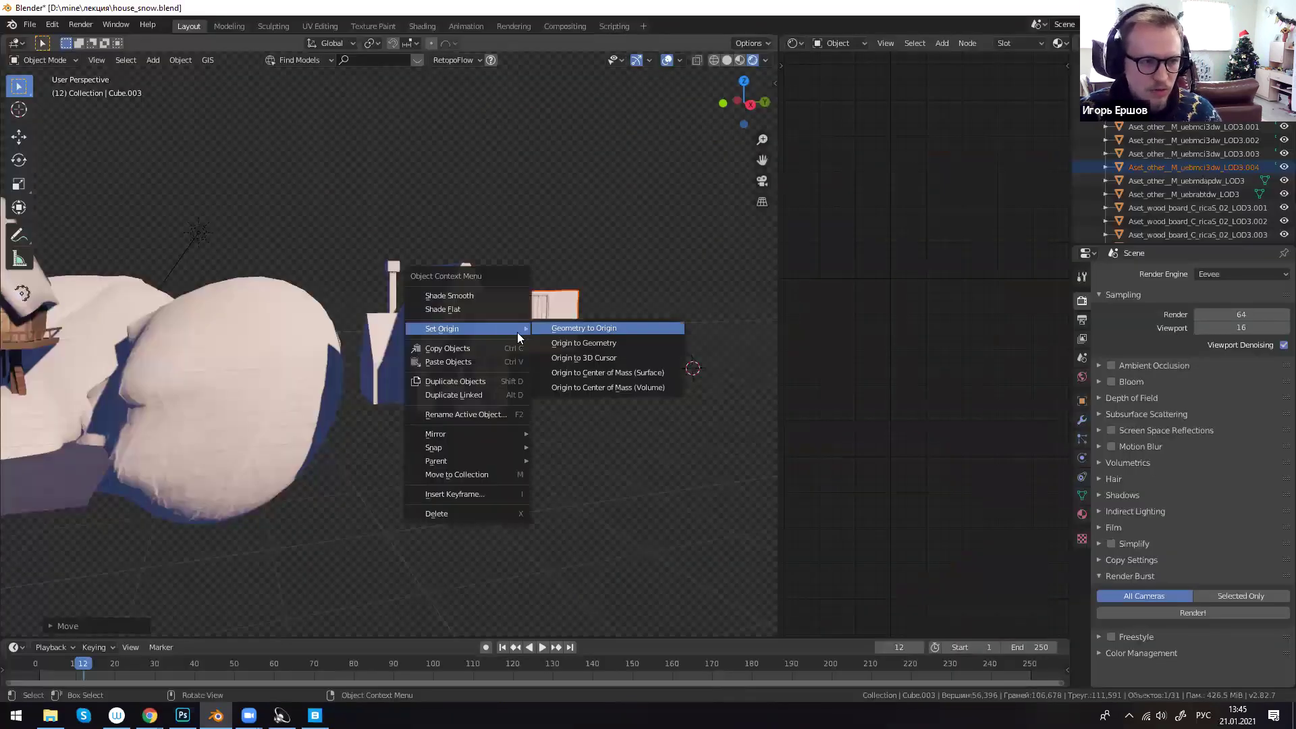
{"action": "mouse_move", "coordinate": [523, 331]}
{"action": "left_click", "coordinate": [568, 347]}
{"action": "scroll", "coordinate": [580, 420], "scroll_direction": "up", "scroll_amount": 2}
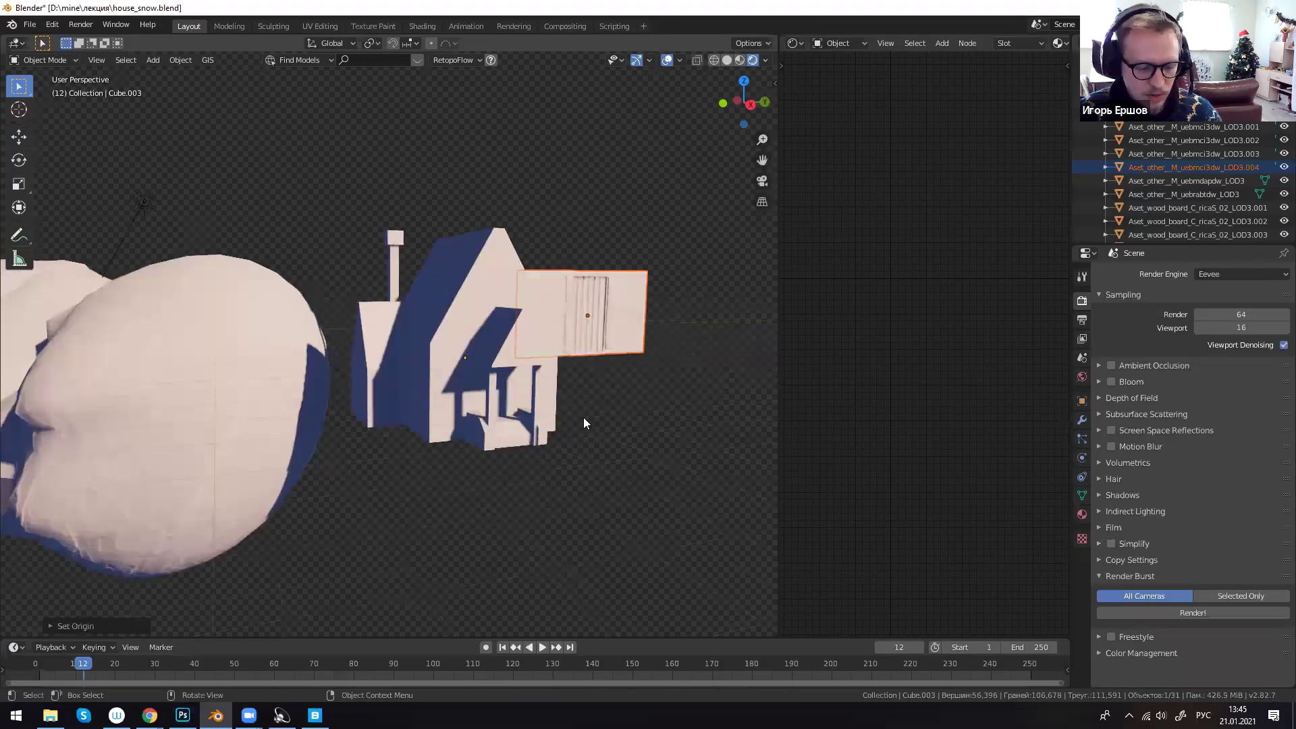
- Shift the wall along X, lower it along Z, and centre it on the house front along Y
{"action": "key", "text": "g"}
{"action": "key", "text": "x"}
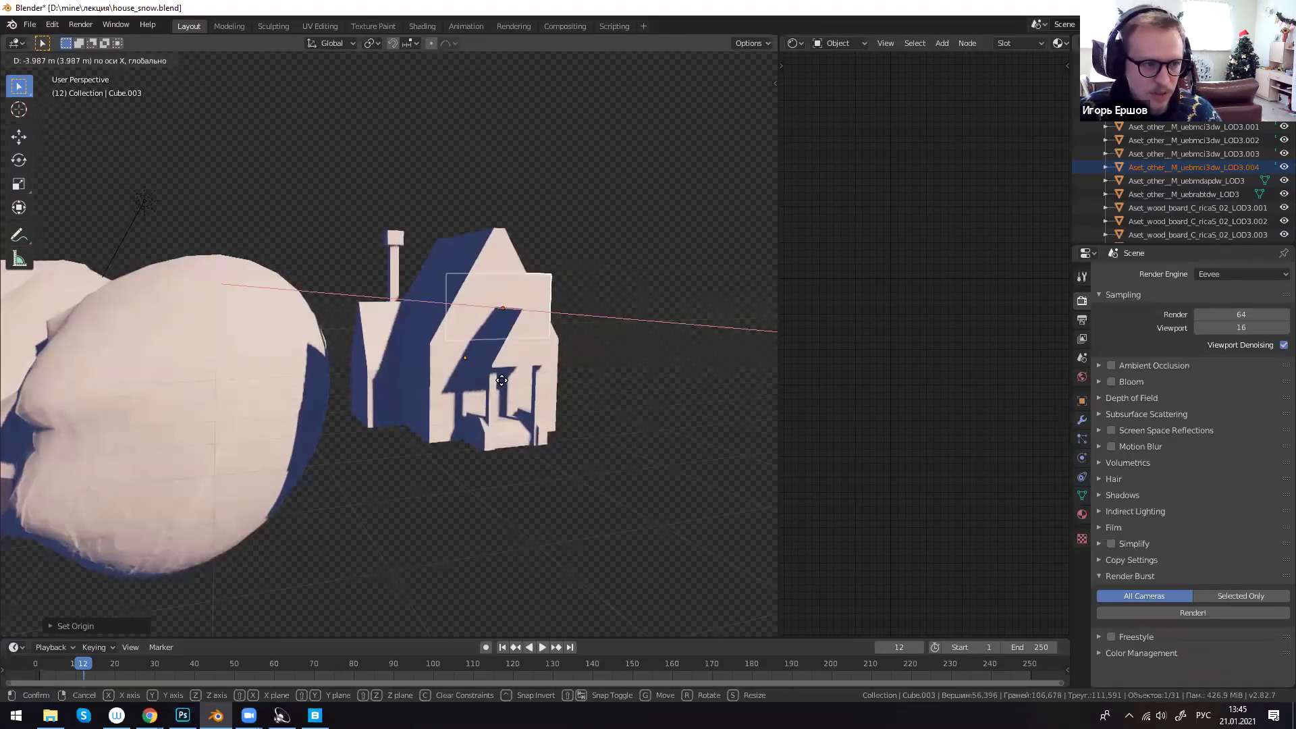
{"action": "key", "text": "z"}
{"action": "left_click", "coordinate": [552, 443]}
{"action": "scroll", "coordinate": [599, 446], "scroll_direction": "up", "scroll_amount": 2}
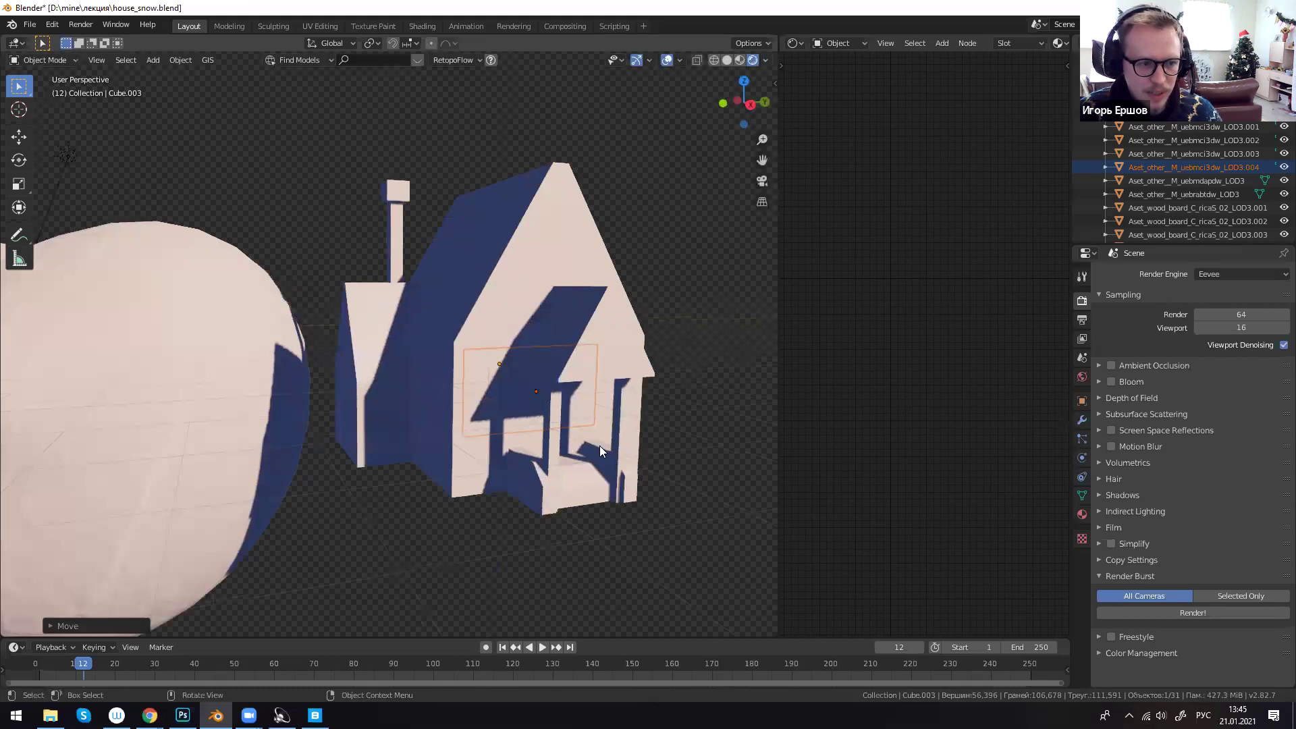
{"action": "middle_click_drag", "start_coordinate": [599, 446], "coordinate": [570, 441]}
{"action": "key", "text": "g"}
{"action": "key", "text": "y"}
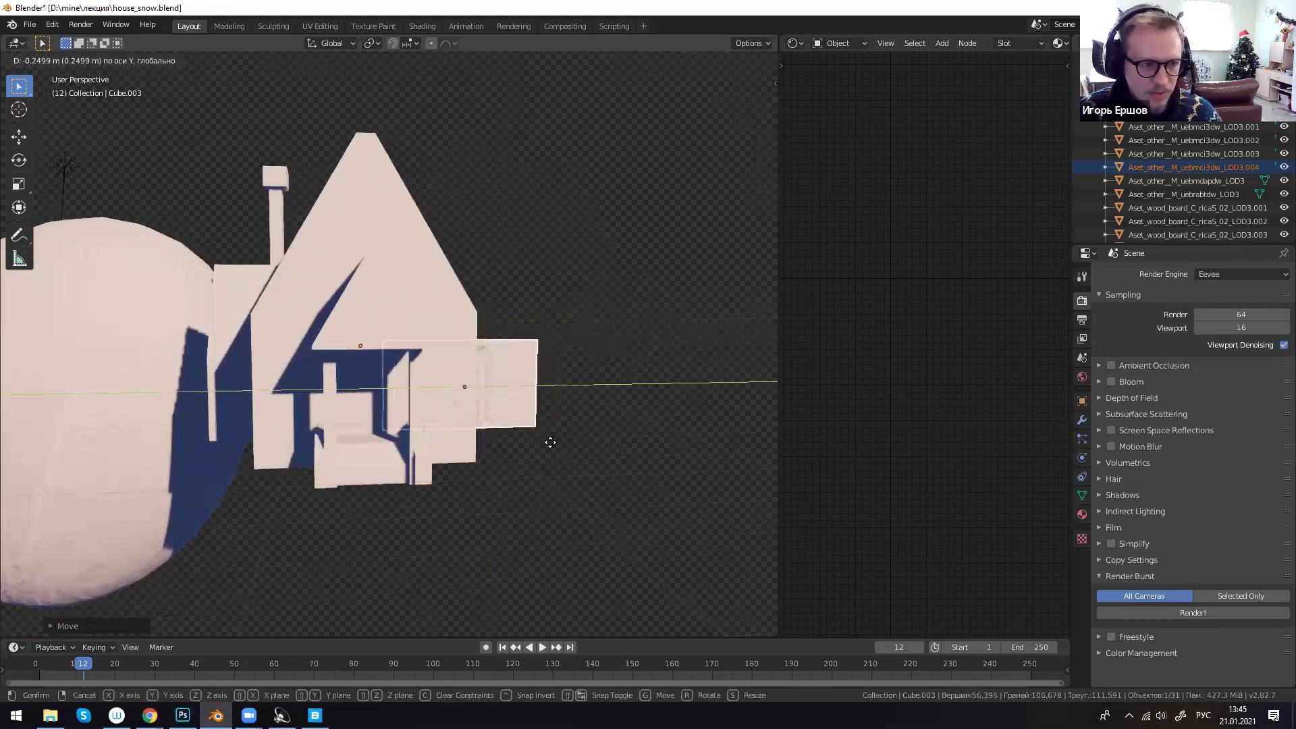
{"action": "left_click", "coordinate": [462, 451]}
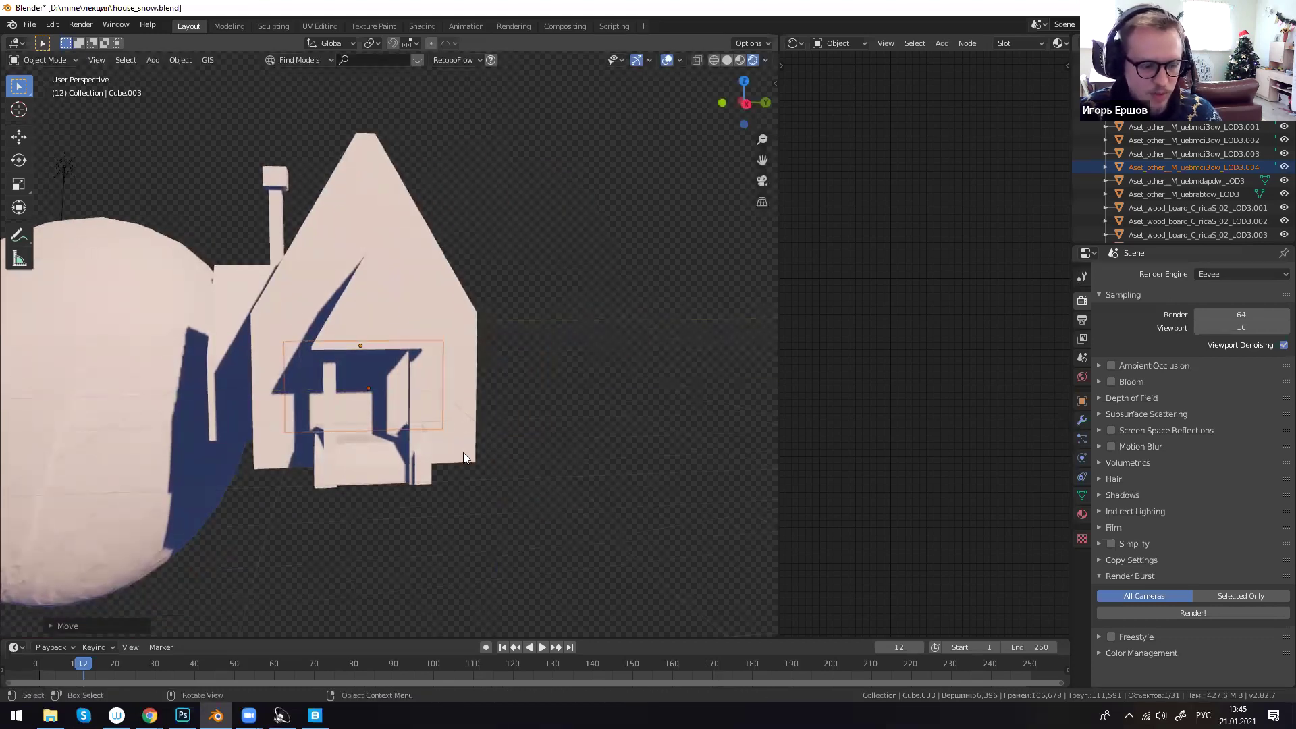
- Pull the wall forward along X until it stands in front of the house's front facade
{"action": "key", "text": "g"}
{"action": "key", "text": "y"}
{"action": "key", "text": "x"}
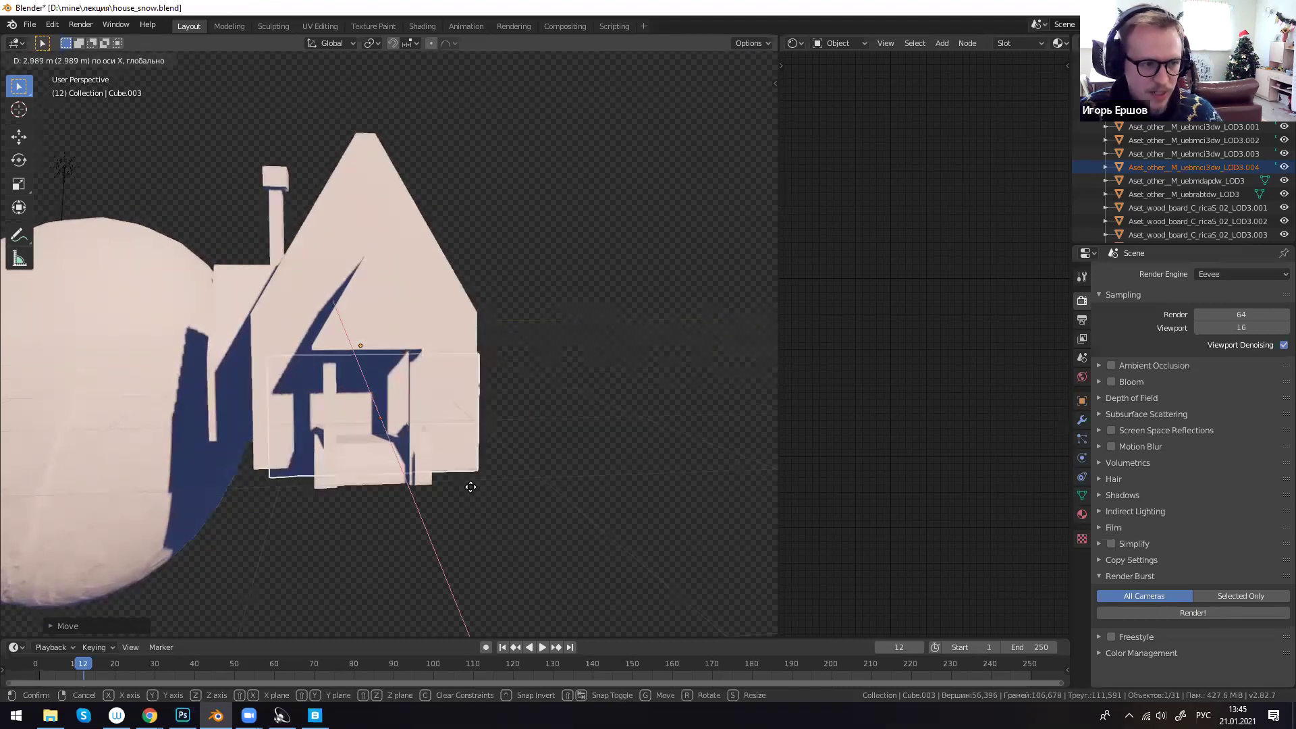
{"action": "left_click", "coordinate": [451, 463]}
{"action": "scroll", "coordinate": [512, 463], "scroll_direction": "up", "scroll_amount": 5}
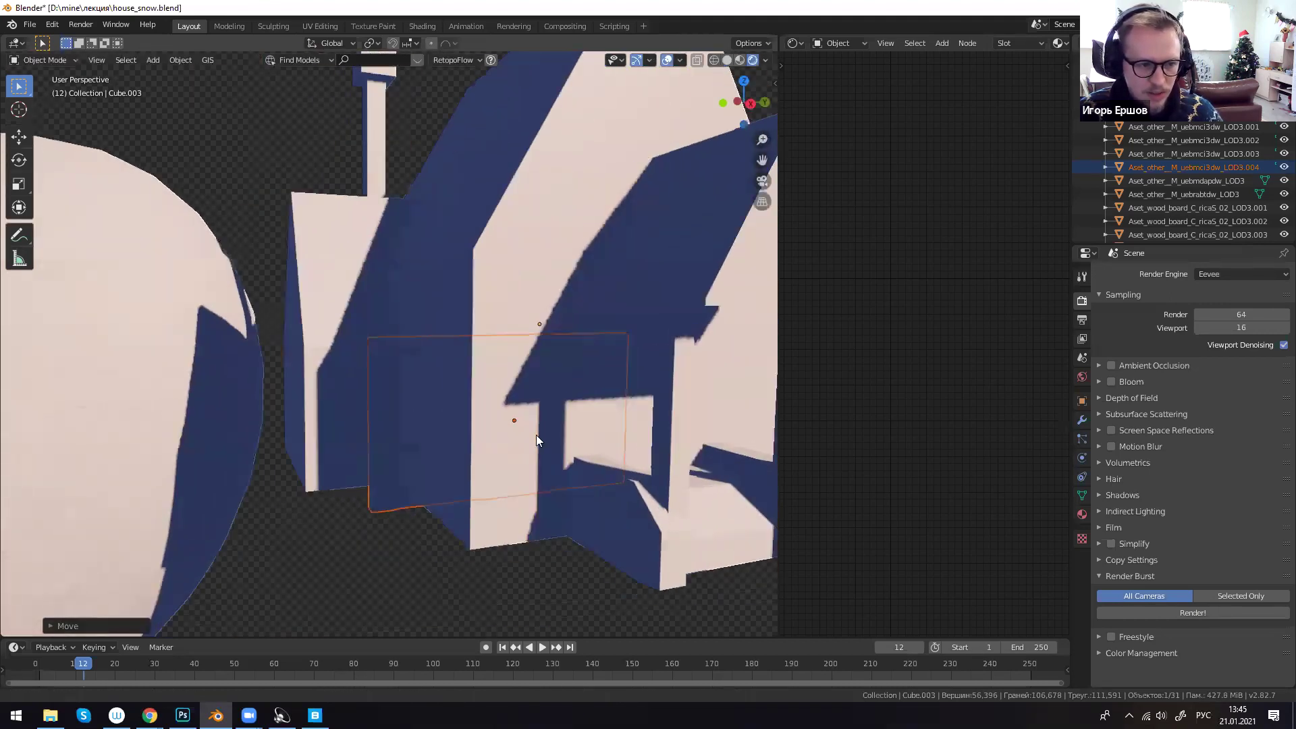
{"action": "scroll", "coordinate": [536, 439], "scroll_direction": "down", "scroll_amount": 2}
{"action": "key", "text": "g"}
{"action": "key", "text": "x"}
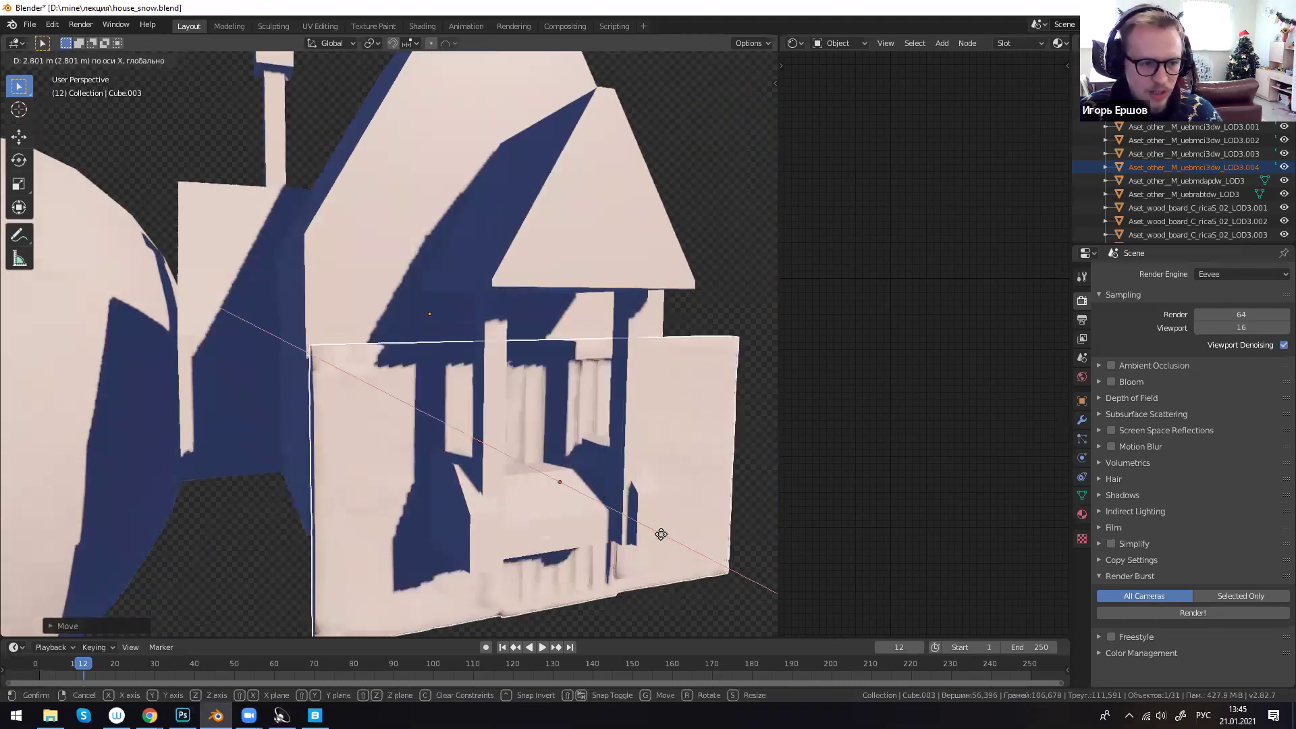
{"action": "left_click", "coordinate": [645, 517]}
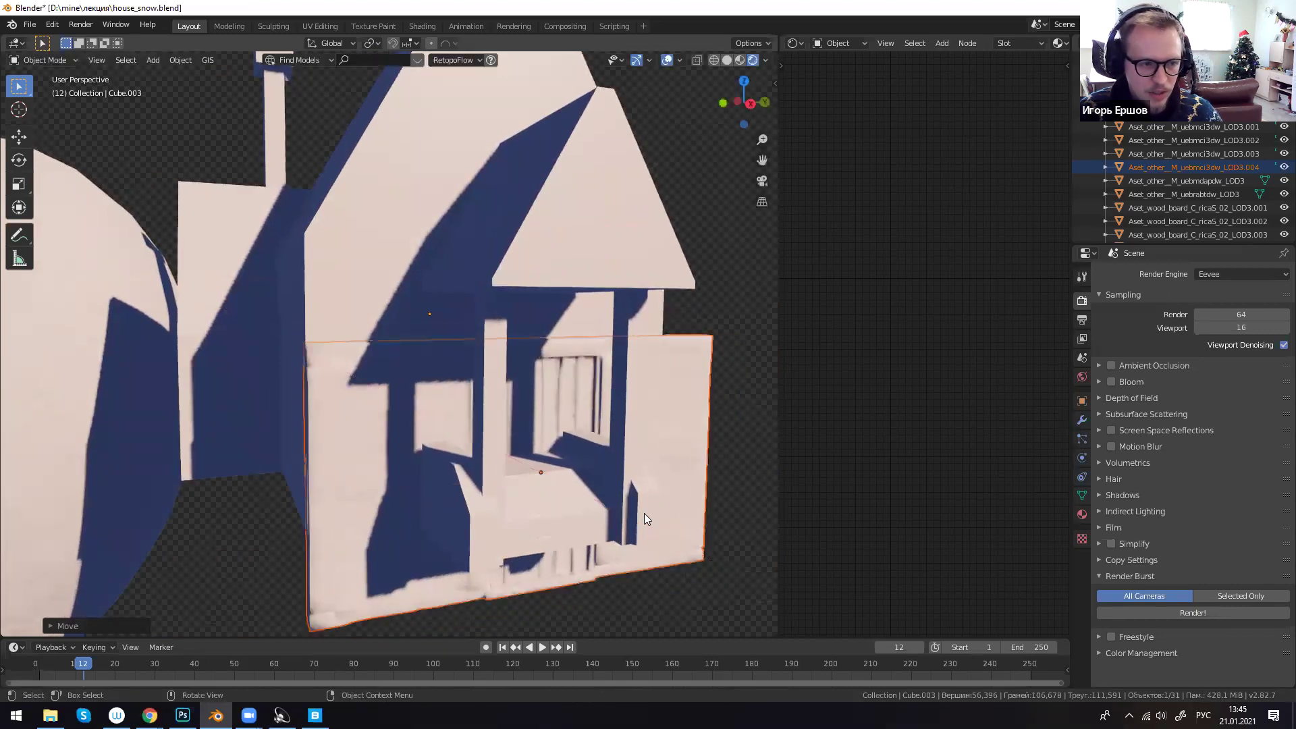
- Scale the wall down, adjust its depth along X, and raise it along Z to fit under the porch roof
{"action": "key", "text": "s"}
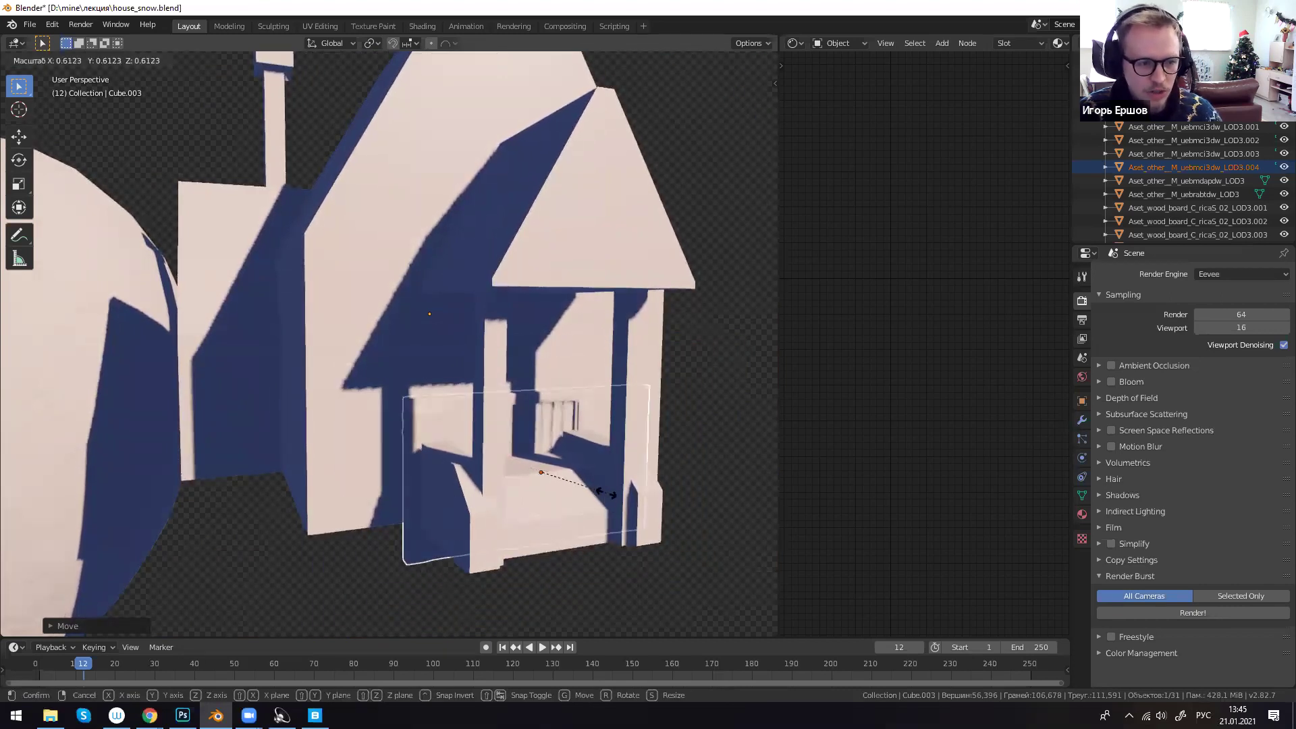
{"action": "left_click", "coordinate": [589, 558]}
{"action": "key", "text": "g"}
{"action": "key", "text": "y"}
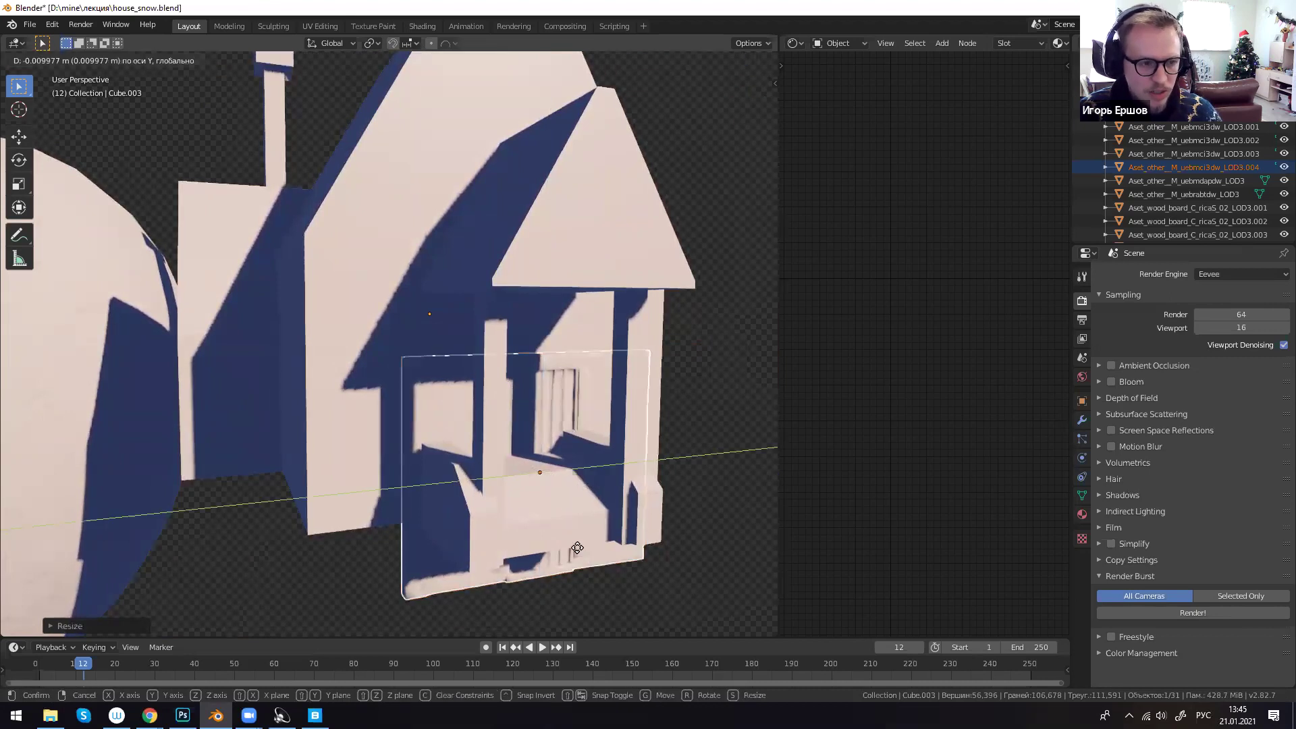
{"action": "key", "text": "x"}
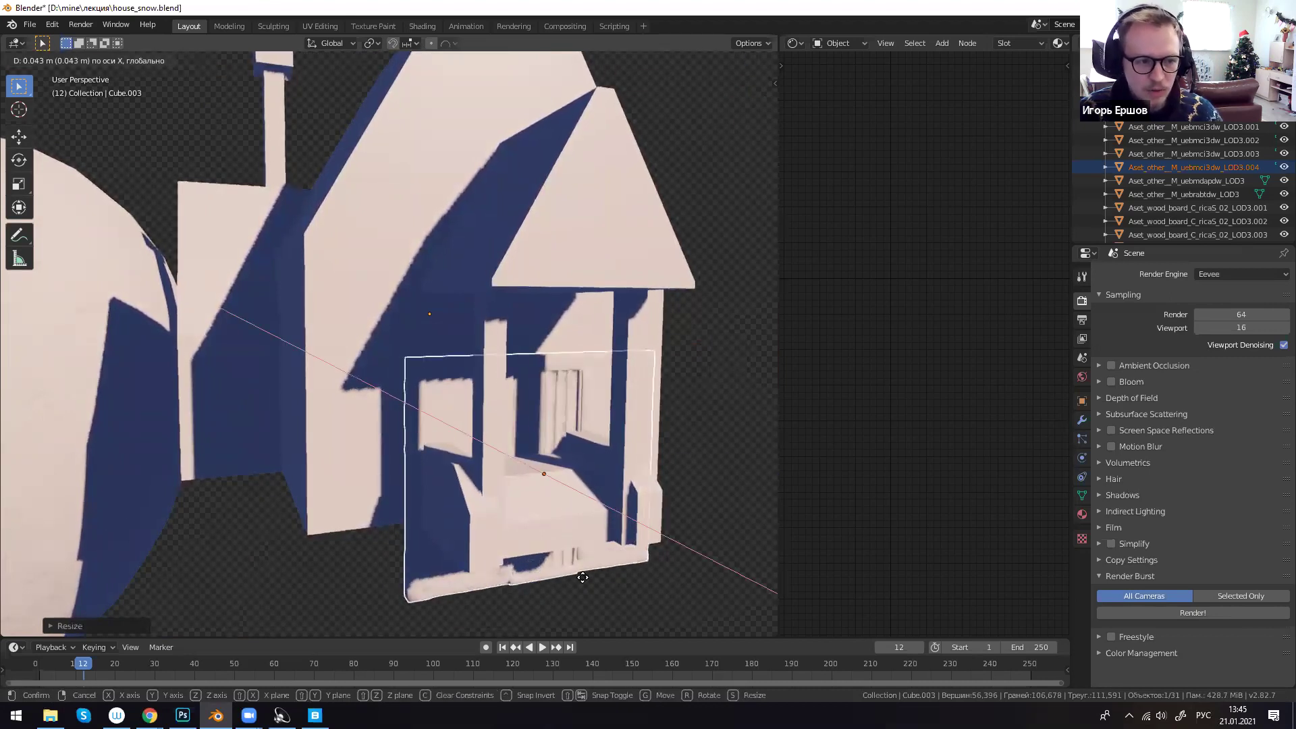
{"action": "left_click", "coordinate": [585, 578]}
{"action": "key", "text": "g"}
{"action": "key", "text": "z"}
{"action": "left_click", "coordinate": [568, 492]}
- Switch to Solid shading and the right orthographic view, and align the wall with the house front along Y and Z
{"action": "key", "text": "z"}
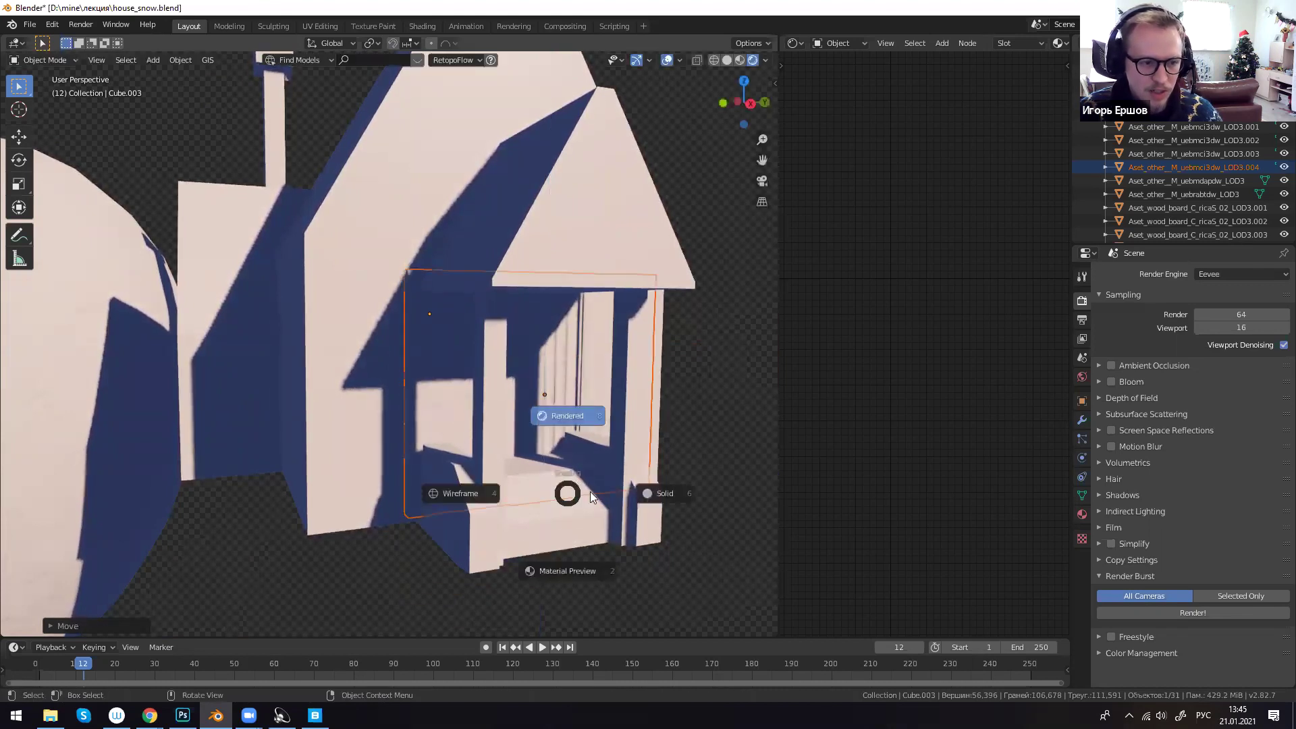
{"action": "left_click", "coordinate": [646, 500]}
{"action": "middle_click_drag", "start_coordinate": [494, 412], "coordinate": [688, 477]}
{"action": "key", "text": "KP_5"}
{"action": "key", "text": "KP_3"}
{"action": "scroll", "coordinate": [543, 451], "scroll_direction": "up", "scroll_amount": 3}
{"action": "scroll", "coordinate": [390, 398], "scroll_direction": "up", "scroll_amount": 3}
{"action": "middle_click_drag", "start_coordinate": [444, 407], "coordinate": [478, 432], "text": "shift"}
{"action": "key", "text": "g"}
{"action": "key", "text": "y"}
{"action": "left_click", "coordinate": [426, 455]}
{"action": "key", "text": "g"}
{"action": "key", "text": "z"}
{"action": "left_click", "coordinate": [430, 440]}
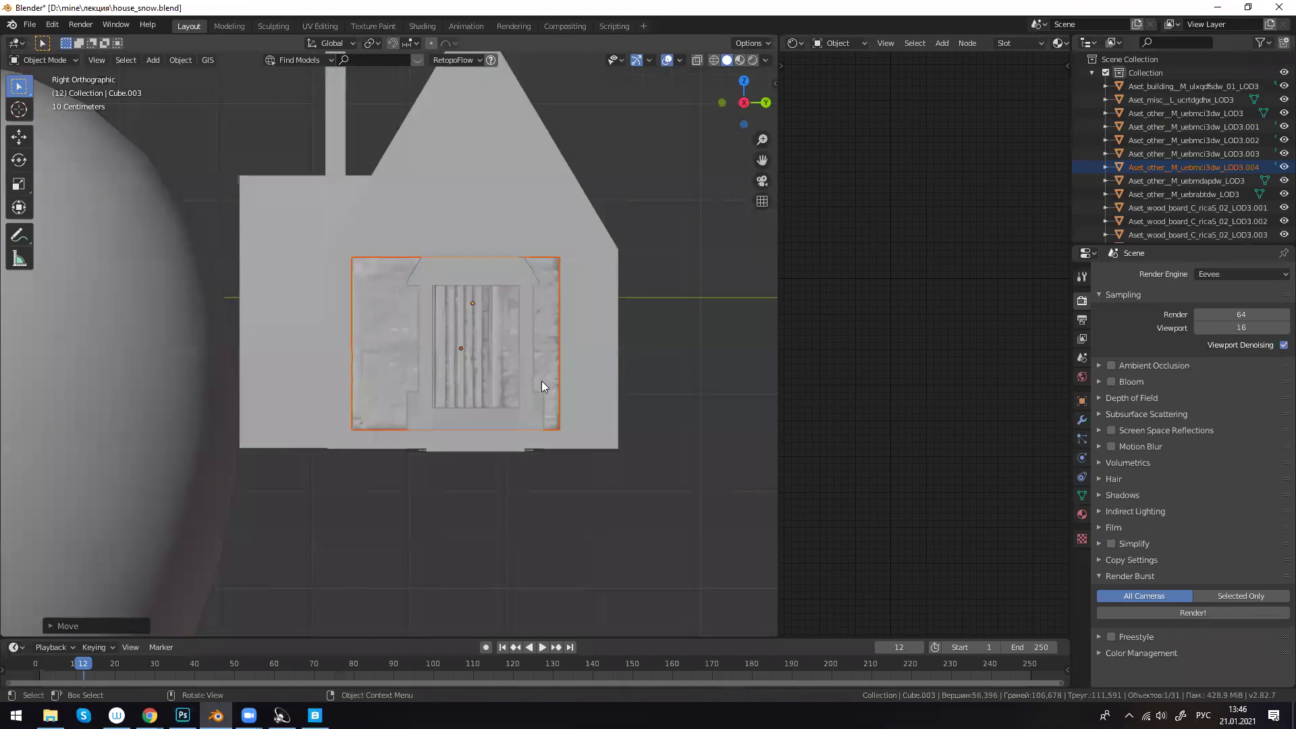
- Stretch the wall sideways so it covers most of the house front's width
{"action": "key", "text": "Tab"}
{"action": "key", "text": "Tab"}
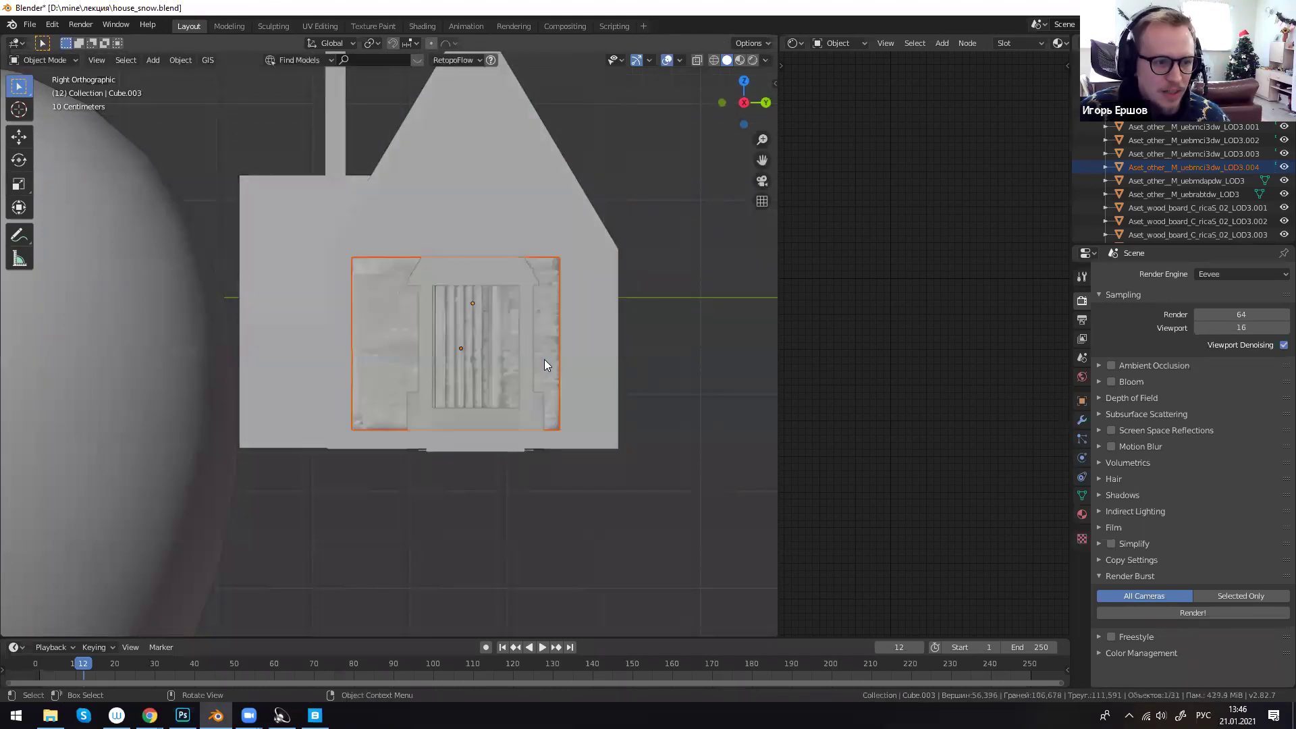
{"action": "key", "text": "s"}
{"action": "key", "text": "y"}
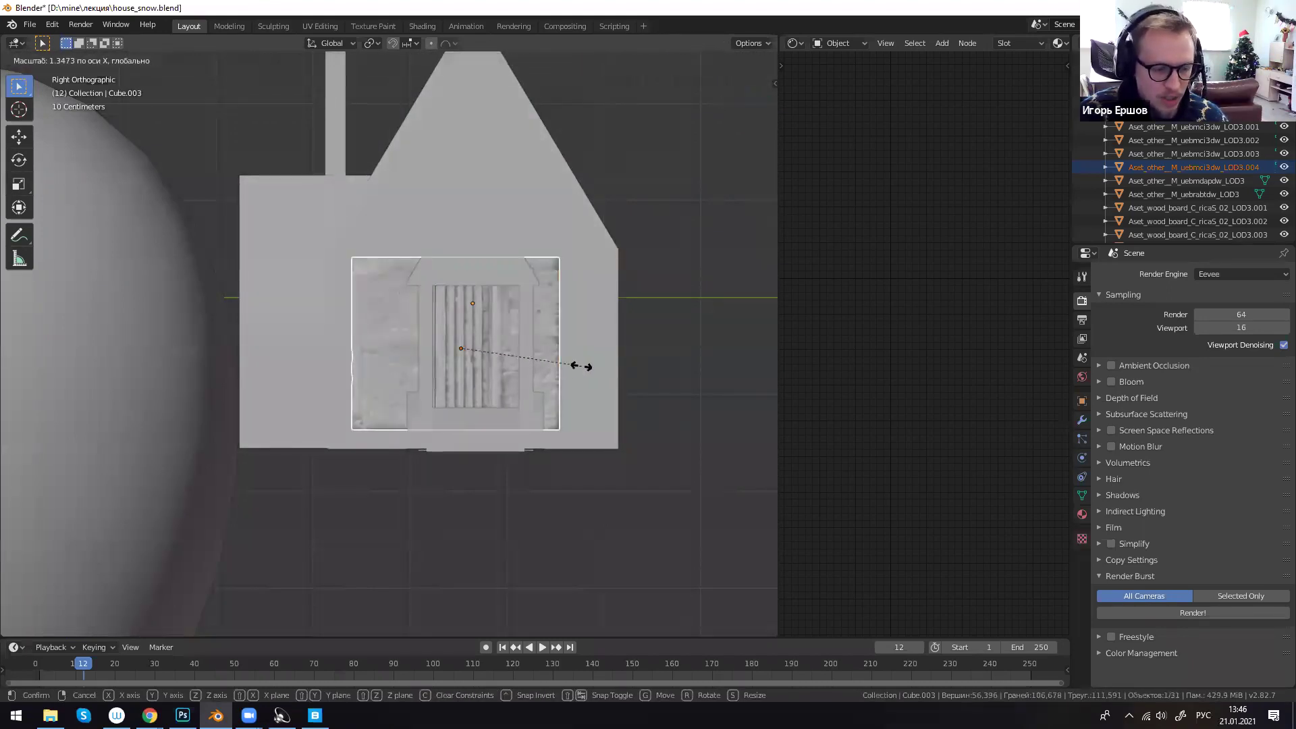
{"action": "left_click", "coordinate": [574, 368]}
- Switch the viewport to Material Preview and create a new material for the wall
{"action": "key", "text": "z"}
{"action": "left_click", "coordinate": [589, 444]}
{"action": "middle_click_drag", "start_coordinate": [564, 438], "coordinate": [358, 517]}
{"action": "scroll", "coordinate": [508, 450], "scroll_direction": "down", "scroll_amount": 7}
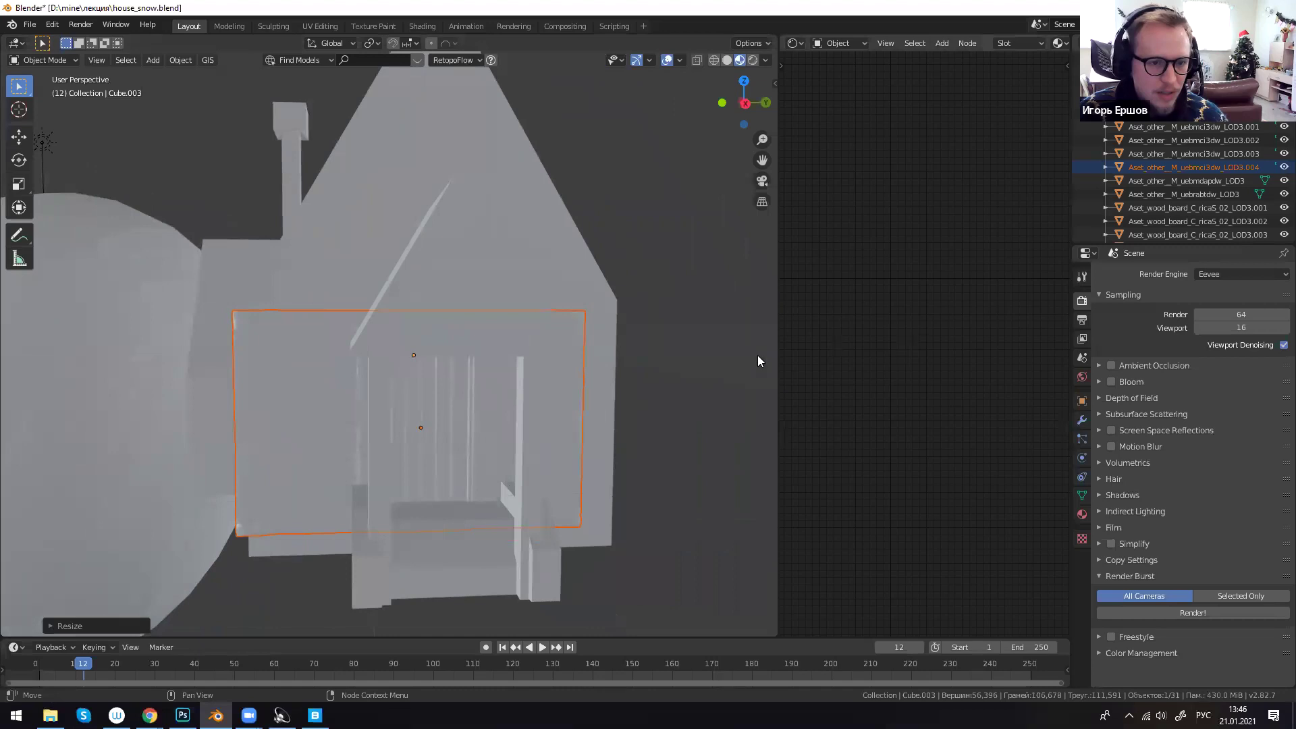
{"action": "left_click", "coordinate": [1082, 514]}
{"action": "left_click", "coordinate": [1245, 331]}
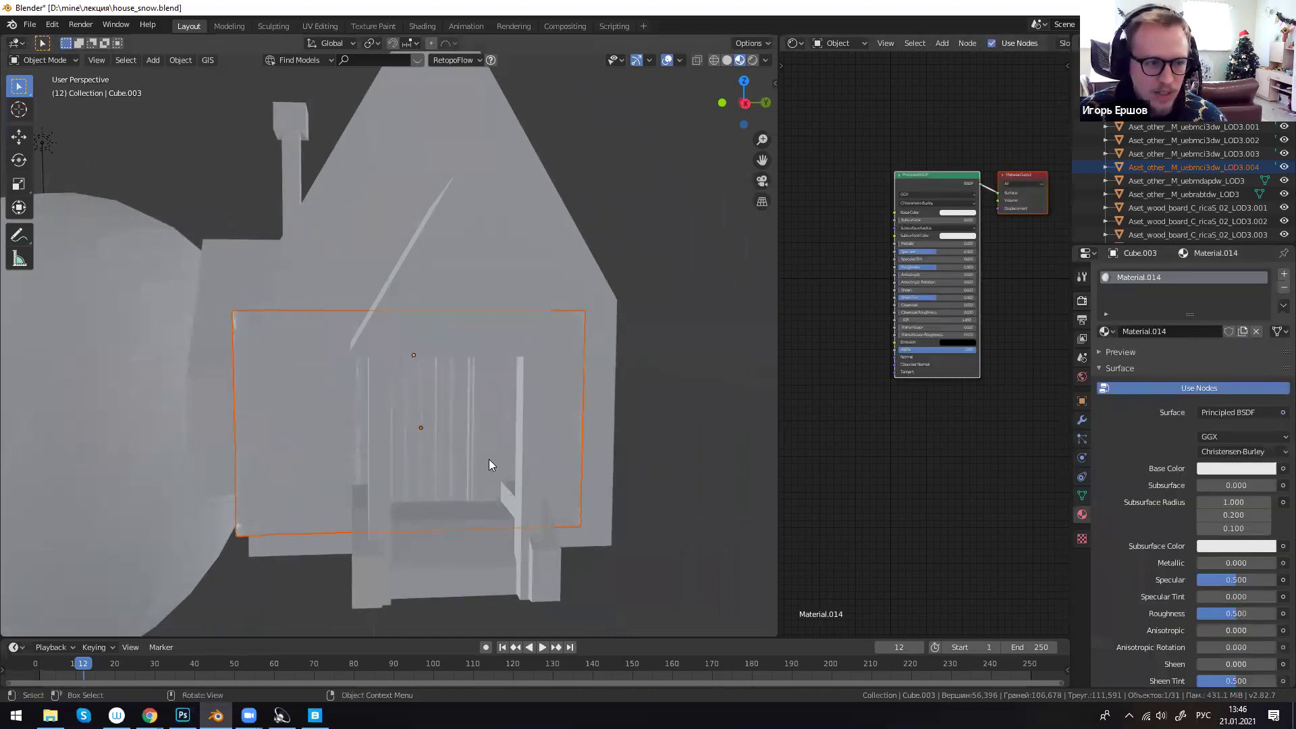
- Open the Thumbs folder of the "house wall bricks door" asset in File Explorer and go into its texture subfolder
{"action": "left_click", "coordinate": [50, 715]}
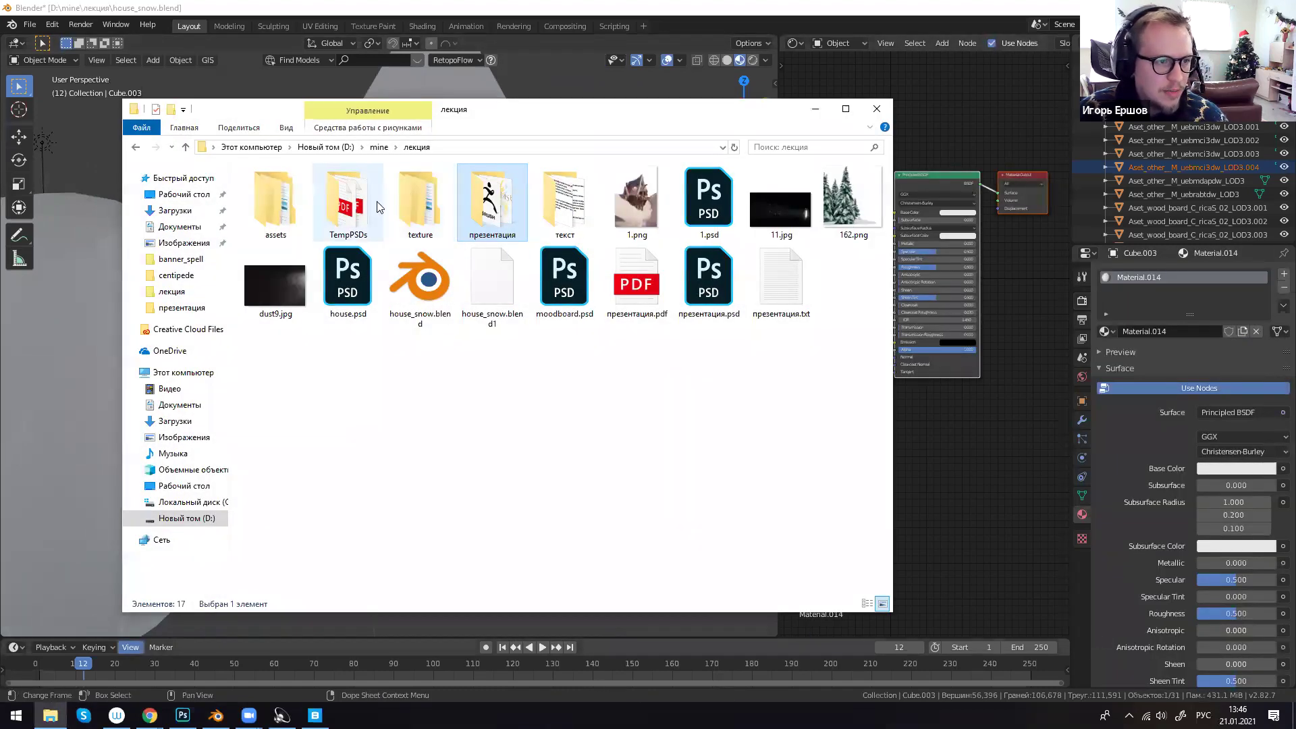
{"action": "left_click", "coordinate": [416, 202]}
{"action": "double_click", "coordinate": [275, 201]}
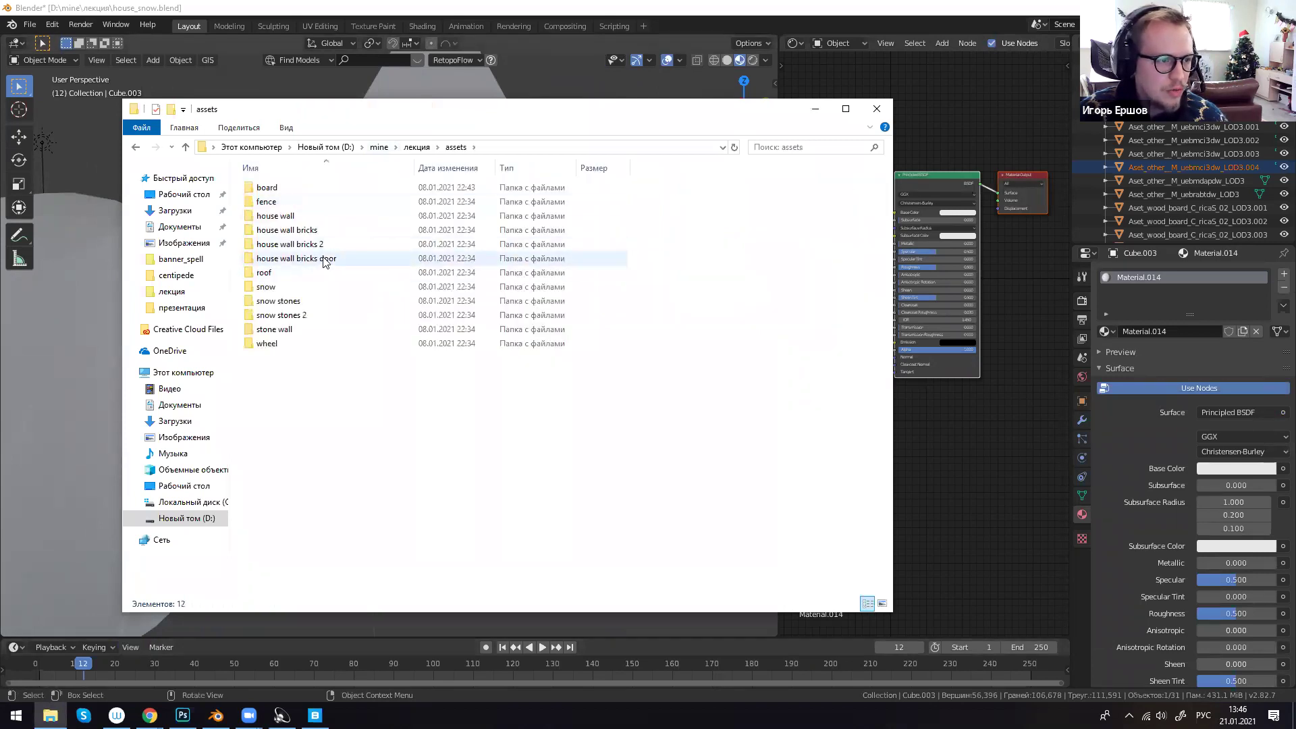
{"action": "double_click", "coordinate": [329, 262]}
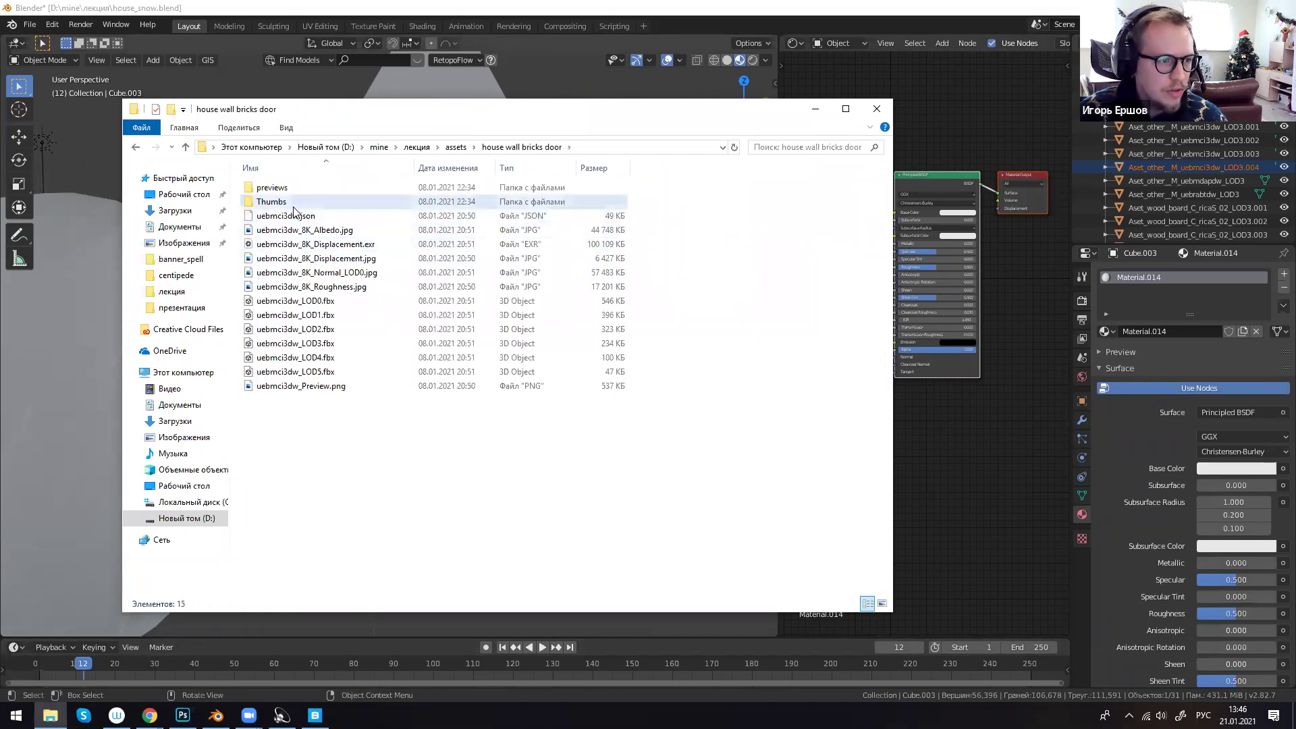
{"action": "double_click", "coordinate": [295, 201]}
{"action": "double_click", "coordinate": [297, 194]}
- Add three of the asset's texture images to the wall material's node graph and spread the image nodes around the Principled BSDF
{"action": "left_click_drag", "start_coordinate": [278, 204], "coordinate": [982, 152]}
{"action": "left_click", "coordinate": [448, 193]}
{"action": "left_click_drag", "start_coordinate": [481, 251], "coordinate": [953, 469]}
{"action": "left_click_drag", "start_coordinate": [494, 206], "coordinate": [896, 430]}
{"action": "left_click", "coordinate": [988, 398]}
{"action": "middle_click_drag", "start_coordinate": [870, 248], "coordinate": [792, 262]}
{"action": "left_click_drag", "start_coordinate": [925, 121], "coordinate": [939, 73]}
{"action": "middle_click_drag", "start_coordinate": [937, 254], "coordinate": [1006, 216]}
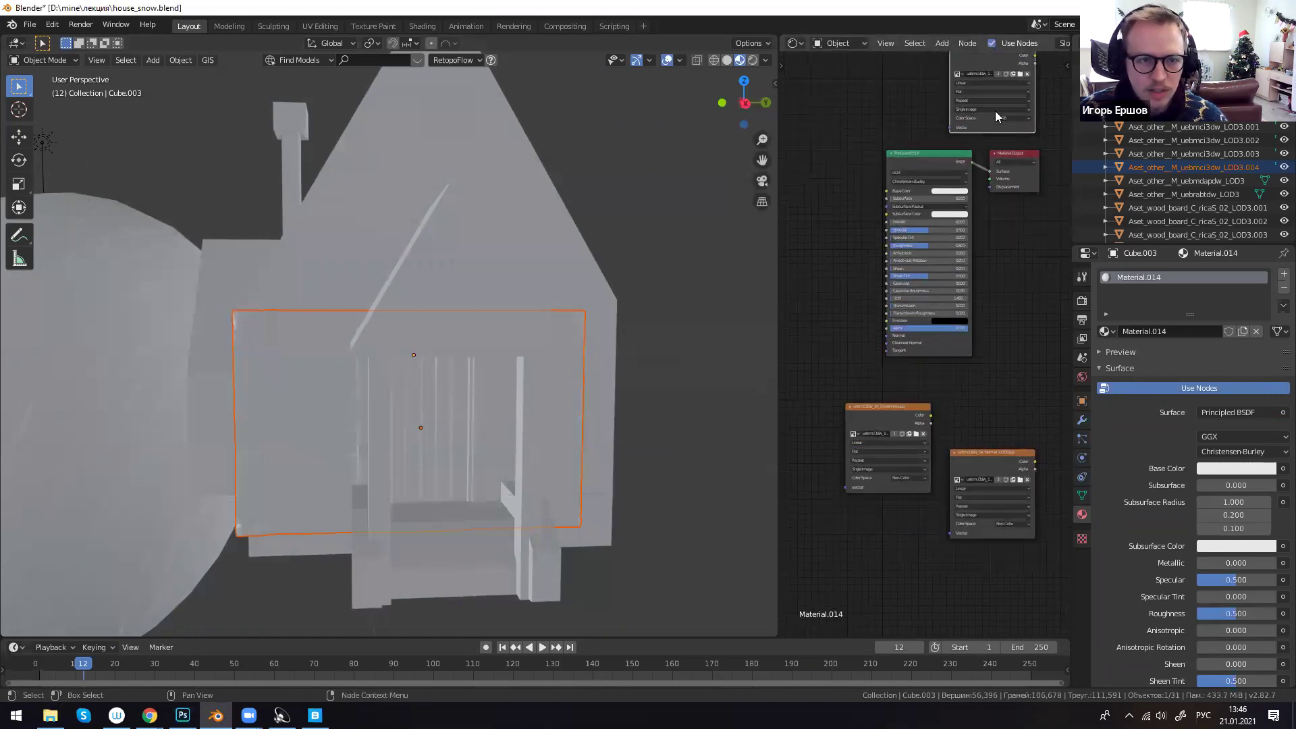
{"action": "middle_click_drag", "start_coordinate": [991, 58], "coordinate": [1005, 94]}
{"action": "left_click_drag", "start_coordinate": [1004, 85], "coordinate": [897, 224]}
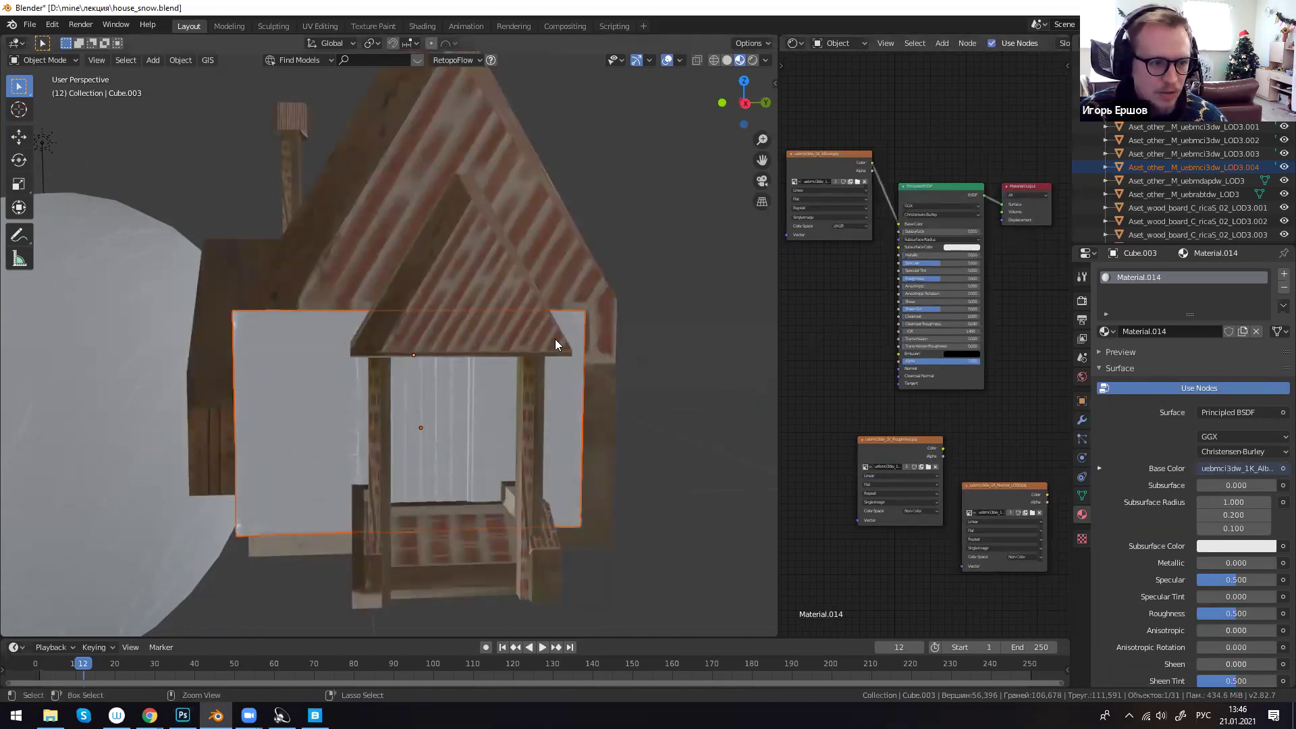
{"action": "key", "text": "ctrl+z"}
- Create a new material for the imported brick-and-door wall and add three of the asset's texture images to its node graph
{"action": "left_click", "coordinate": [551, 382]}
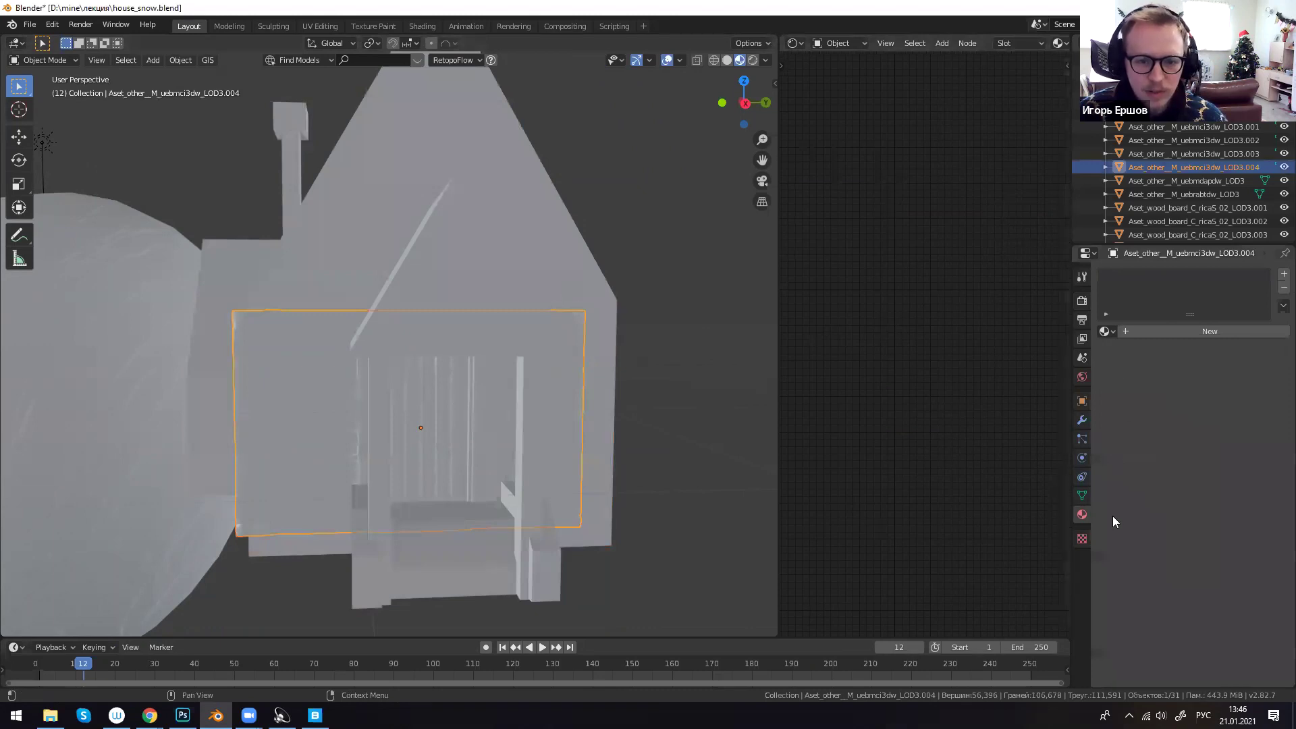
{"action": "left_click", "coordinate": [1176, 331]}
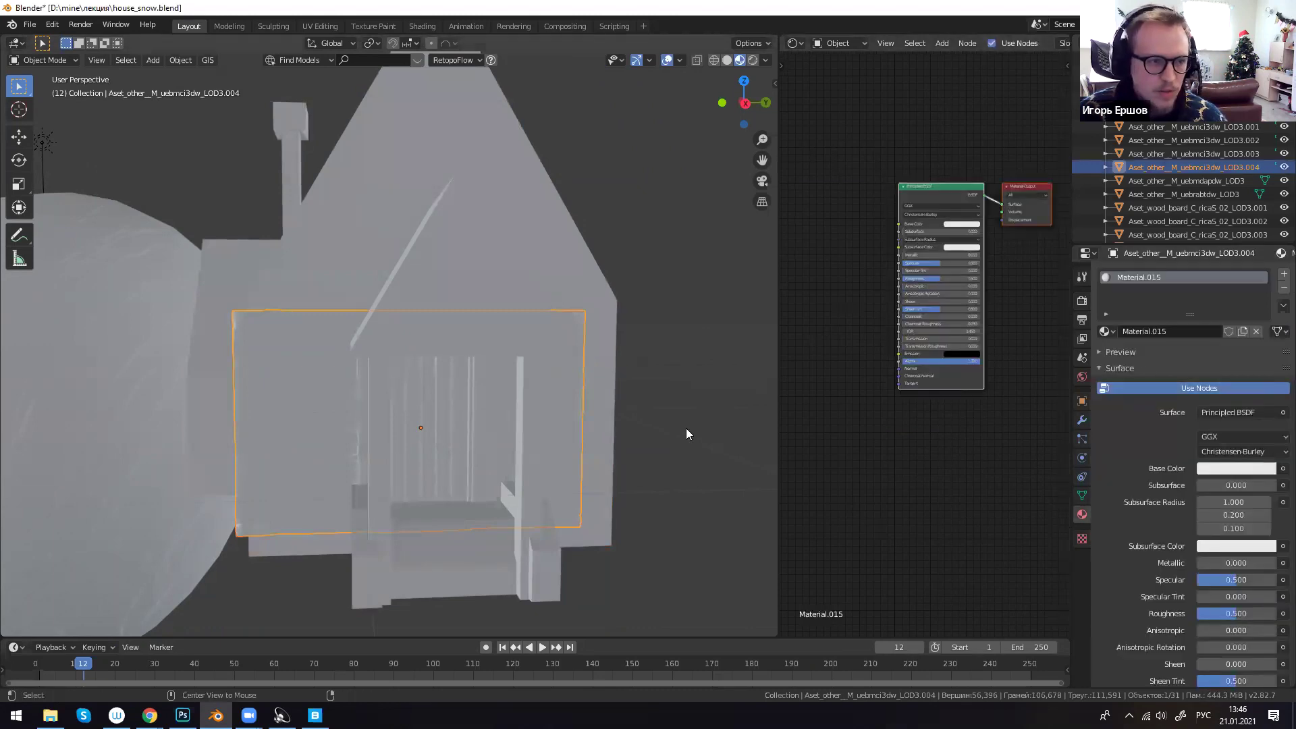
{"action": "key", "text": "alt+Tab"}
{"action": "left_click_drag", "start_coordinate": [376, 243], "coordinate": [956, 134]}
{"action": "left_click_drag", "start_coordinate": [418, 197], "coordinate": [998, 456]}
{"action": "left_click_drag", "start_coordinate": [479, 208], "coordinate": [944, 476]}
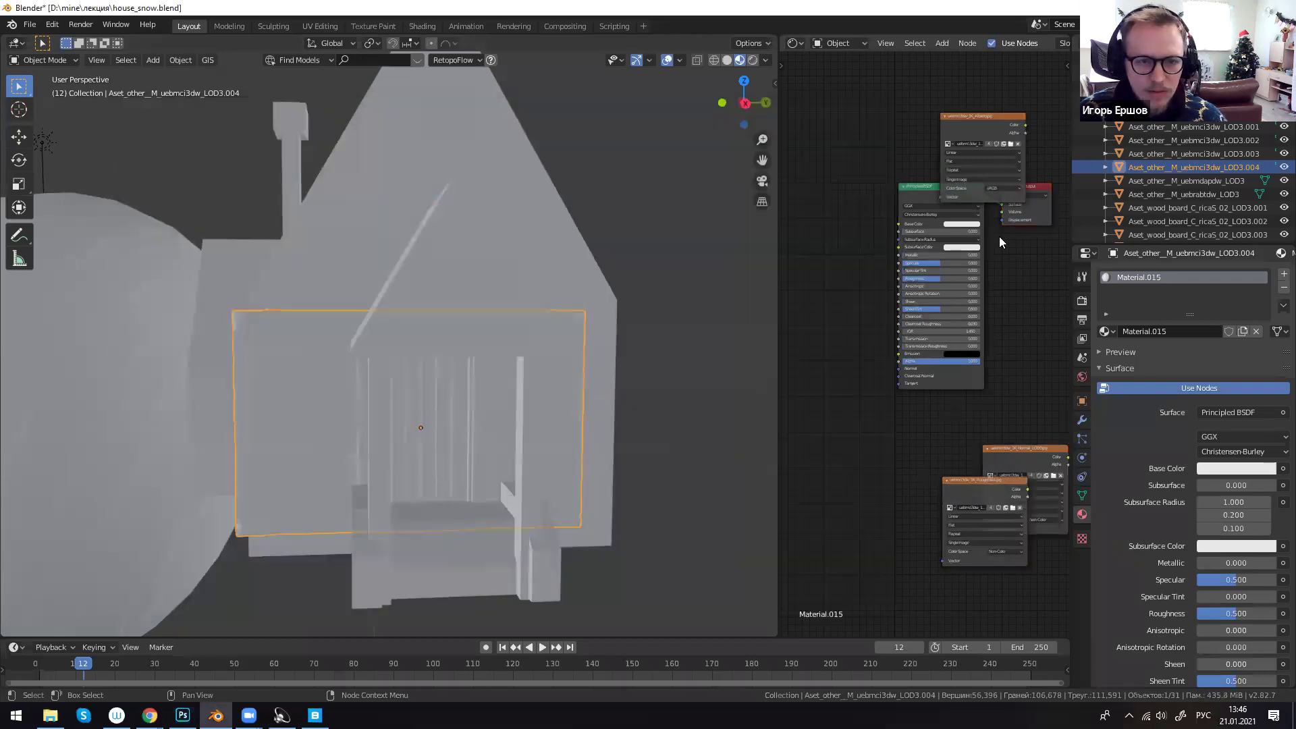
- Connect the albedo image to Base Color and the roughness image to Roughness, and place the normal image below the roughness node
{"action": "left_click_drag", "start_coordinate": [986, 118], "coordinate": [898, 224]}
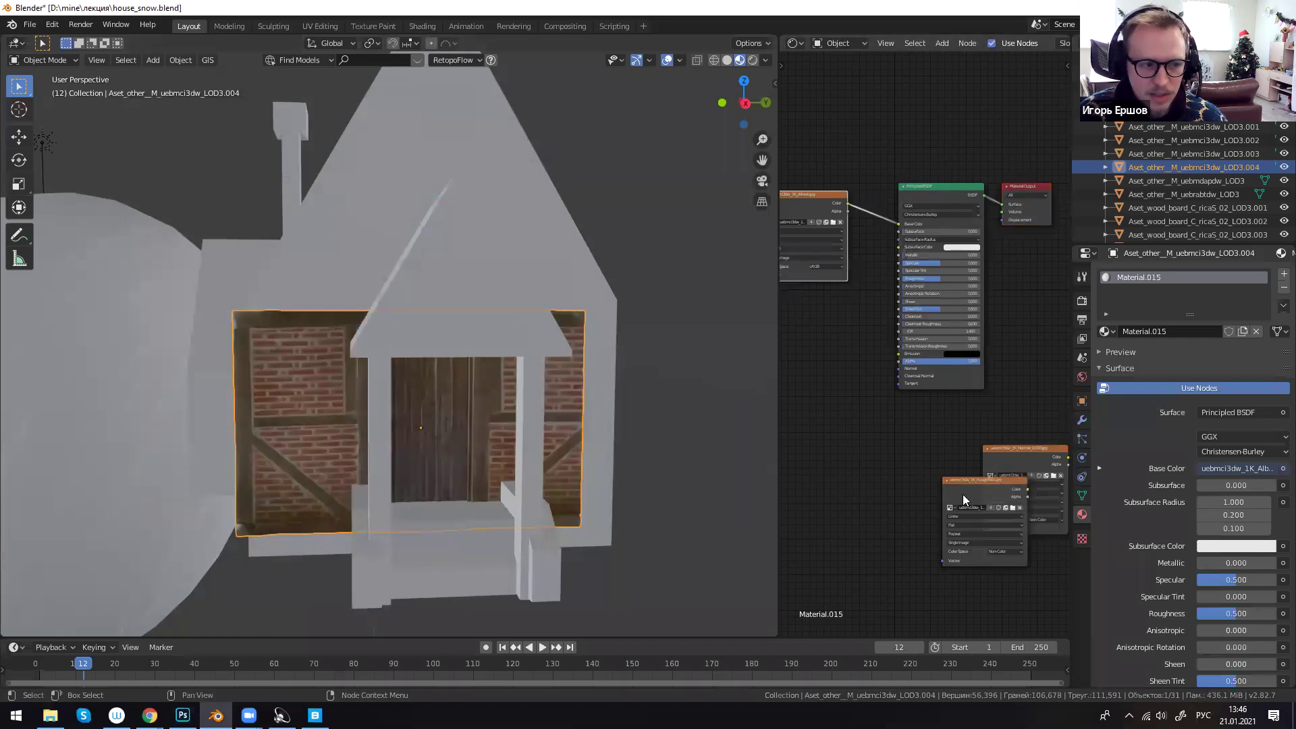
{"action": "left_click_drag", "start_coordinate": [1025, 491], "coordinate": [900, 278]}
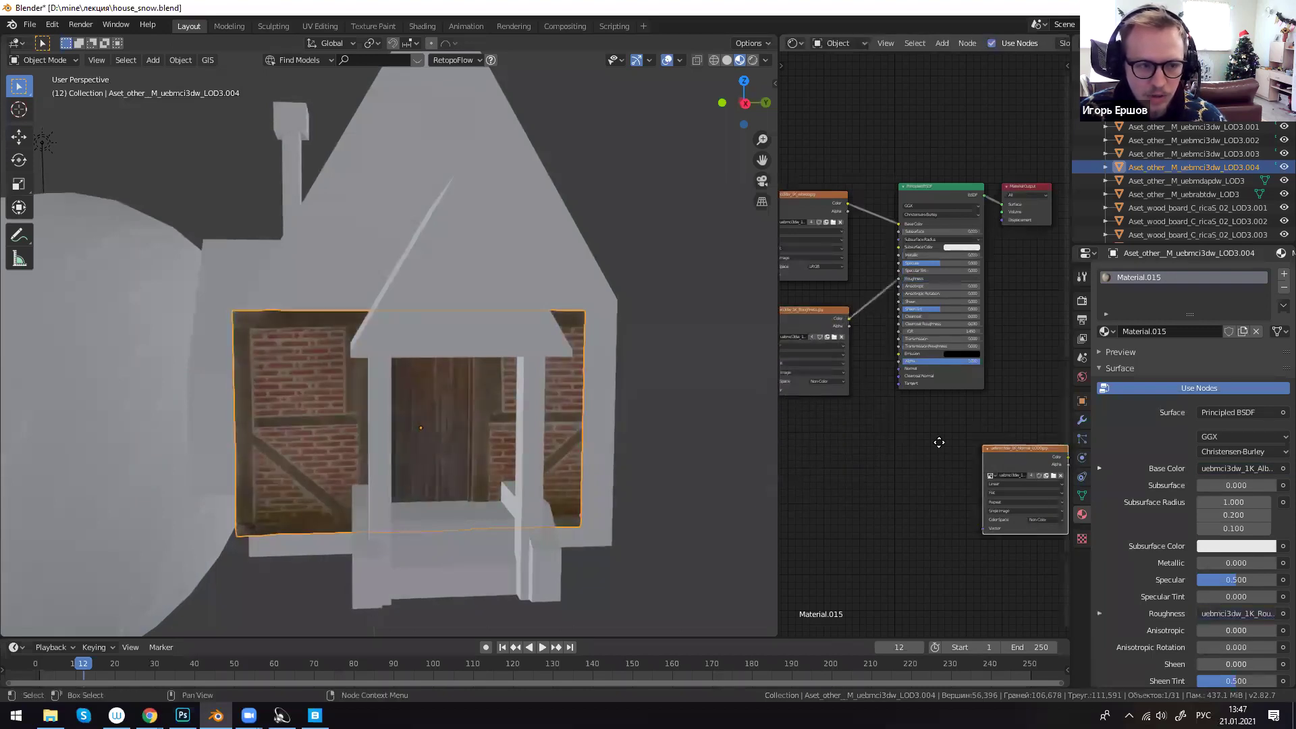
{"action": "left_click_drag", "start_coordinate": [1016, 448], "coordinate": [823, 432]}
{"action": "key", "text": "shift+a"}
{"action": "left_click", "coordinate": [919, 469]}
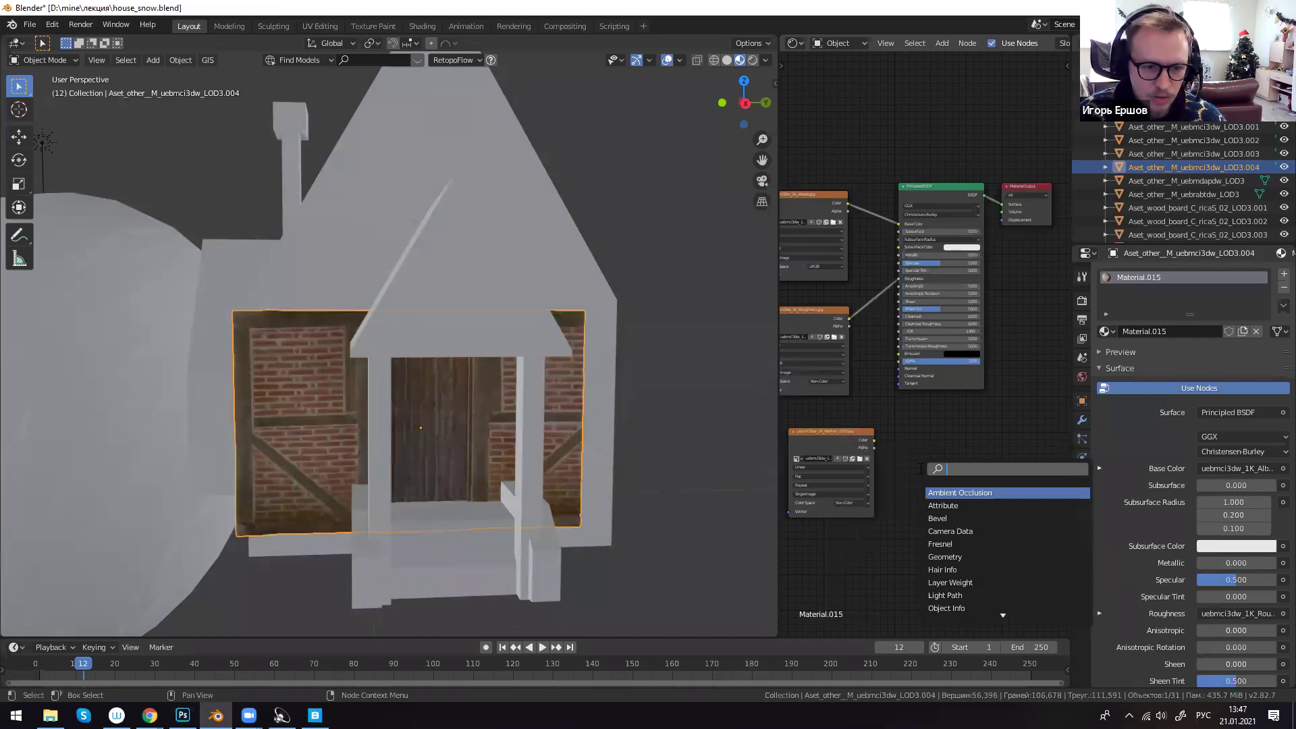
{"action": "type", "text": "normakl"}
{"action": "key", "text": "BackSpace"}
{"action": "key", "text": "BackSpace"}
{"action": "type", "text": "k"}
{"action": "key", "text": "BackSpace"}
{"action": "type", "text": "l"}
{"action": "key", "text": "Return"}
{"action": "left_click", "coordinate": [920, 468]}
{"action": "key", "text": "x"}
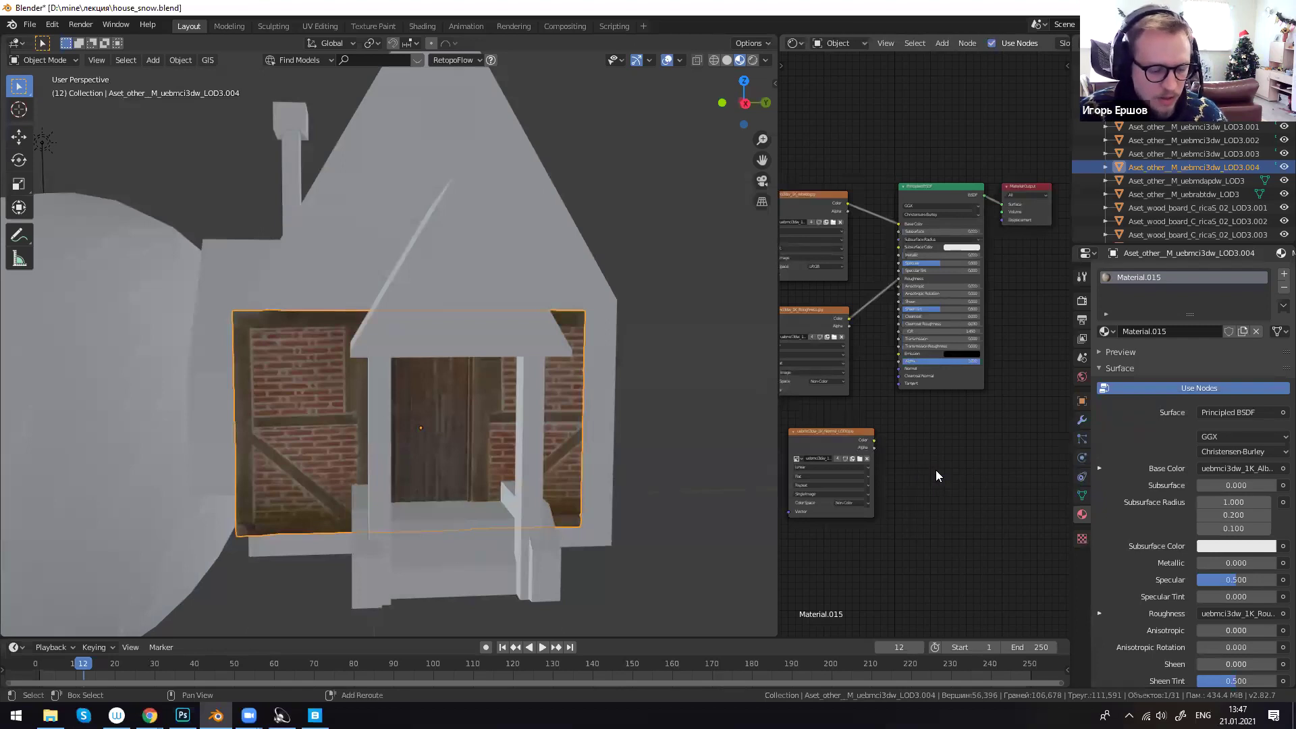
- Add a Normal Map node and route the normal image's colour through it into the Principled BSDF's Normal input
{"action": "key", "text": "shift+a"}
{"action": "left_click", "coordinate": [935, 470]}
{"action": "type", "text": "norma"}
{"action": "left_click", "coordinate": [966, 507]}
{"action": "left_click", "coordinate": [998, 472]}
{"action": "left_click_drag", "start_coordinate": [994, 470], "coordinate": [900, 368]}
{"action": "left_click_drag", "start_coordinate": [876, 441], "coordinate": [940, 505]}
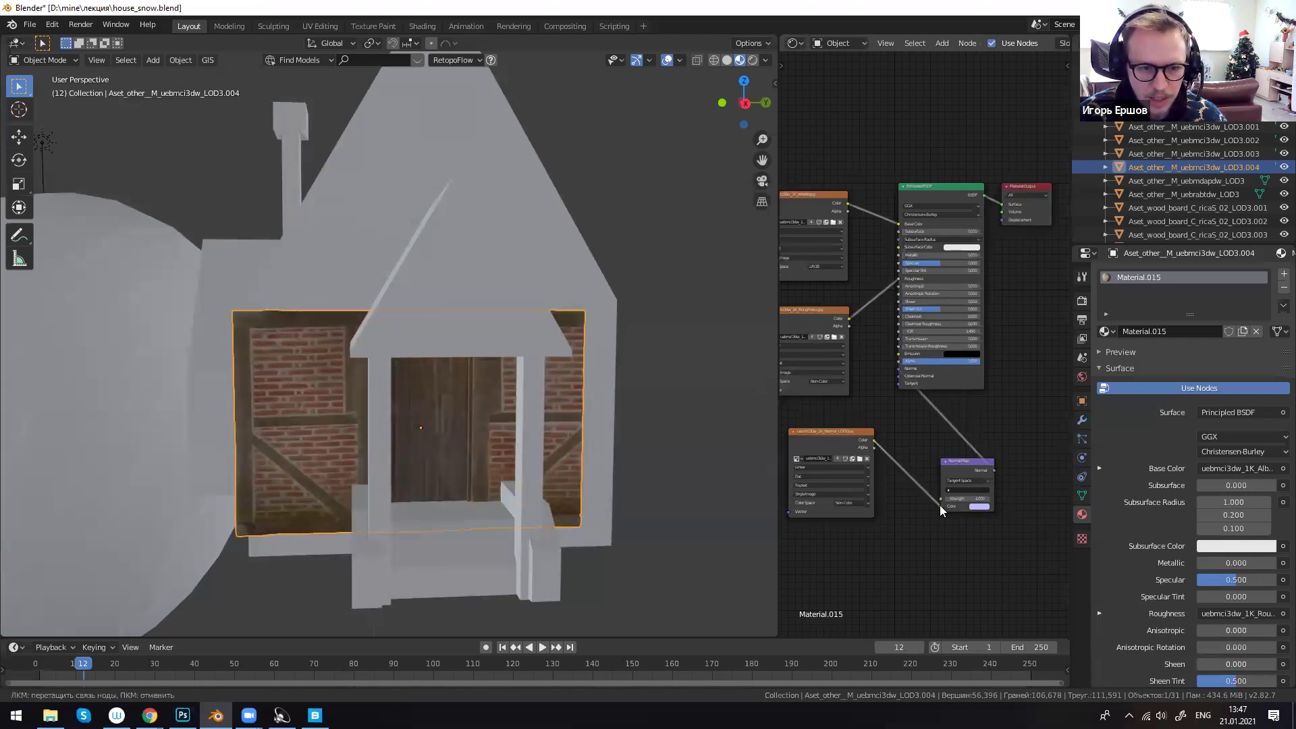
- Disconnect and reconnect the normal image to compare the brickwork with and without the normal map
{"action": "scroll", "coordinate": [535, 463], "scroll_direction": "up", "scroll_amount": 5}
{"action": "middle_click_drag", "start_coordinate": [535, 463], "coordinate": [543, 455]}
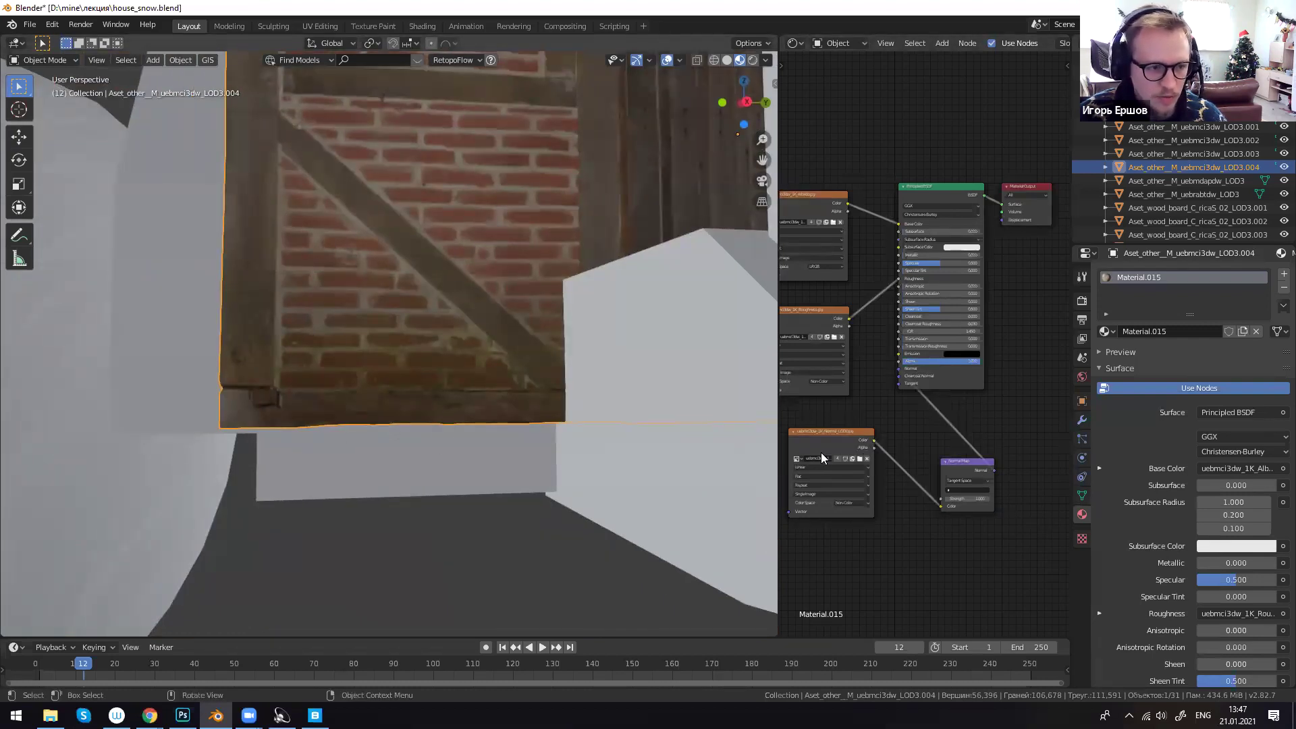
{"action": "left_click_drag", "start_coordinate": [941, 506], "coordinate": [933, 516]}
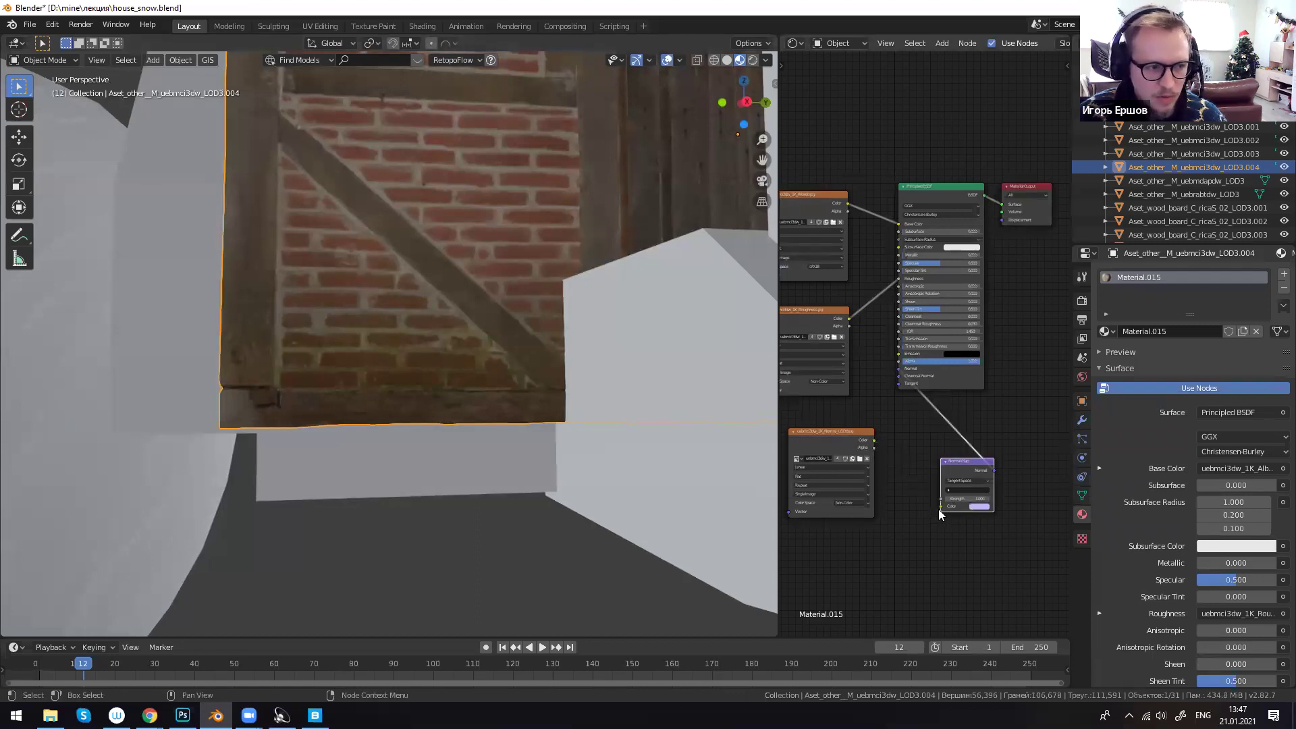
{"action": "left_click_drag", "start_coordinate": [874, 440], "coordinate": [940, 507]}
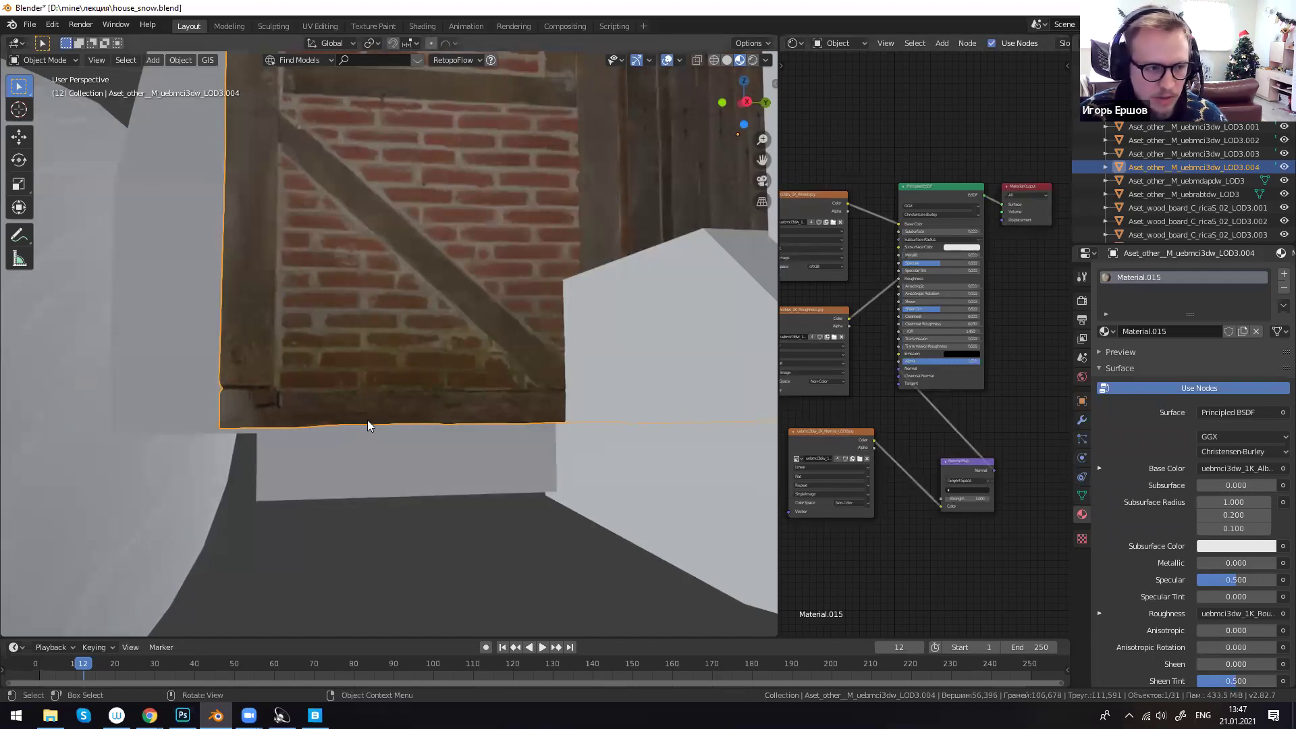
- Move the textured wall sideways along the Y axis so its door lines up with the porch opening
{"action": "scroll", "coordinate": [367, 420], "scroll_direction": "down", "scroll_amount": 5}
{"action": "middle_click_drag", "start_coordinate": [470, 413], "coordinate": [631, 420]}
{"action": "left_click", "coordinate": [630, 420]}
{"action": "left_click", "coordinate": [489, 433]}
{"action": "key", "text": "g"}
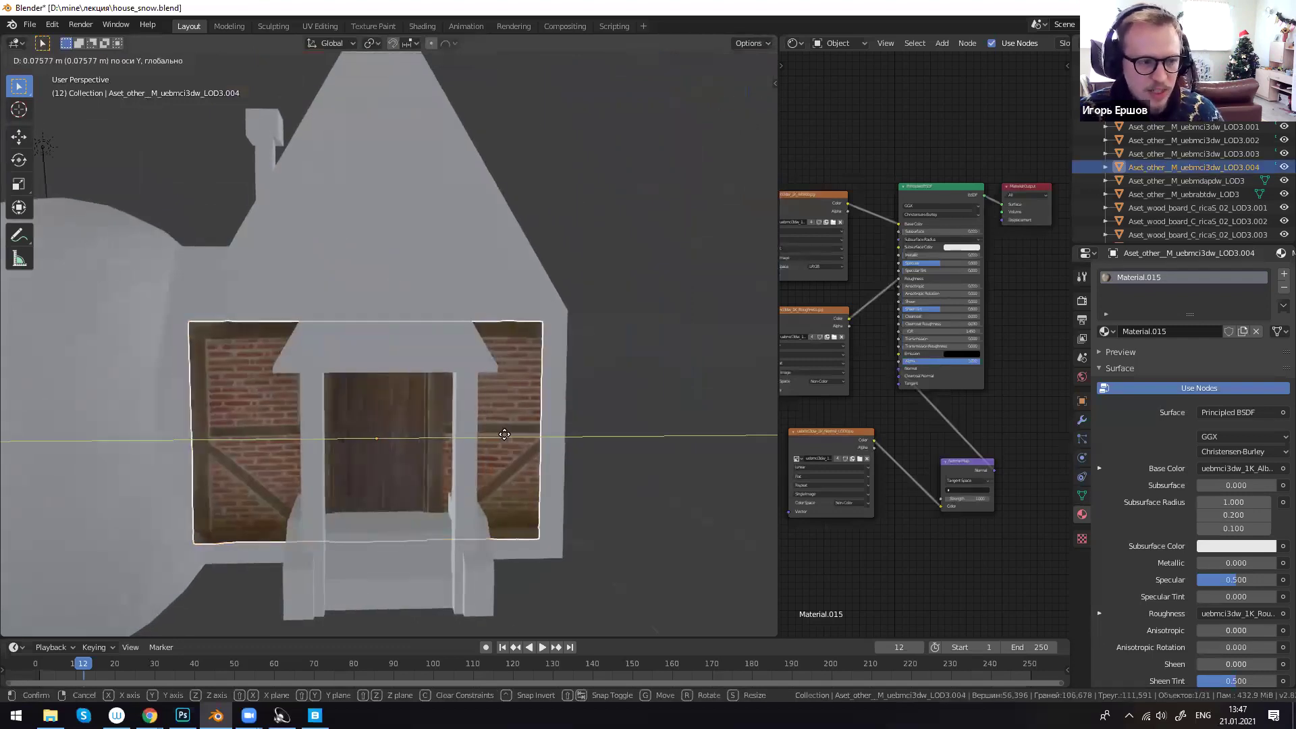
{"action": "left_click", "coordinate": [513, 437]}
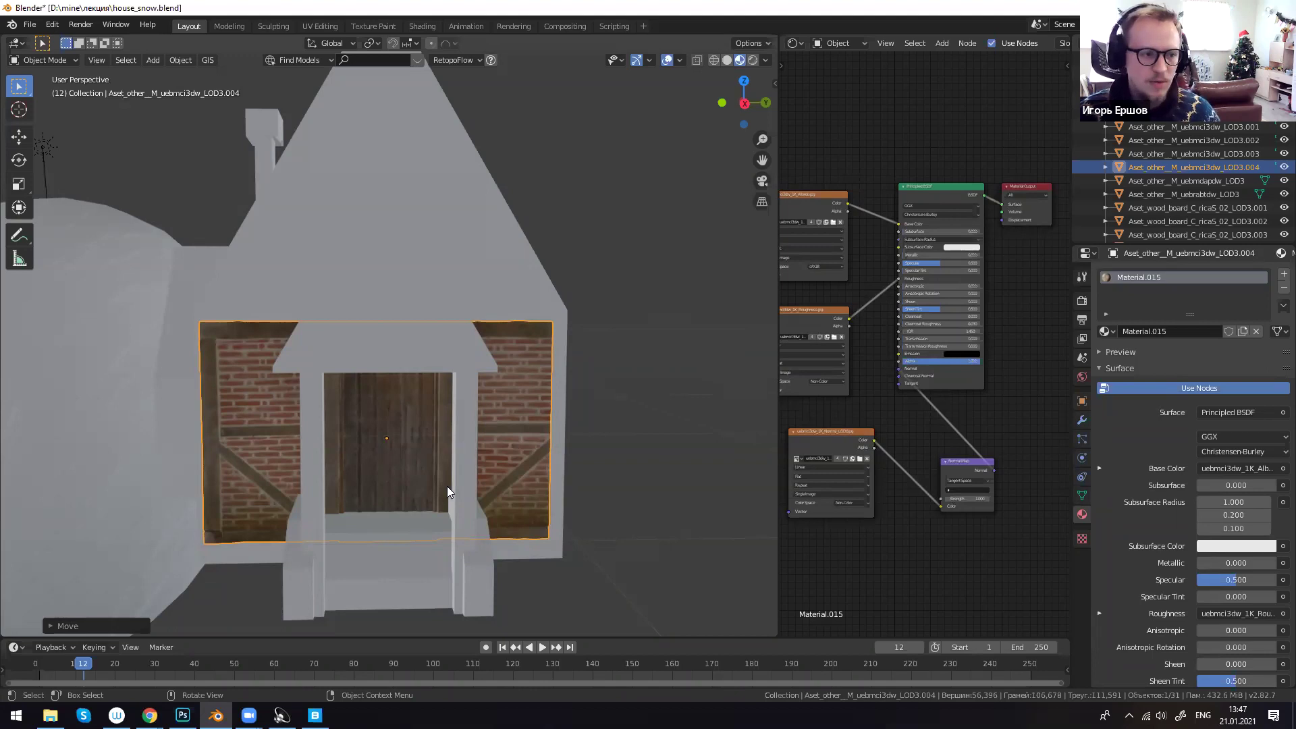
- Select the snow mound around the finished stilt house and switch the viewport to Rendered shading
{"action": "scroll", "coordinate": [398, 461], "scroll_direction": "down", "scroll_amount": 5}
{"action": "middle_click_drag", "start_coordinate": [350, 438], "coordinate": [444, 441]}
{"action": "middle_click_drag", "start_coordinate": [557, 455], "coordinate": [419, 434]}
{"action": "left_click", "coordinate": [320, 474]}
{"action": "middle_click_drag", "start_coordinate": [320, 474], "coordinate": [606, 371]}
{"action": "scroll", "coordinate": [527, 452], "scroll_direction": "up", "scroll_amount": 2}
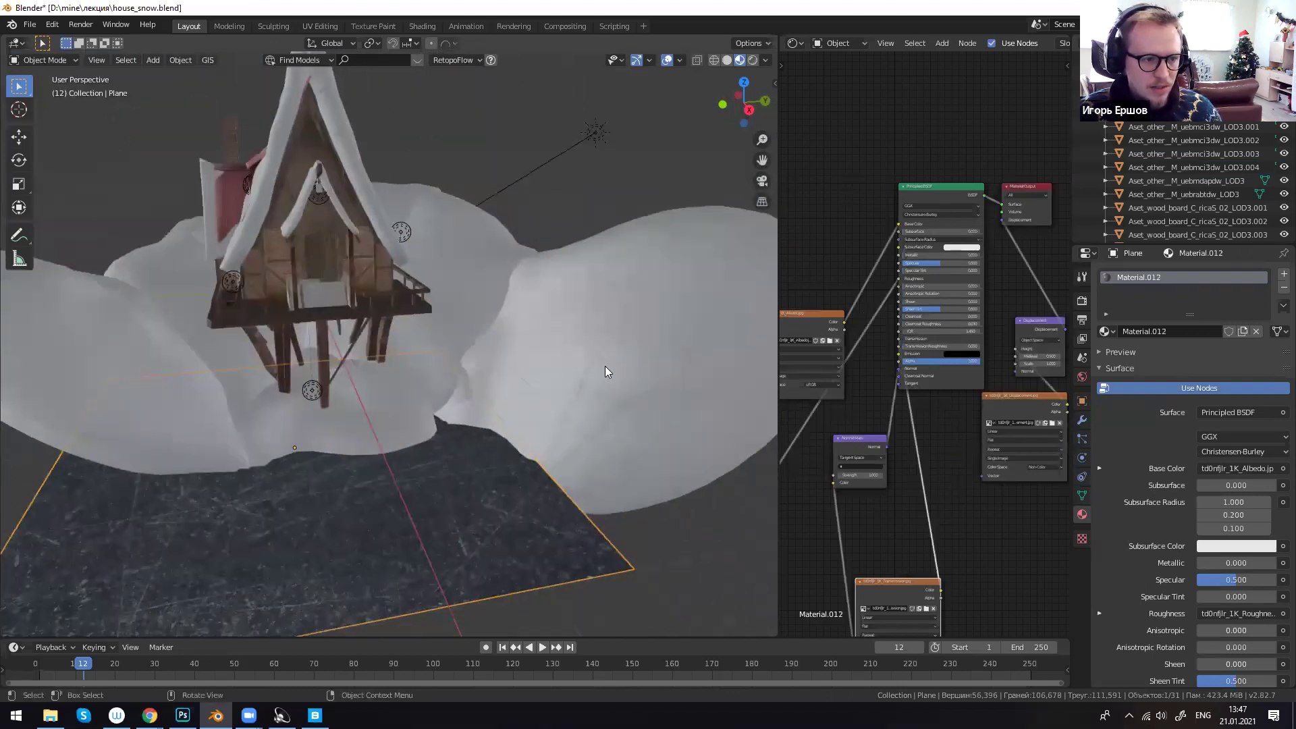
{"action": "left_click", "coordinate": [605, 371]}
{"action": "middle_click_drag", "start_coordinate": [463, 455], "coordinate": [599, 427]}
{"action": "key", "text": "z"}
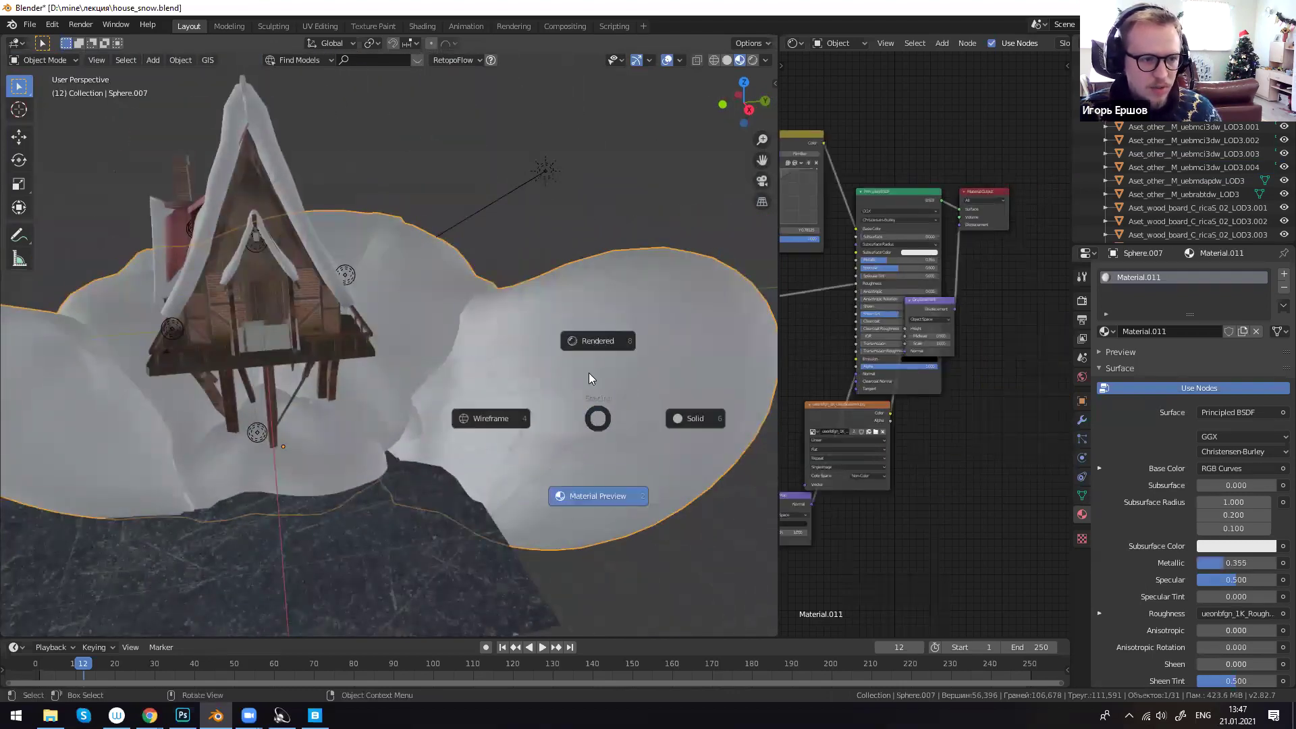
{"action": "left_click", "coordinate": [596, 355]}
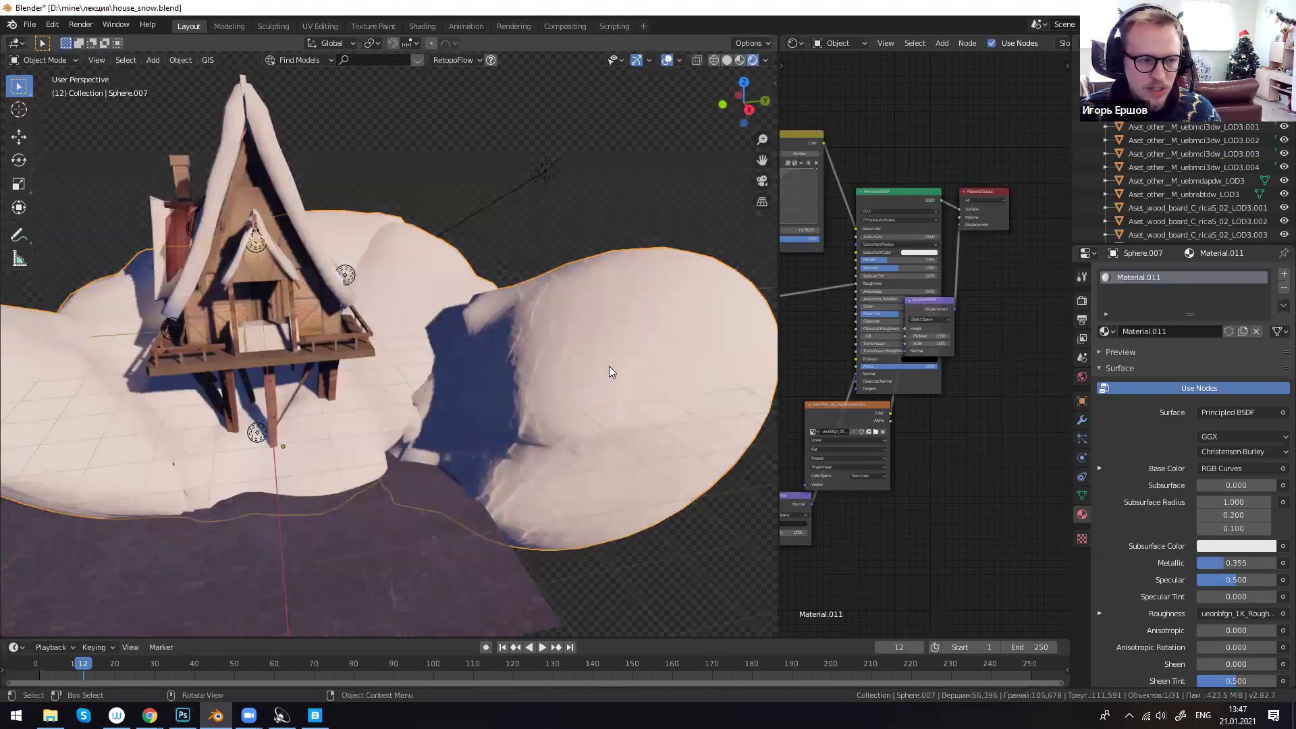
{"action": "middle_click_drag", "start_coordinate": [590, 438], "coordinate": [608, 454]}
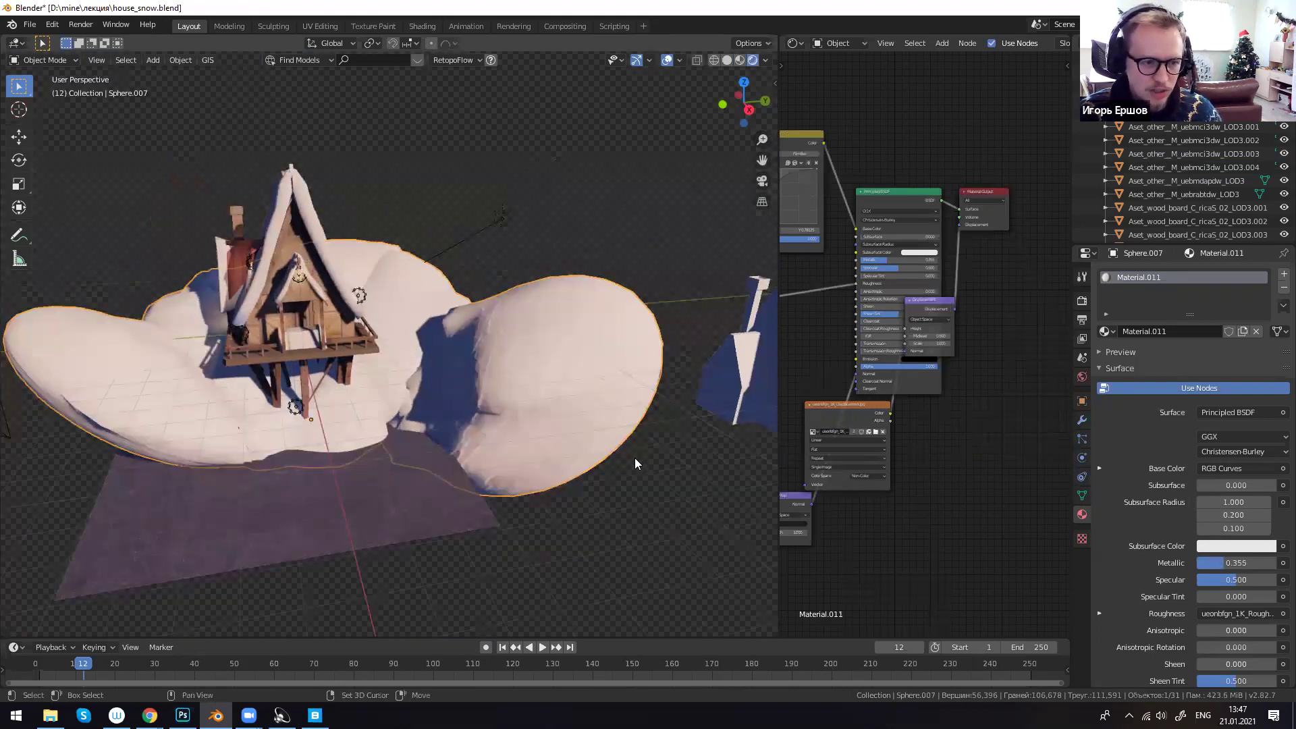
- Add a UV sphere, move it along Y in front of the stilt house and enlarge it
{"action": "key", "text": "shift+a"}
{"action": "mouse_move", "coordinate": [609, 440]}
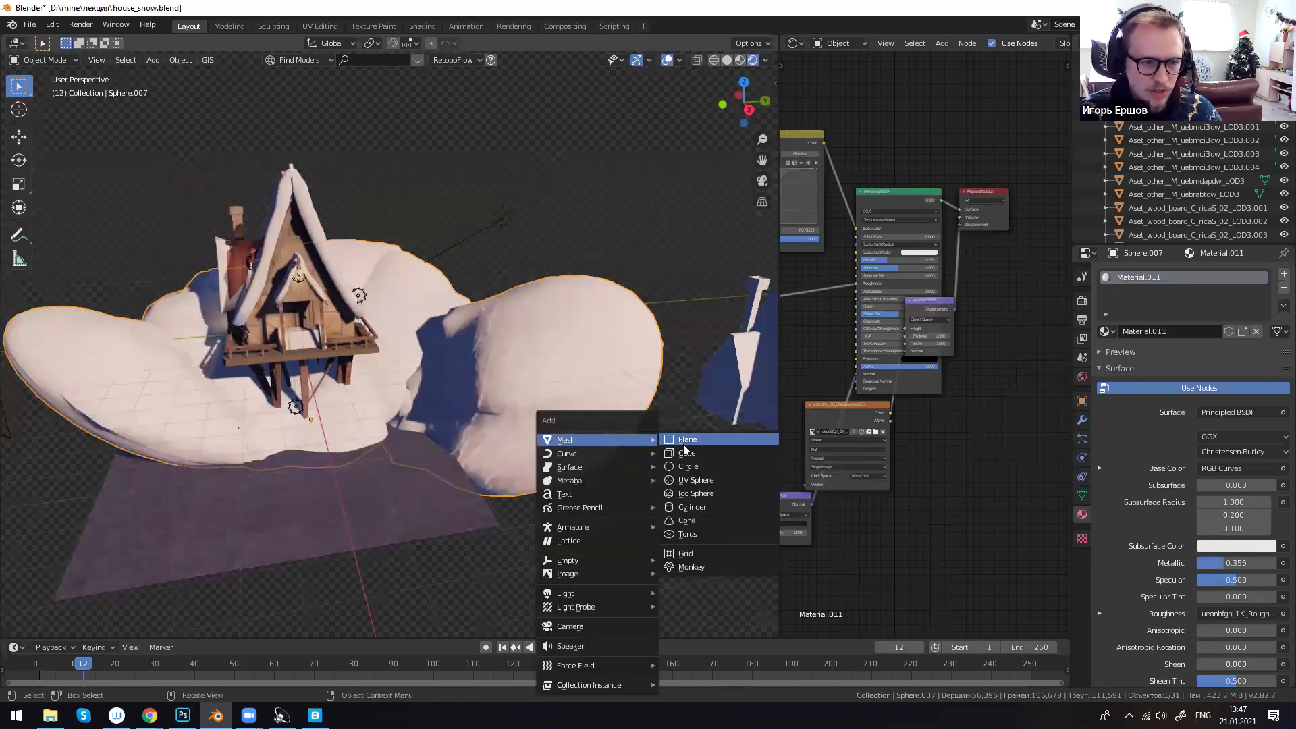
{"action": "left_click", "coordinate": [688, 480]}
{"action": "scroll", "coordinate": [585, 484], "scroll_direction": "down", "scroll_amount": 6}
{"action": "key", "text": "g"}
{"action": "key", "text": "y"}
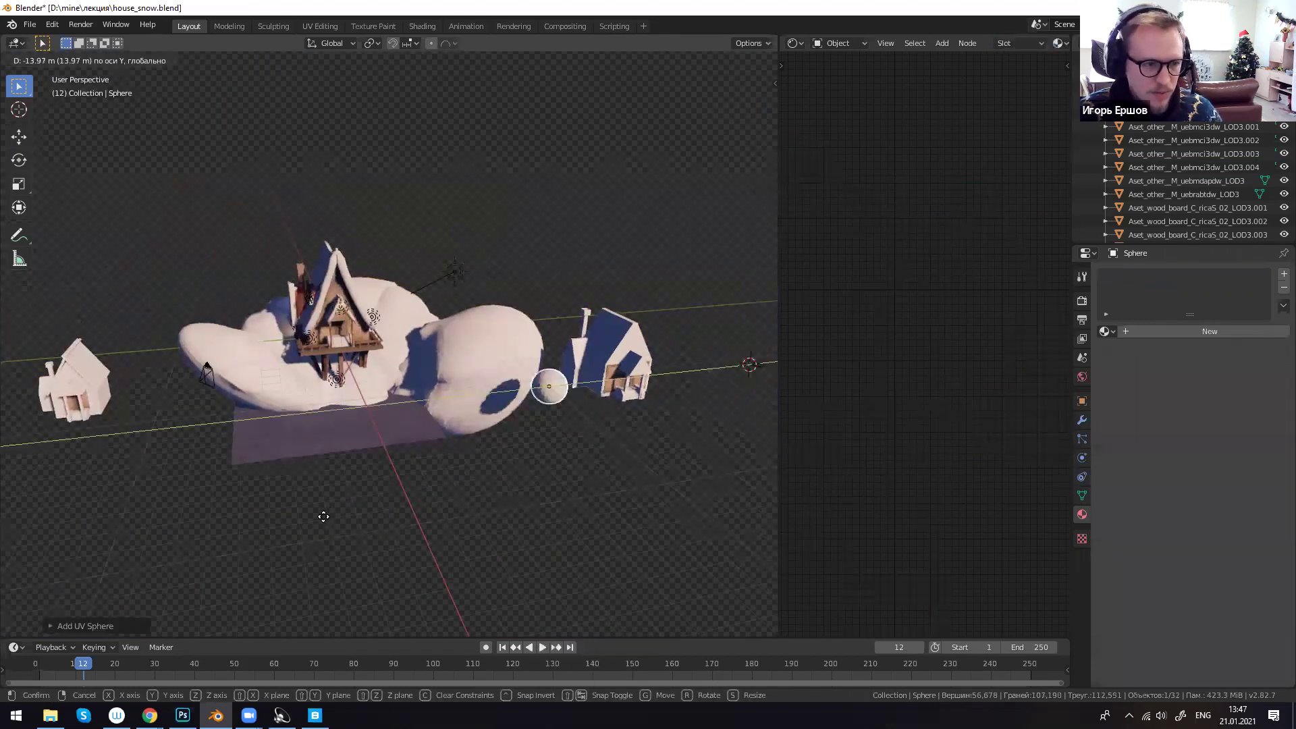
{"action": "left_click", "coordinate": [188, 513]}
{"action": "key", "text": "s"}
{"action": "left_click", "coordinate": [399, 461]}
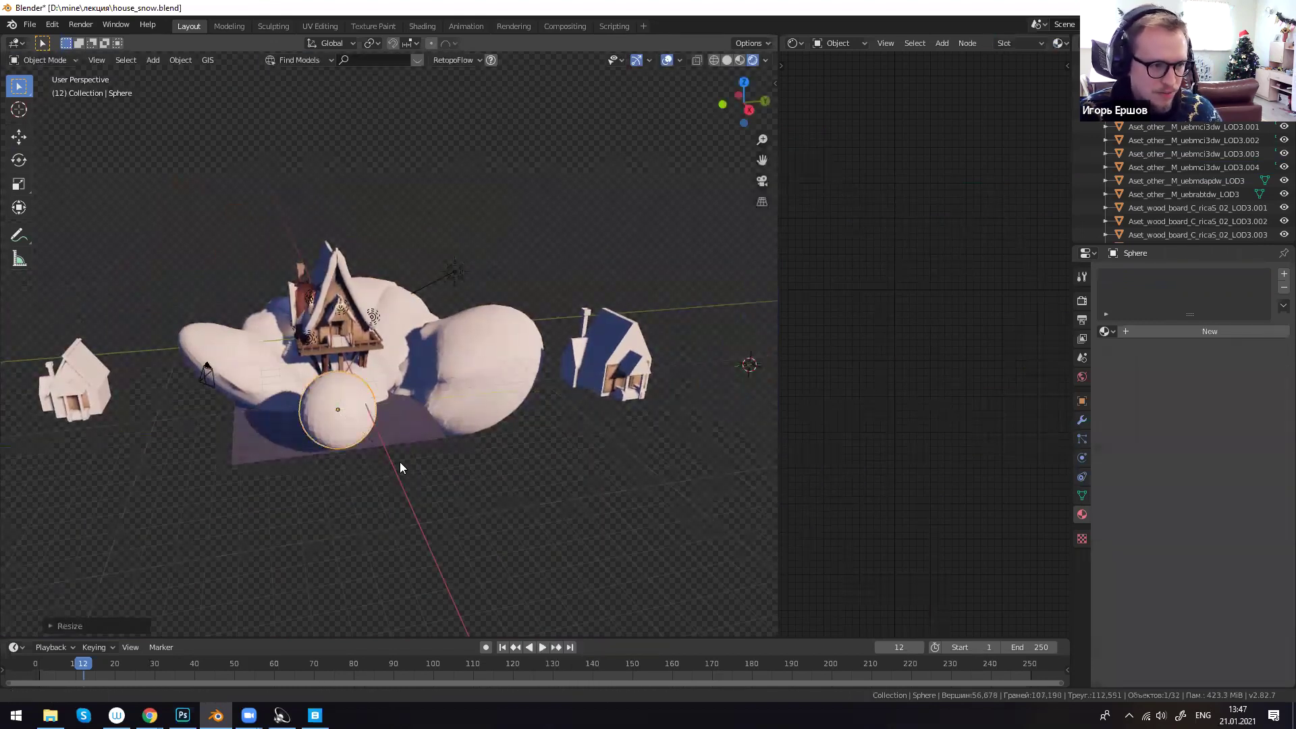
- Flatten the sphere along Z, narrow it into an oval mound and rotate it about the Z axis
{"action": "middle_click_drag", "start_coordinate": [400, 462], "coordinate": [499, 466], "text": "shift"}
{"action": "scroll", "coordinate": [499, 466], "scroll_direction": "up", "scroll_amount": 2}
{"action": "key", "text": "s"}
{"action": "key", "text": "z"}
{"action": "left_click", "coordinate": [470, 436]}
{"action": "key", "text": "s"}
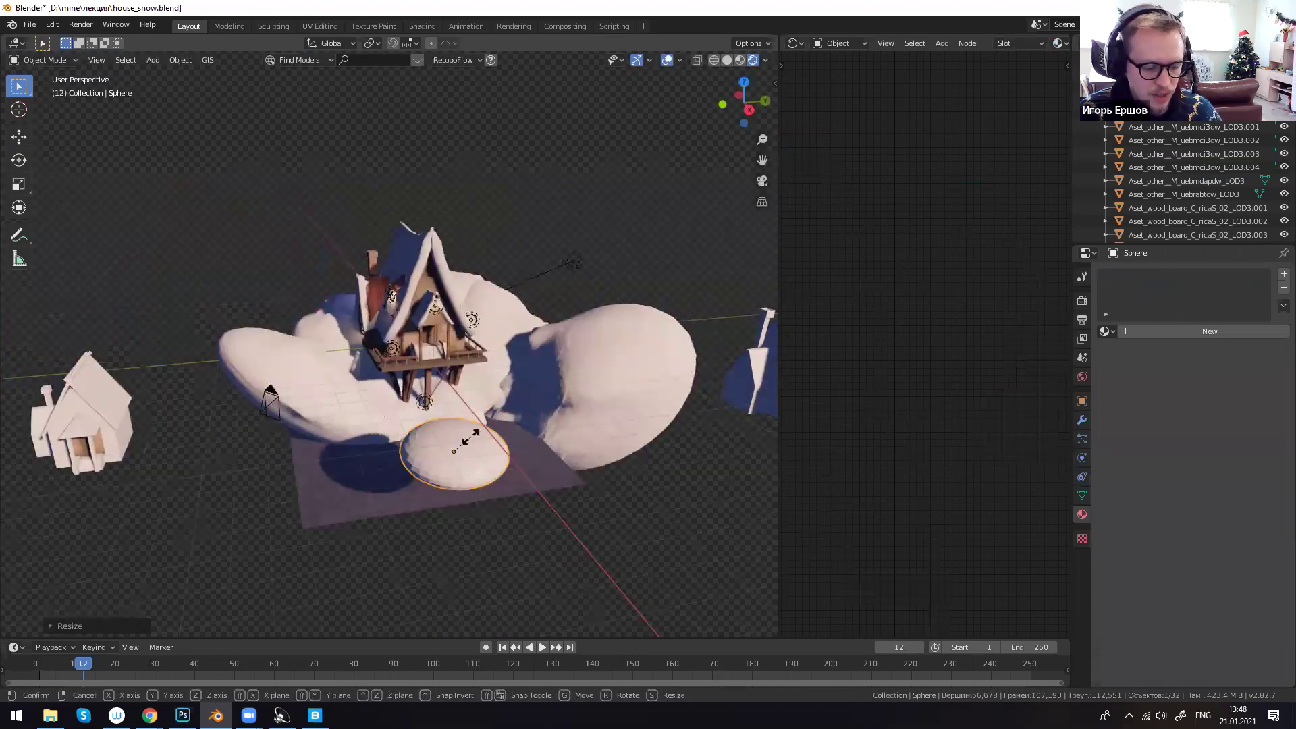
{"action": "left_click", "coordinate": [467, 447]}
{"action": "key", "text": "r"}
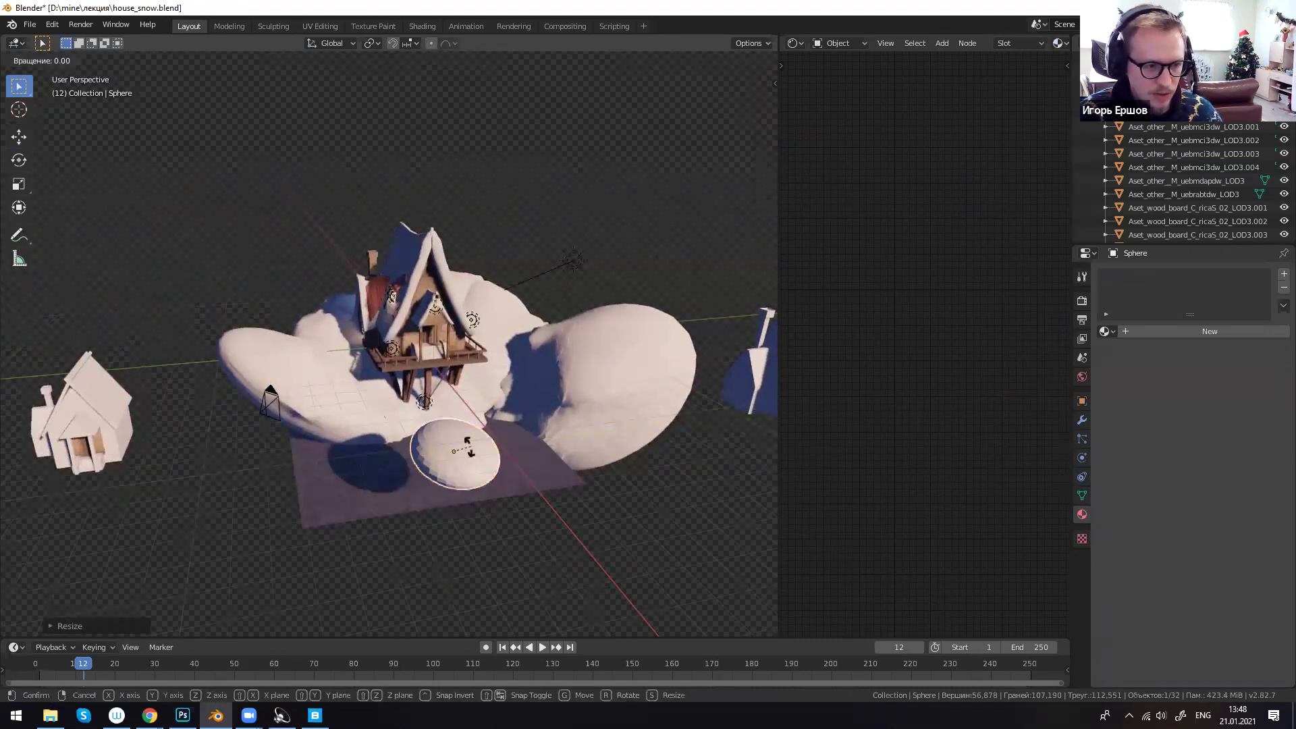
{"action": "key", "text": "z"}
{"action": "left_click", "coordinate": [475, 465]}
- Duplicate the flattened sphere about 1.37 m along X and rotate the copy about the Z axis
{"action": "key", "text": "shift+d"}
{"action": "key", "text": "x"}
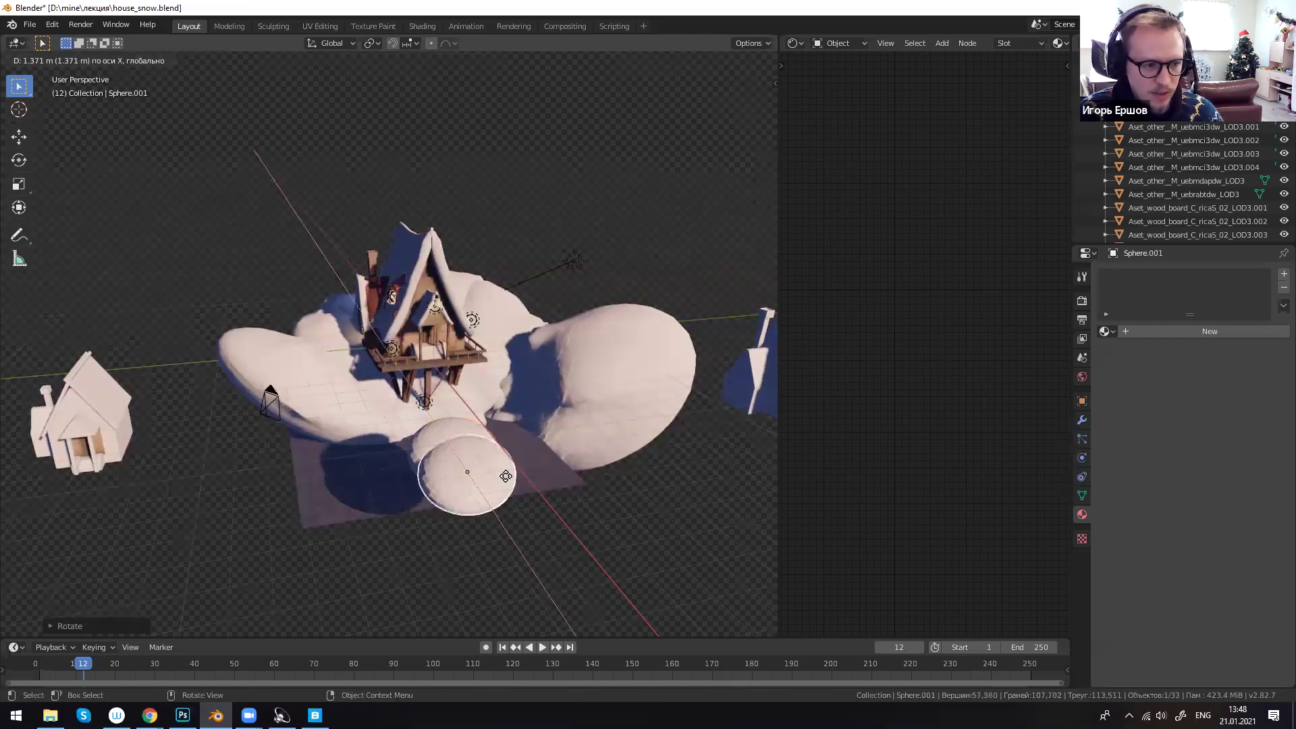
{"action": "left_click", "coordinate": [506, 477]}
{"action": "key", "text": "r"}
{"action": "key", "text": "z"}
{"action": "left_click", "coordinate": [494, 315]}
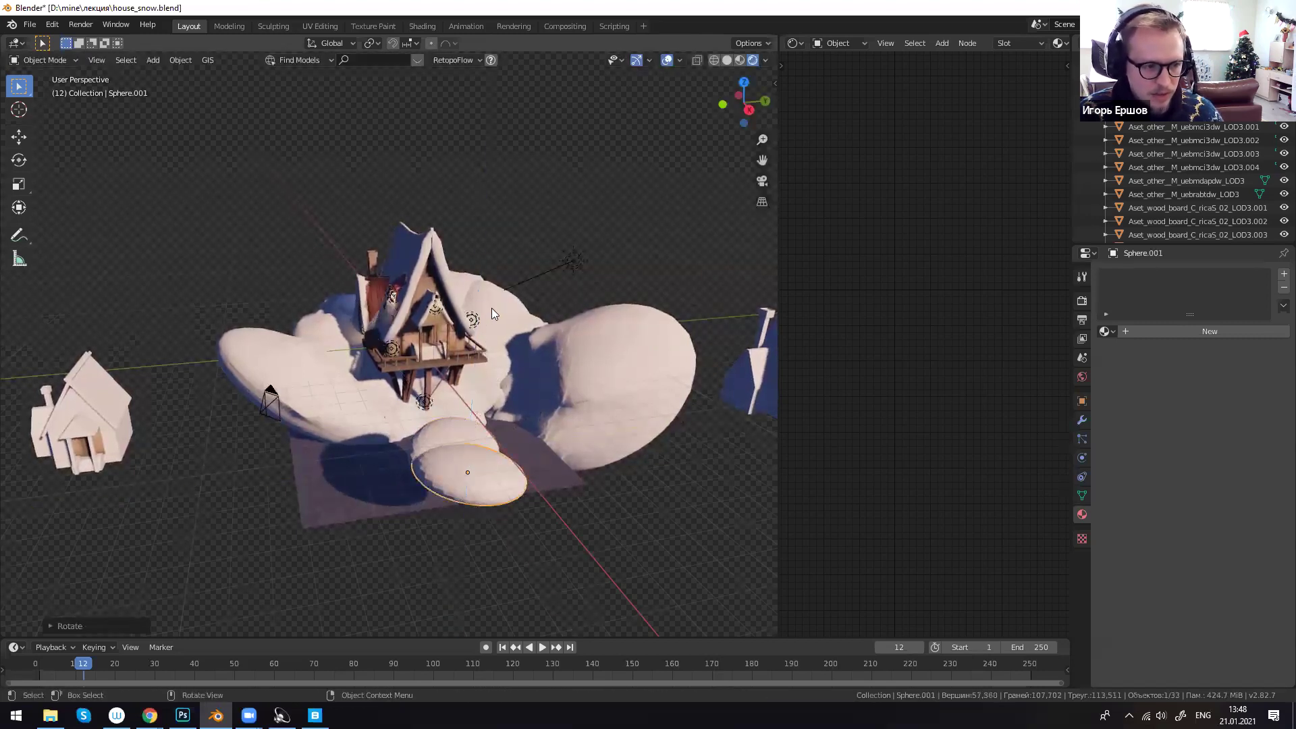
- Apply smooth shading to both flattened spheres in front of the house
{"action": "middle_click_drag", "start_coordinate": [631, 532], "coordinate": [328, 441]}
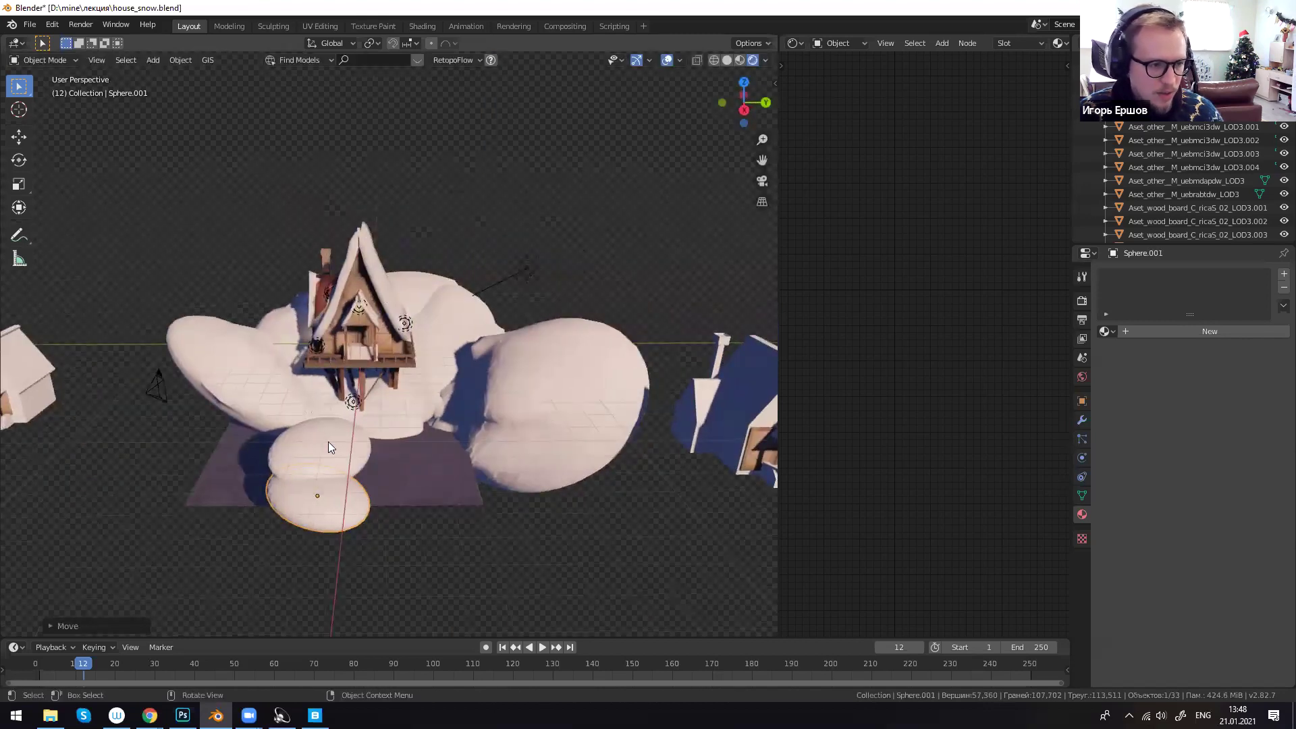
{"action": "left_click", "coordinate": [328, 441], "text": "shift"}
{"action": "right_click", "coordinate": [327, 447]}
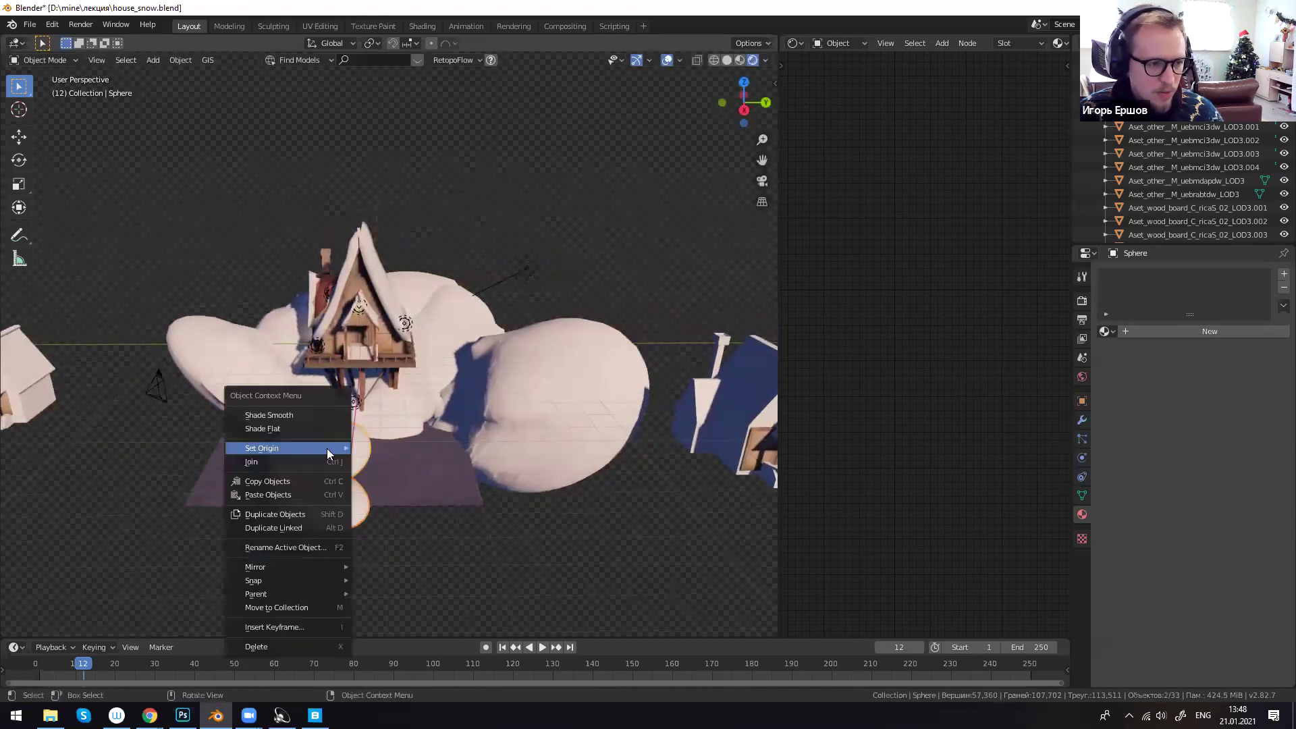
{"action": "left_click", "coordinate": [279, 413]}
{"action": "scroll", "coordinate": [376, 532], "scroll_direction": "up", "scroll_amount": 2}
{"action": "left_click", "coordinate": [513, 588]}
{"action": "middle_click_drag", "start_coordinate": [367, 539], "coordinate": [401, 506], "text": "shift"}
{"action": "scroll", "coordinate": [331, 553], "scroll_direction": "up", "scroll_amount": 2}
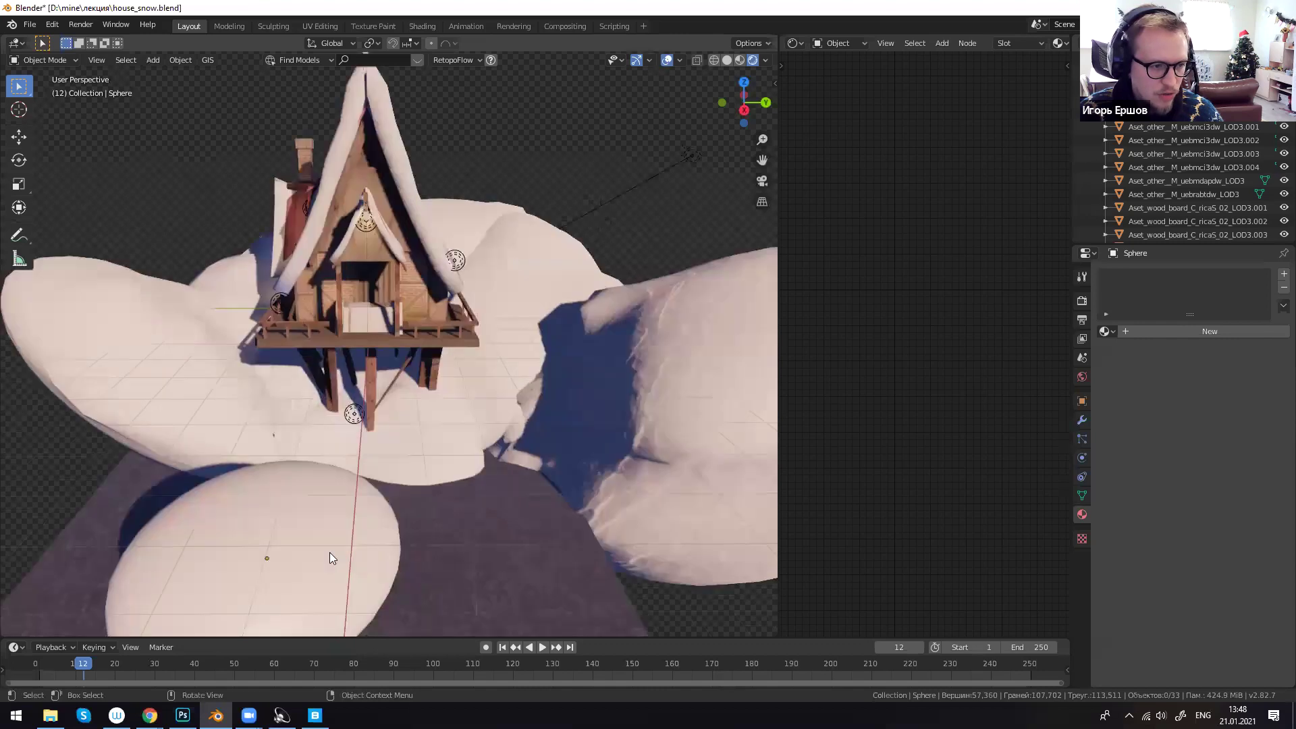
{"action": "scroll", "coordinate": [331, 558], "scroll_direction": "up", "scroll_amount": 2}
- Select the snow mound, spread out its Principled BSDF and Displacement nodes, and widen the node editor
{"action": "left_click", "coordinate": [613, 386]}
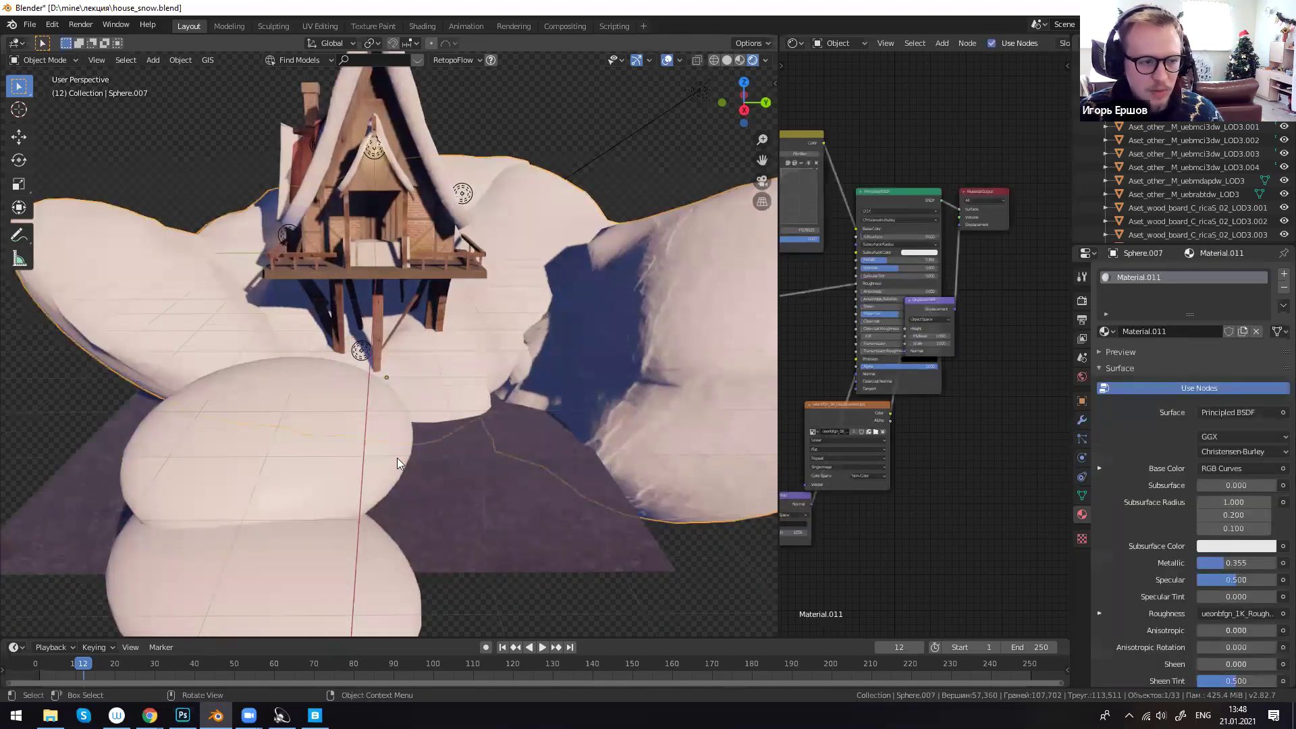
{"action": "middle_click_drag", "start_coordinate": [905, 466], "coordinate": [979, 463]}
{"action": "mouse_move", "coordinate": [997, 271]}
{"action": "left_mouse_down"}
{"action": "mouse_move", "coordinate": [1045, 312]}
{"action": "mouse_move", "coordinate": [998, 279]}
{"action": "left_mouse_up"}
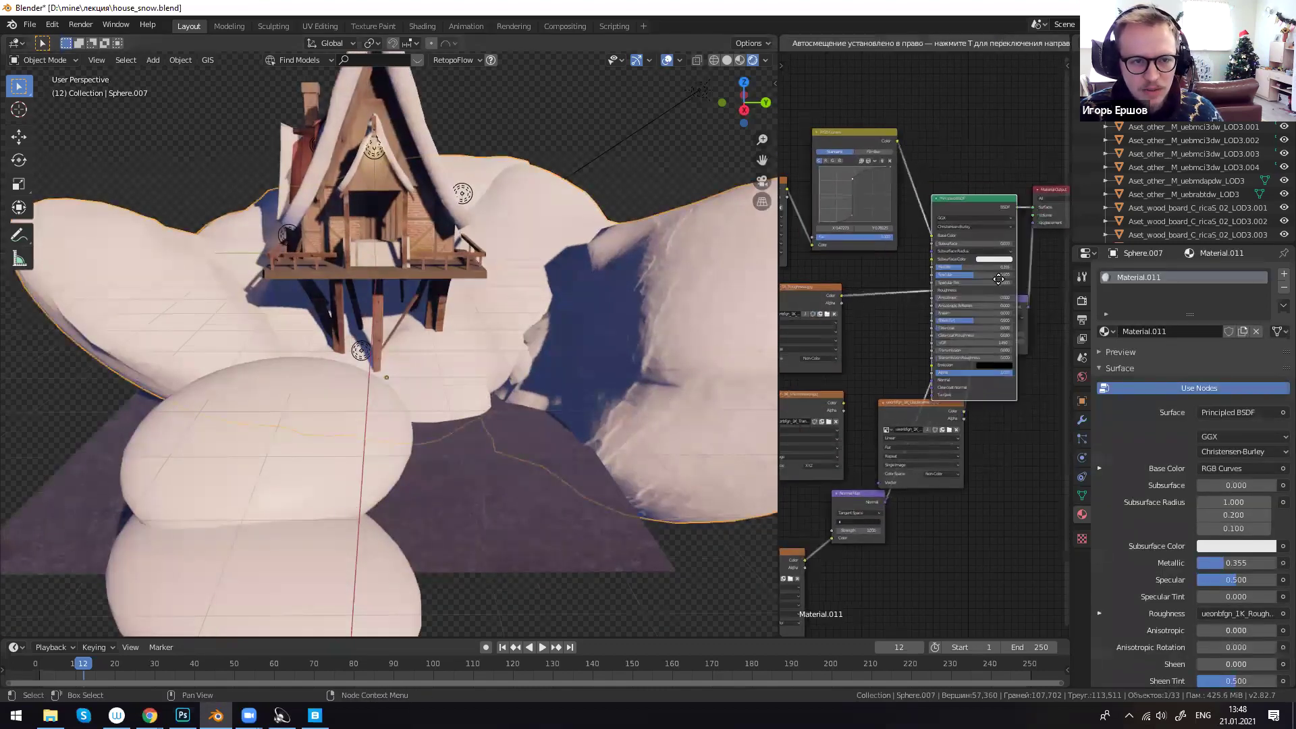
{"action": "left_click", "coordinate": [970, 225]}
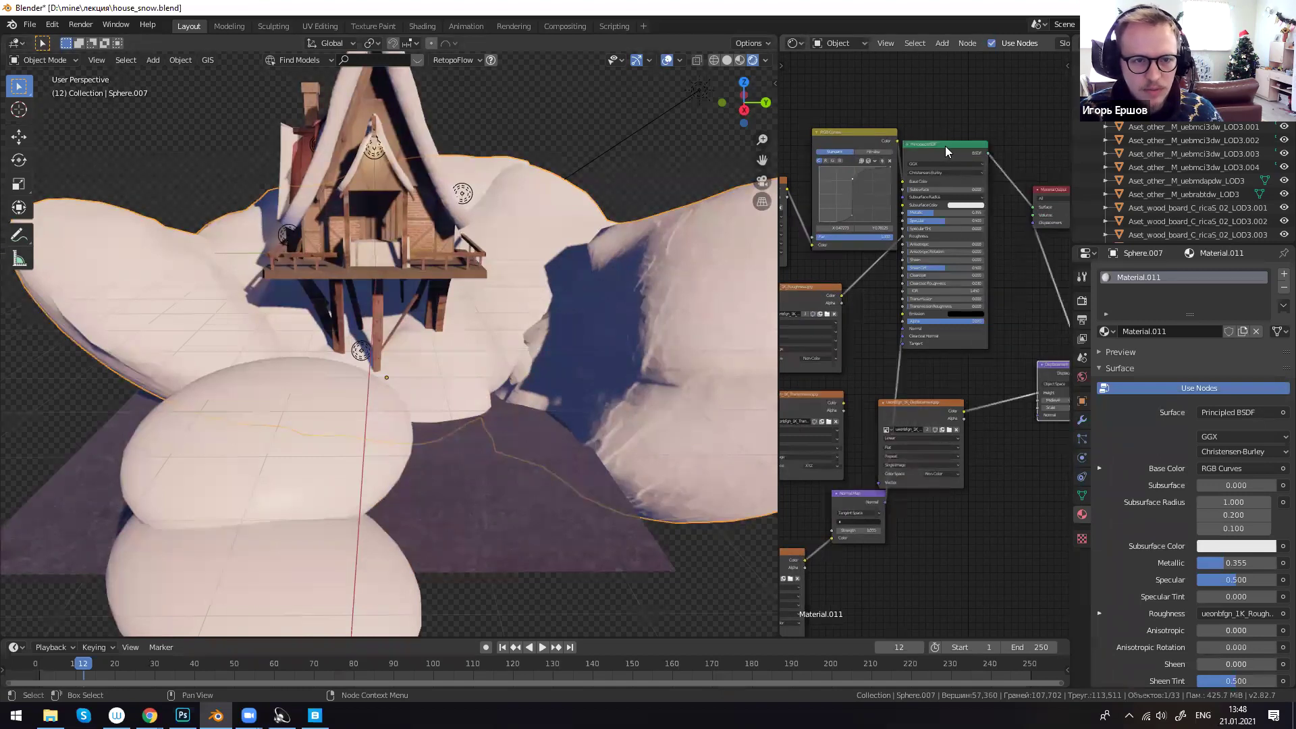
{"action": "left_click_drag", "start_coordinate": [945, 146], "coordinate": [971, 158]}
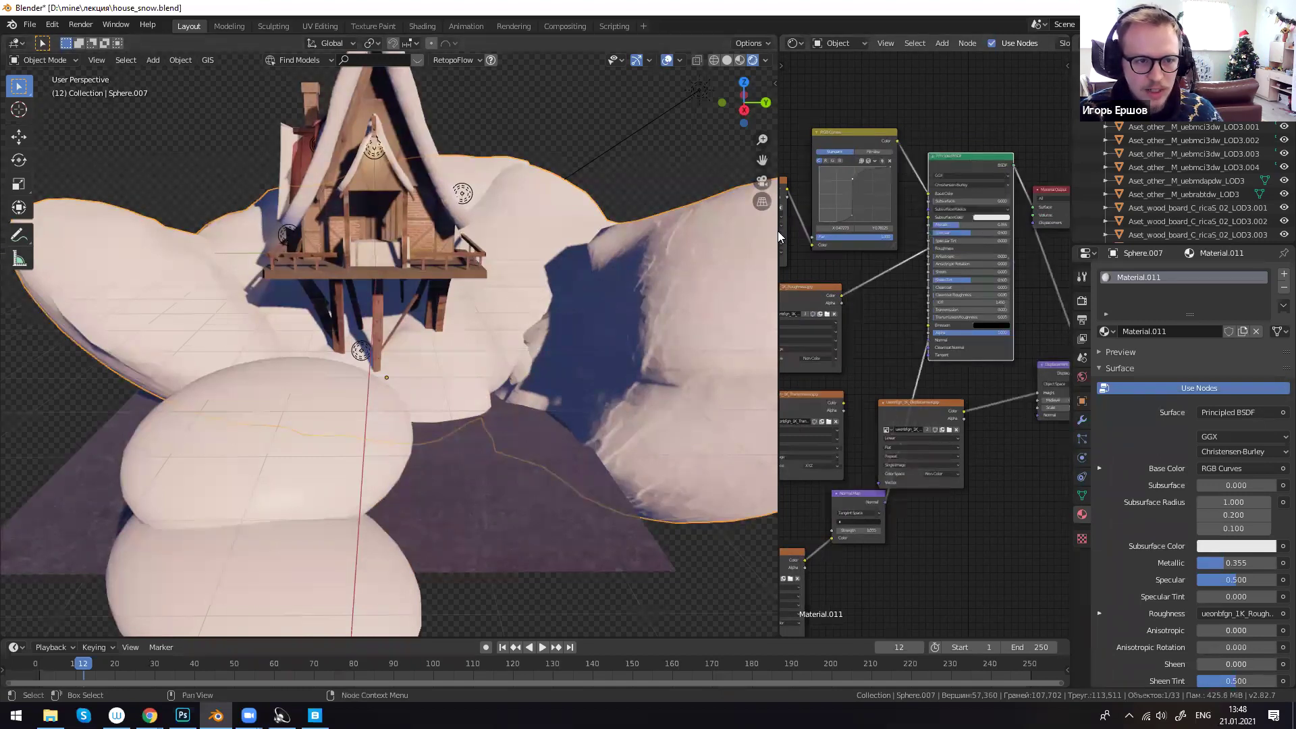
{"action": "left_click_drag", "start_coordinate": [778, 231], "coordinate": [606, 274]}
- Set the render engine to Cycles for the Rendered viewport of the snow scene
{"action": "middle_click_drag", "start_coordinate": [520, 389], "coordinate": [521, 139]}
{"action": "key", "text": "z"}
{"action": "left_click", "coordinate": [571, 211]}
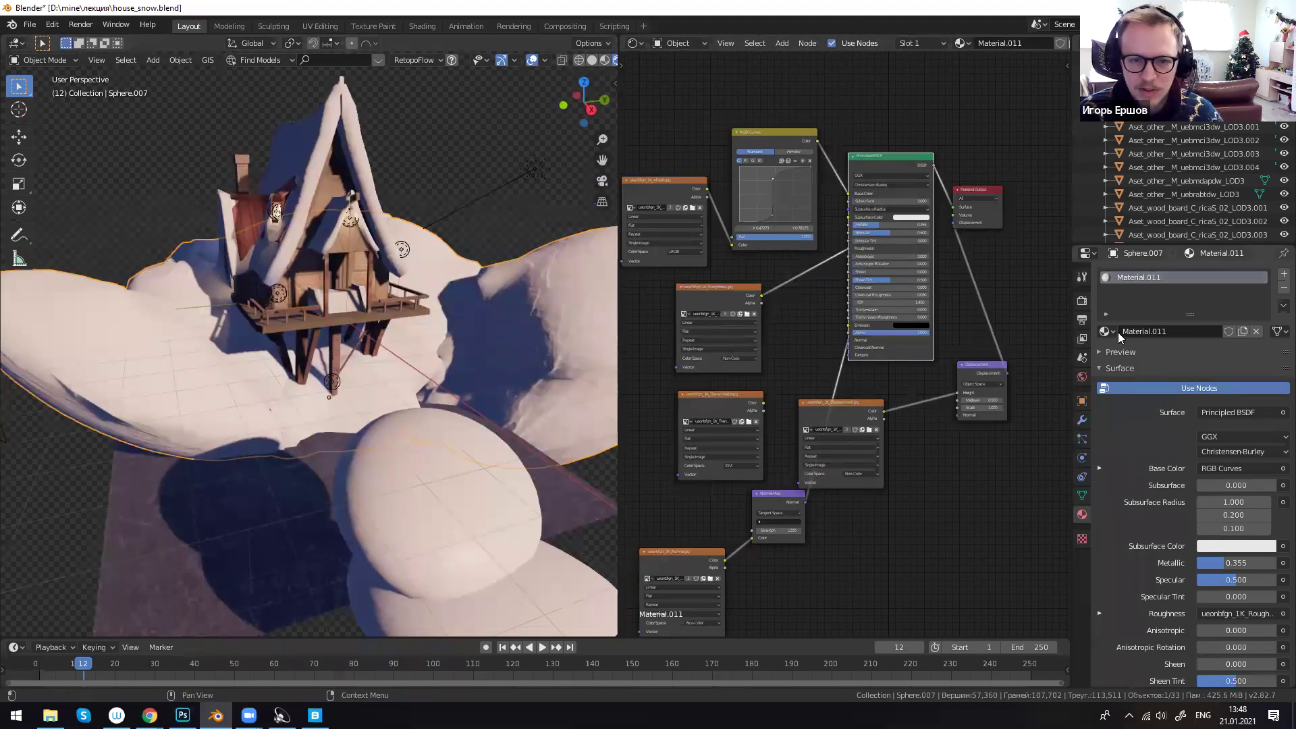
{"action": "left_click", "coordinate": [1082, 300]}
{"action": "left_click", "coordinate": [1208, 274]}
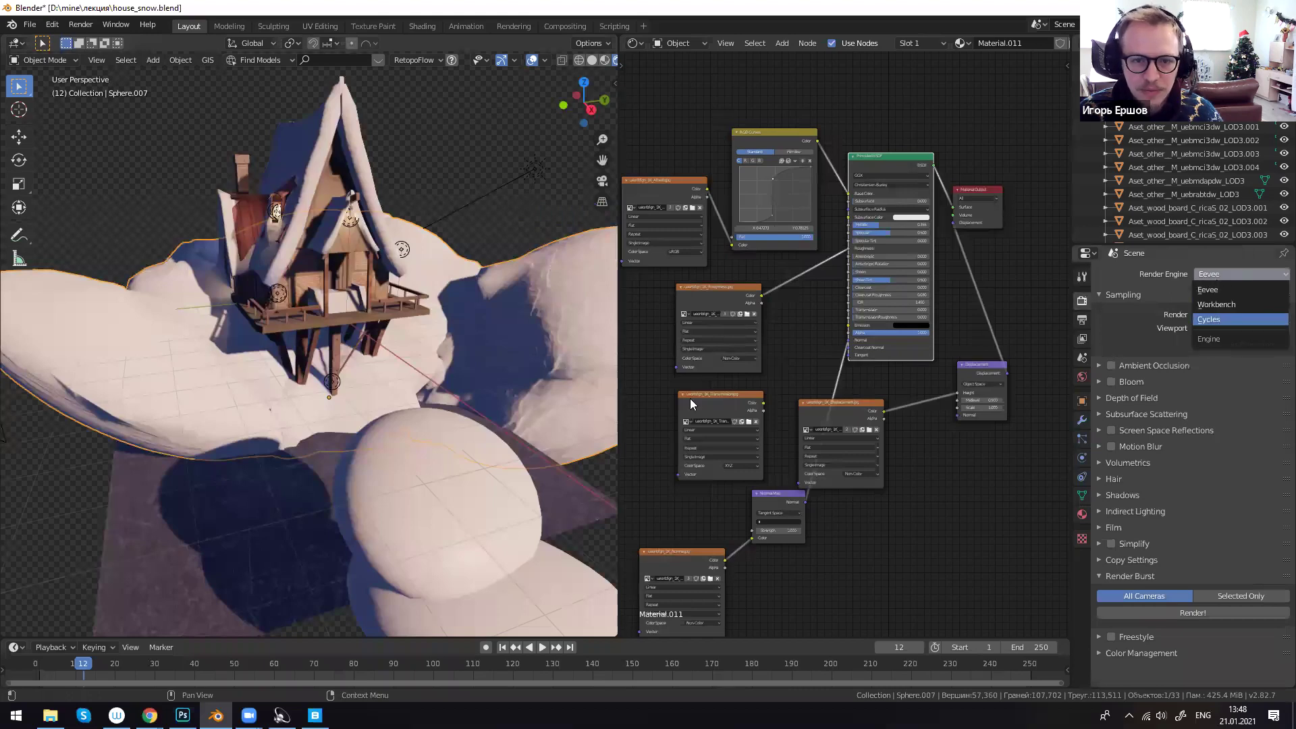
{"action": "left_click", "coordinate": [1208, 319]}
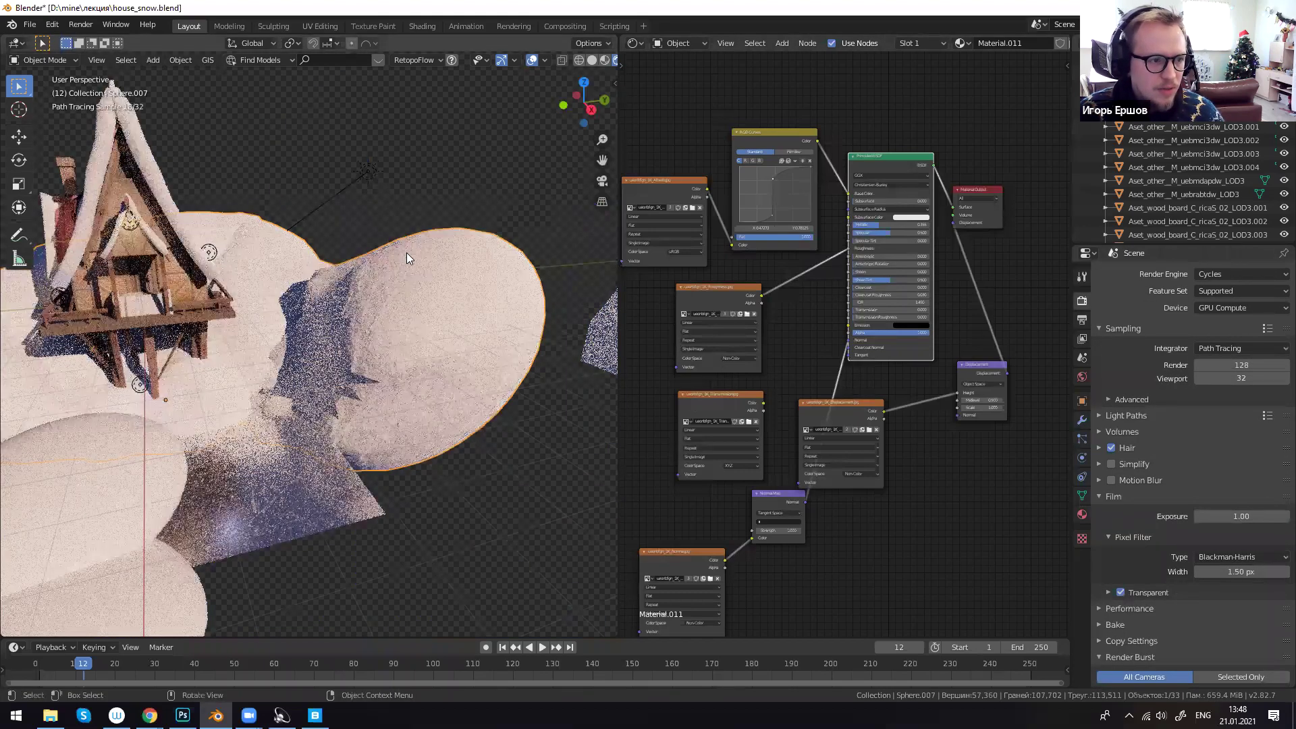
- Select both flattened spheres in front of the house and move them about 11.4 m along Y toward the smaller house
{"action": "left_click", "coordinate": [372, 175]}
{"action": "middle_click_drag", "start_coordinate": [395, 295], "coordinate": [437, 314]}
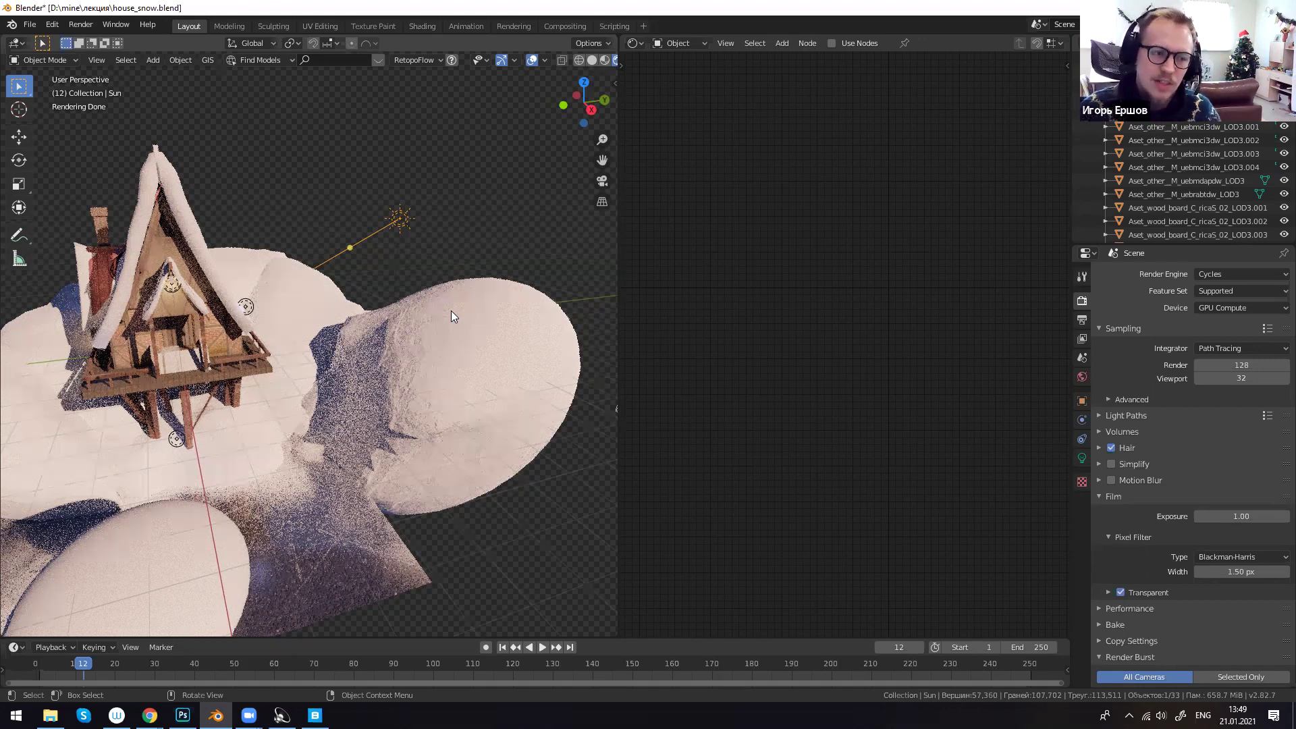
{"action": "mouse_move", "coordinate": [481, 315]}
{"action": "middle_mouse_down"}
{"action": "mouse_move", "coordinate": [328, 467]}
{"action": "mouse_move", "coordinate": [149, 462]}
{"action": "middle_mouse_up"}
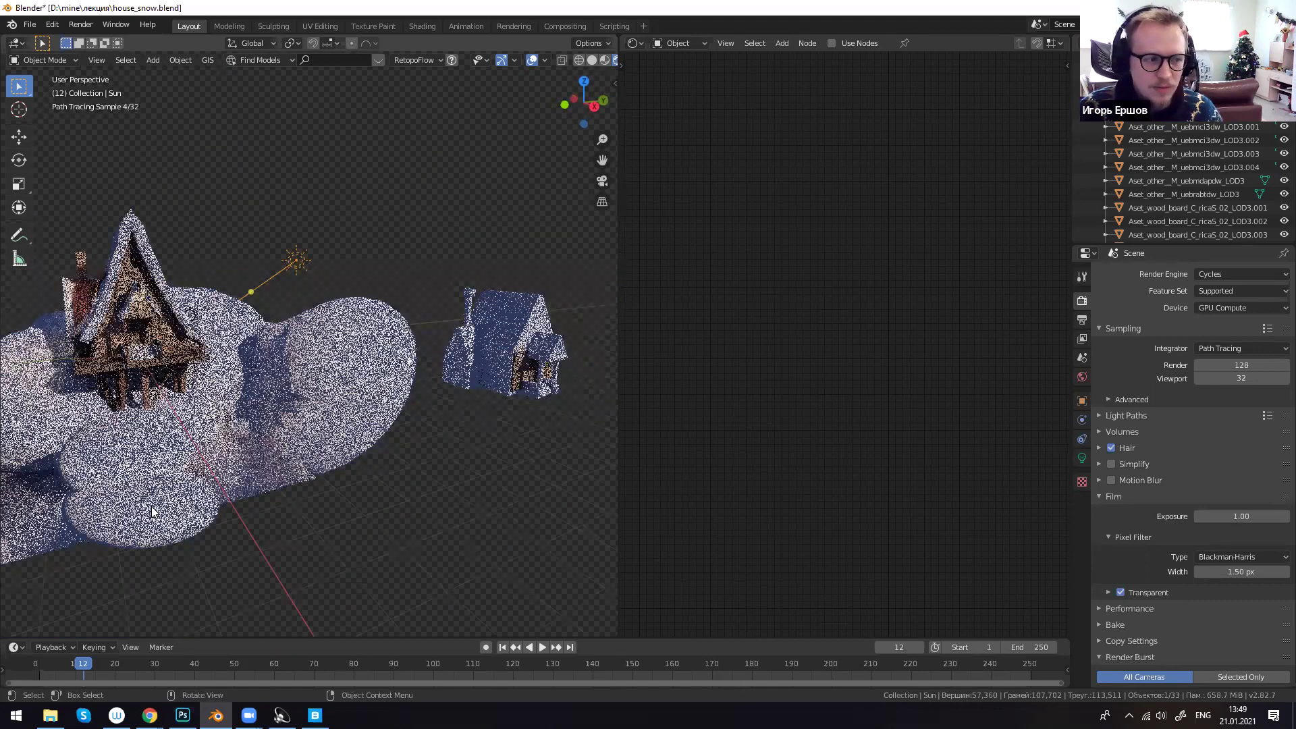
{"action": "left_click", "coordinate": [177, 507]}
{"action": "left_click", "coordinate": [176, 459], "text": "shift"}
{"action": "middle_click_drag", "start_coordinate": [239, 473], "coordinate": [304, 481], "text": "shift"}
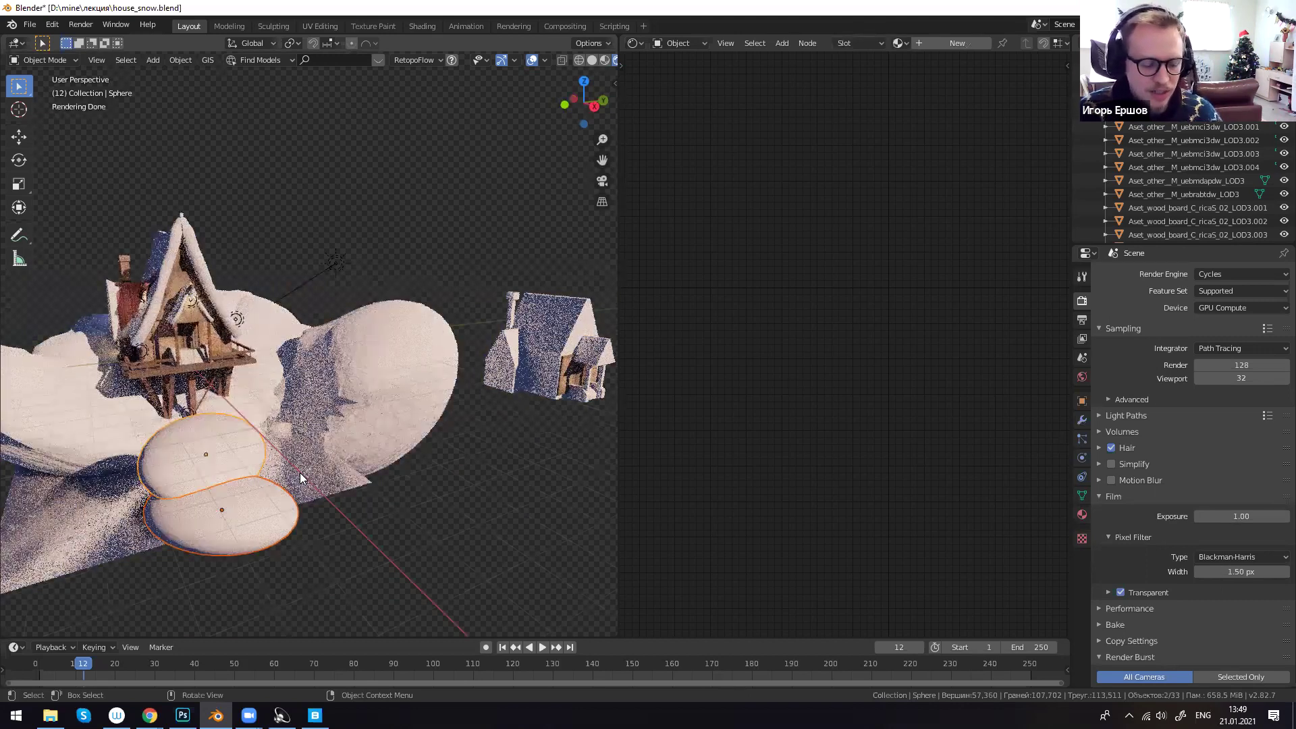
{"action": "key", "text": "g"}
{"action": "key", "text": "y"}
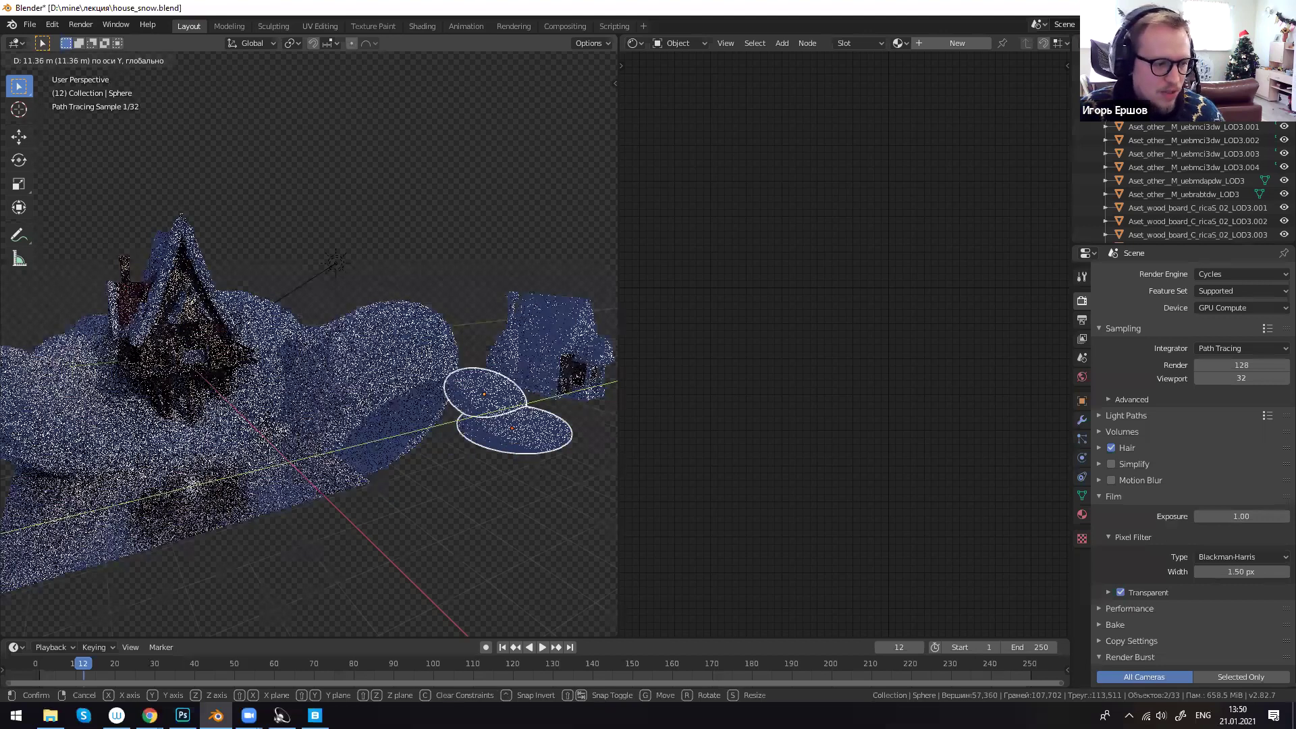
{"action": "left_click", "coordinate": [170, 648]}
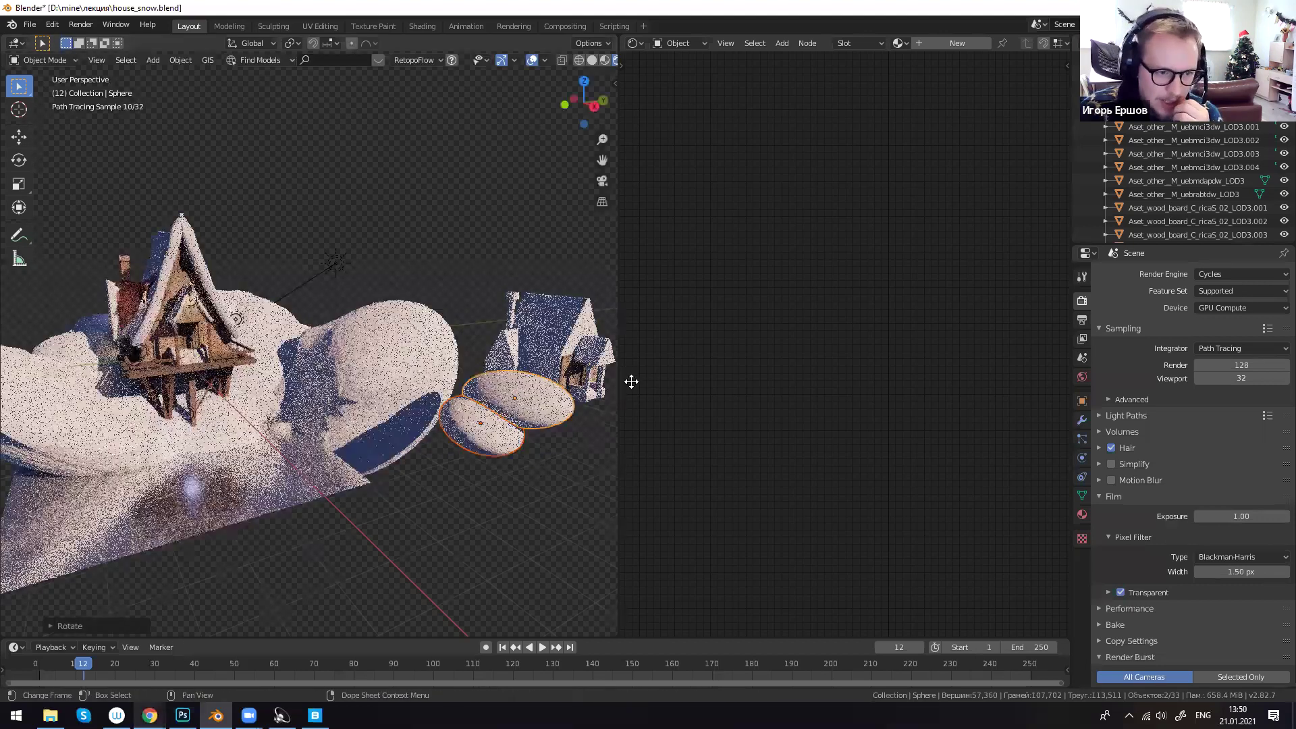
{"action": "key", "text": "alt+Tab"}
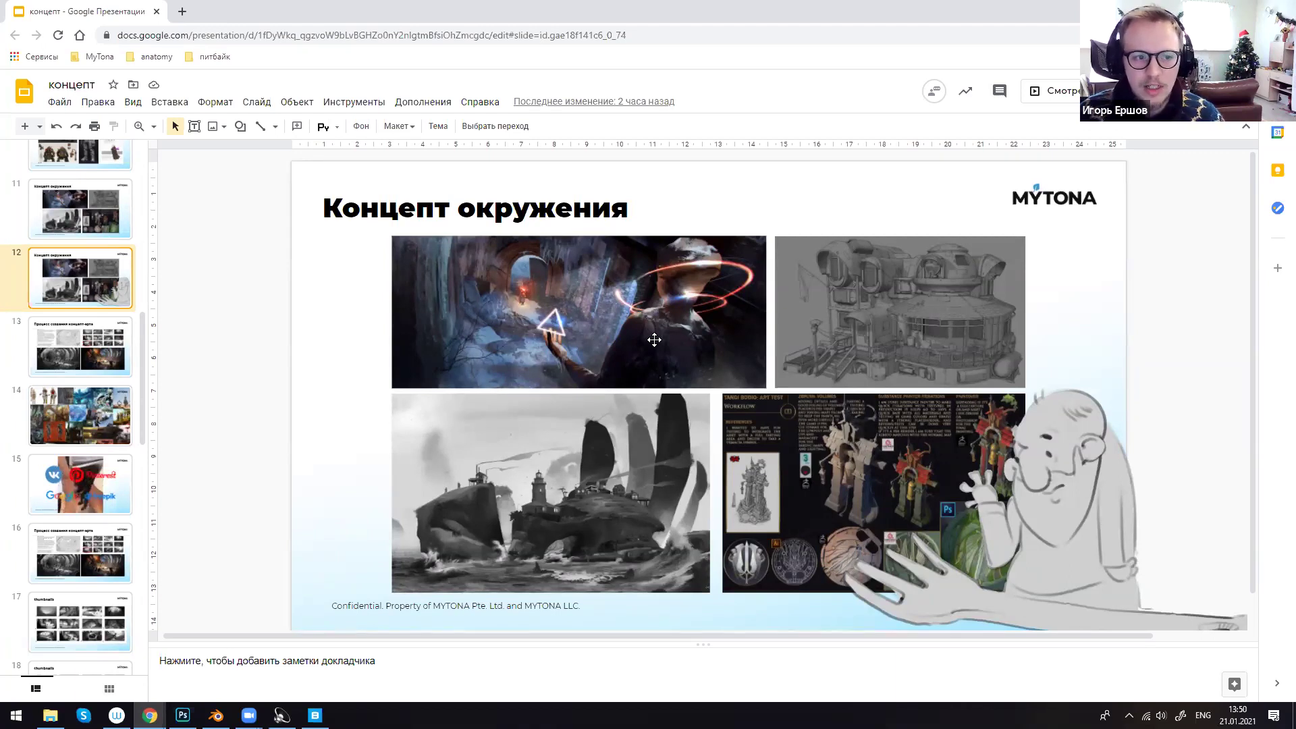
{"action": "key", "text": "alt+Tab"}
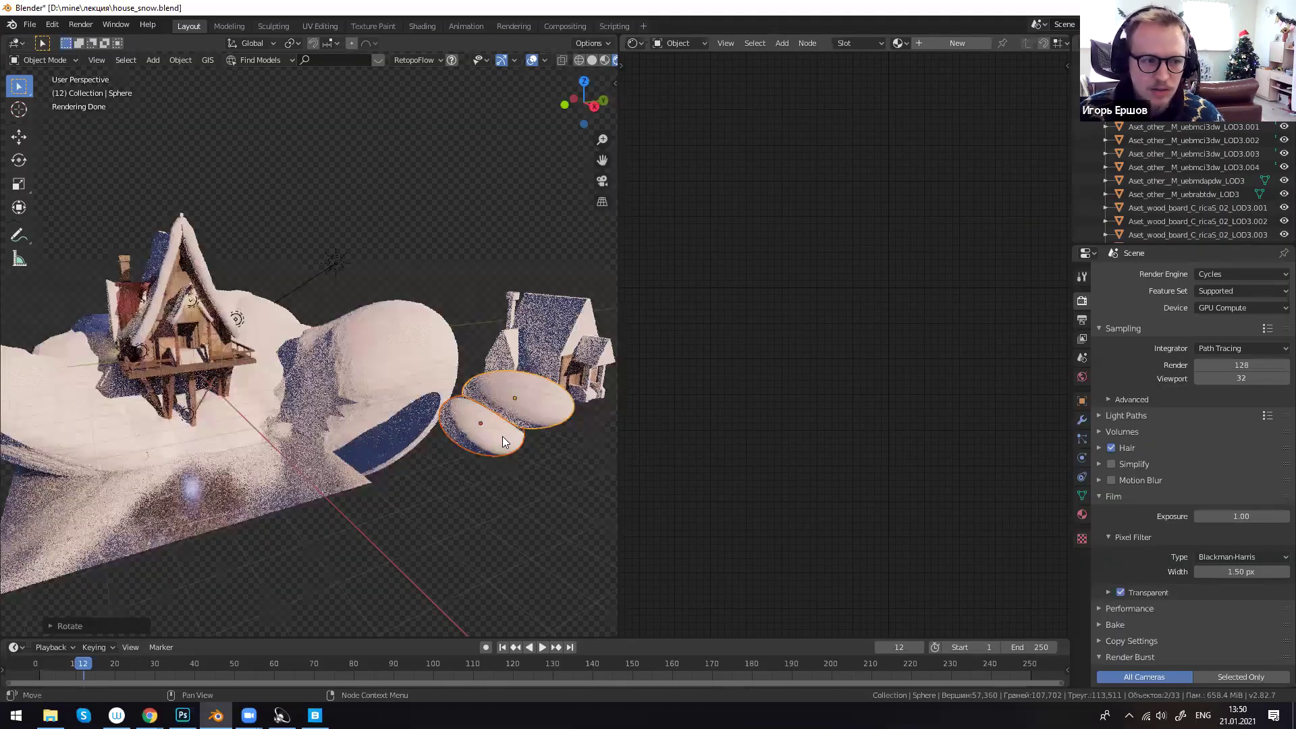
- Rotate the two flattened spheres together about the global Z axis
{"action": "key", "text": "r"}
{"action": "key", "text": "z"}
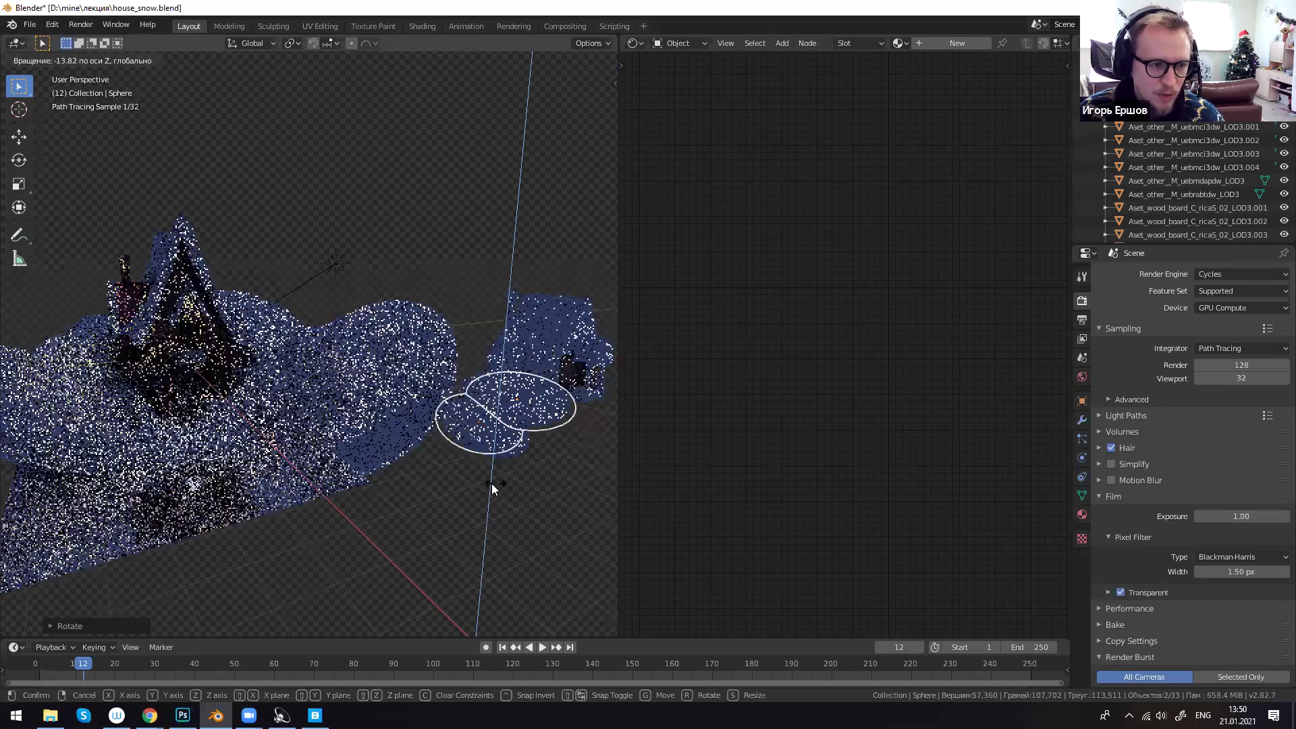
{"action": "left_click", "coordinate": [524, 454]}
- Delete the two flattened spheres near the smaller house and undo the deletion
{"action": "scroll", "coordinate": [533, 462], "scroll_direction": "up", "scroll_amount": 3}
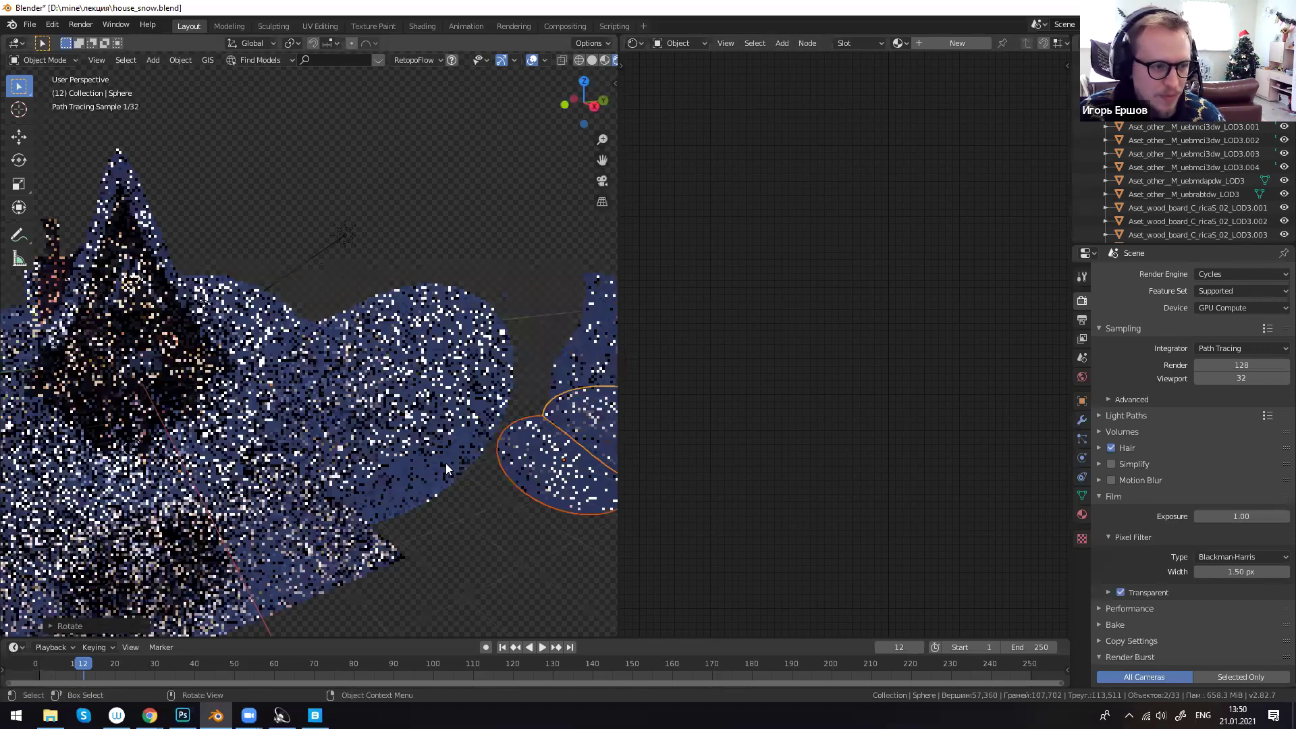
{"action": "key", "text": "Delete"}
{"action": "scroll", "coordinate": [432, 452], "scroll_direction": "up", "scroll_amount": 1}
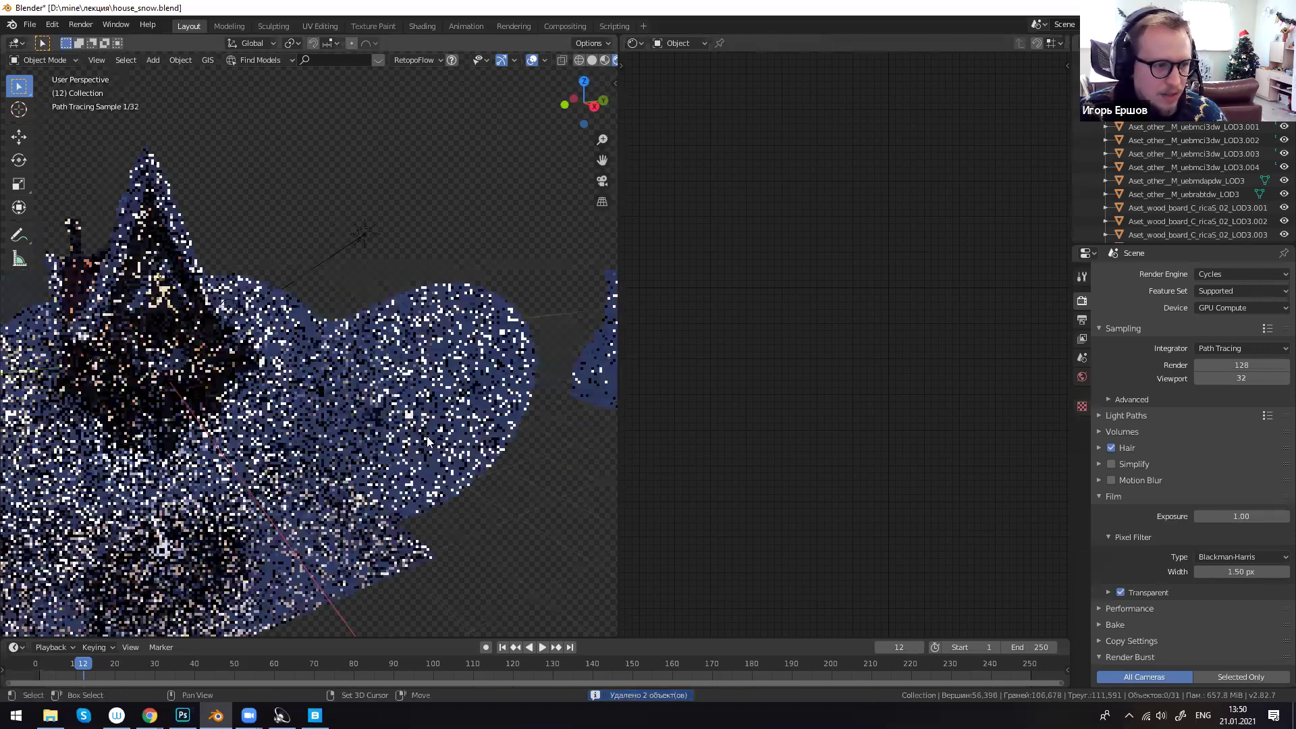
{"action": "scroll", "coordinate": [471, 397], "scroll_direction": "down", "scroll_amount": 5, "text": "ctrl"}
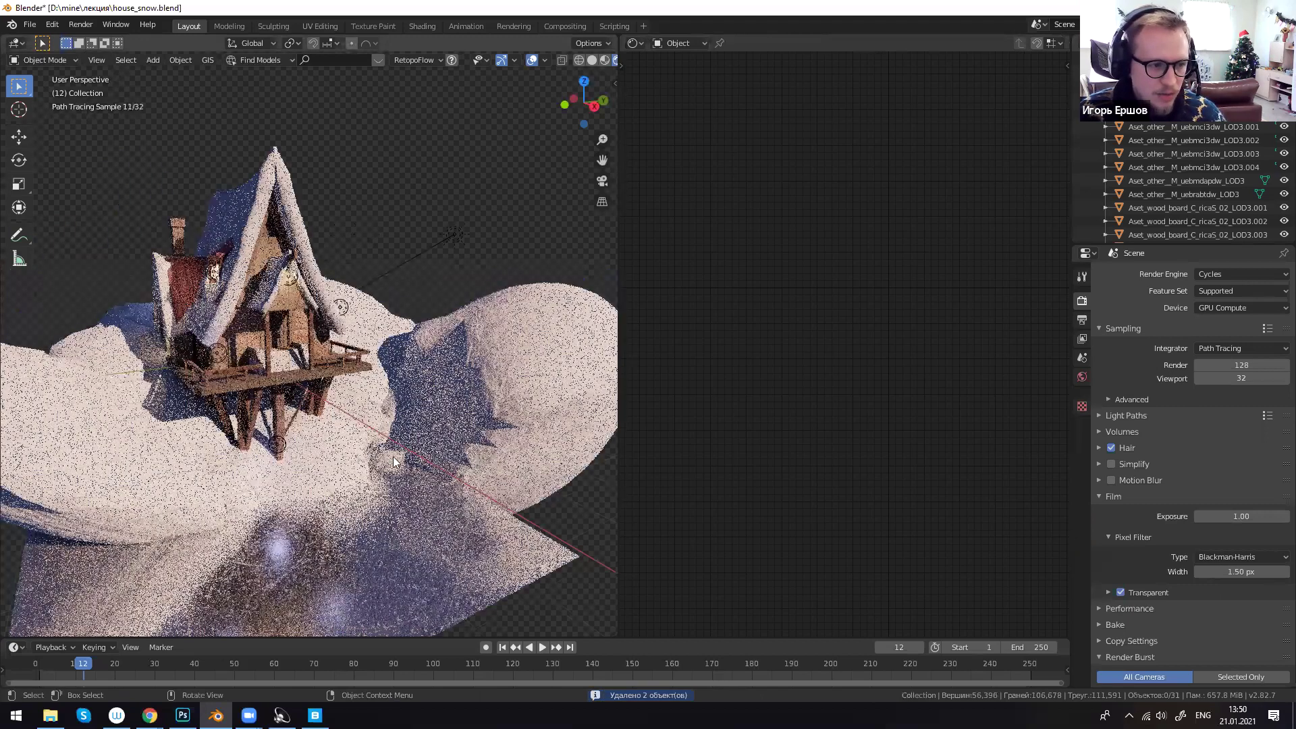
{"action": "key", "text": "ctrl+z"}
{"action": "middle_click_drag", "start_coordinate": [536, 408], "coordinate": [517, 389], "text": "shift"}
{"action": "key", "text": "ctrl+z"}
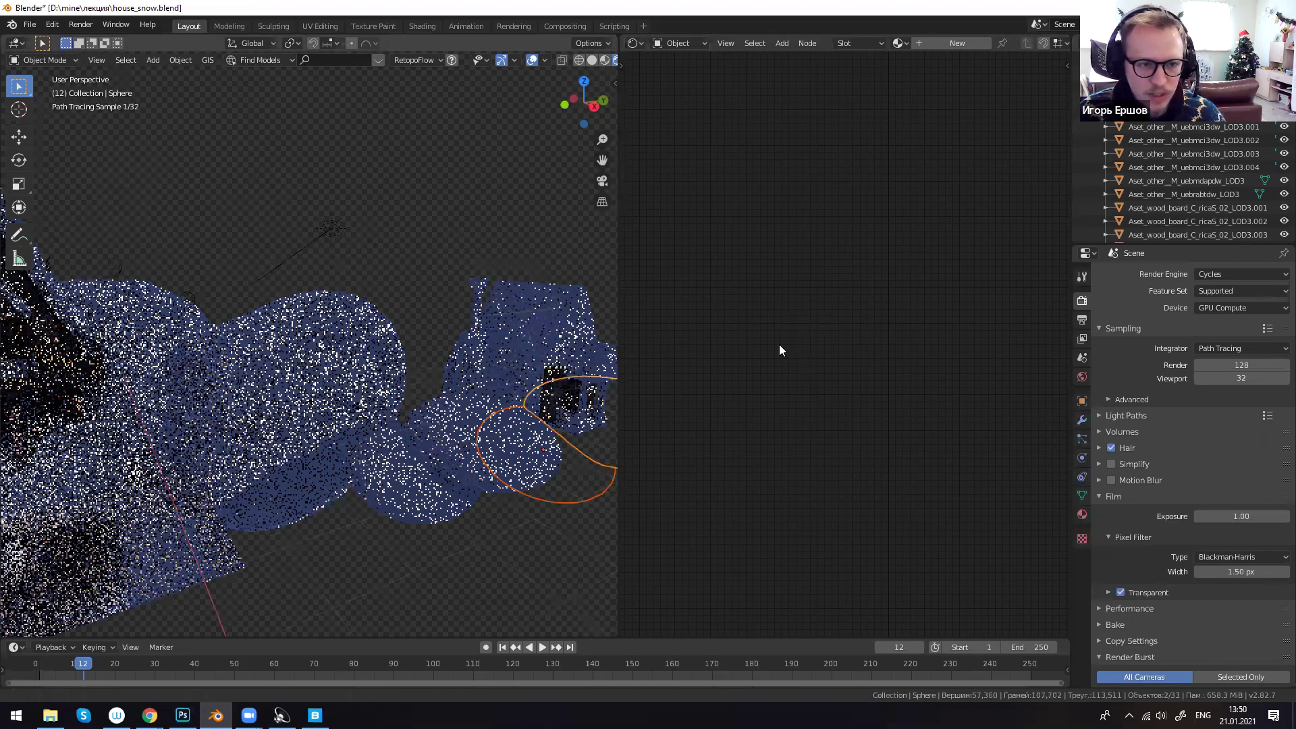
{"action": "key", "text": "ctrl+z"}
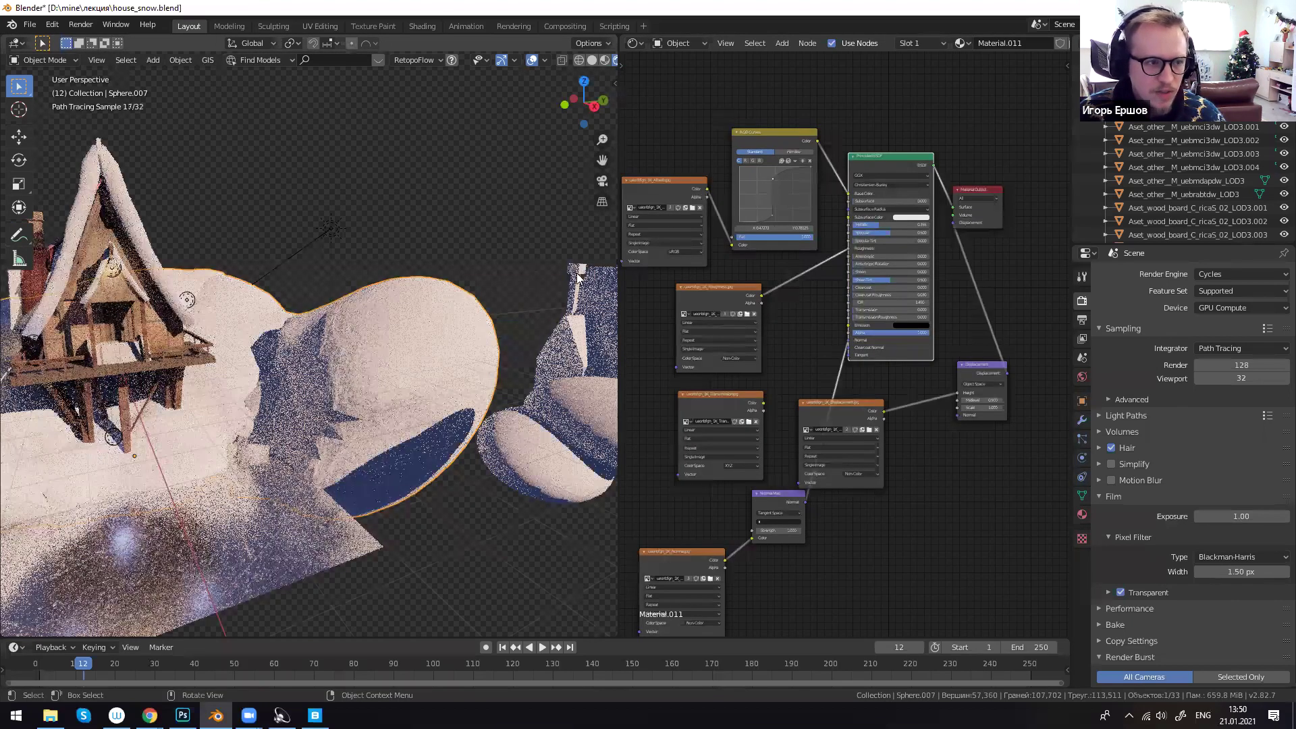
- Lower the control point of the RGB curve in the snow mound's material, comparing the result with undo and redo
{"action": "left_click_drag", "start_coordinate": [774, 178], "coordinate": [791, 196]}
{"action": "left_click", "coordinate": [791, 195]}
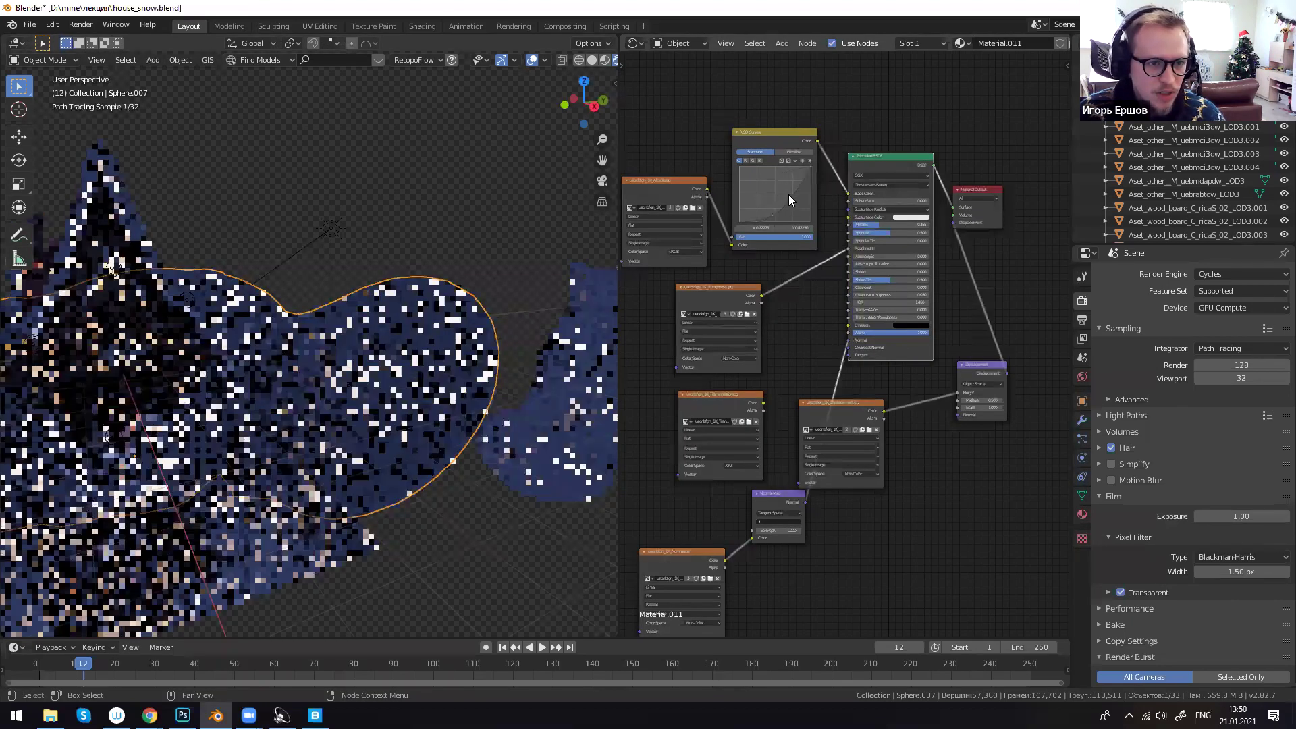
{"action": "key", "text": "ctrl+z"}
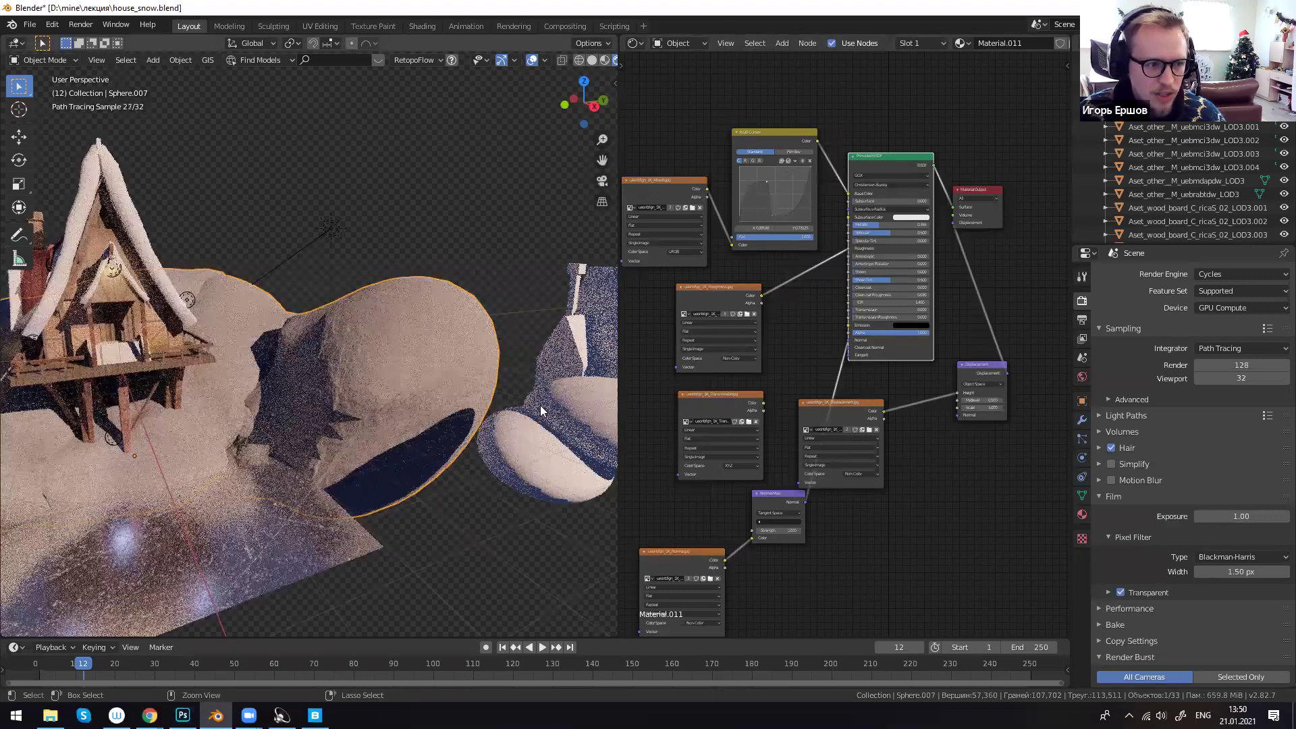
{"action": "key", "text": "ctrl+shift+z"}
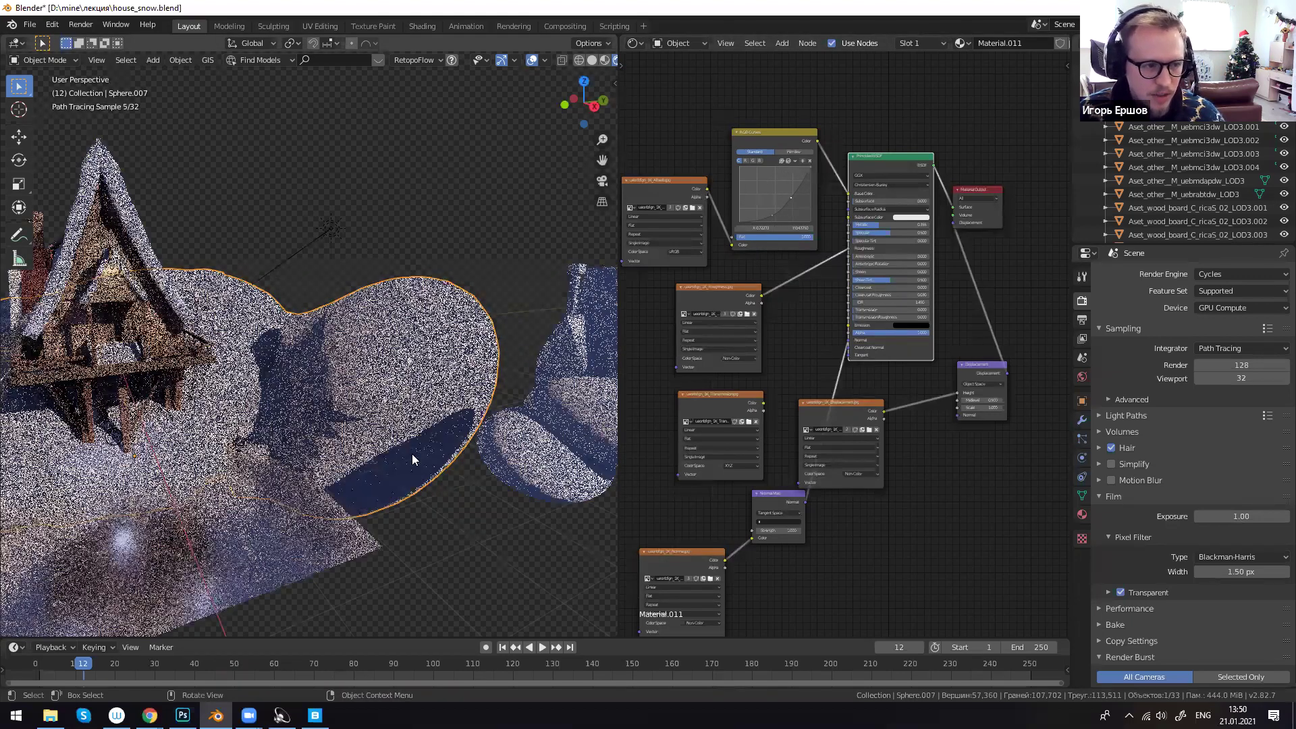
- Delete the two flattened spheres beside the large snow mound
{"action": "left_click", "coordinate": [538, 466]}
{"action": "key", "text": "x"}
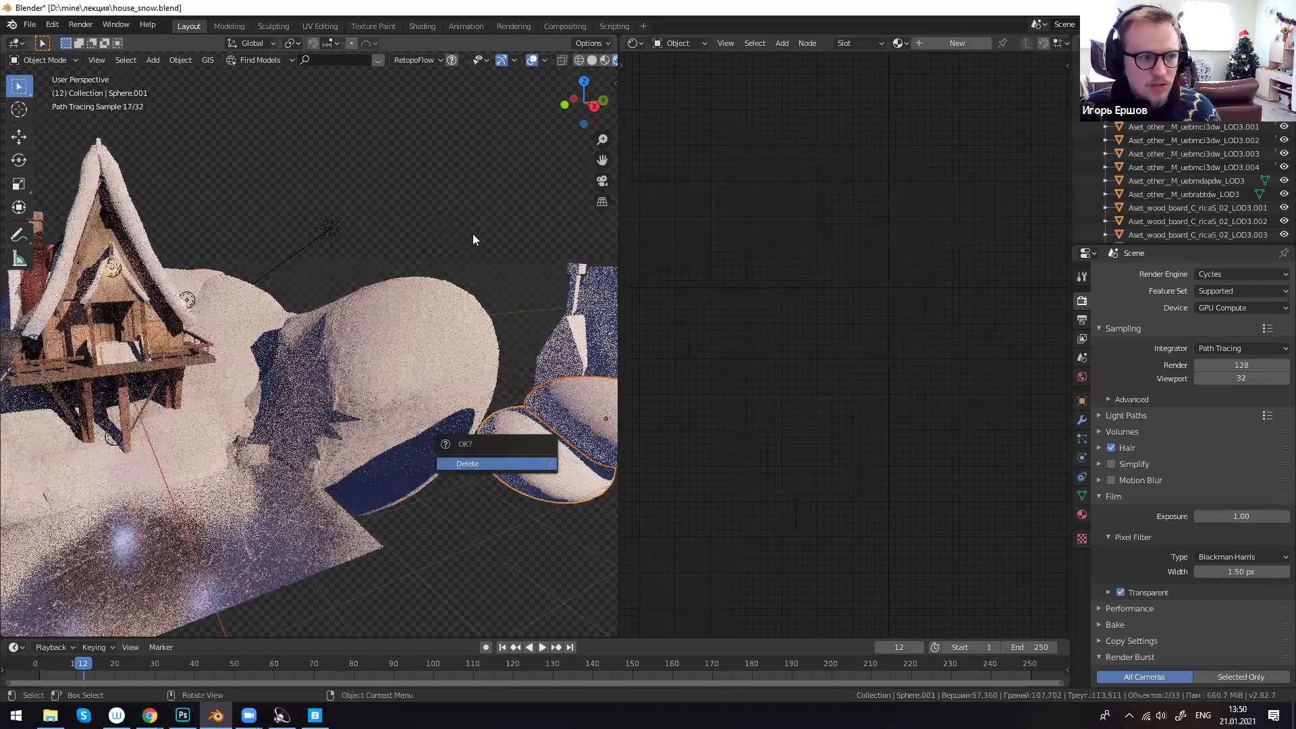
{"action": "key", "text": "Return"}
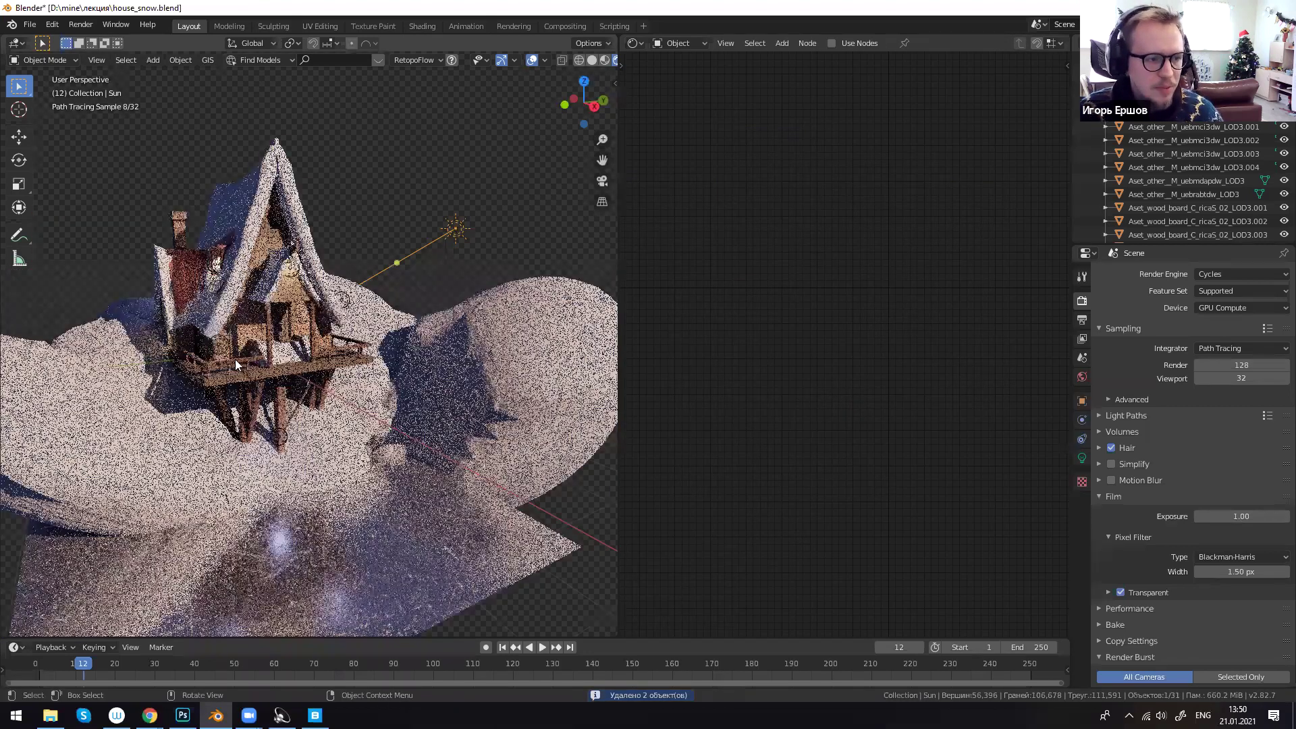
- Try deleting the building asset that forms the red roof parts and dormer window of the gabled house
{"action": "left_click", "coordinate": [243, 372]}
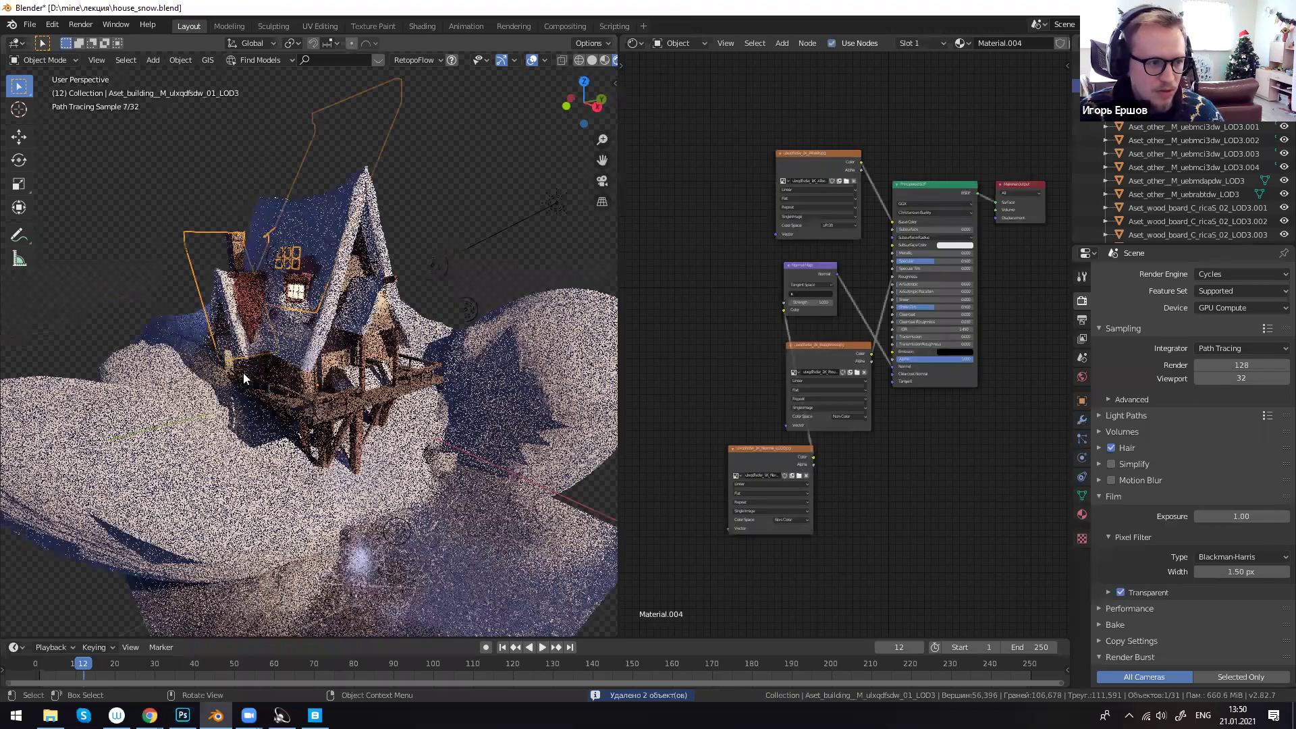
{"action": "key", "text": "KP_Decimal"}
{"action": "key", "text": "x"}
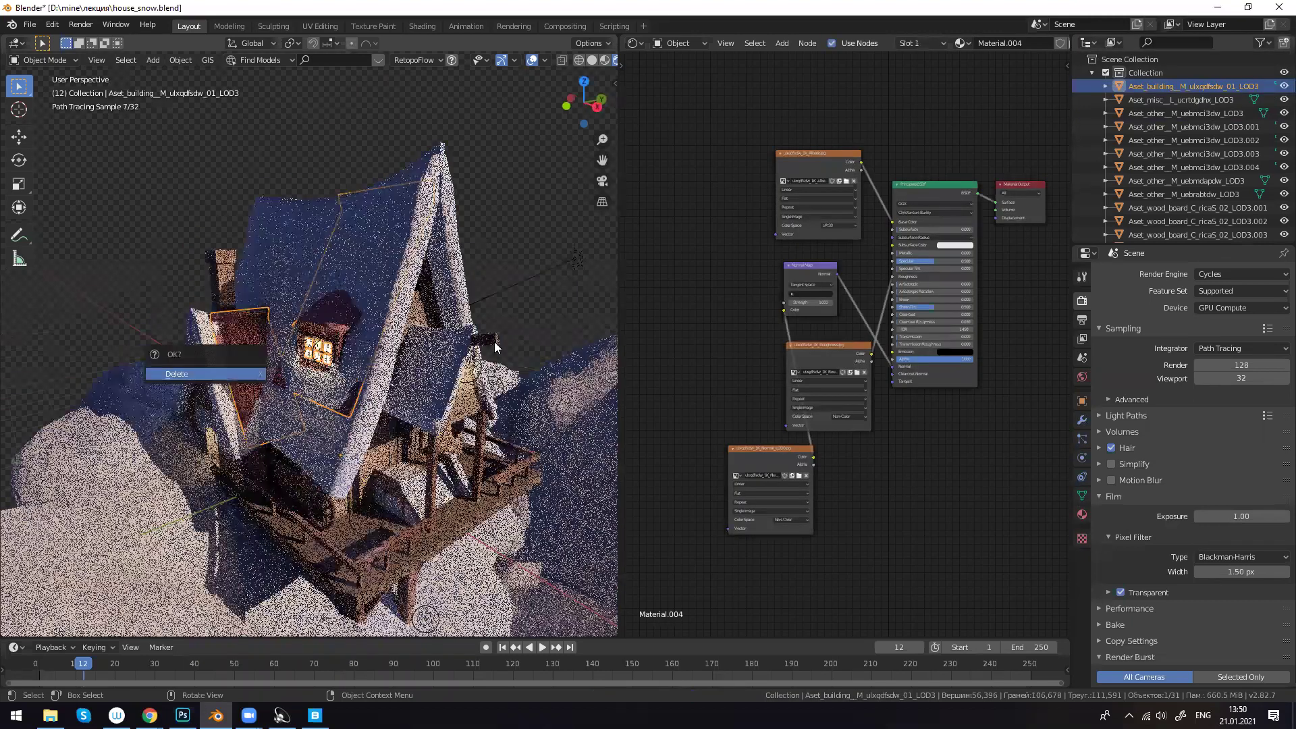
{"action": "key", "text": "Return"}
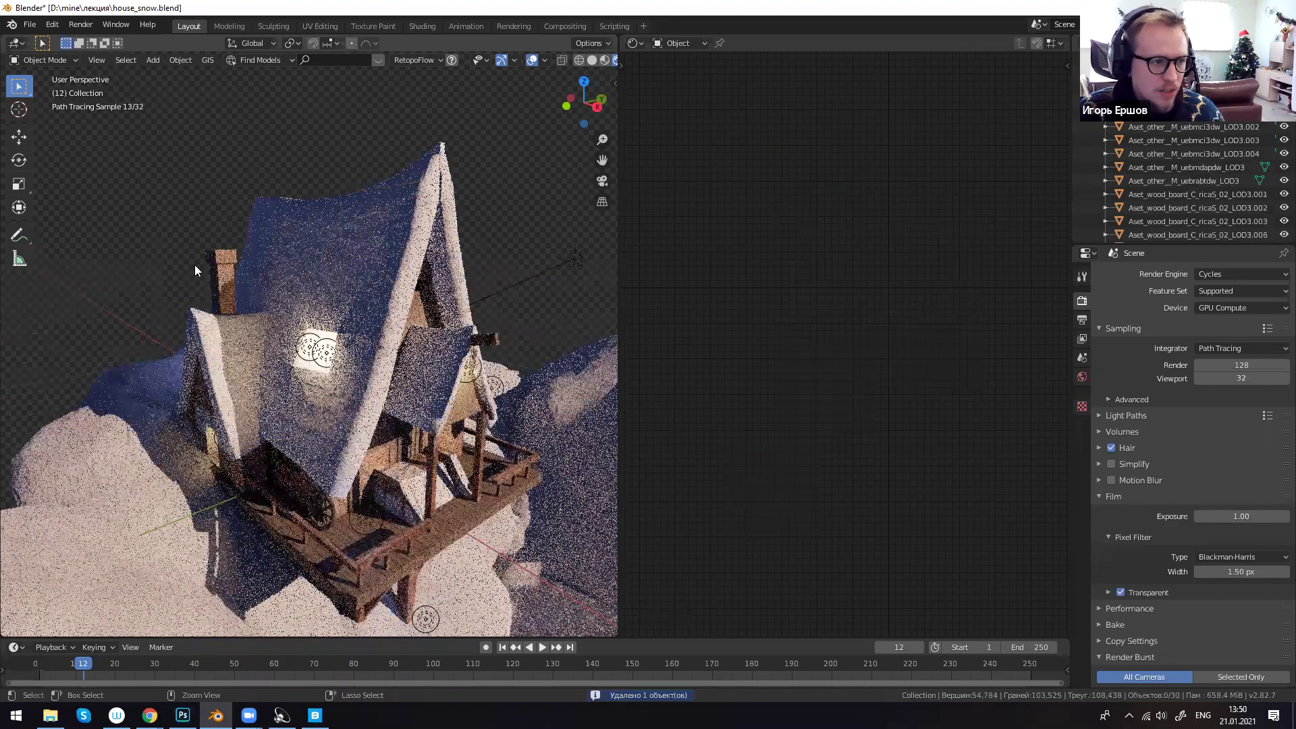
{"action": "left_click", "coordinate": [453, 437]}
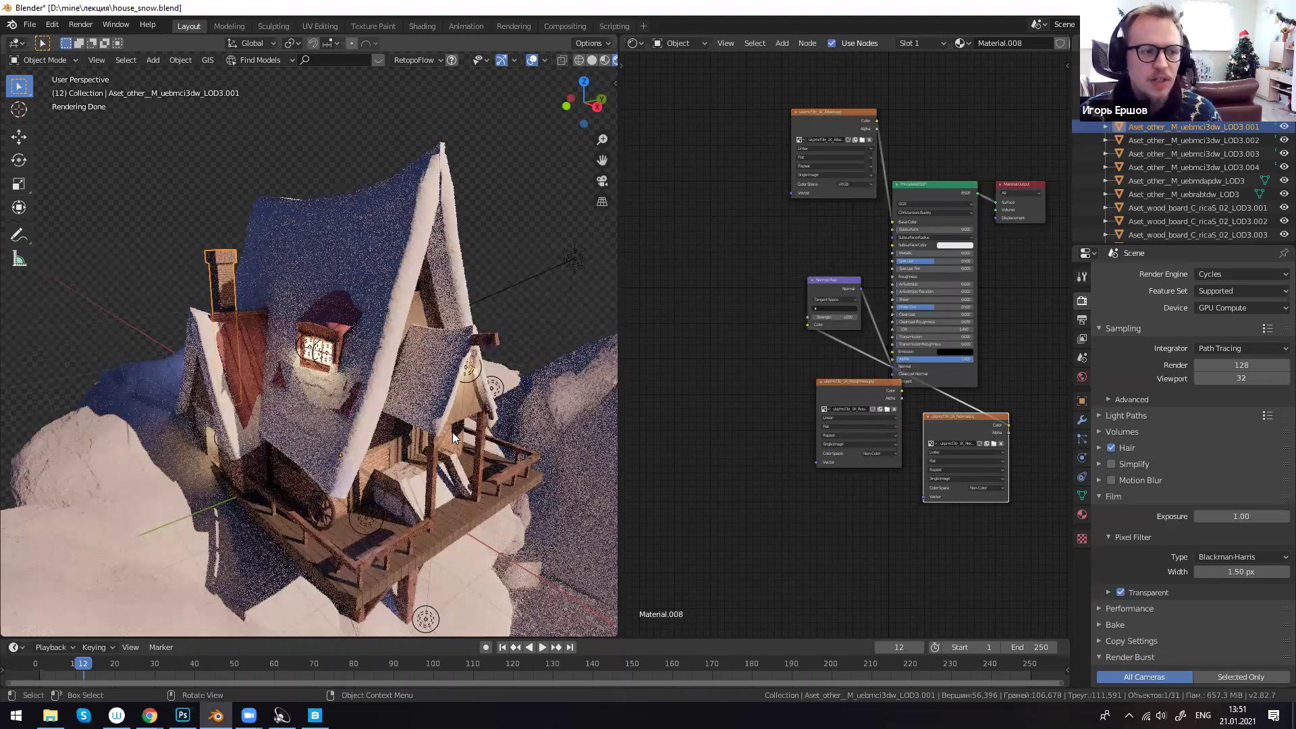
- Select the two point lights at the dormer window, delete them, and undo the deletion
{"action": "left_click", "coordinate": [315, 355]}
{"action": "left_click", "coordinate": [307, 356]}
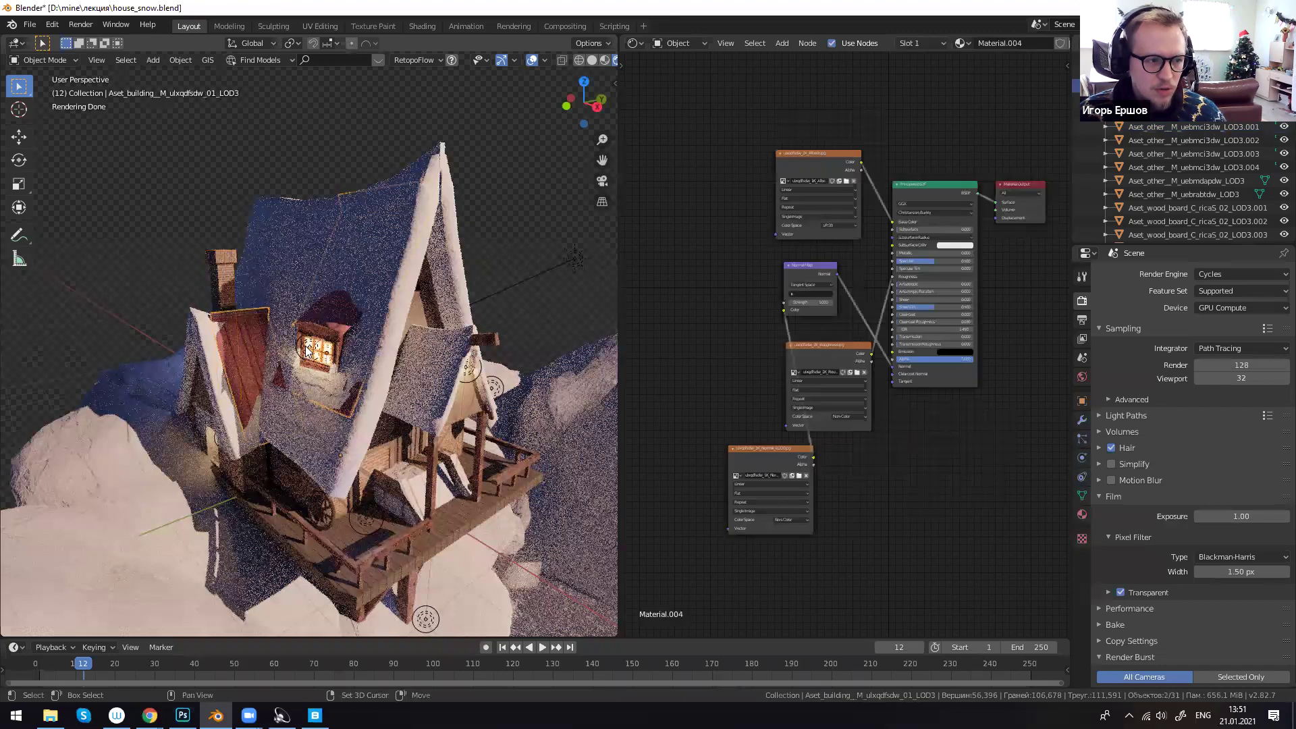
{"action": "left_click", "coordinate": [317, 355]}
{"action": "left_click", "coordinate": [325, 356]}
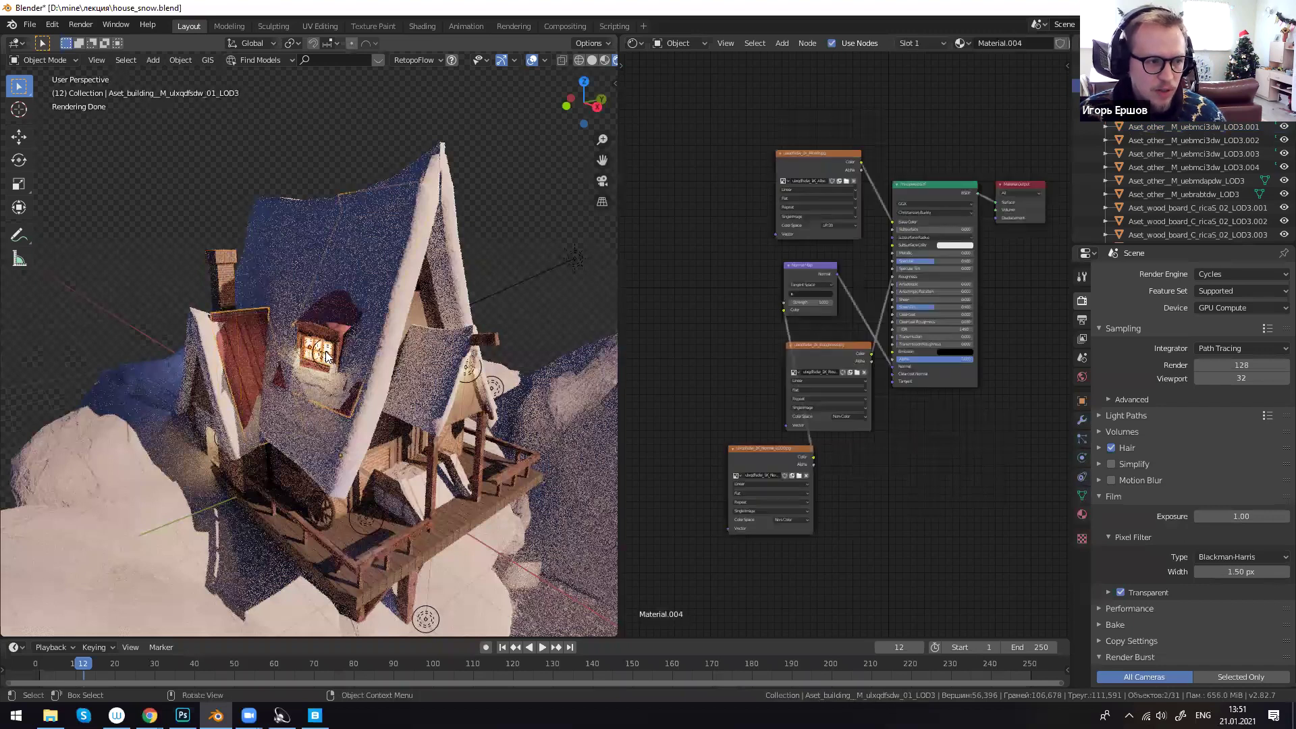
{"action": "left_click", "coordinate": [322, 357]}
{"action": "left_click", "coordinate": [319, 356], "text": "shift"}
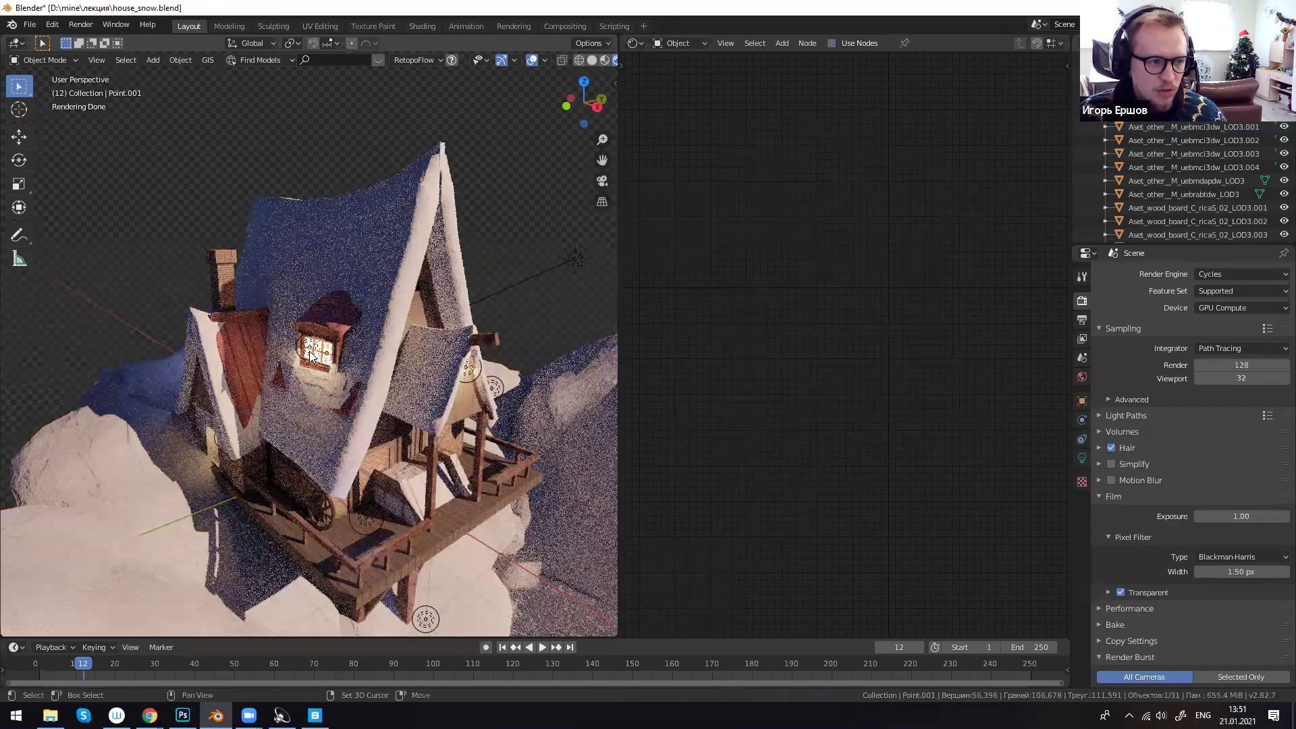
{"action": "key", "text": "x"}
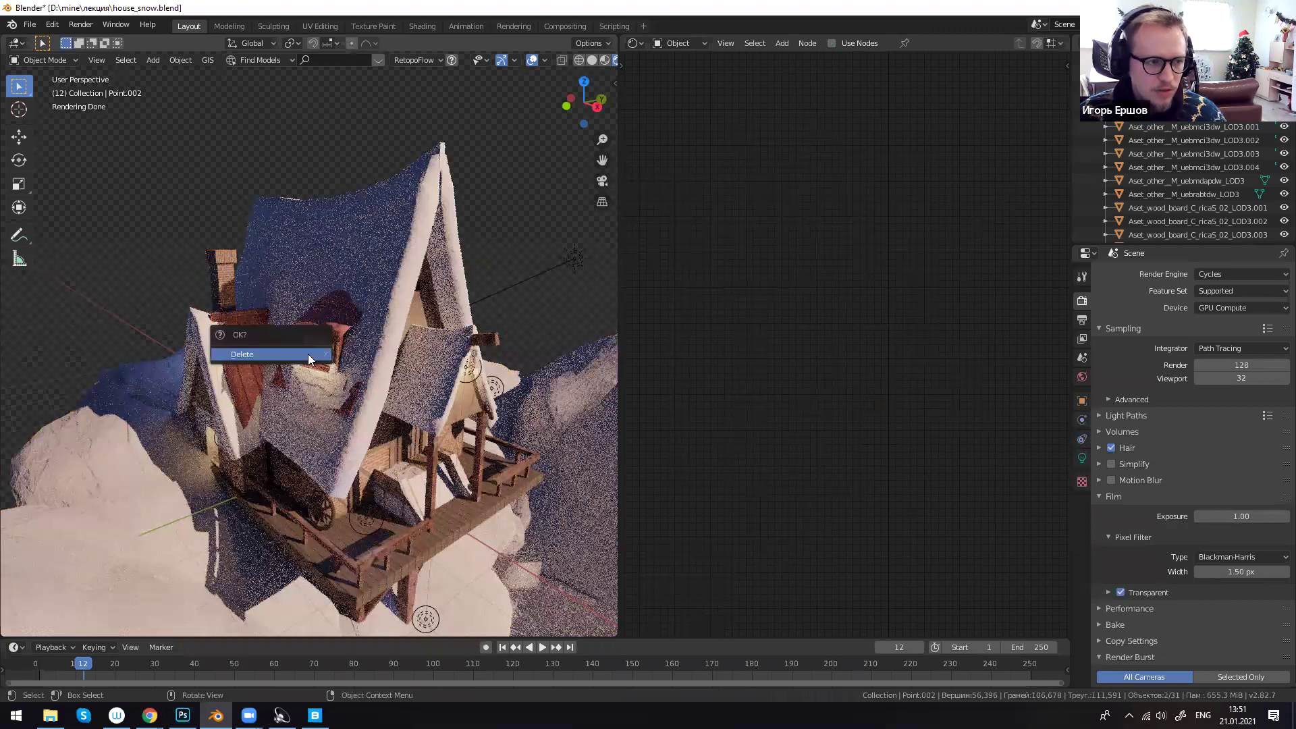
{"action": "left_click", "coordinate": [308, 354]}
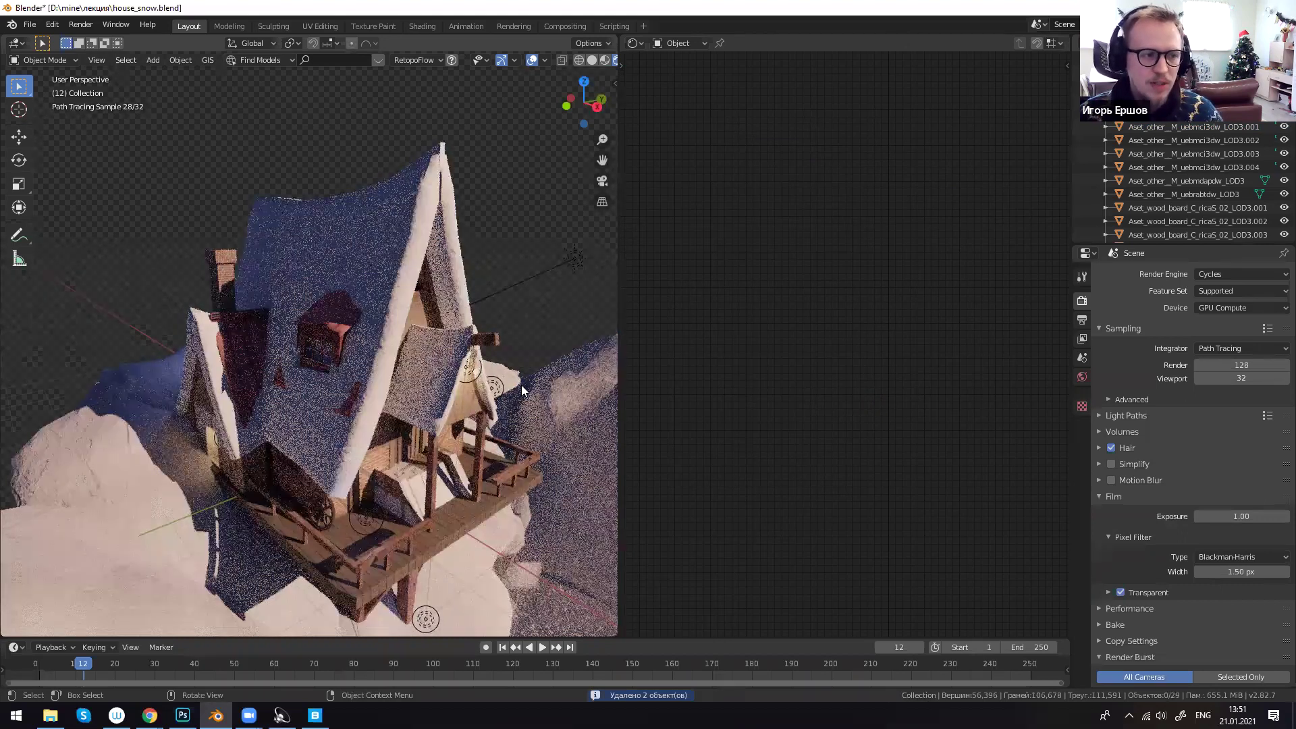
{"action": "key", "text": "ctrl+z"}
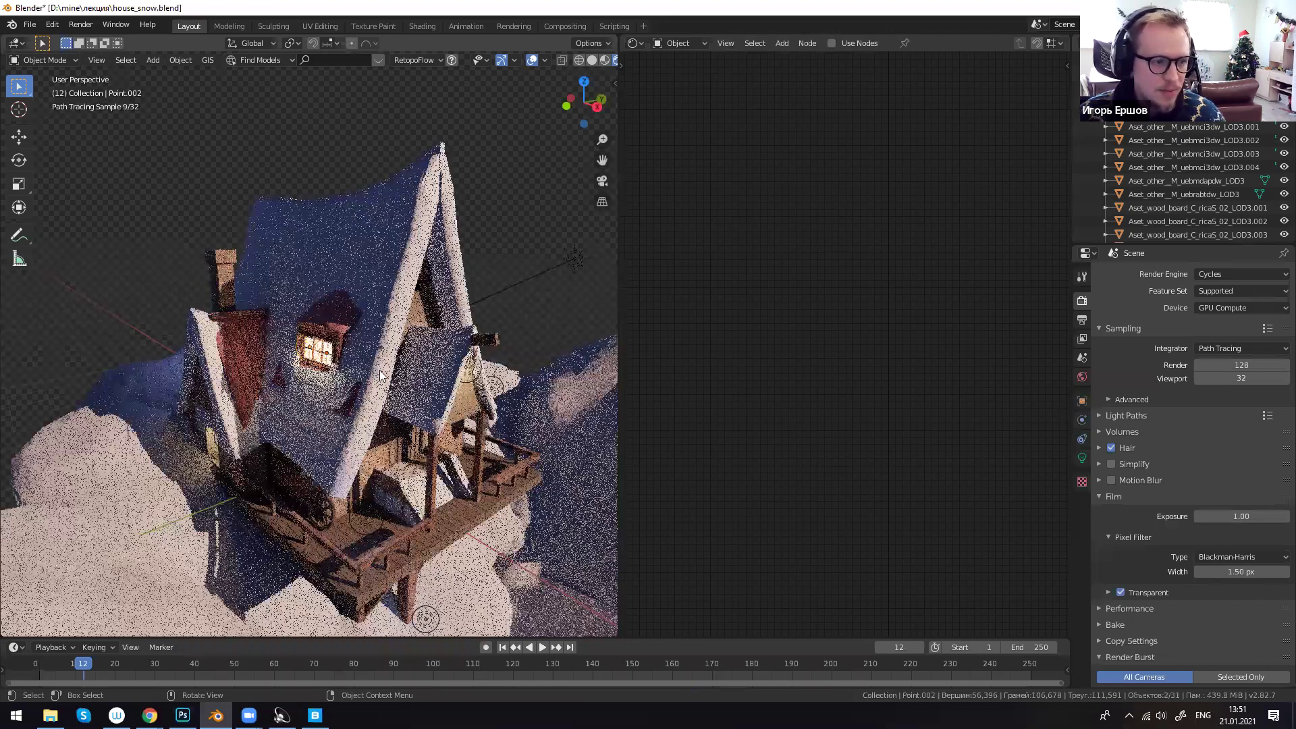
- Select the sun light above the snow scene and set its angle to 138° for softer shadows
{"action": "scroll", "coordinate": [513, 412], "scroll_direction": "up", "scroll_amount": 5}
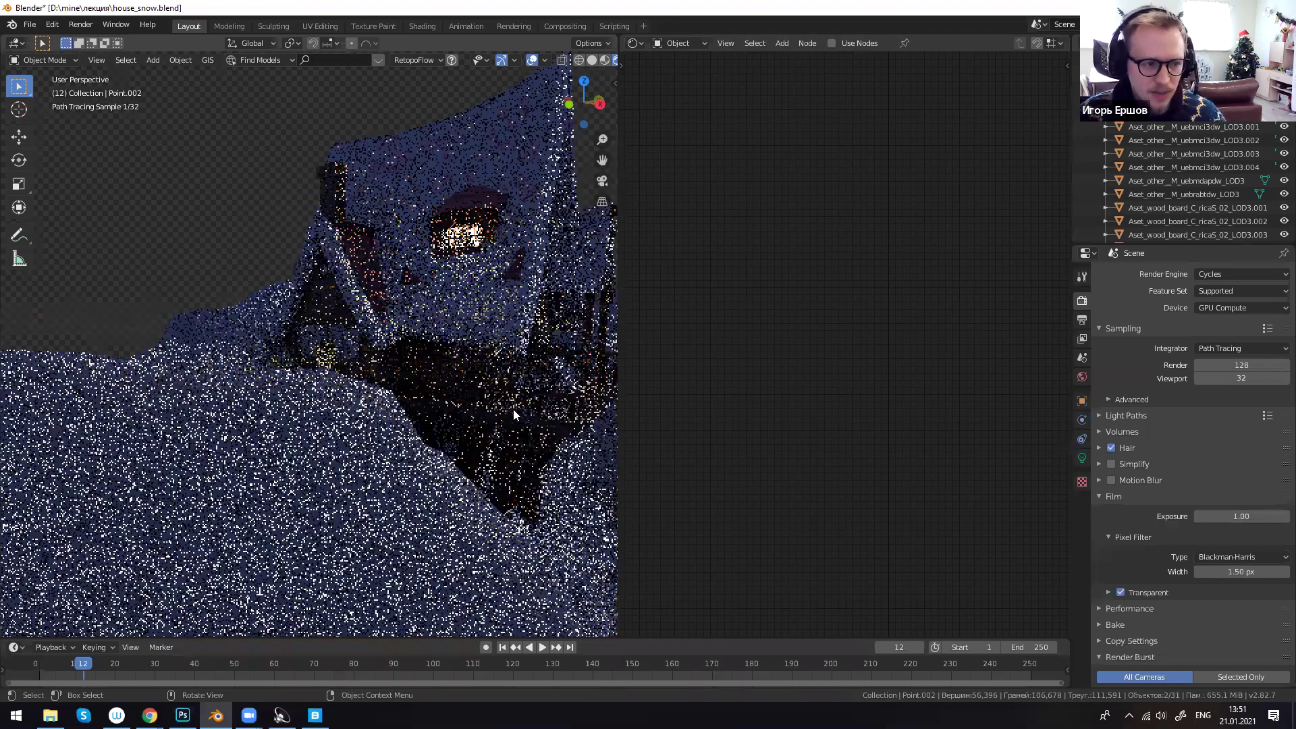
{"action": "scroll", "coordinate": [409, 415], "scroll_direction": "down", "scroll_amount": 4}
{"action": "scroll", "coordinate": [345, 376], "scroll_direction": "up", "scroll_amount": 4}
{"action": "middle_click_drag", "start_coordinate": [329, 375], "coordinate": [342, 346], "text": "shift"}
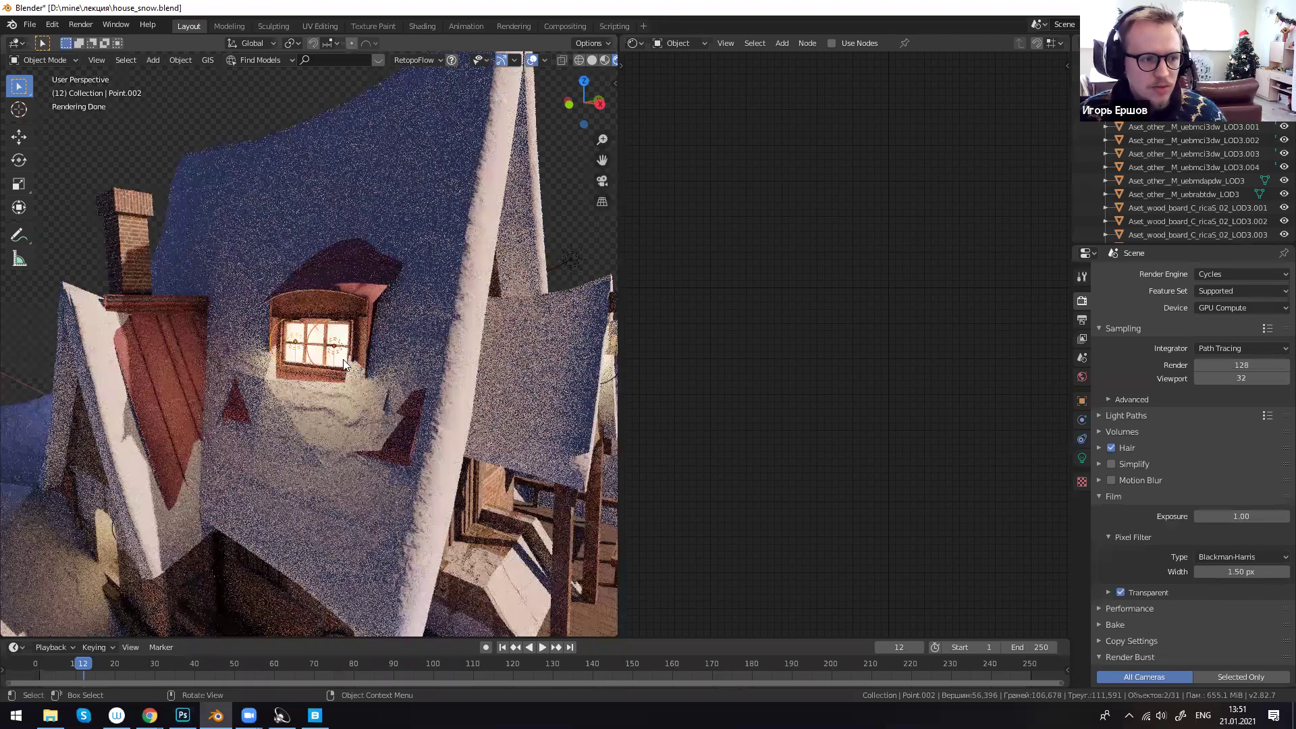
{"action": "scroll", "coordinate": [446, 302], "scroll_direction": "down", "scroll_amount": 3}
{"action": "middle_click_drag", "start_coordinate": [466, 292], "coordinate": [466, 293]}
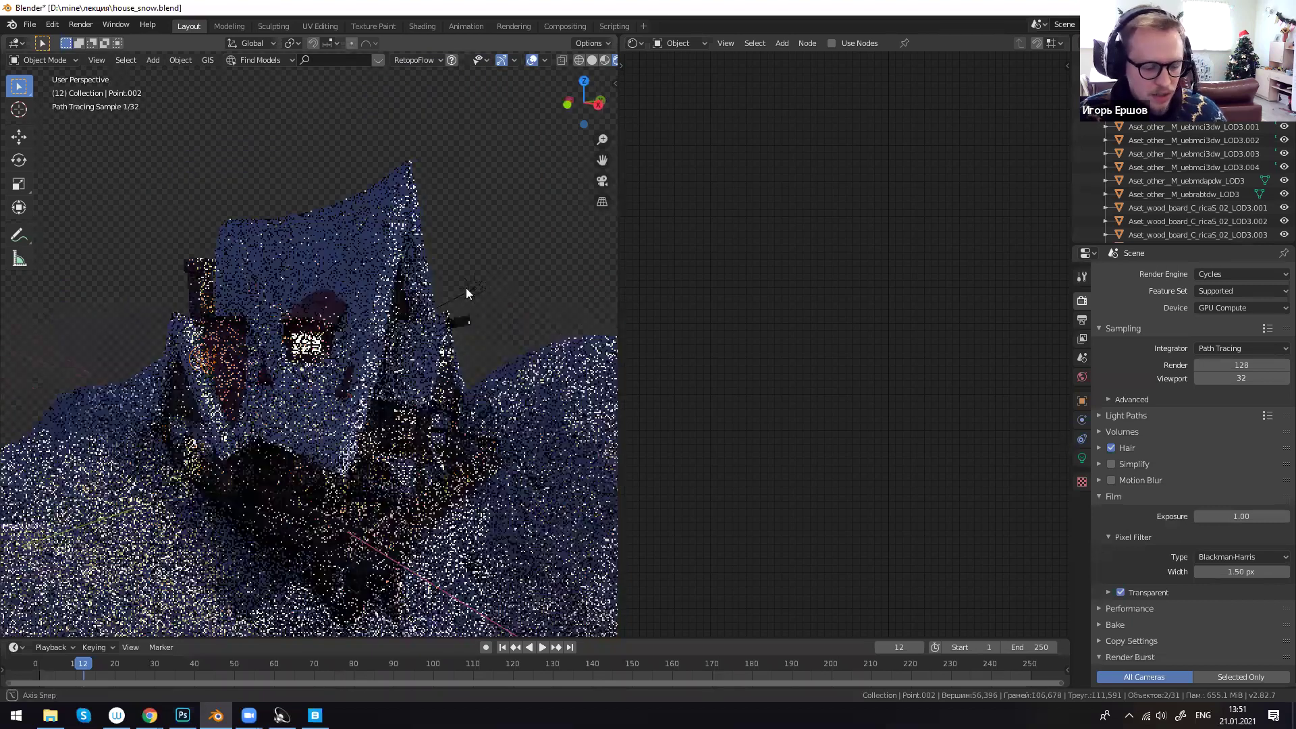
{"action": "left_click", "coordinate": [466, 291]}
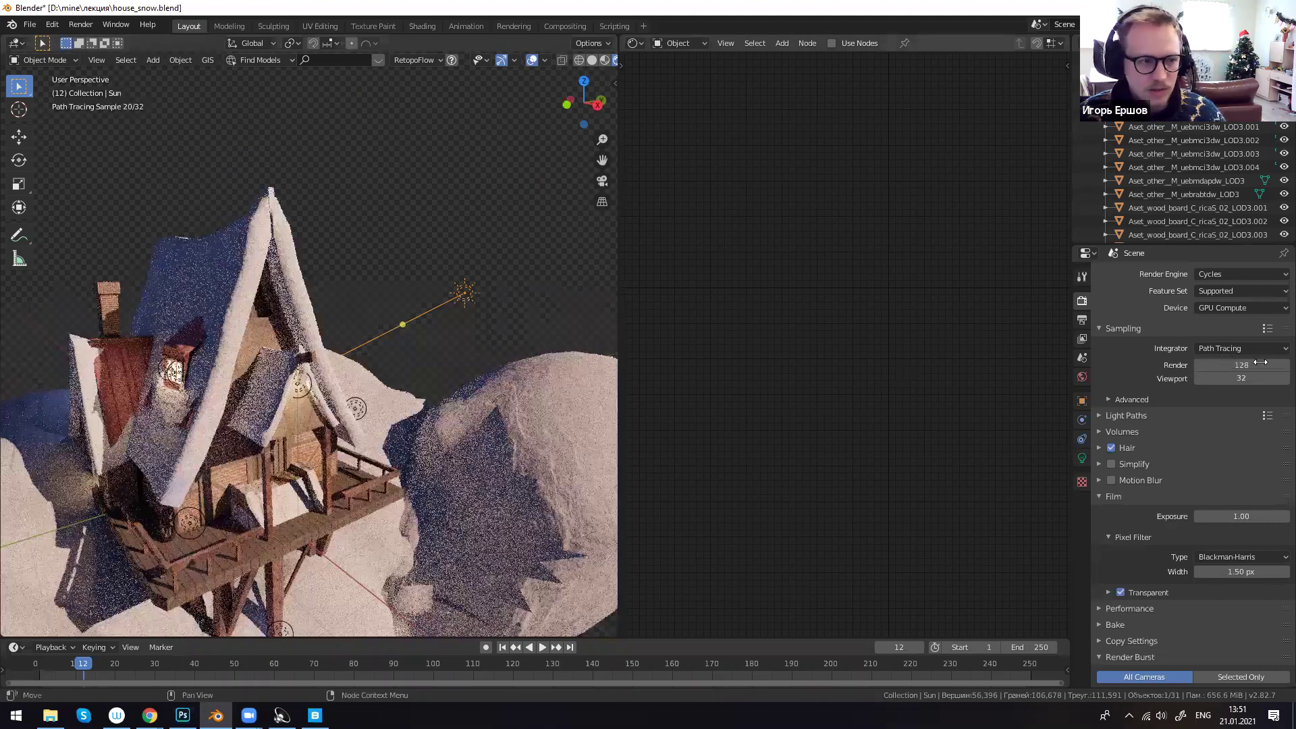
{"action": "left_click", "coordinate": [1082, 458]}
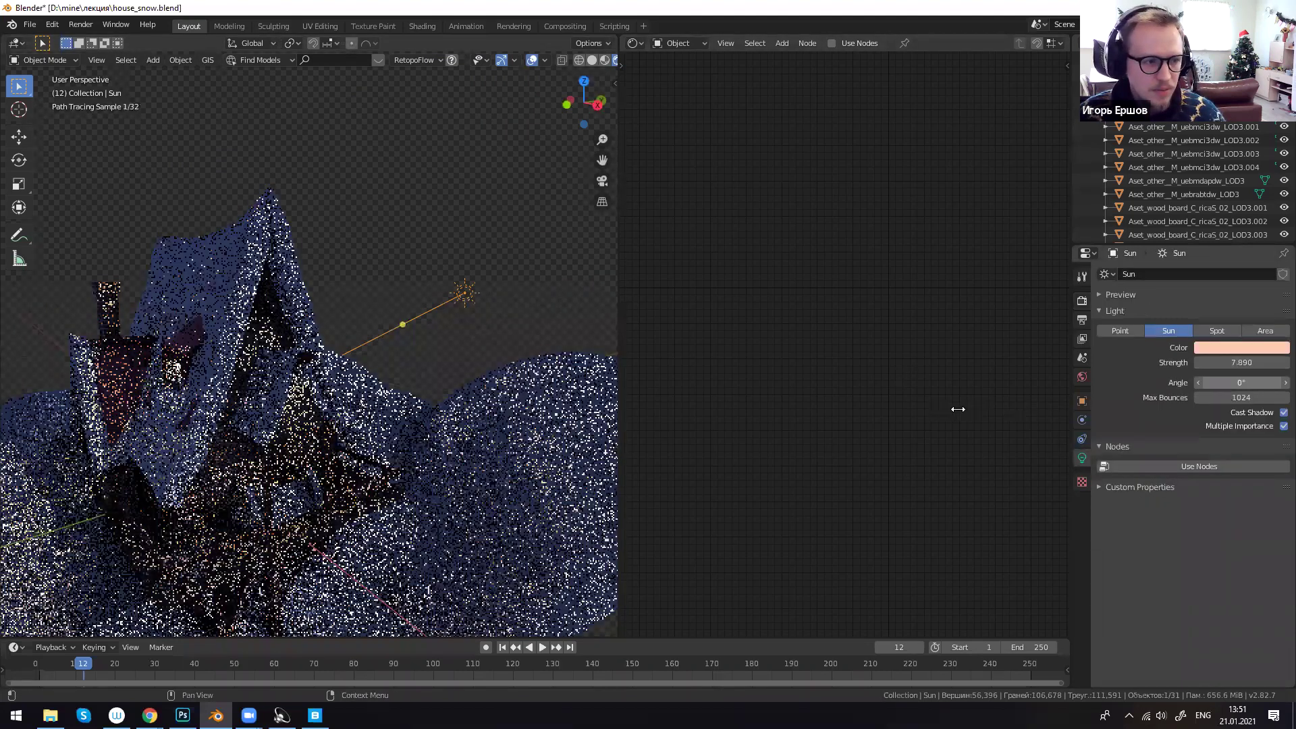
{"action": "left_click_drag", "start_coordinate": [1230, 383], "coordinate": [1283, 383]}
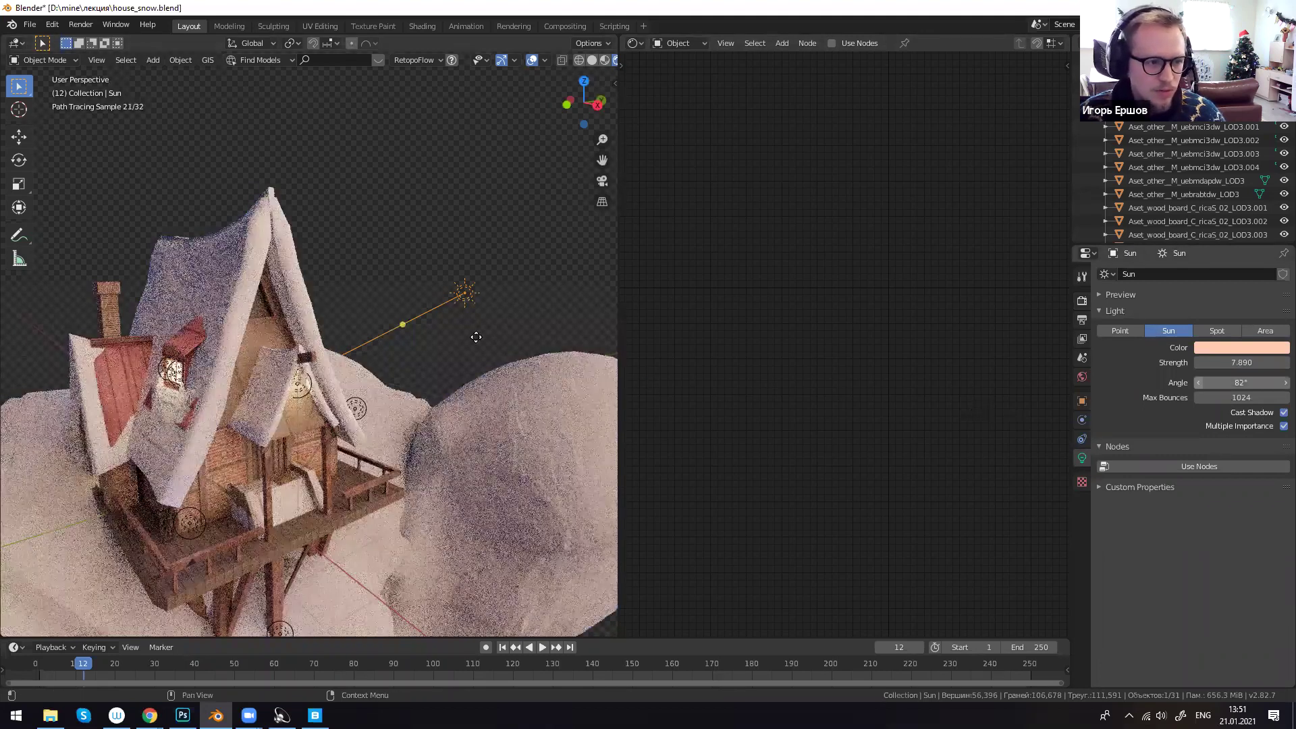
{"action": "left_click_drag", "start_coordinate": [1241, 383], "coordinate": [1253, 383]}
- Delete the sun light above the snowy house scene
{"action": "key", "text": "g"}
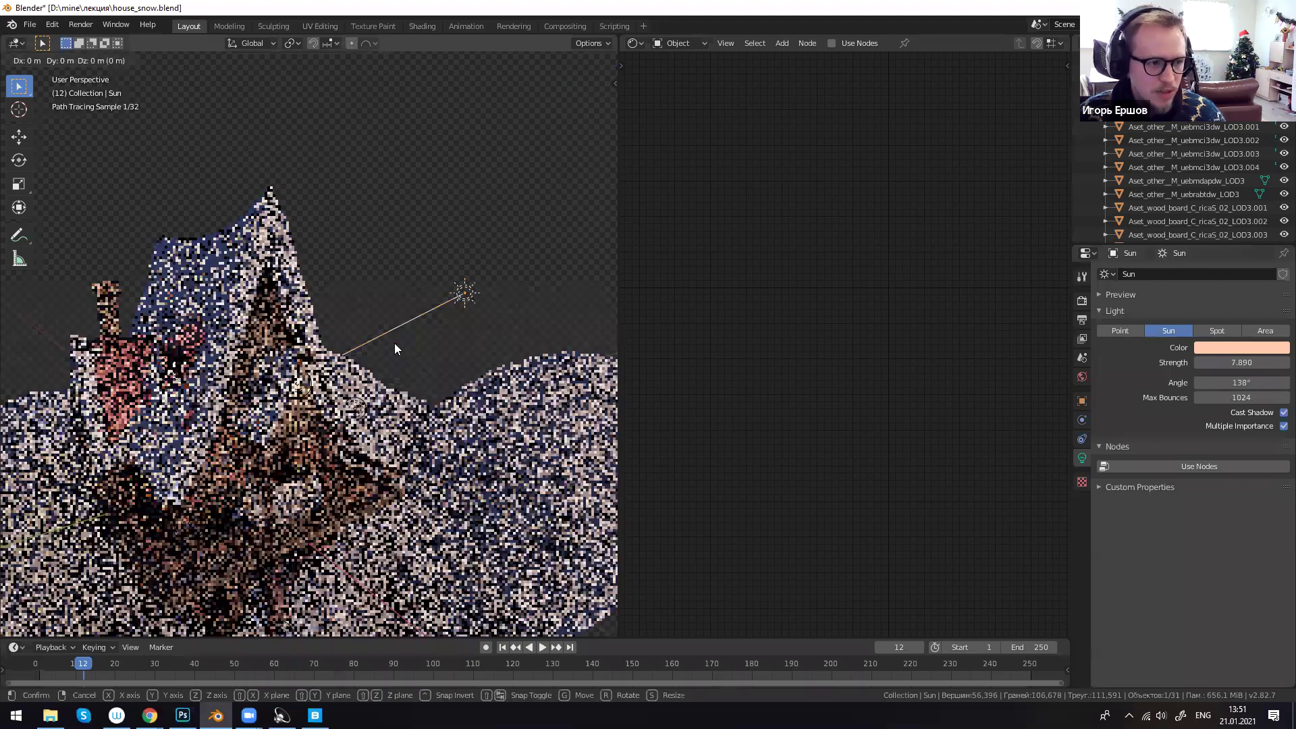
{"action": "key", "text": "Escape"}
{"action": "key", "text": "Delete"}
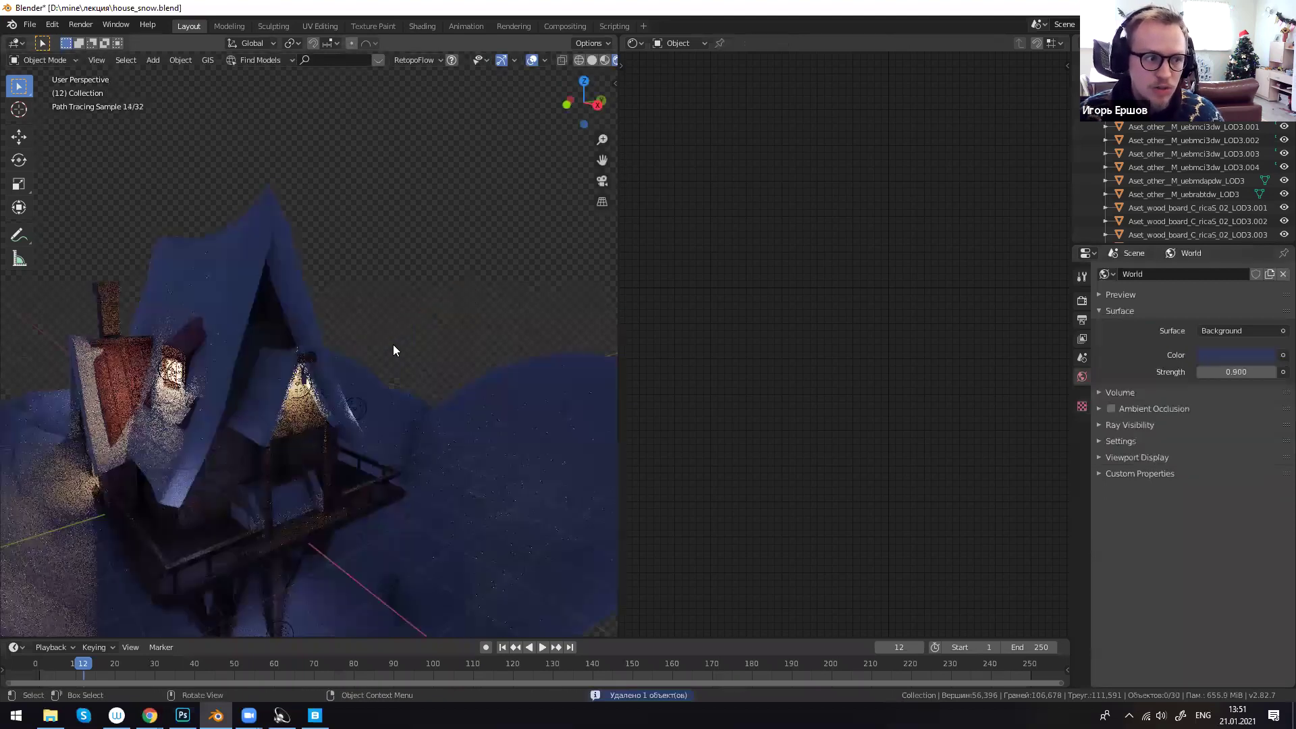
- Raise the bluish point light beside the house along Z to roof height and set its power to 15000 W
{"action": "left_click", "coordinate": [361, 404]}
{"action": "key", "text": "g"}
{"action": "key", "text": "z"}
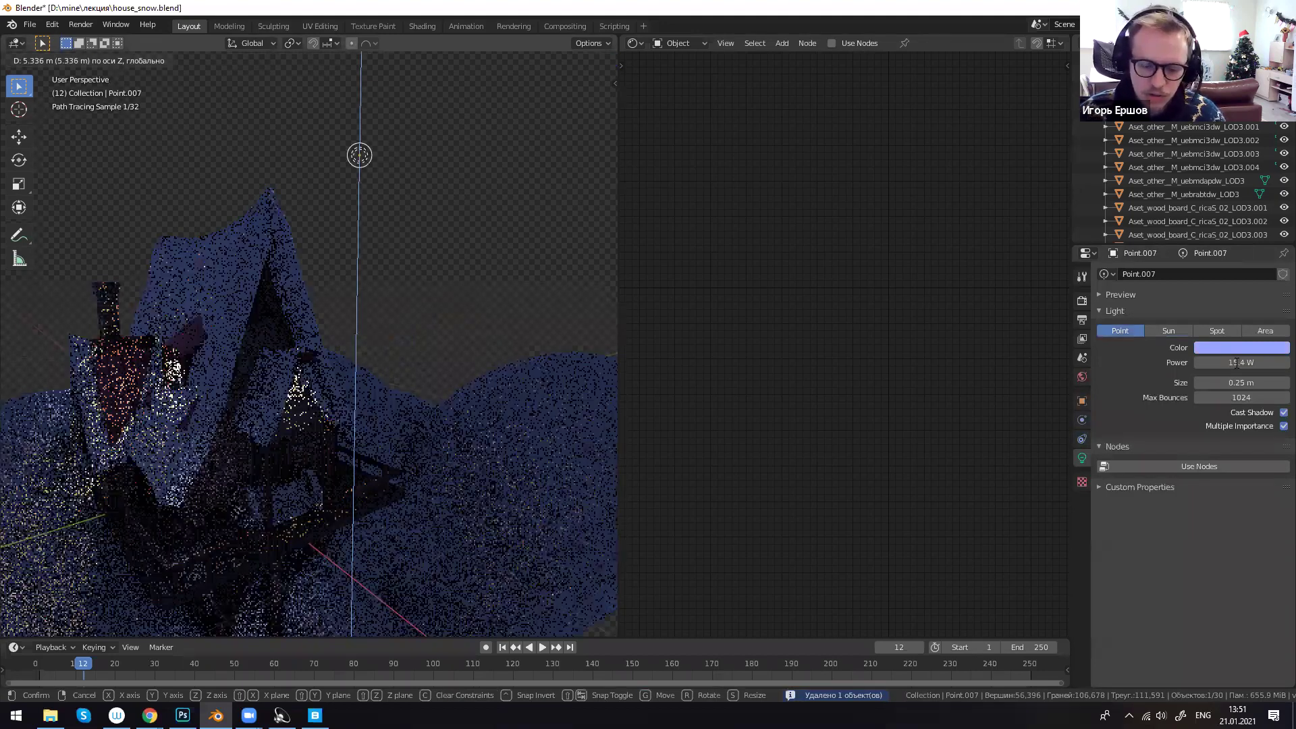
{"action": "double_click", "coordinate": [1237, 362]}
{"action": "type", "text": "15000"}
{"action": "key", "text": "Return"}
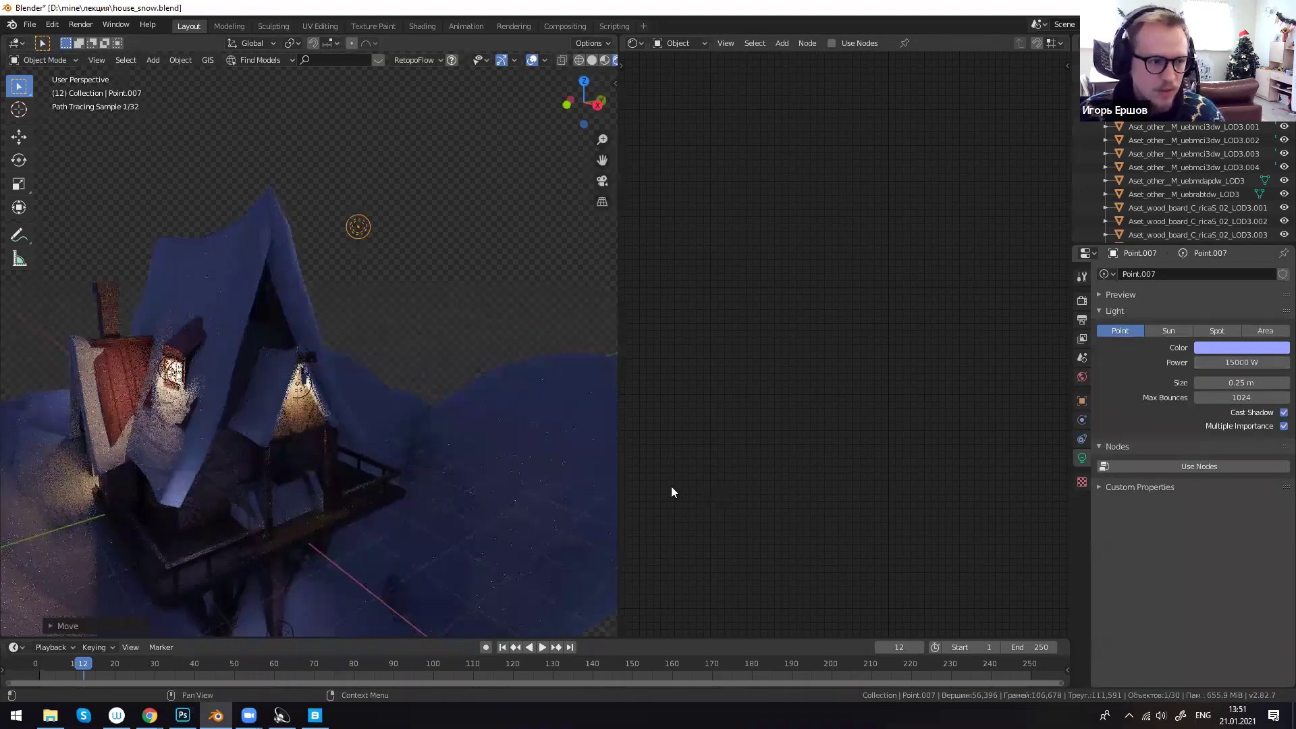
- Check the night lighting from several angles and through the camera, and run a test render of frame 12 without completing it
{"action": "middle_click_drag", "start_coordinate": [427, 301], "coordinate": [435, 293]}
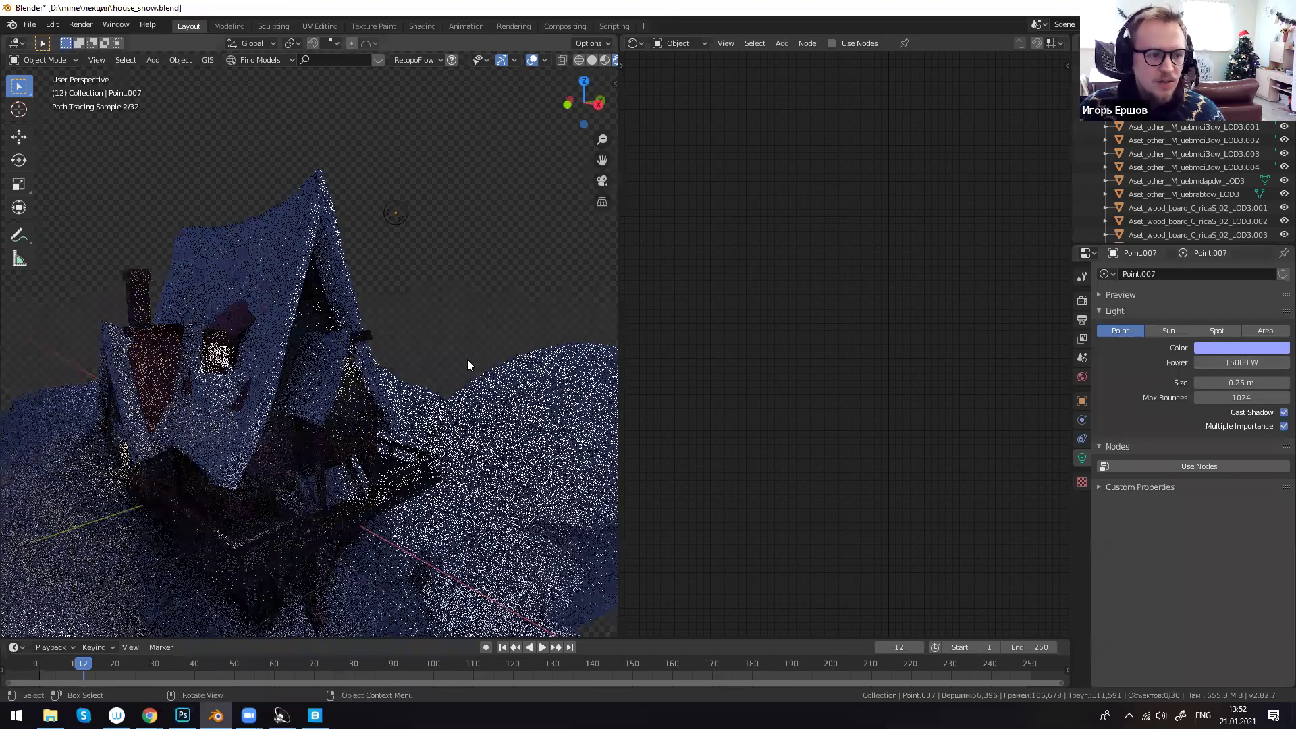
{"action": "scroll", "coordinate": [446, 376], "scroll_direction": "down", "scroll_amount": 2}
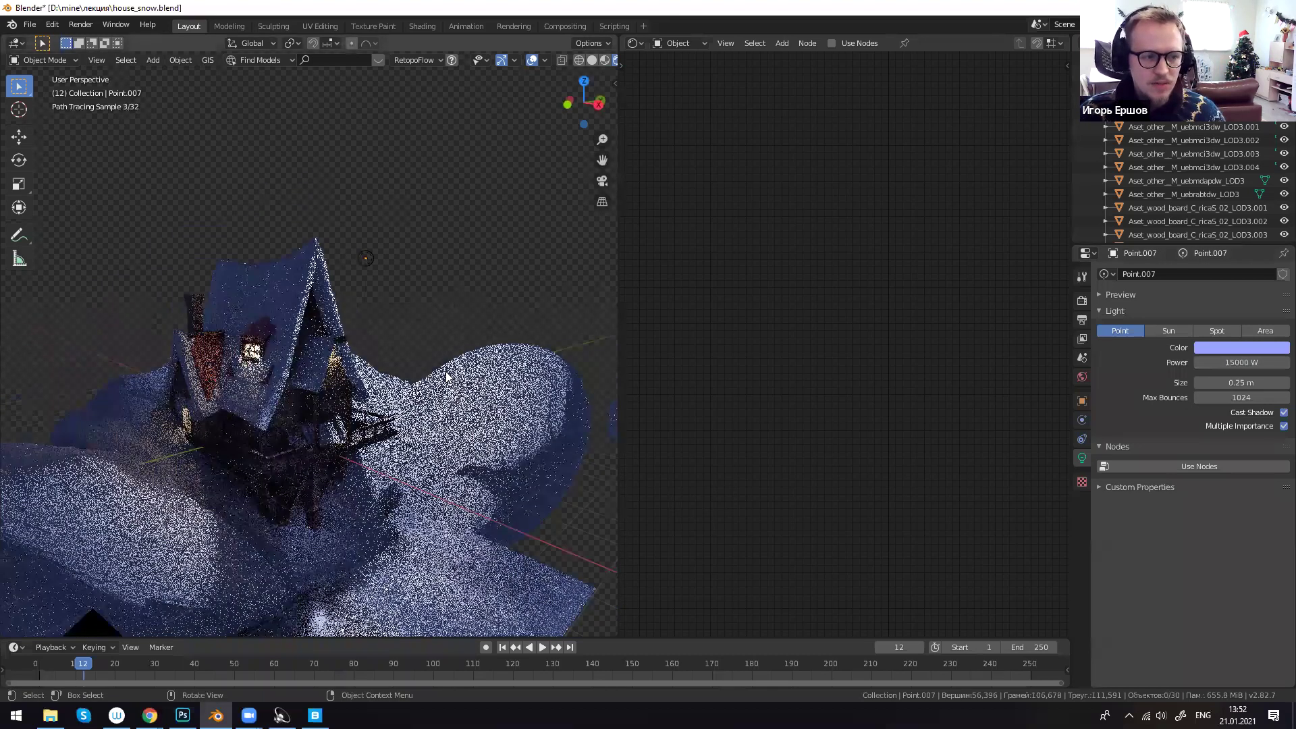
{"action": "scroll", "coordinate": [445, 376], "scroll_direction": "down", "scroll_amount": 2}
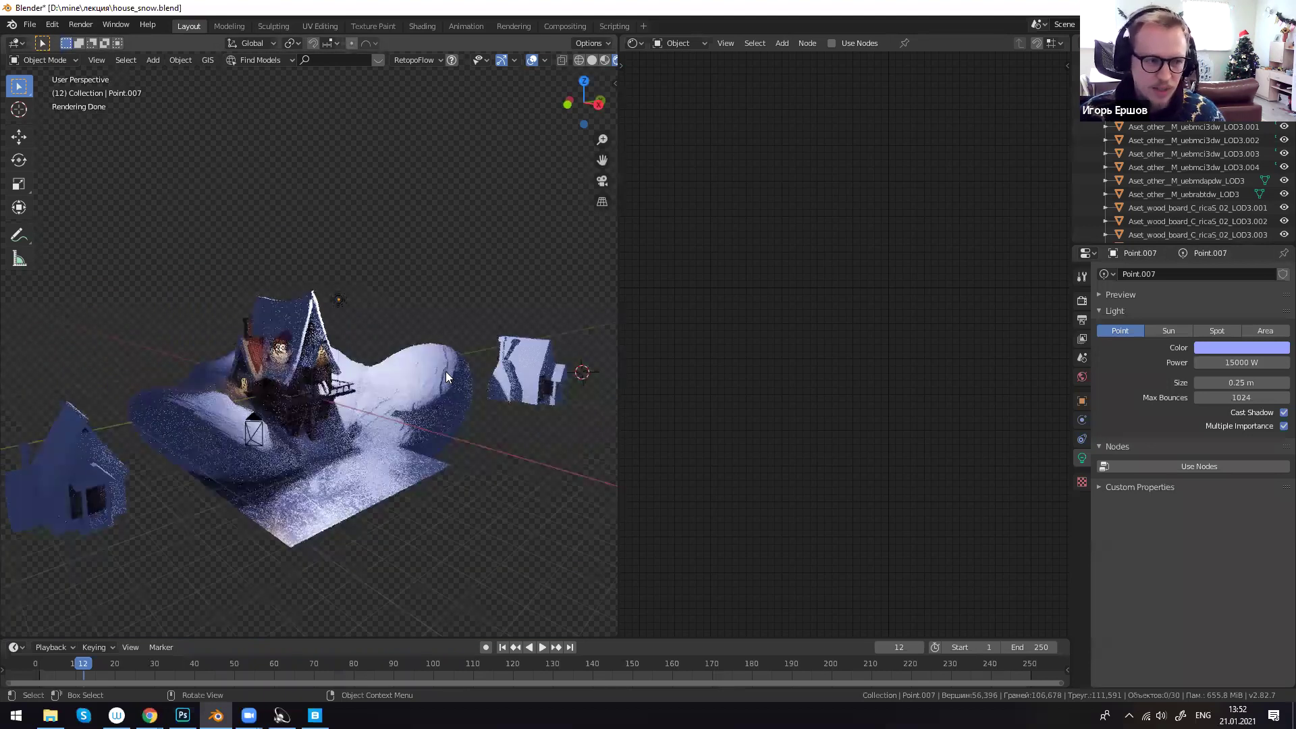
{"action": "key", "text": "KP_0"}
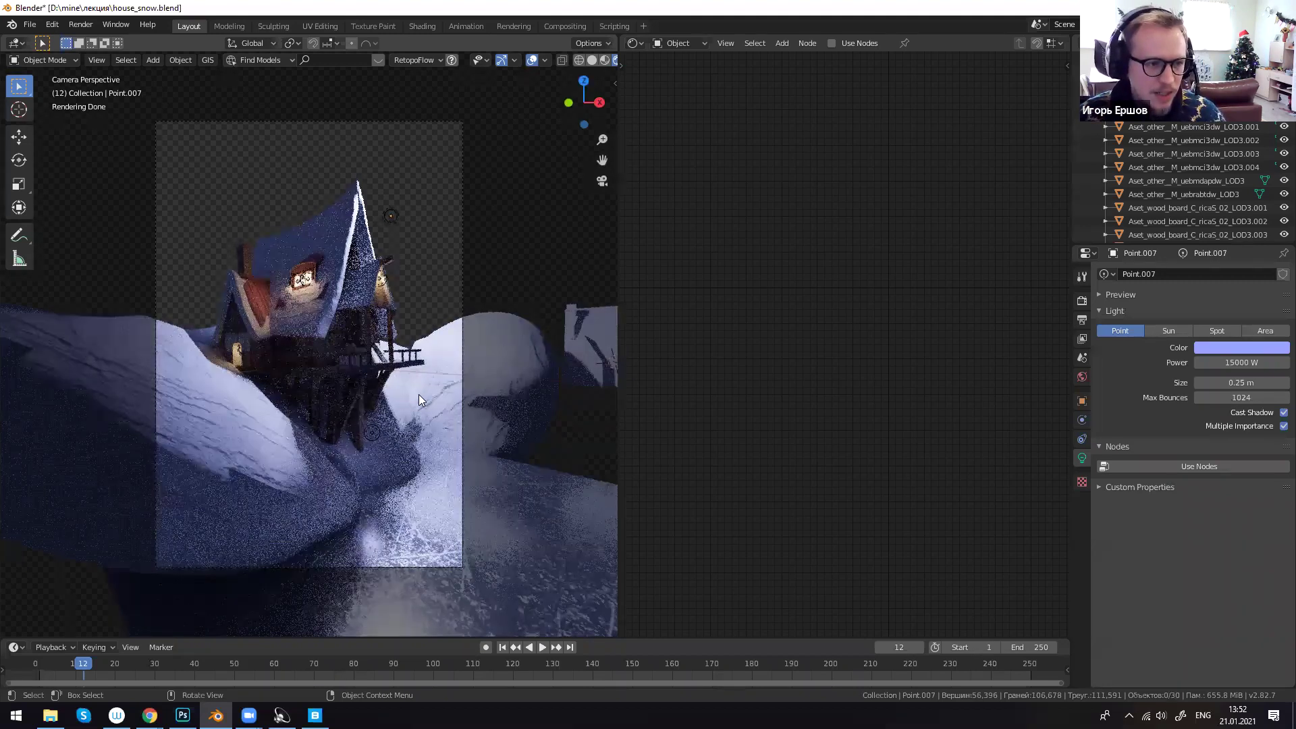
{"action": "middle_click_drag", "start_coordinate": [354, 398], "coordinate": [311, 354]}
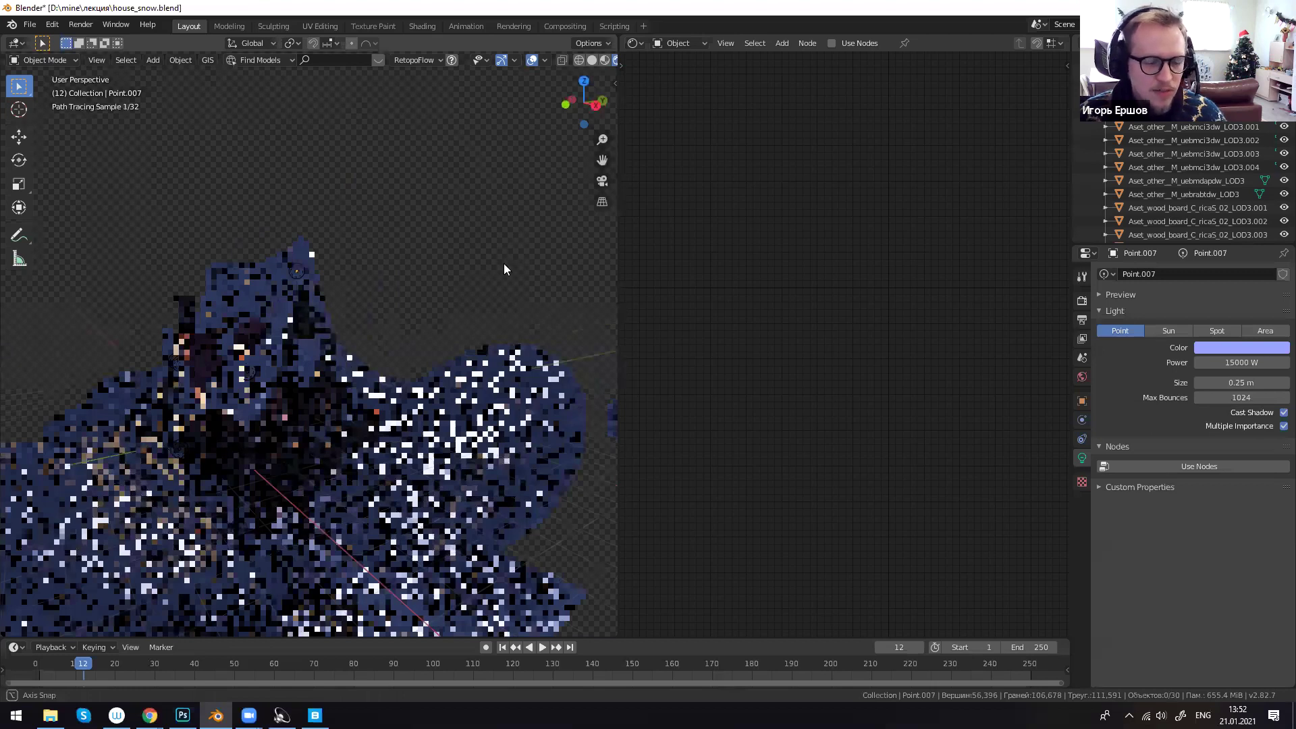
{"action": "middle_click_drag", "start_coordinate": [430, 289], "coordinate": [503, 263], "text": "shift"}
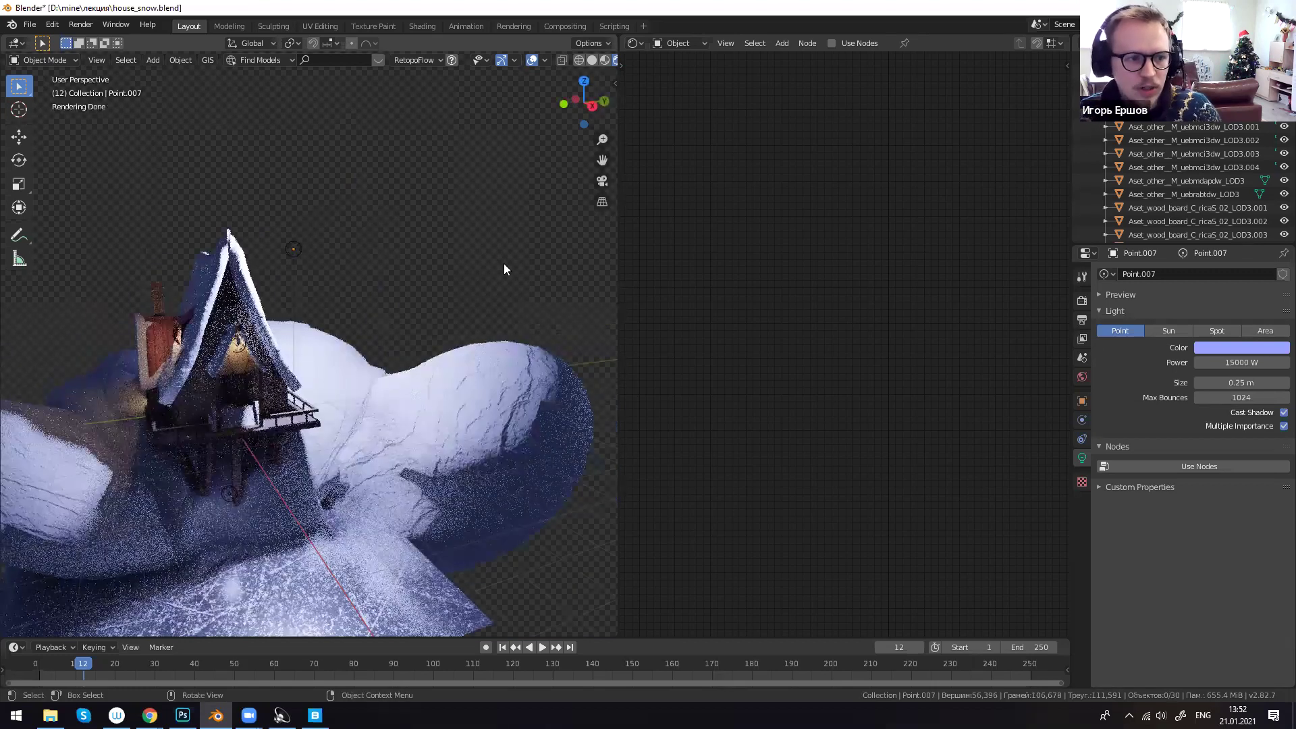
{"action": "key", "text": "F12"}
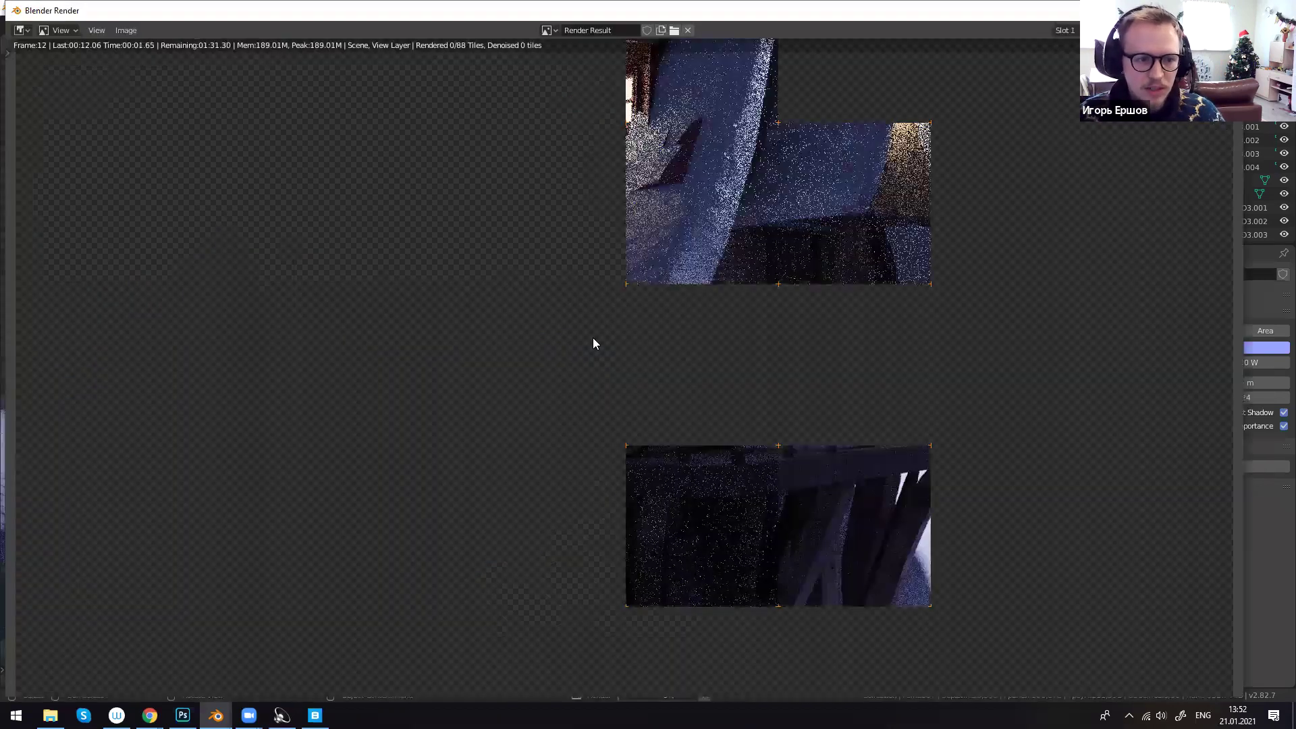
{"action": "scroll", "coordinate": [584, 366], "scroll_direction": "down", "scroll_amount": 4}
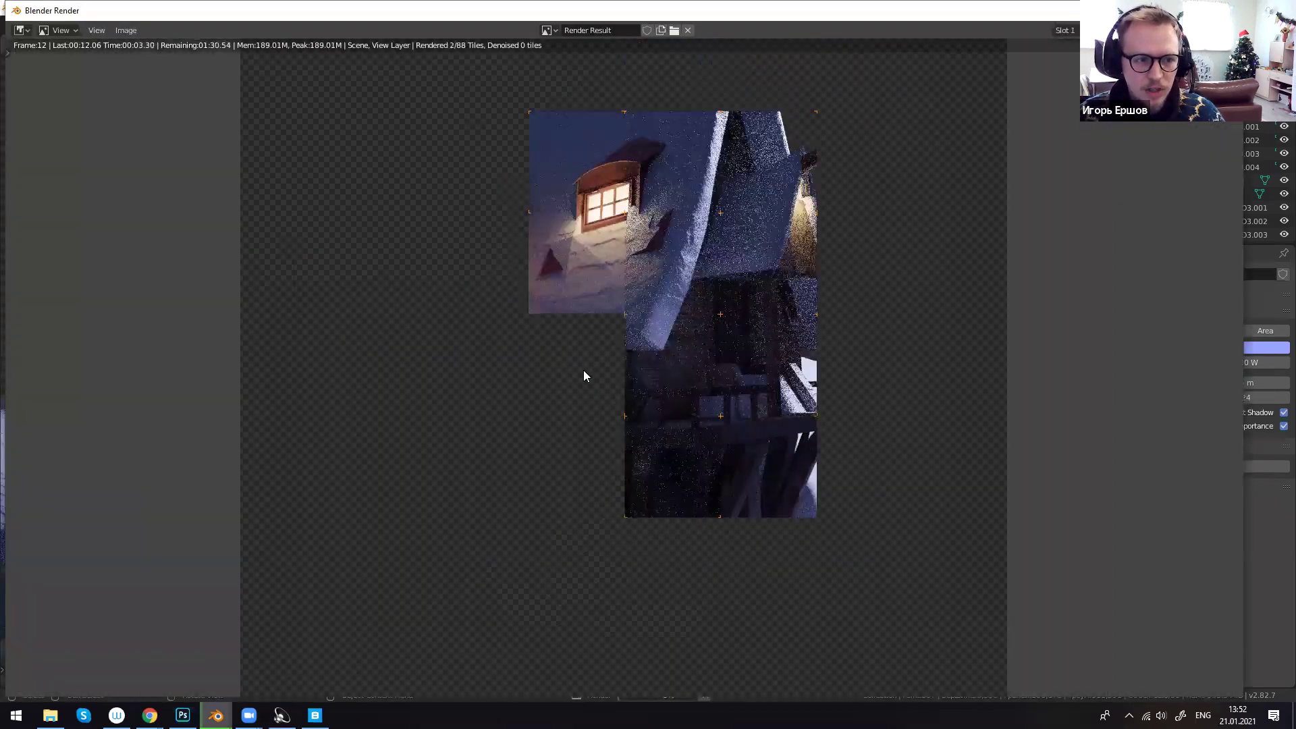
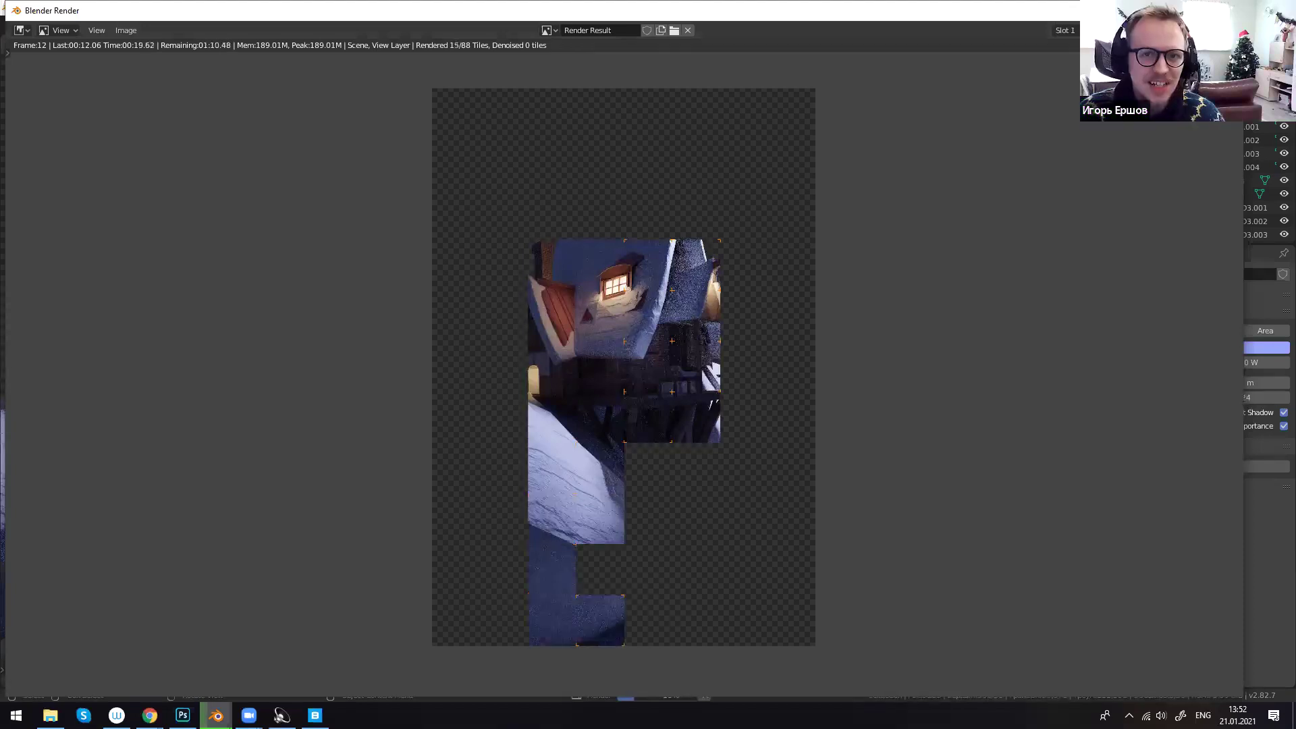
{"action": "key", "text": "Escape"}
{"action": "key", "text": "Escape"}
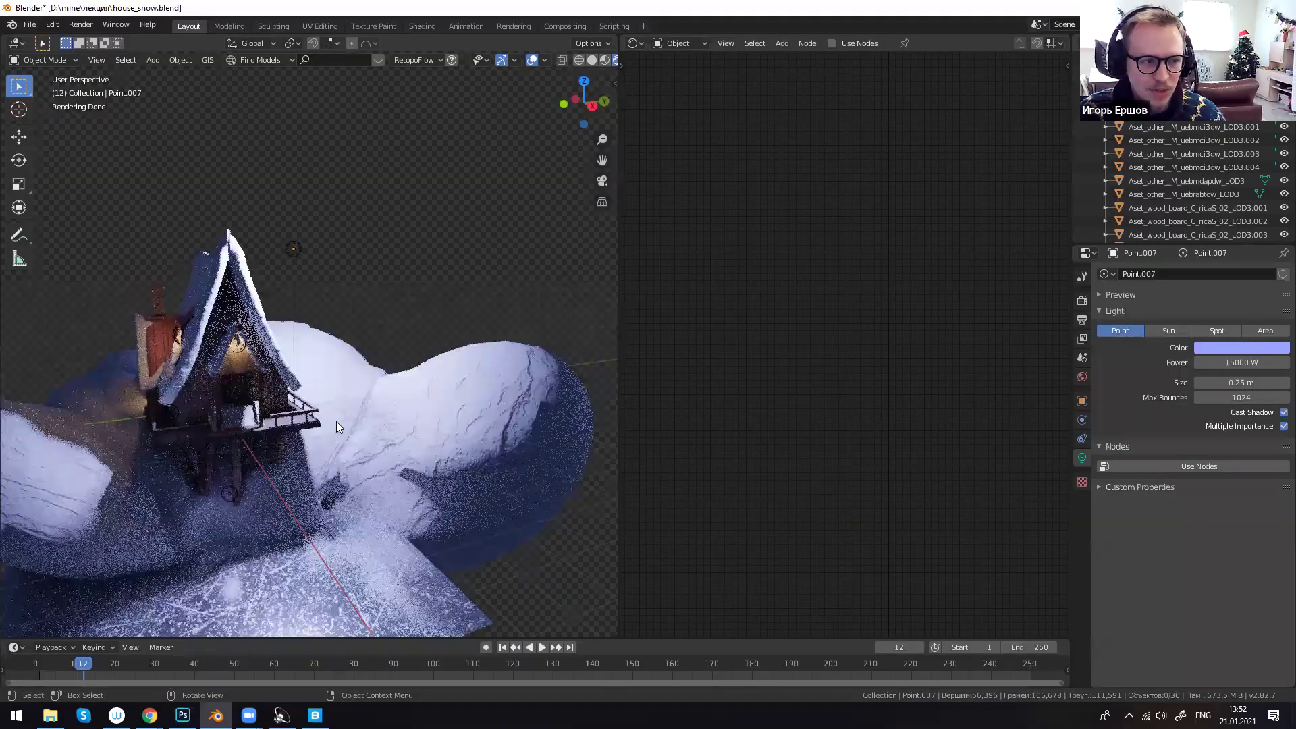
- Review the scene's view layer passes, Cycles sampling settings and output resolution
{"action": "middle_click_drag", "start_coordinate": [338, 424], "coordinate": [373, 411]}
{"action": "left_click", "coordinate": [1082, 340]}
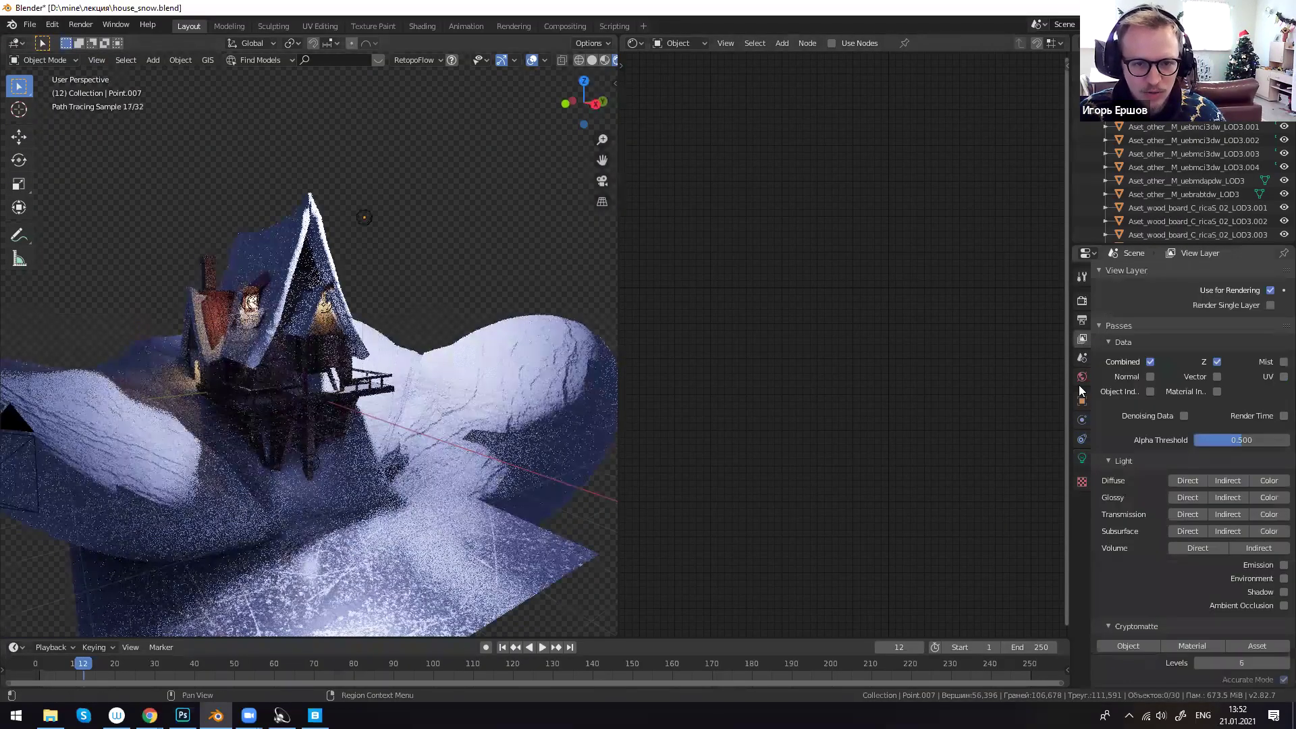
{"action": "left_click", "coordinate": [1082, 359]}
{"action": "left_click", "coordinate": [1082, 321]}
{"action": "left_click", "coordinate": [1082, 300]}
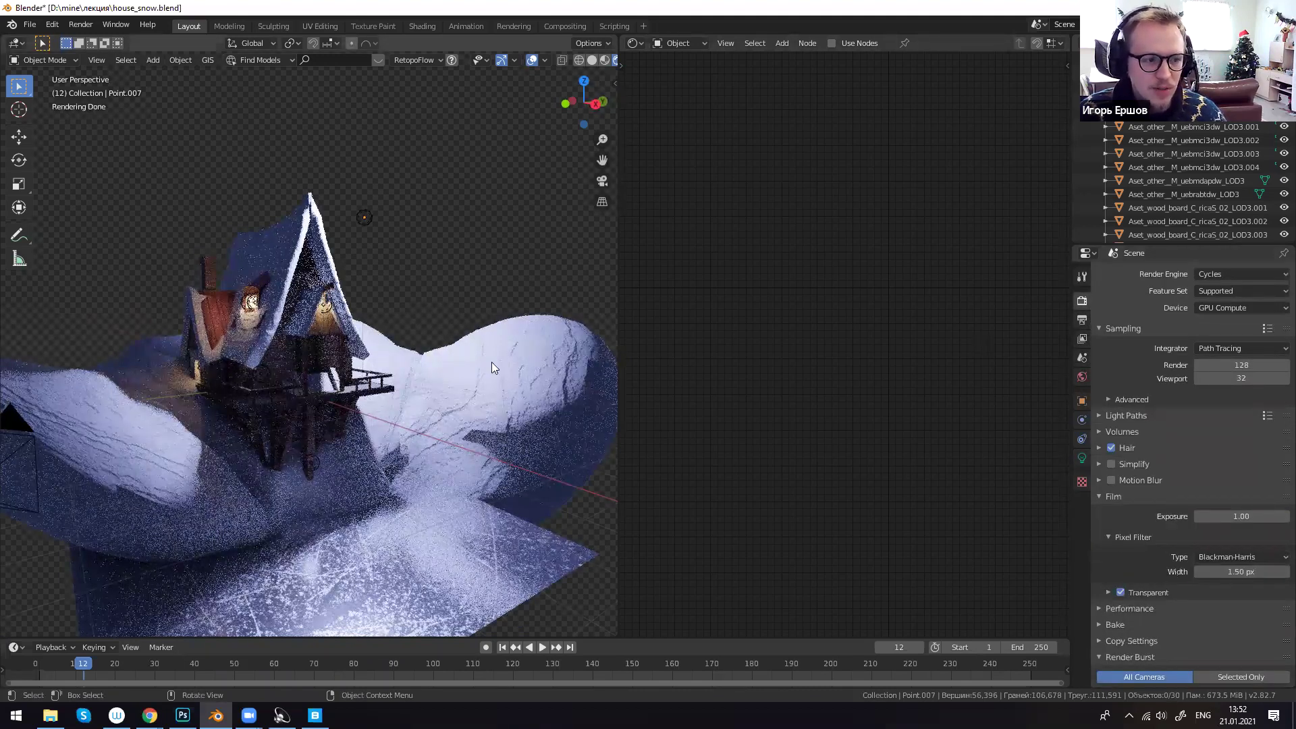
{"action": "left_click", "coordinate": [1082, 319]}
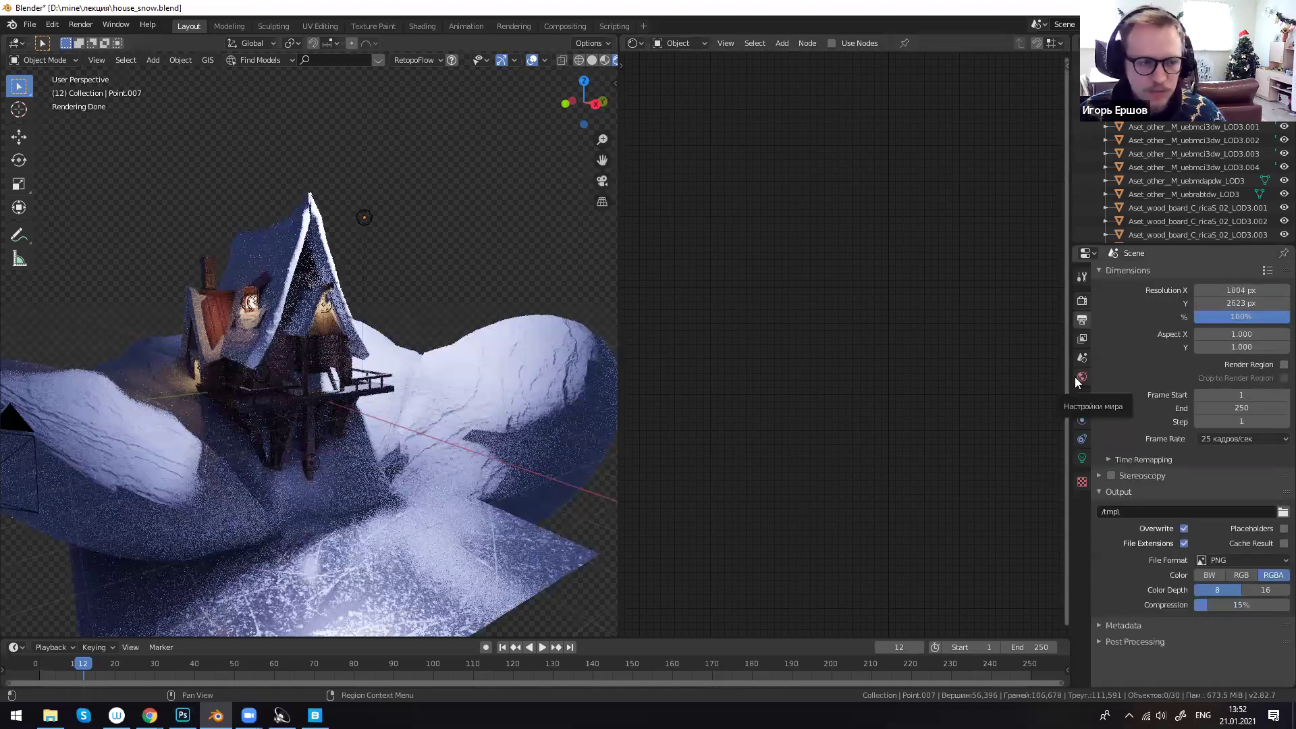
- Select the scene camera, look through it, and set its focal length to 7 mm
{"action": "middle_click_drag", "start_coordinate": [147, 448], "coordinate": [161, 384]}
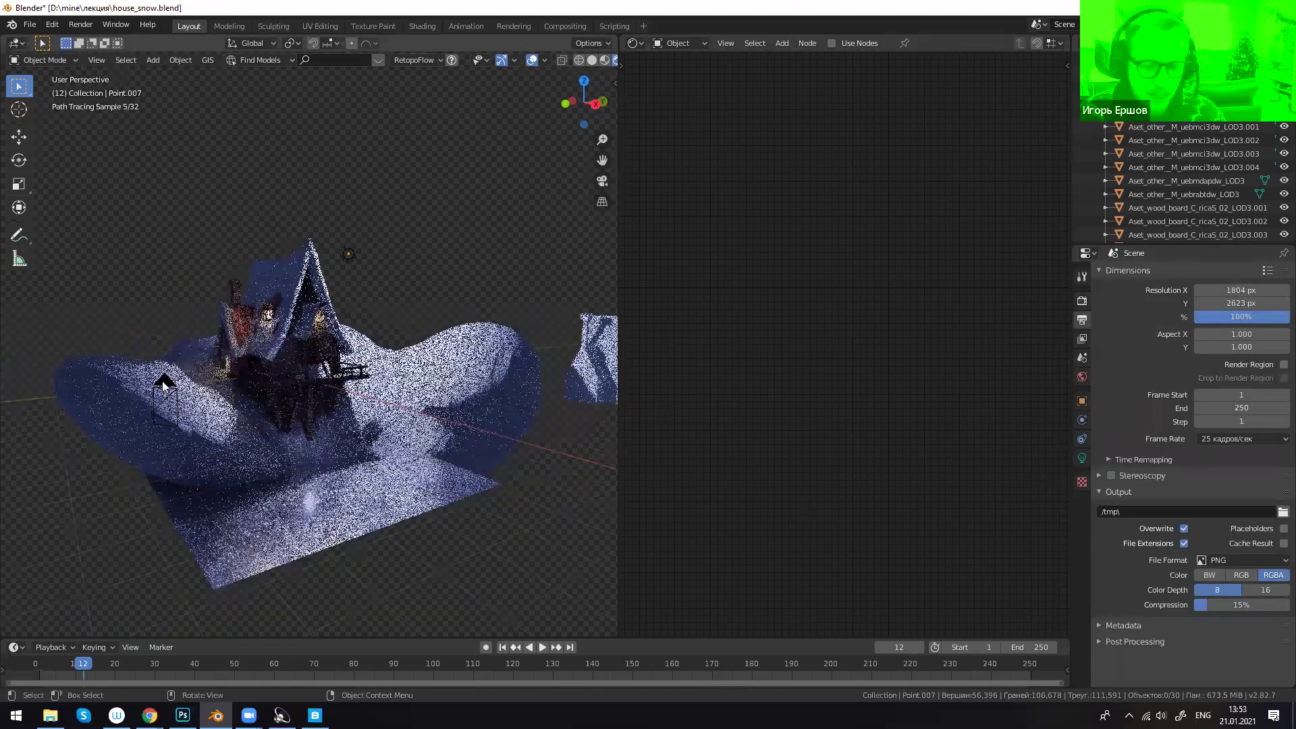
{"action": "left_click", "coordinate": [162, 381]}
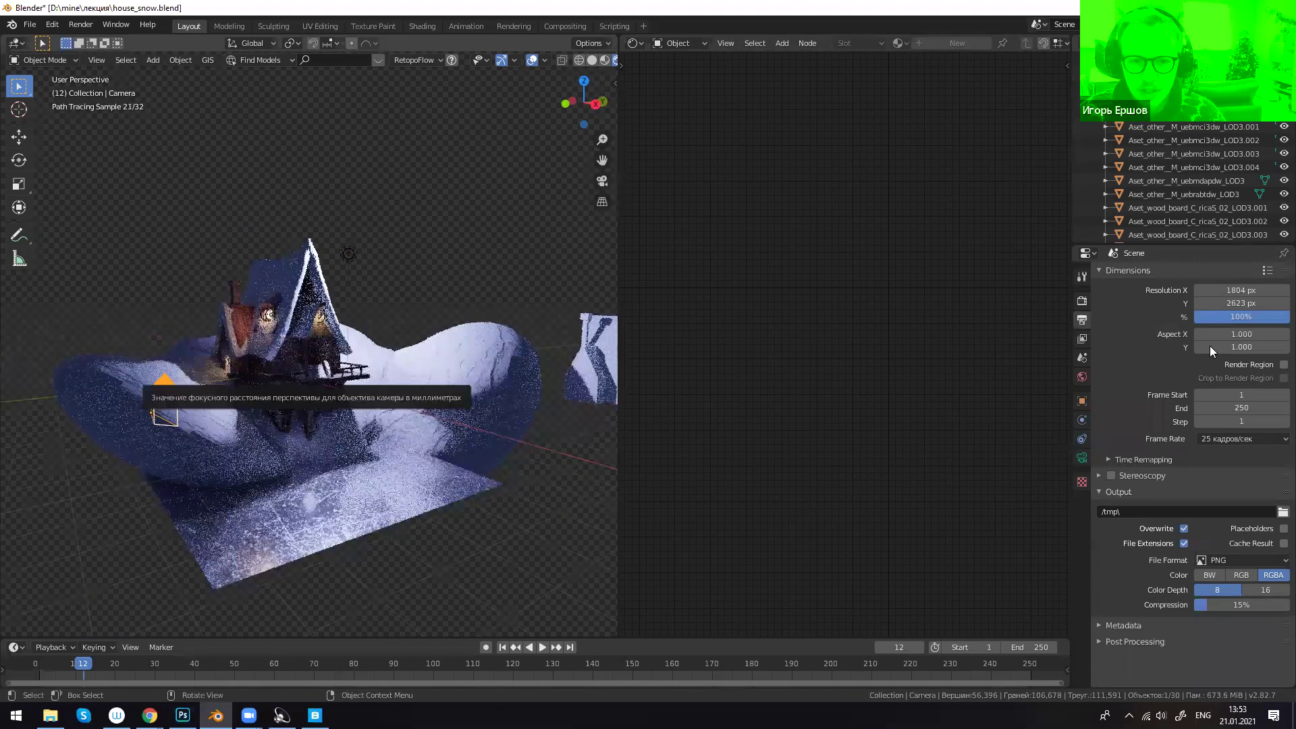
{"action": "key", "text": "KP_0"}
{"action": "left_click", "coordinate": [1082, 458]}
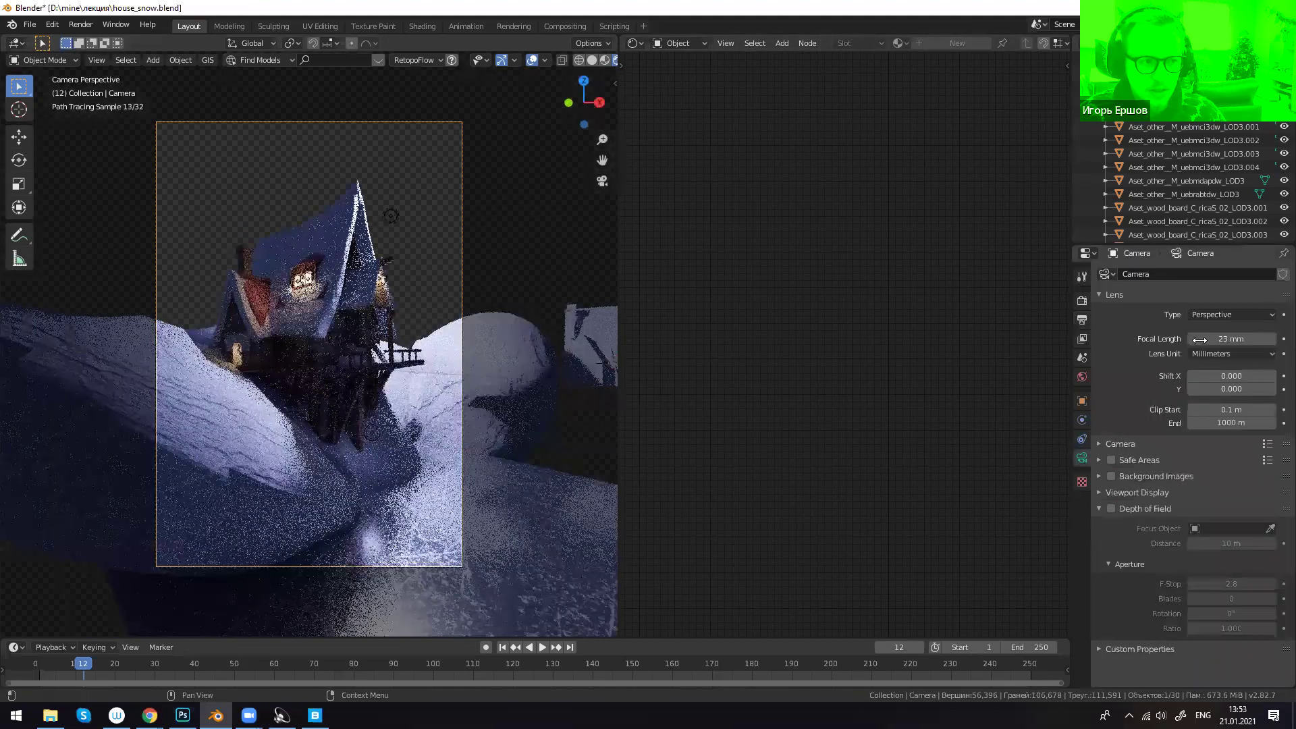
{"action": "mouse_move", "coordinate": [1205, 339]}
{"action": "left_mouse_down"}
{"action": "mouse_move", "coordinate": [1256, 339]}
{"action": "mouse_move", "coordinate": [1181, 339]}
{"action": "left_mouse_up"}
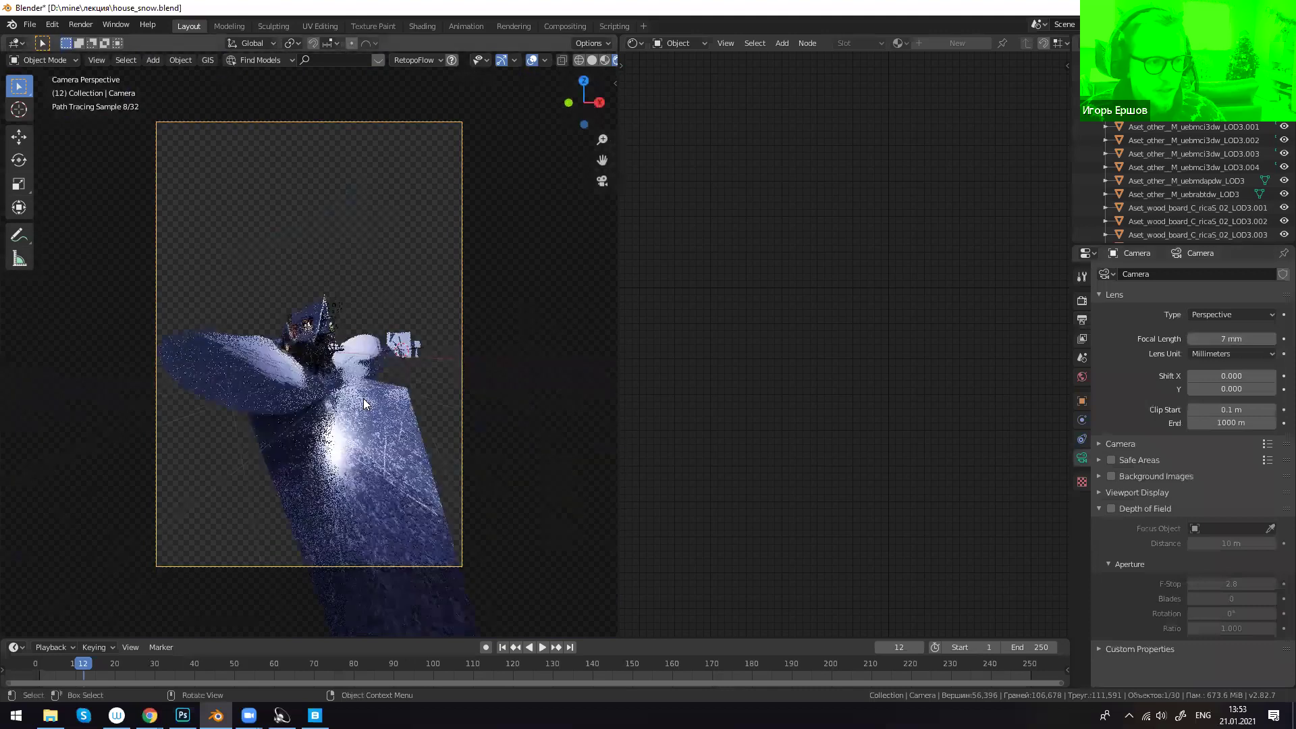
- Lock the camera to the view and move it closer to the house to reframe the wide-angle shot
{"action": "scroll", "coordinate": [363, 398], "scroll_direction": "up", "scroll_amount": 8}
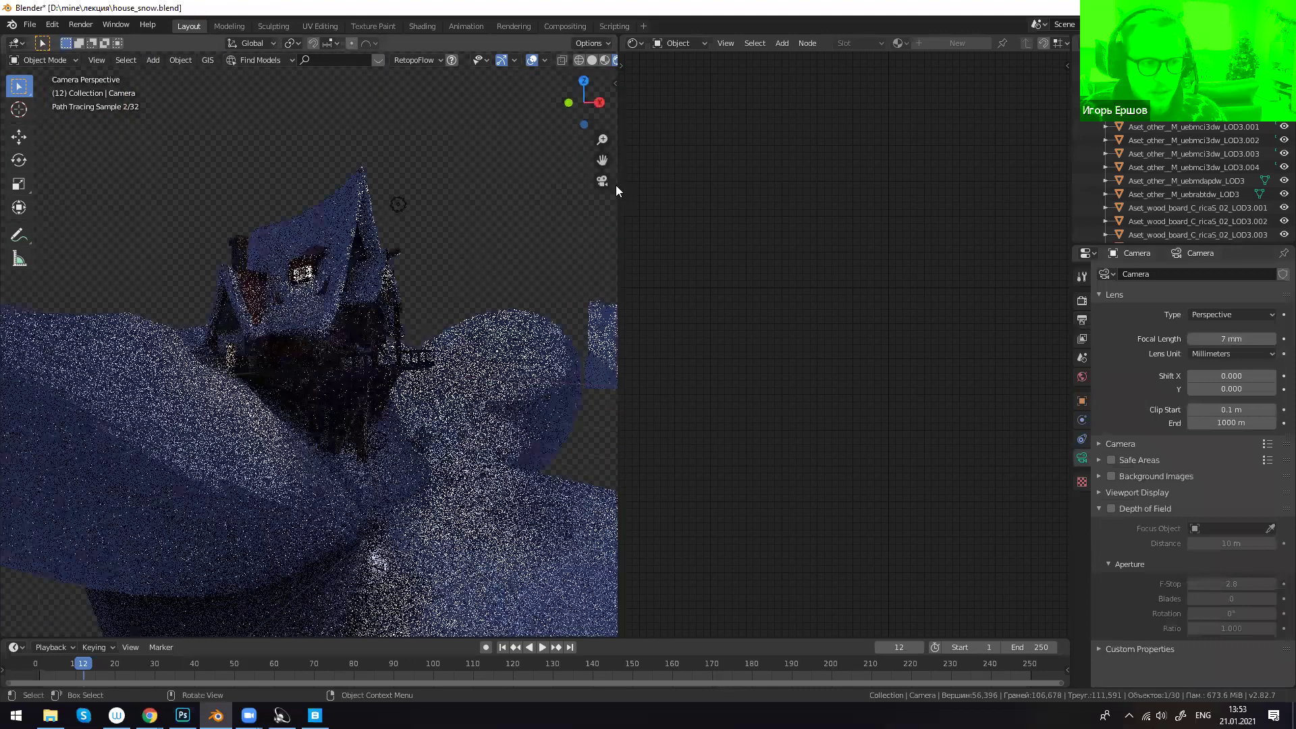
{"action": "scroll", "coordinate": [613, 189], "scroll_direction": "down", "scroll_amount": 5}
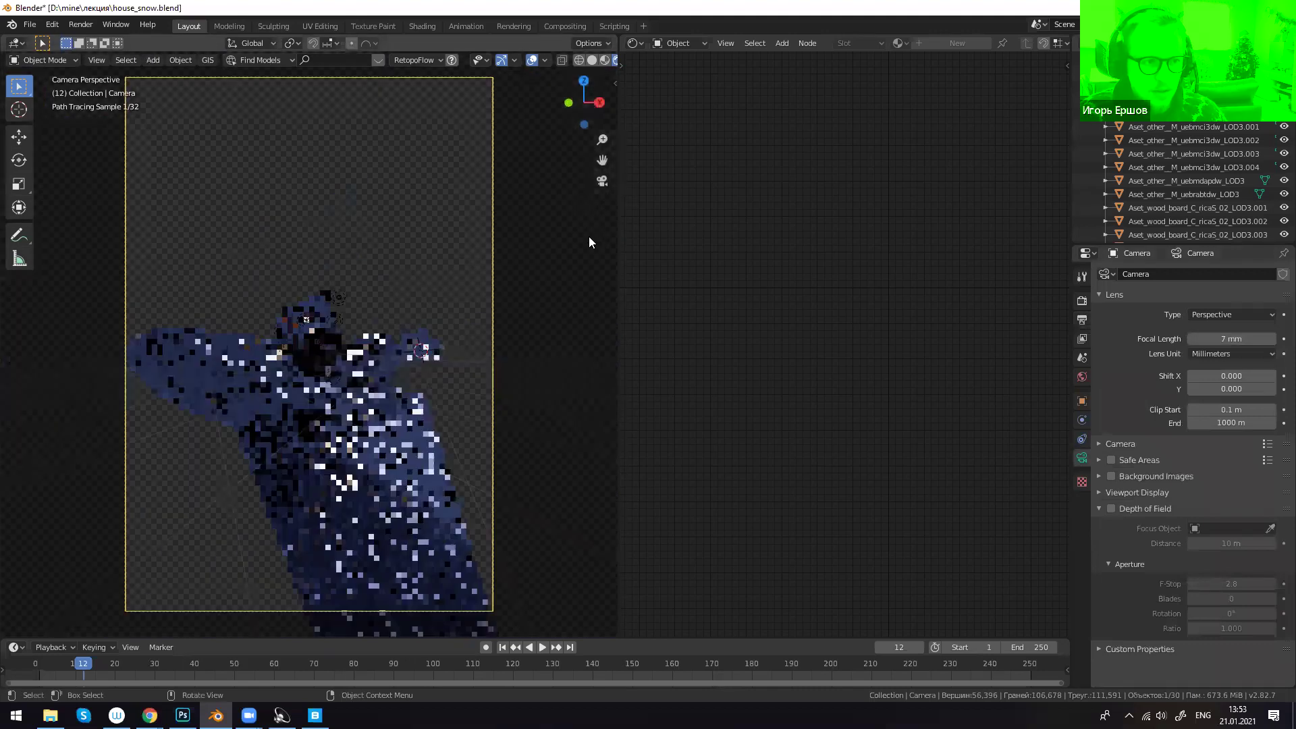
{"action": "key", "text": "n"}
{"action": "left_click", "coordinate": [593, 243]}
{"action": "scroll", "coordinate": [427, 405], "scroll_direction": "up", "scroll_amount": 8}
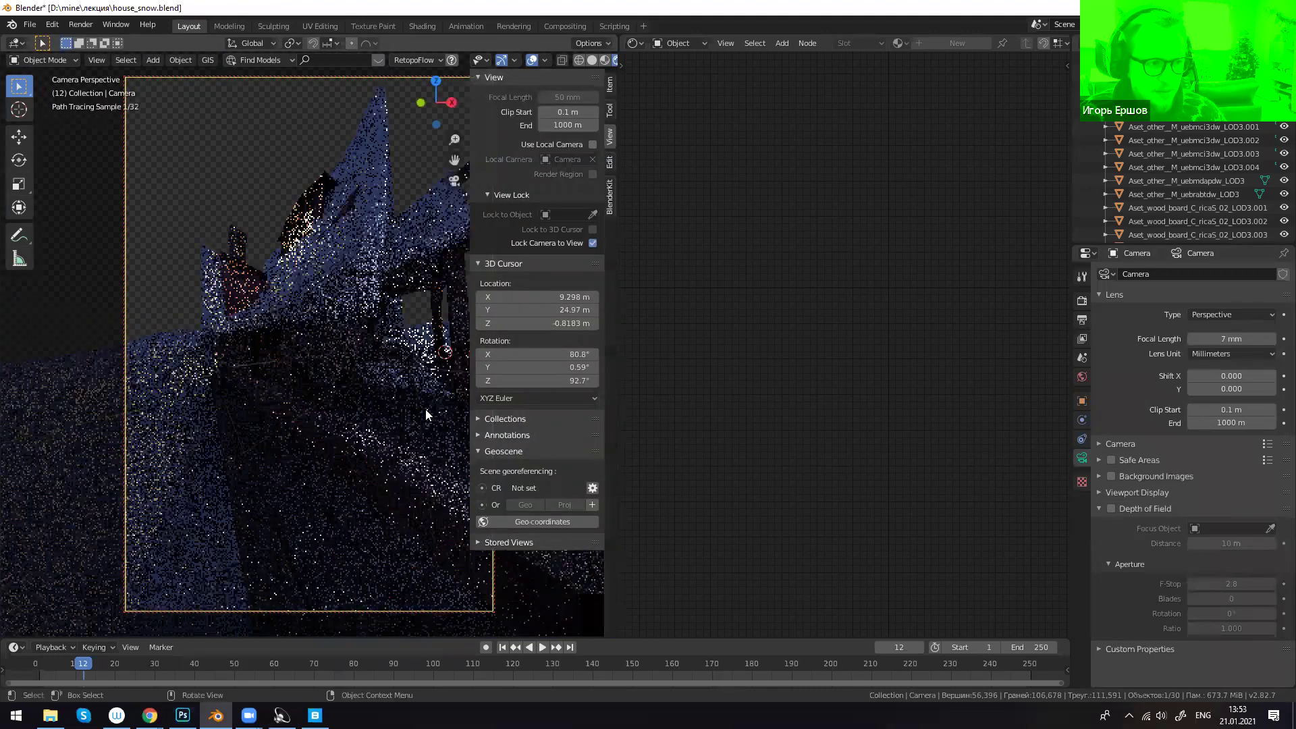
{"action": "scroll", "coordinate": [426, 413], "scroll_direction": "down", "scroll_amount": 8}
{"action": "scroll", "coordinate": [420, 413], "scroll_direction": "up", "scroll_amount": 3}
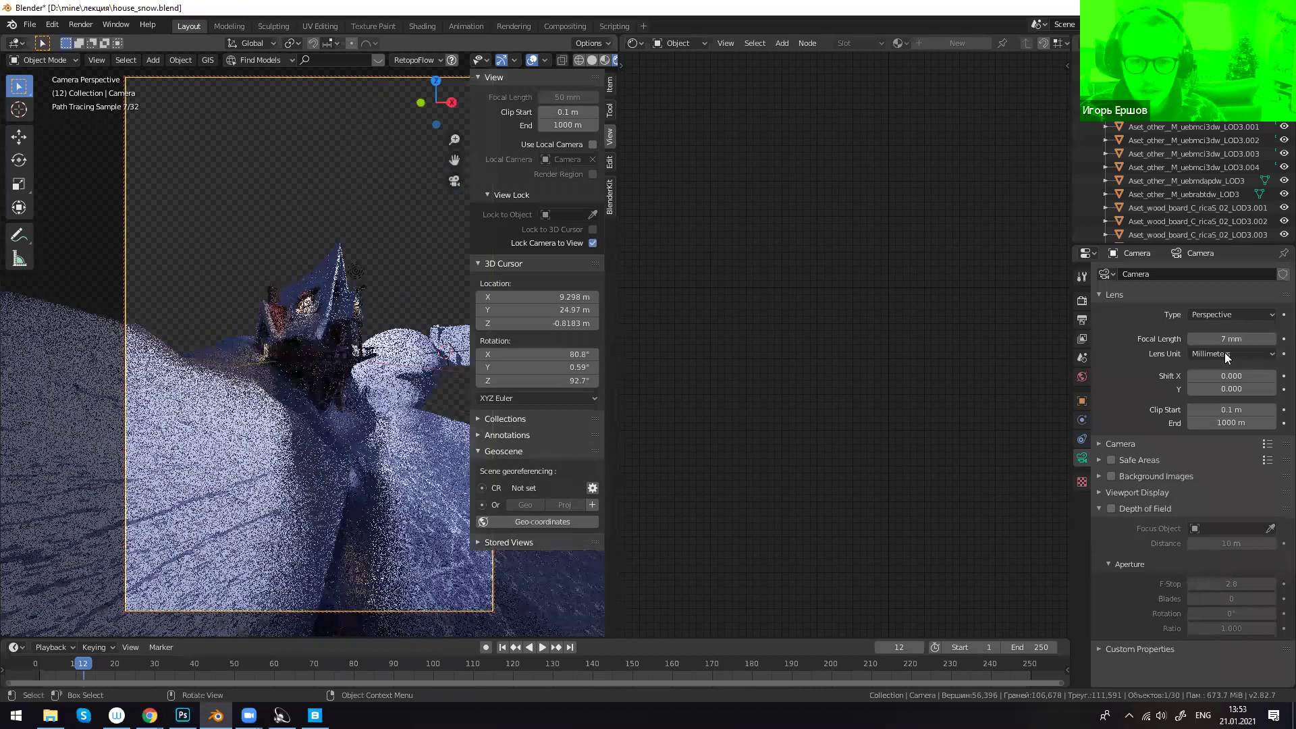
- Try the Orthographic lens type on the camera, then set it to Panoramic
{"action": "left_click", "coordinate": [1219, 316]}
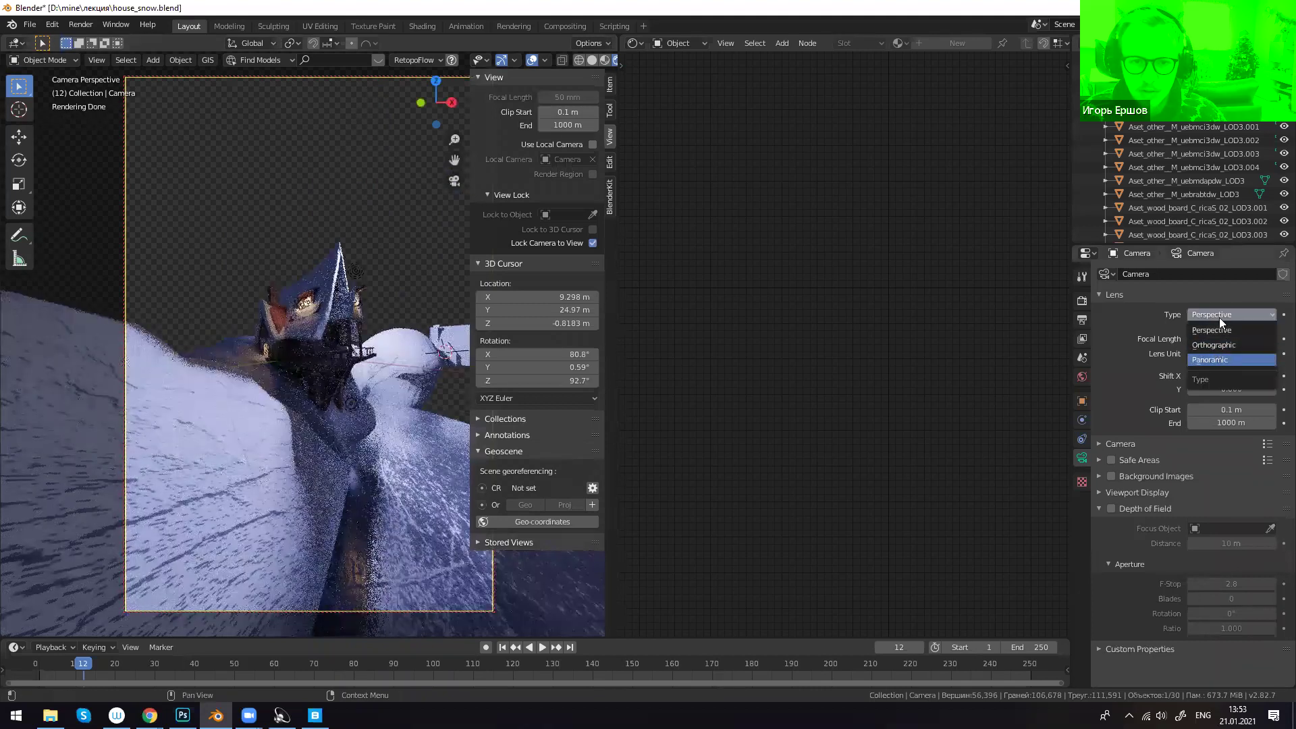
{"action": "left_click", "coordinate": [1214, 345]}
{"action": "left_click", "coordinate": [1219, 313]}
{"action": "left_click", "coordinate": [1220, 314]}
{"action": "left_click", "coordinate": [1210, 360]}
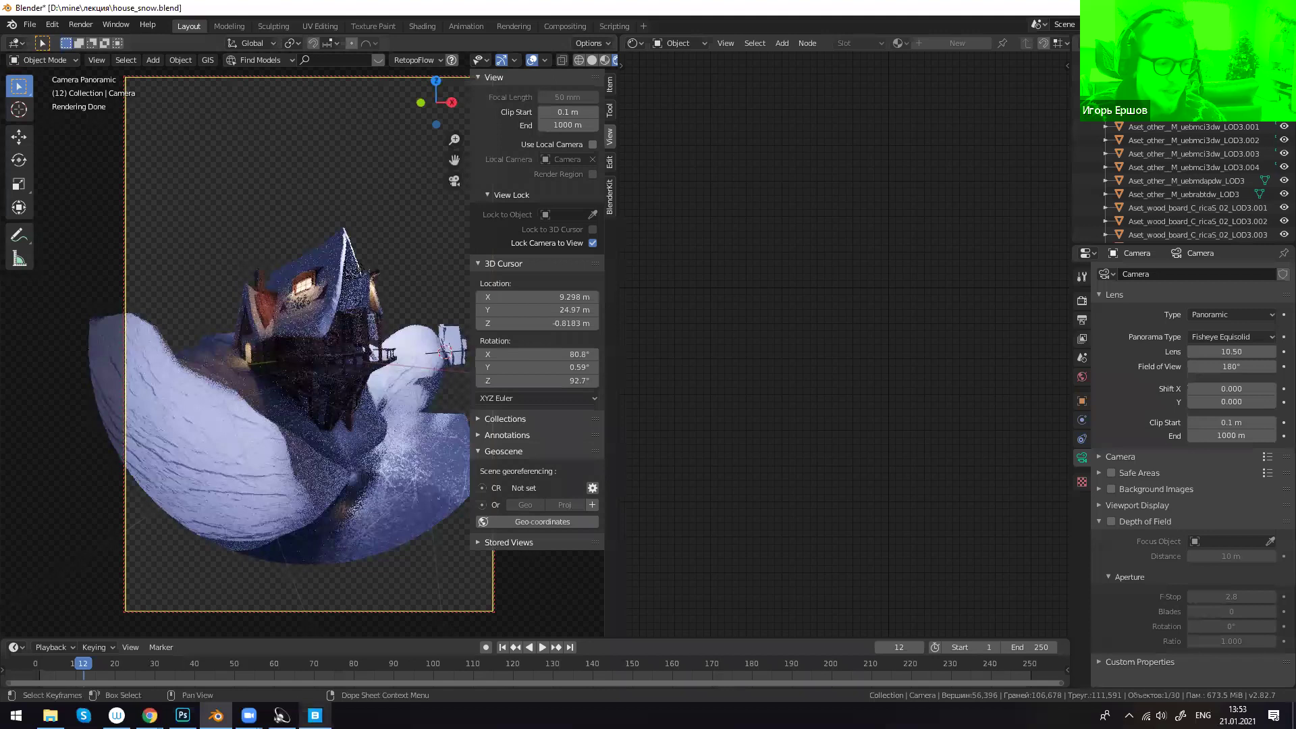
- Switch to Photoshop and bring up the 1.psd document
{"action": "left_click", "coordinate": [182, 715]}
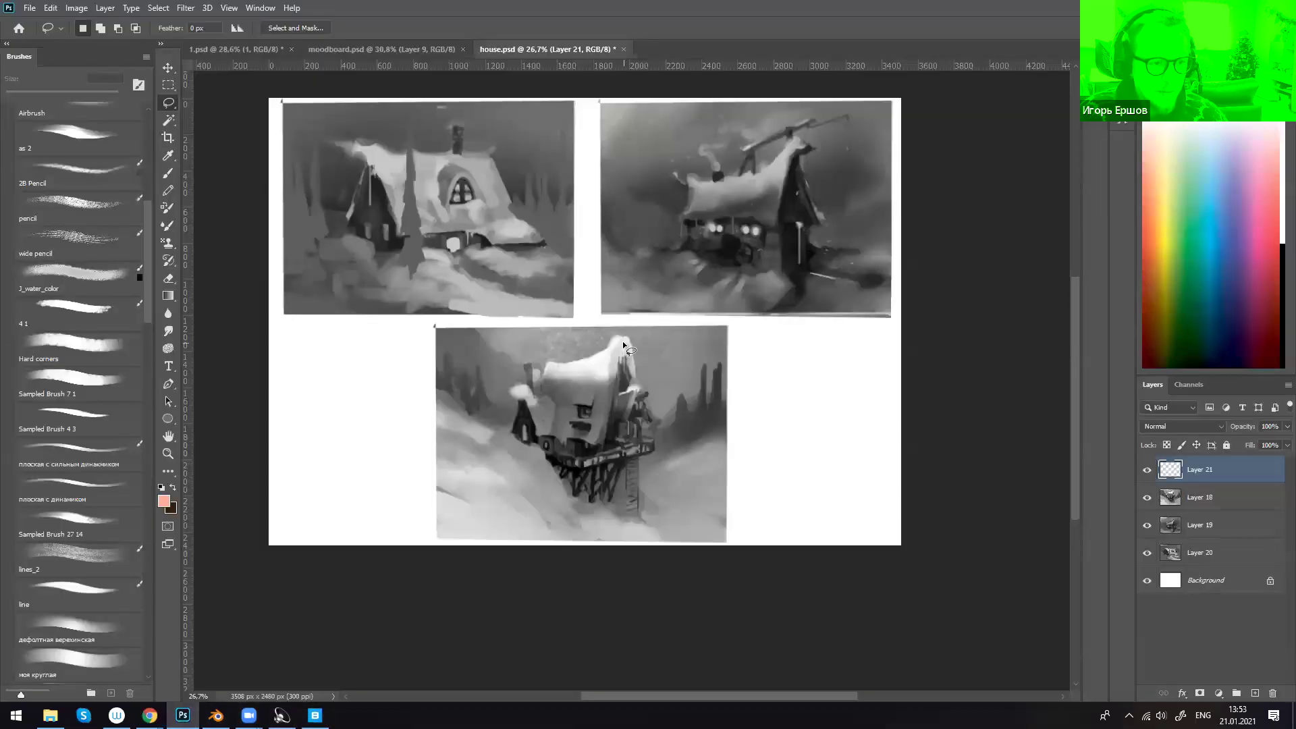
{"action": "left_click", "coordinate": [234, 48]}
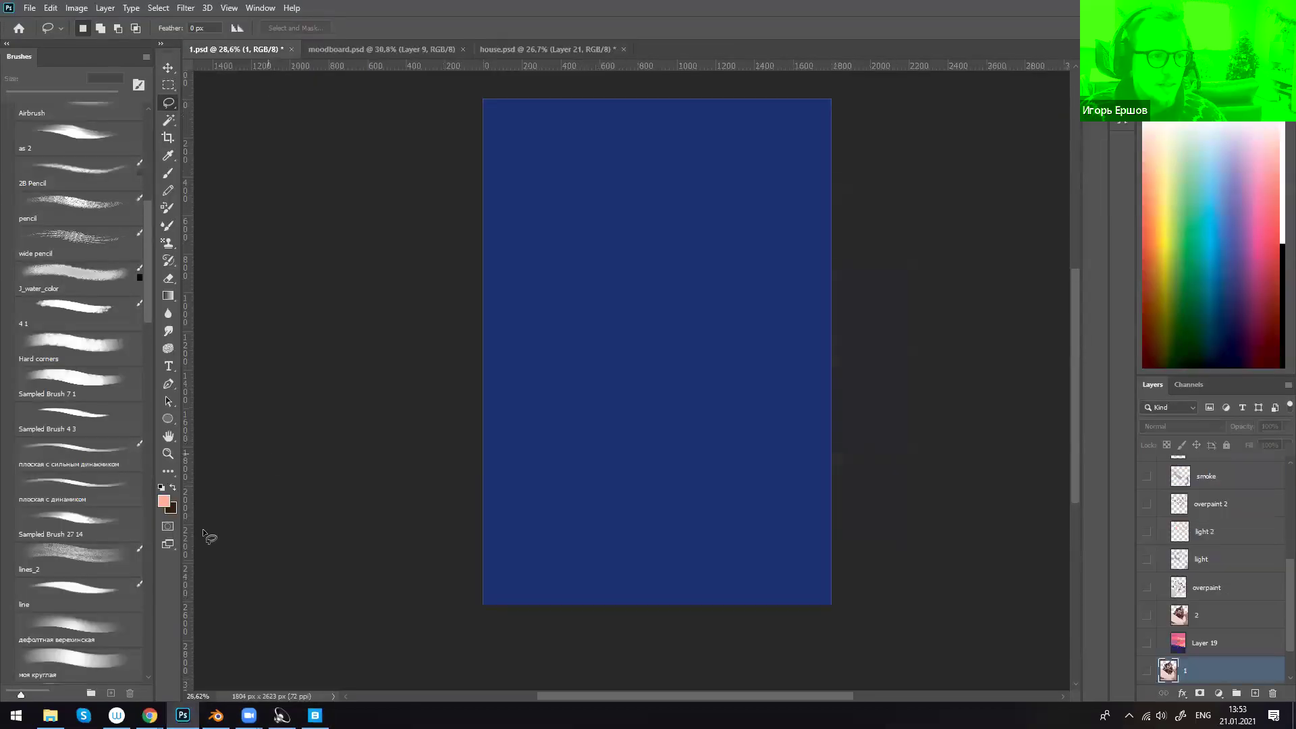
- Find the render 1.png in the лекция folder, view it full size and close the viewer
{"action": "left_click", "coordinate": [50, 716]}
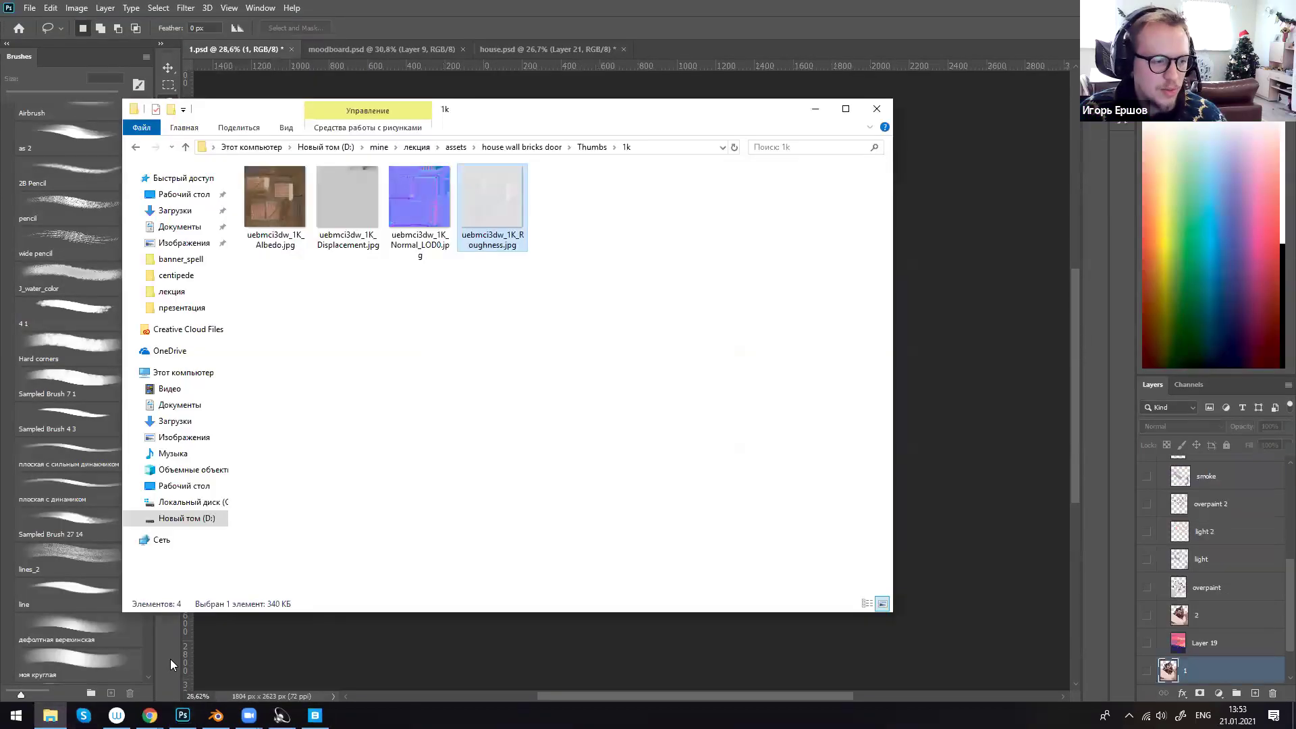
{"action": "left_click", "coordinate": [185, 146]}
{"action": "left_click", "coordinate": [185, 147]}
{"action": "left_click", "coordinate": [185, 146]}
{"action": "left_click", "coordinate": [185, 147]}
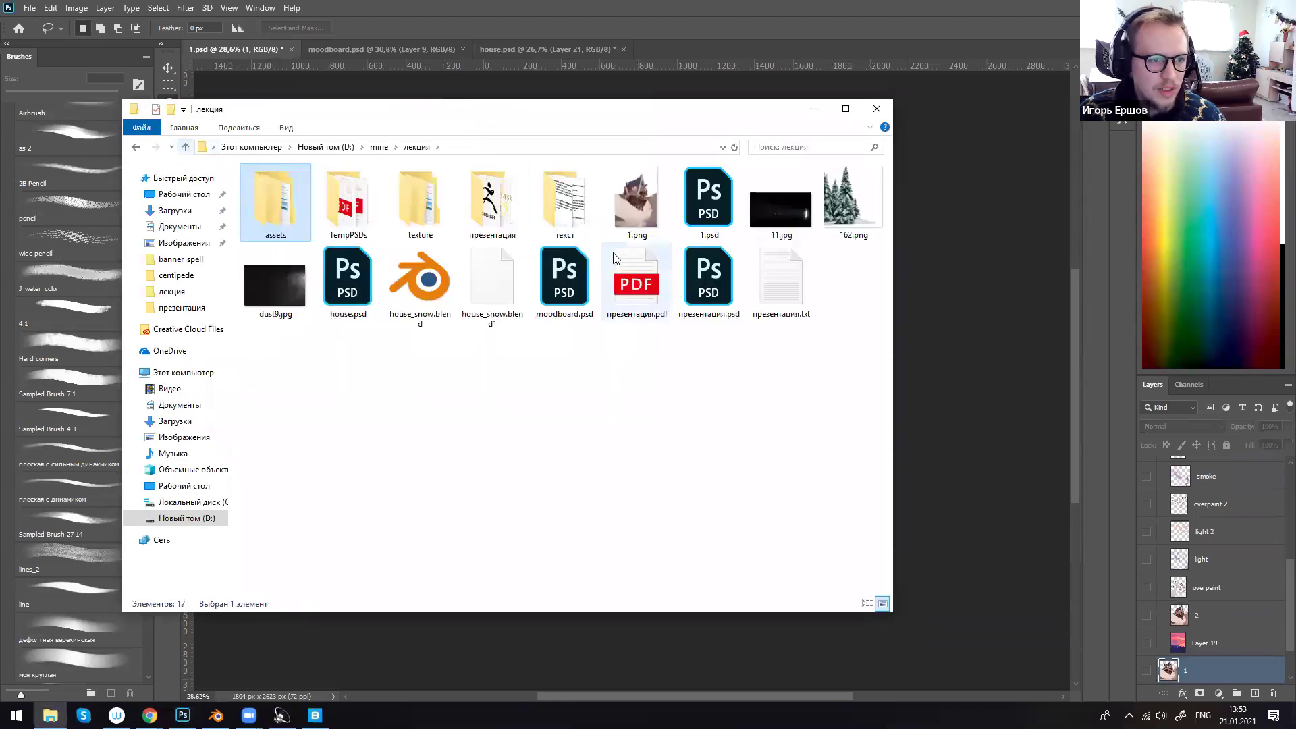
{"action": "double_click", "coordinate": [649, 216]}
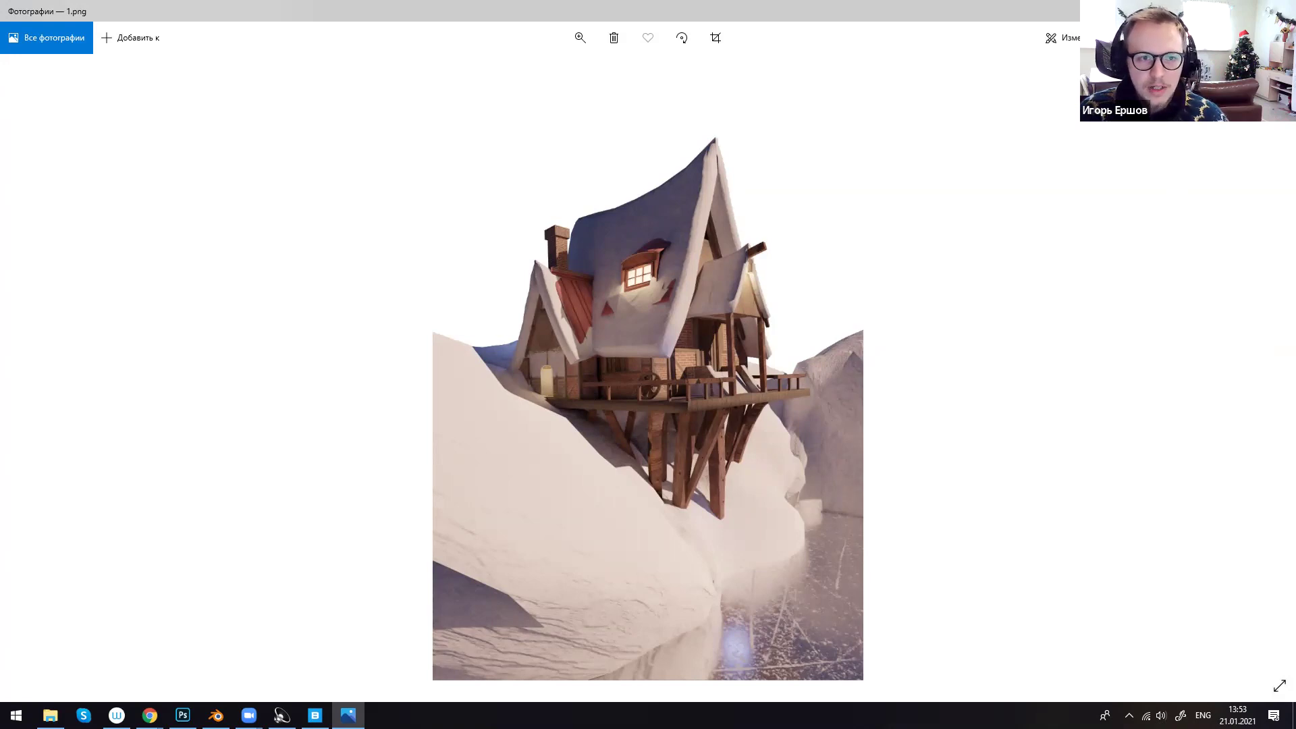
{"action": "left_click", "coordinate": [1280, 11]}
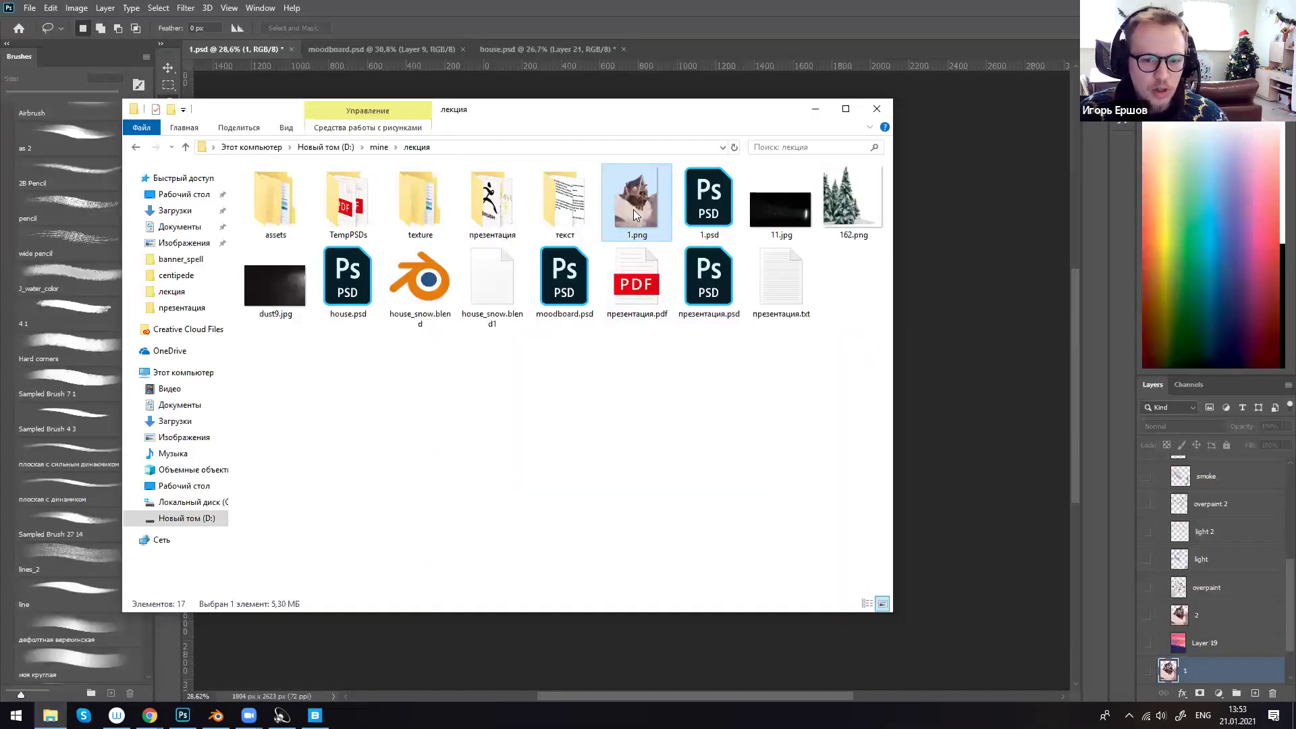
- Make layer 1 with the house render visible in 1.psd
{"action": "left_click", "coordinate": [1178, 673]}
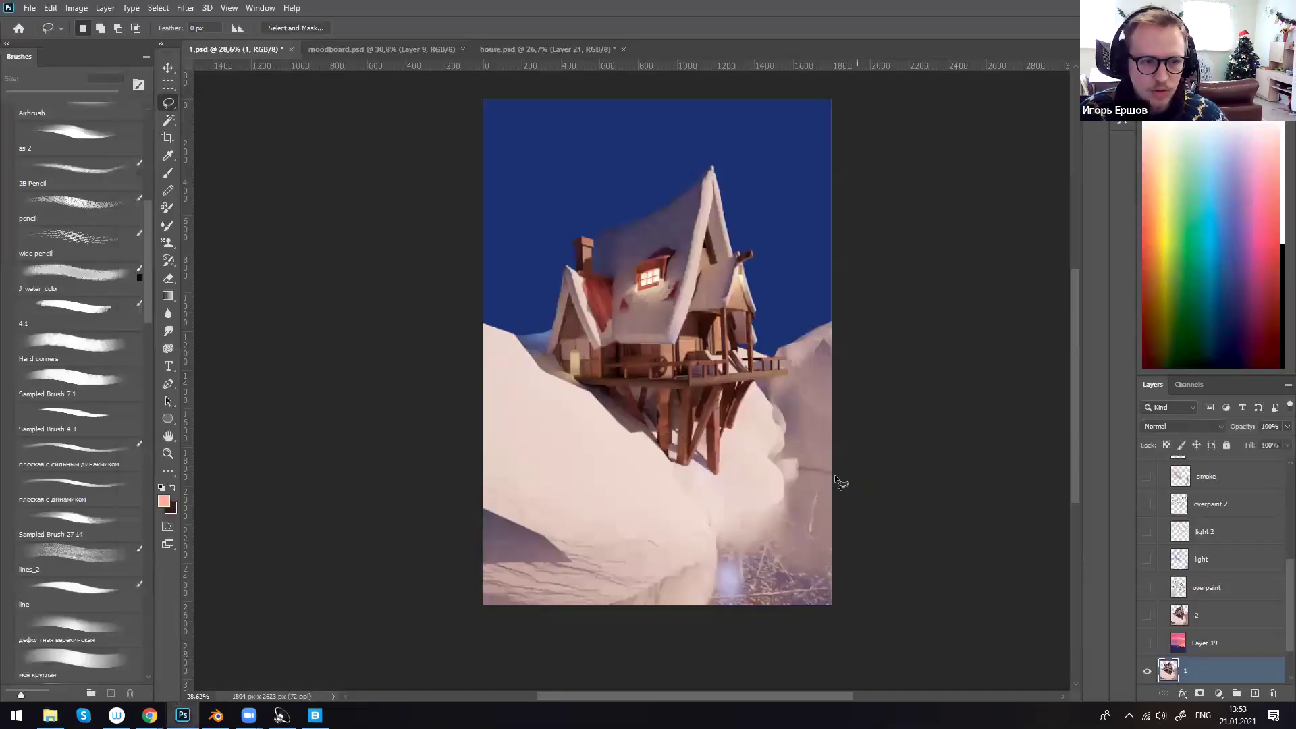
{"action": "scroll", "coordinate": [743, 463], "scroll_direction": "up", "scroll_amount": 2, "text": "alt"}
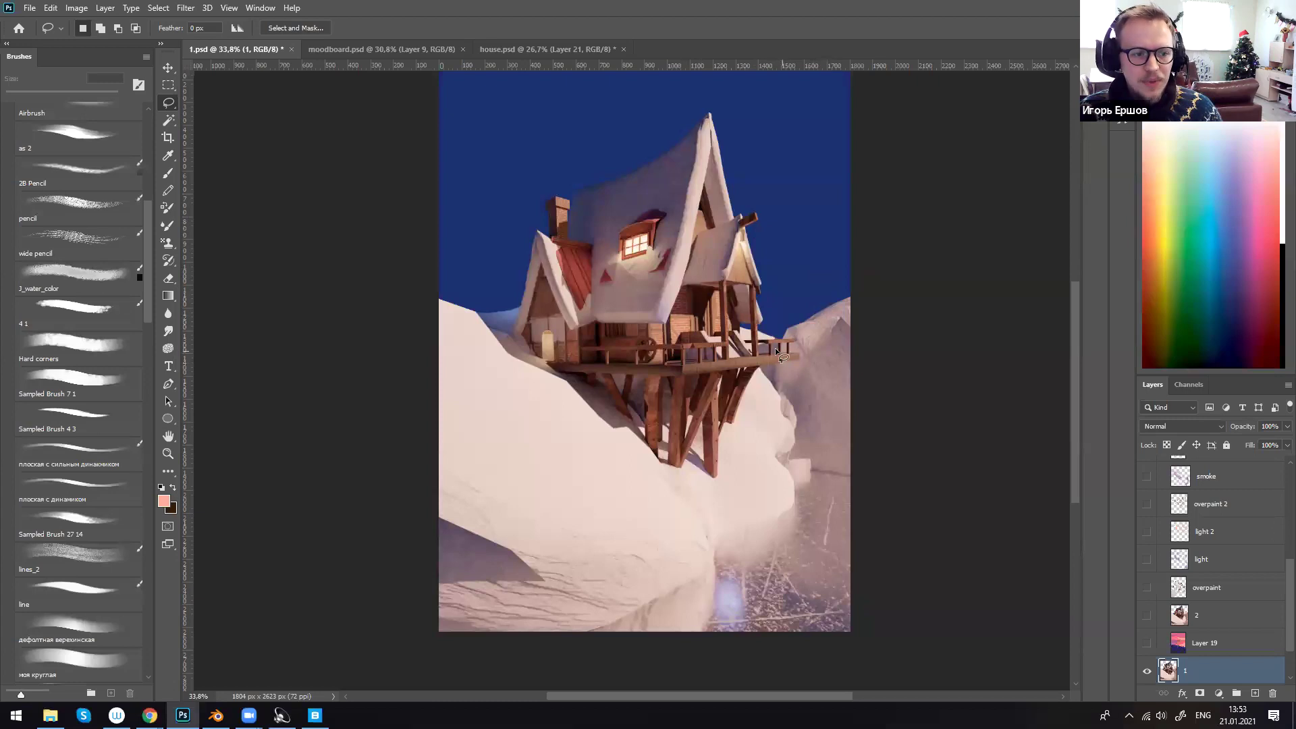
{"action": "key", "text": "b"}
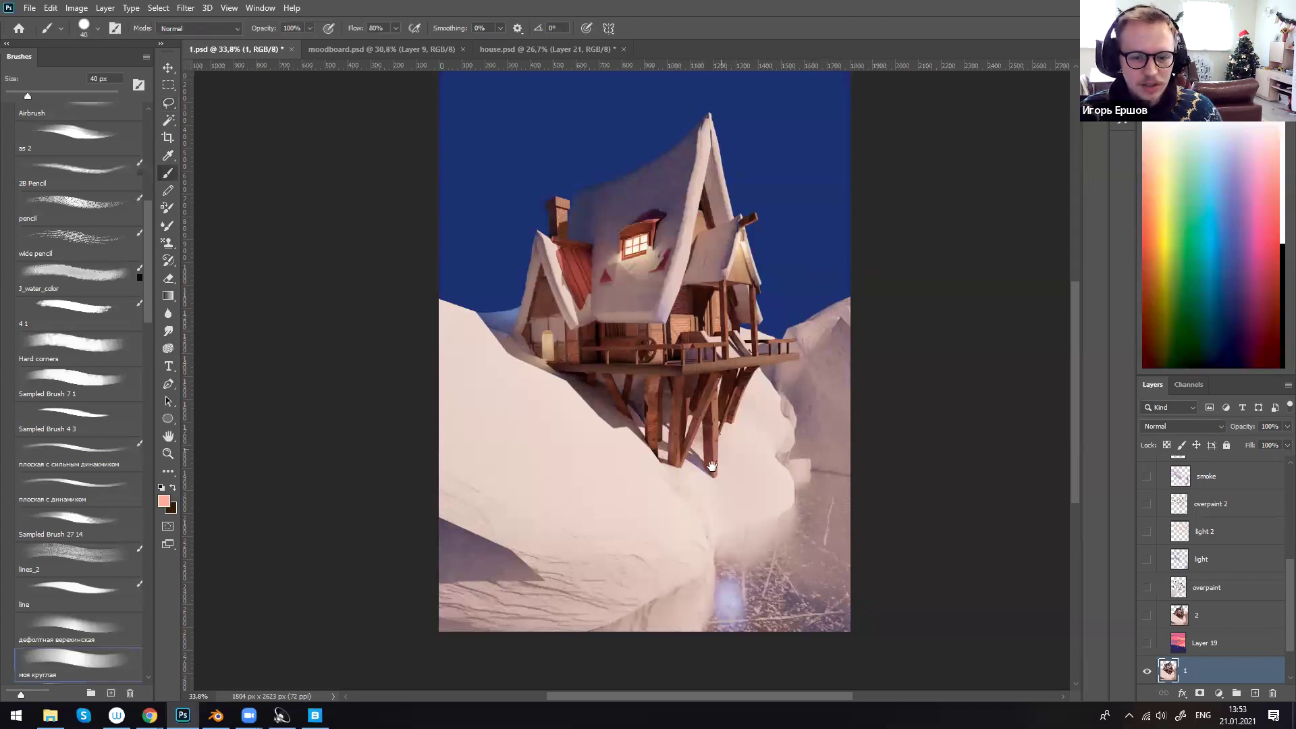
{"action": "left_click_drag", "start_coordinate": [711, 465], "coordinate": [701, 488]}
{"action": "key", "text": "l"}
{"action": "scroll", "coordinate": [702, 445], "scroll_direction": "up", "scroll_amount": 2, "text": "alt"}
{"action": "key", "text": "b"}
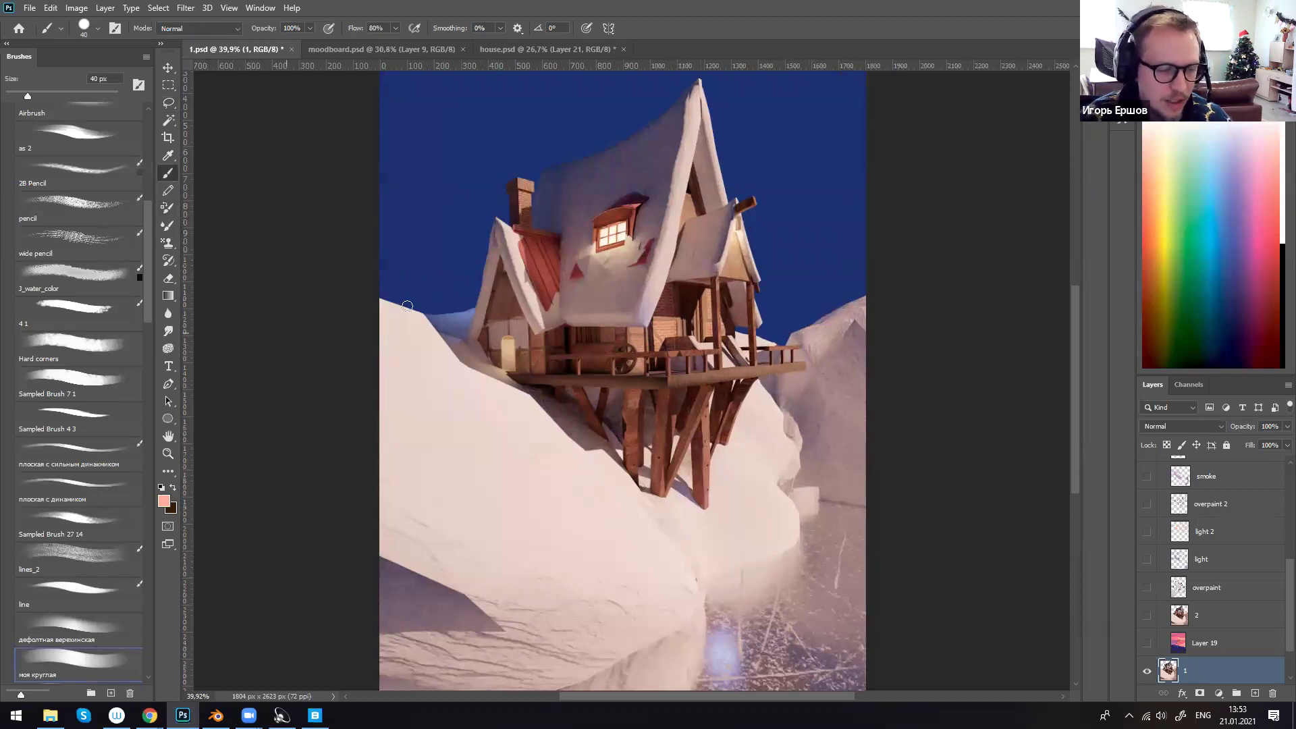
- Smudge the hard snow edge beneath the house with the J - blured brush at 40 px and 52% strength
{"action": "key", "text": "r"}
{"action": "scroll", "coordinate": [568, 444], "scroll_direction": "up", "scroll_amount": 2, "text": "alt"}
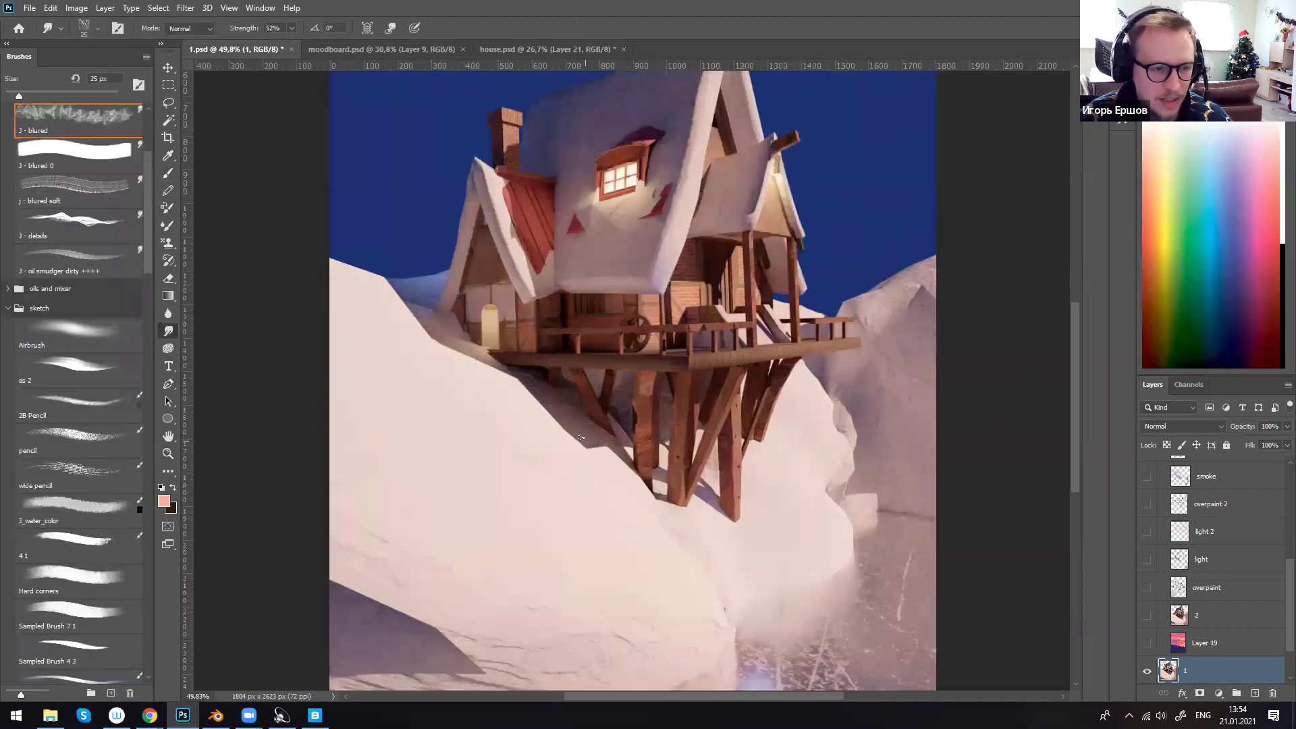
{"action": "key", "text": "bracketright"}
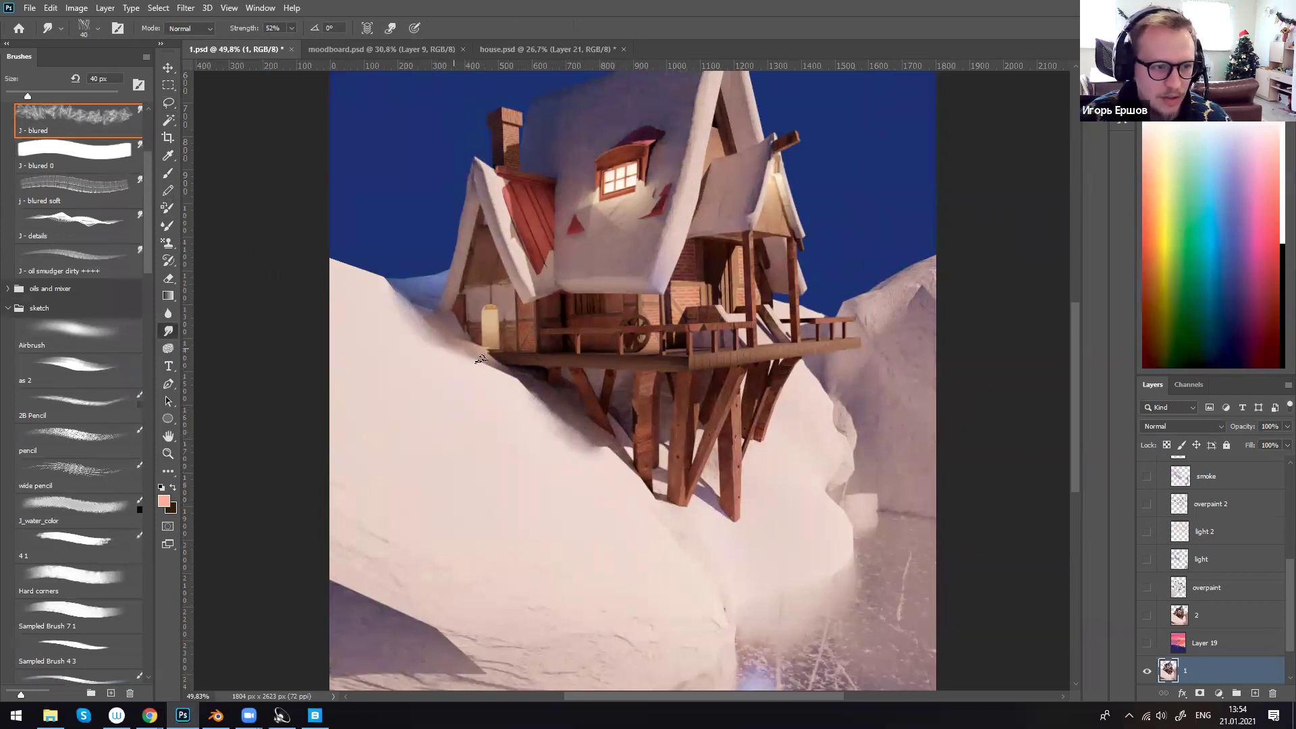
- Clone clean roof snow over the red patch to the lower right of the window, using the Hard corners brush at 80 px
{"action": "left_click_drag", "start_coordinate": [679, 347], "coordinate": [660, 425]}
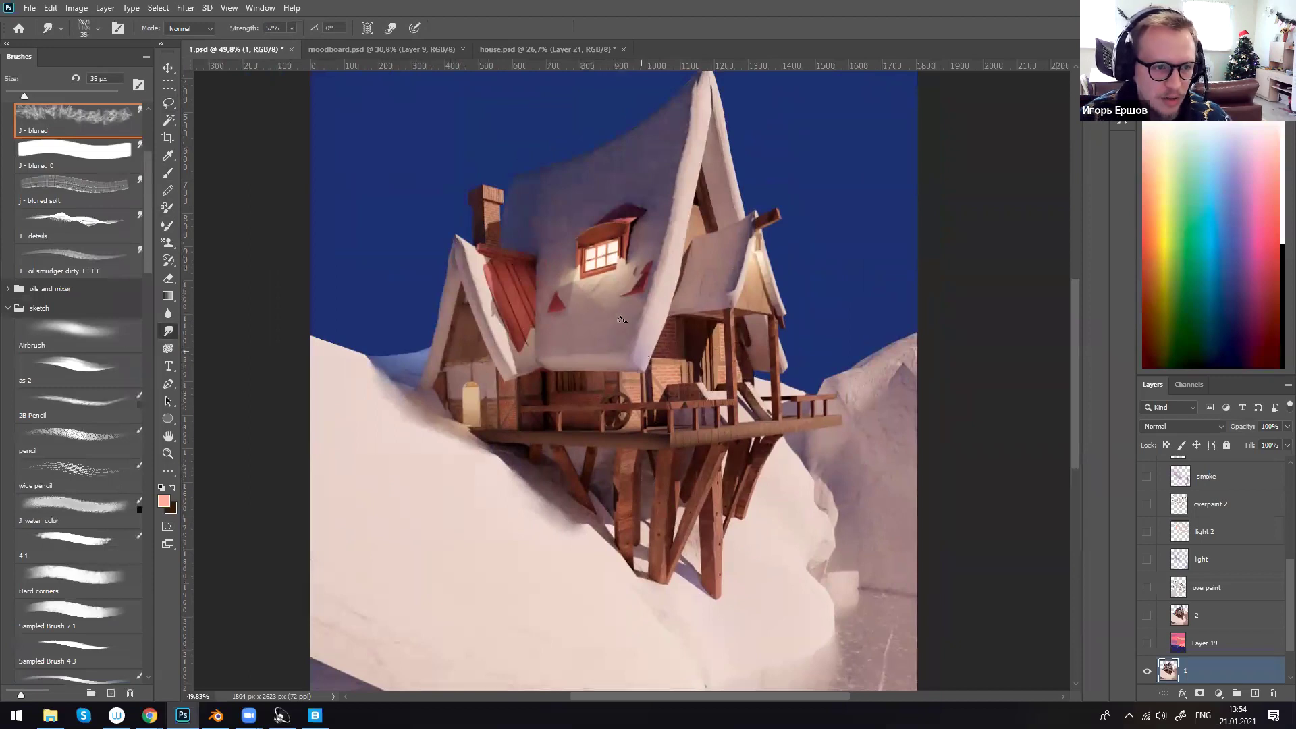
{"action": "key", "text": "l"}
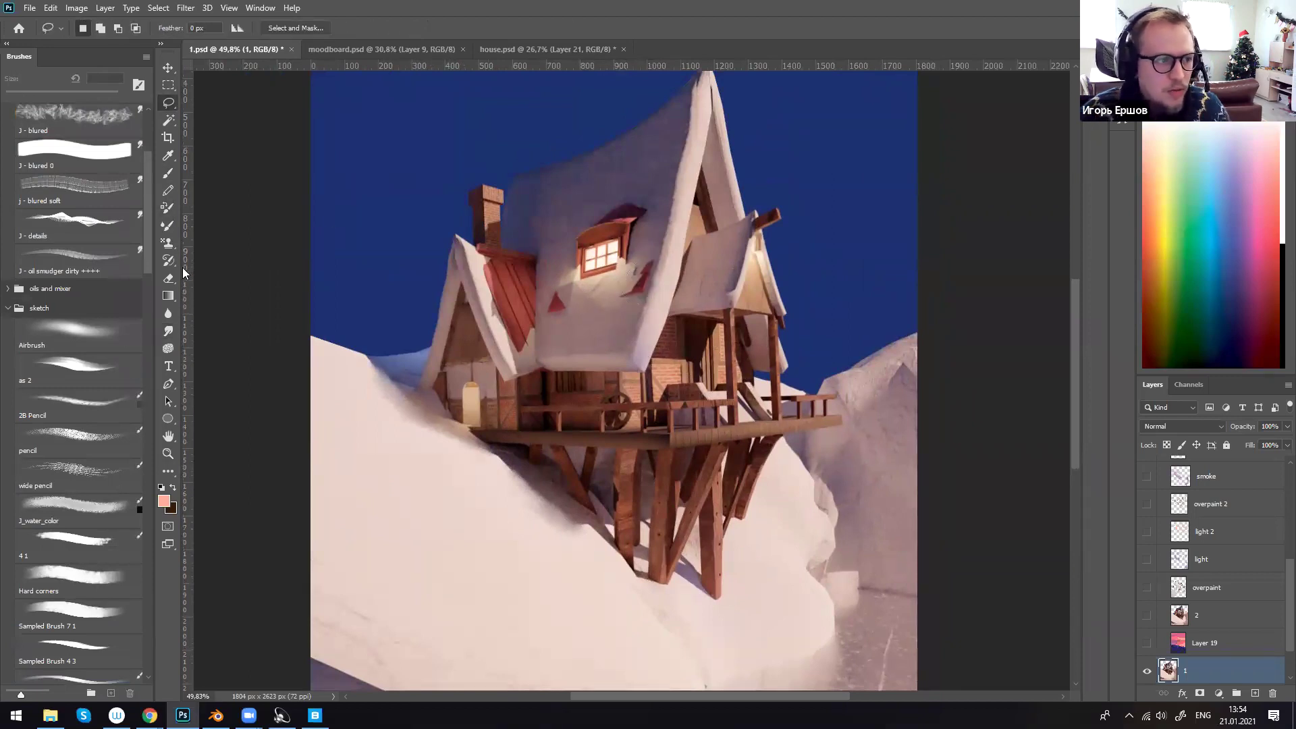
{"action": "left_click", "coordinate": [170, 244]}
{"action": "left_click", "coordinate": [214, 244]}
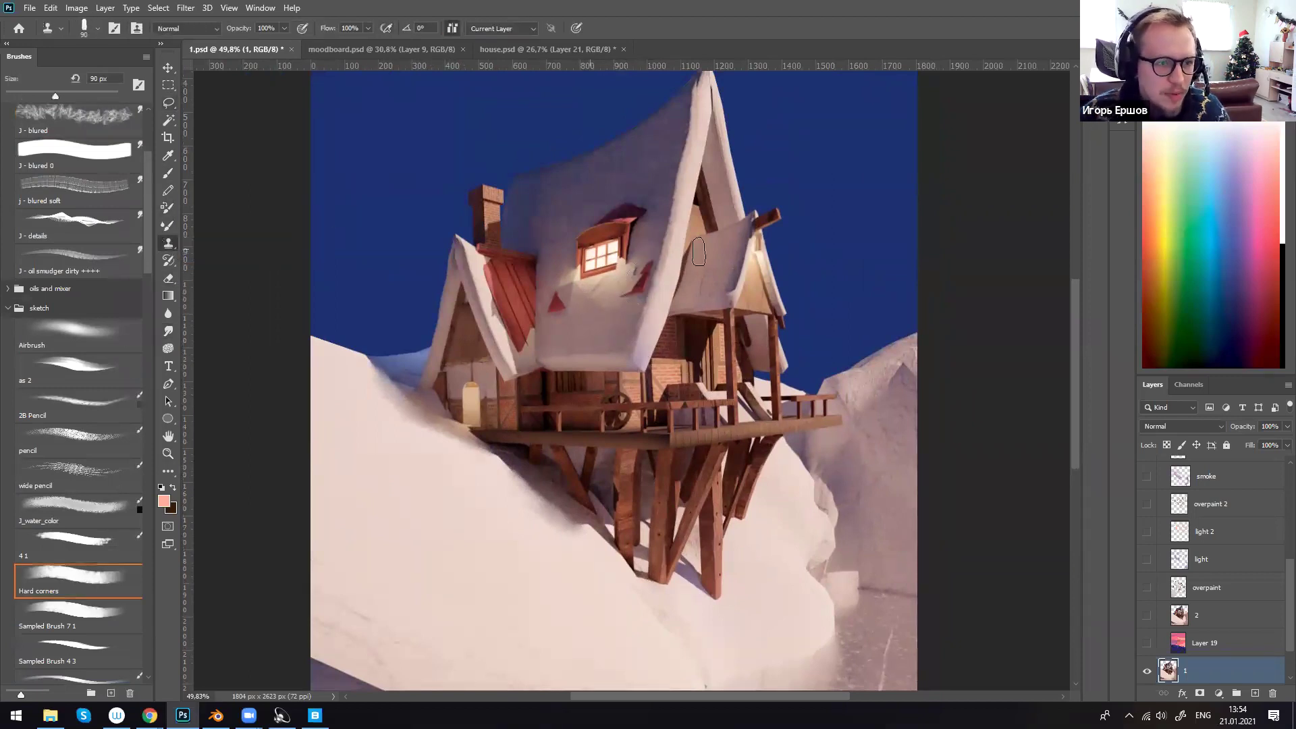
{"action": "left_click", "coordinate": [642, 171], "text": "alt"}
{"action": "key", "text": "bracketleft"}
{"action": "mouse_move", "coordinate": [632, 288]}
{"action": "left_mouse_down"}
{"action": "mouse_move", "coordinate": [651, 257]}
{"action": "mouse_move", "coordinate": [636, 259]}
{"action": "left_mouse_up"}
- Clone snow sampled from below the window over the remaining red patch on the roof's lower left
{"action": "left_click", "coordinate": [606, 314], "text": "alt"}
{"action": "left_click", "coordinate": [610, 326], "text": "alt"}
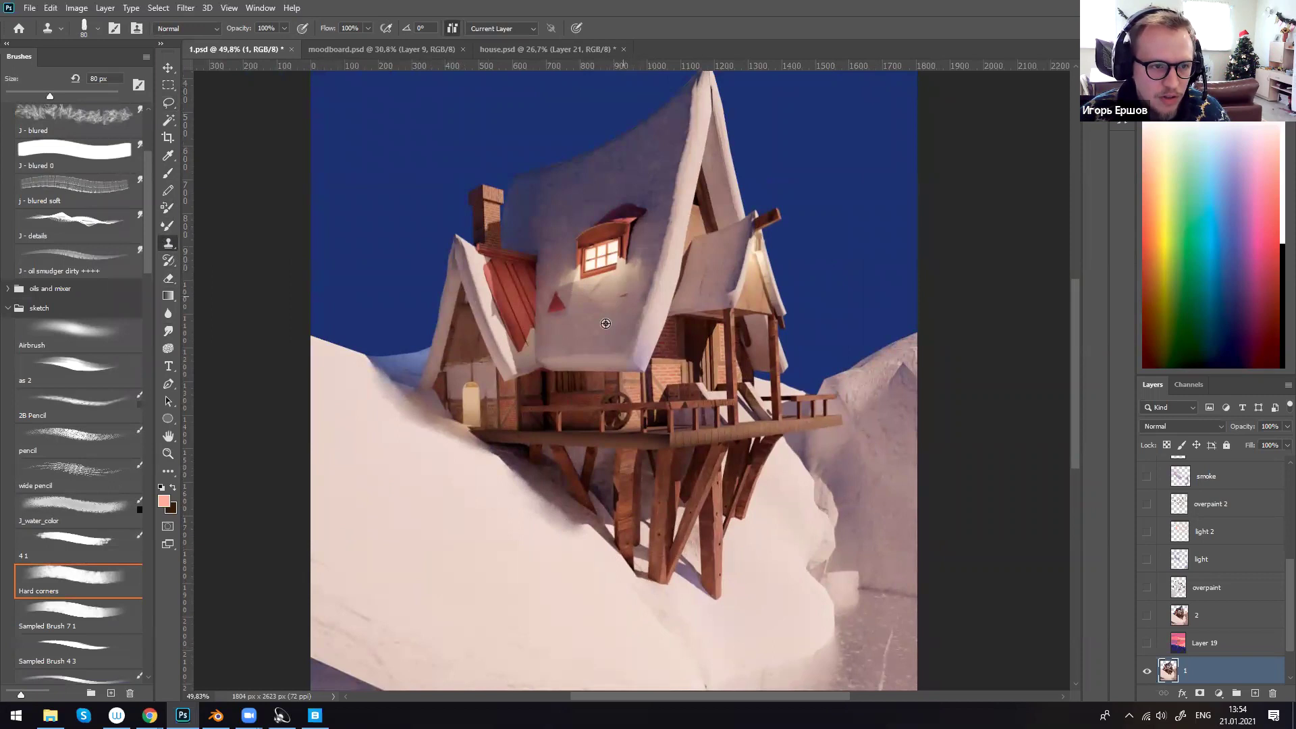
{"action": "mouse_move", "coordinate": [572, 301]}
{"action": "left_mouse_down"}
{"action": "mouse_move", "coordinate": [555, 302]}
{"action": "mouse_move", "coordinate": [554, 319]}
{"action": "left_mouse_up"}
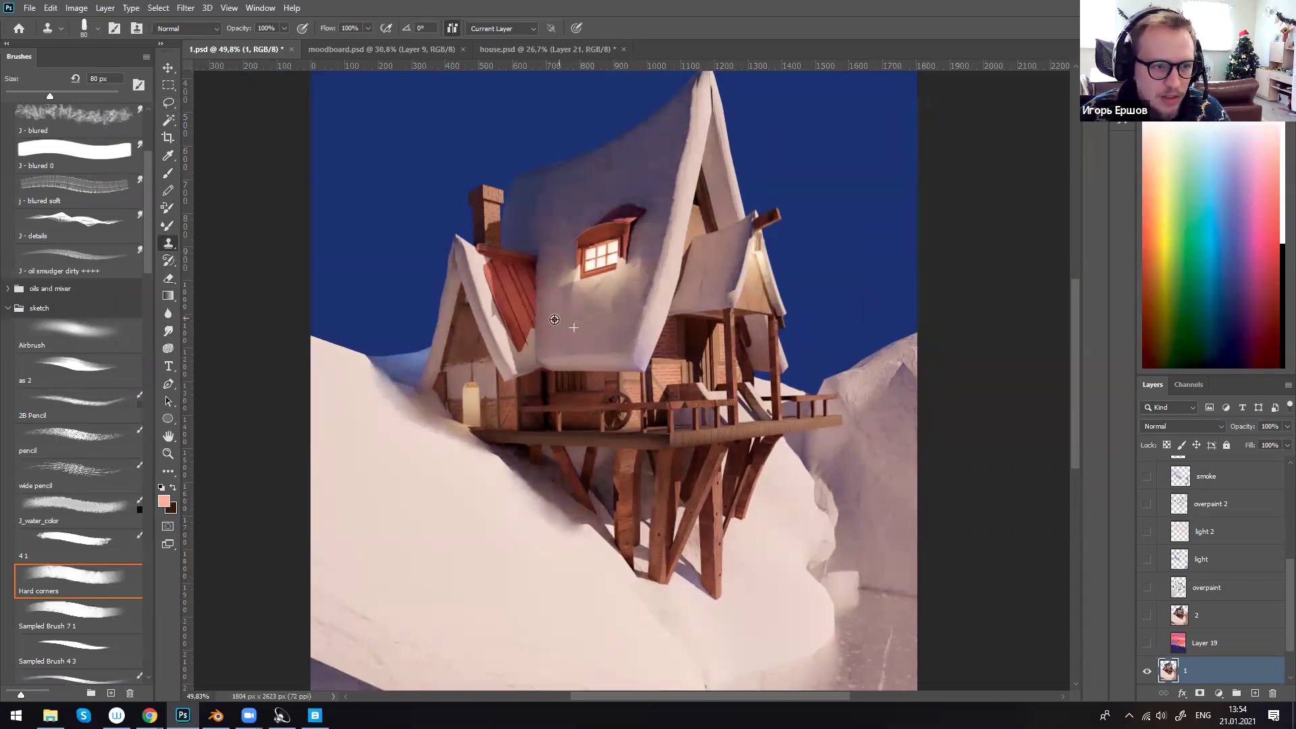
{"action": "left_click", "coordinate": [571, 289]}
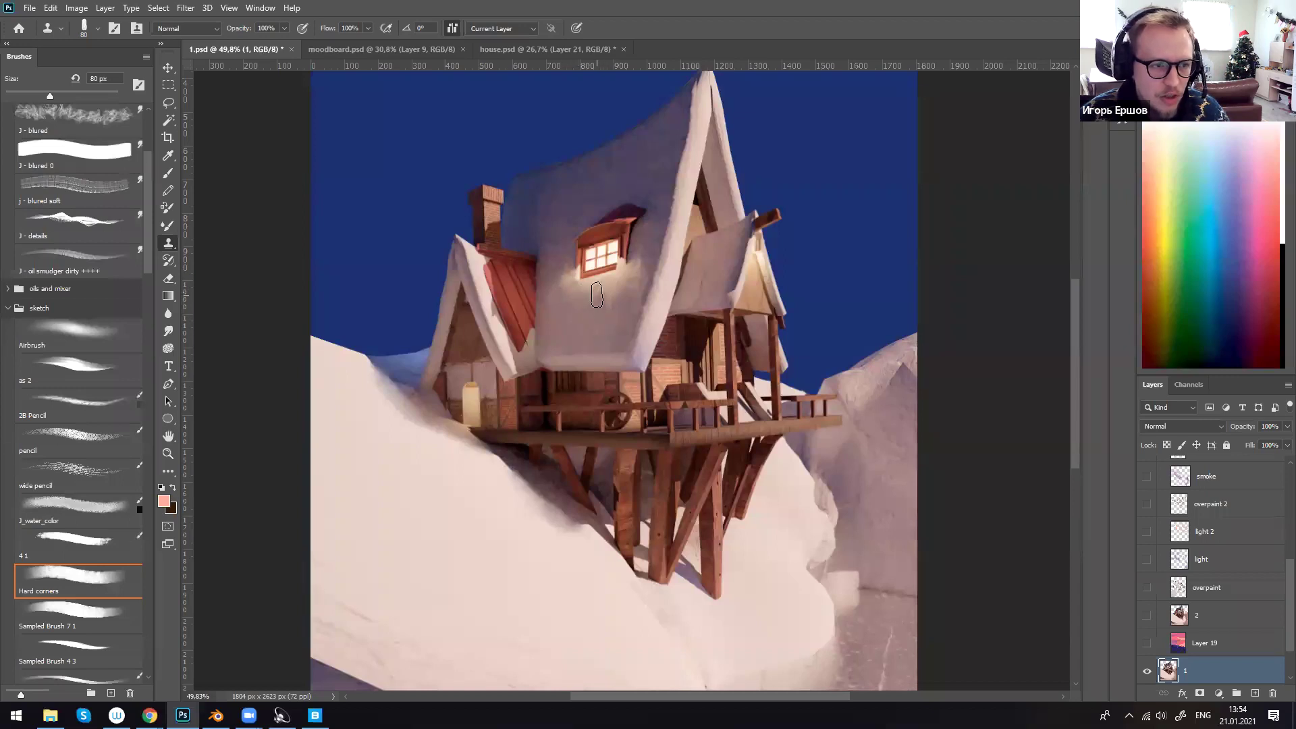
- Touch up the lit snow below the window with a sampled snow colour, reducing the round brush to 10 px
{"action": "left_click", "coordinate": [168, 173]}
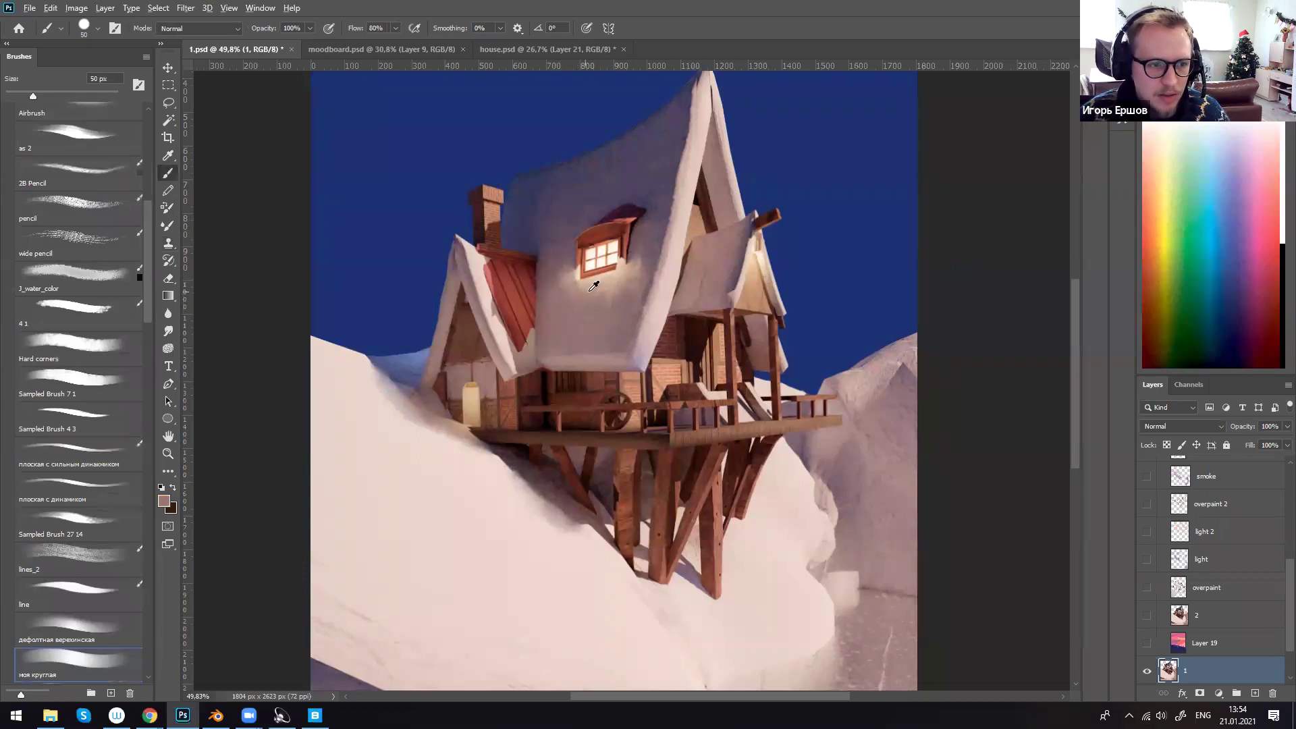
{"action": "left_click", "coordinate": [592, 284], "text": "alt"}
{"action": "key", "text": "bracketleft"}
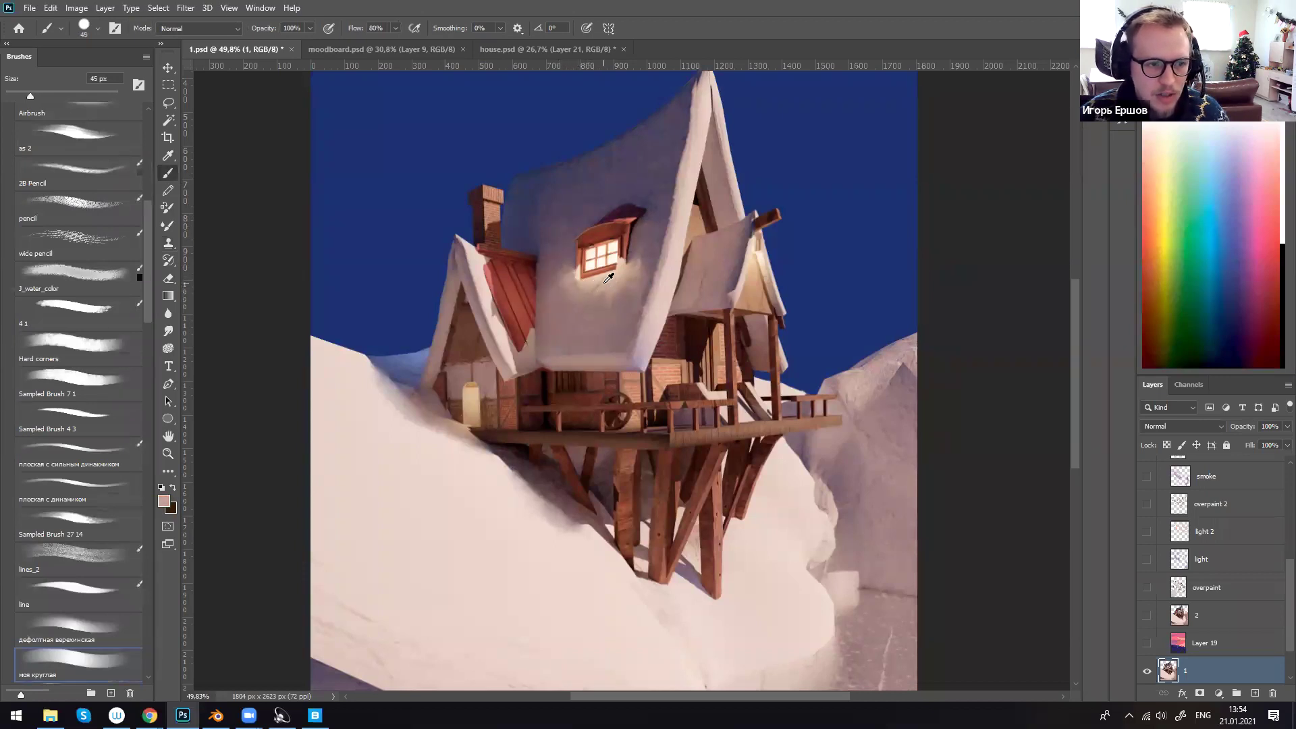
{"action": "key", "text": "bracketleft"}
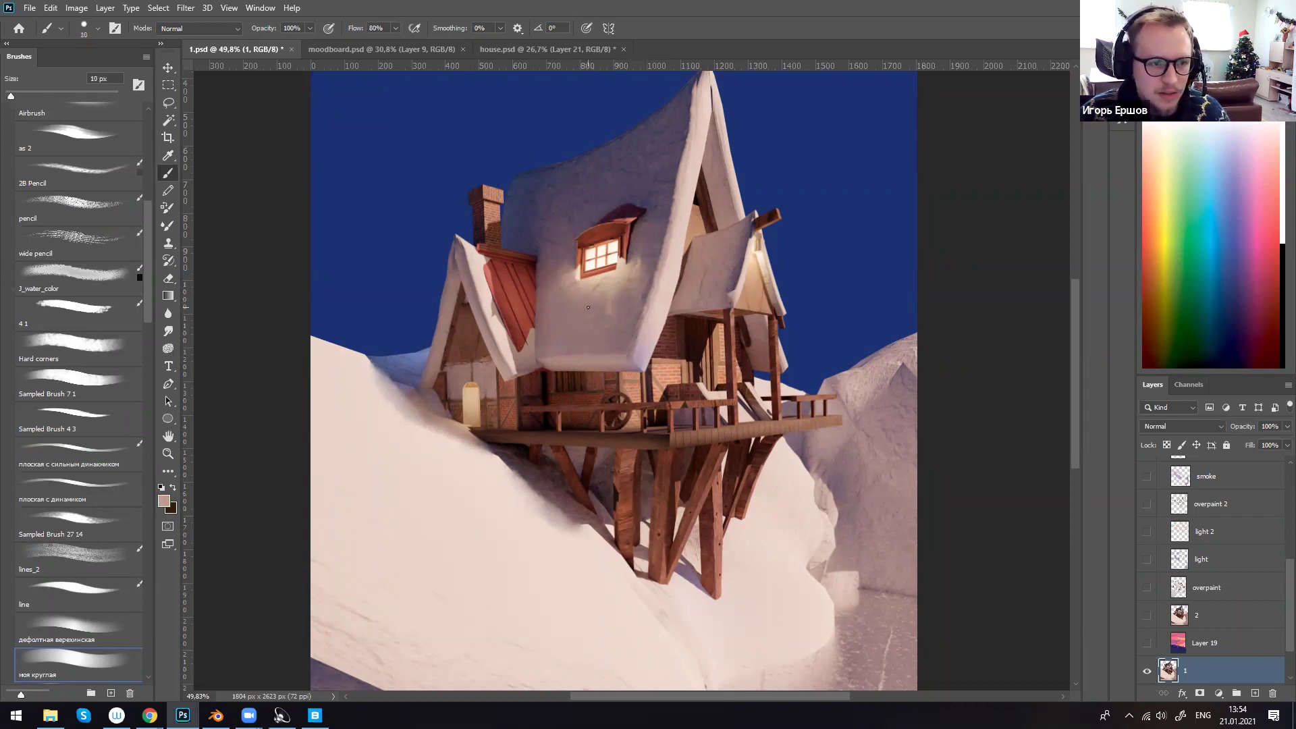
- Paint texture into the roof snow below the window with the lines_2 brush at 50 px
{"action": "left_click", "coordinate": [101, 555]}
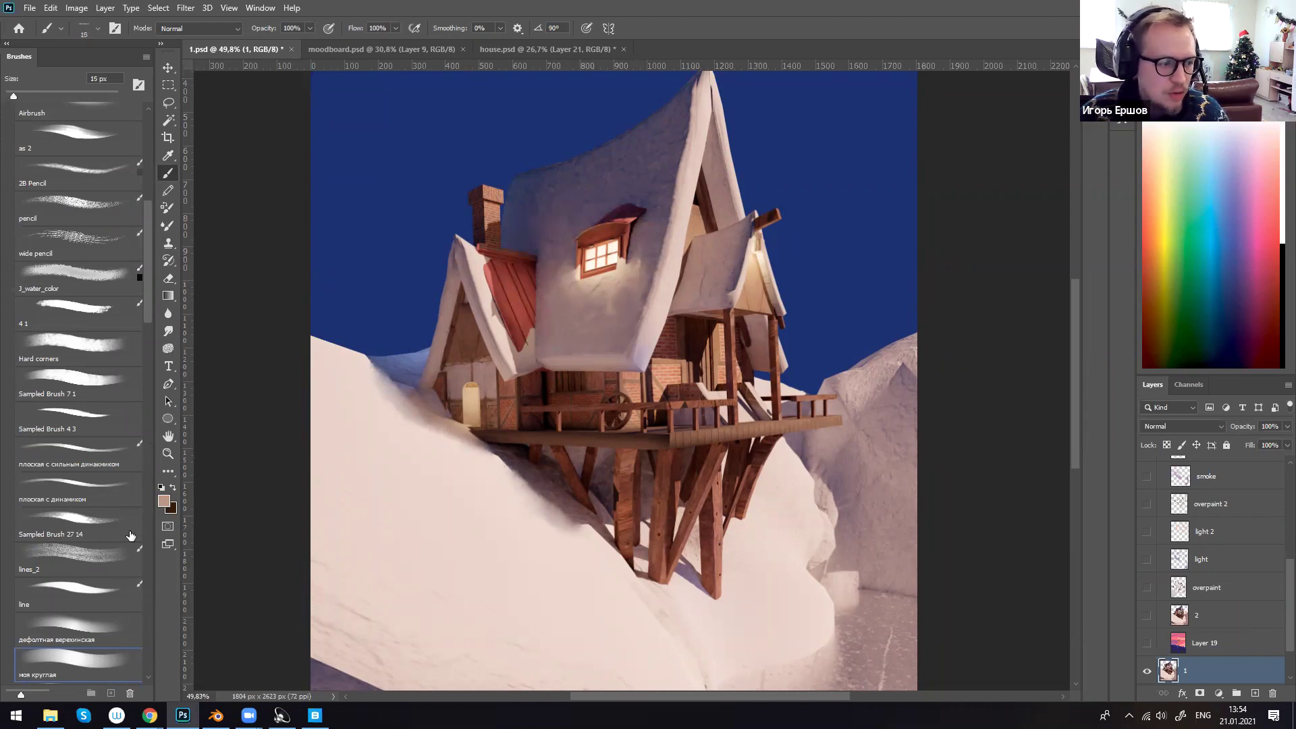
{"action": "key", "text": "bracketright"}
{"action": "key", "text": "bracketright"}
{"action": "key", "text": "bracketright"}
{"action": "key", "text": "bracketright"}
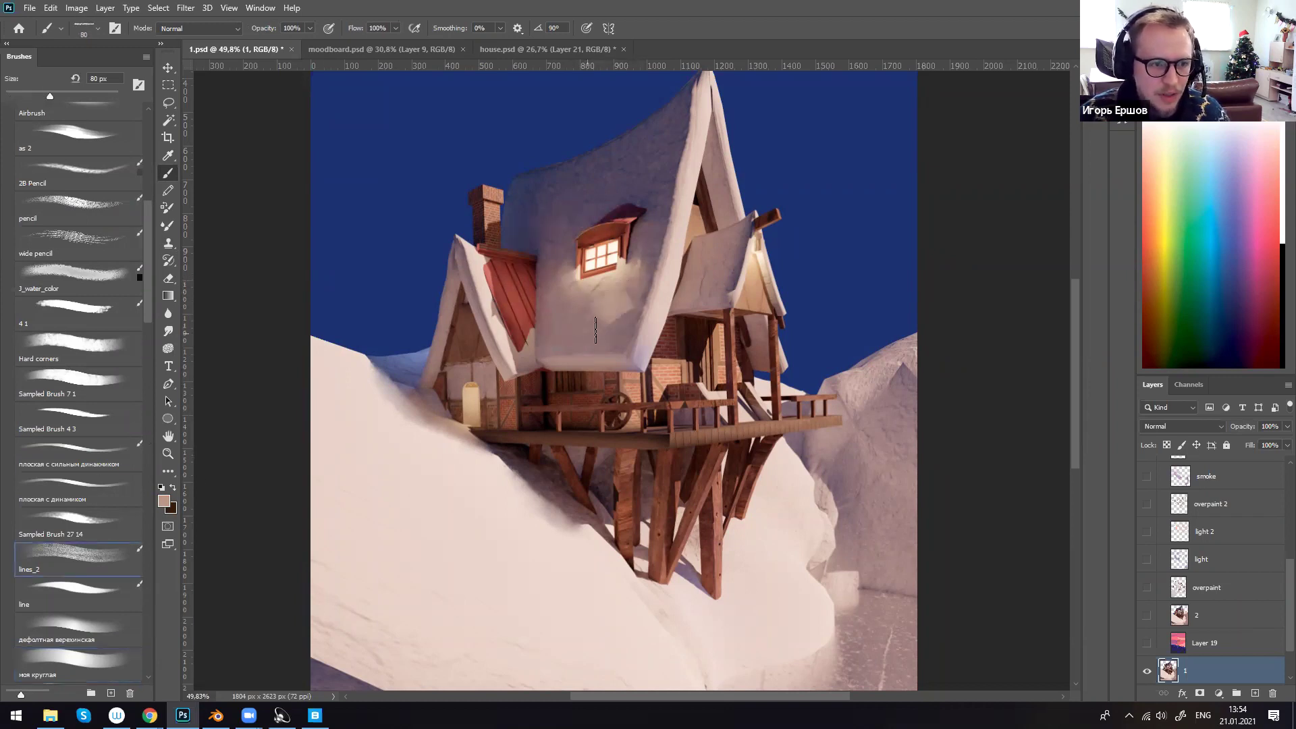
{"action": "key", "text": "bracketleft"}
{"action": "key", "text": "bracketleft"}
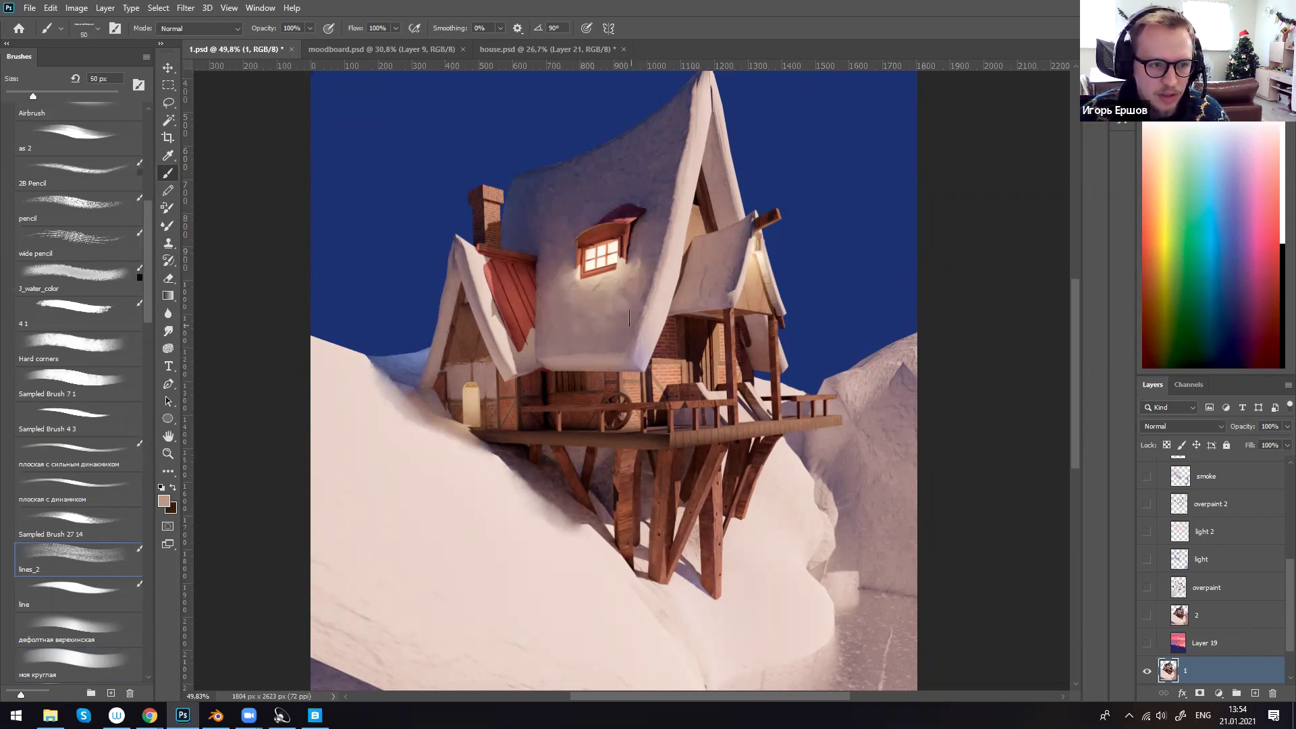
- Try a Pattern Stamp stroke across the roof snow with a 45 px round brush, and undo it
{"action": "key", "text": "s"}
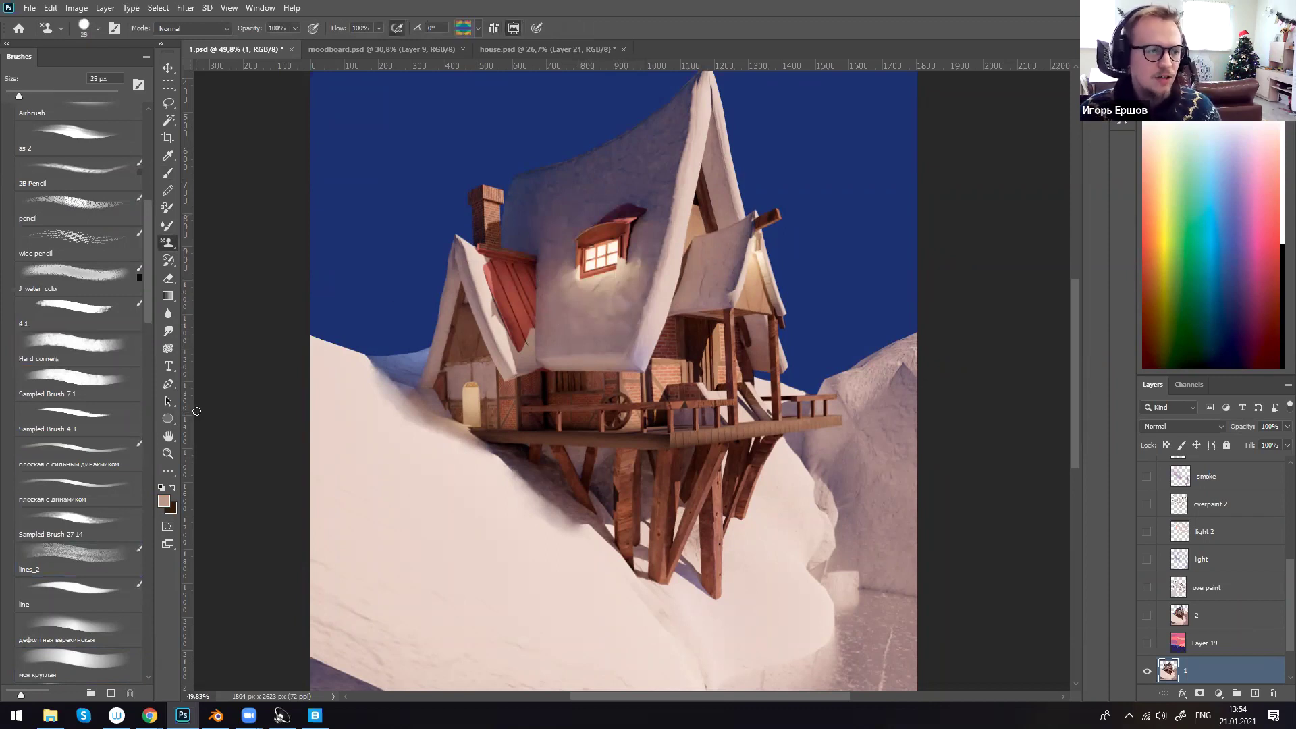
{"action": "scroll", "coordinate": [117, 574], "scroll_direction": "down", "scroll_amount": 3}
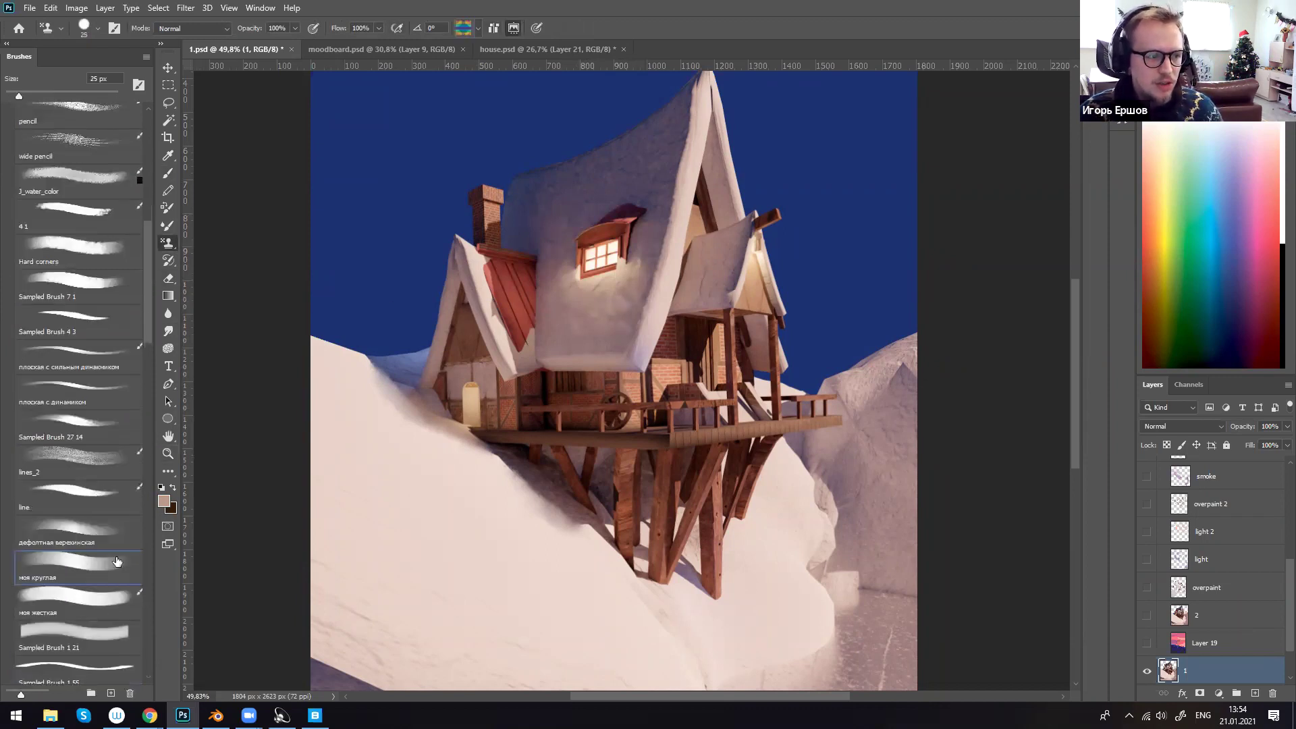
{"action": "key", "text": "]"}
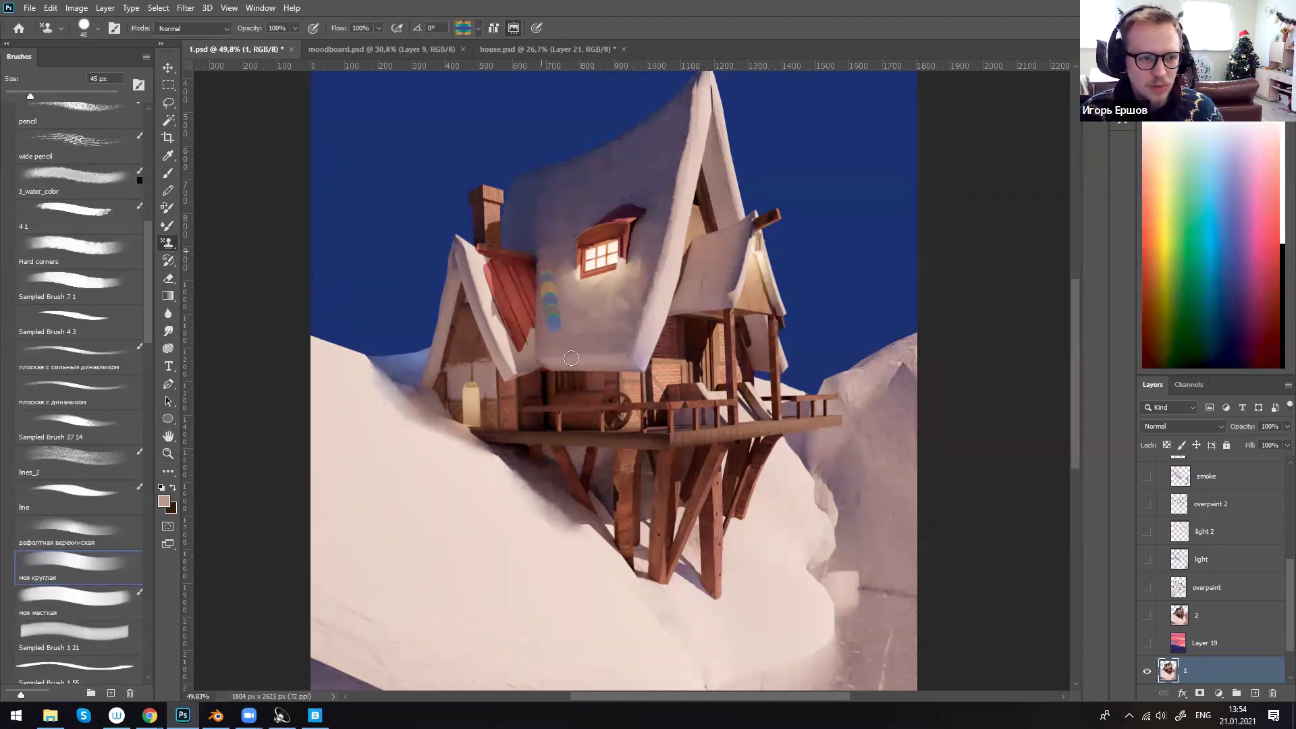
{"action": "left_click_drag", "start_coordinate": [545, 262], "coordinate": [675, 344]}
{"action": "key", "text": "ctrl+z"}
- Try a plain stroke across the roof snow with the hard round brush at 50 px, and undo it
{"action": "left_click", "coordinate": [168, 174]}
{"action": "left_click", "coordinate": [103, 594]}
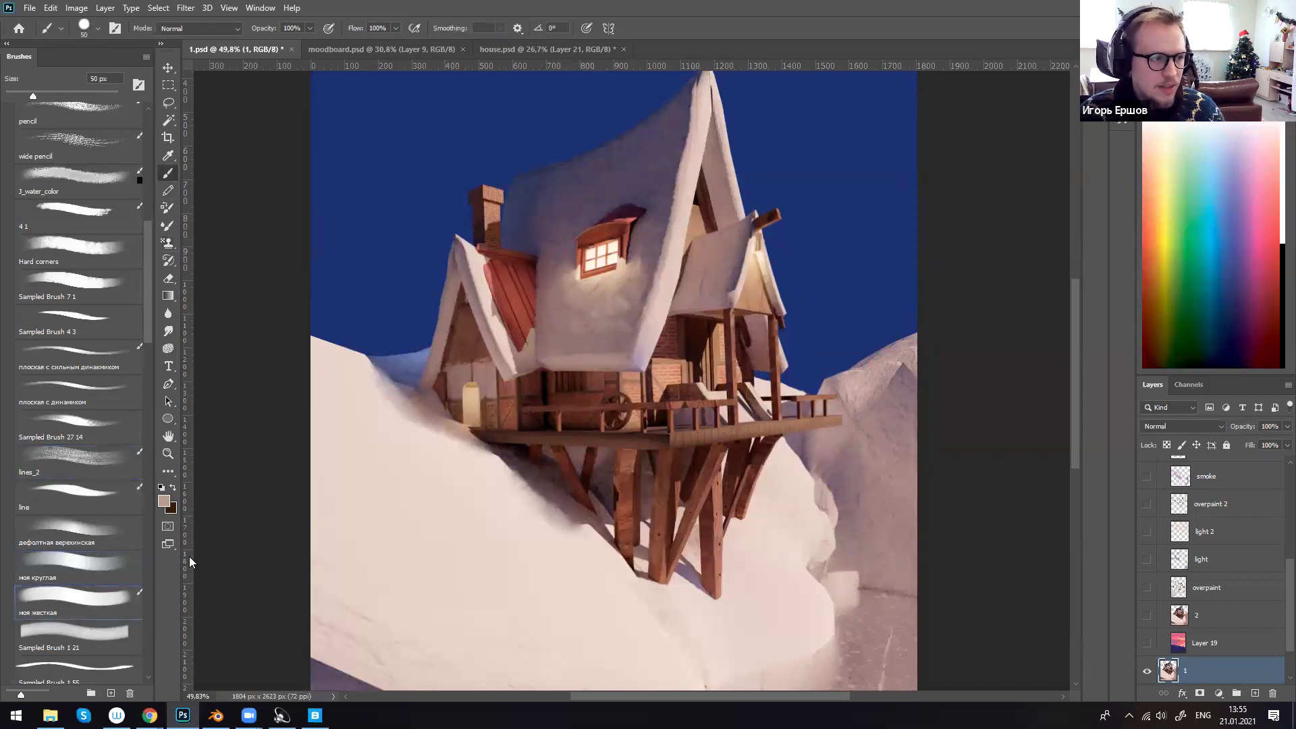
{"action": "left_click_drag", "start_coordinate": [551, 301], "coordinate": [676, 331]}
{"action": "key", "text": "ctrl+z"}
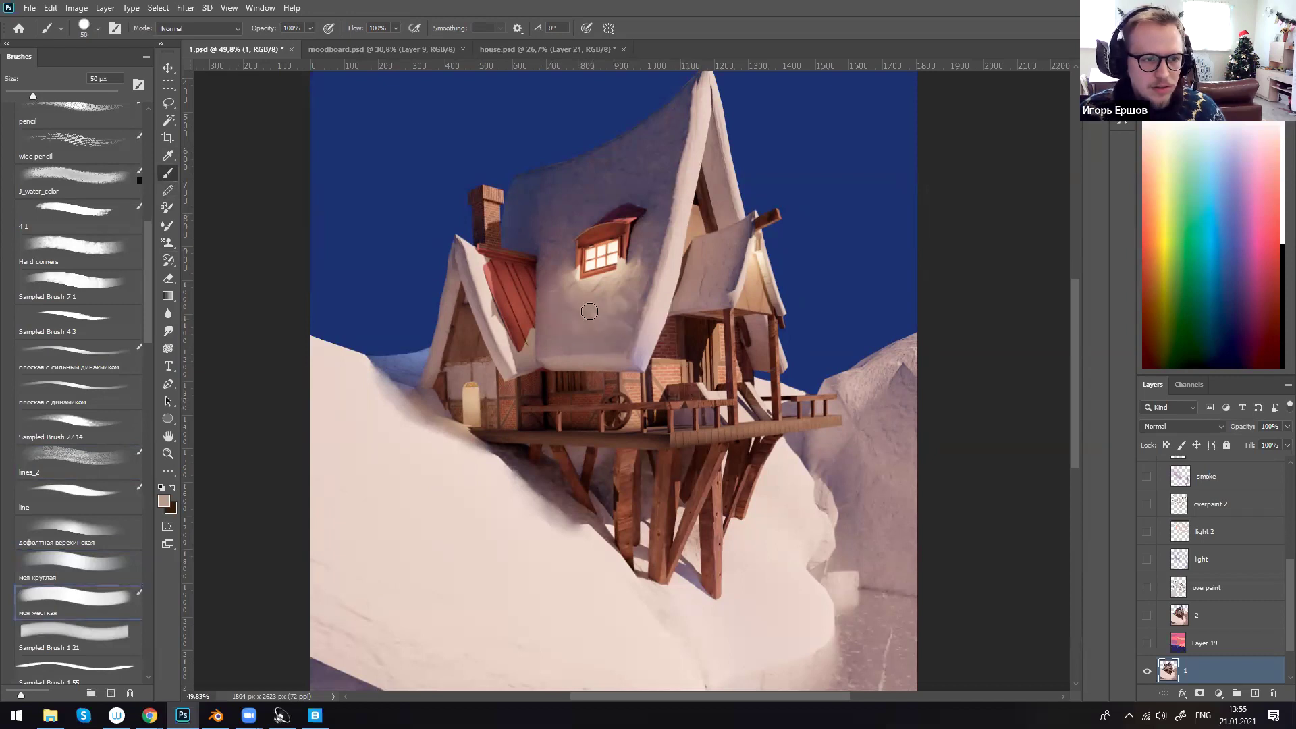
{"action": "key", "text": "s"}
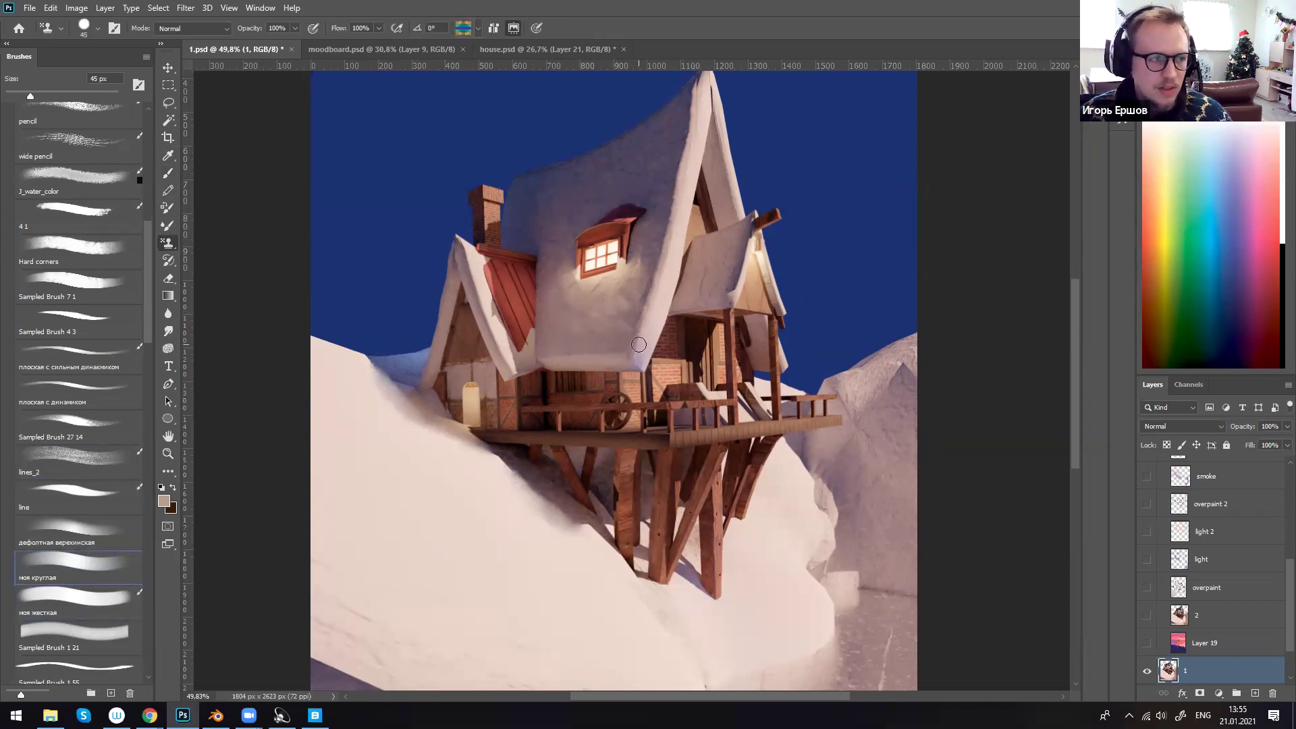
- Show the pink sunset forest background layer beneath the house render
{"action": "key", "text": "l"}
{"action": "left_click_drag", "start_coordinate": [633, 349], "coordinate": [615, 391]}
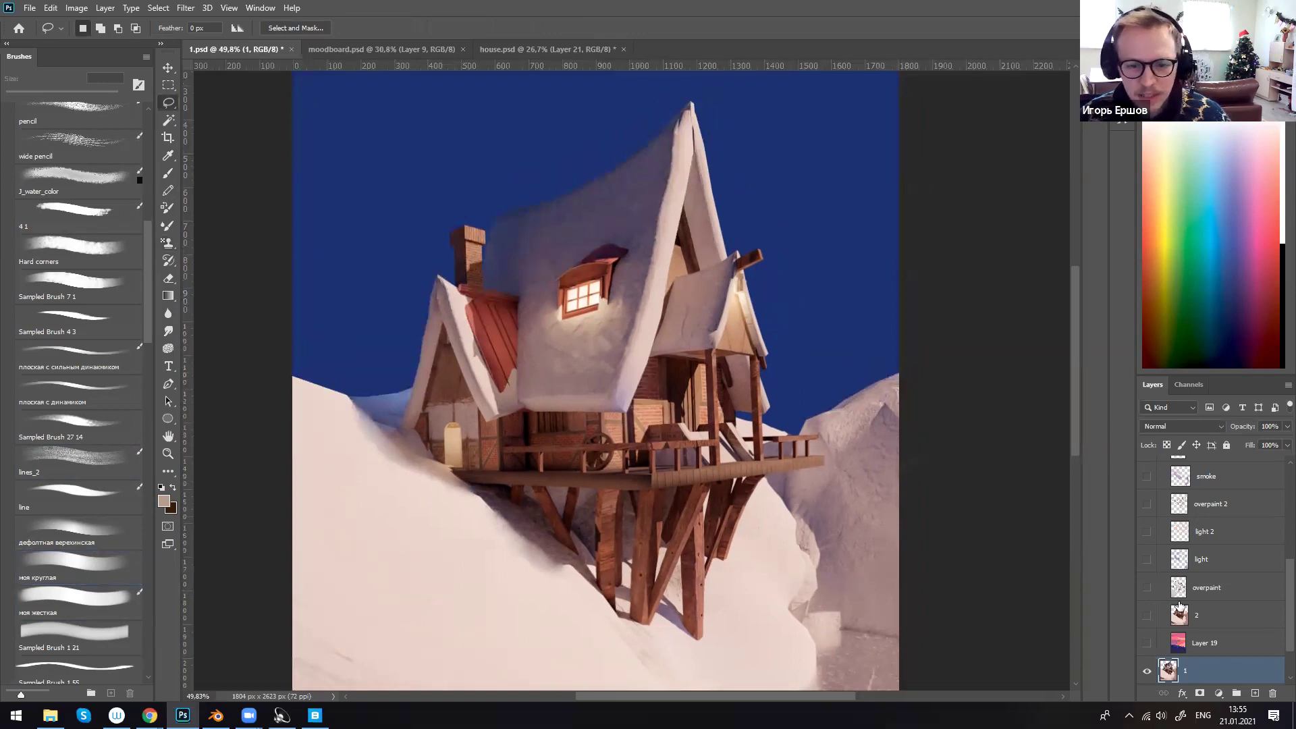
{"action": "scroll", "coordinate": [1276, 602], "scroll_direction": "up", "scroll_amount": 10}
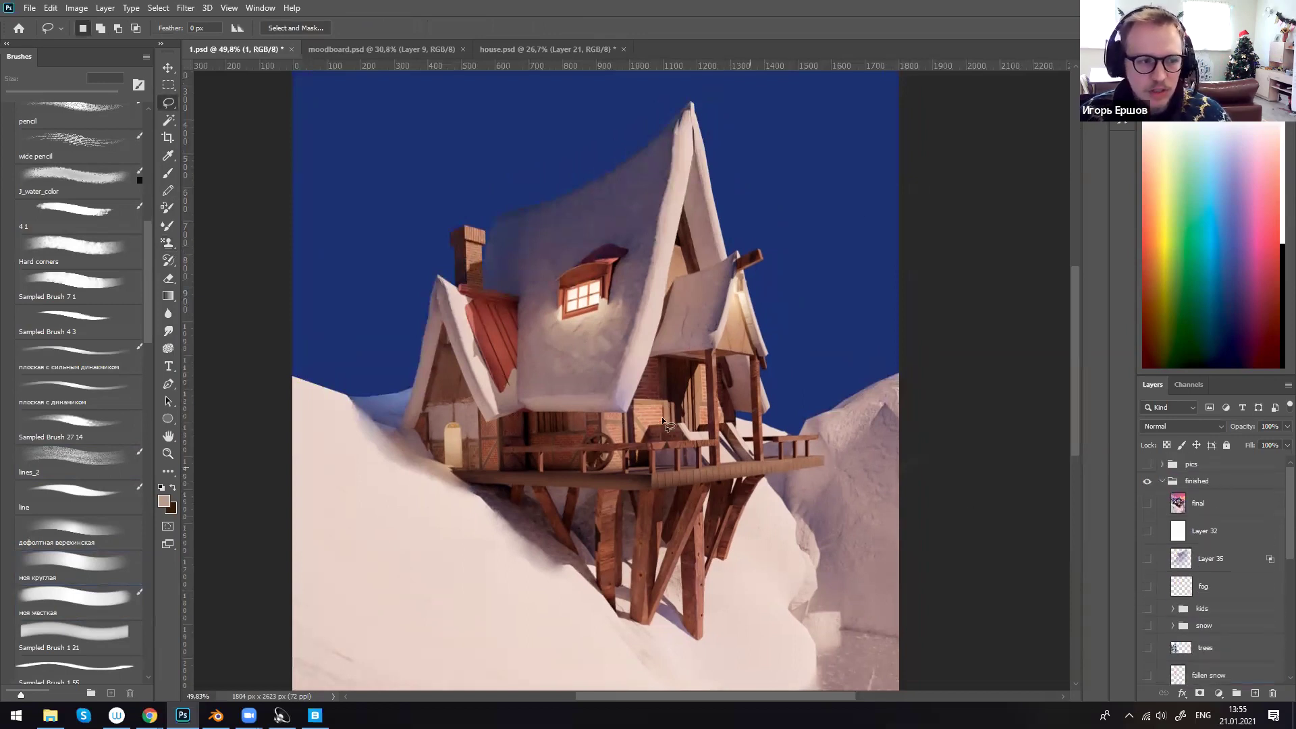
{"action": "left_click_drag", "start_coordinate": [797, 539], "coordinate": [759, 447]}
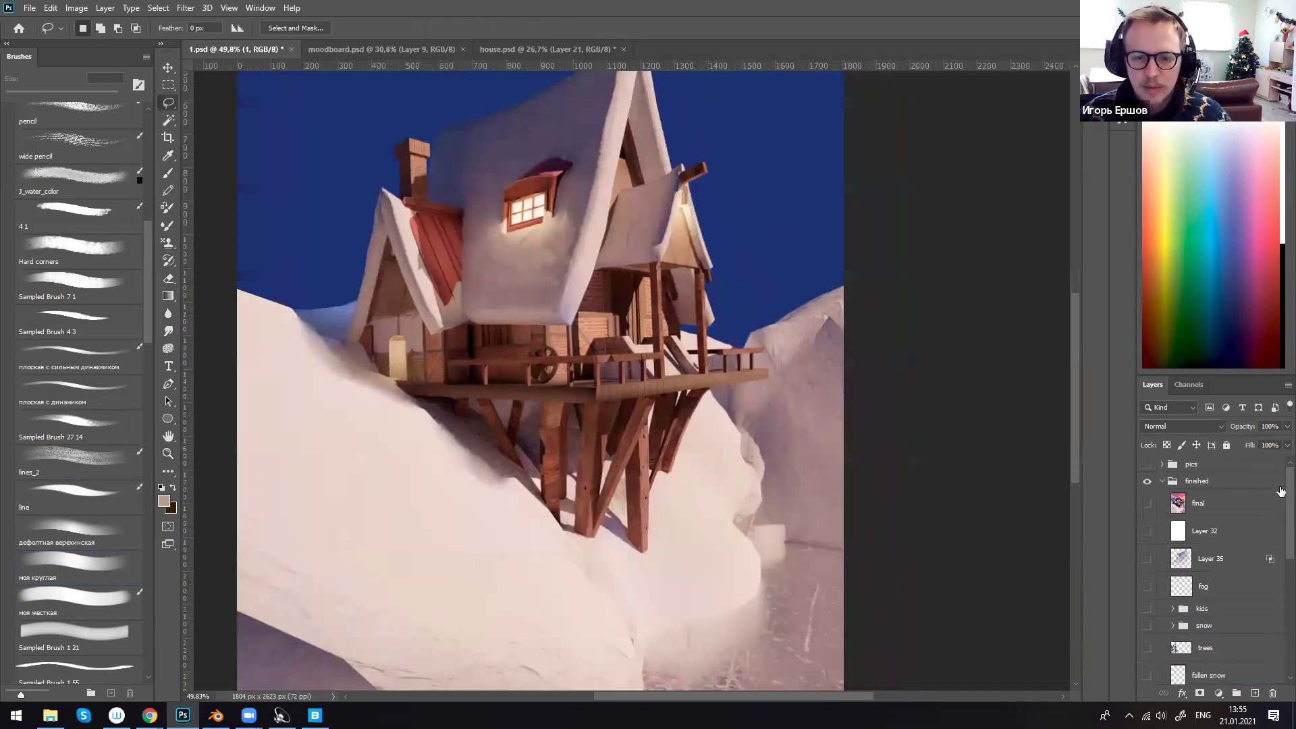
{"action": "scroll", "coordinate": [1281, 492], "scroll_direction": "down", "scroll_amount": 10}
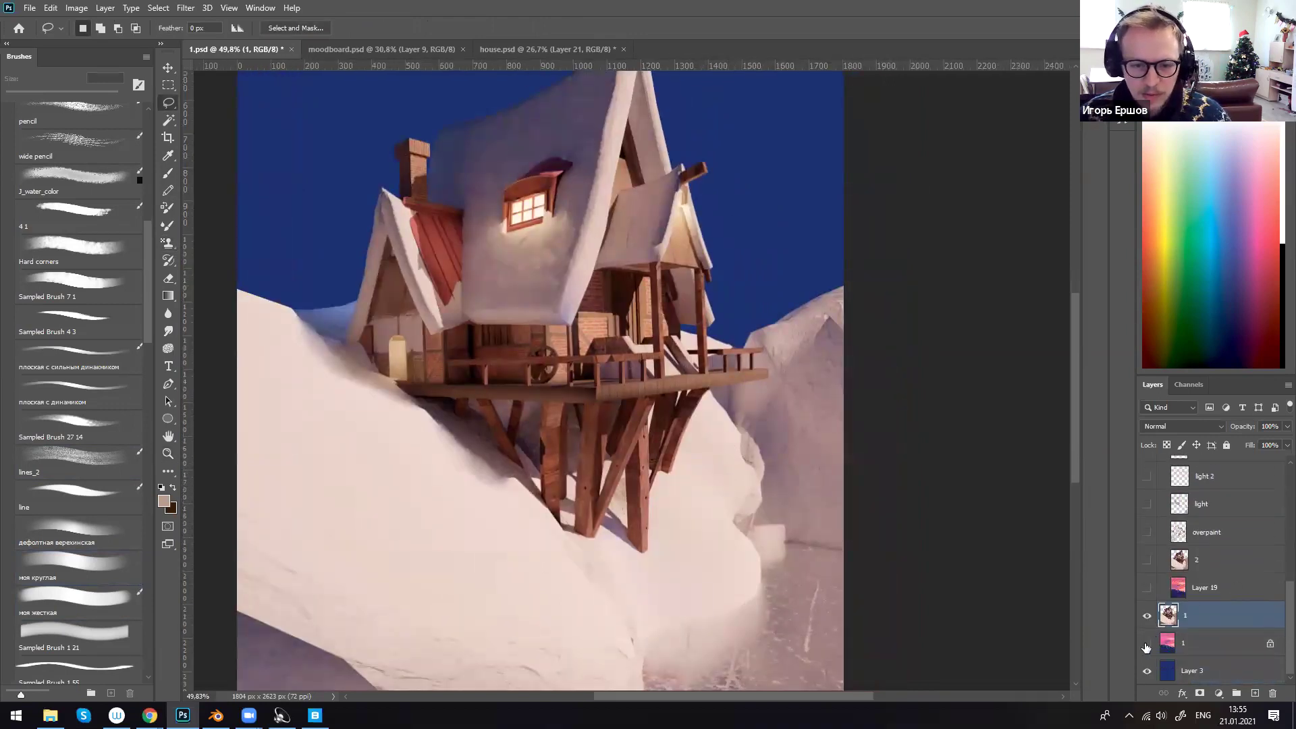
{"action": "scroll", "coordinate": [871, 574], "scroll_direction": "down", "scroll_amount": 3, "text": "alt"}
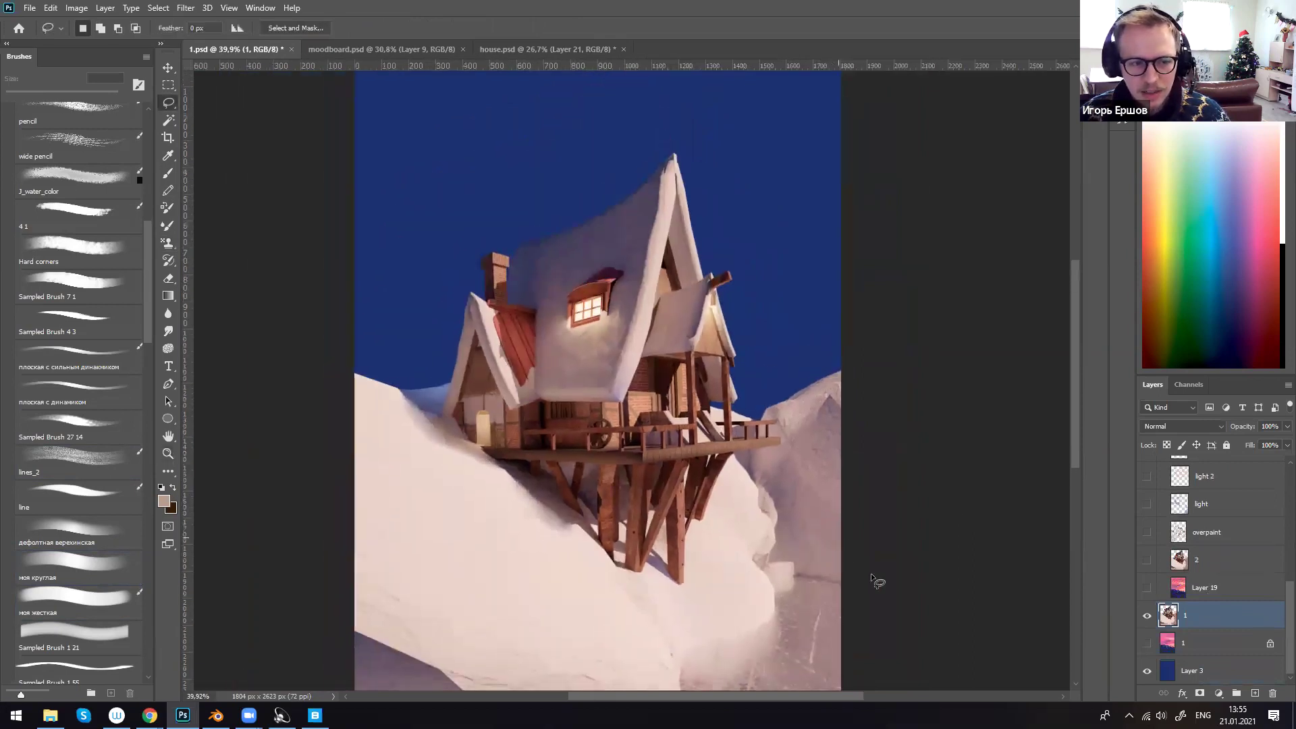
{"action": "left_click", "coordinate": [1147, 642]}
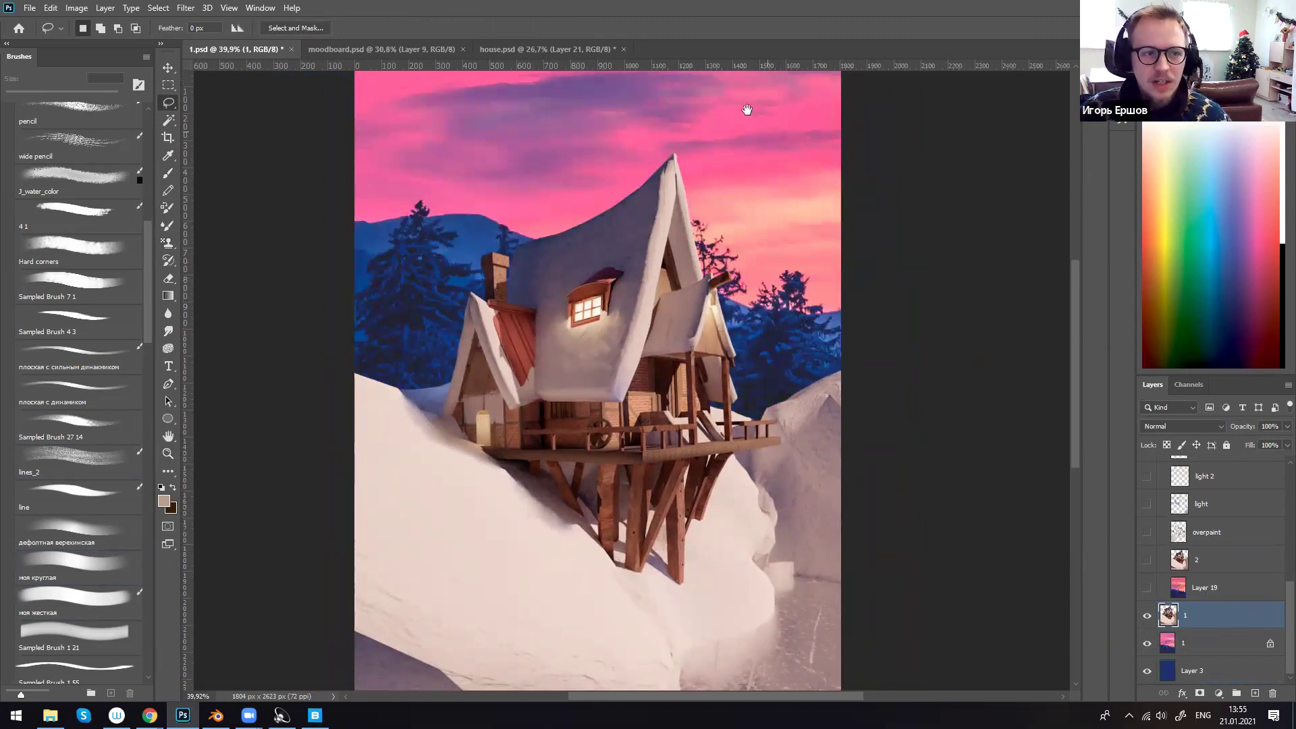
{"action": "scroll", "coordinate": [746, 107], "scroll_direction": "up", "scroll_amount": 1}
{"action": "mouse_move", "coordinate": [891, 151]}
{"action": "left_mouse_down"}
{"action": "mouse_move", "coordinate": [717, 312]}
{"action": "mouse_move", "coordinate": [877, 300]}
{"action": "left_mouse_up"}
{"action": "key", "text": "ctrl+d"}
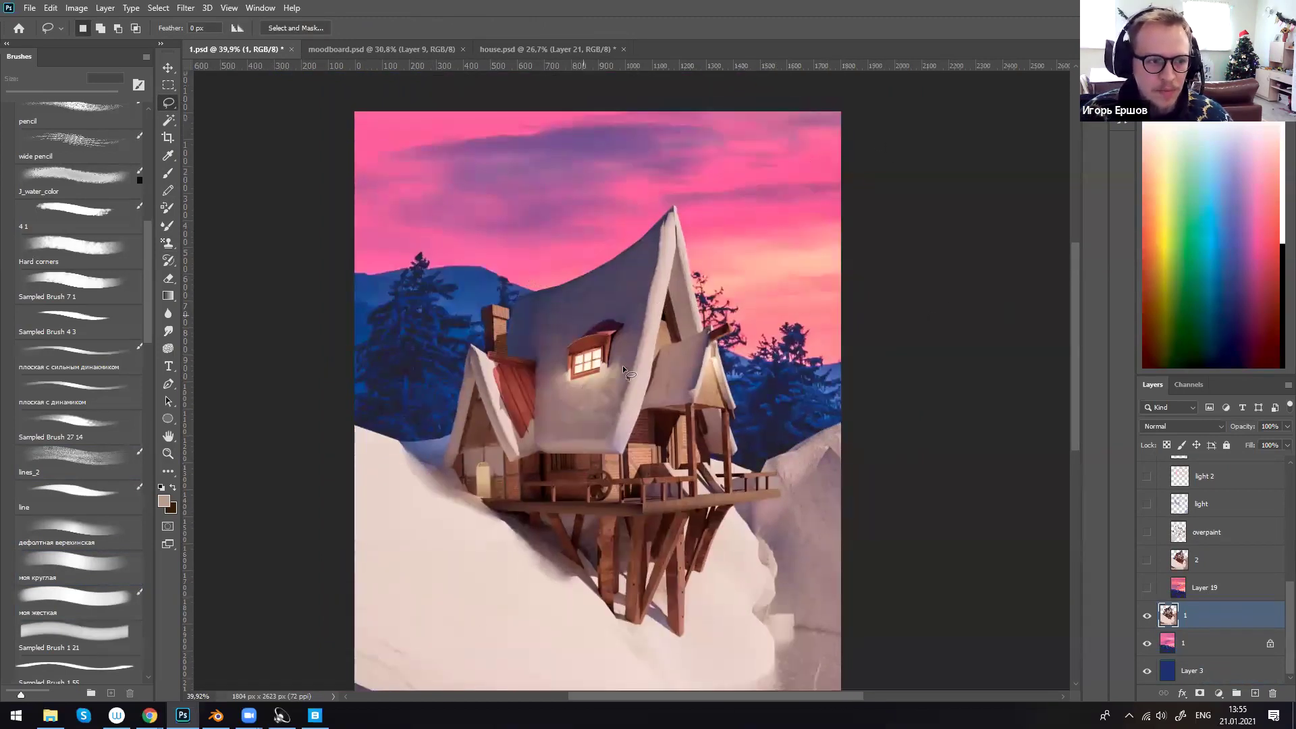
{"action": "left_click_drag", "start_coordinate": [823, 408], "coordinate": [415, 270]}
{"action": "key", "text": "ctrl+d"}
{"action": "left_click_drag", "start_coordinate": [815, 372], "coordinate": [355, 279]}
{"action": "key", "text": "ctrl+d"}
{"action": "key", "text": "ctrl+d"}
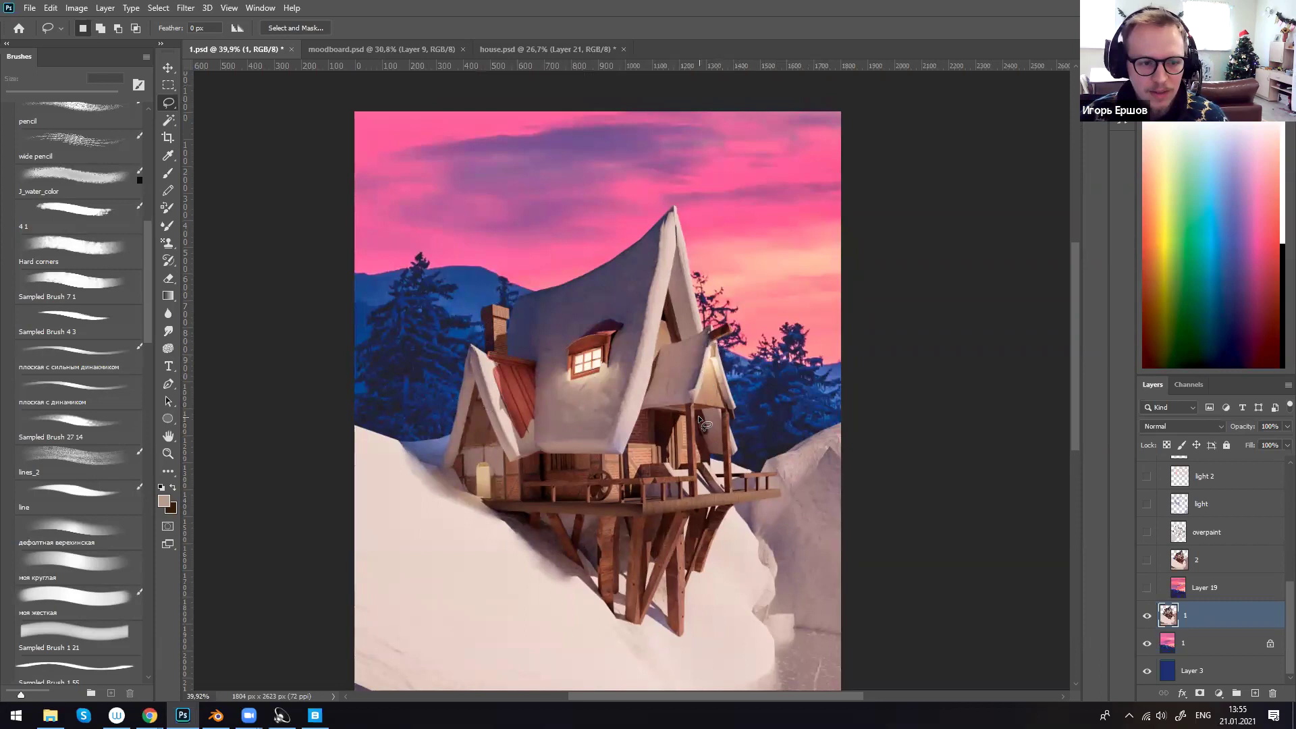
{"action": "left_click_drag", "start_coordinate": [1075, 413], "coordinate": [1092, 473]}
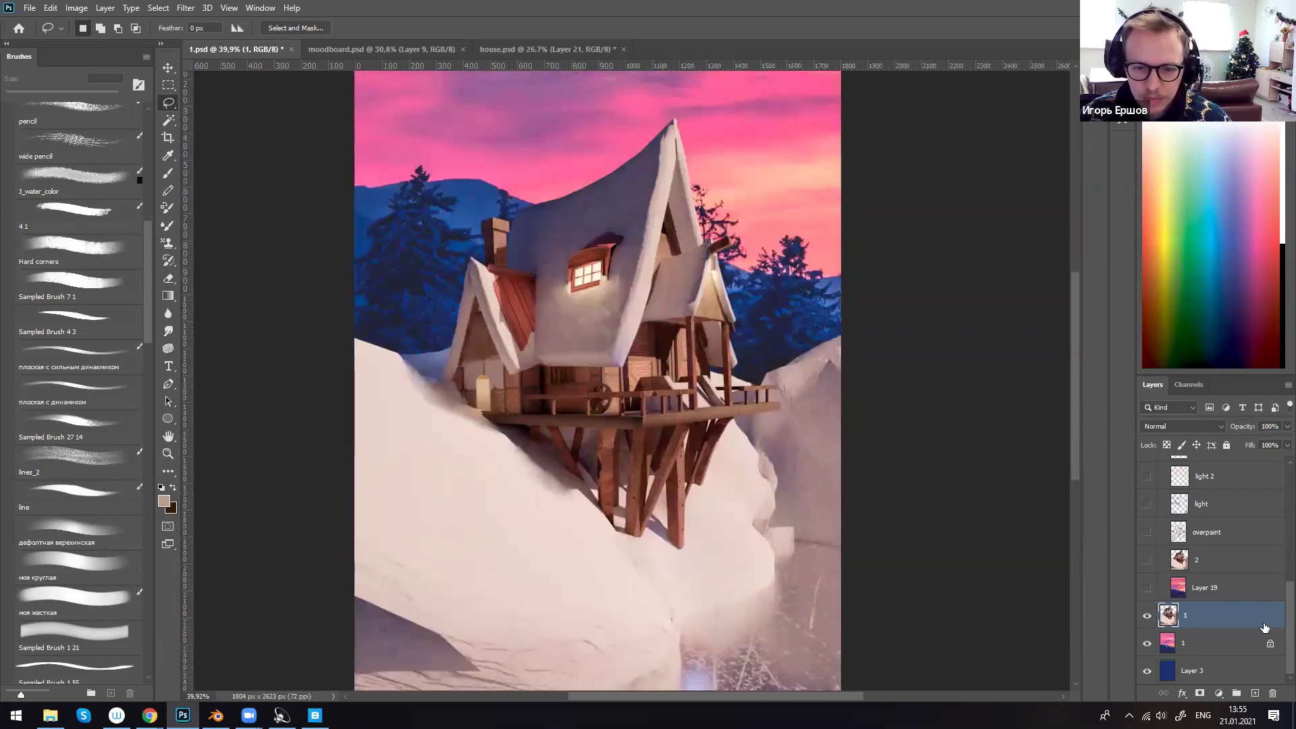
- Hide the house render to examine the full sunset background, and show the house again
{"action": "left_click", "coordinate": [1147, 615]}
{"action": "left_click_drag", "start_coordinate": [729, 450], "coordinate": [734, 521]}
{"action": "key", "text": "ctrl+z"}
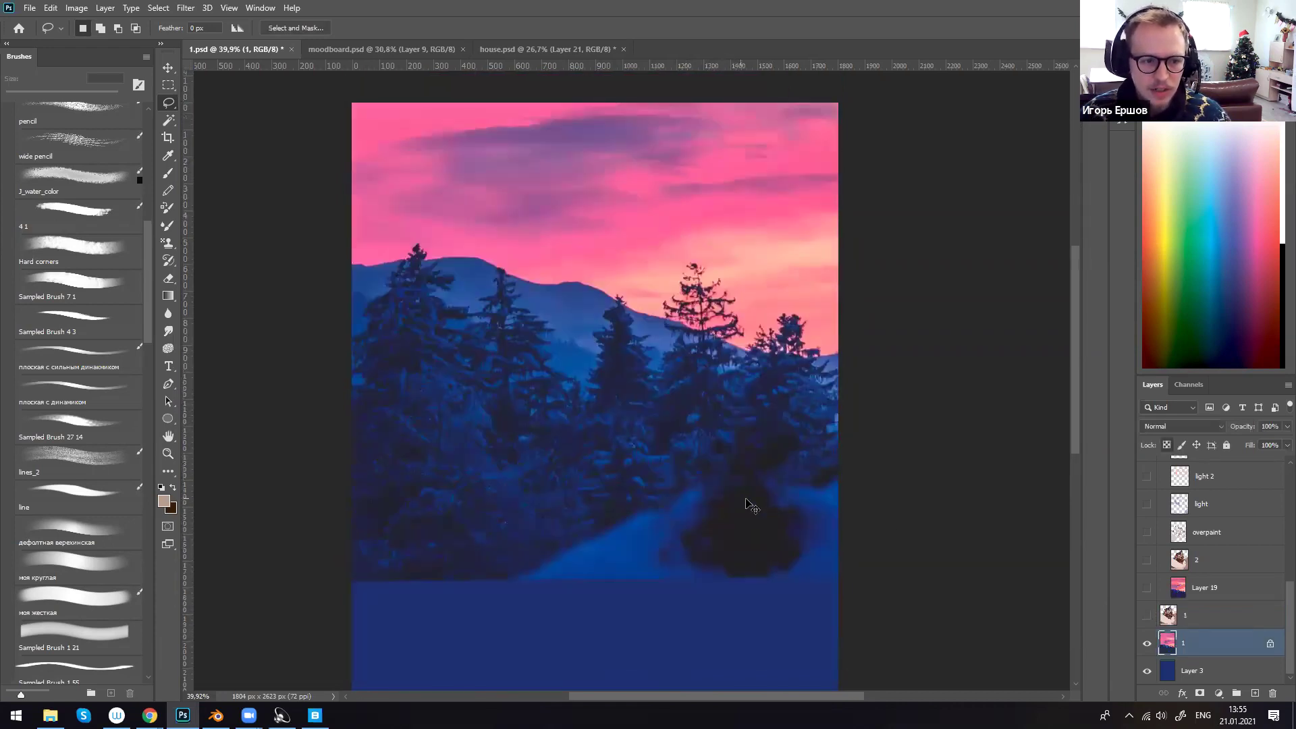
{"action": "left_click", "coordinate": [1147, 615]}
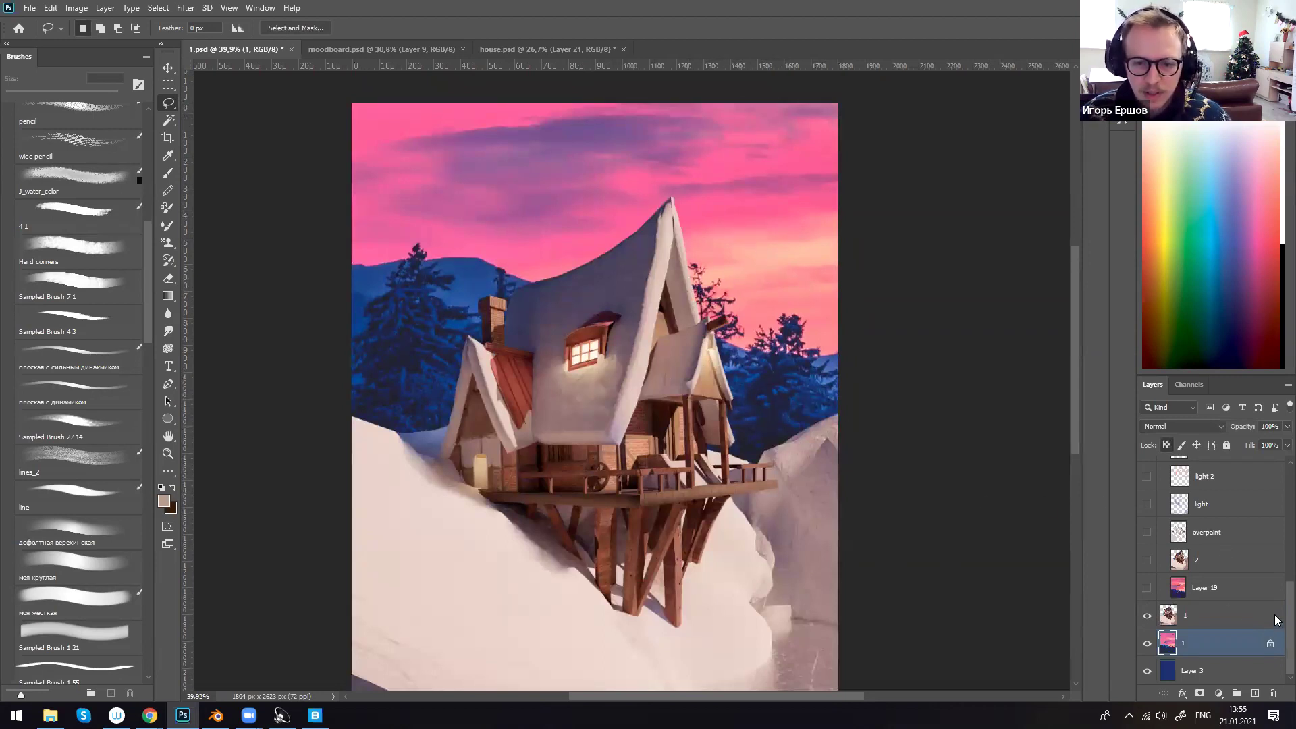
- Check the layers inside the pics group, and collapse the group again
{"action": "scroll", "coordinate": [1276, 620], "scroll_direction": "up", "scroll_amount": 10}
{"action": "left_click", "coordinate": [1147, 465]}
{"action": "left_click", "coordinate": [1147, 465]}
{"action": "left_click", "coordinate": [1162, 464]}
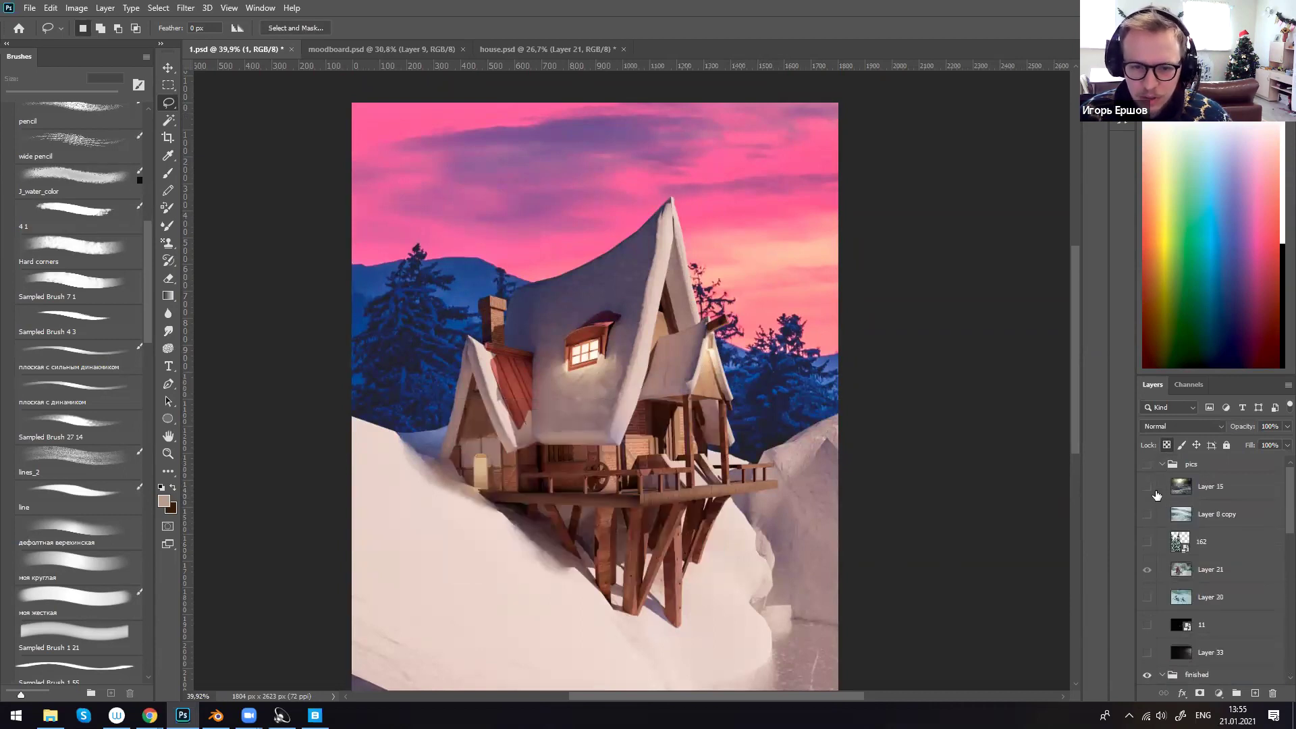
{"action": "left_click", "coordinate": [1162, 466]}
- Cut off the sharp tip of the main roof on the house layer with a lasso selection, leaving a rounded peak
{"action": "left_click_drag", "start_coordinate": [701, 349], "coordinate": [738, 343], "text": "ctrl"}
{"action": "left_click_drag", "start_coordinate": [688, 321], "coordinate": [704, 422]}
{"action": "left_click_drag", "start_coordinate": [679, 309], "coordinate": [733, 314], "text": "ctrl"}
{"action": "mouse_move", "coordinate": [646, 263]}
{"action": "left_mouse_down"}
{"action": "mouse_move", "coordinate": [661, 322]}
{"action": "mouse_move", "coordinate": [699, 324]}
{"action": "left_mouse_up"}
{"action": "left_click", "coordinate": [584, 288], "text": "alt"}
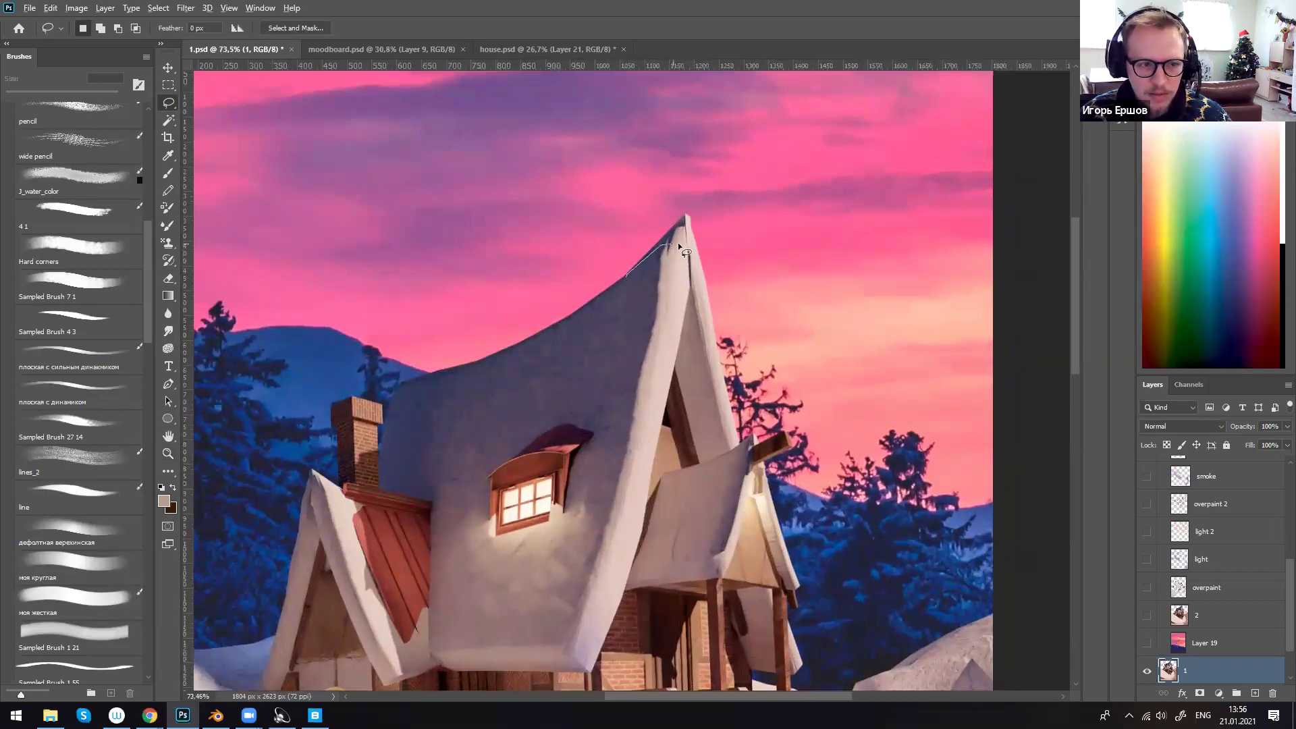
{"action": "left_click_drag", "start_coordinate": [692, 267], "coordinate": [641, 282], "text": "alt"}
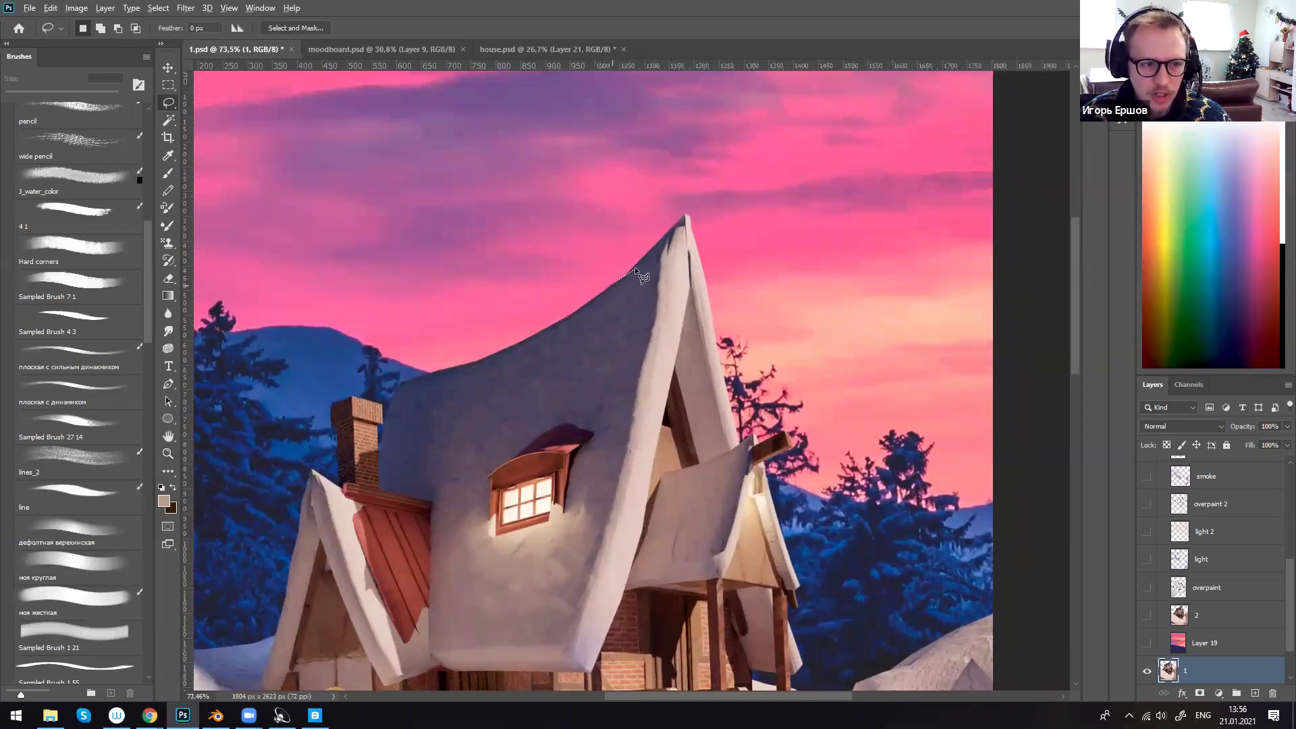
{"action": "left_click_drag", "start_coordinate": [691, 243], "coordinate": [699, 256]}
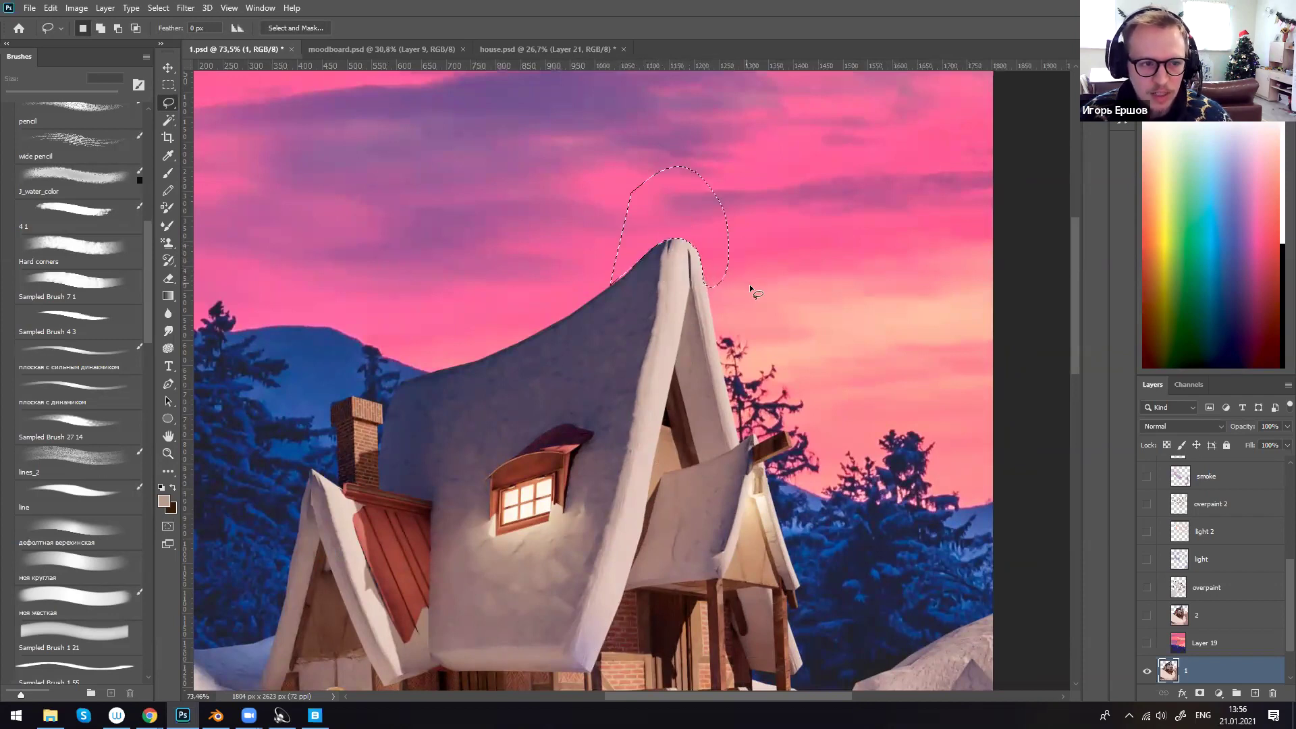
- Trim the snow contour along the main roof's ridge with a lasso selection, and deselect
{"action": "left_click_drag", "start_coordinate": [513, 451], "coordinate": [750, 310]}
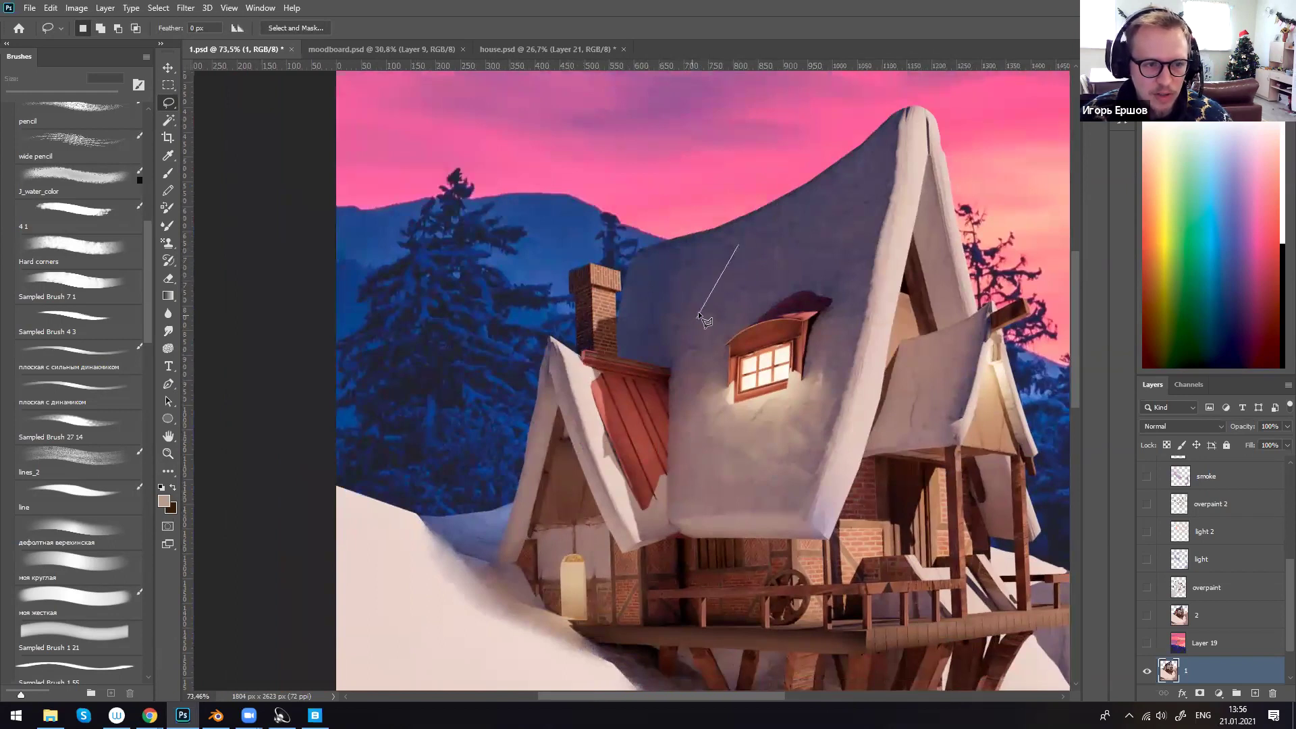
{"action": "mouse_move", "coordinate": [790, 252]}
{"action": "left_mouse_down"}
{"action": "mouse_move", "coordinate": [748, 300]}
{"action": "mouse_move", "coordinate": [790, 225]}
{"action": "left_mouse_up"}
{"action": "mouse_move", "coordinate": [705, 208]}
{"action": "left_mouse_down"}
{"action": "mouse_move", "coordinate": [682, 273]}
{"action": "mouse_move", "coordinate": [736, 246]}
{"action": "left_mouse_up"}
{"action": "key", "text": "ctrl+d"}
- Try cutting a lassoed area around the lit window out of the house layer, and undo the cut
{"action": "left_click_drag", "start_coordinate": [727, 400], "coordinate": [802, 374]}
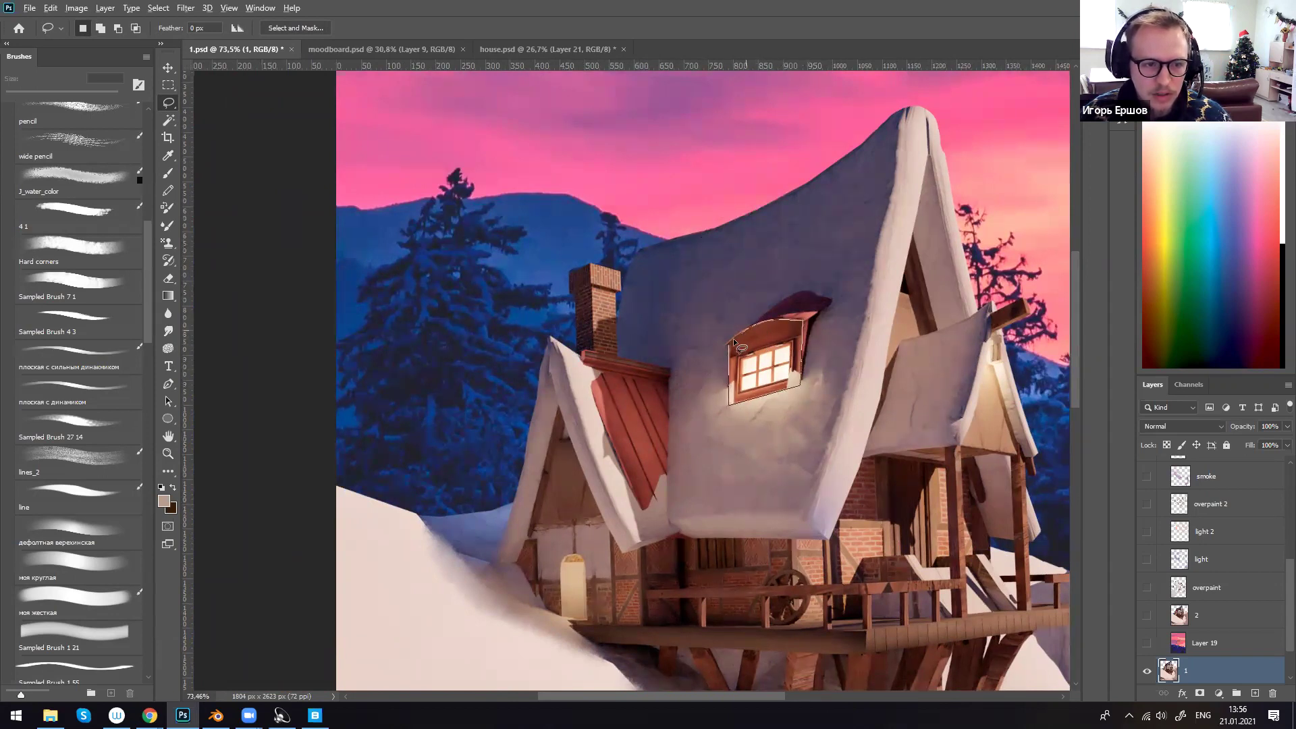
{"action": "key", "text": "ctrl+x"}
{"action": "key", "text": "ctrl+z"}
{"action": "key", "text": "ctrl+d"}
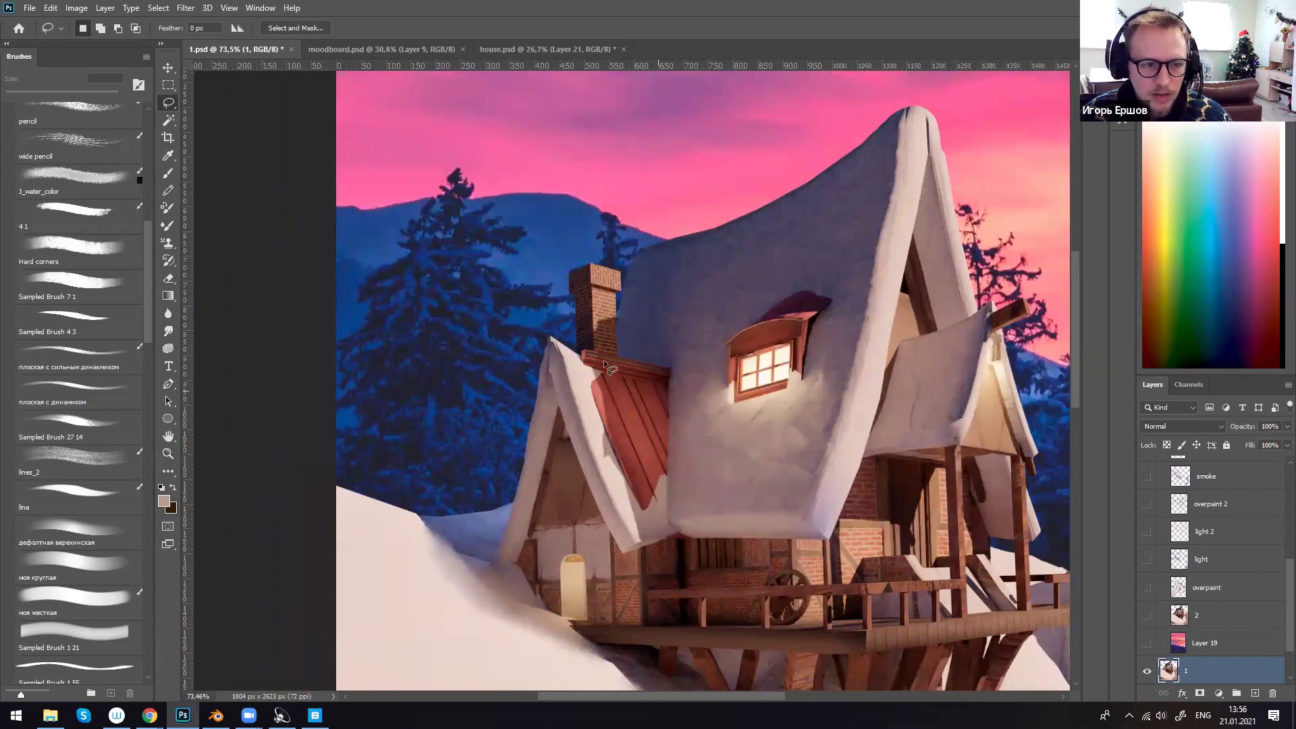
- Cut away the pointed tip and outer edge of the small gable's snow with a lasso selection, and deselect
{"action": "left_click_drag", "start_coordinate": [808, 525], "coordinate": [743, 484]}
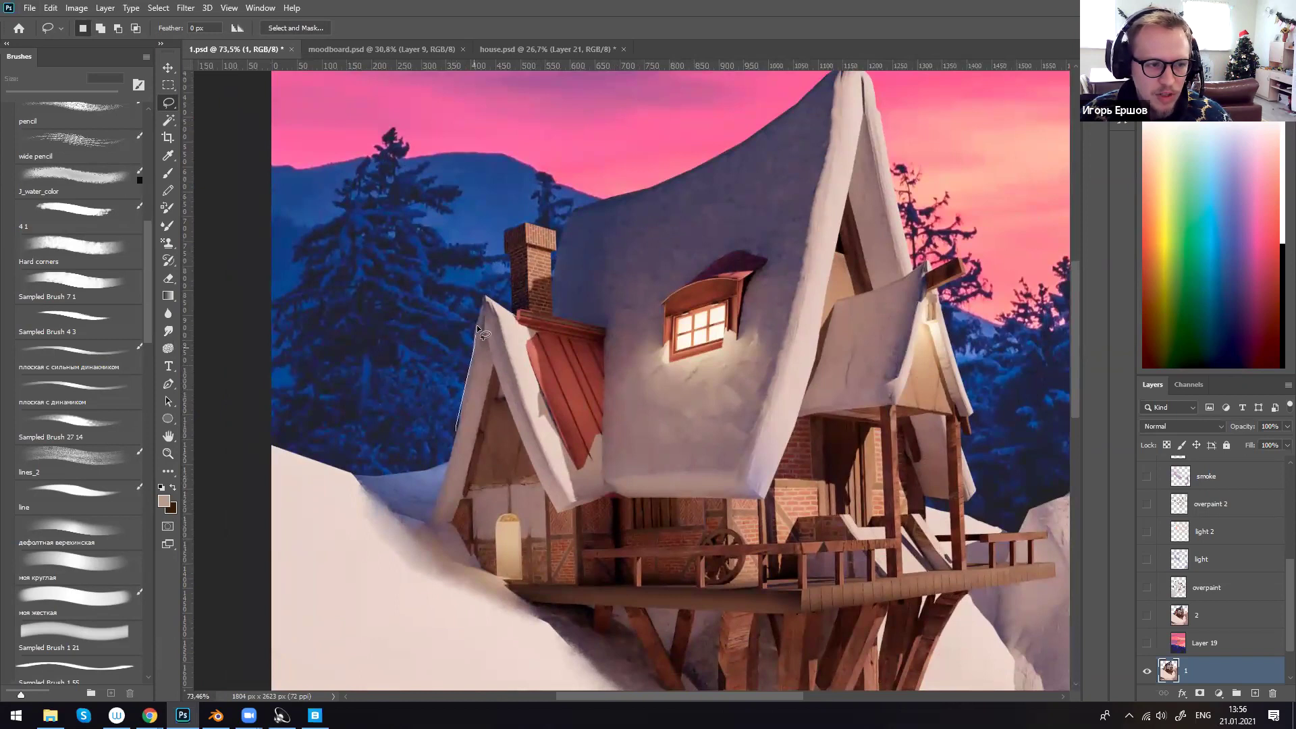
{"action": "left_click_drag", "start_coordinate": [490, 278], "coordinate": [451, 412]}
{"action": "key", "text": "ctrl+x"}
{"action": "key", "text": "ctrl+d"}
- Paint sampled snow colour over the lower edge of the red plank roof with the ноя круглая brush, reduced to 5 px
{"action": "left_click_drag", "start_coordinate": [788, 363], "coordinate": [728, 415]}
{"action": "left_click_drag", "start_coordinate": [902, 639], "coordinate": [857, 412]}
{"action": "mouse_move", "coordinate": [1006, 363]}
{"action": "left_mouse_down", "text": "ctrl"}
{"action": "mouse_move", "coordinate": [963, 360]}
{"action": "mouse_move", "coordinate": [859, 429]}
{"action": "left_mouse_up", "text": "ctrl"}
{"action": "key", "text": "e"}
{"action": "key", "text": "b"}
{"action": "mouse_move", "coordinate": [635, 391]}
{"action": "left_mouse_down", "text": "ctrl"}
{"action": "mouse_move", "coordinate": [665, 389]}
{"action": "mouse_move", "coordinate": [641, 392]}
{"action": "left_mouse_up", "text": "ctrl"}
{"action": "left_click", "coordinate": [588, 383], "text": "alt"}
{"action": "key", "text": "bracketleft"}
{"action": "key", "text": "bracketleft"}
{"action": "key", "text": "bracketleft"}
{"action": "key", "text": "bracketleft"}
{"action": "key", "text": "bracketleft"}
{"action": "key", "text": "bracketleft"}
{"action": "key", "text": "bracketleft"}
{"action": "key", "text": "bracketleft"}
{"action": "key", "text": "bracketleft"}
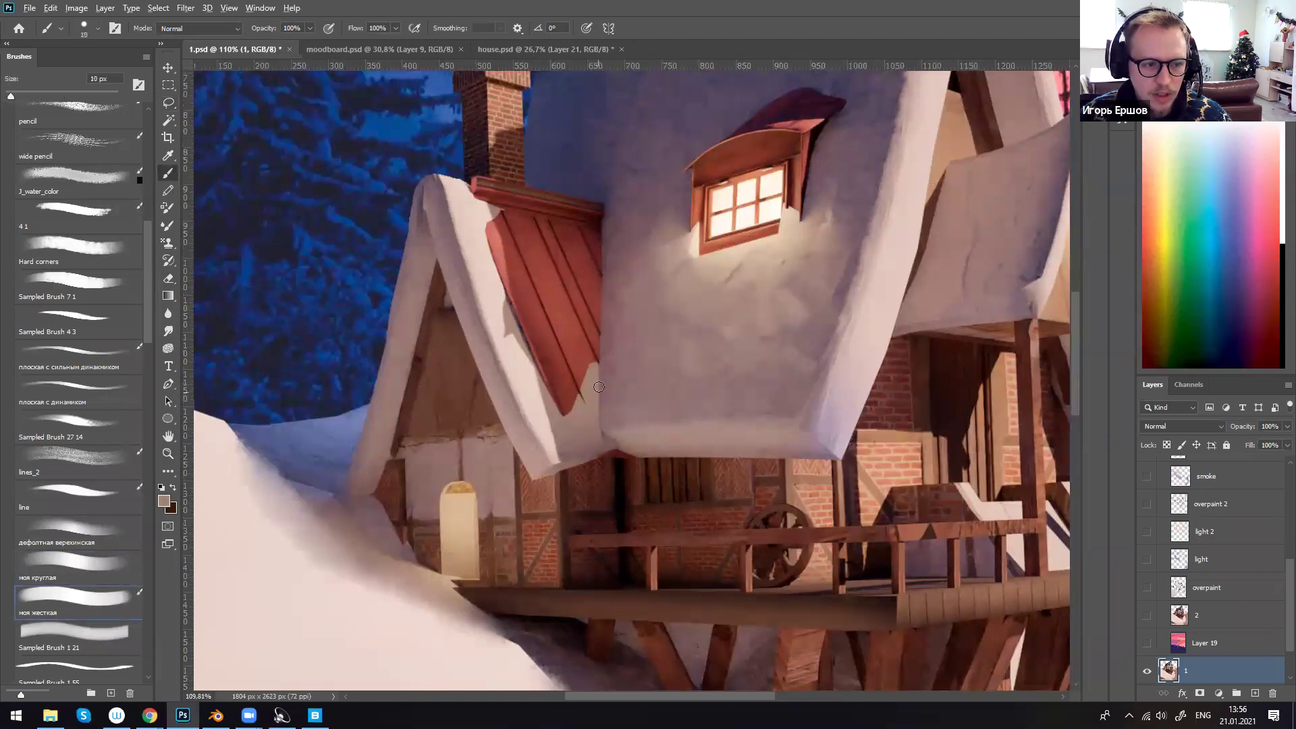
{"action": "key", "text": "comma"}
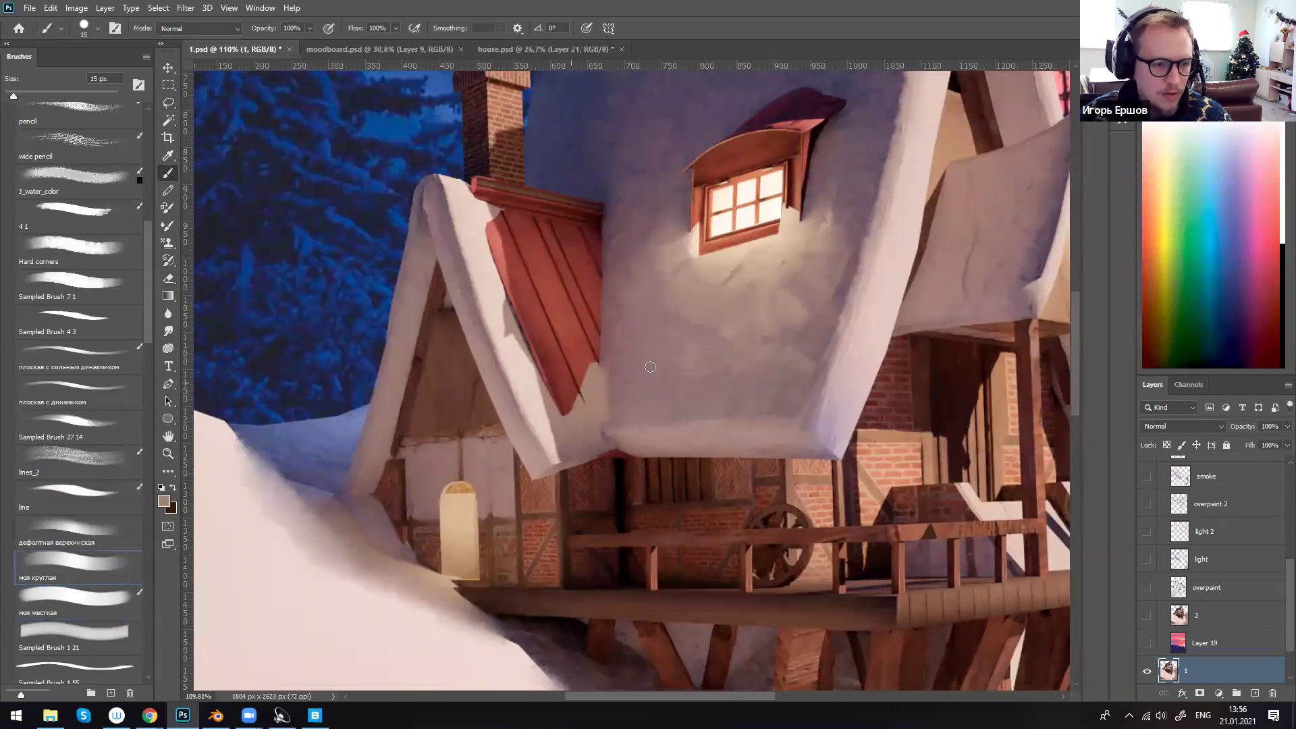
{"action": "key", "text": "bracketright"}
{"action": "key", "text": "bracketleft"}
{"action": "key", "text": "bracketleft"}
{"action": "key", "text": "bracketleft"}
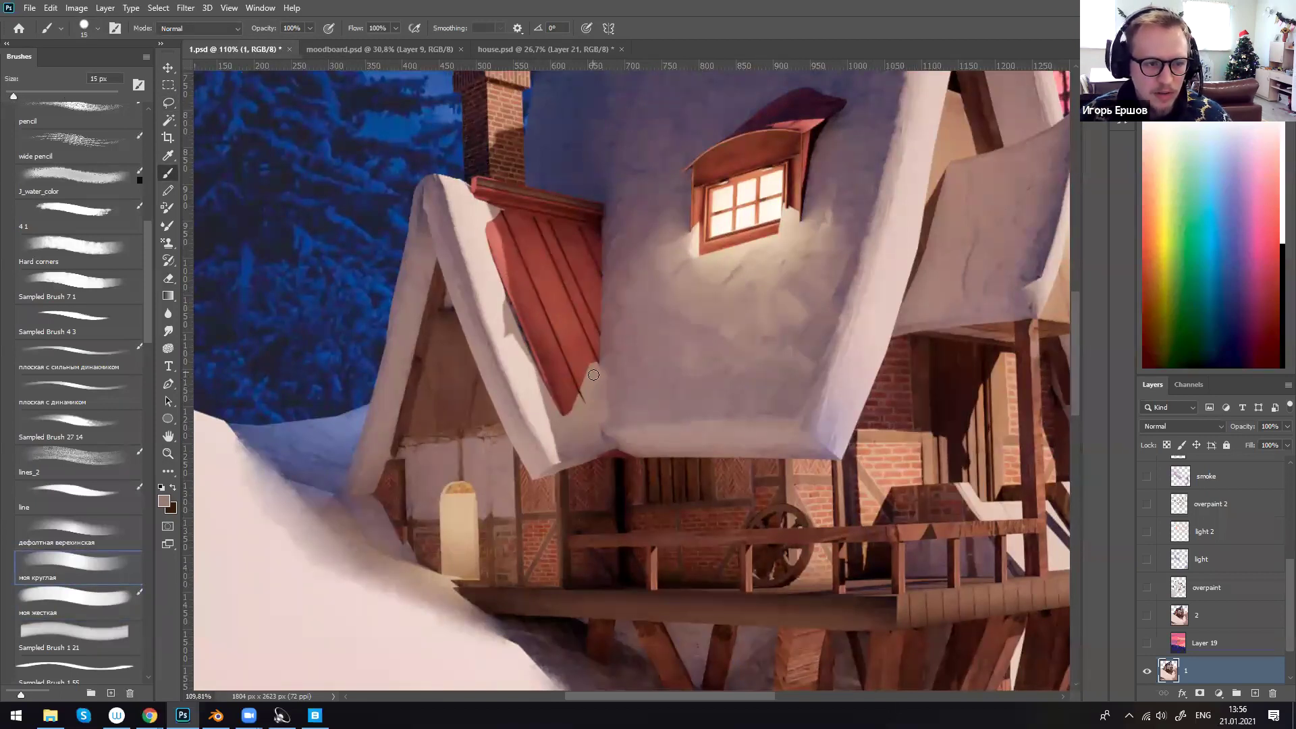
{"action": "key", "text": "bracketleft"}
{"action": "key", "text": "bracketleft"}
{"action": "left_click_drag", "start_coordinate": [575, 330], "coordinate": [591, 368]}
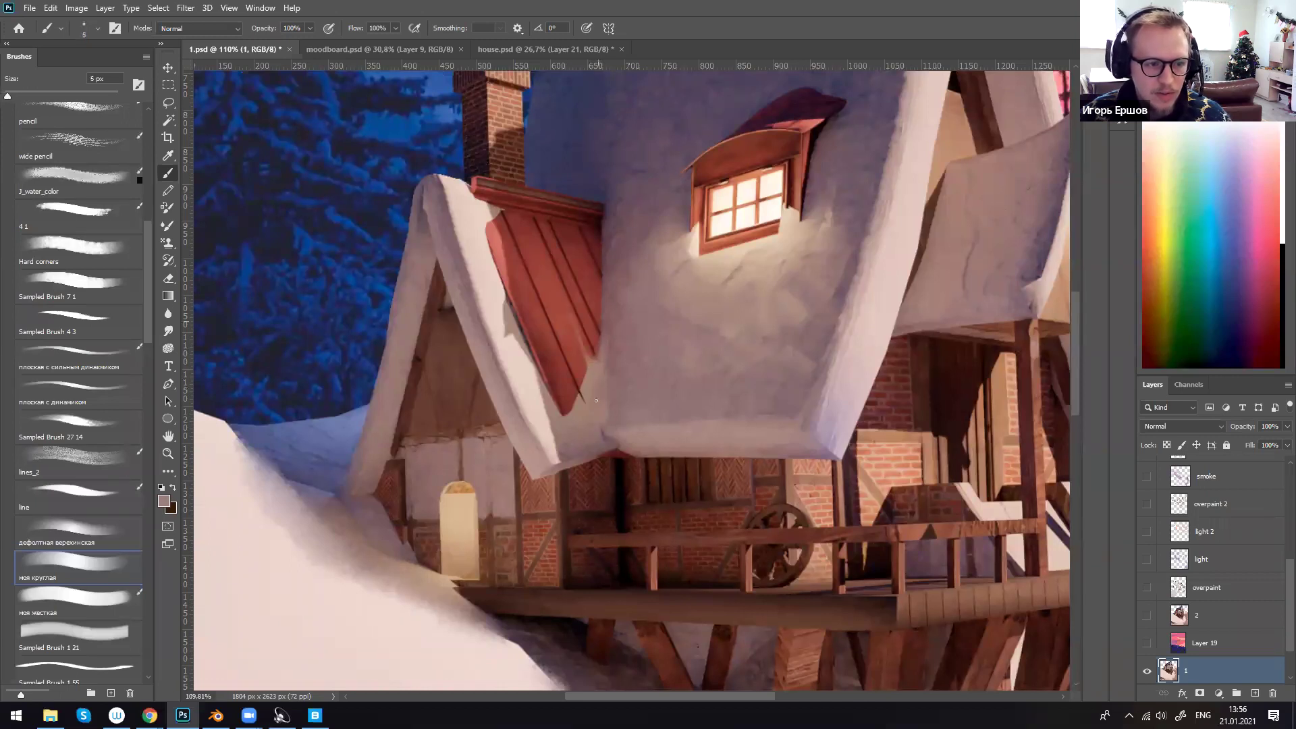
- Smudge the snow seam between the small gable and the main roof with the J - blured brush, using 25 and 15 px
{"action": "key", "text": "r"}
{"action": "left_click_drag", "start_coordinate": [605, 428], "coordinate": [628, 409]}
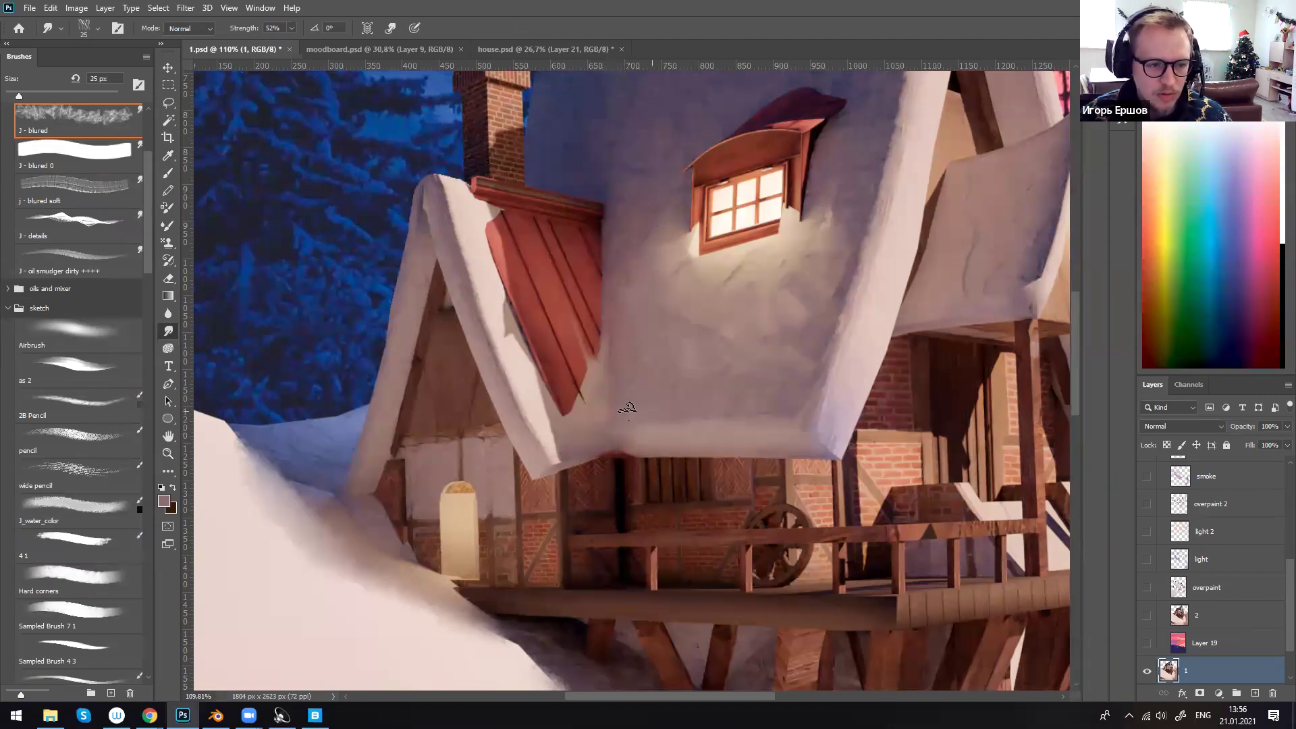
{"action": "key", "text": "bracketleft"}
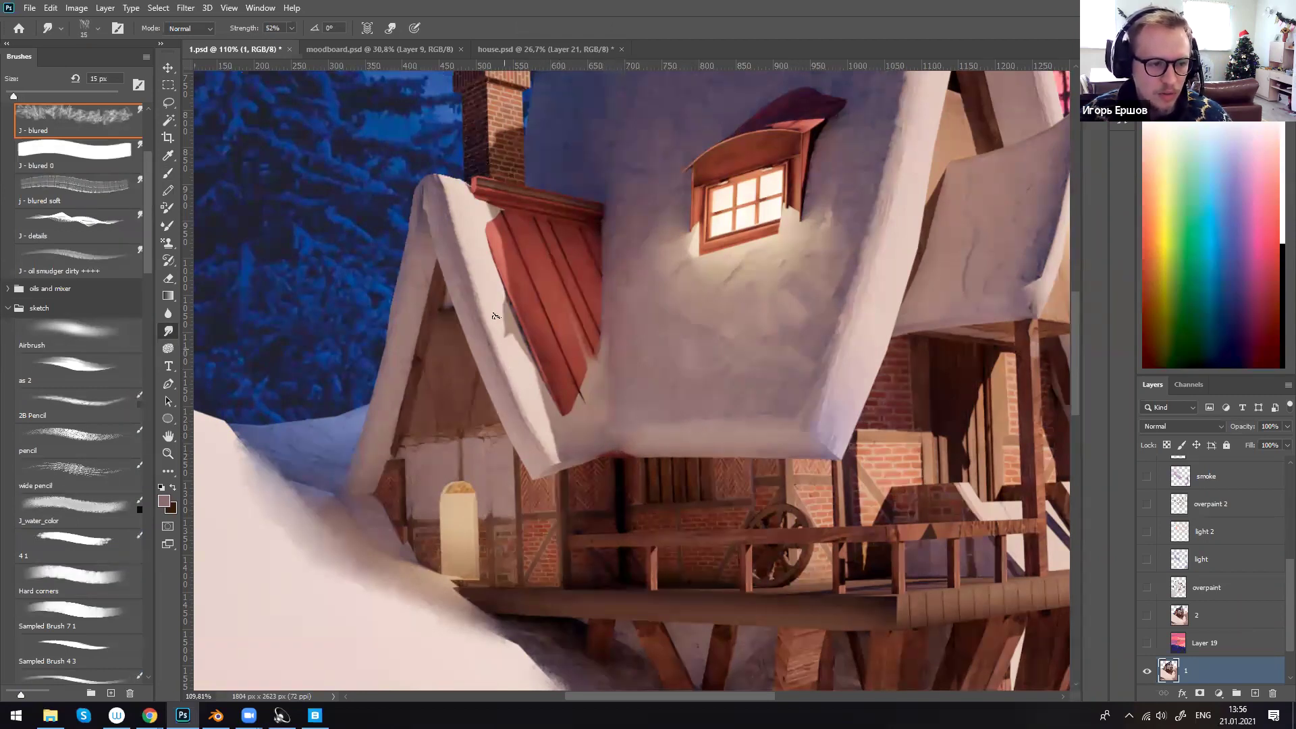
- Smudge the snow along the main roof's front edge from the peak downwards, using brush sizes of 25 and 30 px
{"action": "left_click_drag", "start_coordinate": [694, 406], "coordinate": [652, 469]}
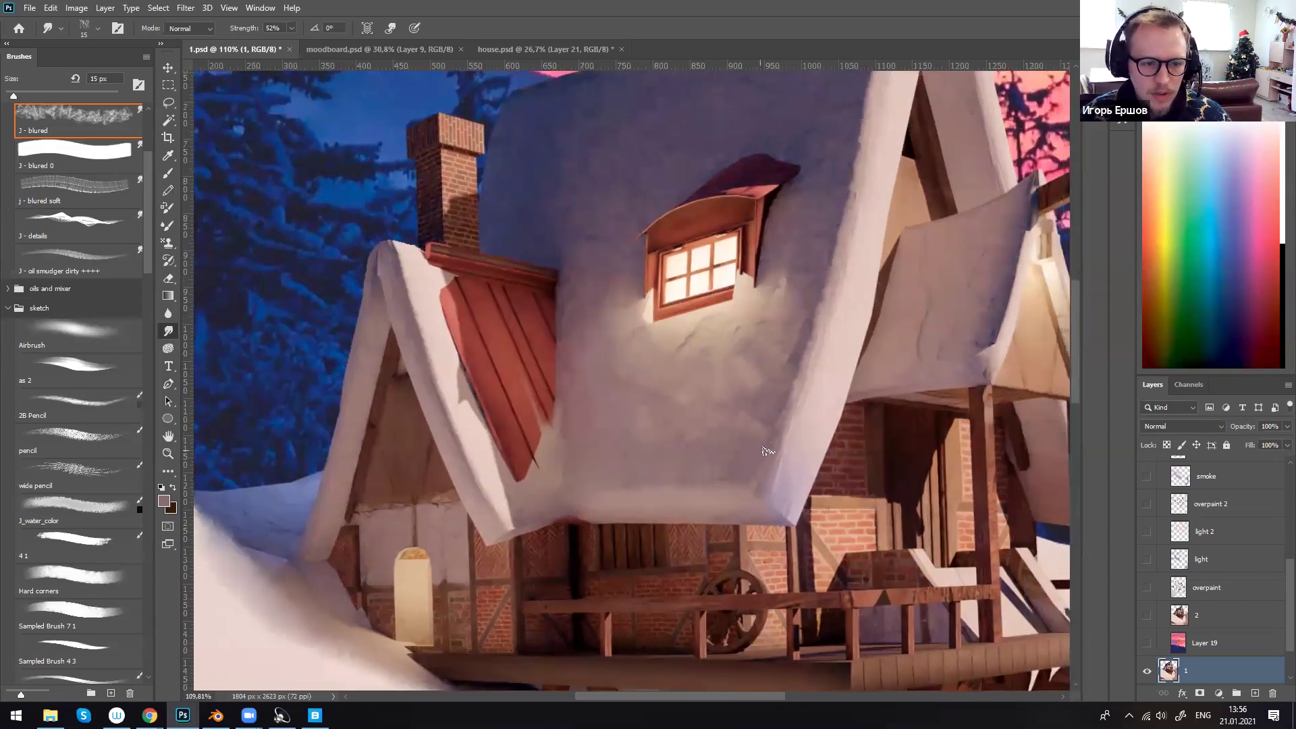
{"action": "left_click", "coordinate": [848, 404], "text": "alt"}
{"action": "left_click_drag", "start_coordinate": [848, 399], "coordinate": [771, 502]}
{"action": "key", "text": "bracketright"}
{"action": "key", "text": "bracketright"}
{"action": "key", "text": "bracketright"}
{"action": "key", "text": "bracketright"}
{"action": "key", "text": "bracketright"}
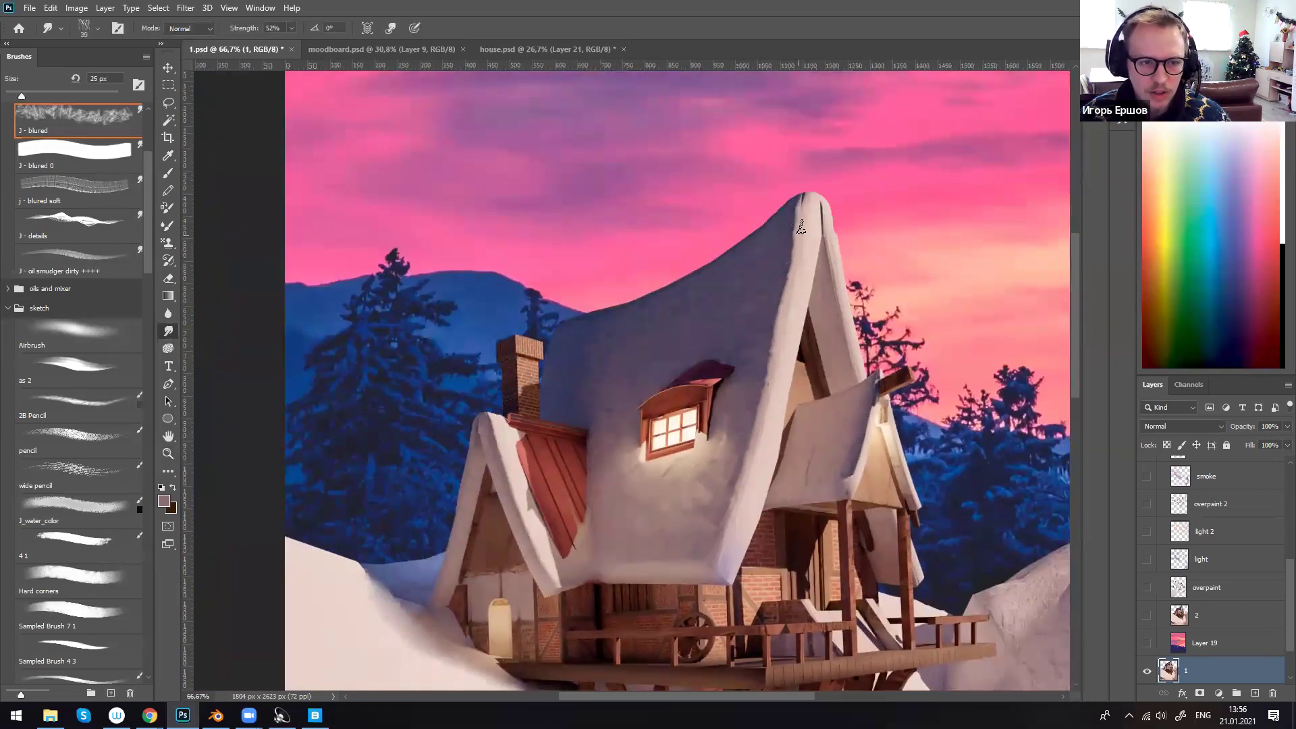
{"action": "left_click_drag", "start_coordinate": [801, 219], "coordinate": [794, 232]}
{"action": "key", "text": "bracketleft"}
{"action": "key", "text": "bracketleft"}
{"action": "key", "text": "bracketleft"}
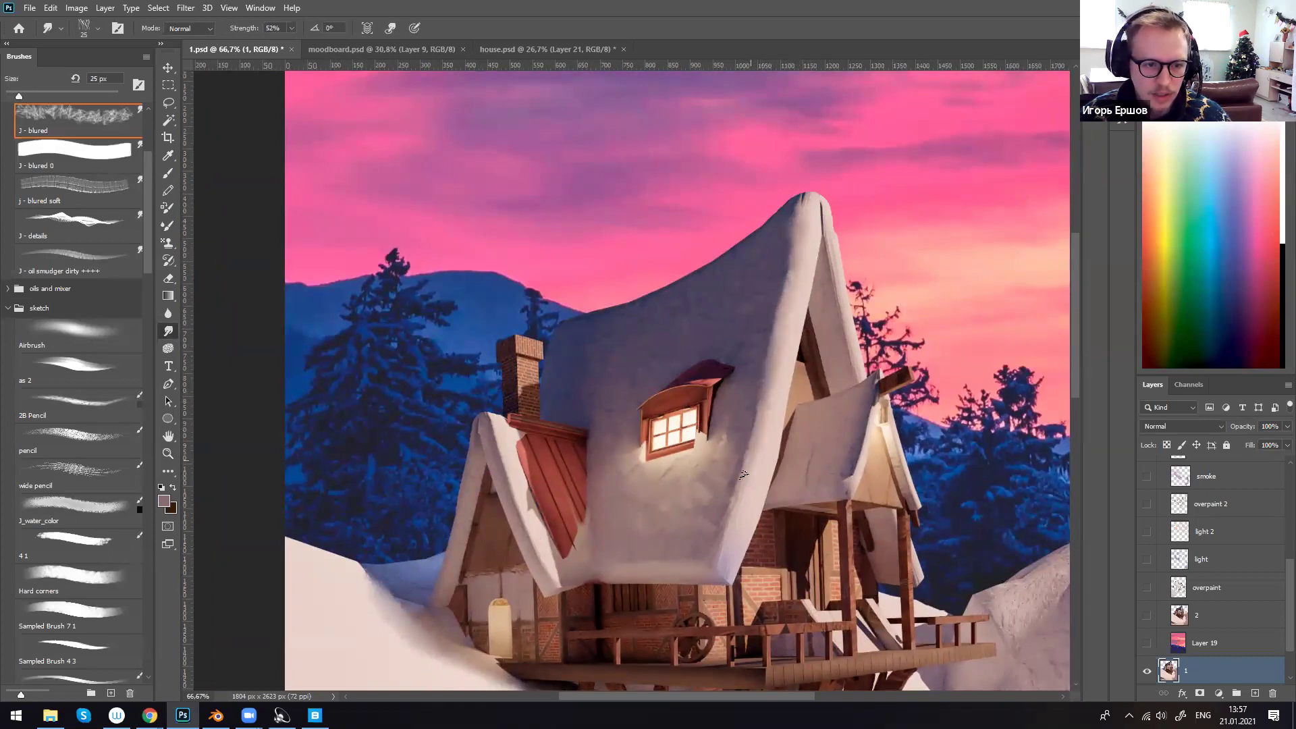
{"action": "key", "text": "bracketright"}
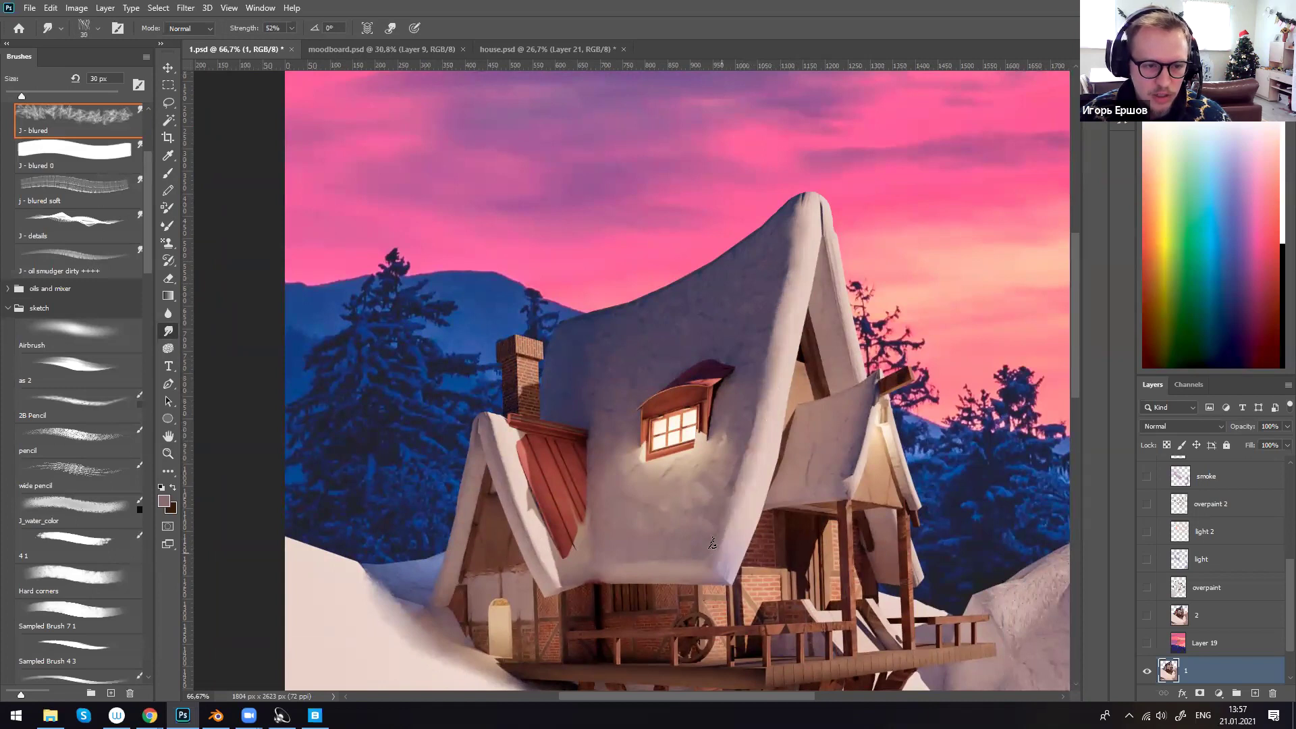
{"action": "key", "text": "l"}
{"action": "left_click_drag", "start_coordinate": [641, 476], "coordinate": [642, 391]}
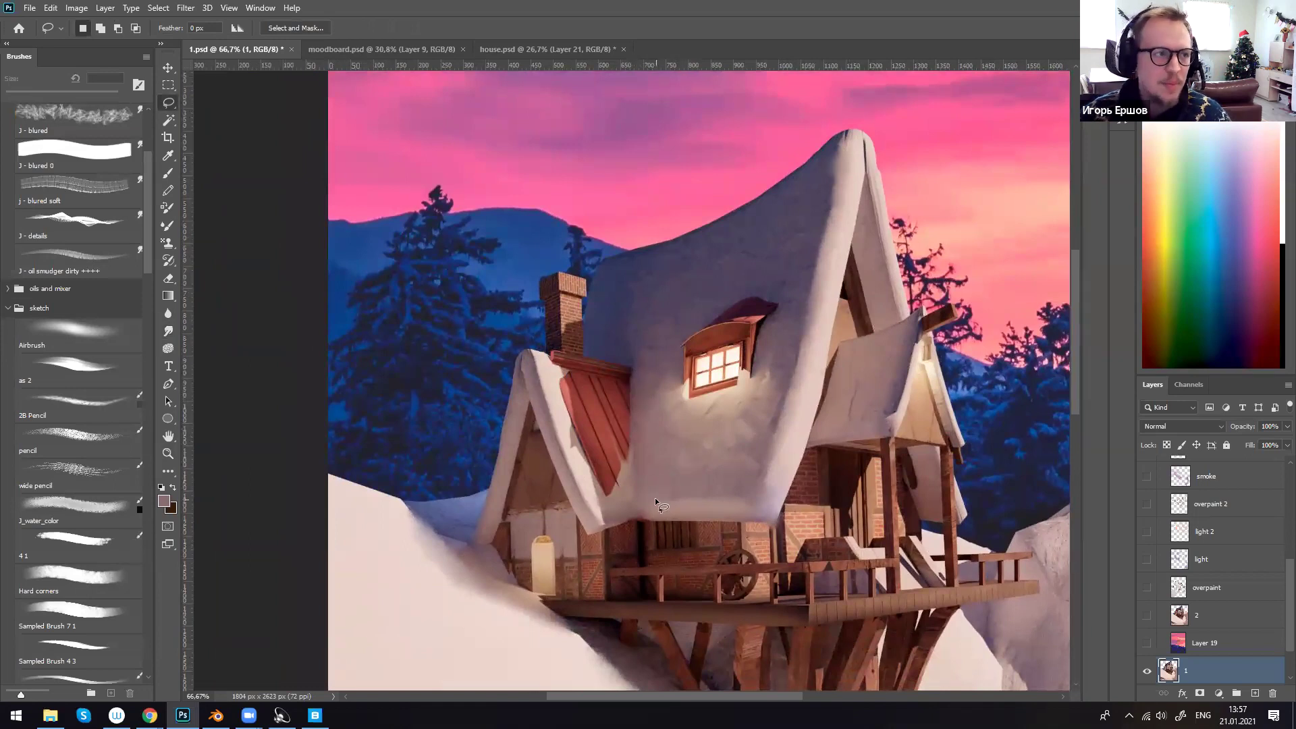
{"action": "scroll", "coordinate": [655, 476], "scroll_direction": "up", "scroll_amount": 2, "text": "alt"}
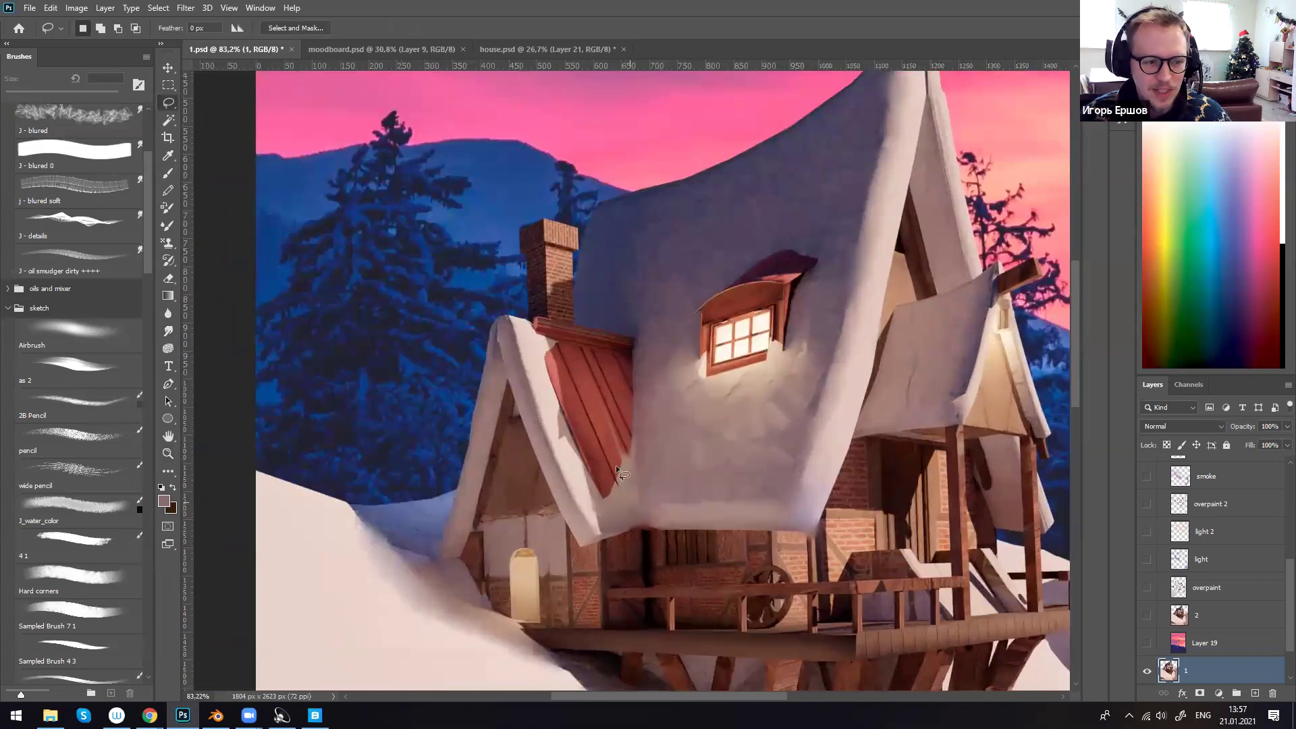
{"action": "left_click_drag", "start_coordinate": [613, 395], "coordinate": [607, 424]}
{"action": "mouse_move", "coordinate": [572, 468]}
{"action": "left_mouse_down"}
{"action": "mouse_move", "coordinate": [947, 236]}
{"action": "mouse_move", "coordinate": [534, 476]}
{"action": "left_mouse_up"}
{"action": "key", "text": "ctrl+d"}
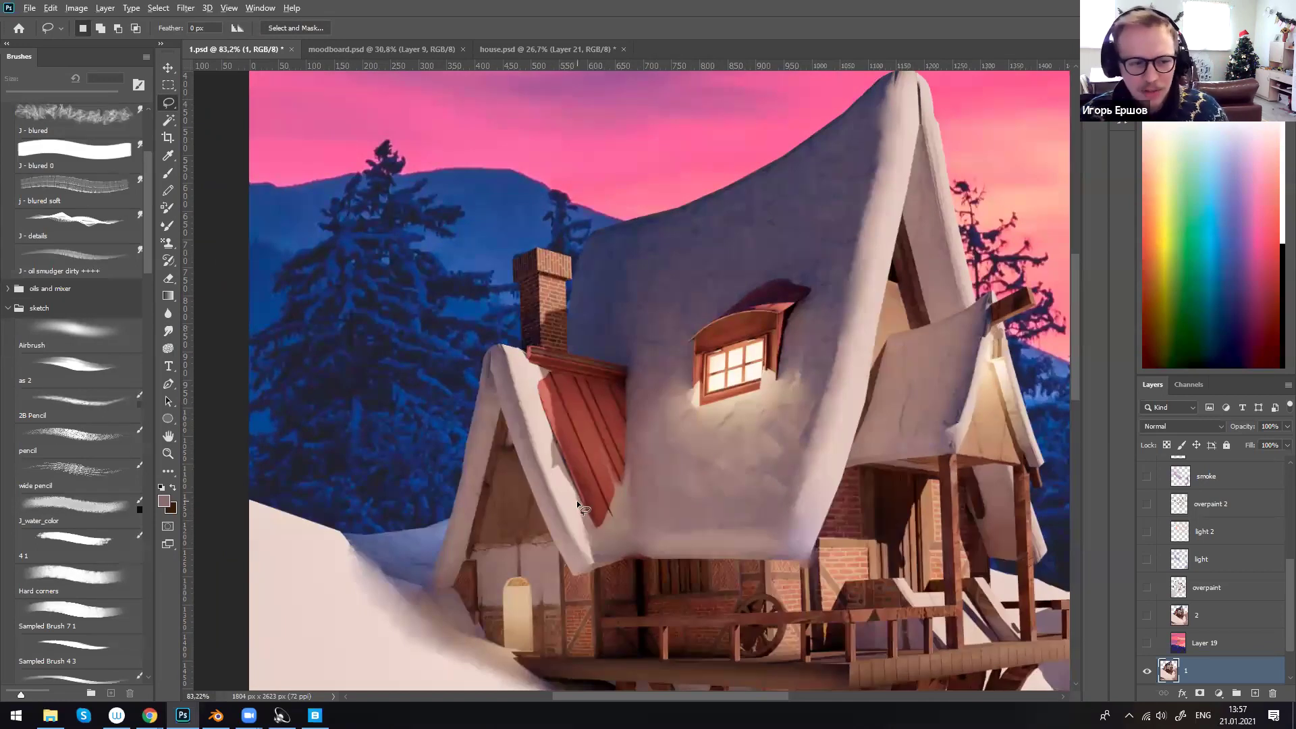
- Paint pale snow over the notch between the small gable's snow edge and the red planks with a 9 px brush
{"action": "key", "text": "b"}
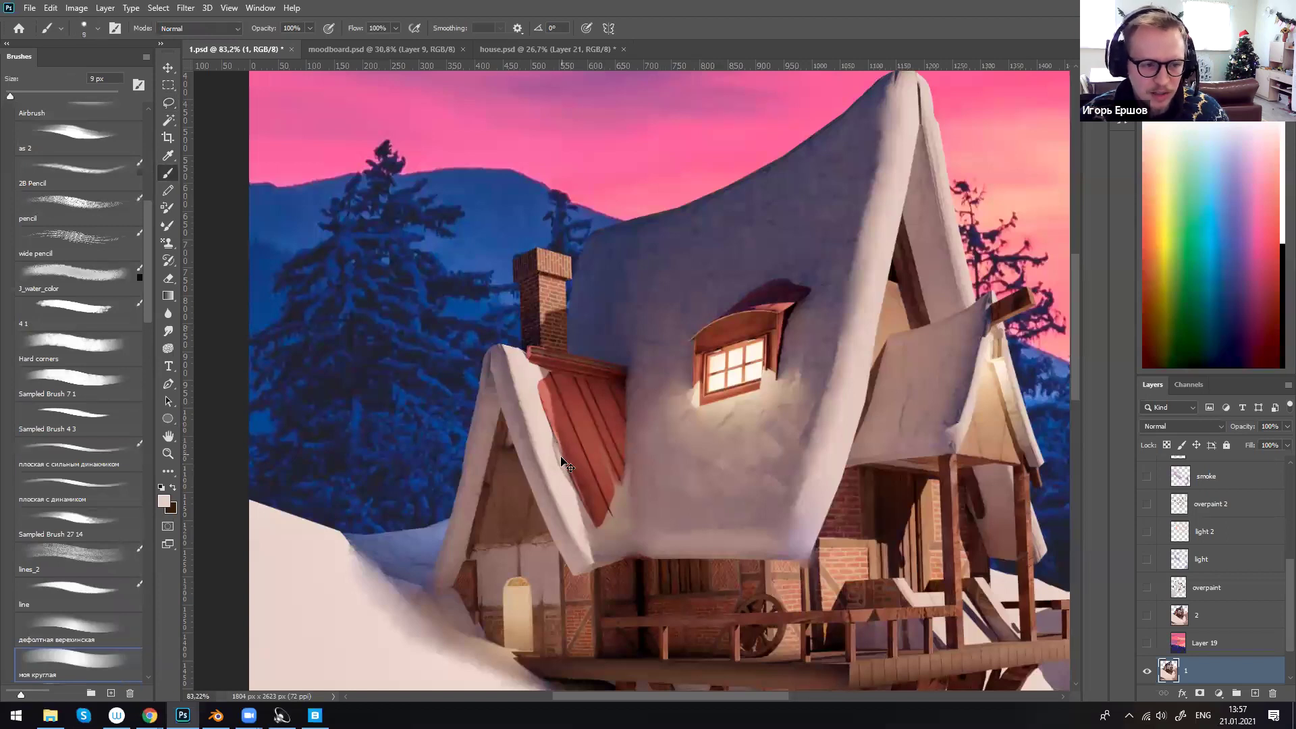
{"action": "left_click_drag", "start_coordinate": [548, 432], "coordinate": [557, 458]}
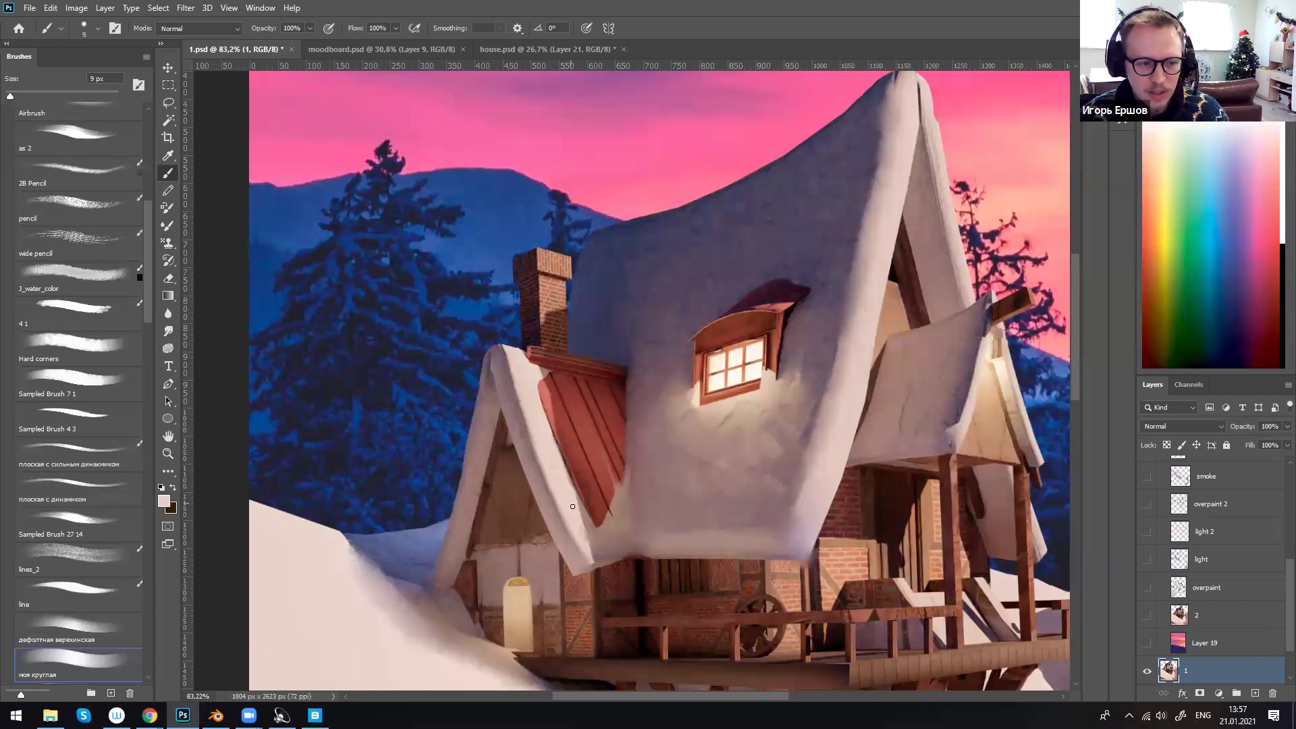
{"action": "key", "text": "bracketright"}
{"action": "key", "text": "bracketright"}
- Repaint the outer edge of the red plank roof with a sampled red and the round brush at 10 px
{"action": "left_click", "coordinate": [545, 393], "text": "alt"}
{"action": "key", "text": "bracketleft"}
{"action": "key", "text": "bracketleft"}
{"action": "left_click_drag", "start_coordinate": [549, 392], "coordinate": [553, 407]}
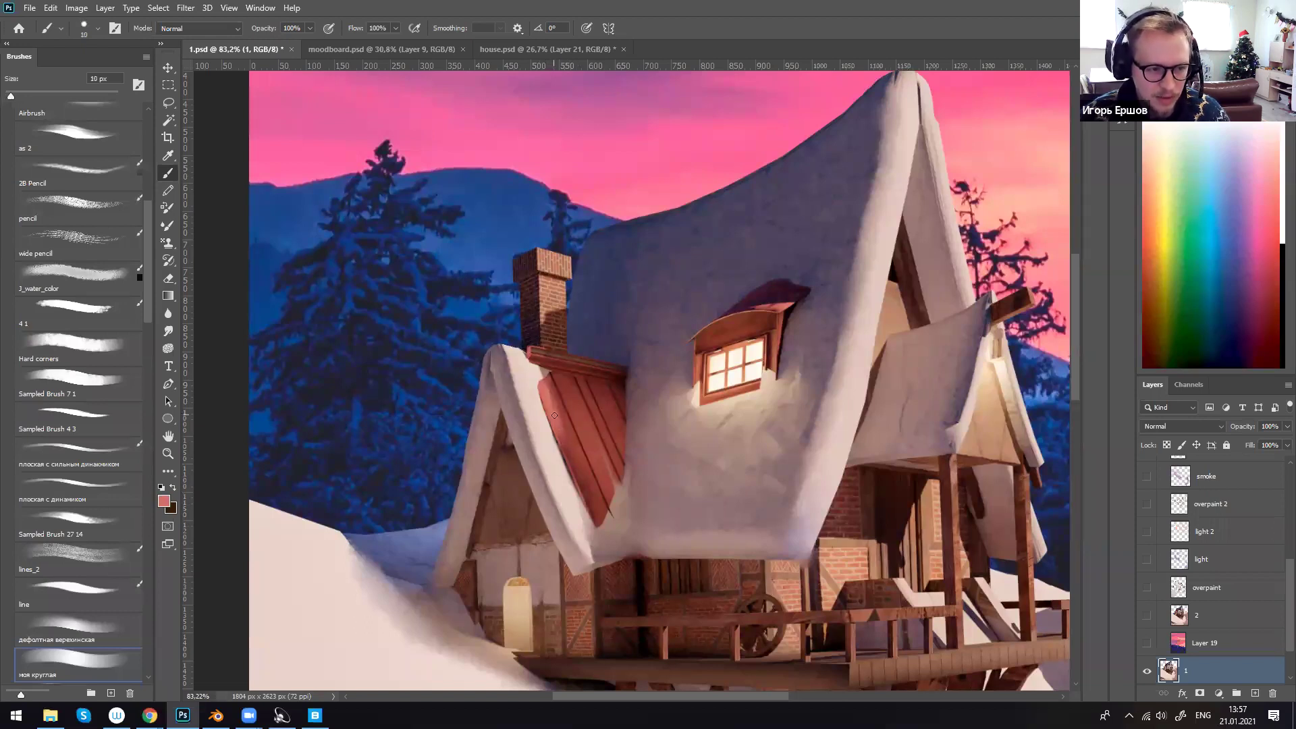
- Sample the pale snow colour and smudge the snow at the small gable's peak with the J - blured brush
{"action": "left_click", "coordinate": [534, 370], "text": "alt"}
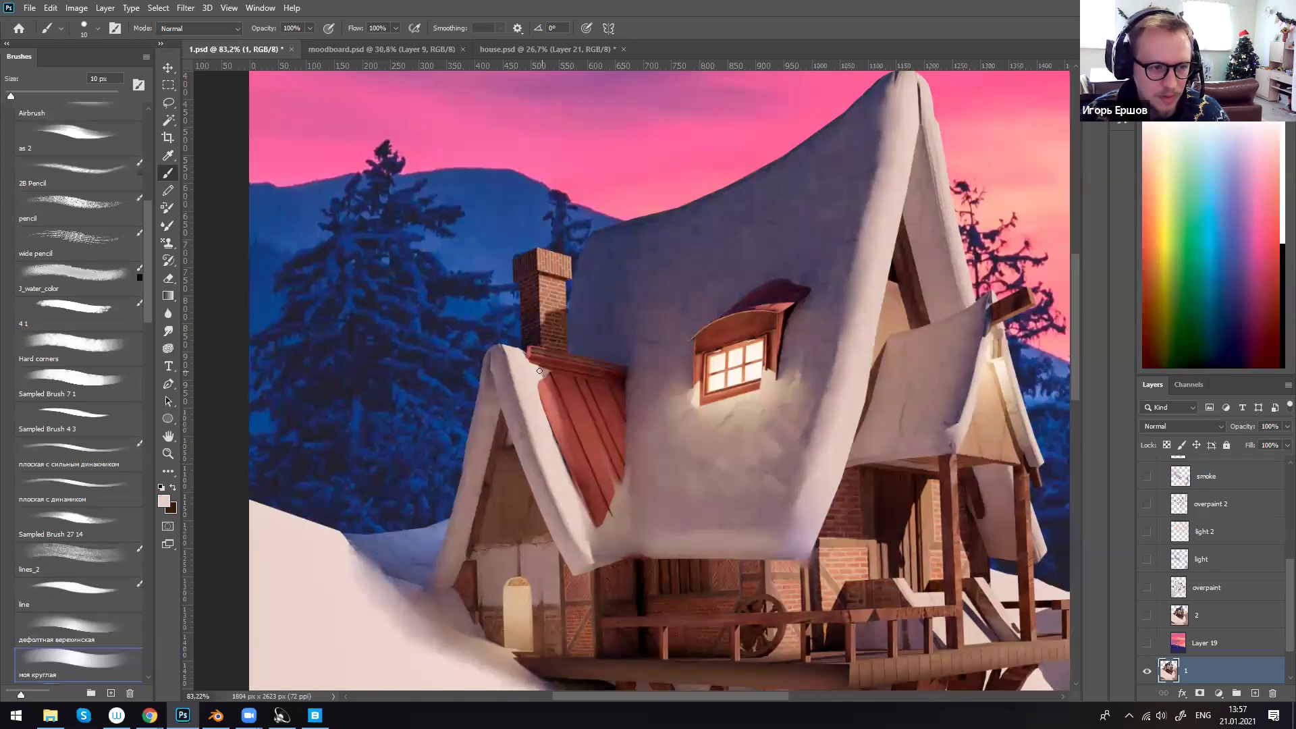
{"action": "key", "text": "bracketright"}
{"action": "key", "text": "bracketright"}
{"action": "left_click", "coordinate": [168, 331]}
{"action": "left_click_drag", "start_coordinate": [520, 369], "coordinate": [511, 353]}
{"action": "key", "text": "bracketleft"}
{"action": "key", "text": "l"}
- Review the whole retouched base render, from the sunset sky down to the stilts and snowy ground
{"action": "left_click_drag", "start_coordinate": [816, 506], "coordinate": [695, 520]}
{"action": "left_click_drag", "start_coordinate": [852, 497], "coordinate": [802, 501], "text": "ctrl"}
{"action": "scroll", "coordinate": [802, 501], "scroll_direction": "down", "scroll_amount": 5, "text": "alt"}
{"action": "key", "text": "r"}
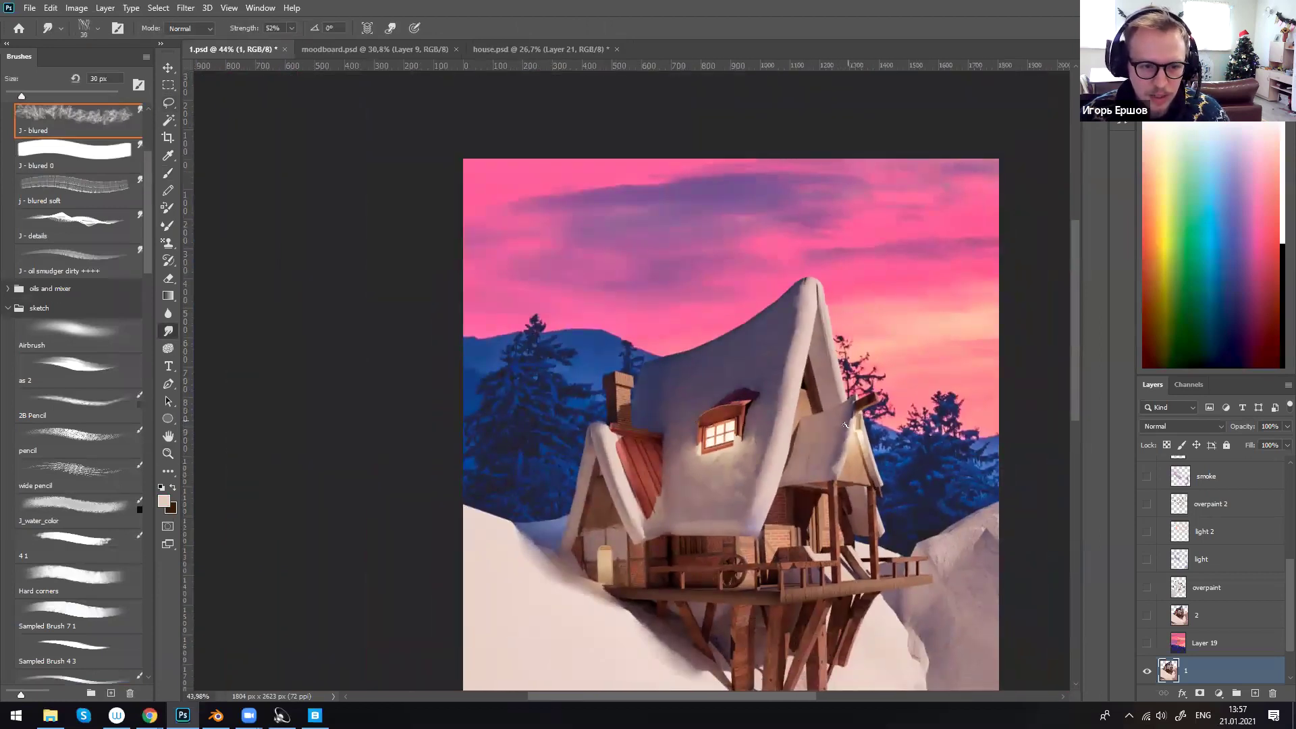
{"action": "left_click_drag", "start_coordinate": [917, 515], "coordinate": [830, 452]}
{"action": "key", "text": "bracketright"}
{"action": "key", "text": "bracketleft"}
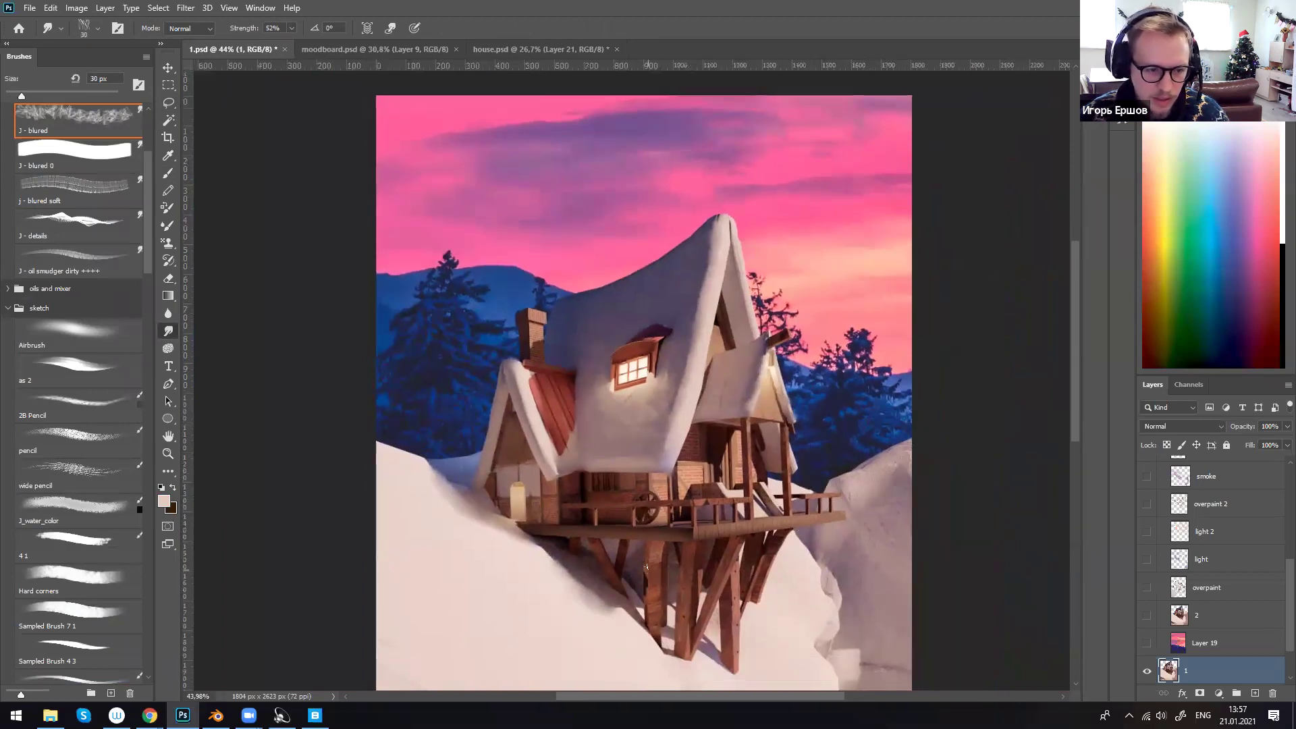
{"action": "key", "text": "b"}
{"action": "left_click_drag", "start_coordinate": [841, 588], "coordinate": [817, 500]}
{"action": "key", "text": "r"}
{"action": "key", "text": "b"}
{"action": "key", "text": "r"}
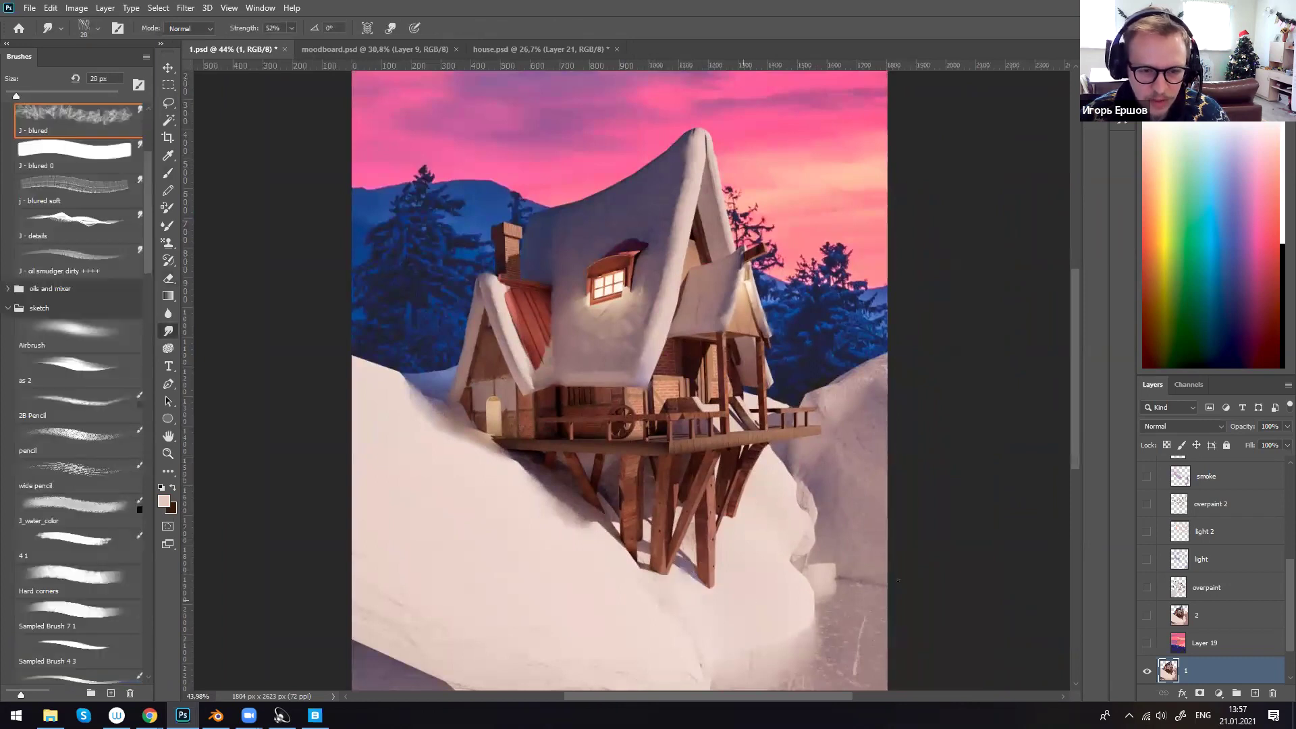
- Show Layer 19, layer 2 and the overpaint layer, and look over the overpainted house and its surroundings
{"action": "left_click", "coordinate": [1147, 643]}
{"action": "left_click", "coordinate": [1147, 615]}
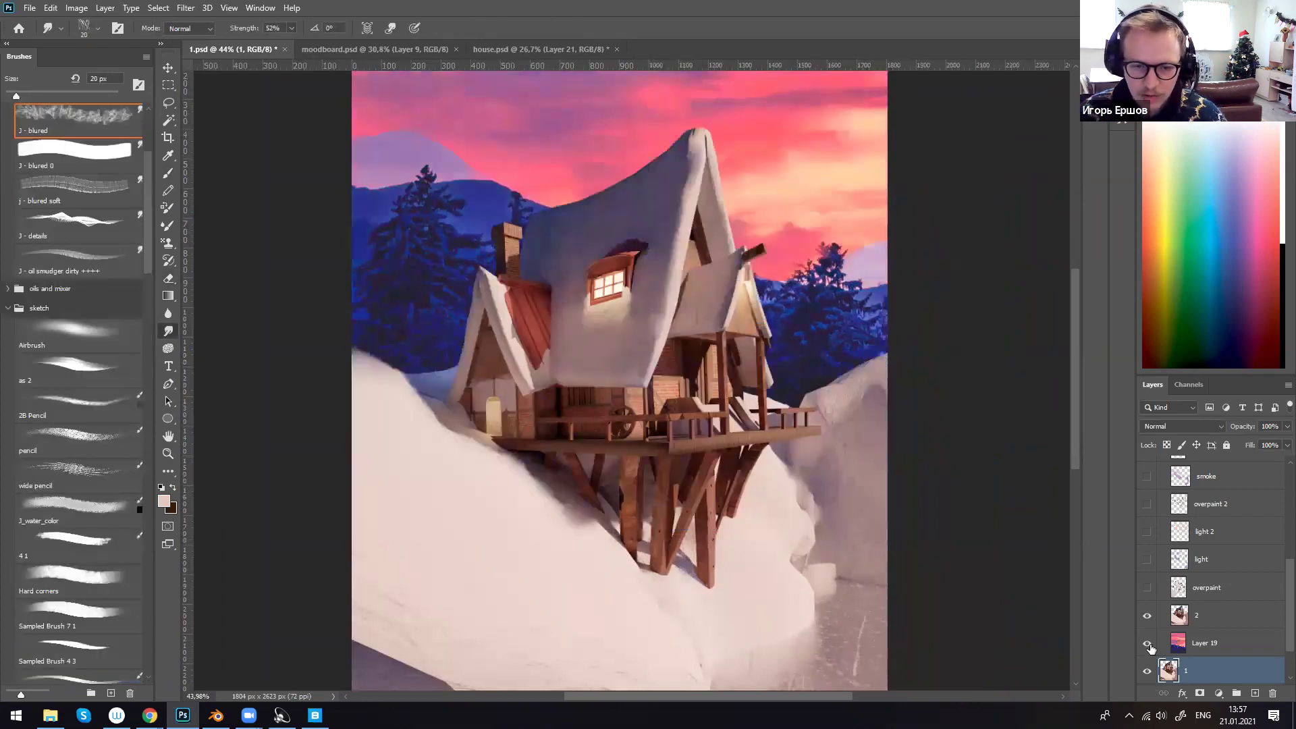
{"action": "left_click", "coordinate": [1147, 589]}
{"action": "left_click_drag", "start_coordinate": [711, 484], "coordinate": [690, 526]}
{"action": "key", "text": "l"}
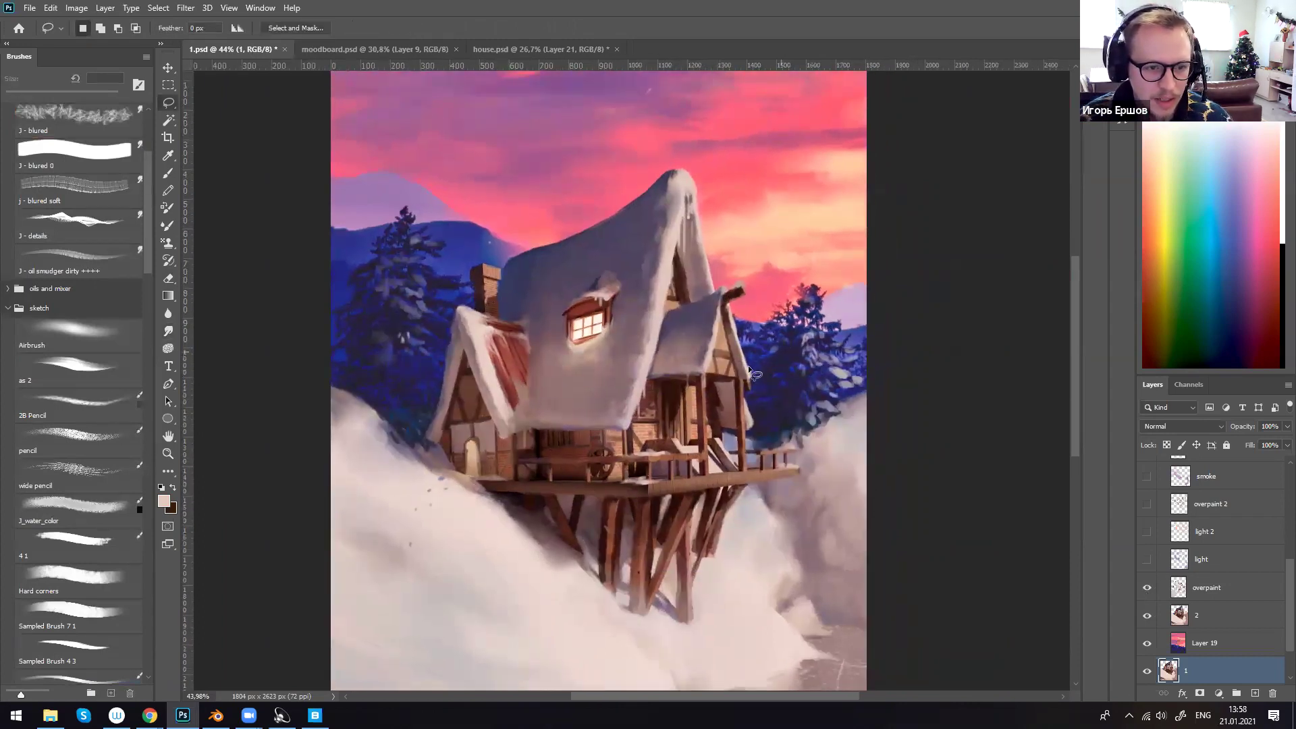
{"action": "scroll", "coordinate": [750, 372], "scroll_direction": "up", "scroll_amount": 3, "text": "alt"}
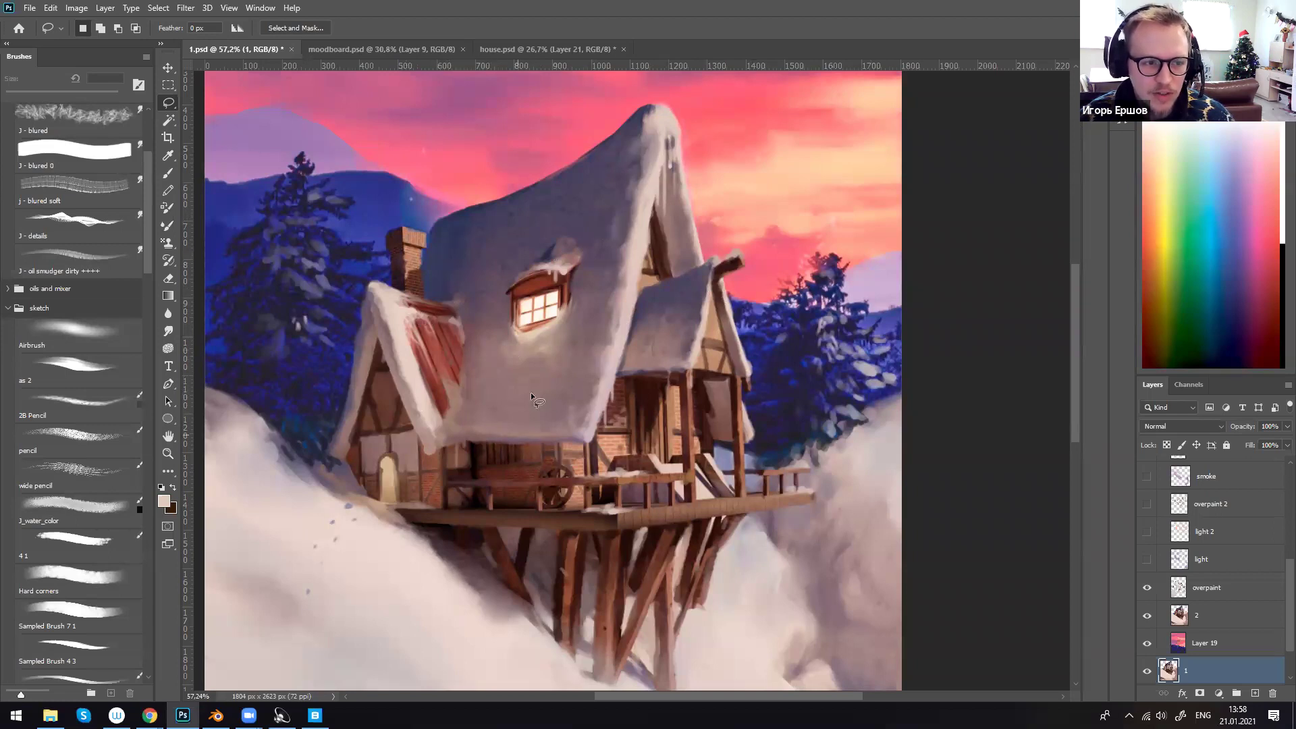
{"action": "left_click_drag", "start_coordinate": [647, 379], "coordinate": [704, 291]}
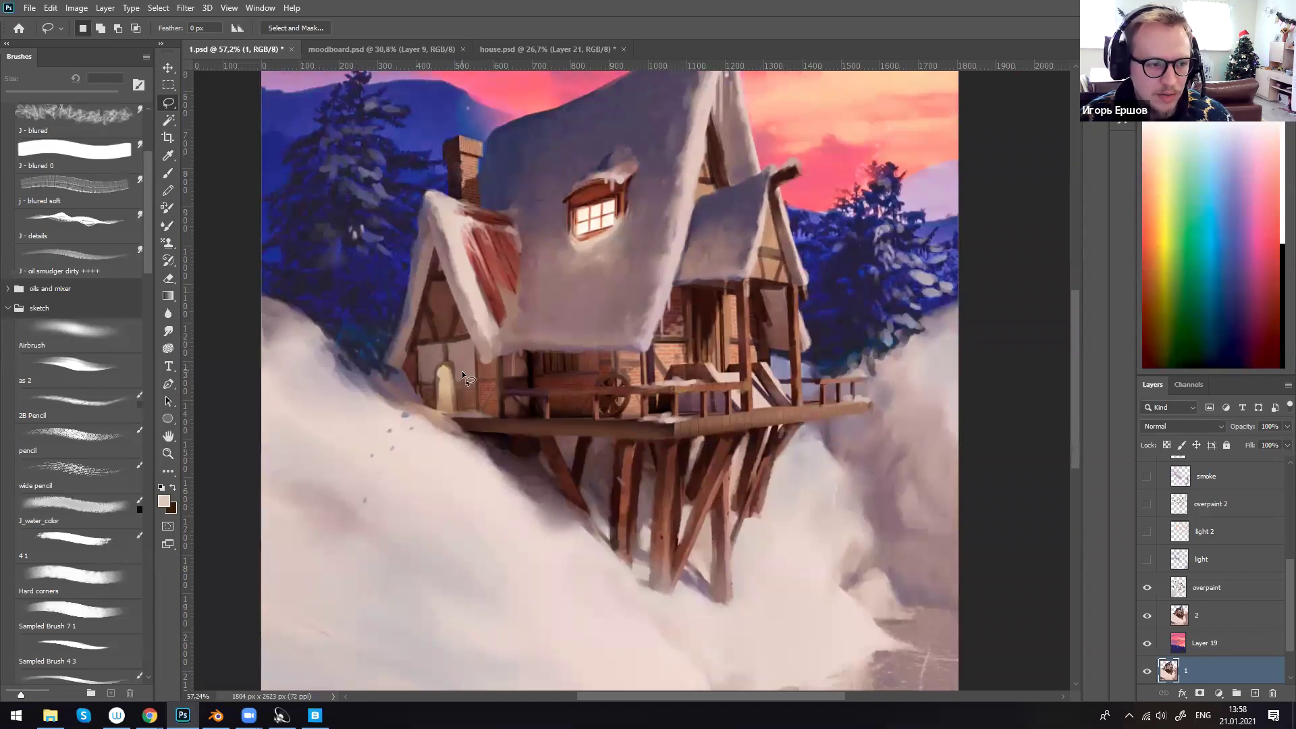
{"action": "left_click_drag", "start_coordinate": [688, 198], "coordinate": [639, 331]}
{"action": "left_click_drag", "start_coordinate": [741, 363], "coordinate": [705, 365], "text": "ctrl"}
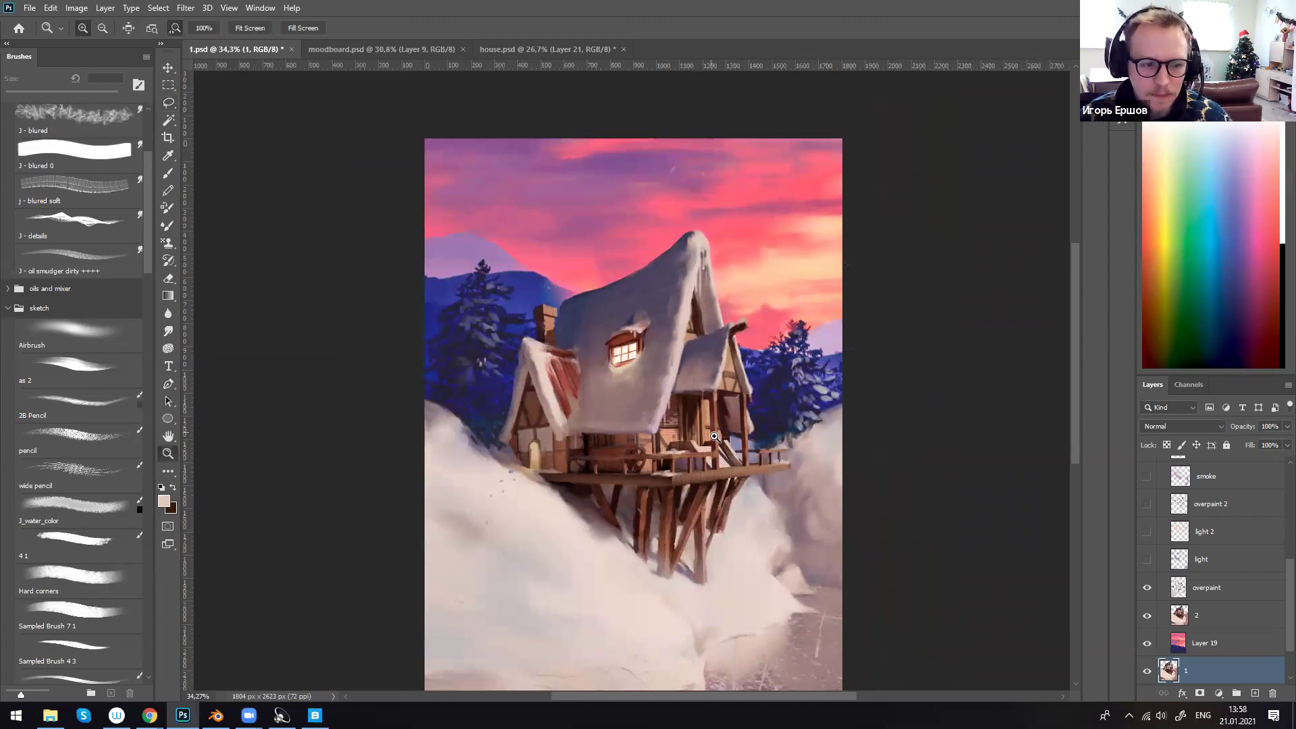
- Show the light layer above the overpaint layer and check its effect on the house and snow
{"action": "scroll", "coordinate": [716, 418], "scroll_direction": "up", "scroll_amount": 2, "text": "alt"}
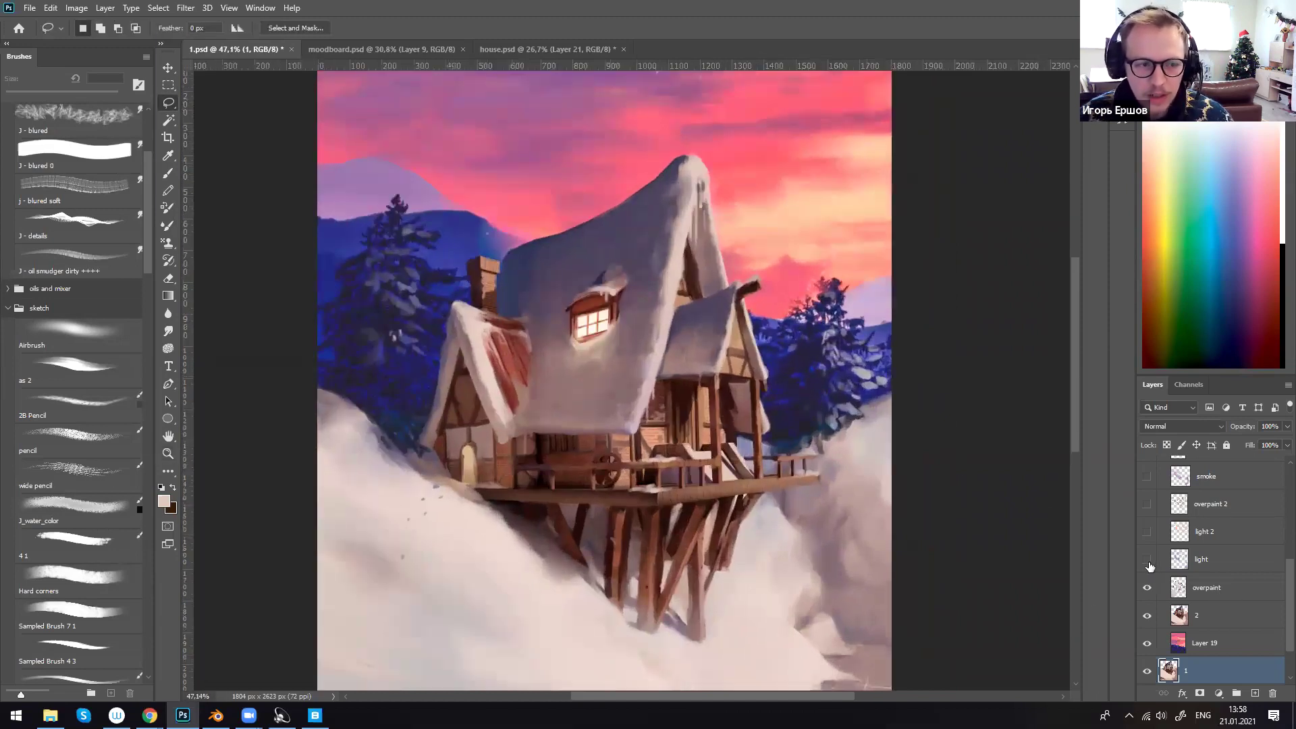
{"action": "left_click", "coordinate": [1147, 560]}
{"action": "left_click_drag", "start_coordinate": [840, 531], "coordinate": [779, 513], "text": "ctrl"}
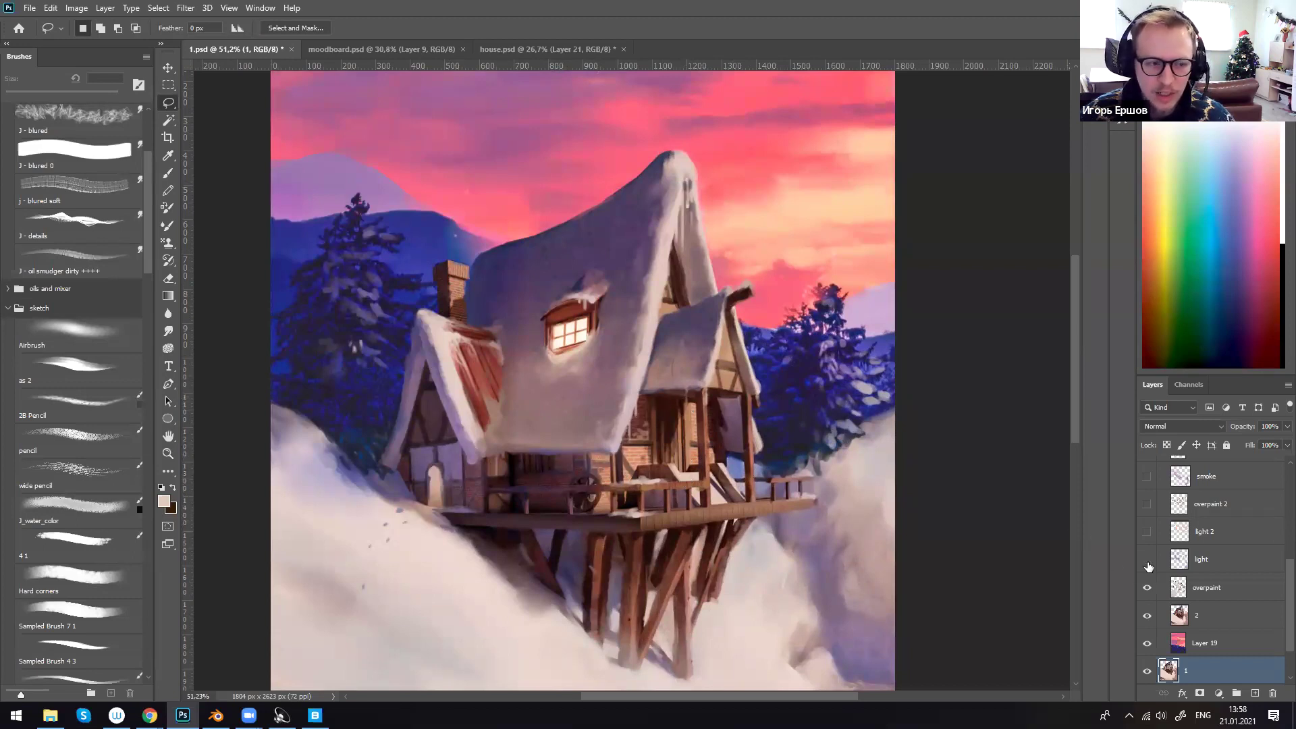
{"action": "key", "text": "z"}
{"action": "scroll", "coordinate": [733, 516], "scroll_direction": "down", "scroll_amount": 1, "text": "alt"}
{"action": "key", "text": "l"}
- Add a new layer above the light layer and fill a rectangular area over the house with orange
{"action": "left_click", "coordinate": [1202, 557]}
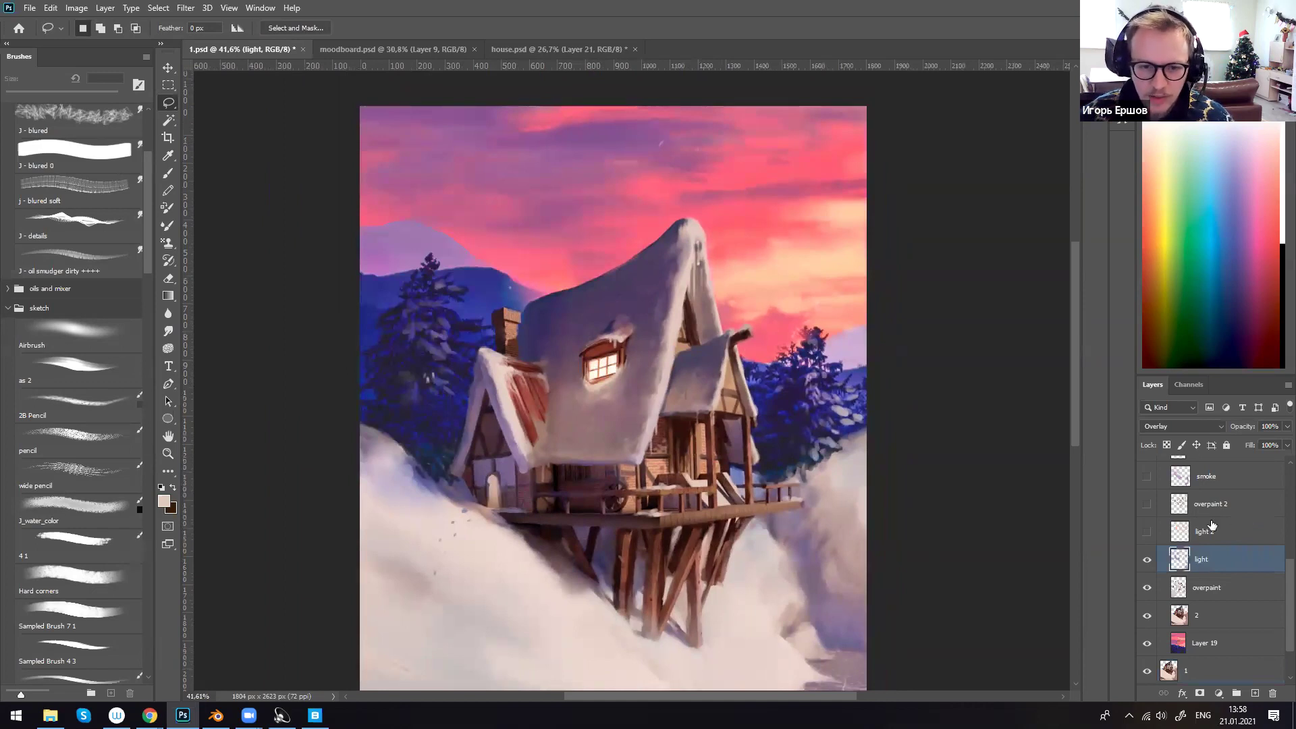
{"action": "left_click", "coordinate": [1254, 694]}
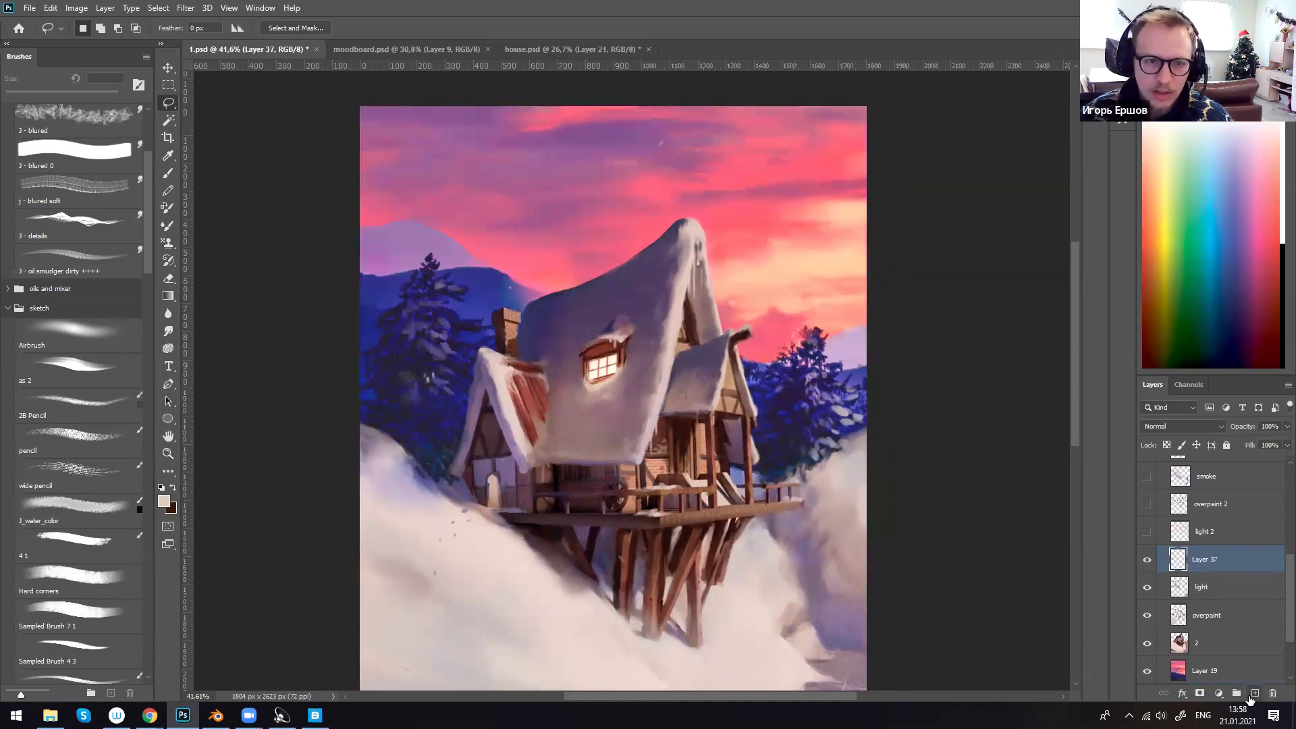
{"action": "key", "text": "m"}
{"action": "left_click_drag", "start_coordinate": [540, 296], "coordinate": [824, 547]}
{"action": "left_click", "coordinate": [1151, 215]}
{"action": "key", "text": "alt+BackSpace"}
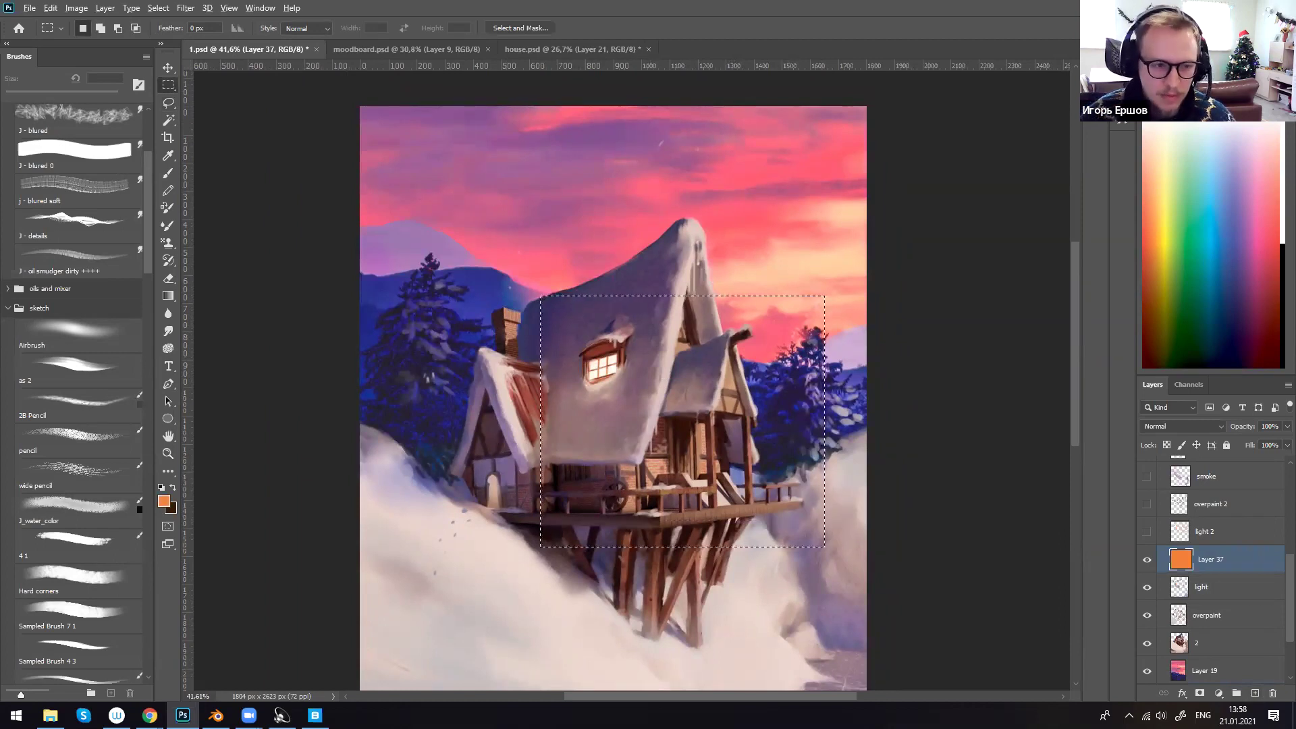
{"action": "key", "text": "ctrl+d"}
- Preview blend modes such as Hue on the orange rectangle without applying one, and hide its layer
{"action": "key", "text": "l"}
{"action": "scroll", "coordinate": [829, 375], "scroll_direction": "up", "scroll_amount": 2, "text": "alt"}
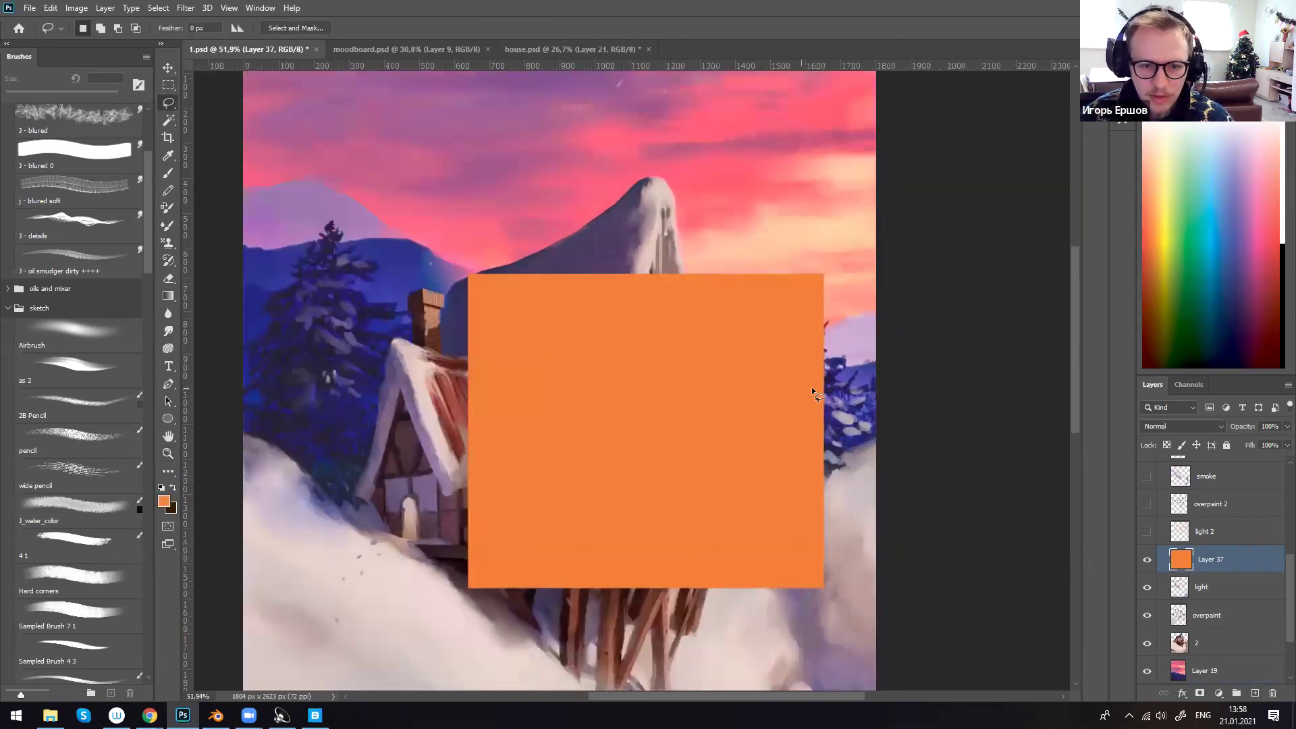
{"action": "left_click", "coordinate": [1181, 426]}
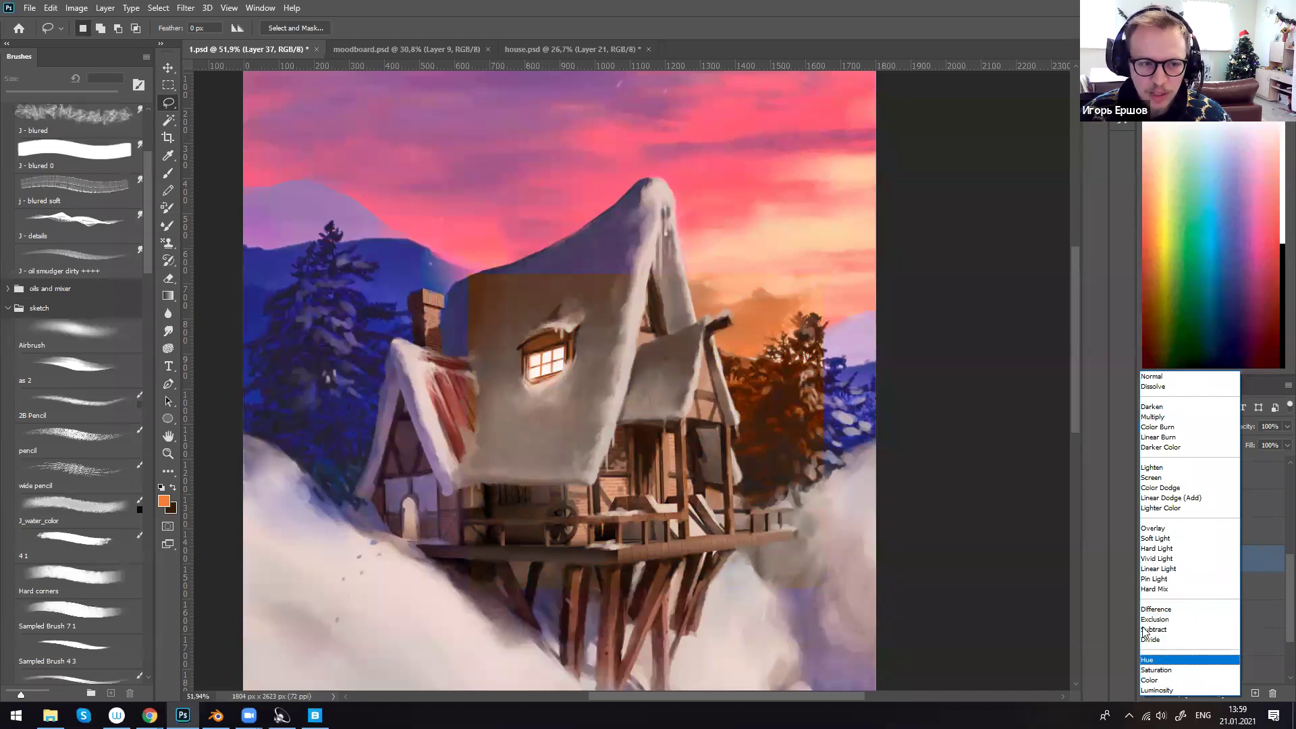
{"action": "left_click", "coordinate": [925, 464]}
{"action": "left_click", "coordinate": [1147, 559]}
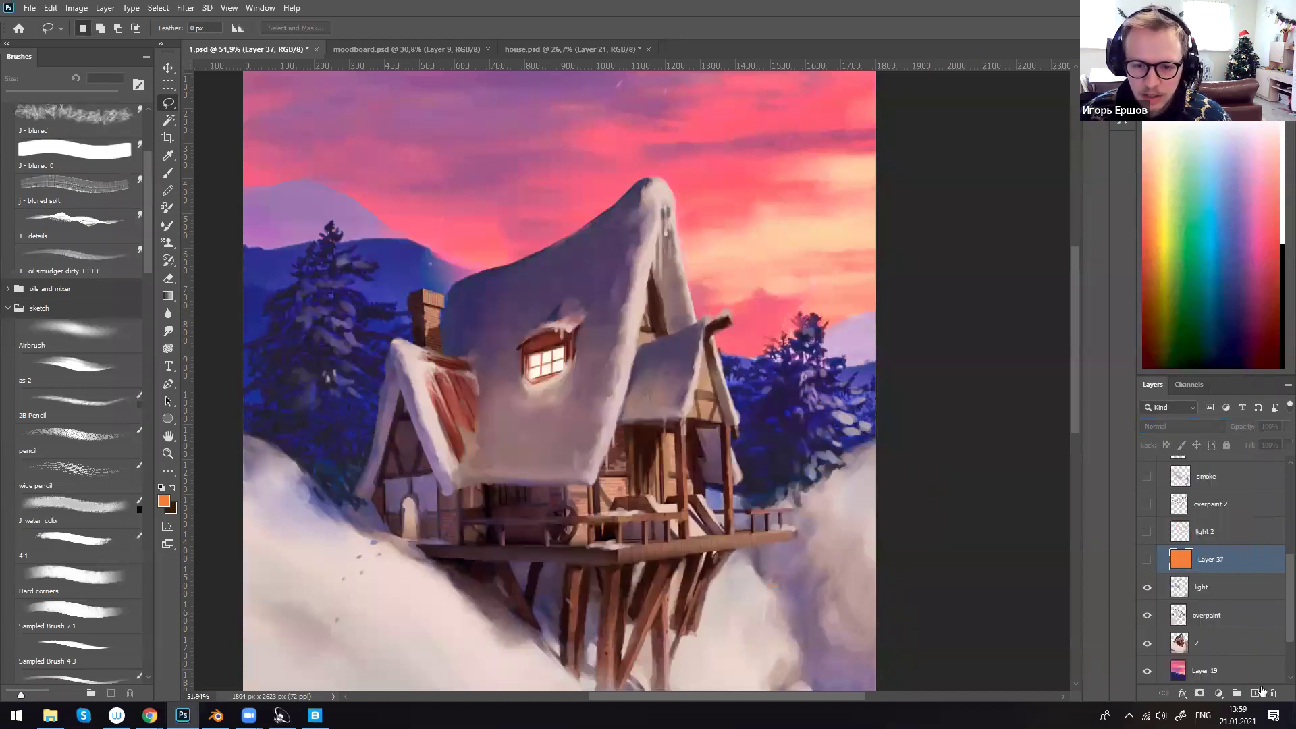
- Create a merged copy of all visible layers on a new layer and desaturate it
{"action": "left_click", "coordinate": [1255, 694]}
{"action": "key", "text": "ctrl+shift+alt+e"}
{"action": "key", "text": "ctrl+shift+u"}
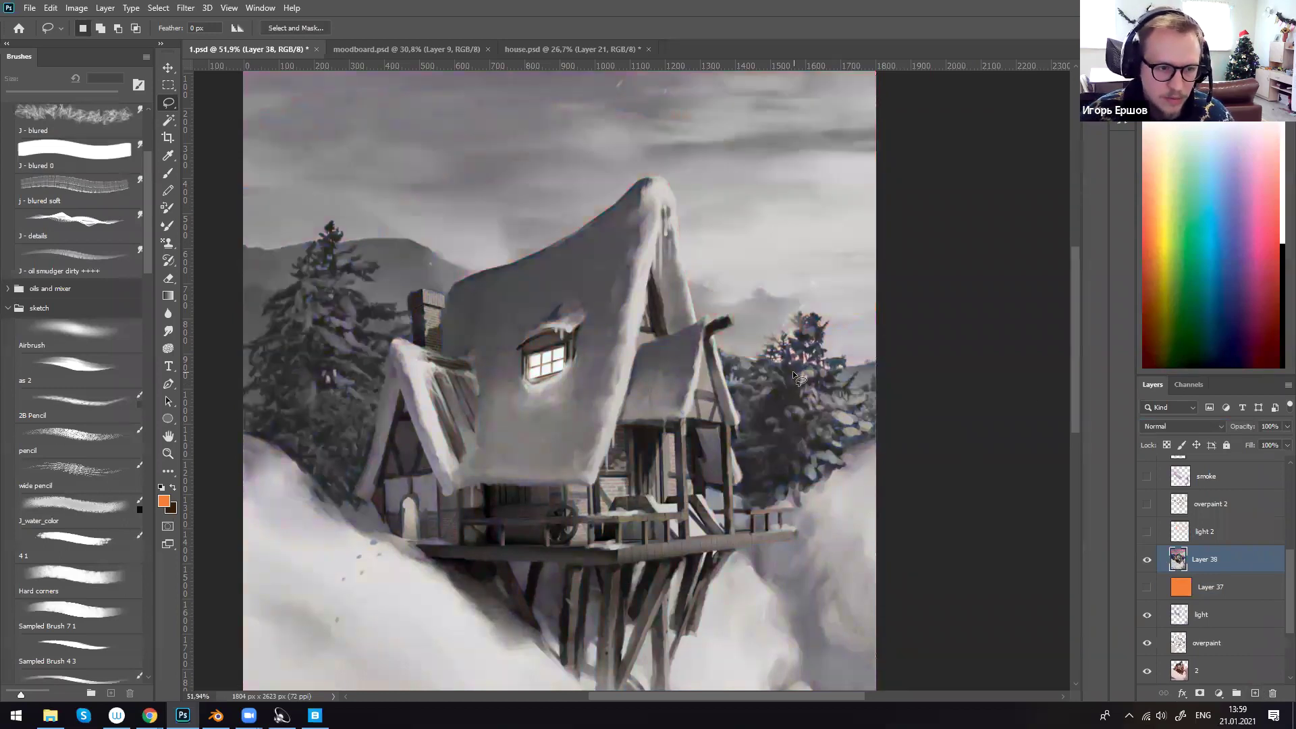
{"action": "key", "text": "alt+s"}
- Move the orange layer above the desaturated copy, show it and set its blend mode to Color
{"action": "left_click_drag", "start_coordinate": [1203, 593], "coordinate": [1172, 561]}
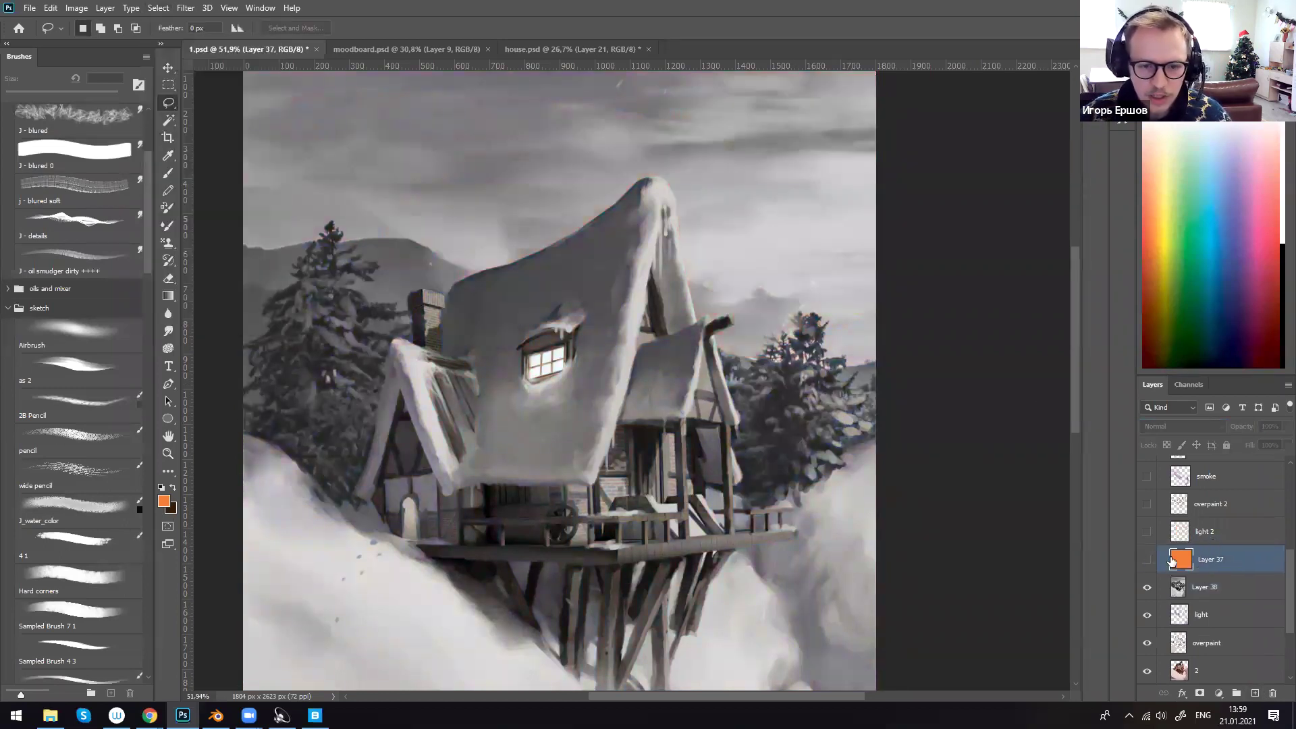
{"action": "left_click", "coordinate": [1147, 559]}
{"action": "left_click", "coordinate": [1181, 426]}
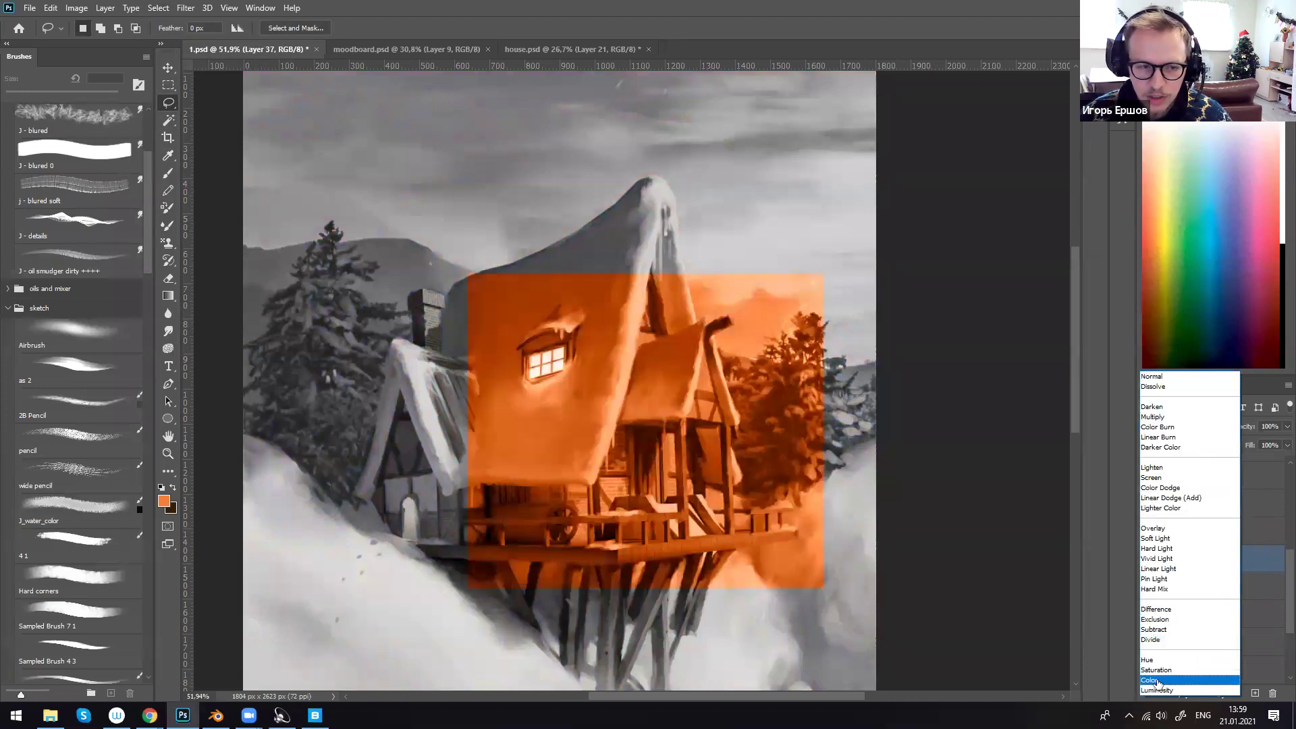
{"action": "left_click", "coordinate": [1181, 683]}
- Shift the orange rectangle over the house and delete the part covering the snowy roofs
{"action": "left_click_drag", "start_coordinate": [859, 447], "coordinate": [800, 405], "text": "ctrl"}
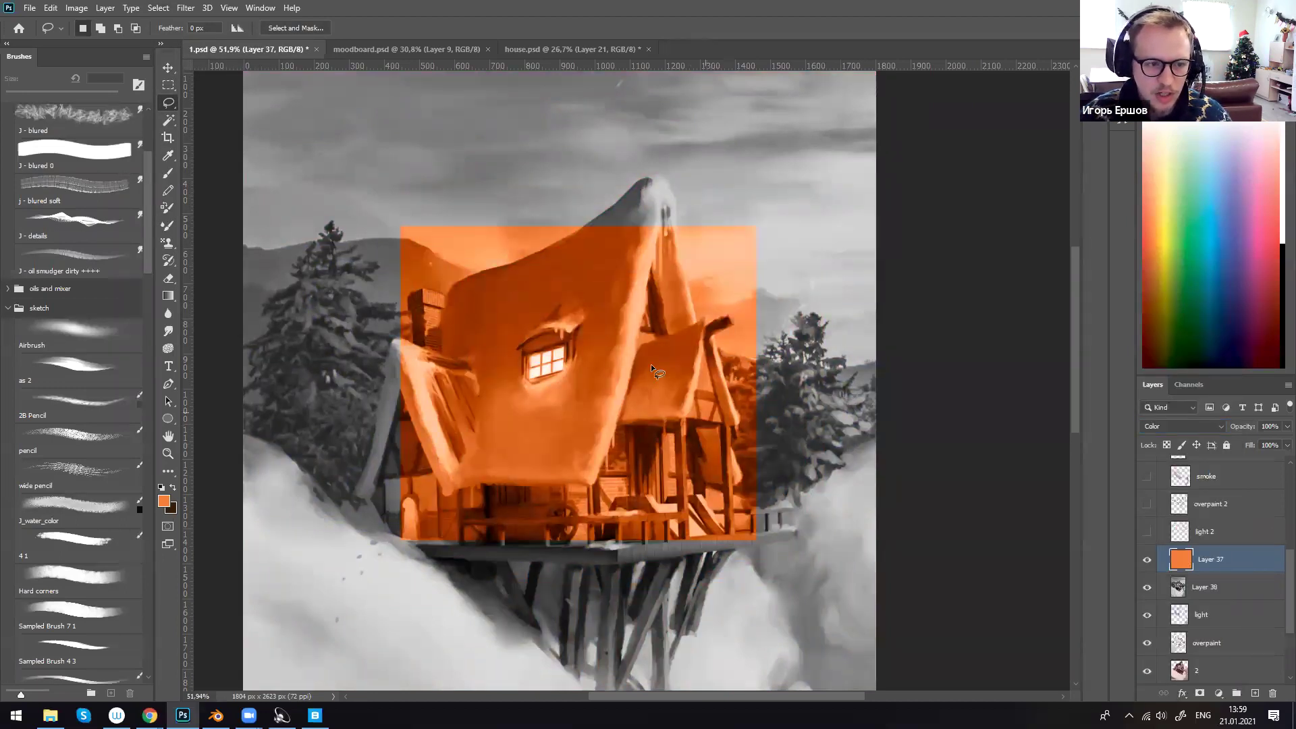
{"action": "mouse_move", "coordinate": [598, 472]}
{"action": "left_mouse_down"}
{"action": "mouse_move", "coordinate": [432, 496]}
{"action": "mouse_move", "coordinate": [736, 169]}
{"action": "mouse_move", "coordinate": [790, 378]}
{"action": "mouse_move", "coordinate": [601, 466]}
{"action": "left_mouse_up"}
{"action": "key", "text": "Delete"}
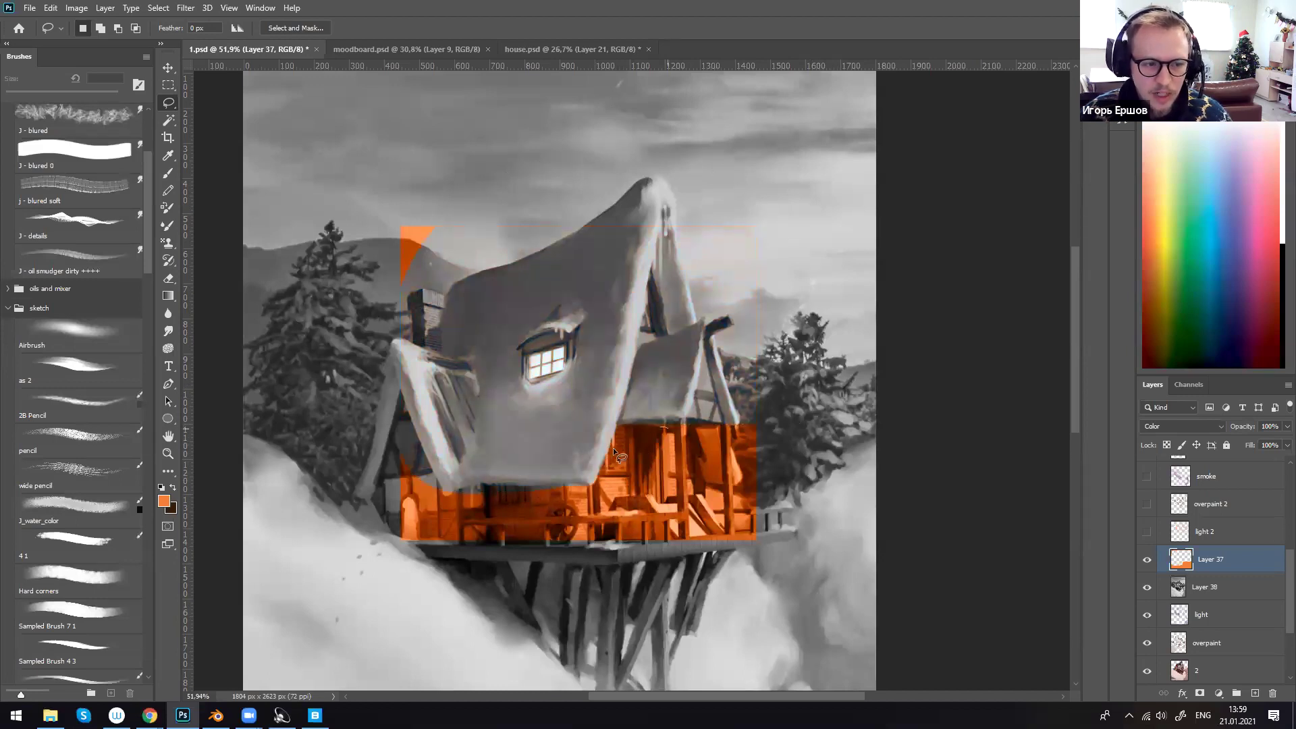
- Try a Hue/Saturation adjustment with hue -33 and saturation -42 on the orange layer
{"action": "key", "text": "ctrl+u"}
{"action": "mouse_move", "coordinate": [1069, 189]}
{"action": "left_mouse_down"}
{"action": "mouse_move", "coordinate": [1026, 196]}
{"action": "mouse_move", "coordinate": [1060, 207]}
{"action": "left_mouse_up"}
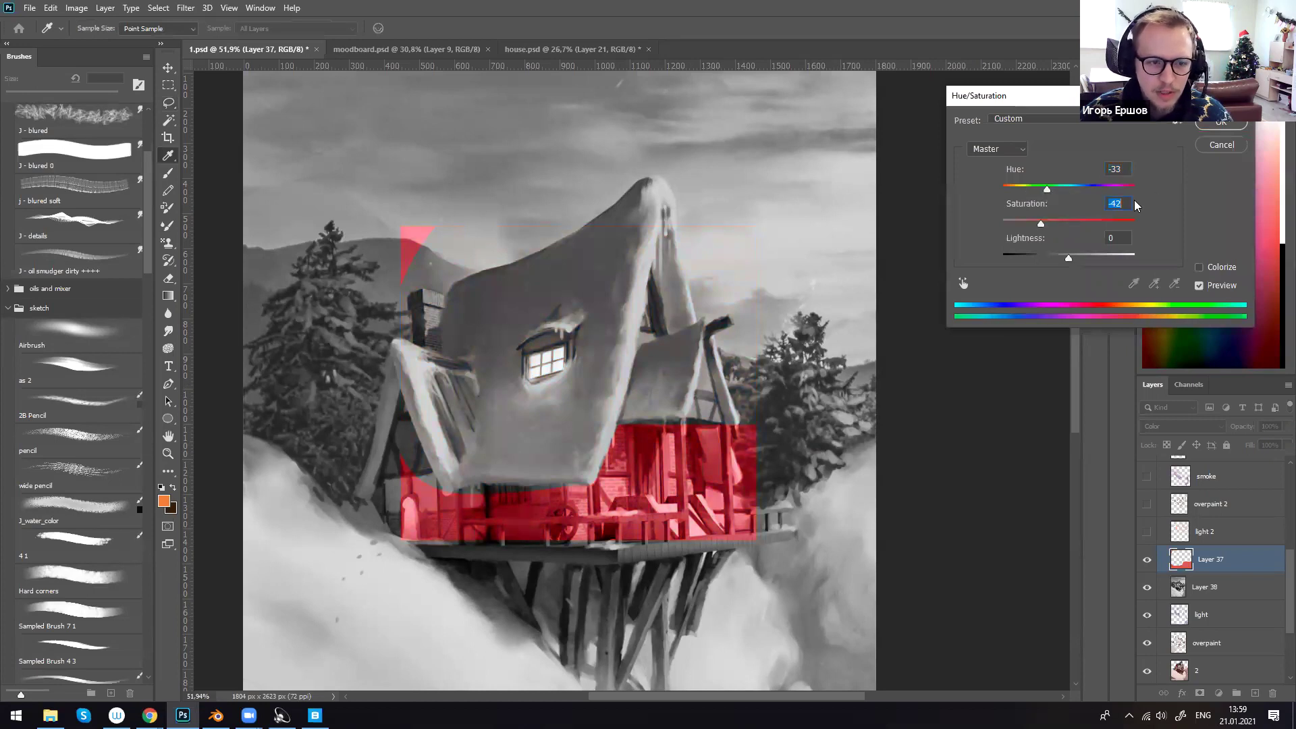
{"action": "left_click", "coordinate": [1222, 144]}
- Hide the orange layer and delete both the desaturated copy and the orange layer
{"action": "left_click", "coordinate": [1146, 559]}
{"action": "left_click_drag", "start_coordinate": [1214, 590], "coordinate": [1272, 693]}
{"action": "left_click_drag", "start_coordinate": [1195, 564], "coordinate": [1271, 694]}
- Toggle the light layer's visibility to compare the house with and without its lighting
{"action": "left_click", "coordinate": [1147, 560]}
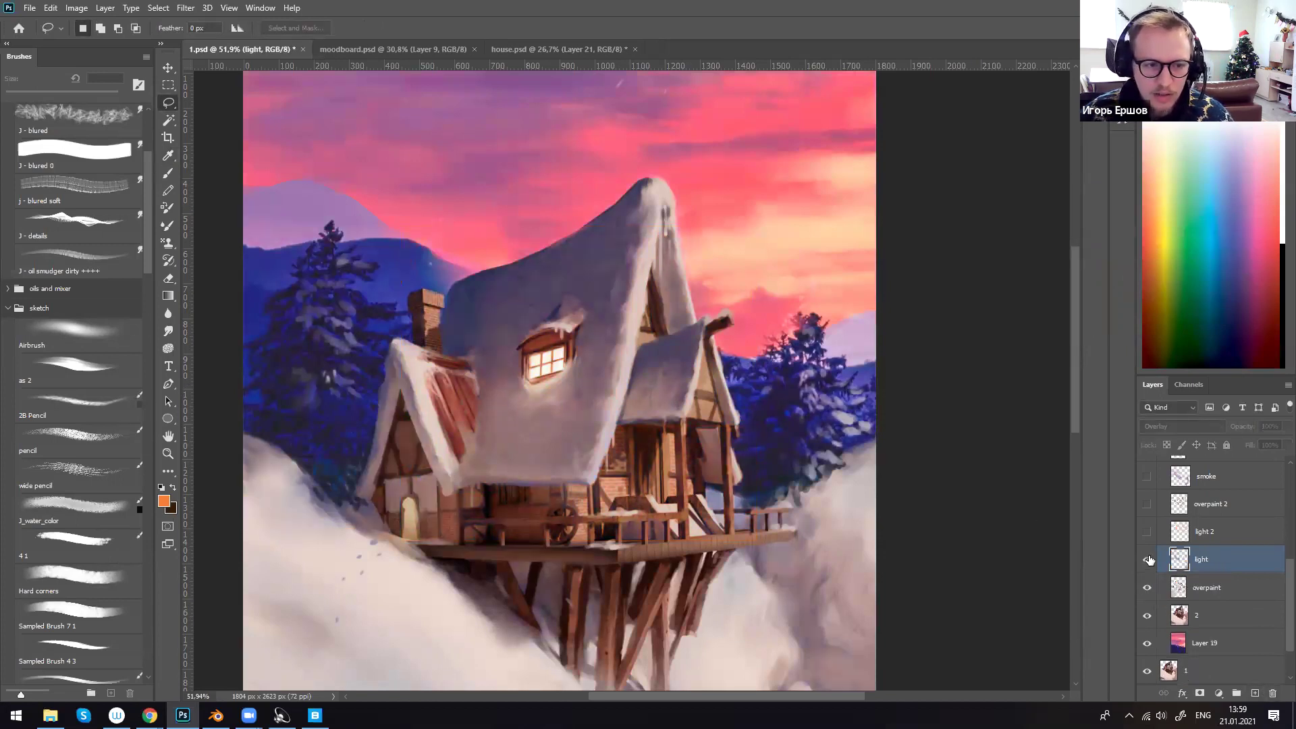
{"action": "scroll", "coordinate": [932, 573], "scroll_direction": "down", "scroll_amount": 2, "text": "alt"}
{"action": "left_click_drag", "start_coordinate": [882, 576], "coordinate": [801, 486]}
{"action": "scroll", "coordinate": [830, 501], "scroll_direction": "up", "scroll_amount": 2, "text": "alt"}
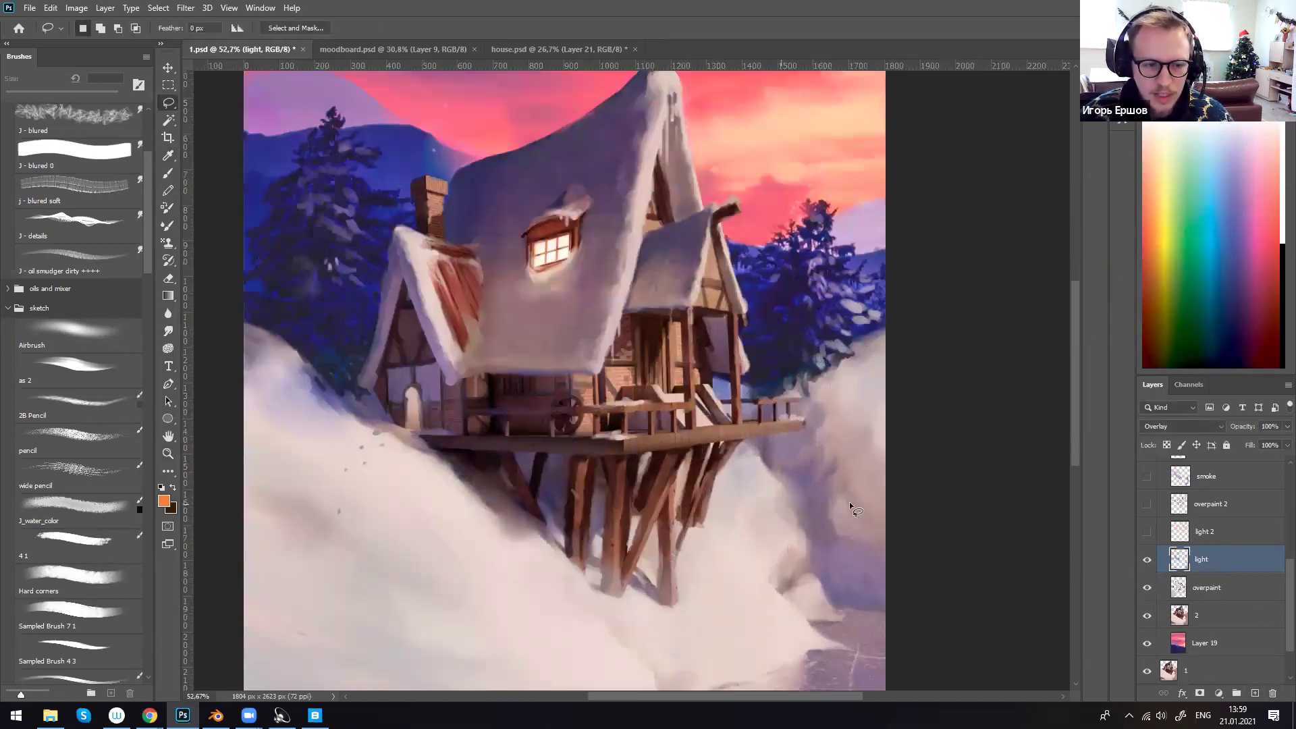
- Hide the light layer and paint a sampled mountain blue over the small gable's wall on a new layer at 35 px
{"action": "key", "text": "b"}
{"action": "left_click", "coordinate": [1147, 560]}
{"action": "left_click", "coordinate": [1256, 692]}
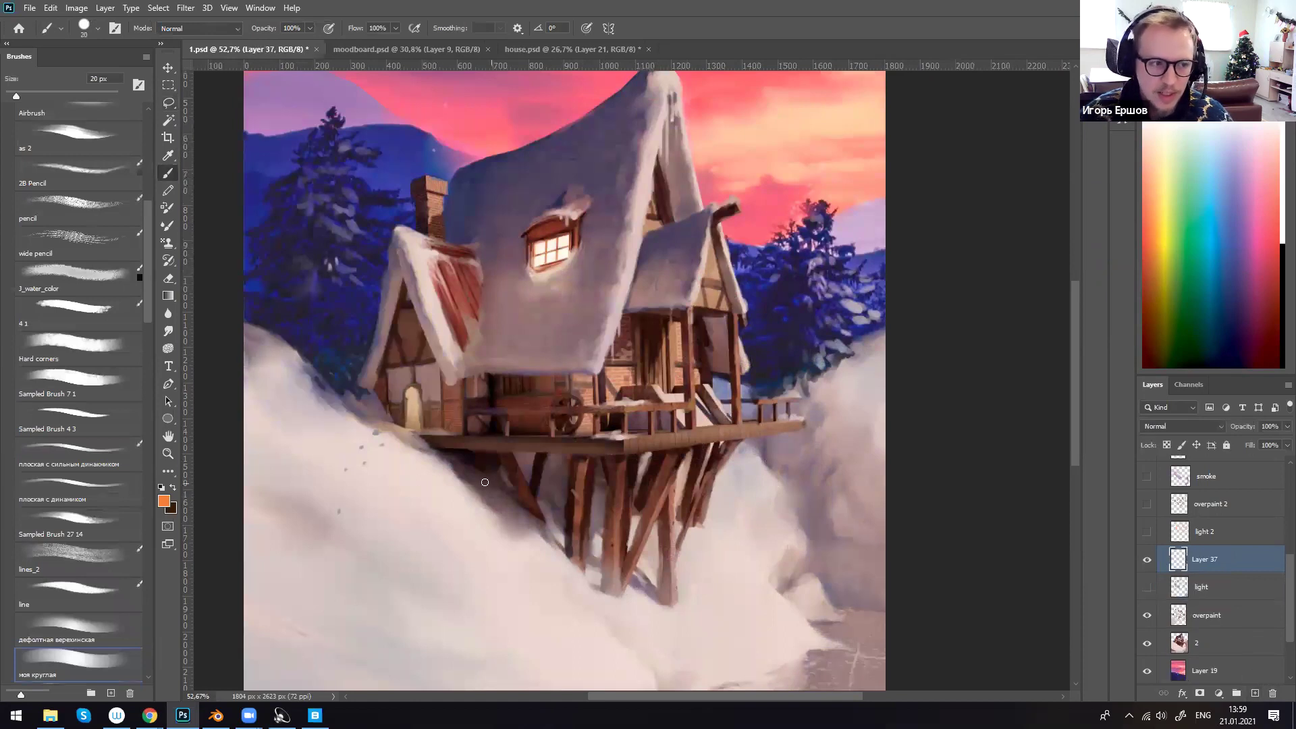
{"action": "left_click", "coordinate": [430, 380], "text": "alt"}
{"action": "left_click", "coordinate": [472, 194], "text": "alt"}
{"action": "left_click", "coordinate": [429, 163], "text": "alt"}
{"action": "key", "text": "]"}
{"action": "left_click_drag", "start_coordinate": [429, 397], "coordinate": [428, 377]}
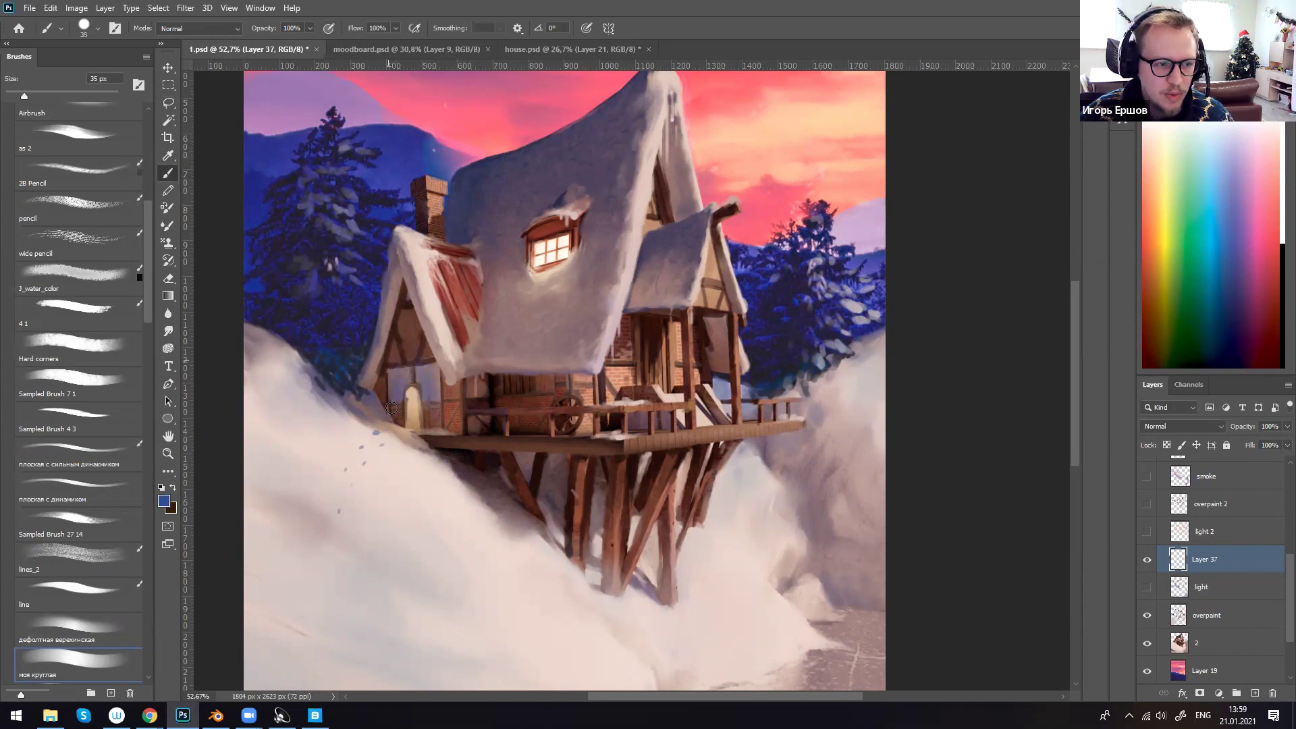
{"action": "mouse_move", "coordinate": [417, 331]}
{"action": "left_mouse_down"}
{"action": "mouse_move", "coordinate": [439, 395]}
{"action": "mouse_move", "coordinate": [411, 415]}
{"action": "left_mouse_up"}
- Delete the layer with the blue wall strokes and show the light layer again
{"action": "mouse_move", "coordinate": [729, 472]}
{"action": "left_mouse_down", "text": "ctrl"}
{"action": "mouse_move", "coordinate": [676, 439]}
{"action": "mouse_move", "coordinate": [666, 470]}
{"action": "mouse_move", "coordinate": [701, 424]}
{"action": "mouse_move", "coordinate": [912, 454]}
{"action": "left_mouse_up", "text": "ctrl"}
{"action": "key", "text": "l"}
{"action": "key", "text": "l"}
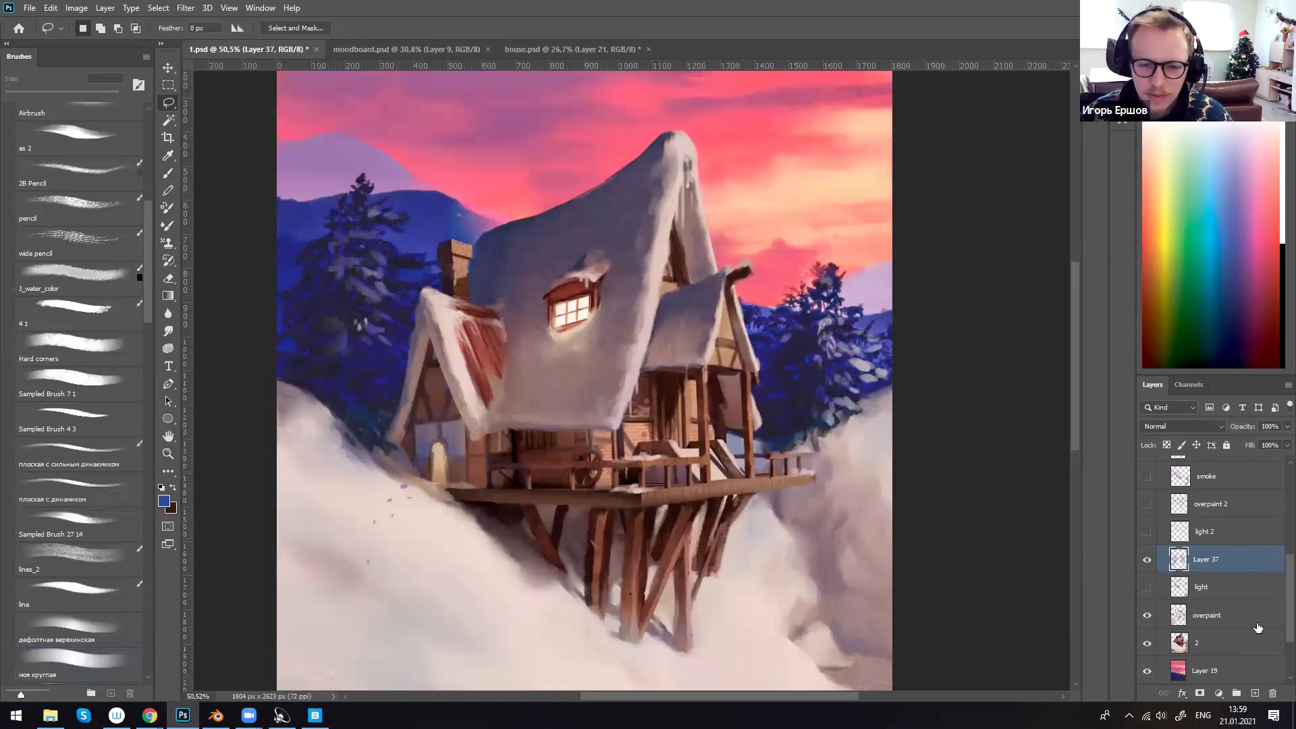
{"action": "left_click", "coordinate": [1274, 694]}
{"action": "left_click", "coordinate": [1148, 560]}
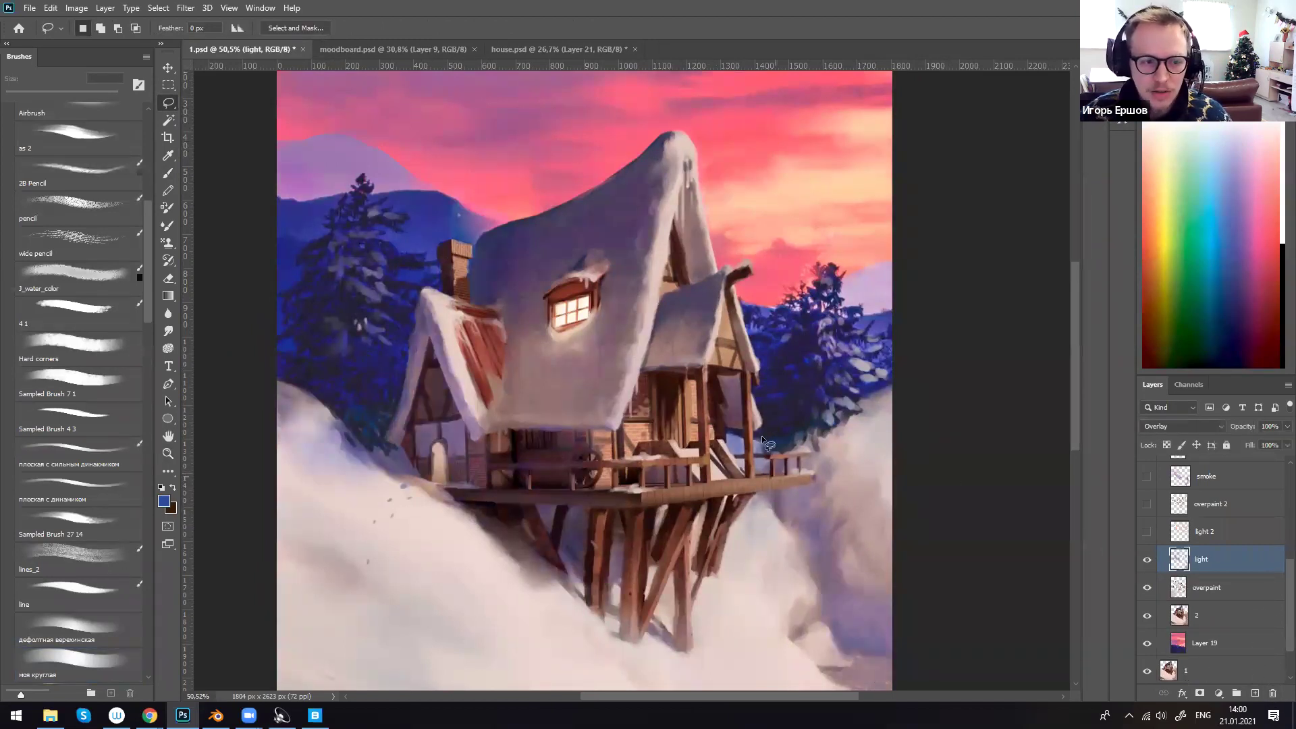
- Show the light 2 layer and look over its effect across the house, trees and frozen ground
{"action": "left_click_drag", "start_coordinate": [768, 382], "coordinate": [770, 437]}
{"action": "left_click_drag", "start_coordinate": [990, 335], "coordinate": [964, 277]}
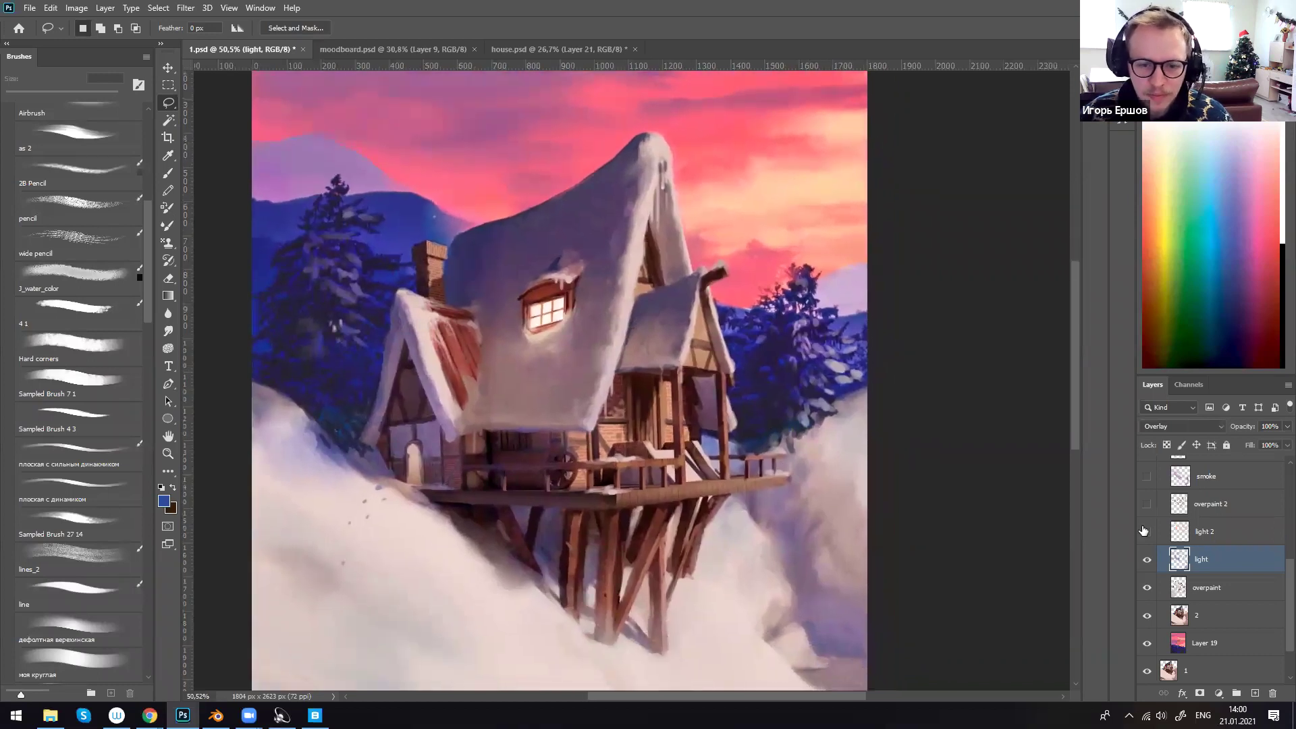
{"action": "scroll", "coordinate": [878, 500], "scroll_direction": "down", "scroll_amount": 3, "text": "alt"}
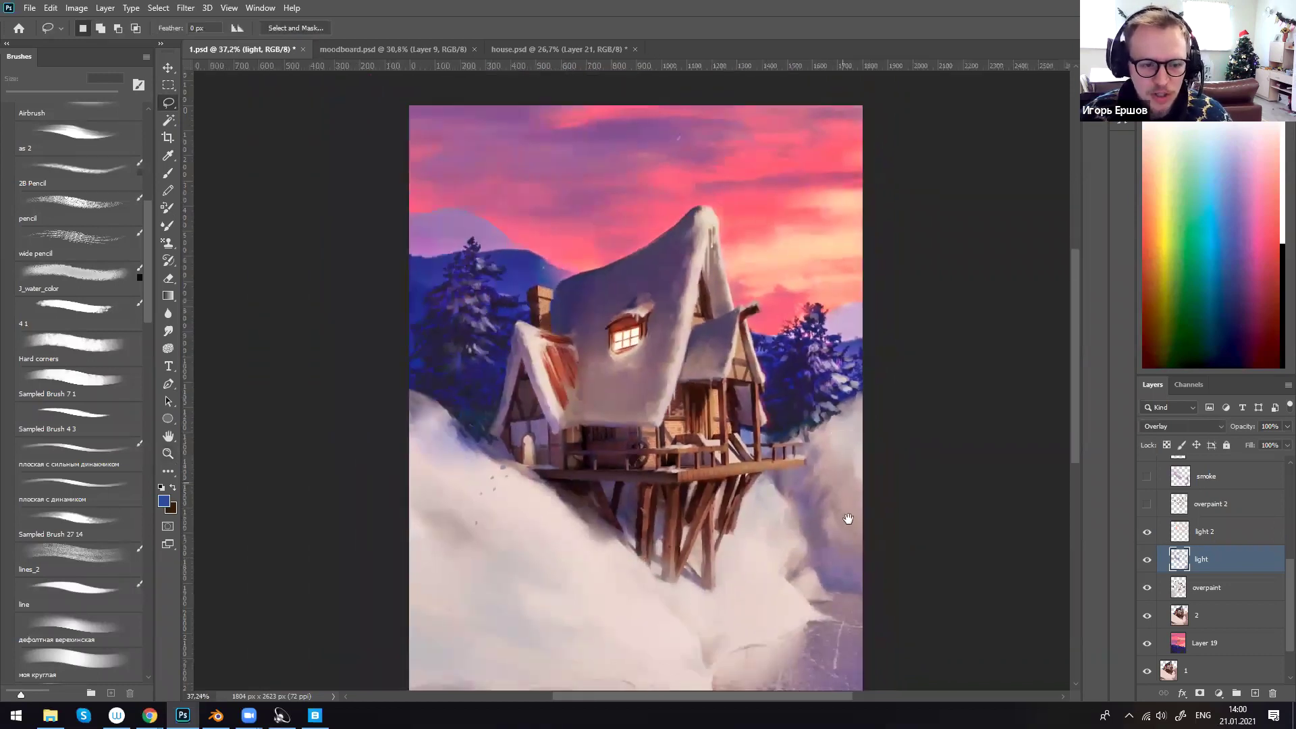
{"action": "scroll", "coordinate": [948, 466], "scroll_direction": "down", "scroll_amount": 1}
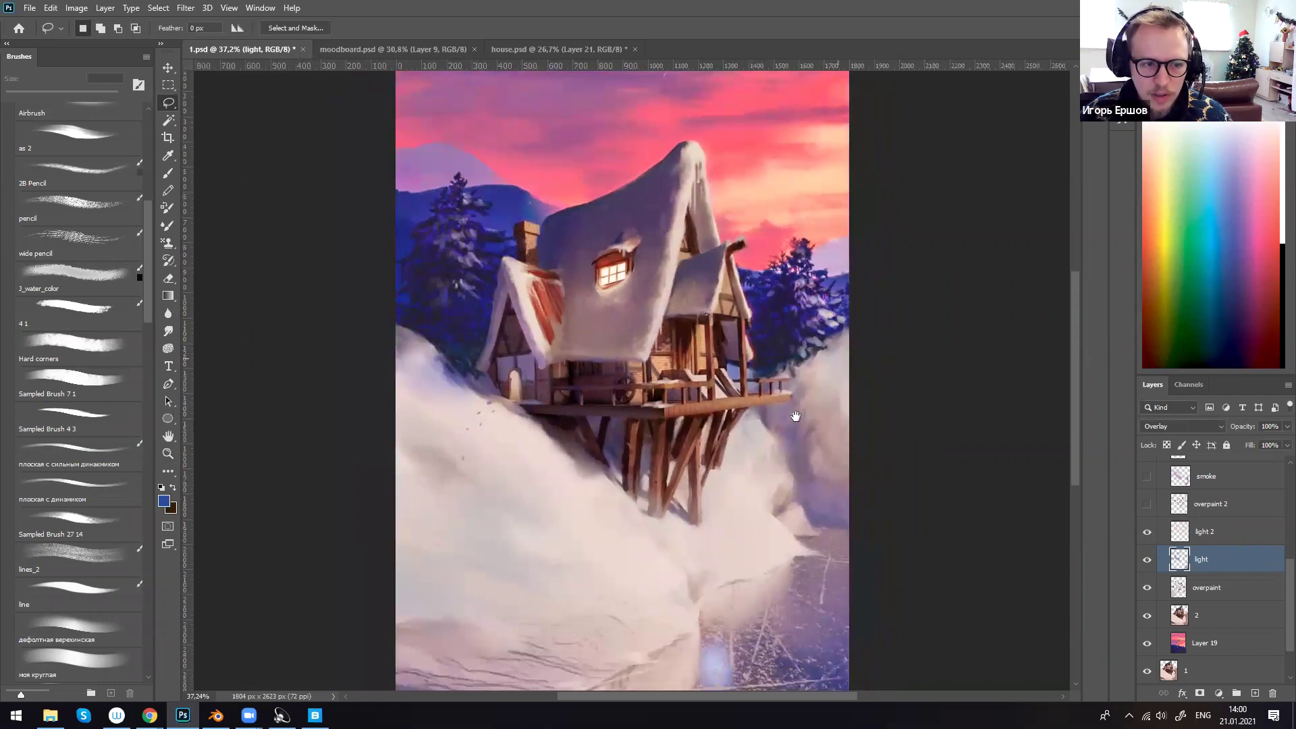
{"action": "left_click_drag", "start_coordinate": [796, 417], "coordinate": [790, 468]}
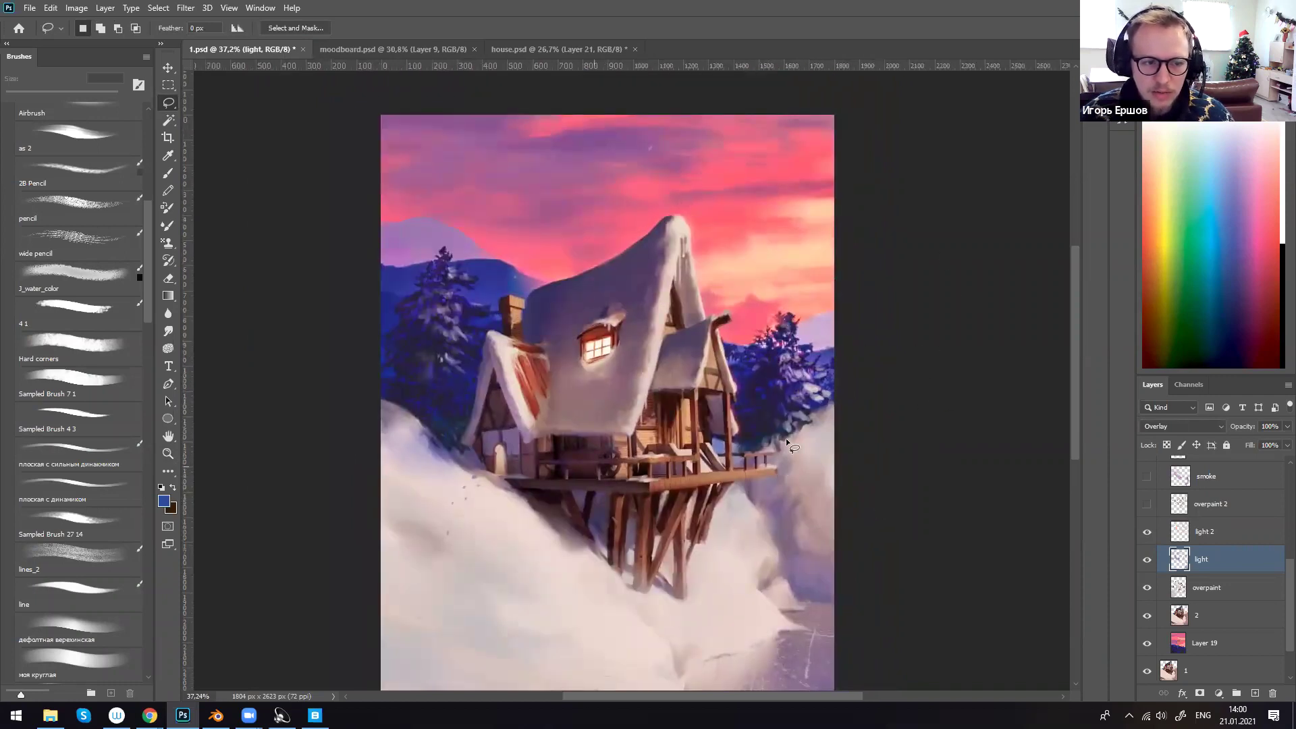
{"action": "mouse_move", "coordinate": [933, 222]}
{"action": "left_mouse_down"}
{"action": "mouse_move", "coordinate": [785, 288]}
{"action": "mouse_move", "coordinate": [898, 348]}
{"action": "left_mouse_up"}
{"action": "mouse_move", "coordinate": [864, 112]}
{"action": "left_mouse_down"}
{"action": "mouse_move", "coordinate": [897, 370]}
{"action": "mouse_move", "coordinate": [955, 293]}
{"action": "mouse_move", "coordinate": [601, 391]}
{"action": "left_mouse_up"}
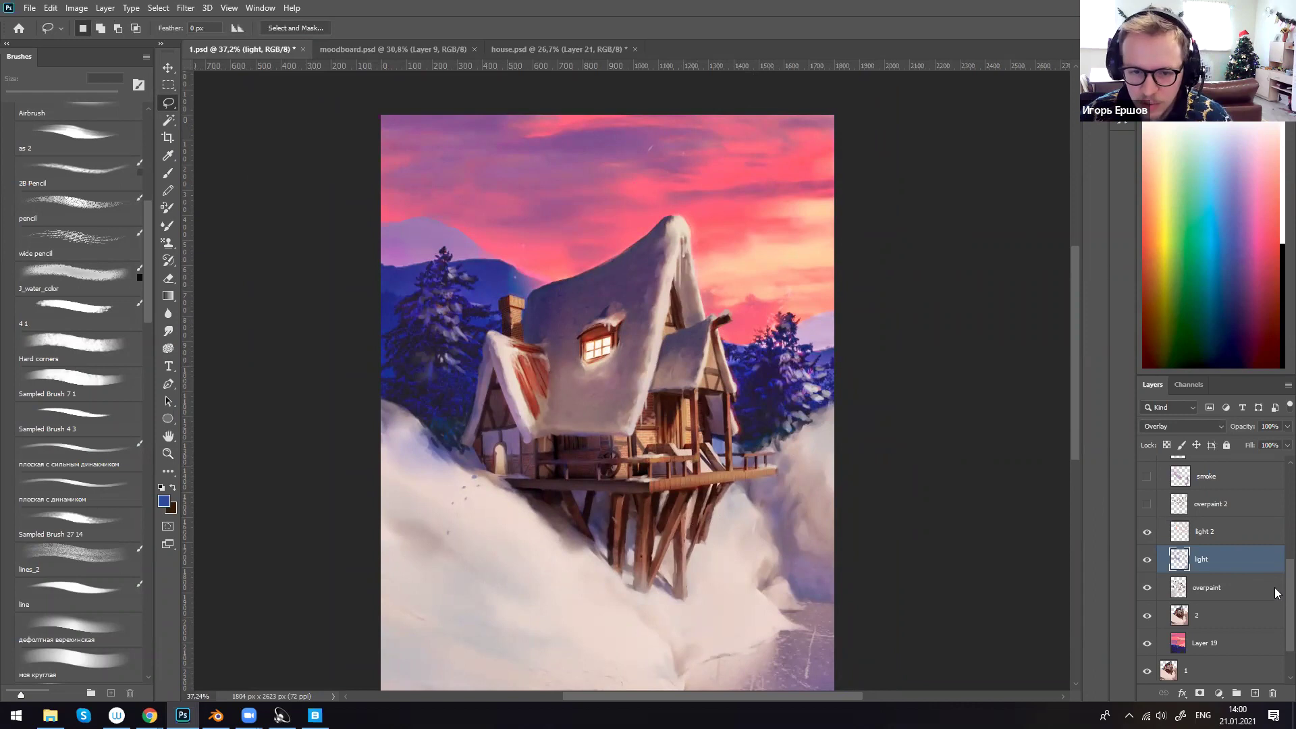
- Toggle the overpaint 2 layer's visibility repeatedly to compare its painted details around the house
{"action": "scroll", "coordinate": [1278, 593], "scroll_direction": "up", "scroll_amount": 1}
{"action": "left_click", "coordinate": [1147, 527]}
{"action": "left_click_drag", "start_coordinate": [684, 487], "coordinate": [746, 490], "text": "ctrl"}
{"action": "left_click_drag", "start_coordinate": [930, 529], "coordinate": [953, 483]}
{"action": "left_click", "coordinate": [1147, 528]}
{"action": "left_click", "coordinate": [1148, 528]}
{"action": "left_click", "coordinate": [1149, 530]}
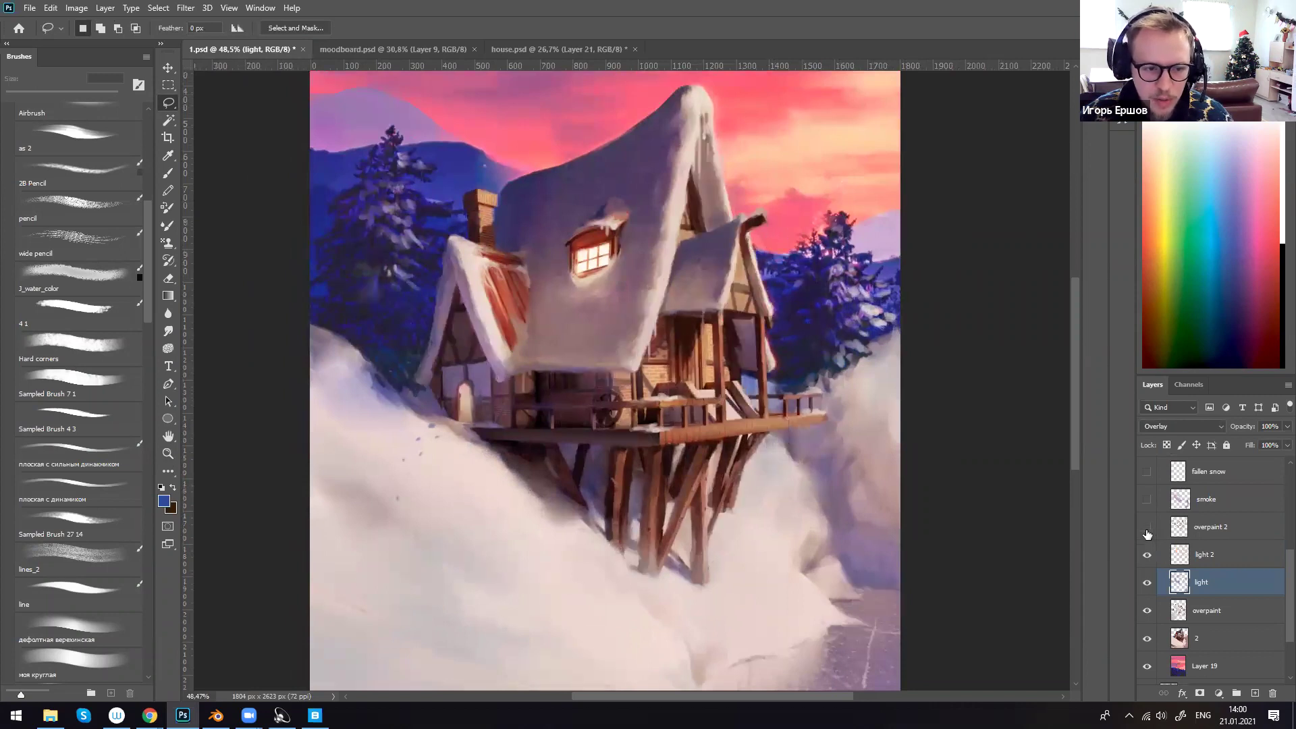
- Show the overpaint 2 layer and examine the painted porch, brickwork, garlands and stilts up close
{"action": "left_click_drag", "start_coordinate": [696, 524], "coordinate": [764, 526], "text": "ctrl"}
{"action": "left_click", "coordinate": [1147, 533]}
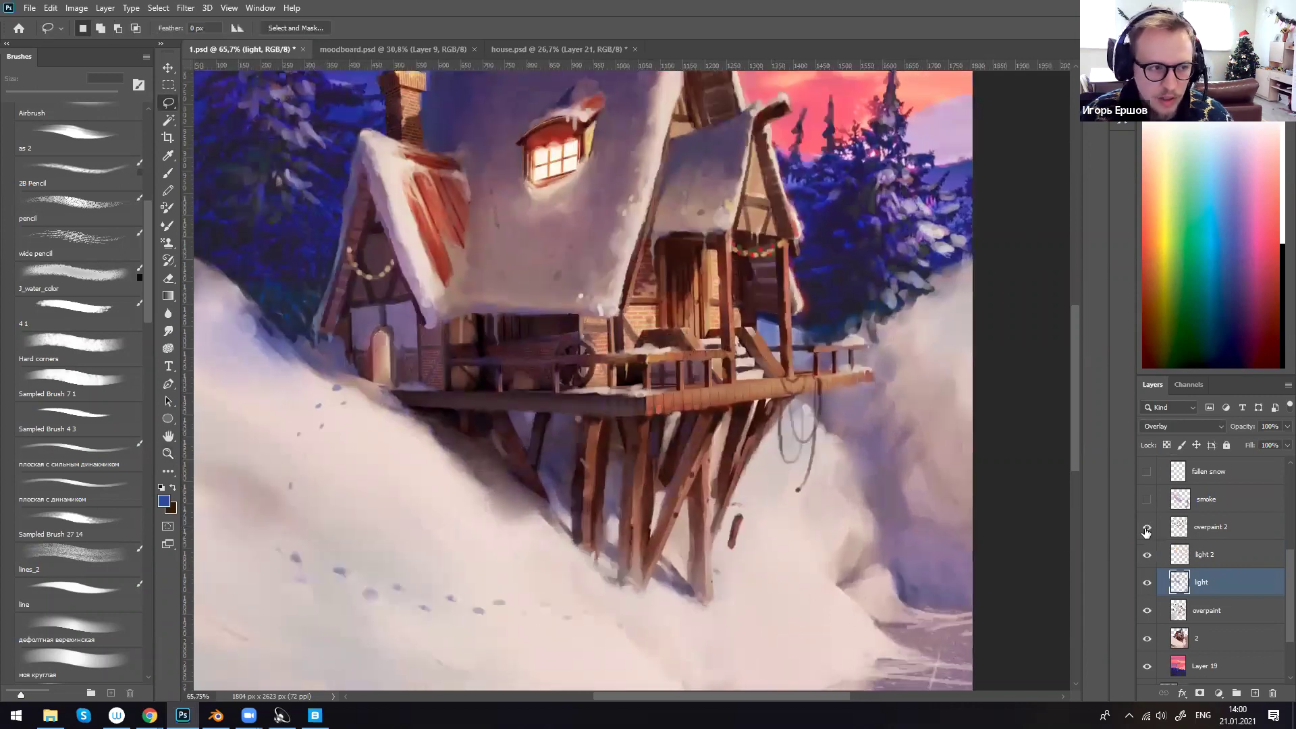
{"action": "left_click", "coordinate": [1146, 531]}
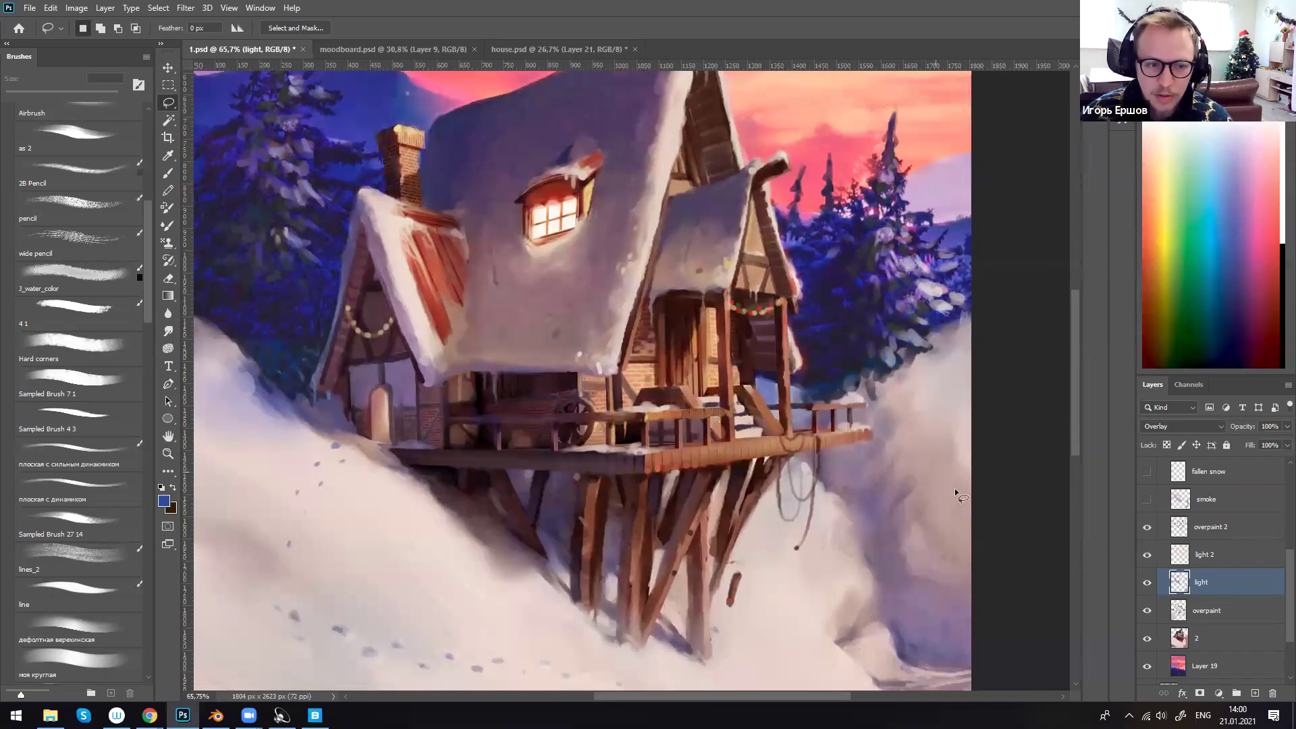
{"action": "mouse_move", "coordinate": [924, 515]}
{"action": "left_mouse_down", "text": "ctrl"}
{"action": "mouse_move", "coordinate": [906, 547]}
{"action": "mouse_move", "coordinate": [884, 551]}
{"action": "mouse_move", "coordinate": [897, 543]}
{"action": "left_mouse_up", "text": "ctrl"}
{"action": "mouse_move", "coordinate": [890, 486]}
{"action": "left_mouse_down"}
{"action": "mouse_move", "coordinate": [860, 427]}
{"action": "mouse_move", "coordinate": [879, 504]}
{"action": "left_mouse_up"}
{"action": "left_click_drag", "start_coordinate": [801, 437], "coordinate": [886, 478]}
{"action": "left_click_drag", "start_coordinate": [688, 383], "coordinate": [716, 384]}
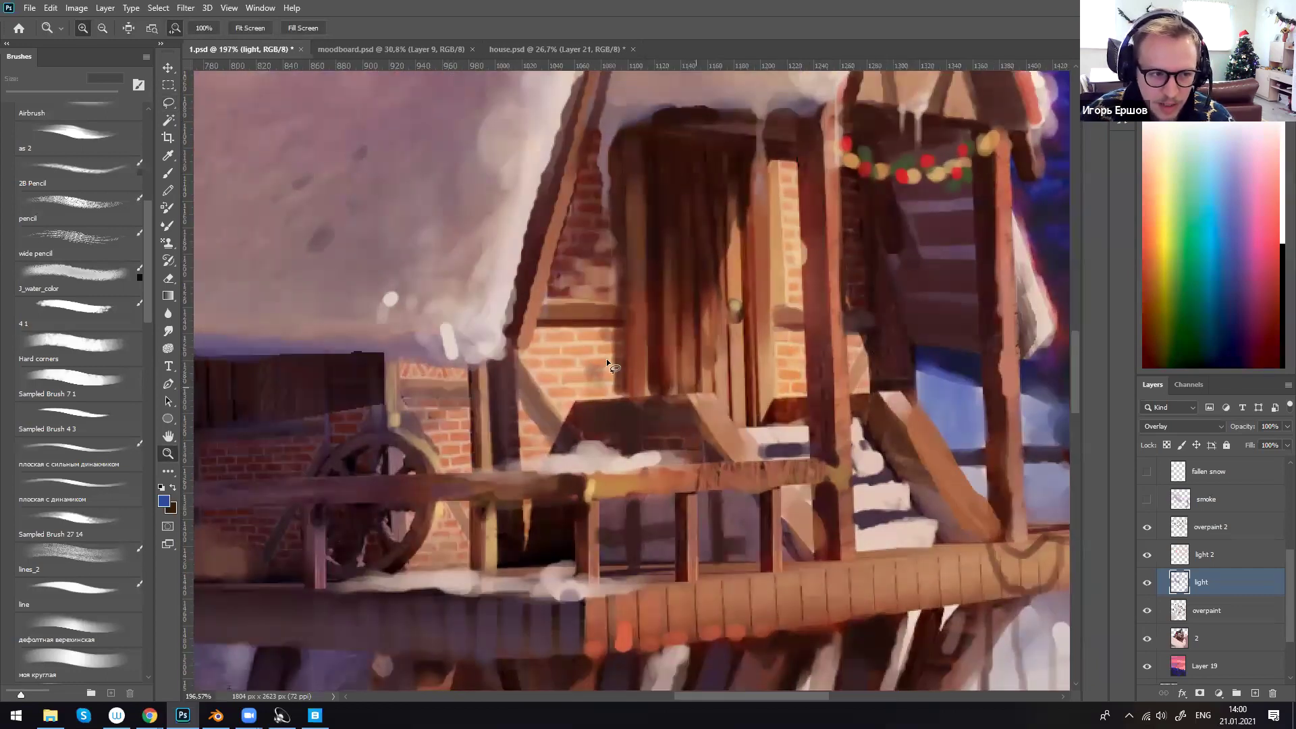
{"action": "key", "text": "l"}
{"action": "key", "text": "z"}
{"action": "mouse_move", "coordinate": [919, 541]}
{"action": "left_mouse_down"}
{"action": "mouse_move", "coordinate": [862, 470]}
{"action": "mouse_move", "coordinate": [841, 398]}
{"action": "left_mouse_up"}
{"action": "mouse_move", "coordinate": [840, 397]}
{"action": "left_mouse_down"}
{"action": "mouse_move", "coordinate": [782, 420]}
{"action": "mouse_move", "coordinate": [790, 357]}
{"action": "mouse_move", "coordinate": [814, 511]}
{"action": "mouse_move", "coordinate": [780, 451]}
{"action": "mouse_move", "coordinate": [795, 396]}
{"action": "mouse_move", "coordinate": [713, 431]}
{"action": "mouse_move", "coordinate": [713, 448]}
{"action": "mouse_move", "coordinate": [849, 569]}
{"action": "mouse_move", "coordinate": [761, 480]}
{"action": "left_mouse_up"}
{"action": "key", "text": "l"}
{"action": "key", "text": "z"}
{"action": "key", "text": "l"}
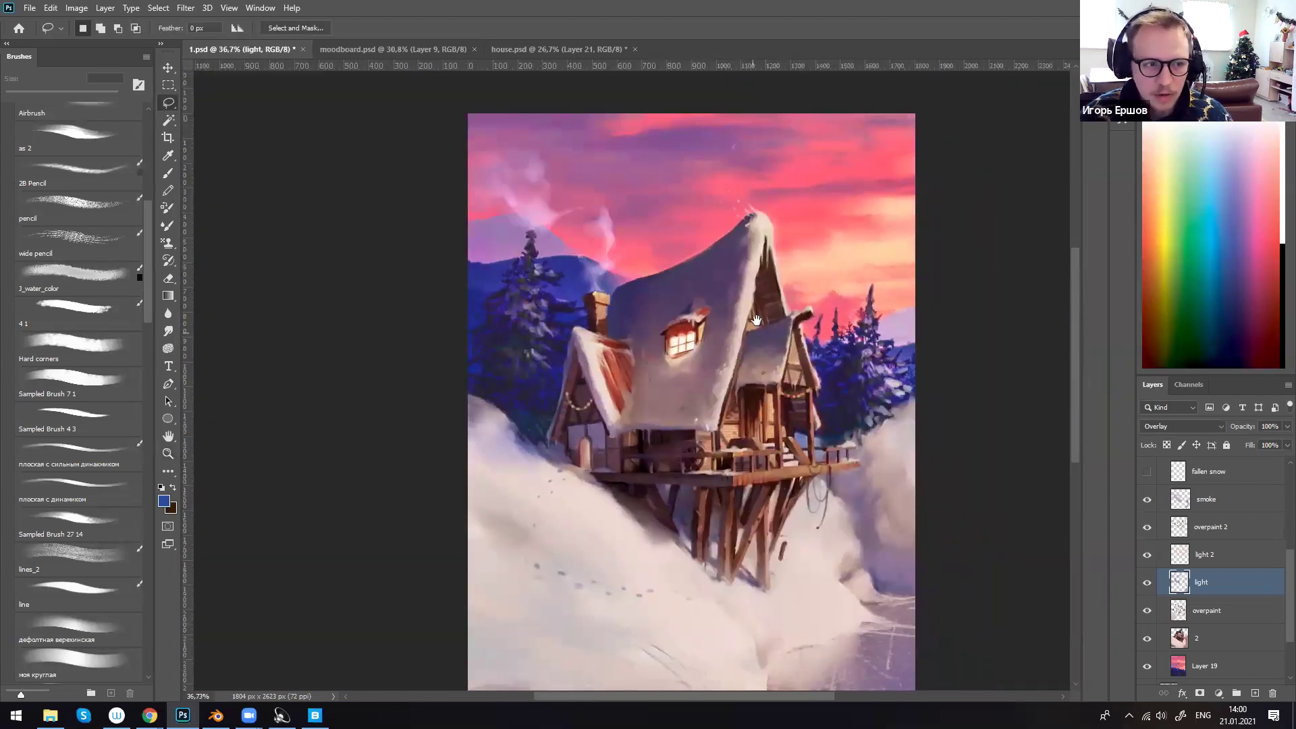
- Show the smoke and fallen snow layers, and preview the trees layer by switching it on and off
{"action": "left_click_drag", "start_coordinate": [705, 349], "coordinate": [707, 386]}
{"action": "mouse_move", "coordinate": [588, 332]}
{"action": "left_mouse_down"}
{"action": "mouse_move", "coordinate": [577, 233]}
{"action": "mouse_move", "coordinate": [491, 189]}
{"action": "left_mouse_up"}
{"action": "left_click_drag", "start_coordinate": [506, 181], "coordinate": [520, 180]}
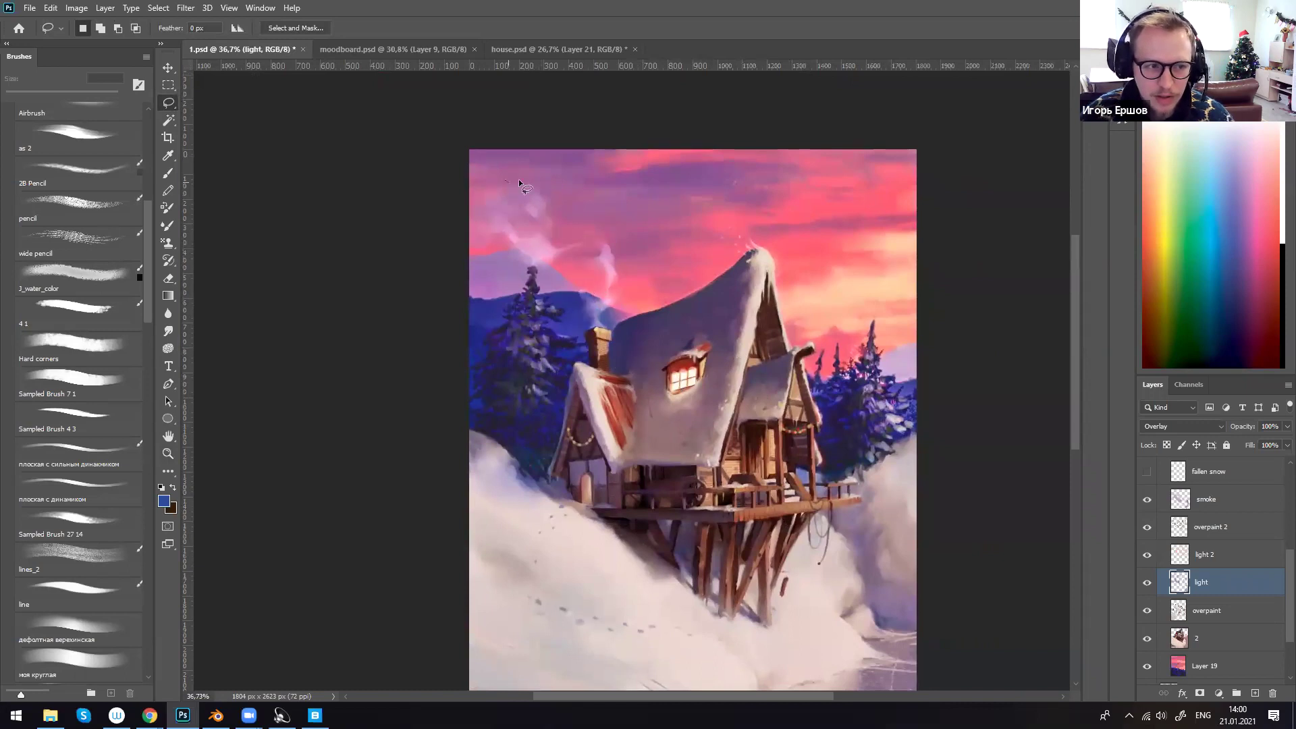
{"action": "scroll", "coordinate": [1228, 567], "scroll_direction": "up", "scroll_amount": 4}
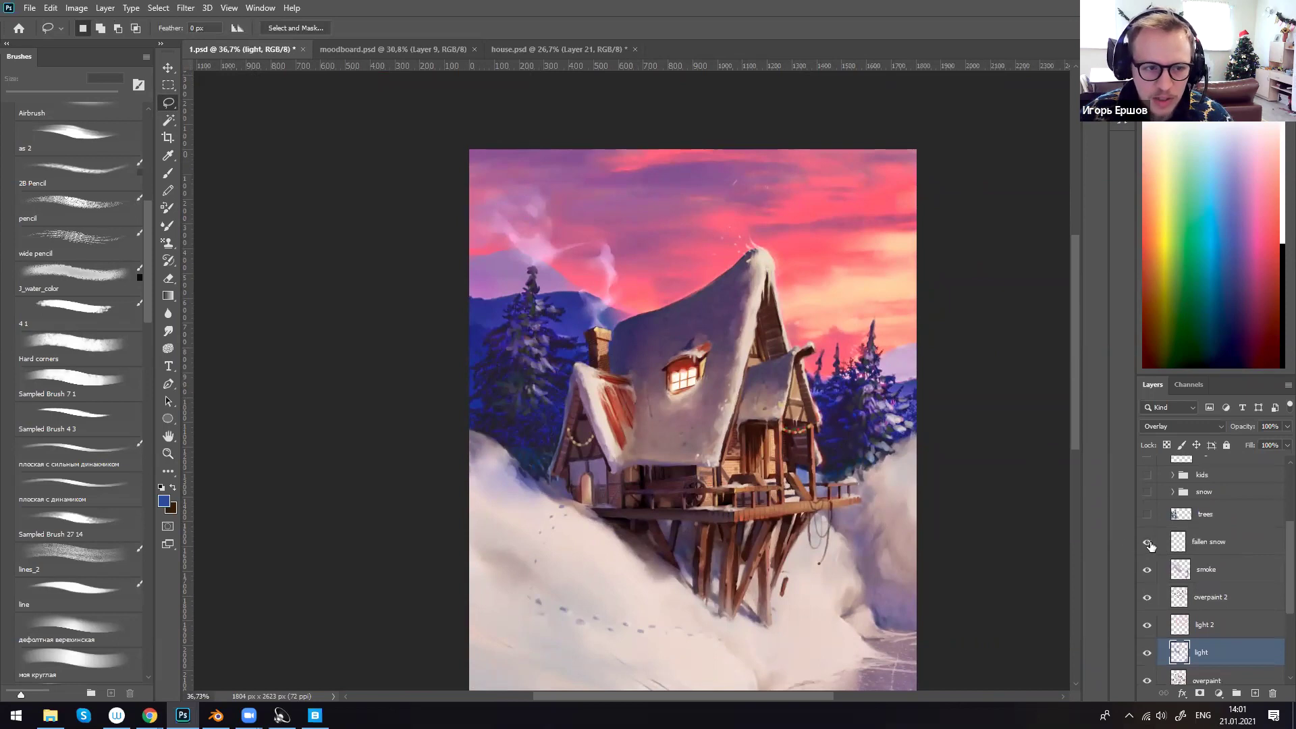
{"action": "left_click", "coordinate": [1148, 543]}
{"action": "scroll", "coordinate": [923, 270], "scroll_direction": "down", "scroll_amount": 4}
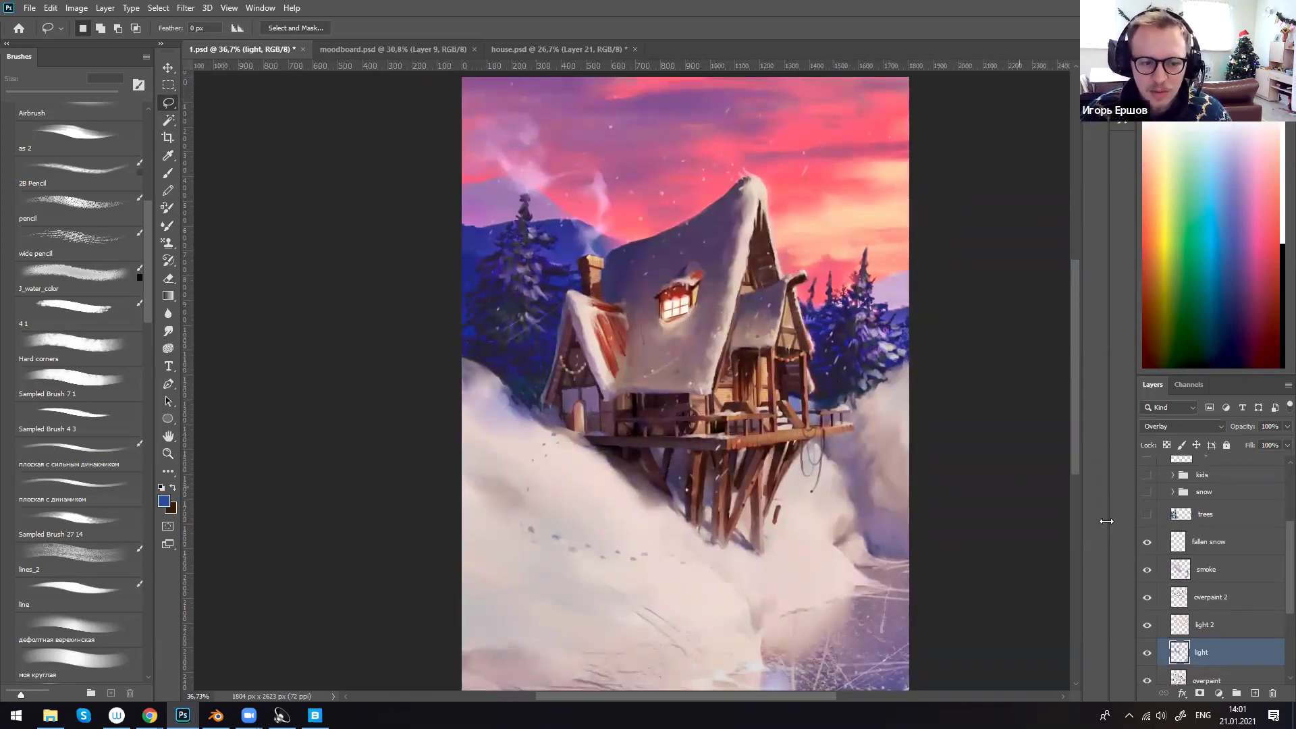
{"action": "left_click", "coordinate": [1147, 515]}
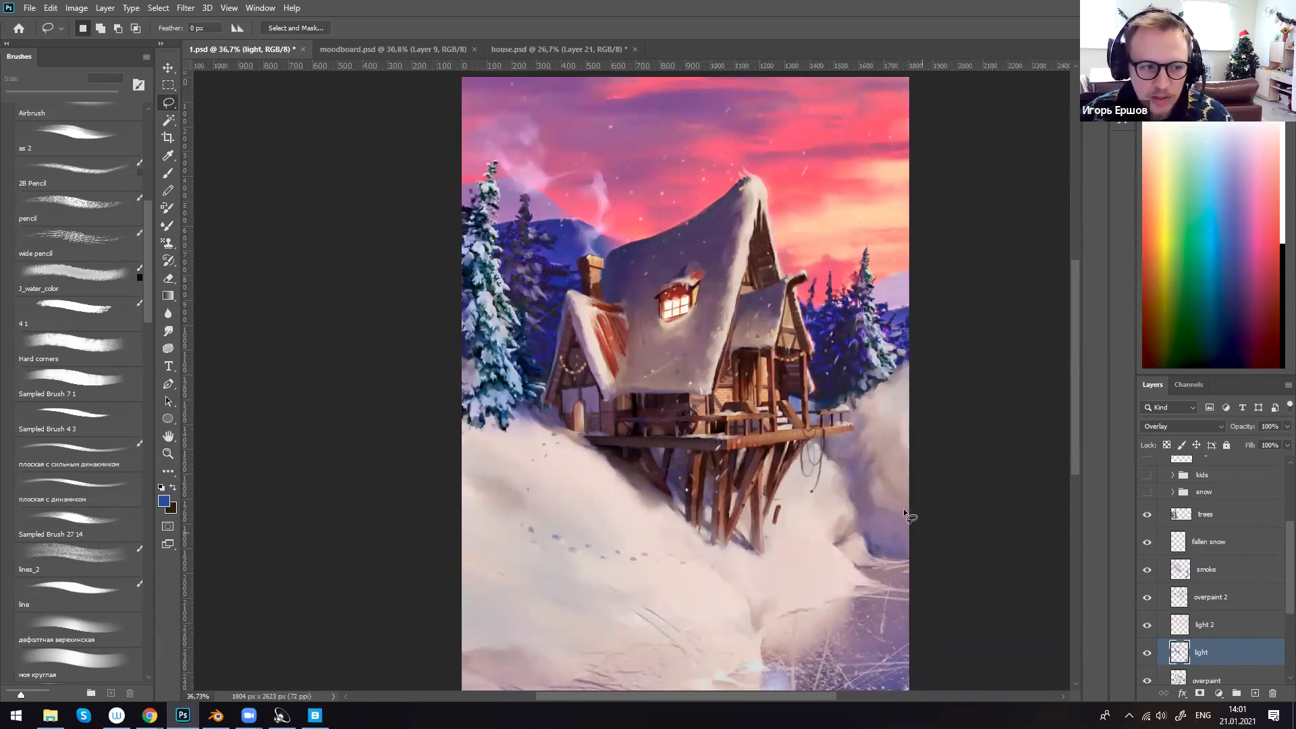
{"action": "left_click", "coordinate": [1148, 516]}
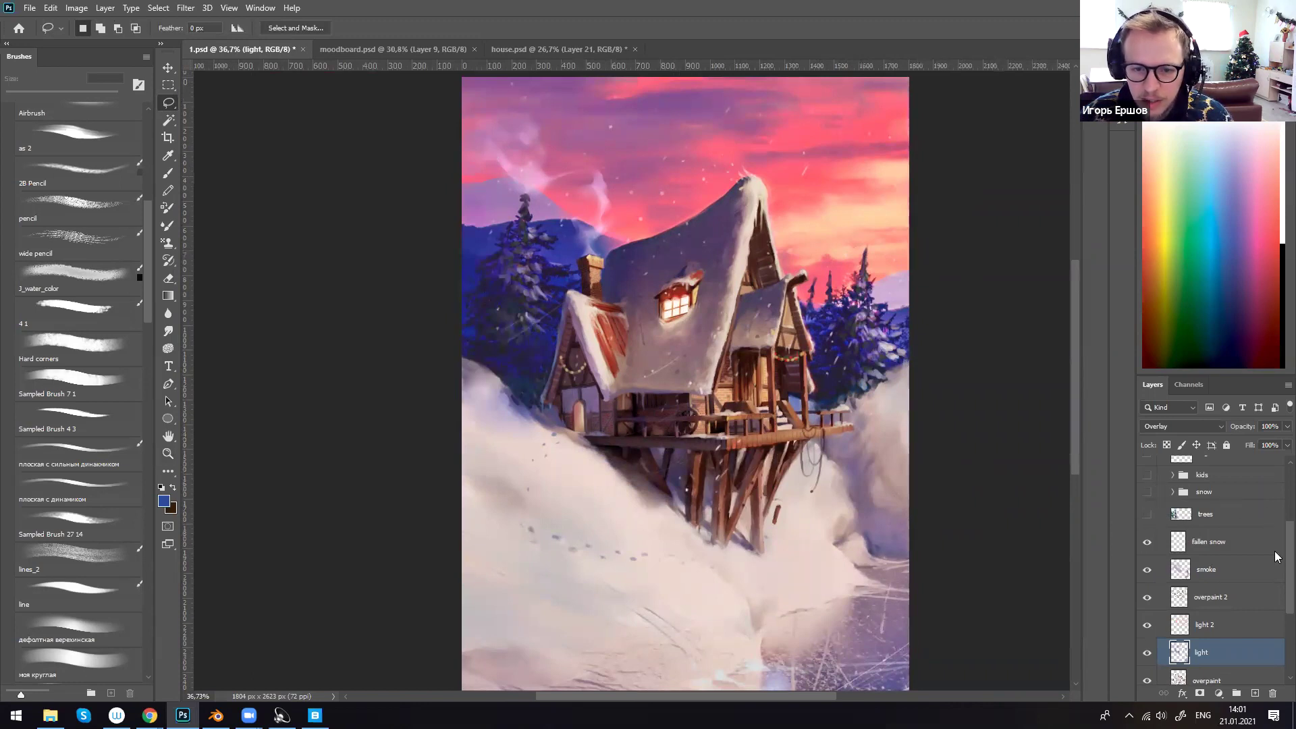
- Show the pics group with its snowy spruce photo, layer 162, and select that layer
{"action": "scroll", "coordinate": [1276, 527], "scroll_direction": "up", "scroll_amount": 3}
{"action": "scroll", "coordinate": [1181, 486], "scroll_direction": "up", "scroll_amount": 5}
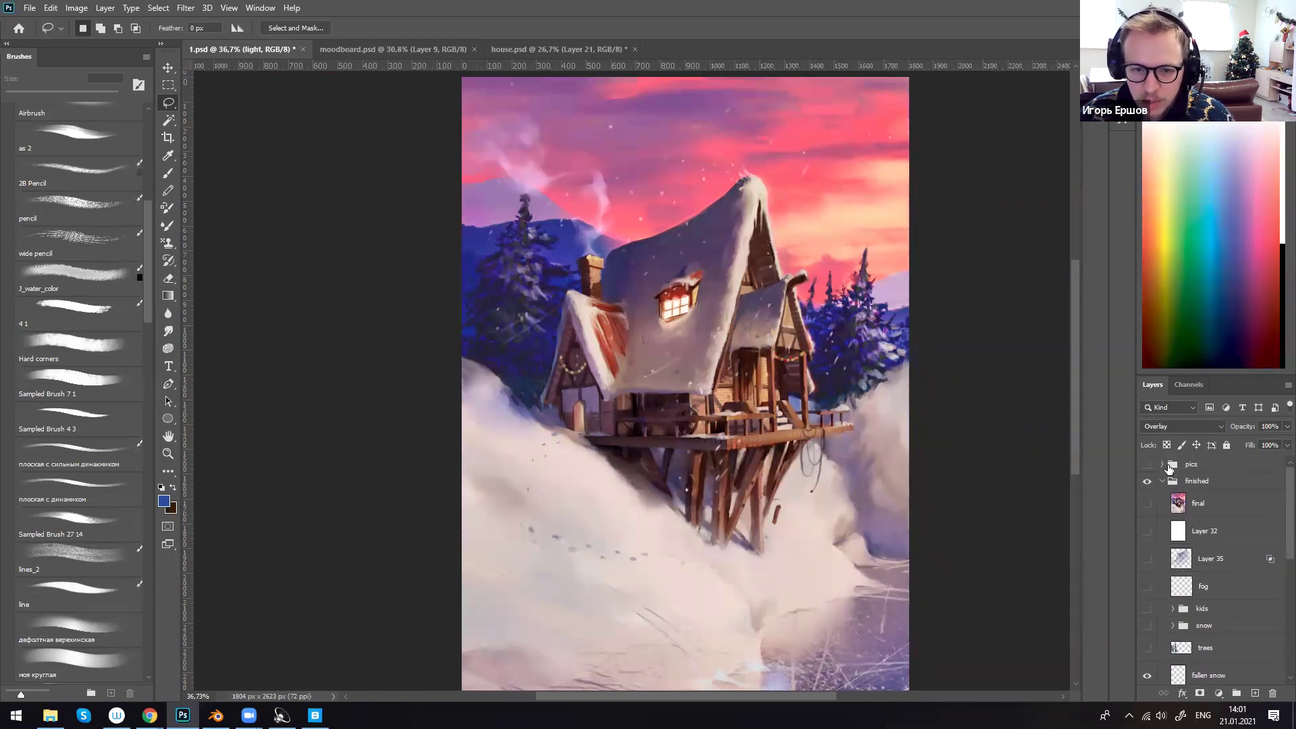
{"action": "left_click", "coordinate": [1148, 464]}
{"action": "left_click", "coordinate": [1148, 569]}
{"action": "left_click", "coordinate": [1148, 542]}
{"action": "left_click", "coordinate": [1209, 542]}
- Move the spruce photo beside the small gable at the painting's edge and scale and rotate it to cover the dark trees
{"action": "left_click_drag", "start_coordinate": [676, 457], "coordinate": [628, 486], "text": "ctrl"}
{"action": "key", "text": "b"}
{"action": "left_click", "coordinate": [647, 388]}
{"action": "left_click", "coordinate": [633, 276]}
{"action": "key", "text": "l"}
{"action": "key", "text": "ctrl+space"}
{"action": "left_click_drag", "start_coordinate": [636, 478], "coordinate": [513, 343], "text": "ctrl"}
{"action": "right_click", "coordinate": [539, 351]}
{"action": "left_click", "coordinate": [593, 469]}
{"action": "left_click_drag", "start_coordinate": [591, 404], "coordinate": [600, 453], "text": "ctrl"}
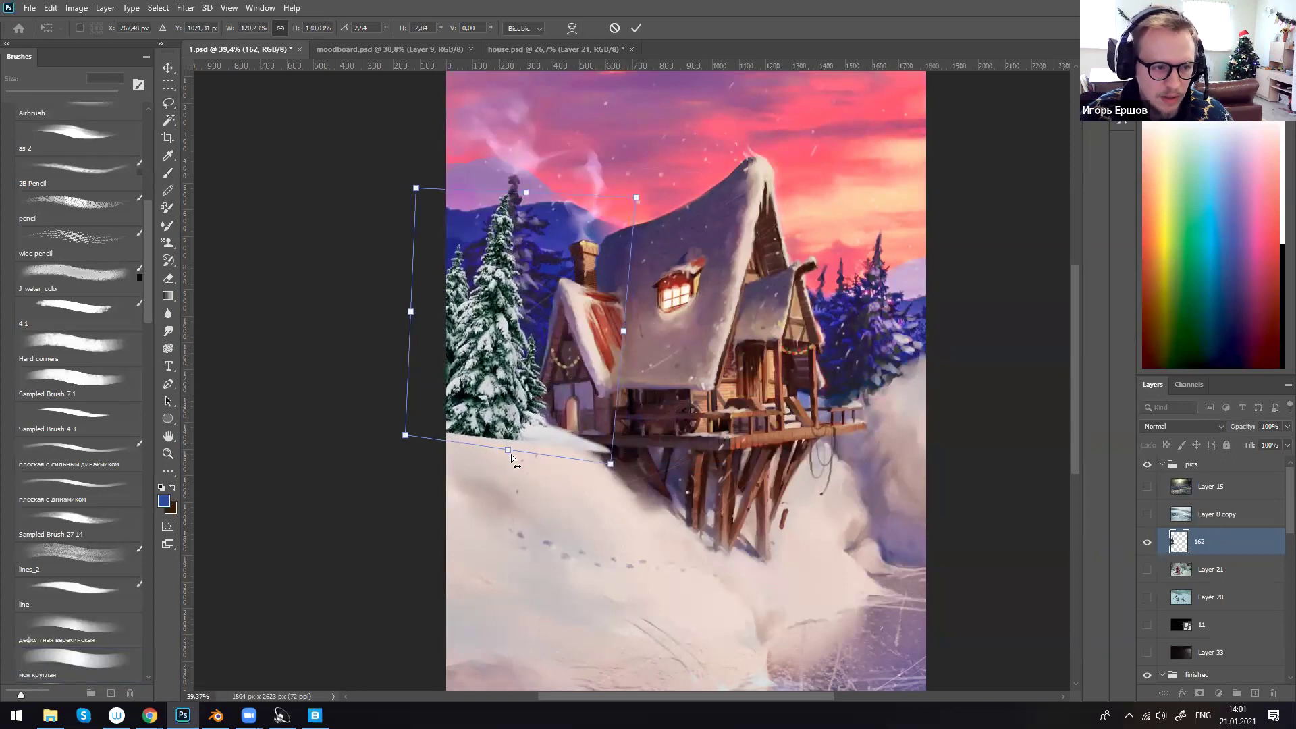
{"action": "left_click_drag", "start_coordinate": [511, 452], "coordinate": [511, 466]}
- Warp the spruce photo so the trees stand lower on the snowy slope, and apply the transformation
{"action": "right_click", "coordinate": [502, 372]}
{"action": "left_click", "coordinate": [549, 469]}
{"action": "left_click_drag", "start_coordinate": [516, 377], "coordinate": [519, 395]}
{"action": "left_click_drag", "start_coordinate": [511, 349], "coordinate": [490, 443]}
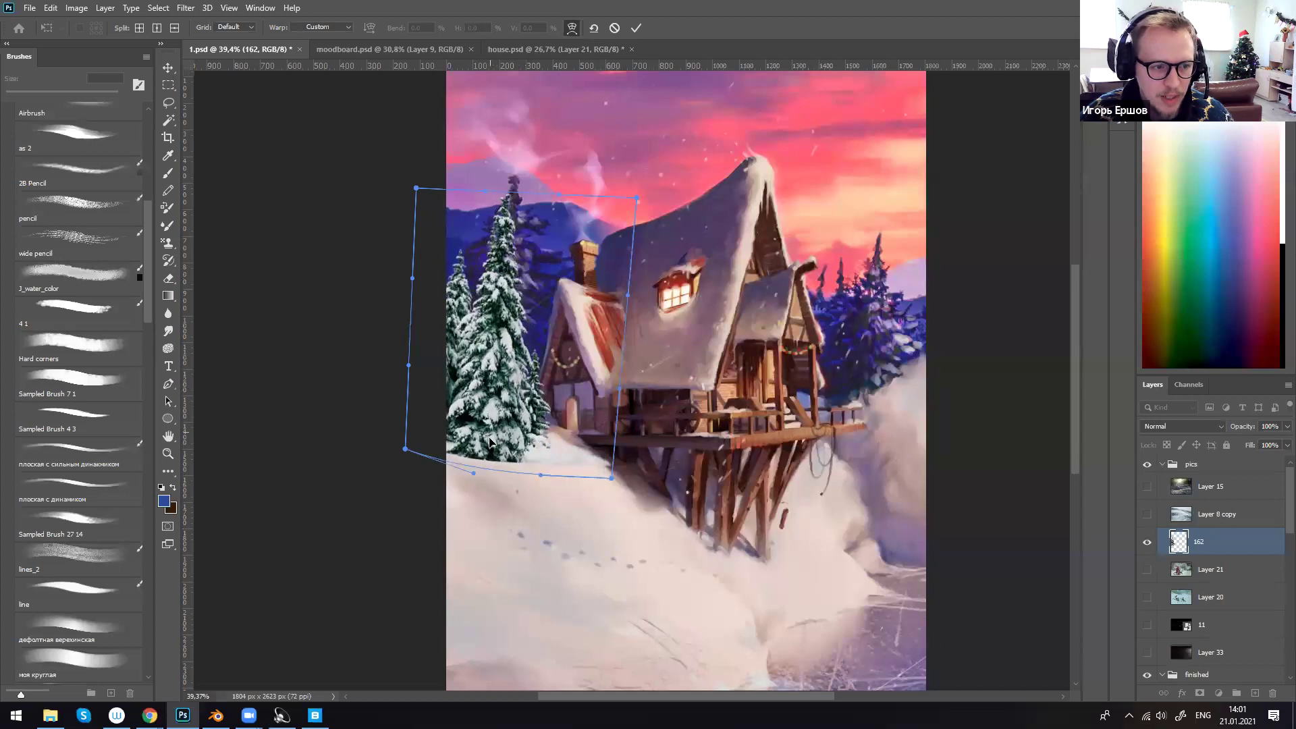
{"action": "left_click_drag", "start_coordinate": [523, 390], "coordinate": [517, 428]}
{"action": "key", "text": "Return"}
{"action": "right_click", "coordinate": [530, 357]}
{"action": "key", "text": "Escape"}
- Erase the hard lower edge of the spruce photo with a 20 px eraser
{"action": "key", "text": "e"}
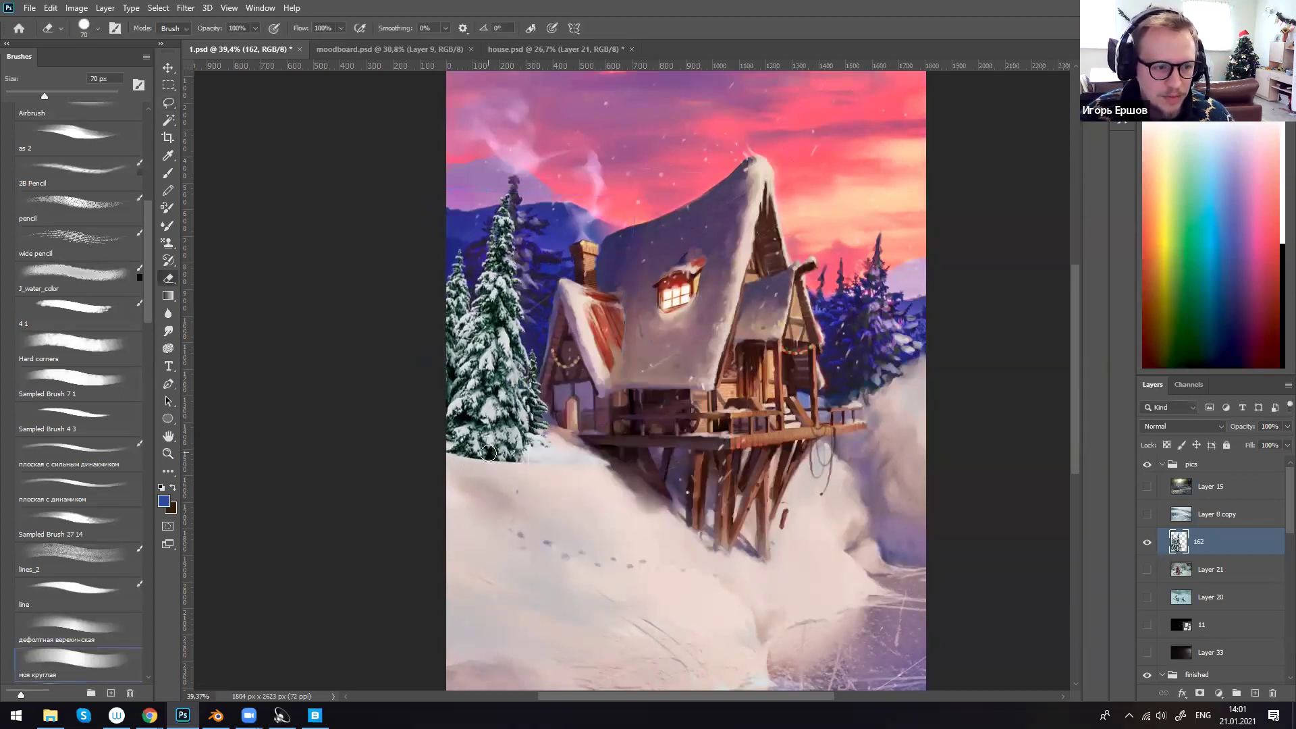
{"action": "key", "text": "bracketleft"}
{"action": "key", "text": "bracketleft"}
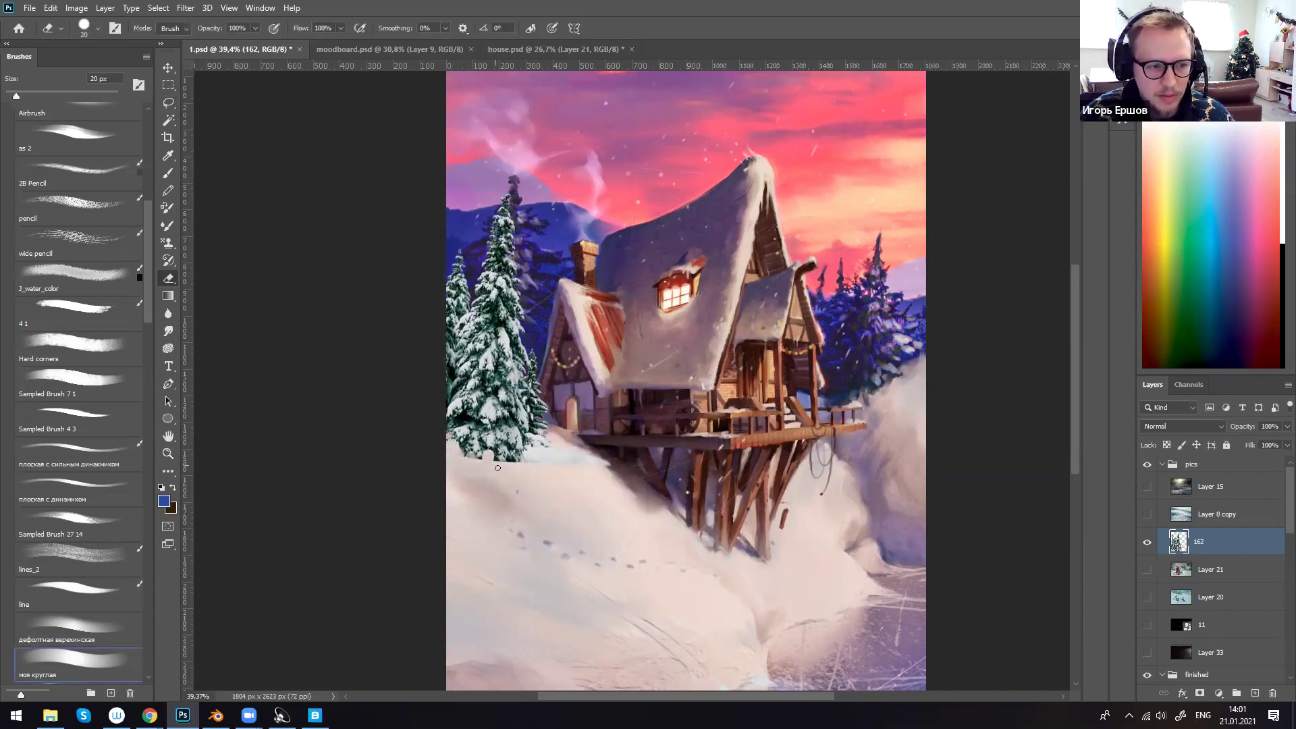
- Paint along the spruces' base with sampled dark tree and light snow colours to blend them into the slope
{"action": "key", "text": "b"}
{"action": "left_click", "coordinate": [462, 452], "text": "alt"}
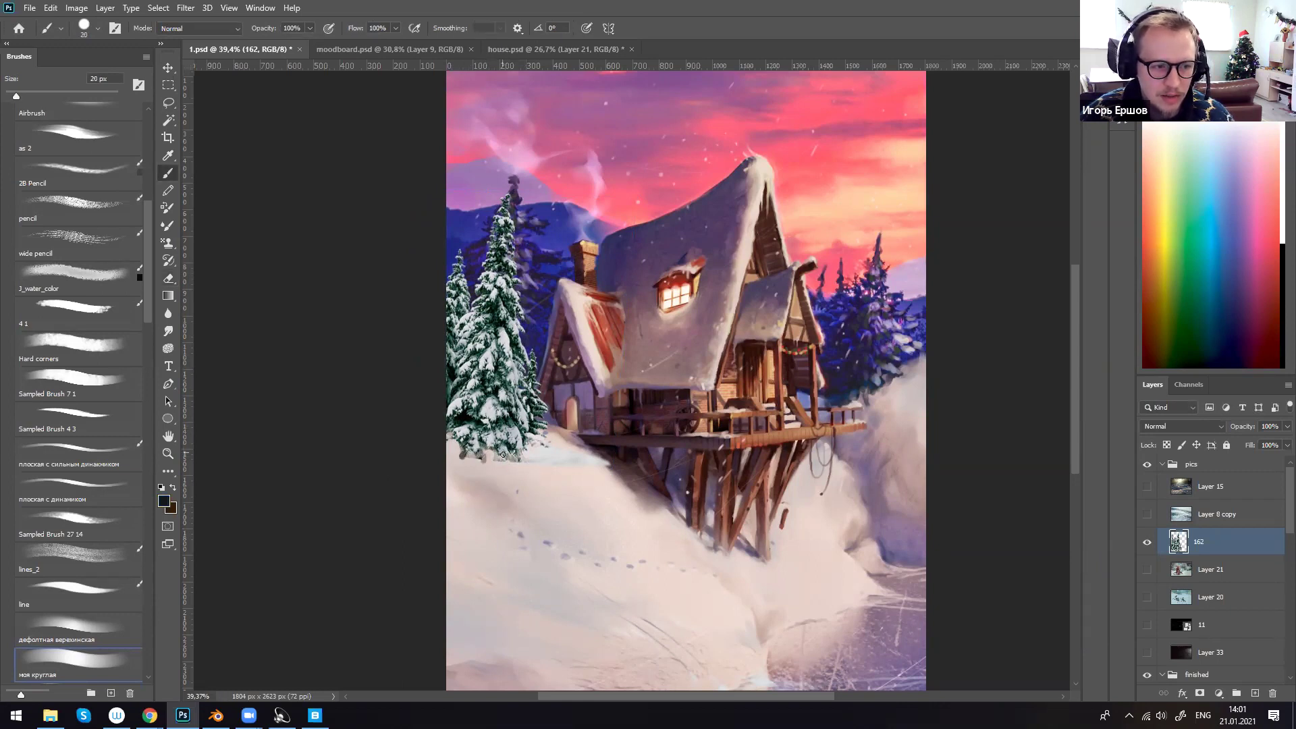
{"action": "left_click_drag", "start_coordinate": [618, 425], "coordinate": [609, 465]}
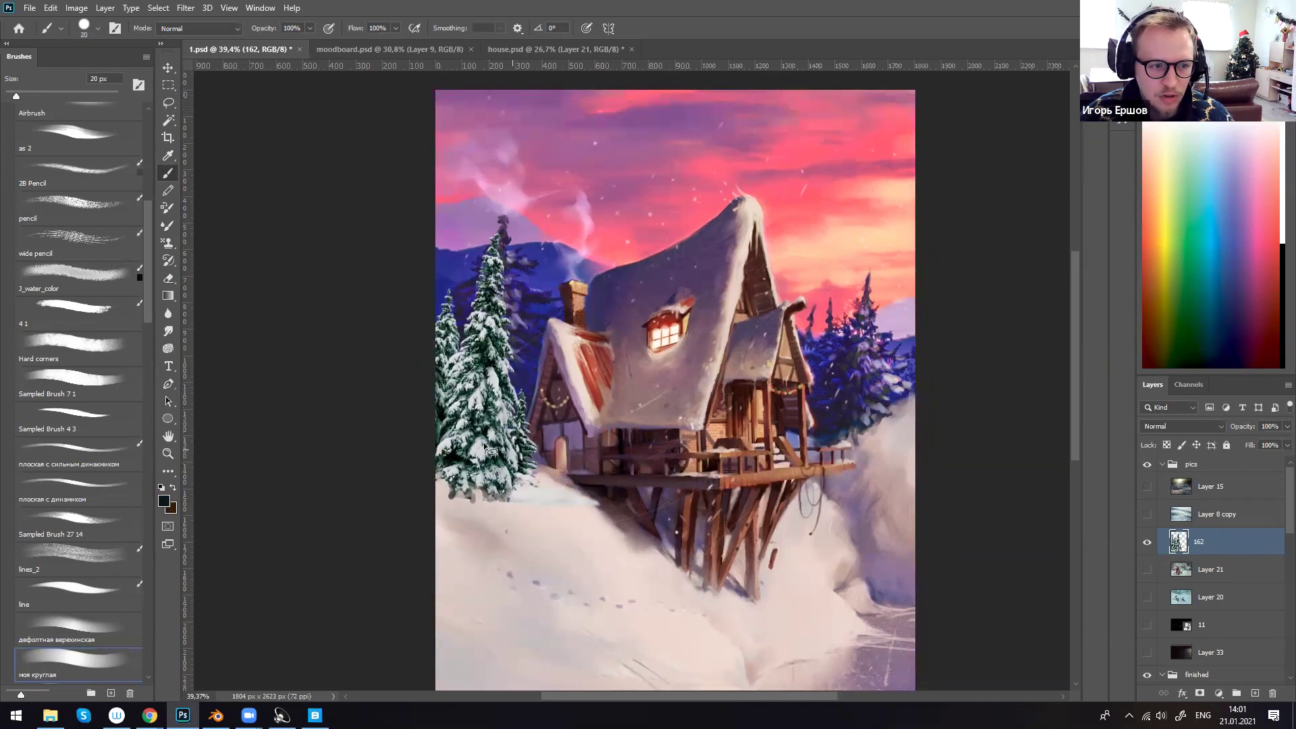
{"action": "key", "text": "l"}
{"action": "left_click_drag", "start_coordinate": [532, 429], "coordinate": [560, 429], "text": "ctrl"}
{"action": "key", "text": "b"}
{"action": "left_click", "coordinate": [445, 454], "text": "alt"}
{"action": "left_click", "coordinate": [446, 474], "text": "alt"}
{"action": "key", "text": "bracketleft"}
{"action": "left_click_drag", "start_coordinate": [492, 509], "coordinate": [505, 515]}
{"action": "key", "text": "l"}
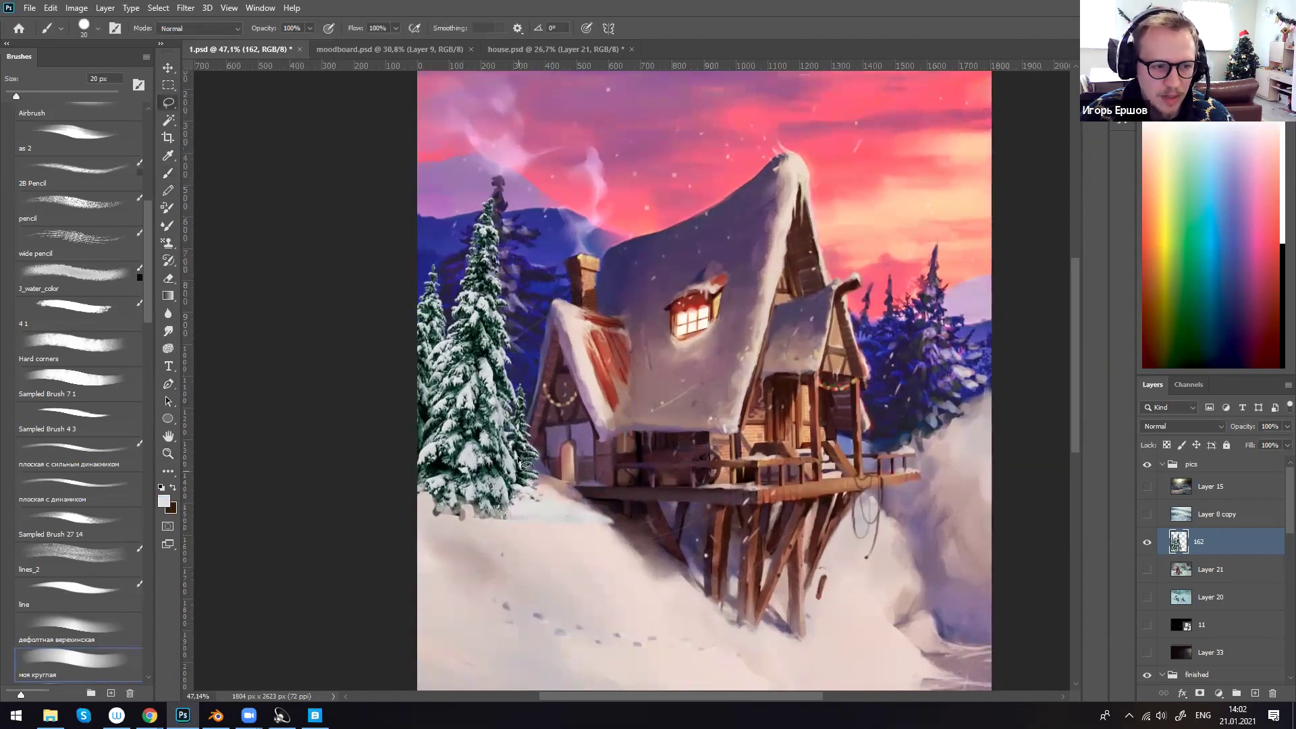
{"action": "left_click_drag", "start_coordinate": [720, 500], "coordinate": [677, 499], "text": "ctrl"}
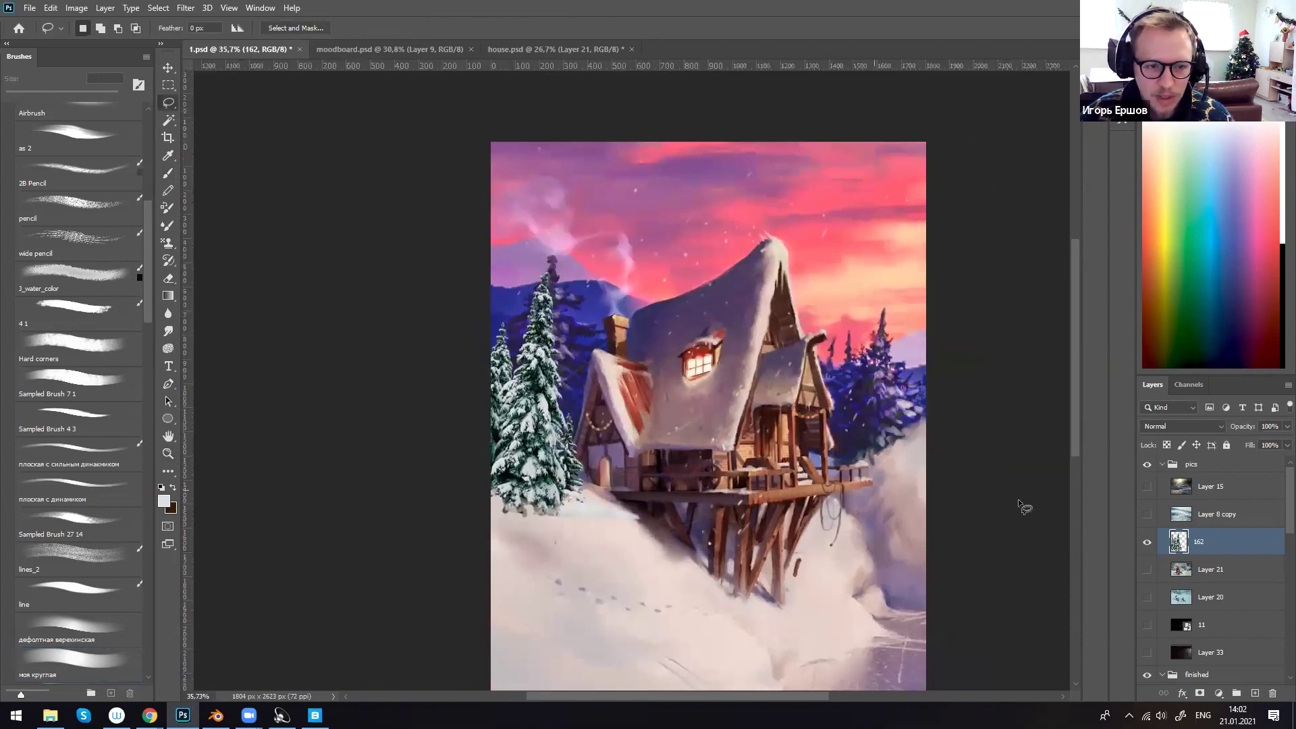
- Hide the spruce photo layer 162 and show the painted trees layer instead
{"action": "left_click", "coordinate": [1147, 540]}
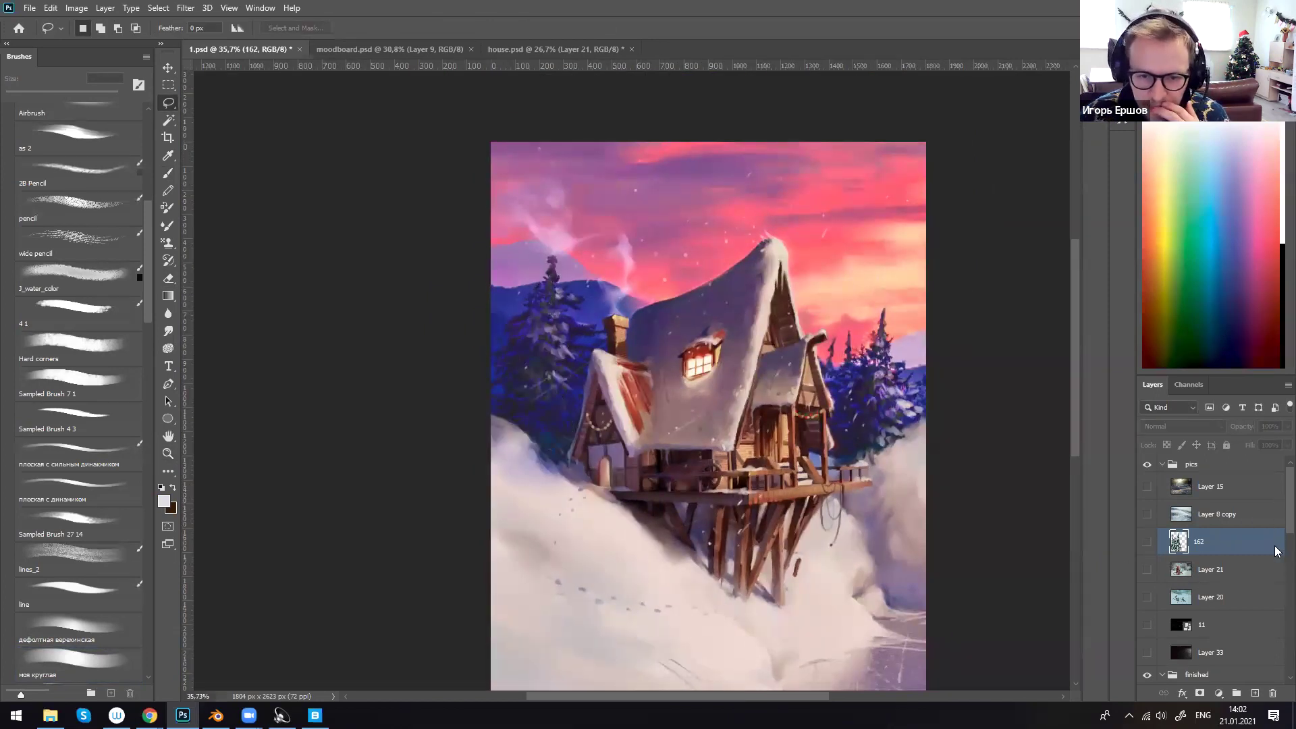
{"action": "scroll", "coordinate": [1262, 567], "scroll_direction": "down", "scroll_amount": 5}
{"action": "left_click", "coordinate": [1148, 588]}
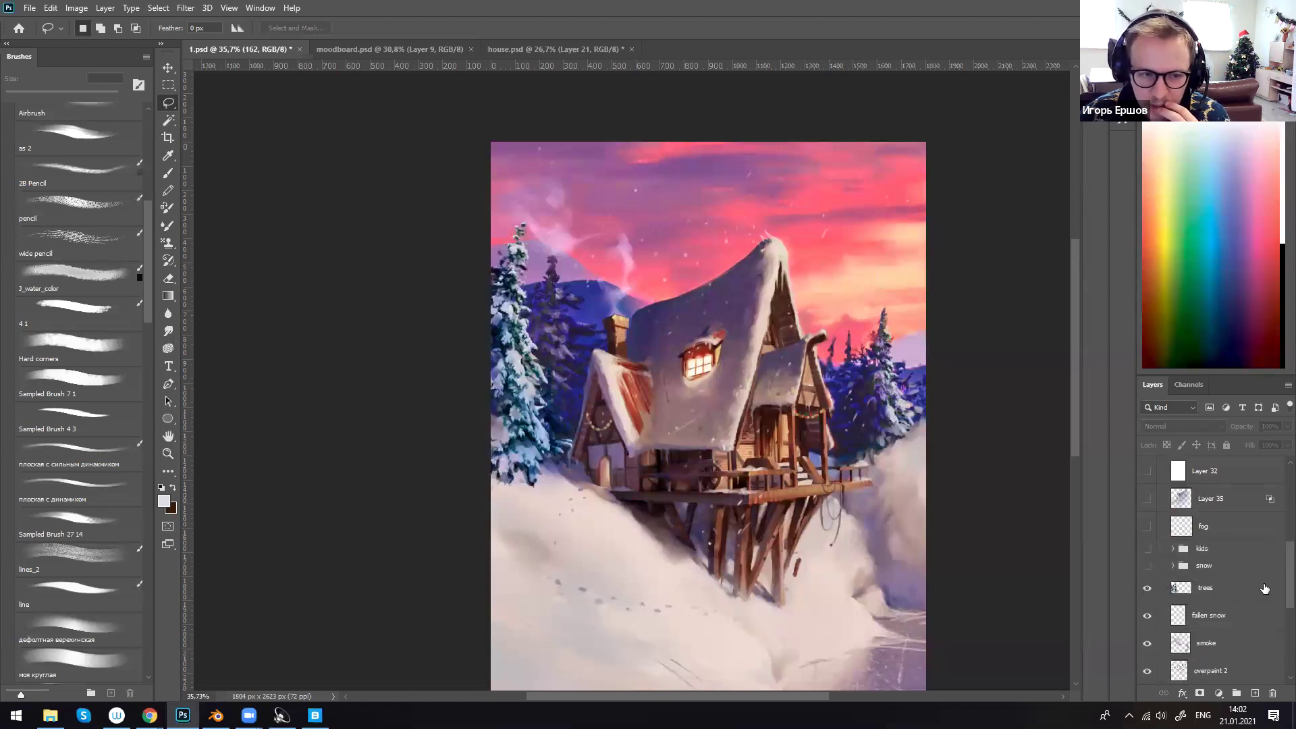
- Show the sparkling snow photo on Layer 15 and move it up above the house
{"action": "scroll", "coordinate": [1270, 581], "scroll_direction": "up", "scroll_amount": 3}
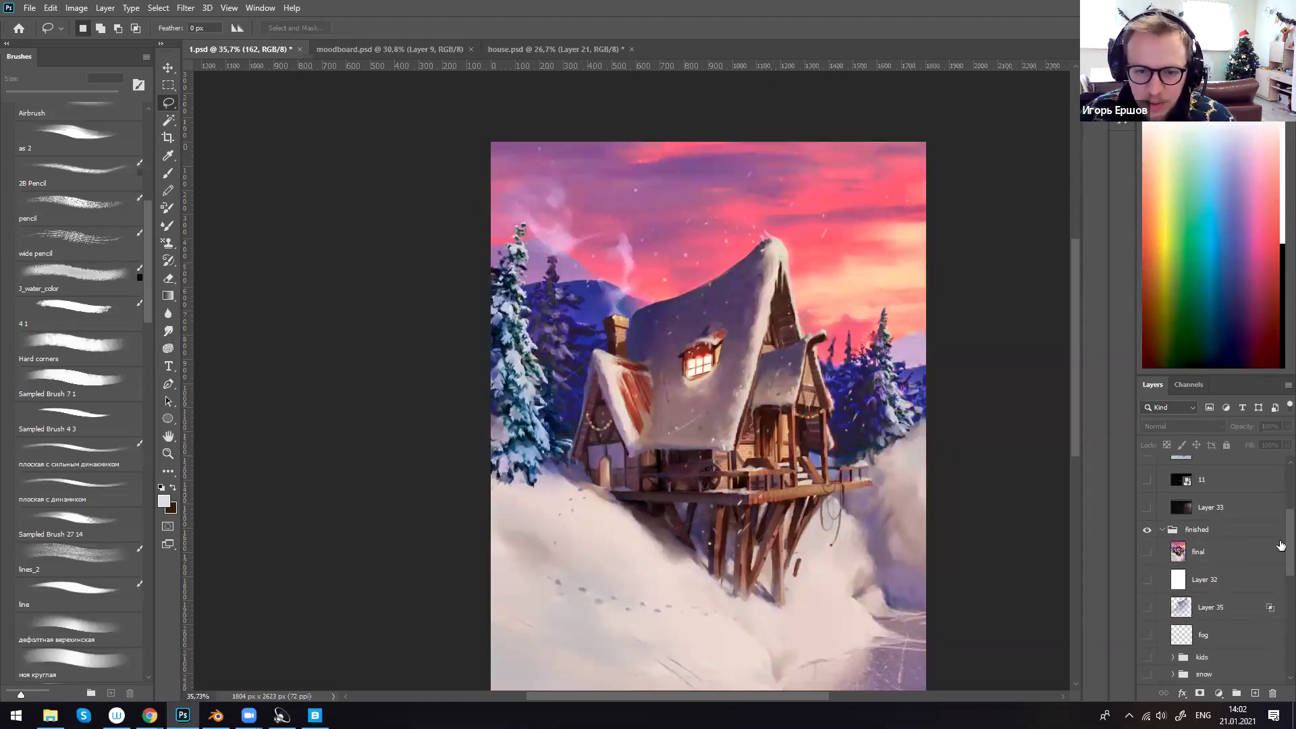
{"action": "scroll", "coordinate": [1278, 533], "scroll_direction": "up", "scroll_amount": 2}
{"action": "scroll", "coordinate": [1278, 495], "scroll_direction": "up", "scroll_amount": 1}
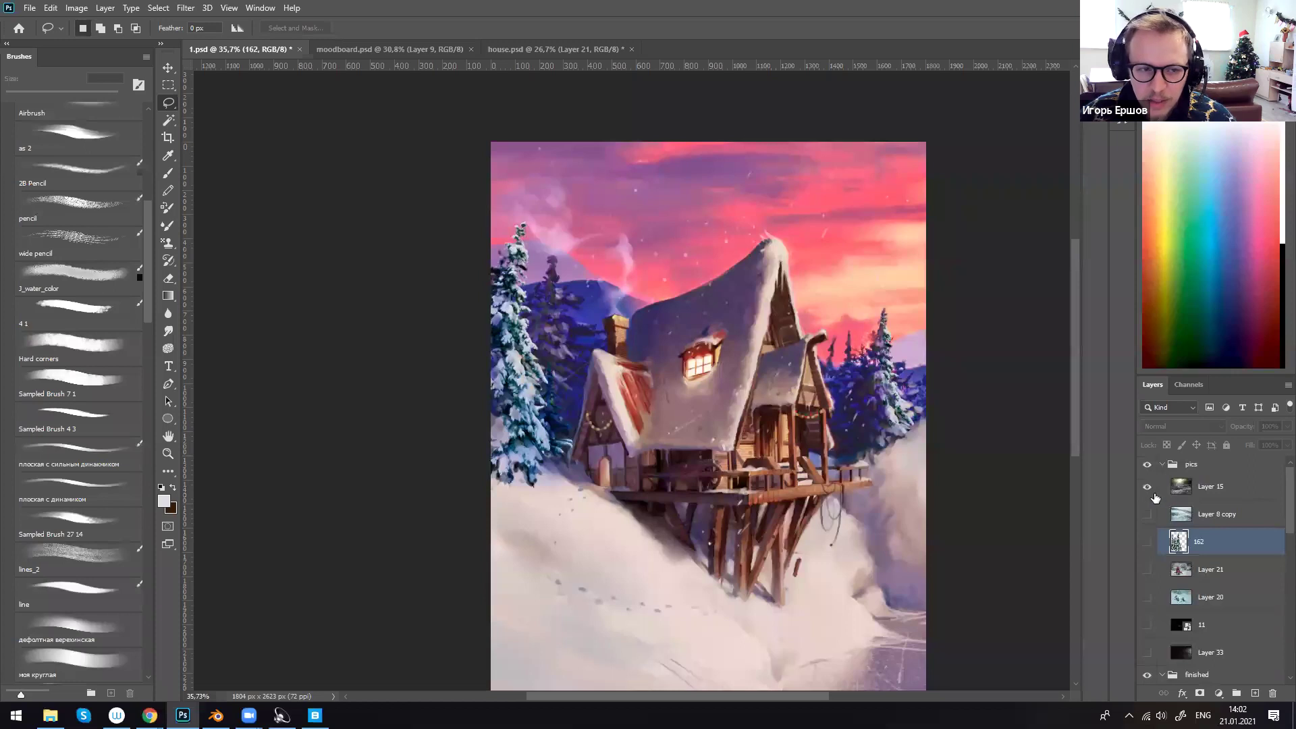
{"action": "mouse_move", "coordinate": [745, 464]}
{"action": "left_mouse_down", "text": "ctrl"}
{"action": "mouse_move", "coordinate": [798, 562]}
{"action": "mouse_move", "coordinate": [779, 640]}
{"action": "left_mouse_up", "text": "ctrl"}
{"action": "mouse_move", "coordinate": [797, 599]}
{"action": "left_mouse_down", "text": "ctrl"}
{"action": "mouse_move", "coordinate": [778, 557]}
{"action": "mouse_move", "coordinate": [767, 636]}
{"action": "left_mouse_up", "text": "ctrl"}
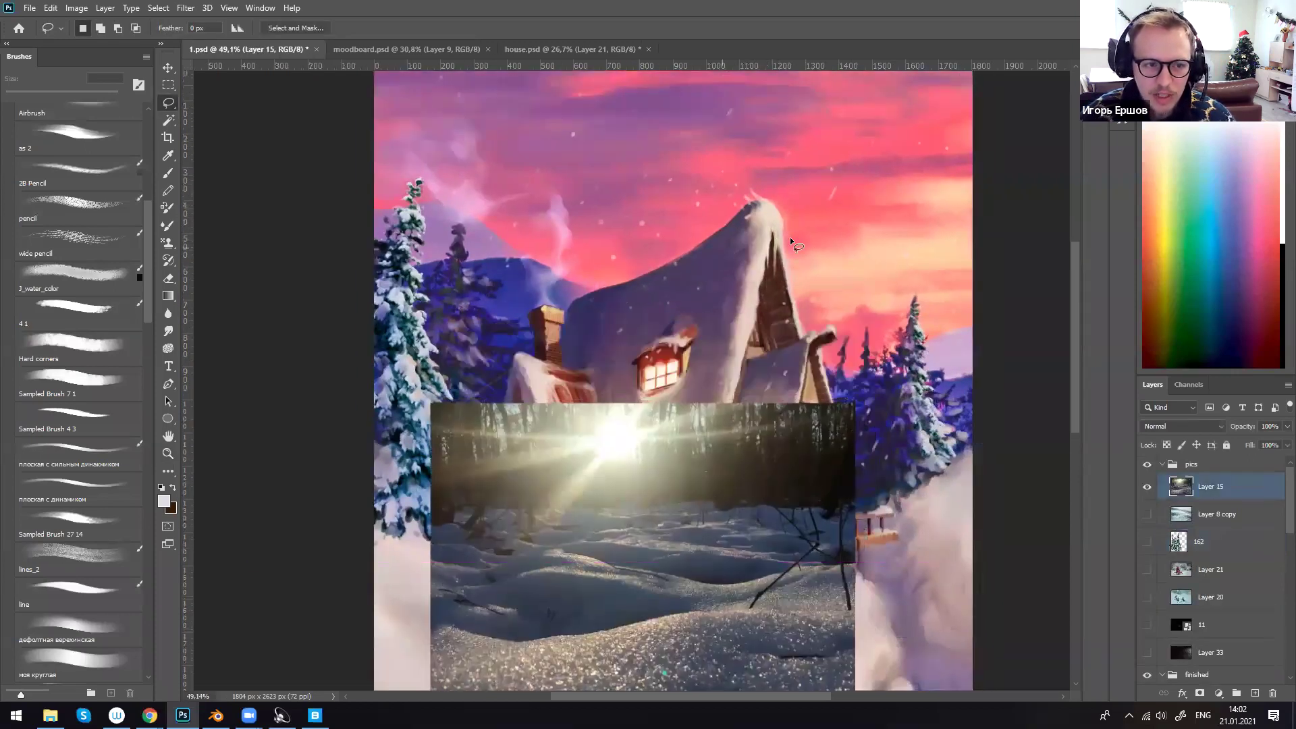
{"action": "mouse_move", "coordinate": [756, 521]}
{"action": "left_mouse_down"}
{"action": "mouse_move", "coordinate": [725, 614]}
{"action": "mouse_move", "coordinate": [712, 447]}
{"action": "mouse_move", "coordinate": [724, 336]}
{"action": "left_mouse_up"}
{"action": "left_click_drag", "start_coordinate": [734, 382], "coordinate": [758, 410], "text": "ctrl"}
{"action": "left_click_drag", "start_coordinate": [740, 355], "coordinate": [777, 471], "text": "ctrl"}
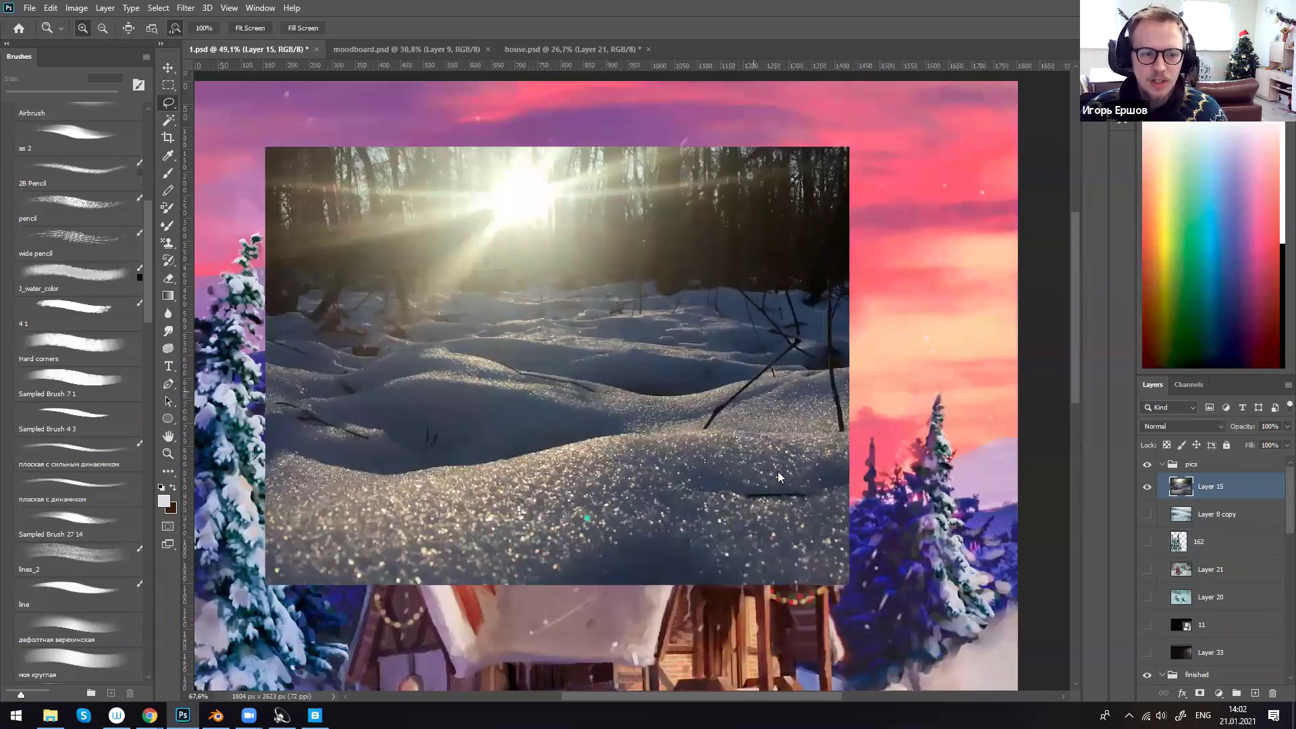
- Scale the sparkling snow photo down and rotate it counterclockwise to follow the main roof's slope
{"action": "right_click", "coordinate": [733, 369]}
{"action": "left_click", "coordinate": [778, 489]}
{"action": "mouse_move", "coordinate": [851, 371]}
{"action": "left_mouse_down"}
{"action": "mouse_move", "coordinate": [720, 335]}
{"action": "mouse_move", "coordinate": [790, 292]}
{"action": "left_mouse_up"}
{"action": "left_click_drag", "start_coordinate": [635, 397], "coordinate": [748, 321]}
{"action": "key", "text": "Return"}
{"action": "left_click", "coordinate": [787, 295], "text": "alt"}
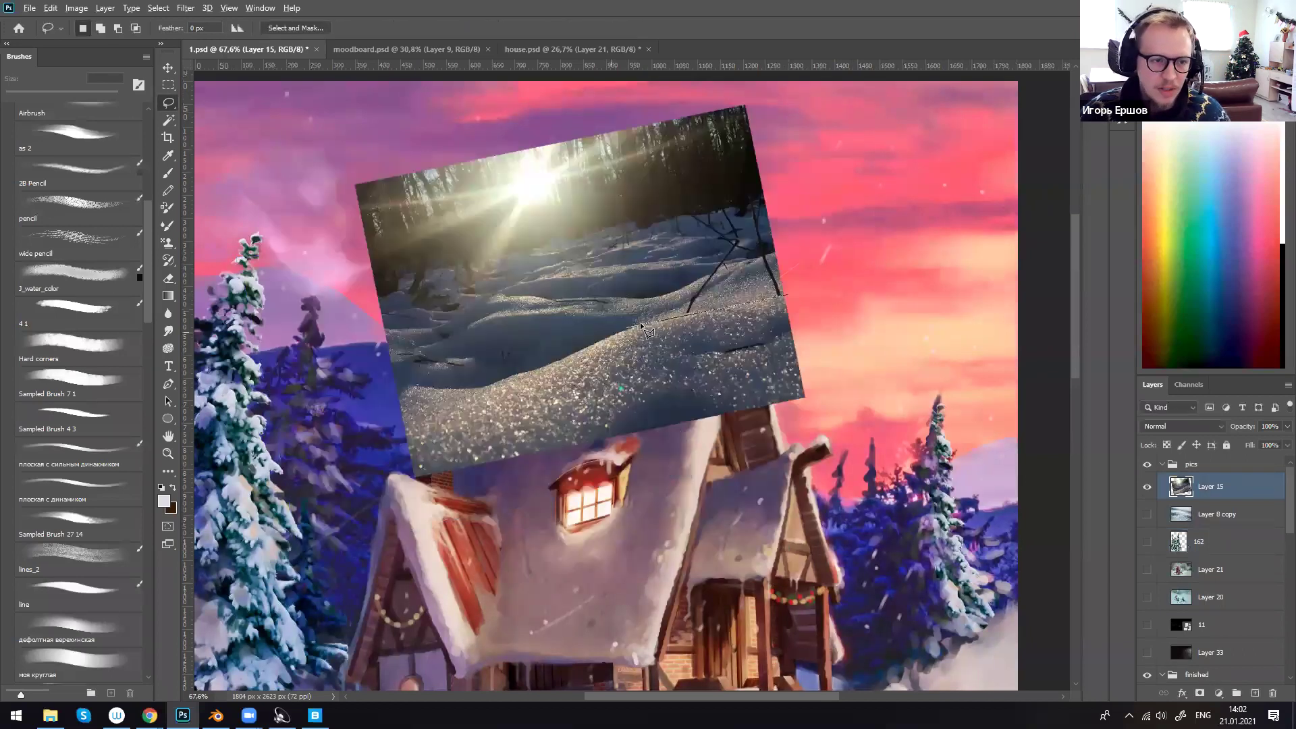
- Cut the photo's sparkling snow area out onto its own layer and delete the leftover Layer 15 photo
{"action": "mouse_move", "coordinate": [520, 373]}
{"action": "left_mouse_down"}
{"action": "mouse_move", "coordinate": [486, 385]}
{"action": "mouse_move", "coordinate": [487, 452]}
{"action": "mouse_move", "coordinate": [866, 388]}
{"action": "left_mouse_up"}
{"action": "key", "text": "Delete"}
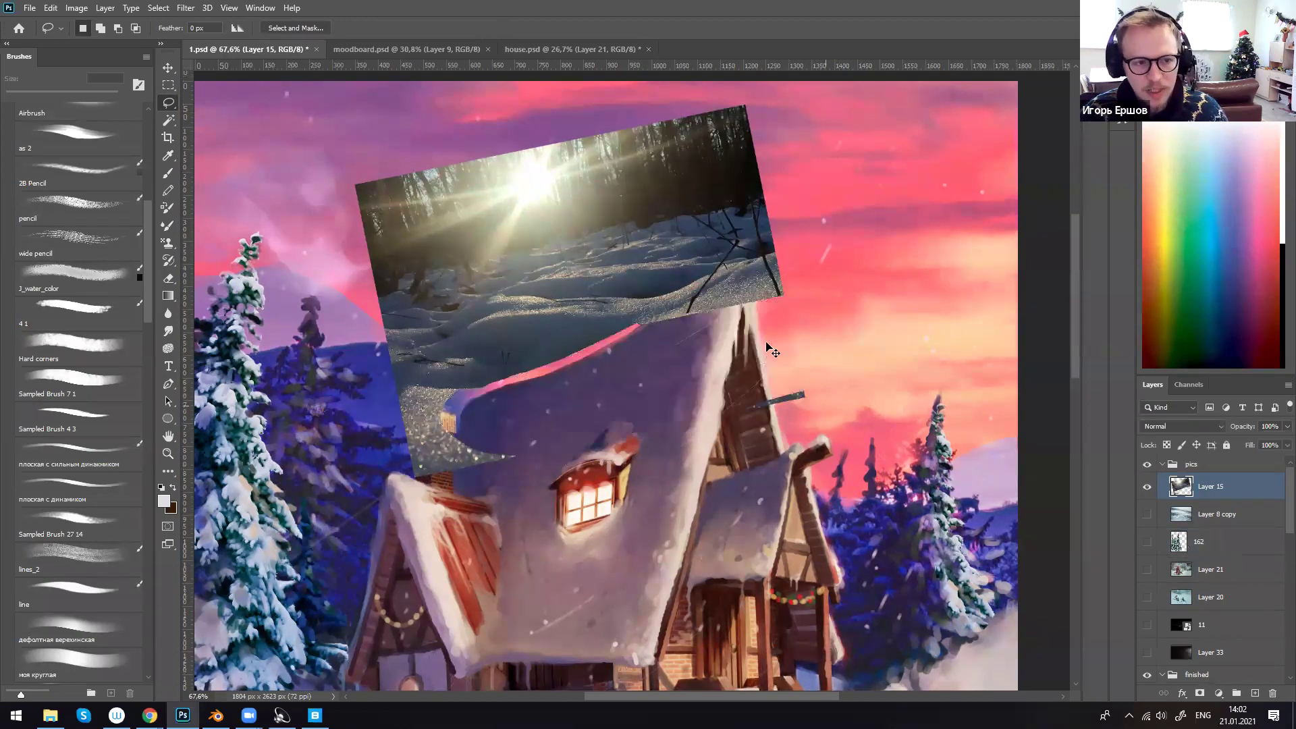
{"action": "key", "text": "ctrl+v"}
{"action": "left_click", "coordinate": [1243, 514]}
{"action": "key", "text": "Delete"}
{"action": "left_click", "coordinate": [1242, 488]}
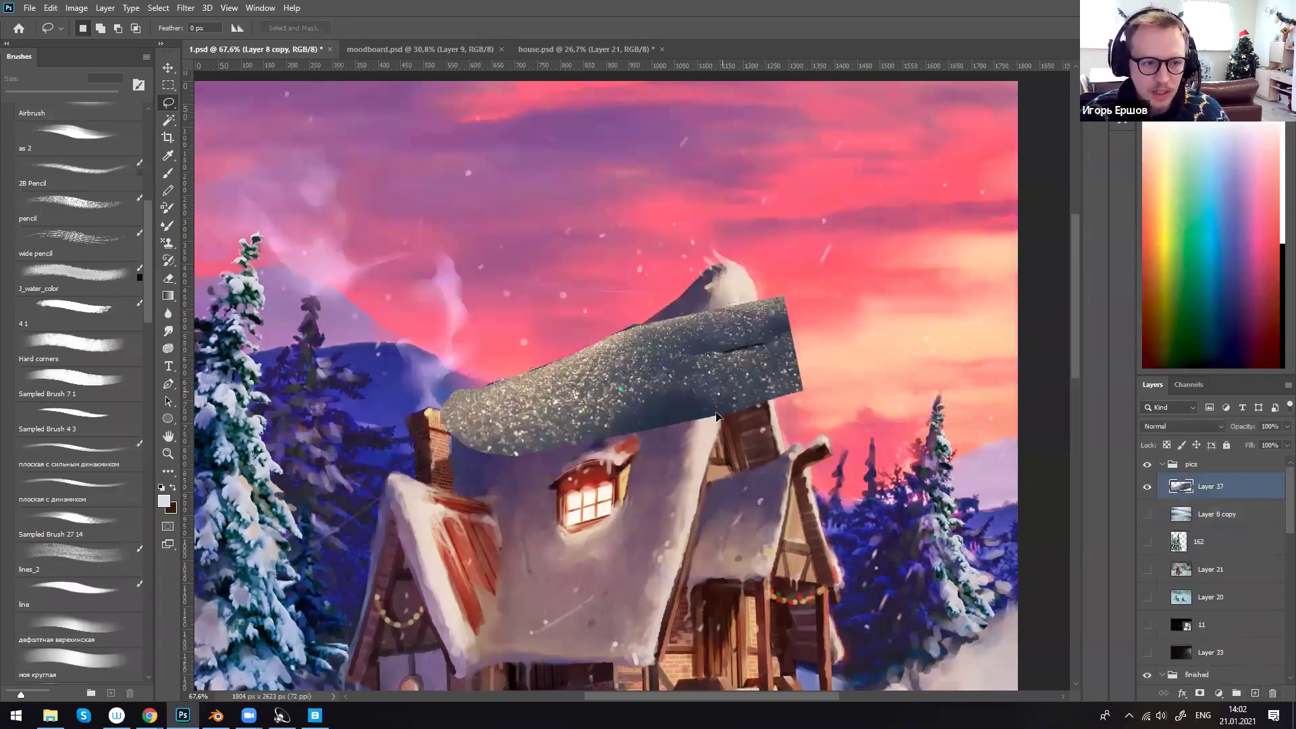
- Move, scale and skew the sparkling snow piece to fit the upper slope of the main roof
{"action": "left_click_drag", "start_coordinate": [695, 296], "coordinate": [688, 325], "text": "ctrl"}
{"action": "key", "text": "z"}
{"action": "key", "text": "l"}
{"action": "right_click", "coordinate": [697, 346]}
{"action": "left_click", "coordinate": [743, 467]}
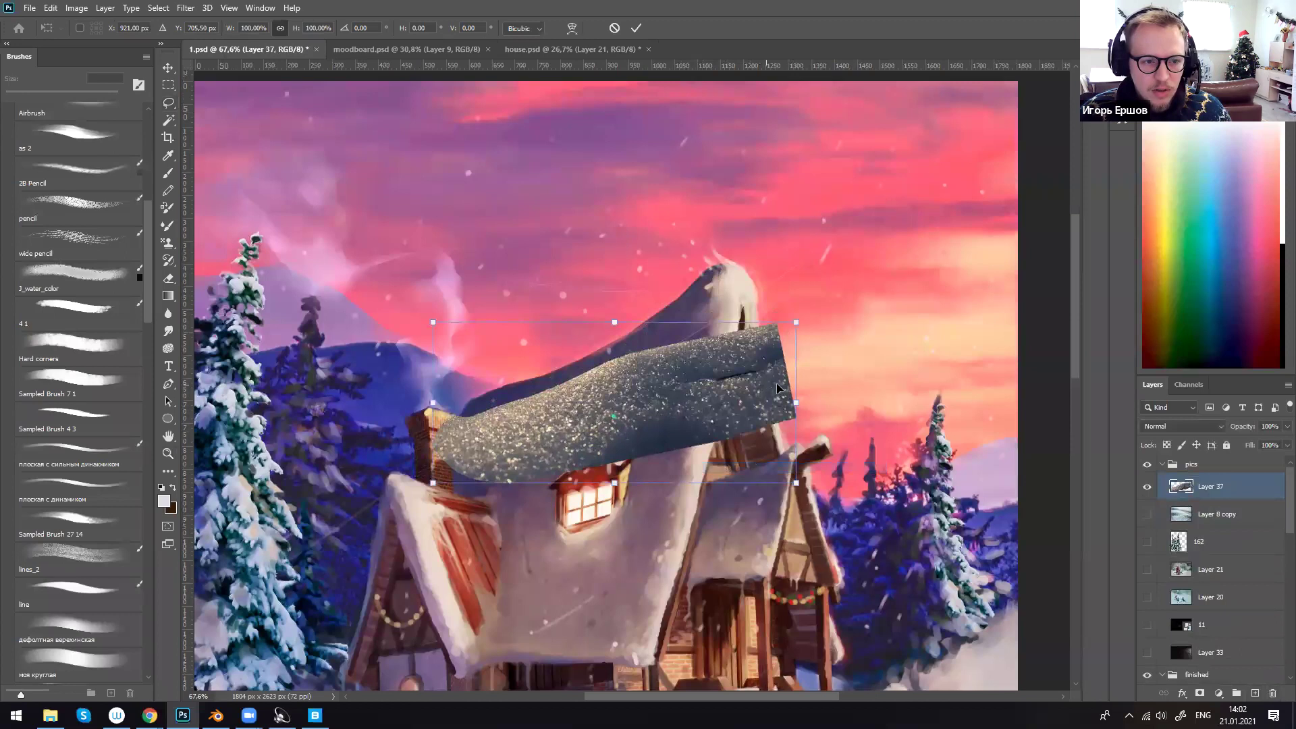
{"action": "left_click_drag", "start_coordinate": [723, 404], "coordinate": [730, 266]}
{"action": "left_click_drag", "start_coordinate": [729, 399], "coordinate": [732, 419], "text": "ctrl"}
{"action": "left_click_drag", "start_coordinate": [455, 341], "coordinate": [466, 390], "text": "ctrl"}
{"action": "left_click_drag", "start_coordinate": [592, 309], "coordinate": [589, 398]}
- Warp the sparkling snow piece to the roof's curve, refine its transformation and nudge it up against the ridge
{"action": "right_click", "coordinate": [599, 326]}
{"action": "left_click", "coordinate": [625, 421]}
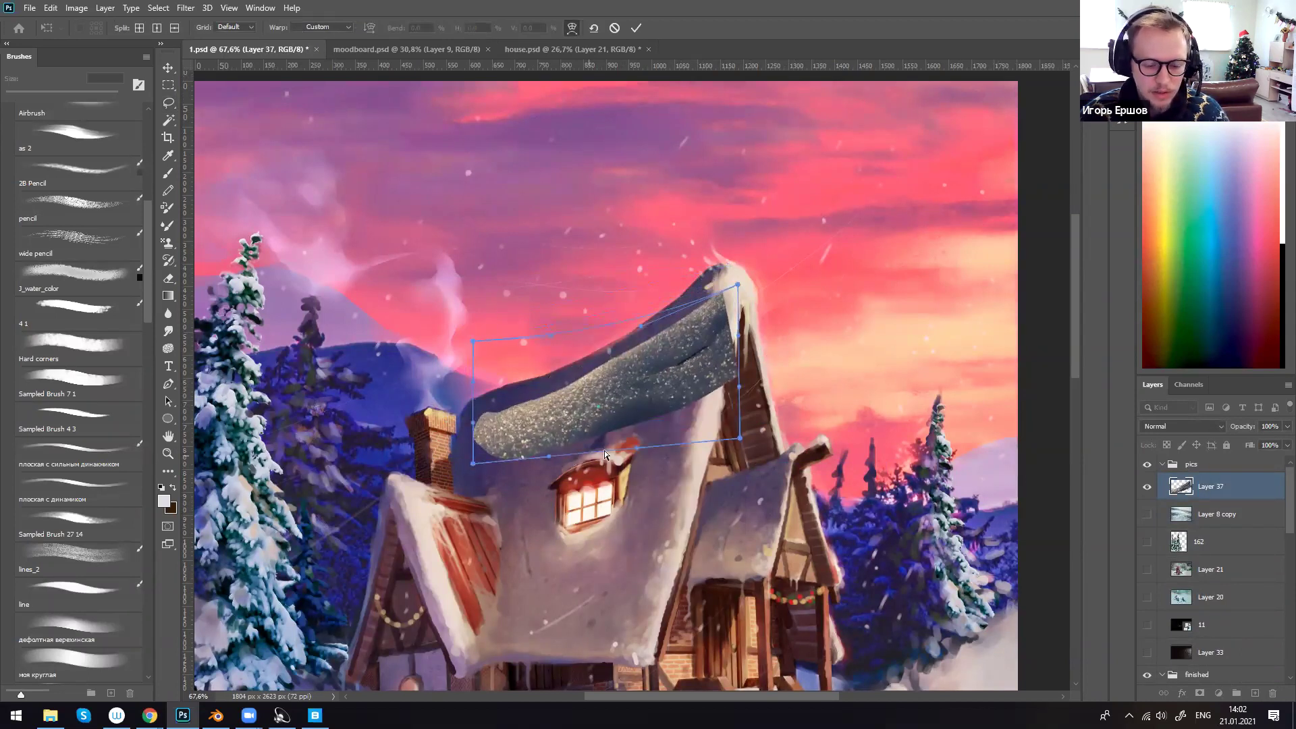
{"action": "key", "text": "Return"}
{"action": "right_click", "coordinate": [632, 426]}
{"action": "key", "text": "ctrl+t"}
{"action": "left_click_drag", "start_coordinate": [630, 404], "coordinate": [630, 381]}
{"action": "left_click_drag", "start_coordinate": [763, 388], "coordinate": [761, 380]}
{"action": "key", "text": "Return"}
{"action": "left_click_drag", "start_coordinate": [665, 382], "coordinate": [686, 353], "text": "ctrl"}
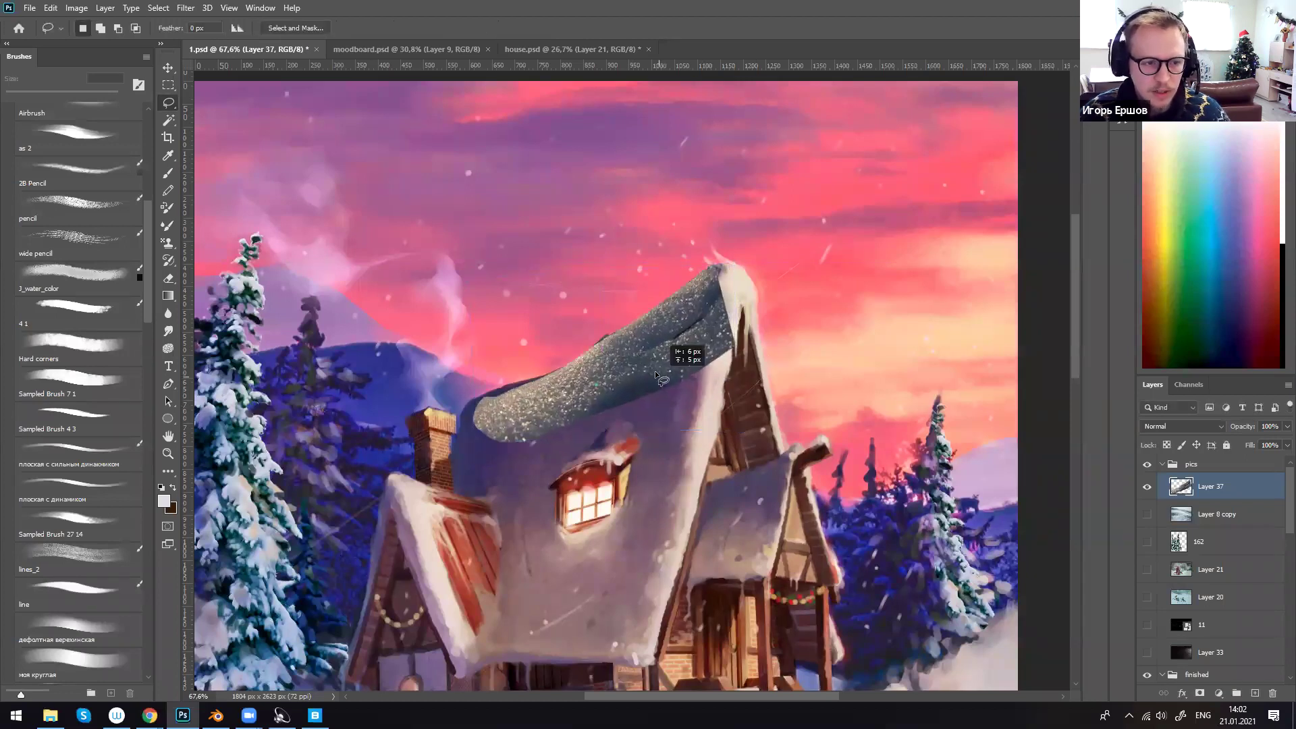
- Extend the sparkling texture toward the chimney end of the roof with the Clone Stamp and the Hard corners brush
{"action": "left_click", "coordinate": [169, 243]}
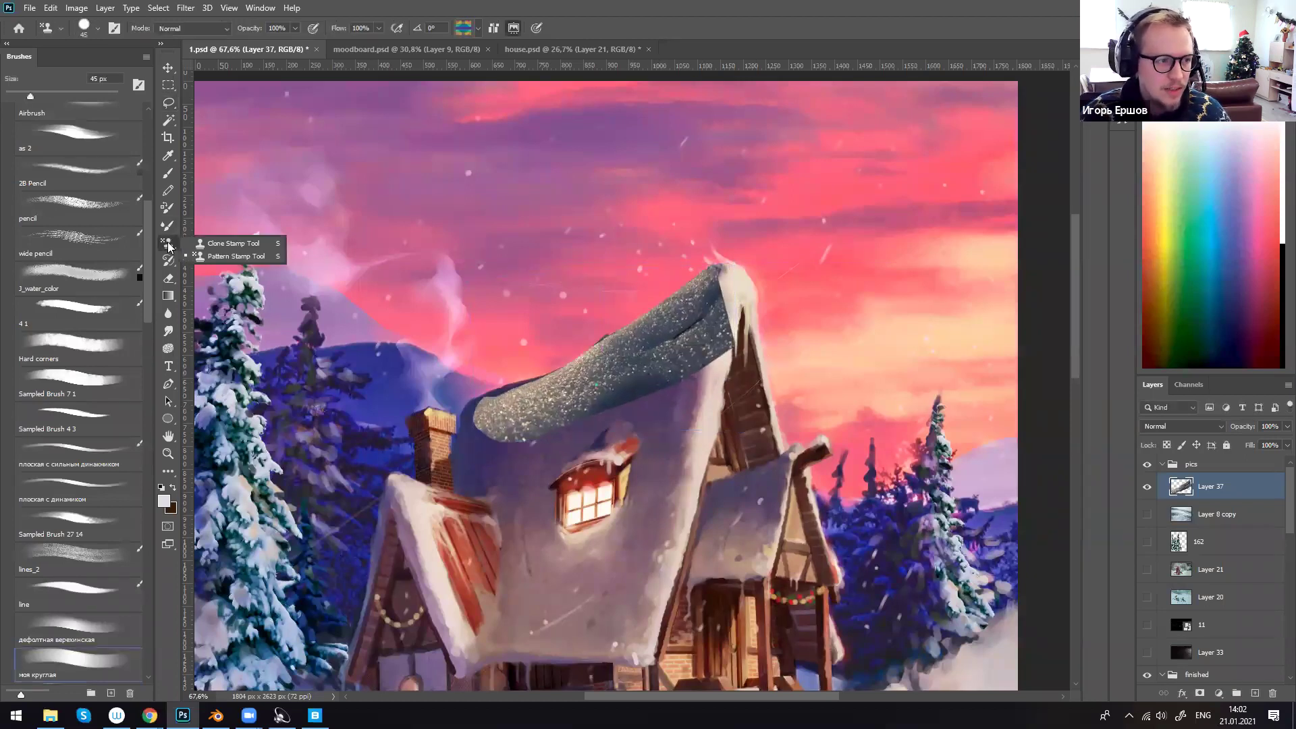
{"action": "mouse_move", "coordinate": [528, 408]}
{"action": "left_mouse_down"}
{"action": "mouse_move", "coordinate": [490, 436]}
{"action": "mouse_move", "coordinate": [501, 422]}
{"action": "mouse_move", "coordinate": [481, 426]}
{"action": "mouse_move", "coordinate": [475, 409]}
{"action": "left_mouse_up"}
{"action": "left_click", "coordinate": [601, 378], "text": "alt"}
{"action": "key", "text": "]"}
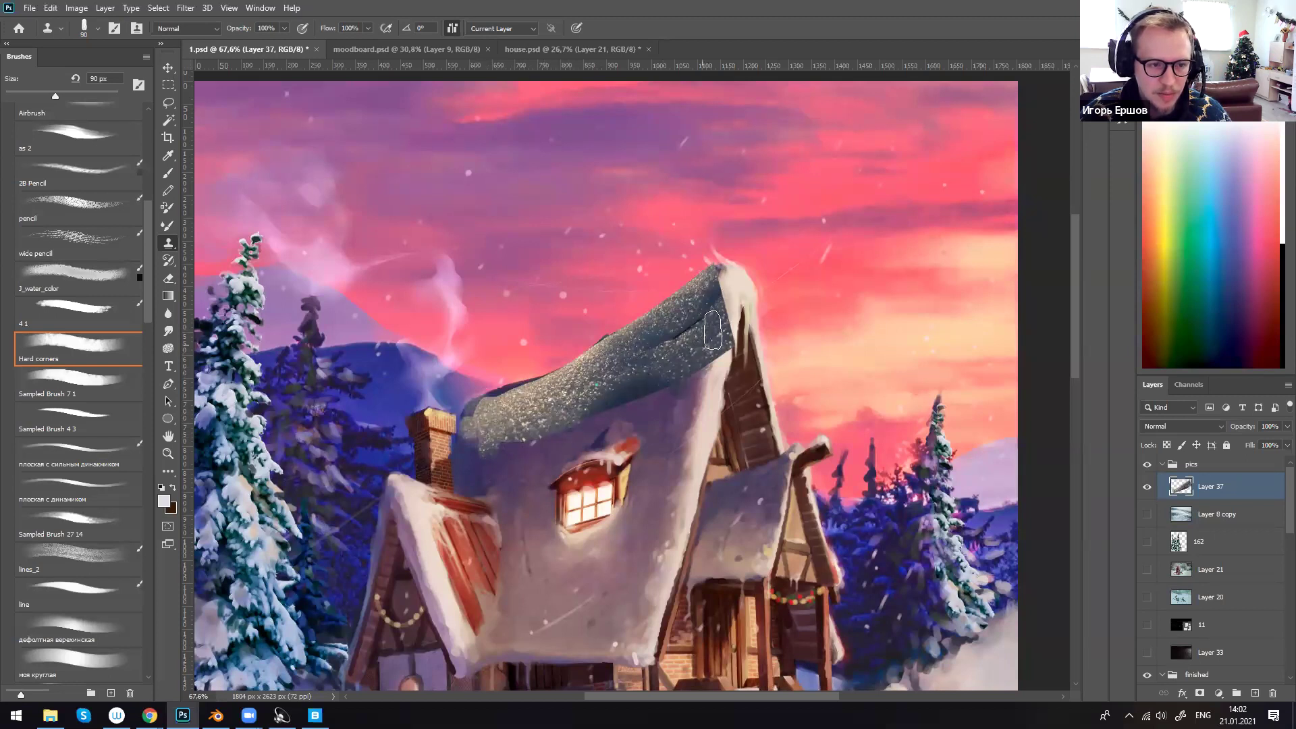
{"action": "key", "text": "shift+s"}
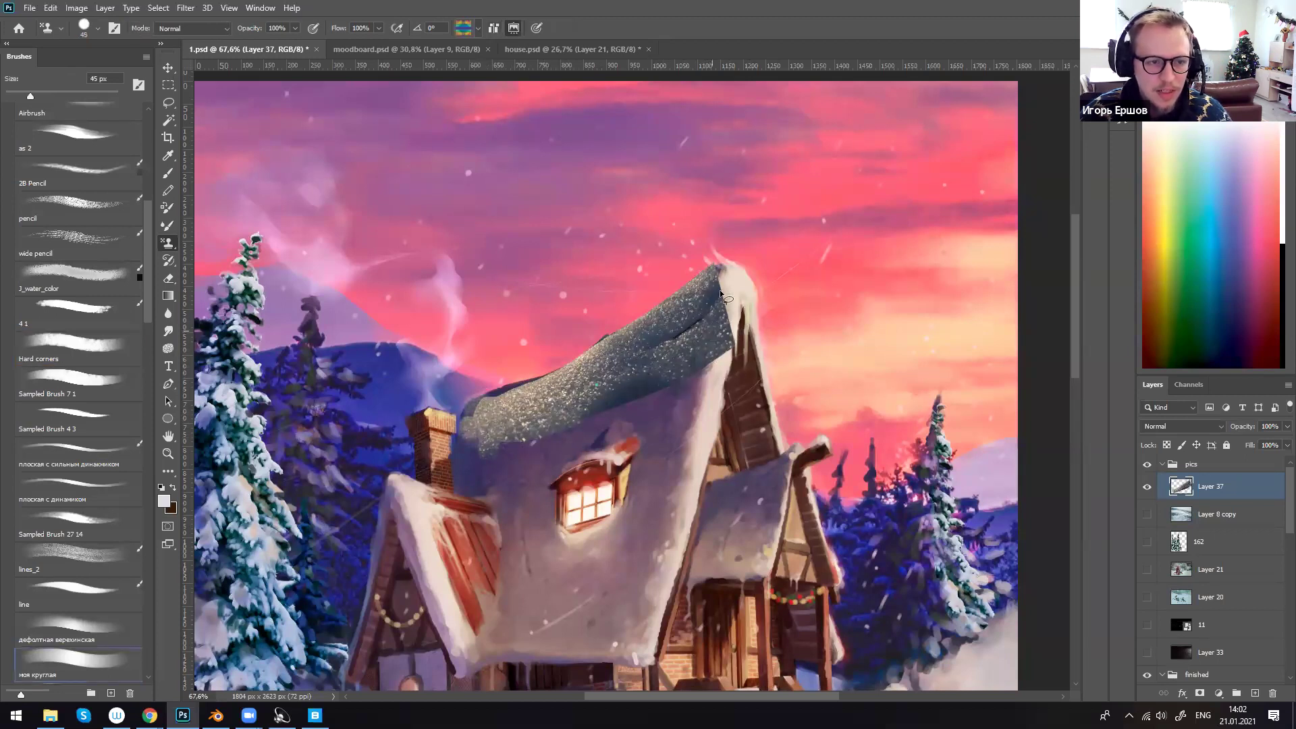
- Cut away the sparkling texture overlapping the front edge of the roof and check the whole painting
{"action": "key", "text": "l"}
{"action": "mouse_move", "coordinate": [723, 271]}
{"action": "left_mouse_down"}
{"action": "mouse_move", "coordinate": [706, 366]}
{"action": "mouse_move", "coordinate": [795, 312]}
{"action": "left_mouse_up"}
{"action": "key", "text": "Delete"}
{"action": "key", "text": "ctrl+d"}
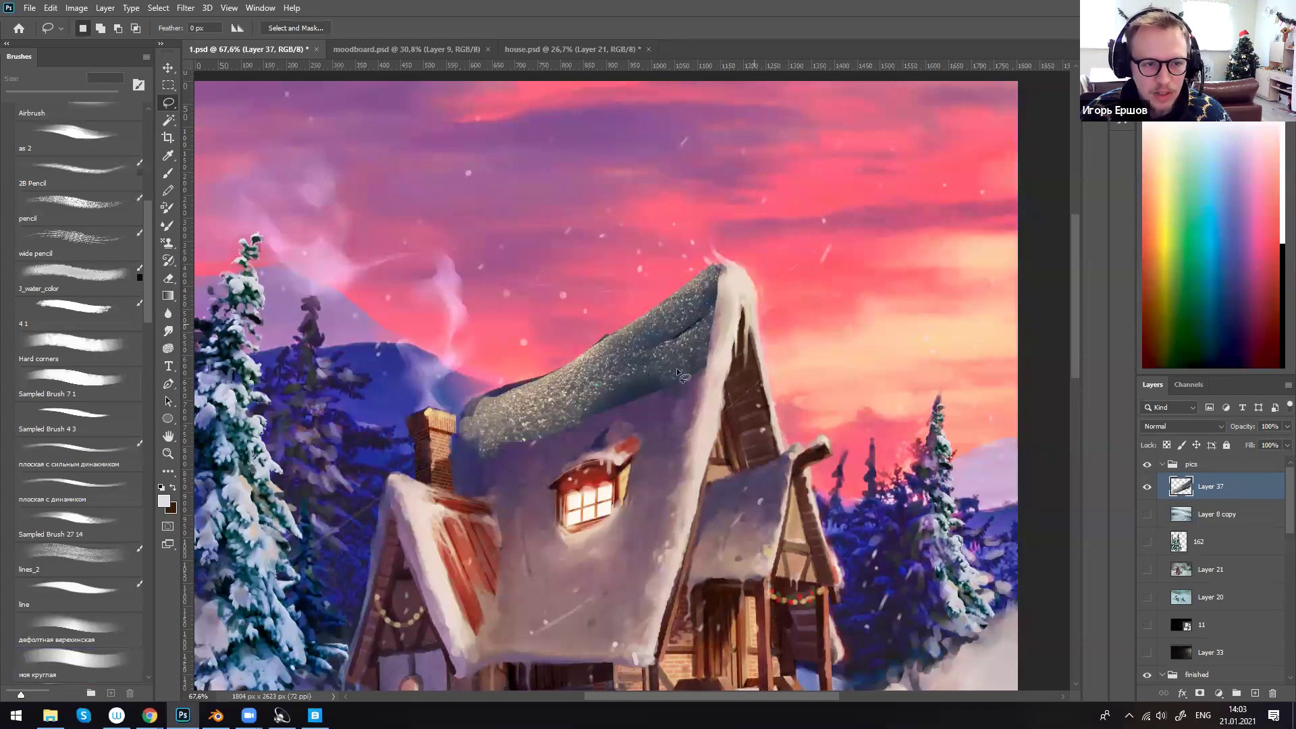
{"action": "key", "text": "z"}
{"action": "left_click_drag", "start_coordinate": [858, 494], "coordinate": [838, 455]}
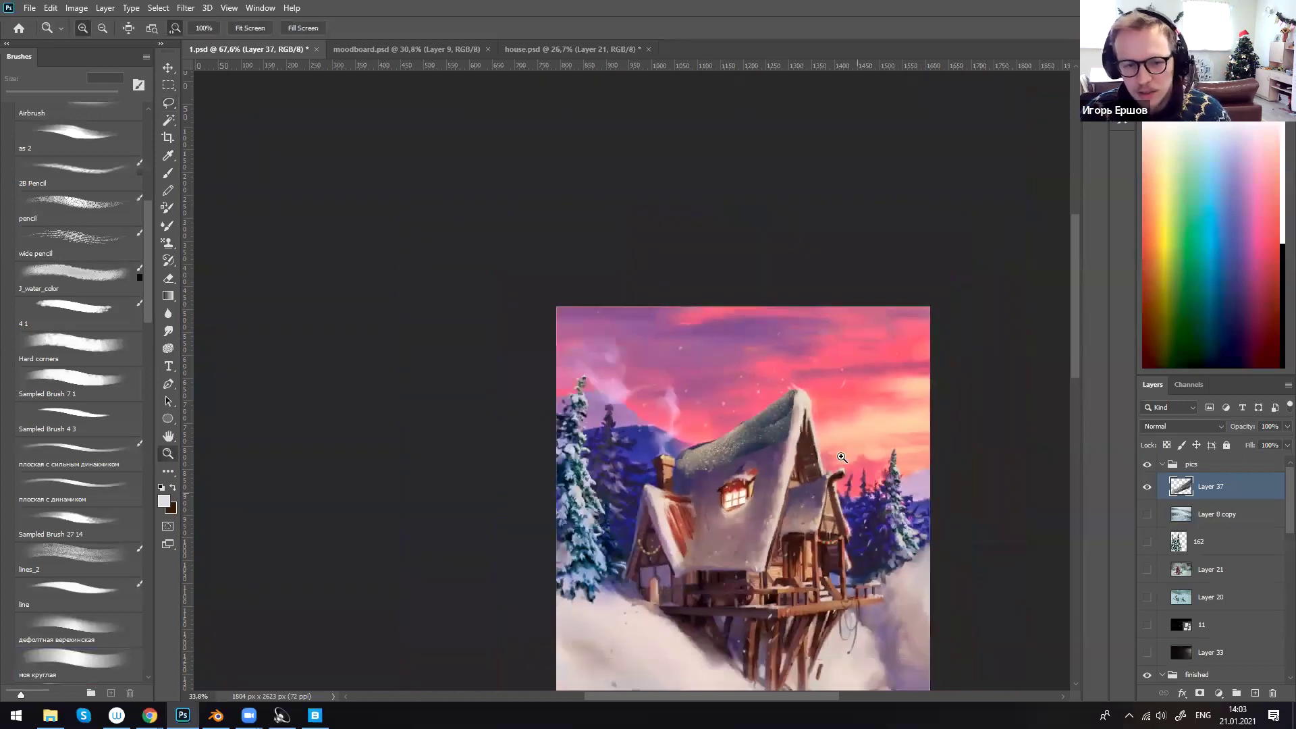
- Set the blend mode of the sparkling snow layer on the roof to Soft Light
{"action": "key", "text": "l"}
{"action": "left_click", "coordinate": [1190, 422]}
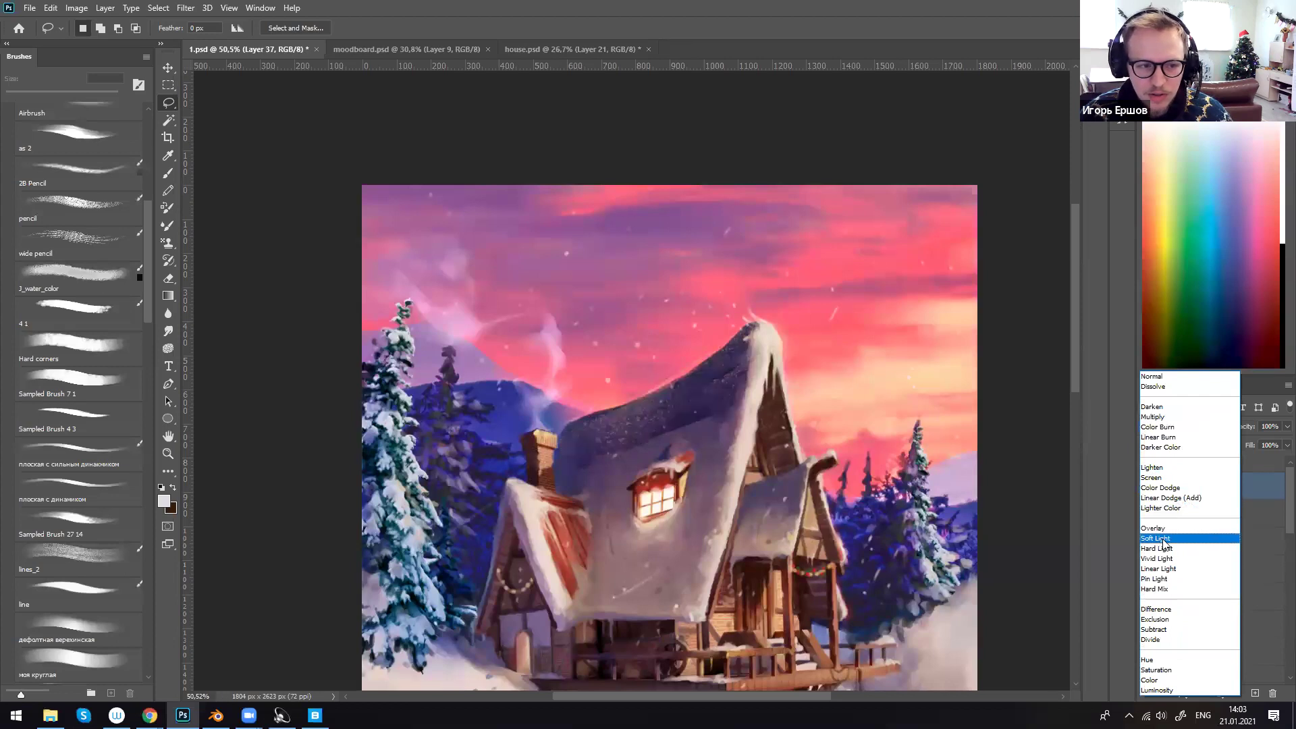
{"action": "left_click", "coordinate": [1156, 538]}
- Try out Blend If ranges for the underlying layer and a split This Layer shadow range of 26/98 on the sparkling snow, and cancel
{"action": "double_click", "coordinate": [1186, 486]}
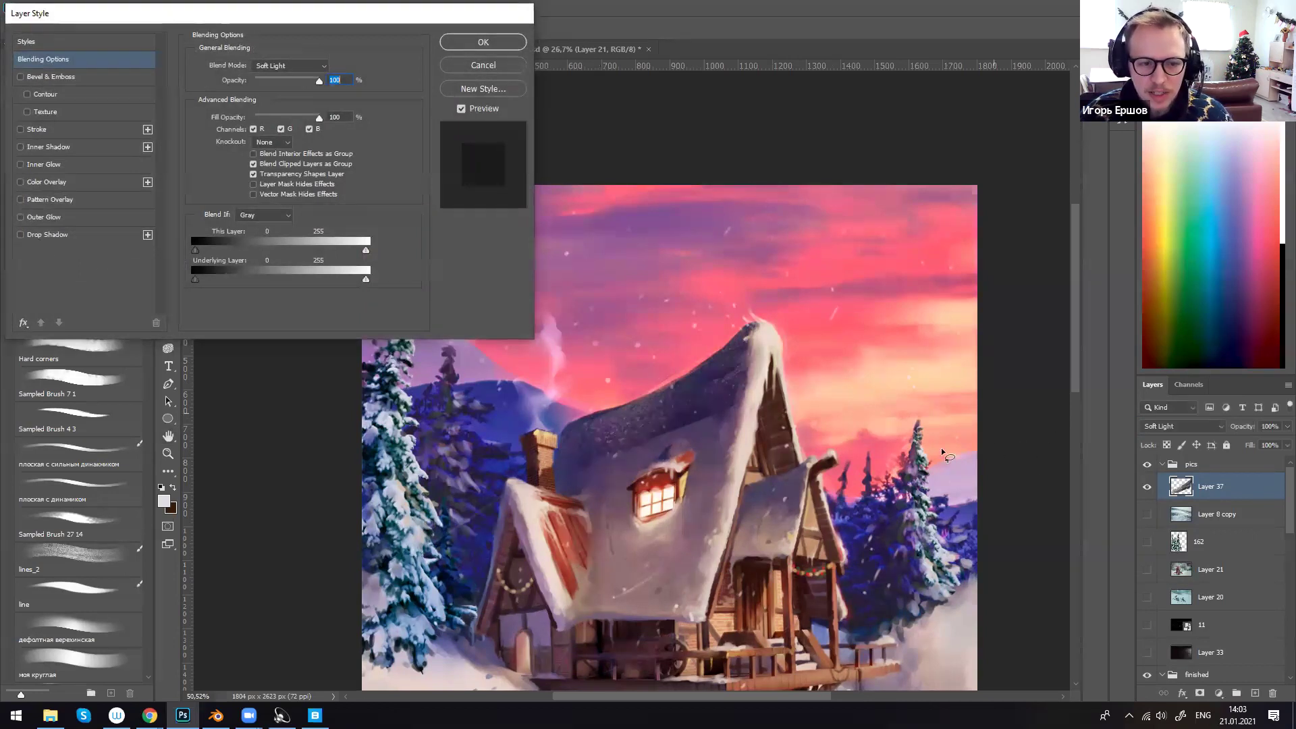
{"action": "key", "text": "Escape"}
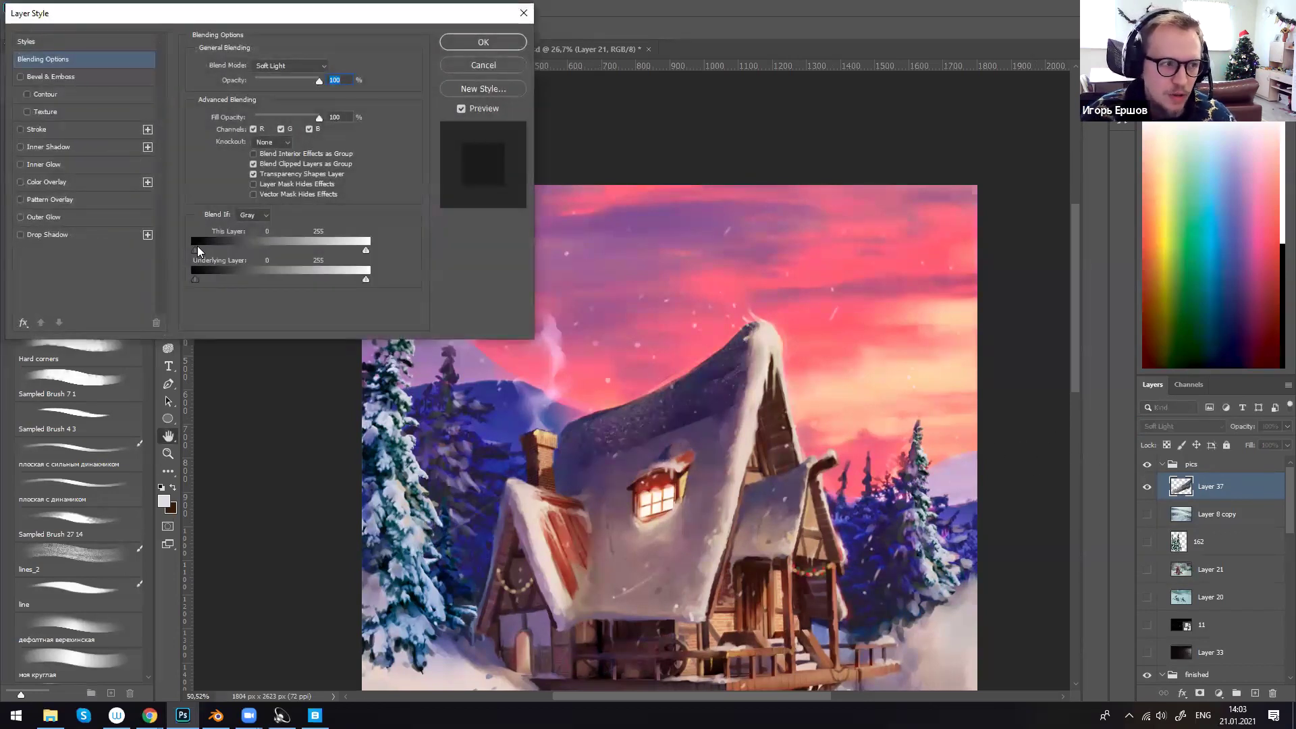
{"action": "mouse_move", "coordinate": [195, 282]}
{"action": "left_mouse_down"}
{"action": "mouse_move", "coordinate": [279, 274]}
{"action": "mouse_move", "coordinate": [196, 277]}
{"action": "left_mouse_up"}
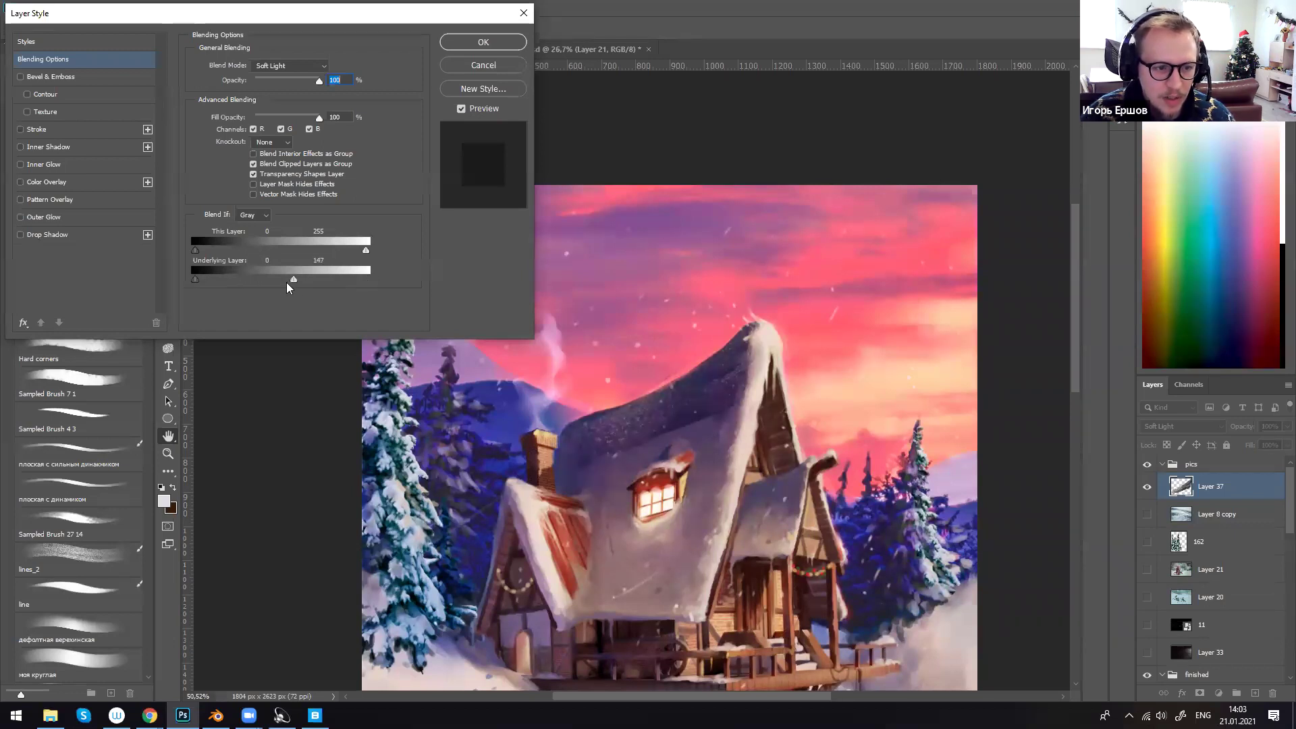
{"action": "left_click_drag", "start_coordinate": [230, 281], "coordinate": [220, 281]}
{"action": "left_click_drag", "start_coordinate": [366, 278], "coordinate": [363, 280]}
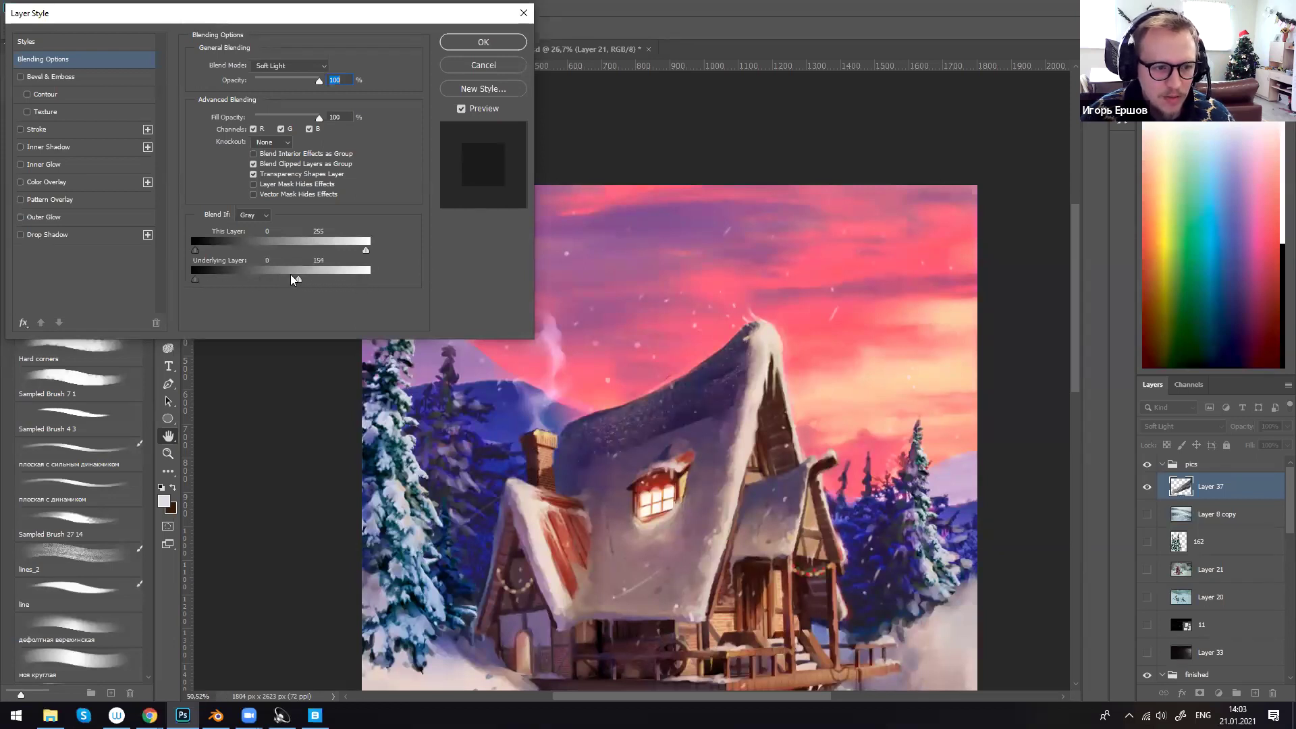
{"action": "mouse_move", "coordinate": [237, 266]}
{"action": "left_mouse_down"}
{"action": "mouse_move", "coordinate": [258, 275]}
{"action": "mouse_move", "coordinate": [237, 277]}
{"action": "left_mouse_up"}
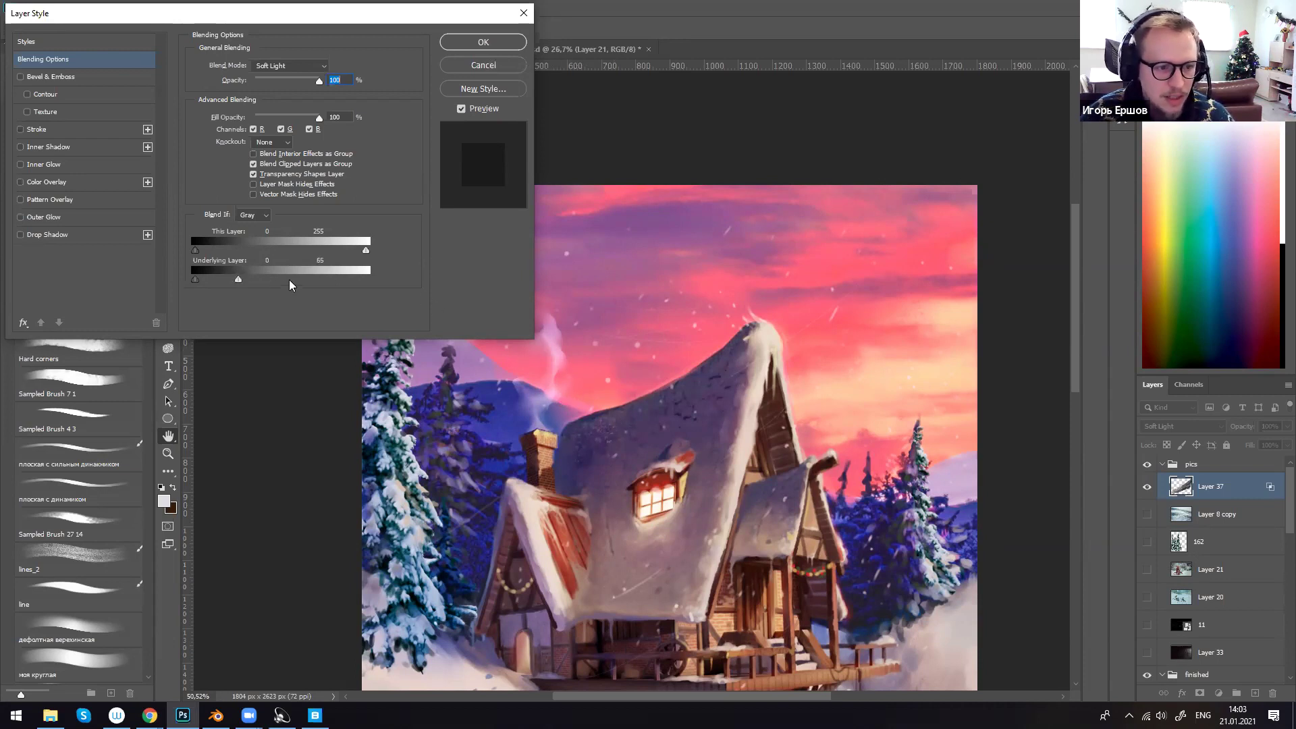
{"action": "left_click_drag", "start_coordinate": [245, 280], "coordinate": [424, 270]}
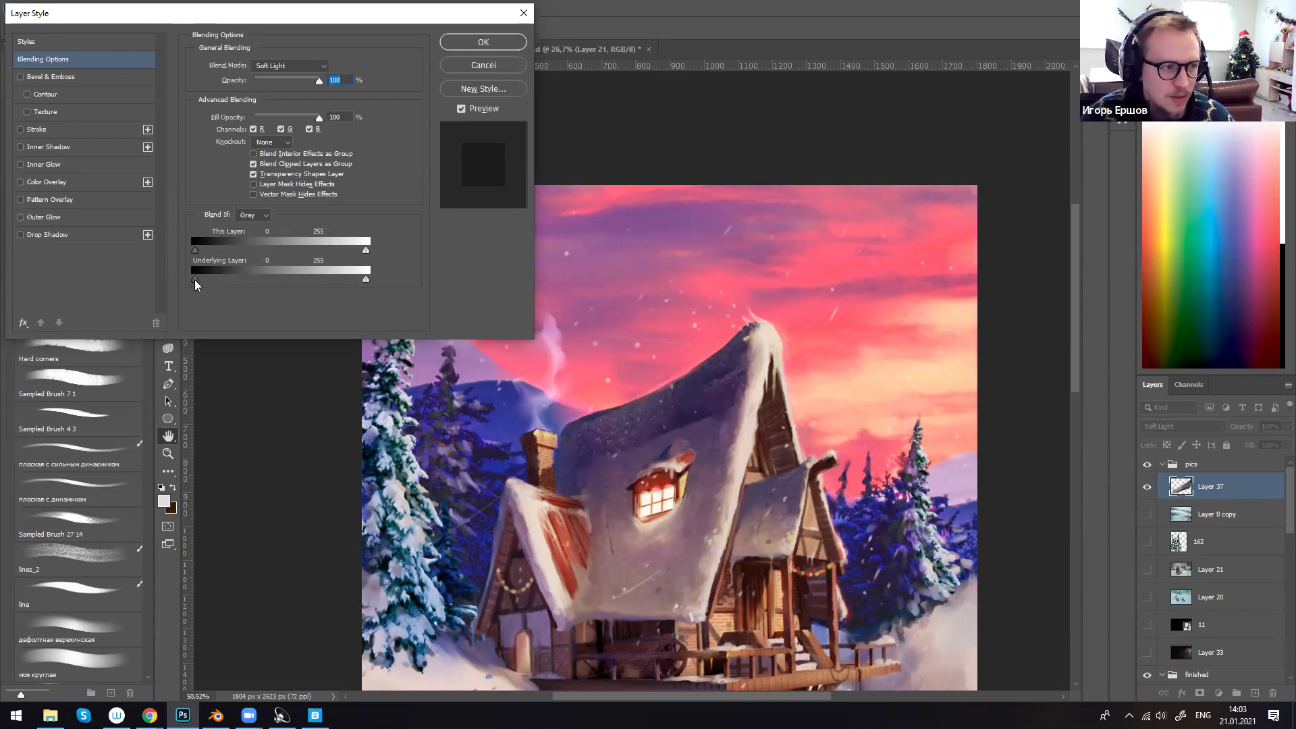
{"action": "left_click_drag", "start_coordinate": [239, 278], "coordinate": [262, 249]}
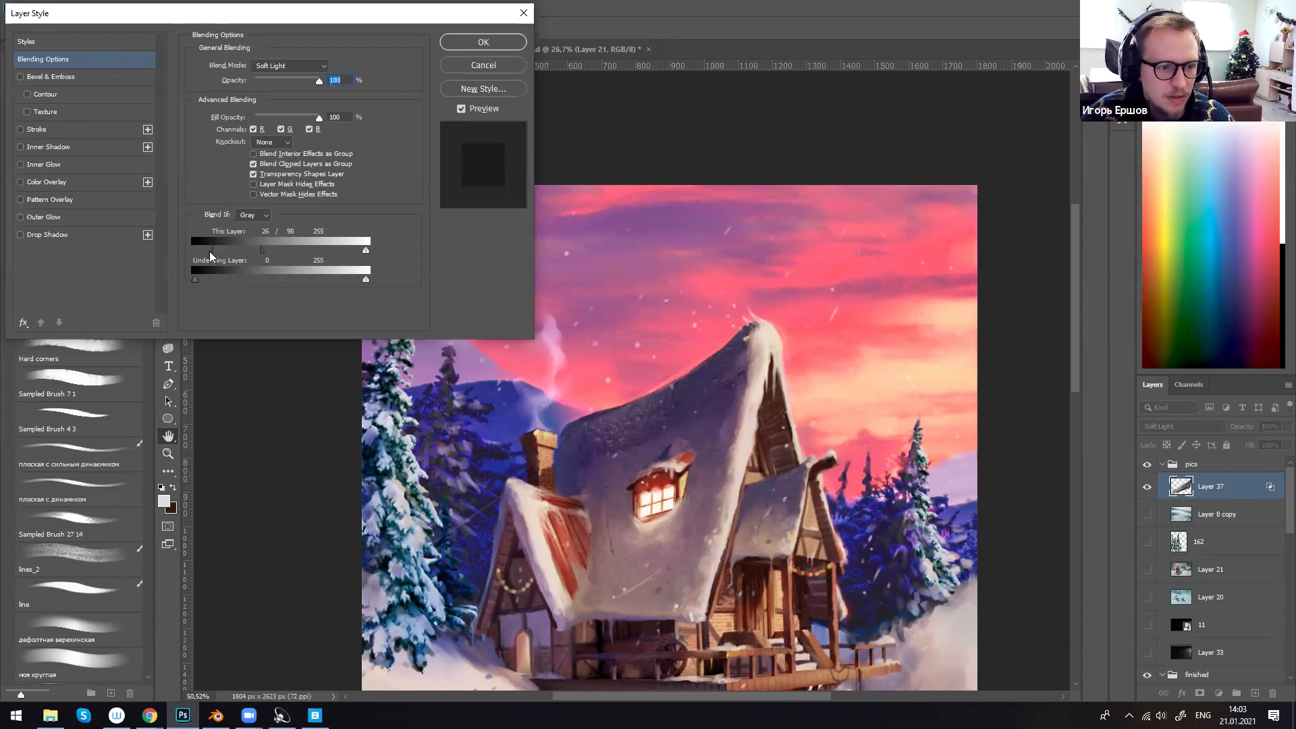
{"action": "left_click", "coordinate": [475, 69]}
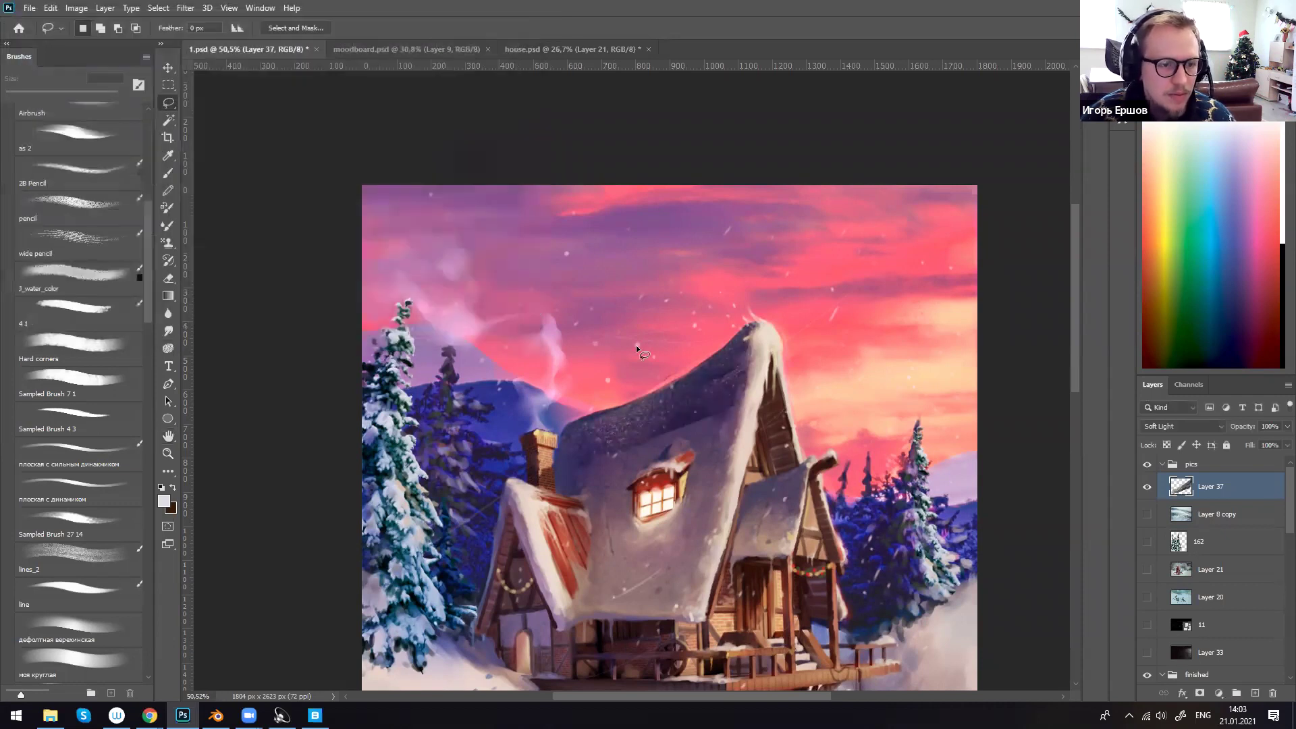
- Collapse the pics group, show the finished snow group to examine it on the whole painting, and hide it again
{"action": "left_click", "coordinate": [1162, 465]}
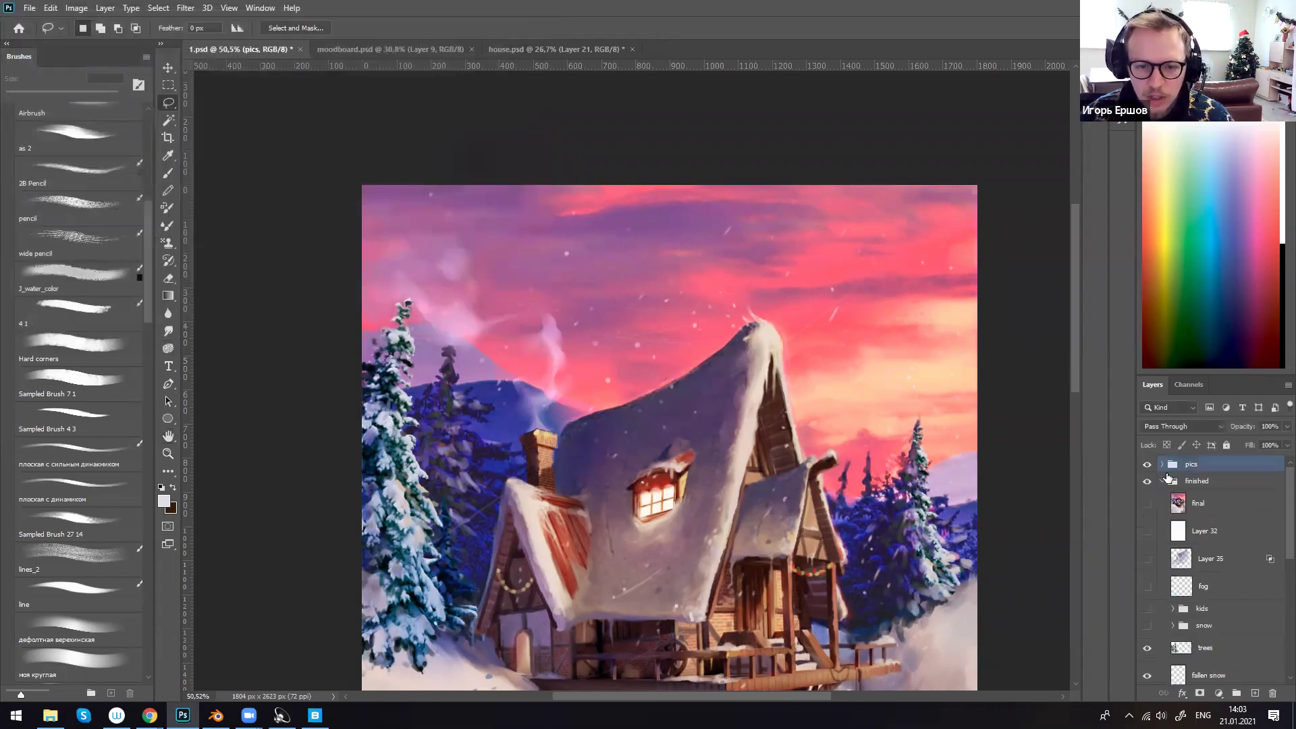
{"action": "left_click", "coordinate": [1147, 627]}
{"action": "left_click_drag", "start_coordinate": [813, 504], "coordinate": [799, 376]}
{"action": "scroll", "coordinate": [752, 367], "scroll_direction": "down", "scroll_amount": 5}
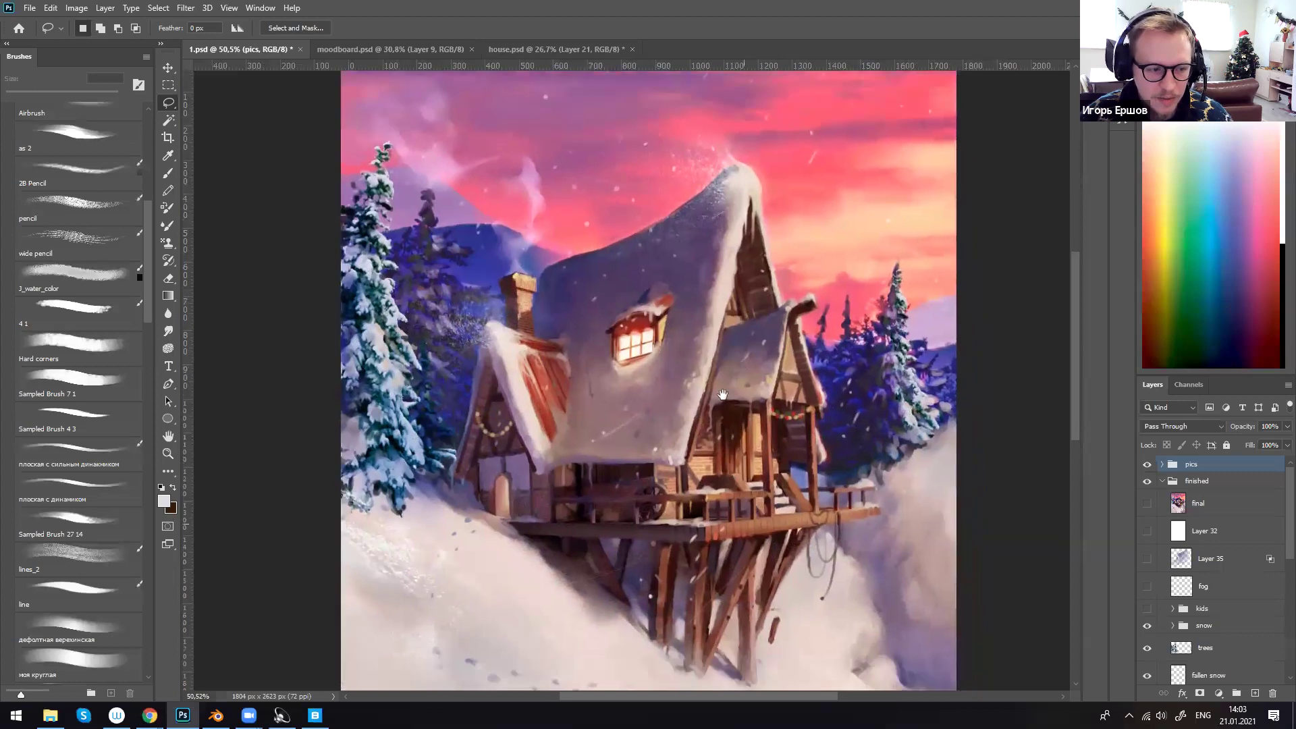
{"action": "scroll", "coordinate": [772, 536], "scroll_direction": "down", "scroll_amount": 3, "text": "alt"}
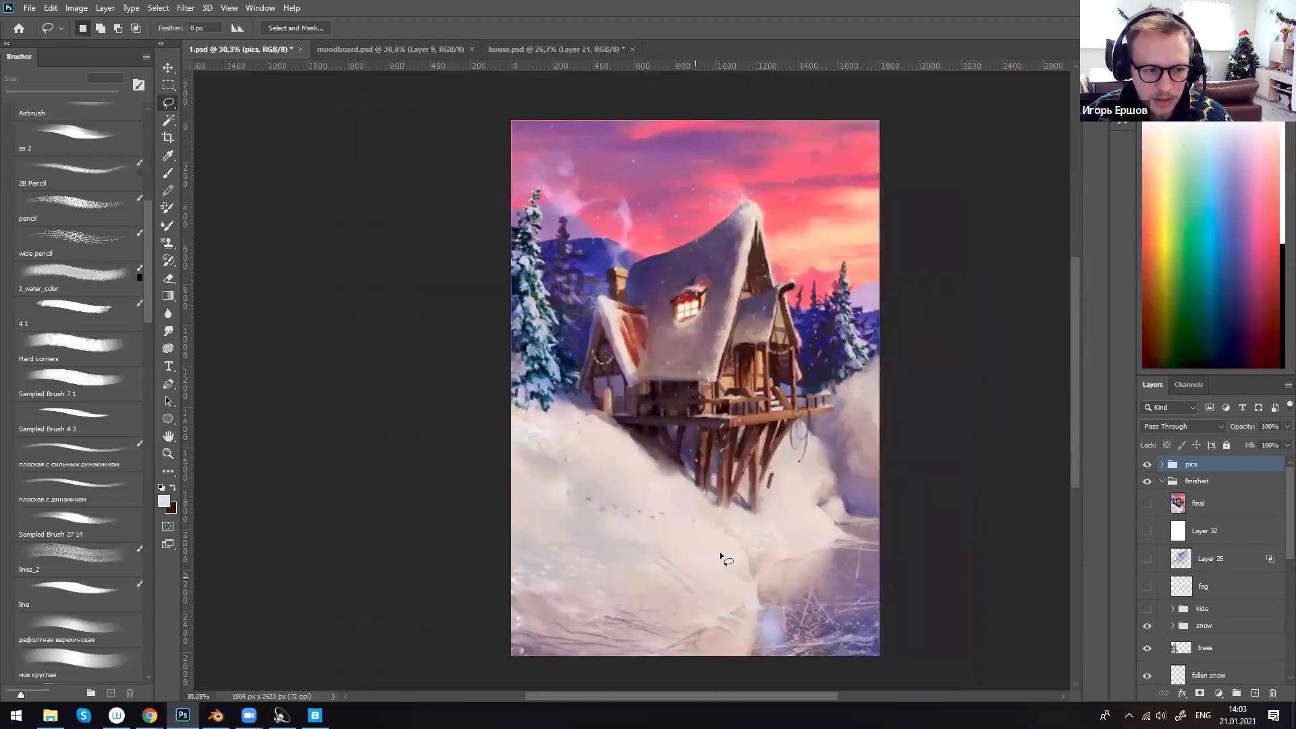
{"action": "mouse_move", "coordinate": [722, 387]}
{"action": "left_mouse_down", "text": "ctrl"}
{"action": "mouse_move", "coordinate": [1019, 396]}
{"action": "mouse_move", "coordinate": [1005, 561]}
{"action": "left_mouse_up", "text": "ctrl"}
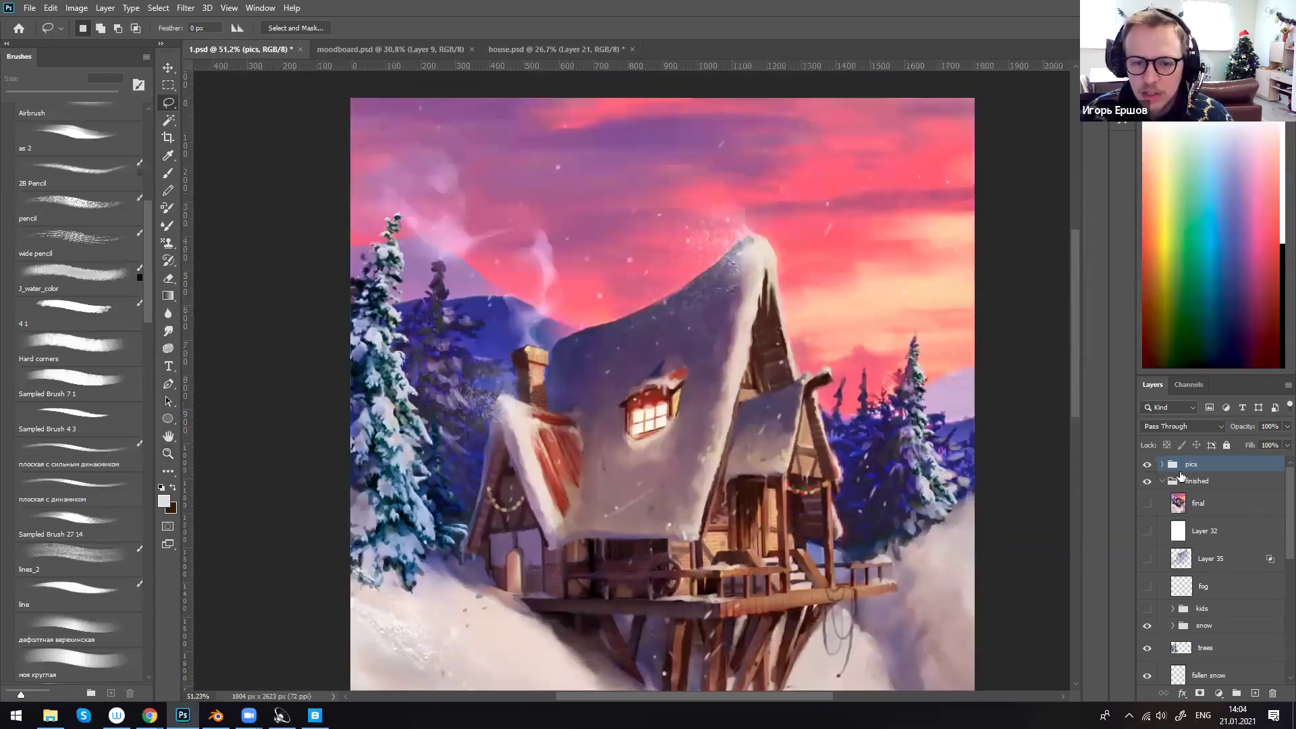
{"action": "left_click", "coordinate": [1147, 626]}
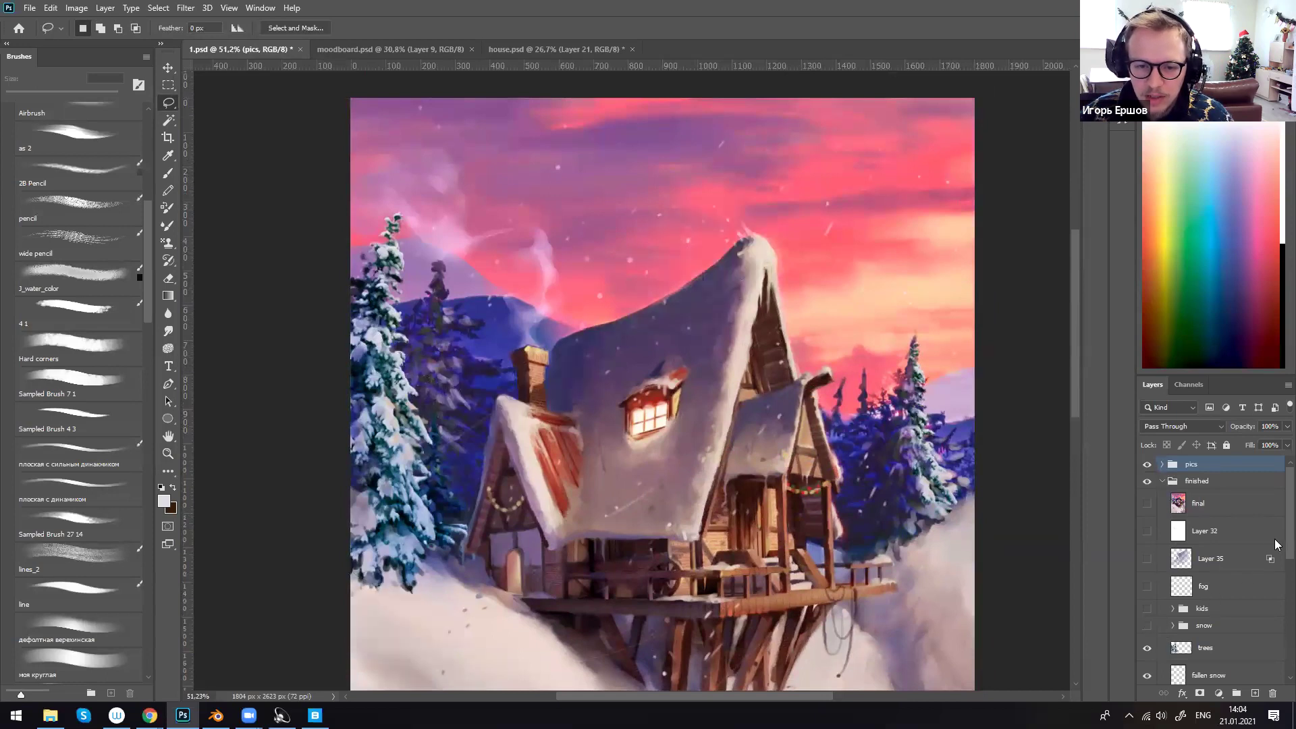
- Reopen the pics group, show the flying snow dust photo on black in Layer 33, and move it over the house
{"action": "left_click", "coordinate": [1160, 465]}
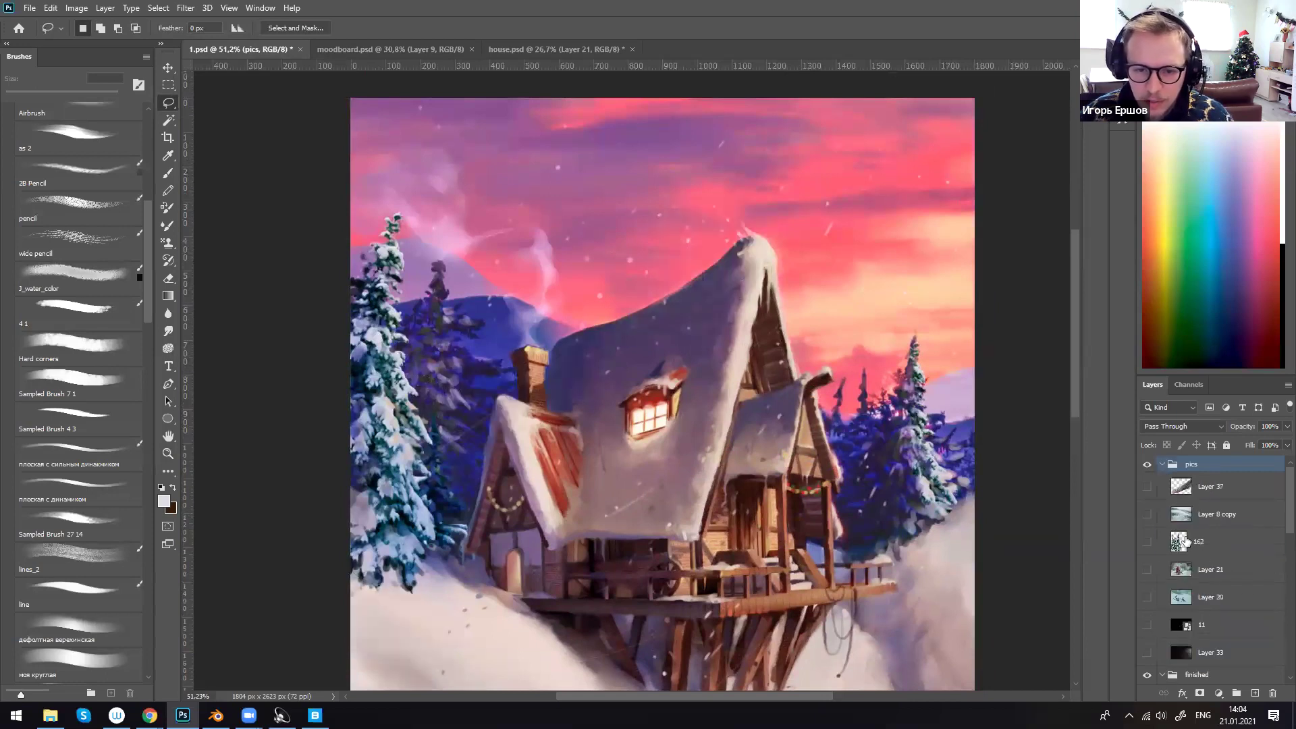
{"action": "left_click", "coordinate": [1188, 542]}
{"action": "left_click", "coordinate": [1147, 626]}
{"action": "left_click", "coordinate": [1147, 626]}
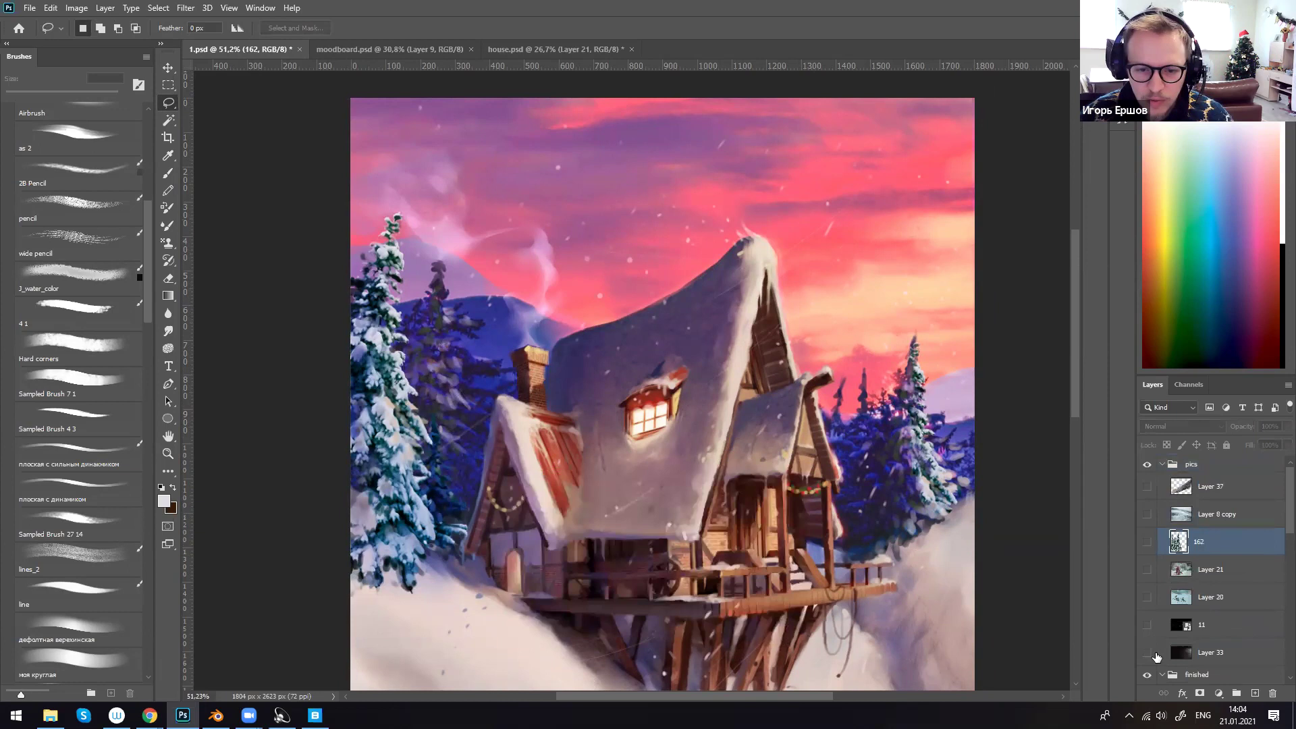
{"action": "left_click", "coordinate": [1147, 653]}
{"action": "left_click", "coordinate": [1208, 652]}
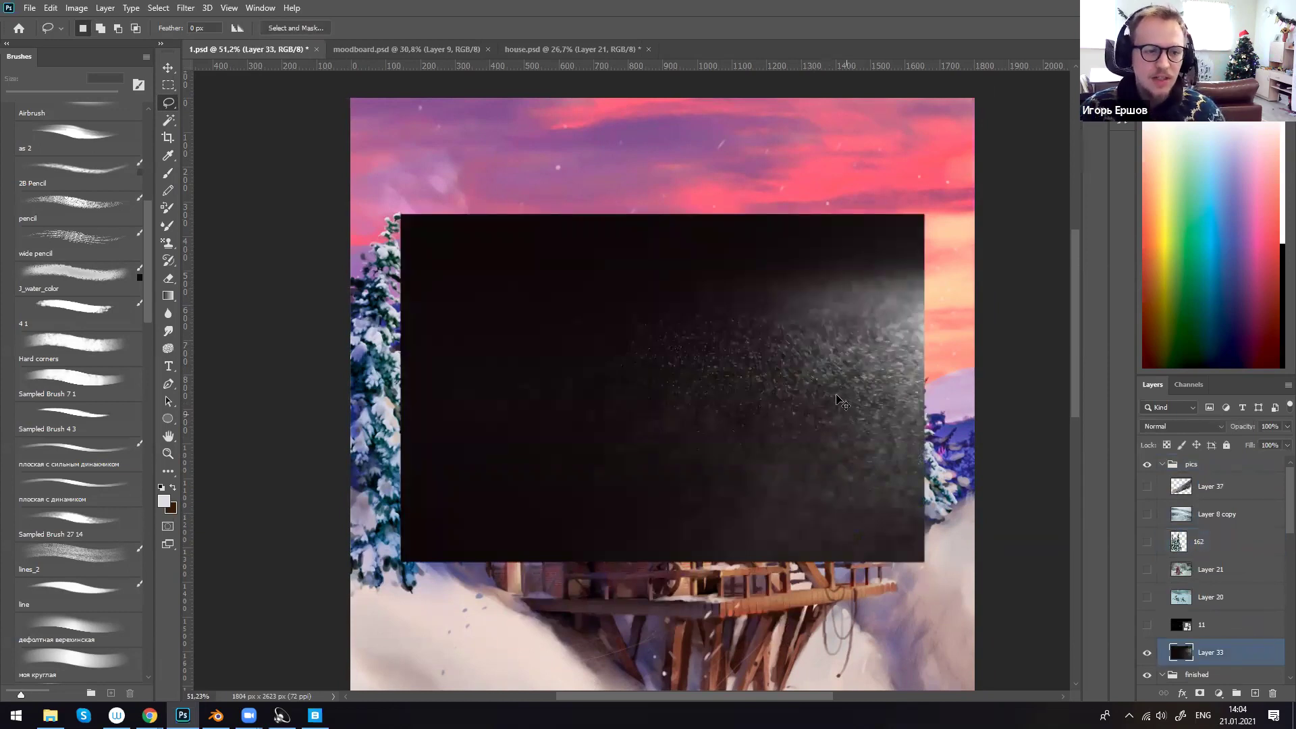
{"action": "left_click_drag", "start_coordinate": [863, 379], "coordinate": [816, 341], "text": "ctrl"}
{"action": "left_click_drag", "start_coordinate": [805, 409], "coordinate": [780, 475]}
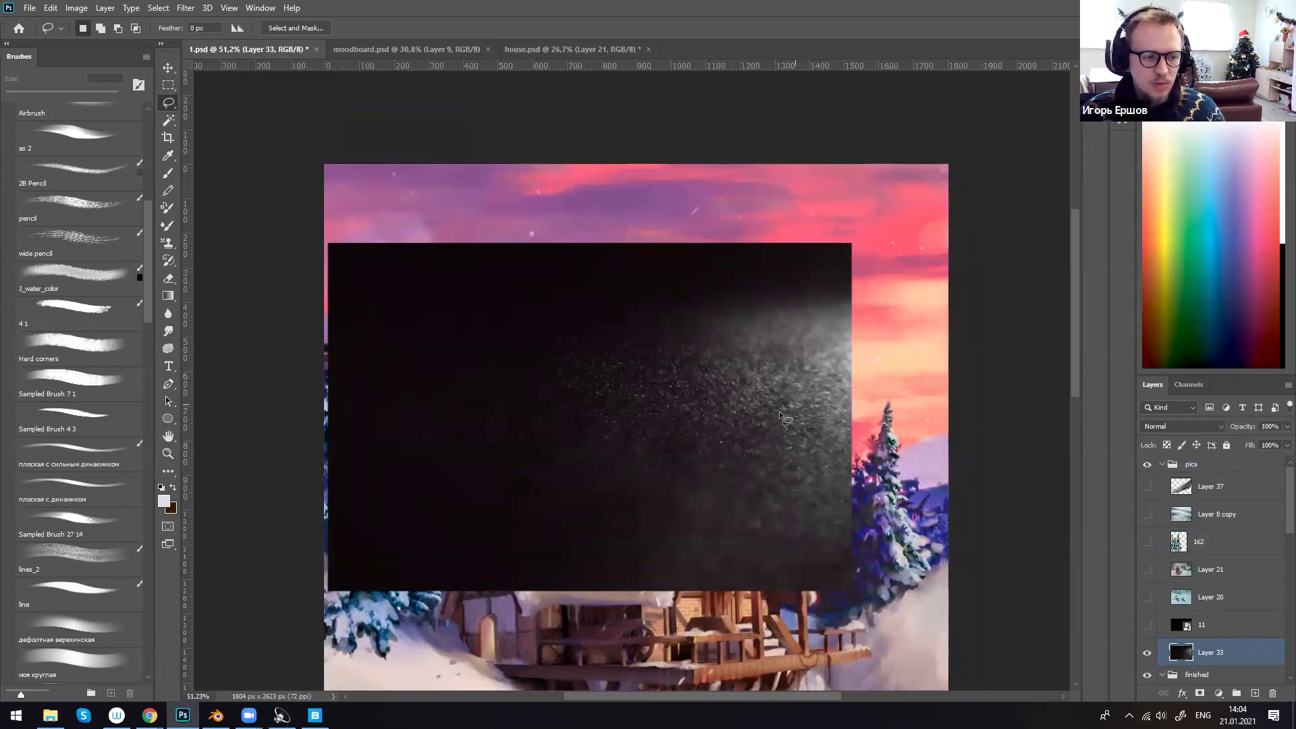
- Switch to the concept presentation in Chrome, view the concept-art process on slide 13, and return to Photoshop
{"action": "mouse_move", "coordinate": [150, 715]}
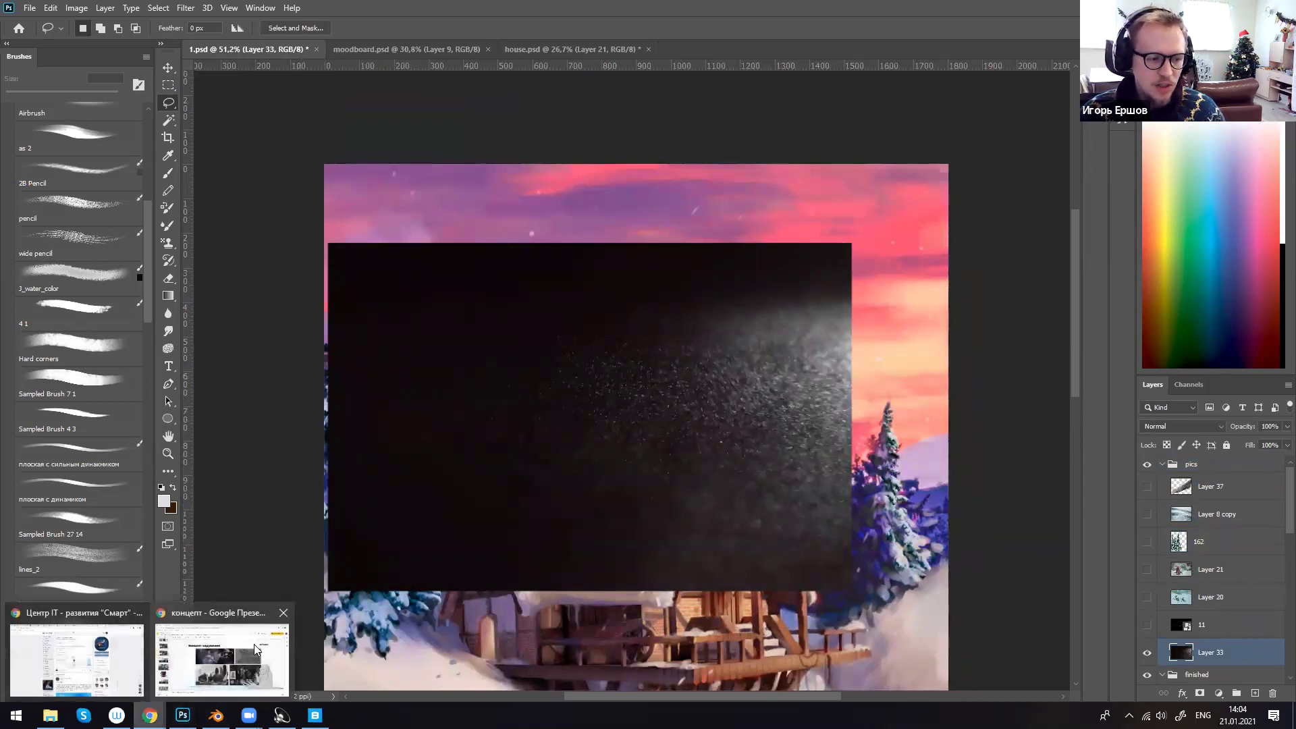
{"action": "left_click", "coordinate": [271, 594]}
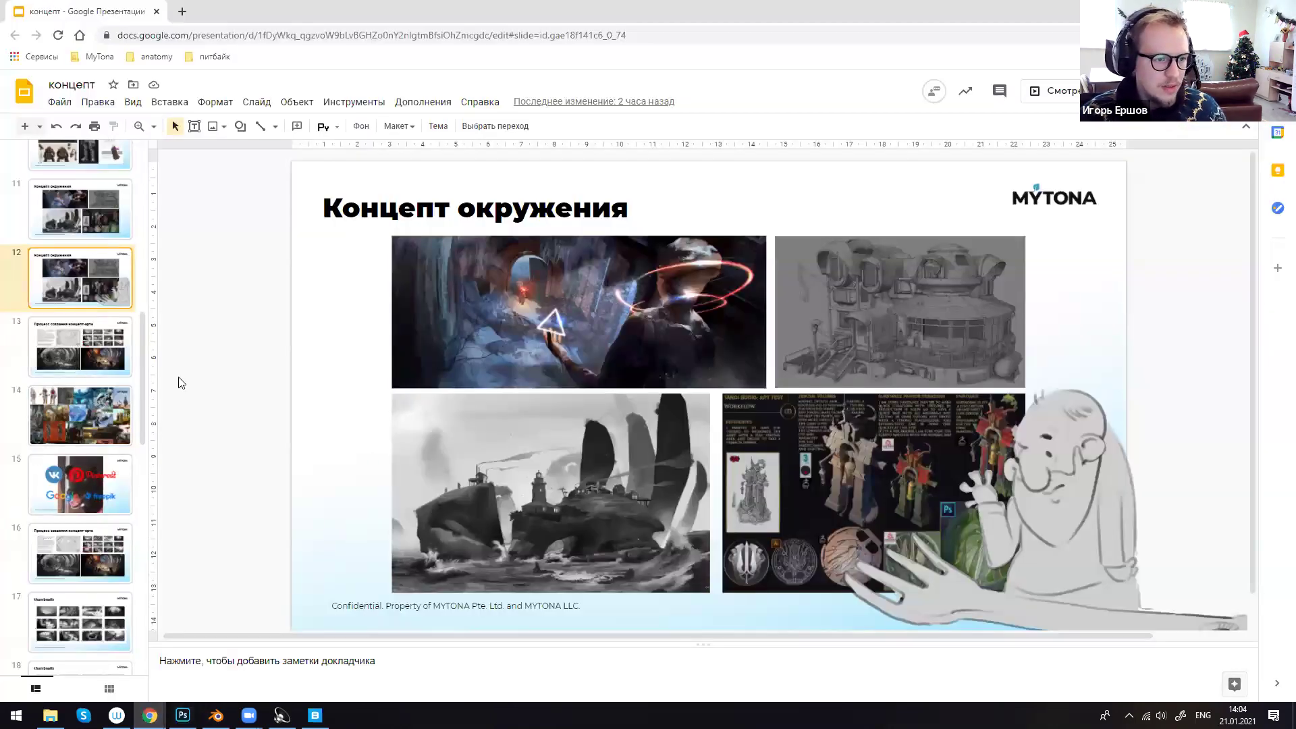
{"action": "left_click", "coordinate": [108, 363]}
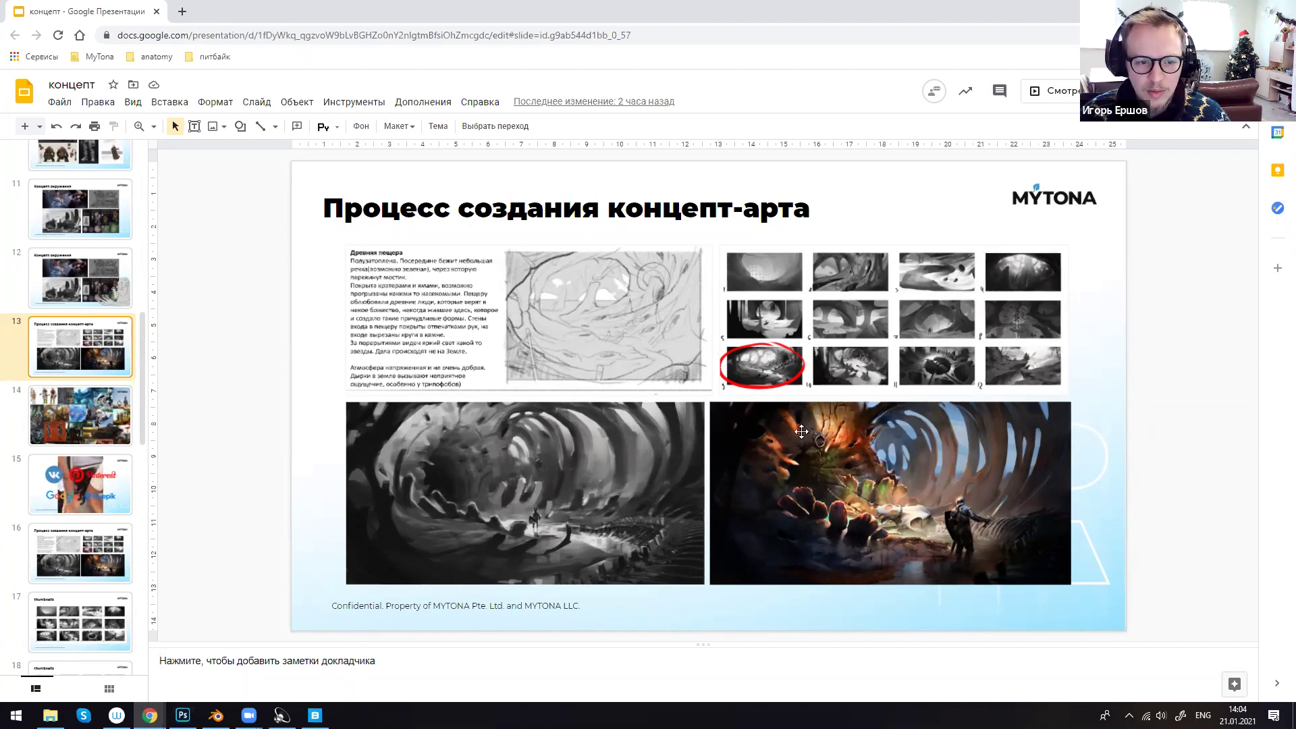
{"action": "key", "text": "alt+Tab"}
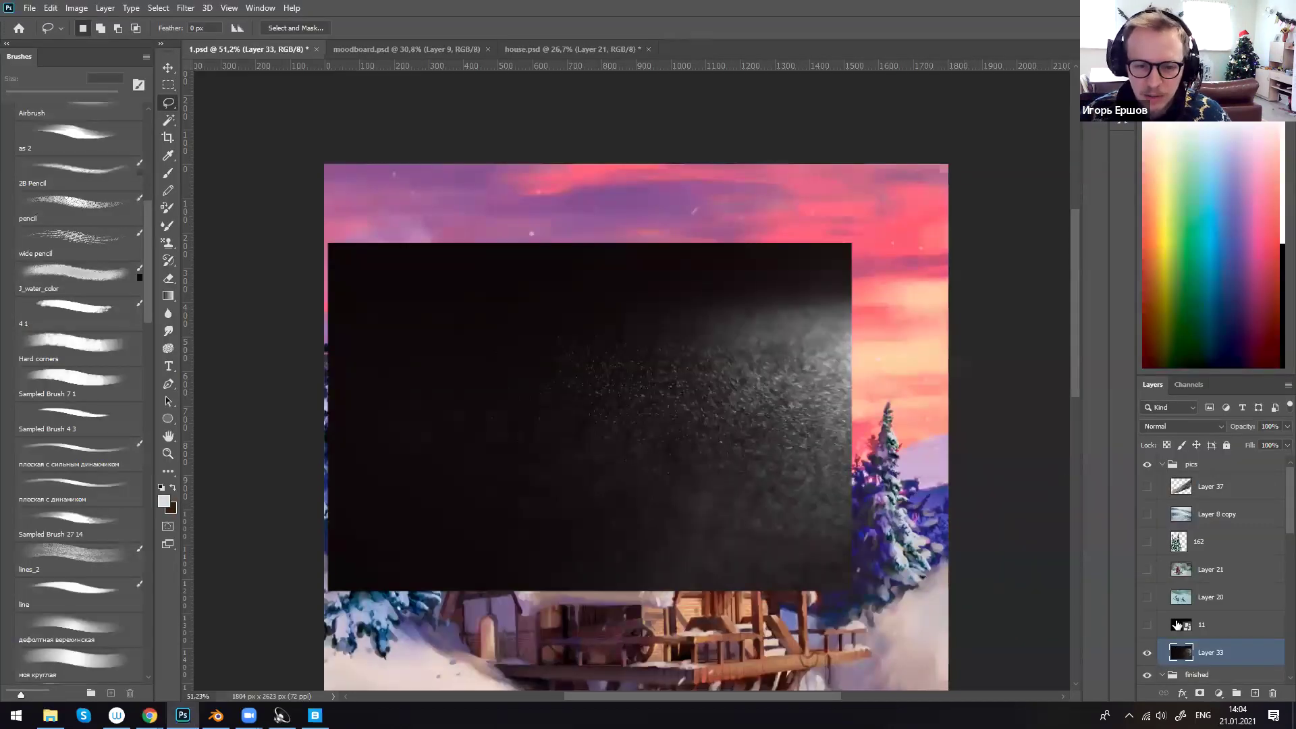
- Try blend modes on the snow dust photo and settle on Color Dodge
{"action": "left_click", "coordinate": [1171, 421]}
{"action": "left_click", "coordinate": [1183, 487]}
{"action": "left_click", "coordinate": [1168, 425]}
{"action": "left_click", "coordinate": [1183, 499]}
- Move, transform and rotate the snow dust photo so the snow blows off the peak of the main roof
{"action": "mouse_move", "coordinate": [827, 415]}
{"action": "left_mouse_down", "text": "ctrl"}
{"action": "mouse_move", "coordinate": [728, 372]}
{"action": "mouse_move", "coordinate": [738, 362]}
{"action": "mouse_move", "coordinate": [563, 370]}
{"action": "left_mouse_up", "text": "ctrl"}
{"action": "right_click", "coordinate": [737, 360]}
{"action": "left_click", "coordinate": [783, 485]}
{"action": "left_click_drag", "start_coordinate": [597, 368], "coordinate": [557, 444]}
{"action": "mouse_move", "coordinate": [523, 411]}
{"action": "left_mouse_down"}
{"action": "mouse_move", "coordinate": [710, 337]}
{"action": "mouse_move", "coordinate": [686, 332]}
{"action": "mouse_move", "coordinate": [709, 317]}
{"action": "mouse_move", "coordinate": [738, 357]}
{"action": "mouse_move", "coordinate": [709, 318]}
{"action": "mouse_move", "coordinate": [715, 299]}
{"action": "mouse_move", "coordinate": [654, 293]}
{"action": "mouse_move", "coordinate": [708, 310]}
{"action": "left_mouse_up"}
{"action": "key", "text": "Return"}
{"action": "key", "text": "l"}
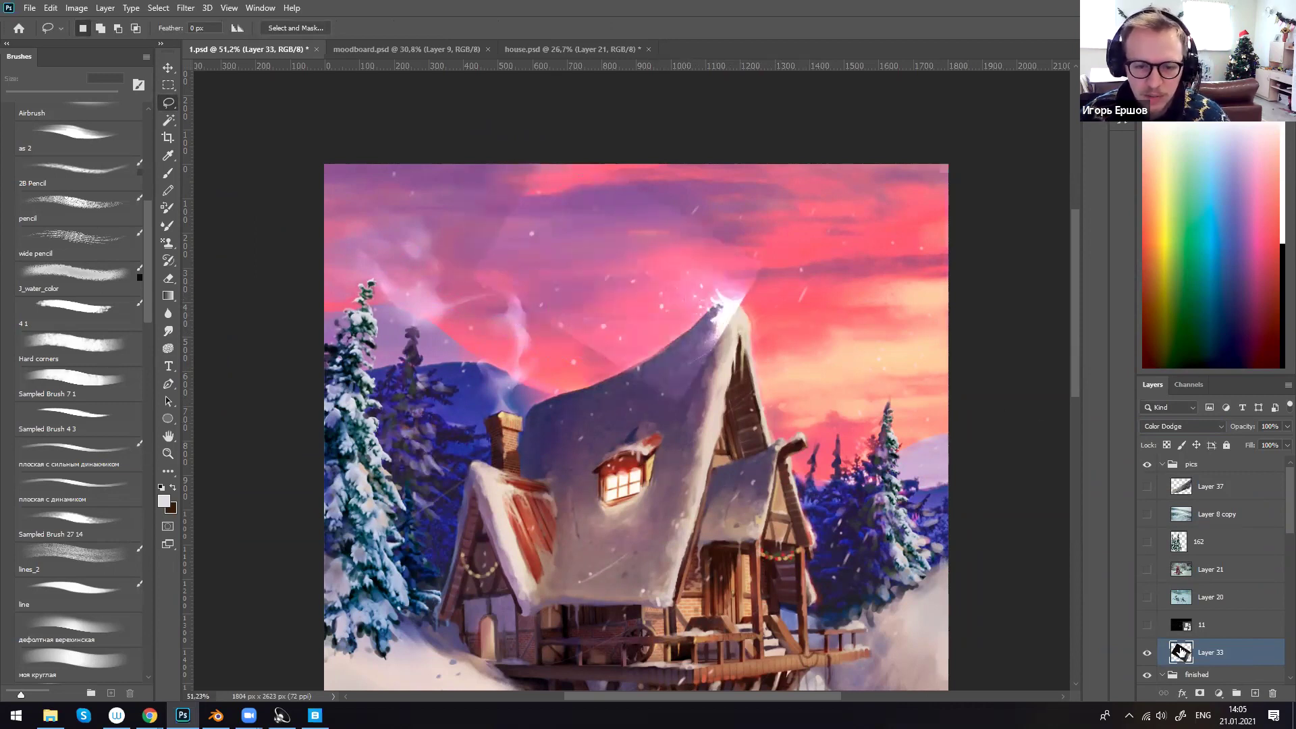
- Blend out the snow dust layer's dark background by splitting its This Layer Blend If shadow range to 43/100
{"action": "key", "text": "ctrl+shift+b"}
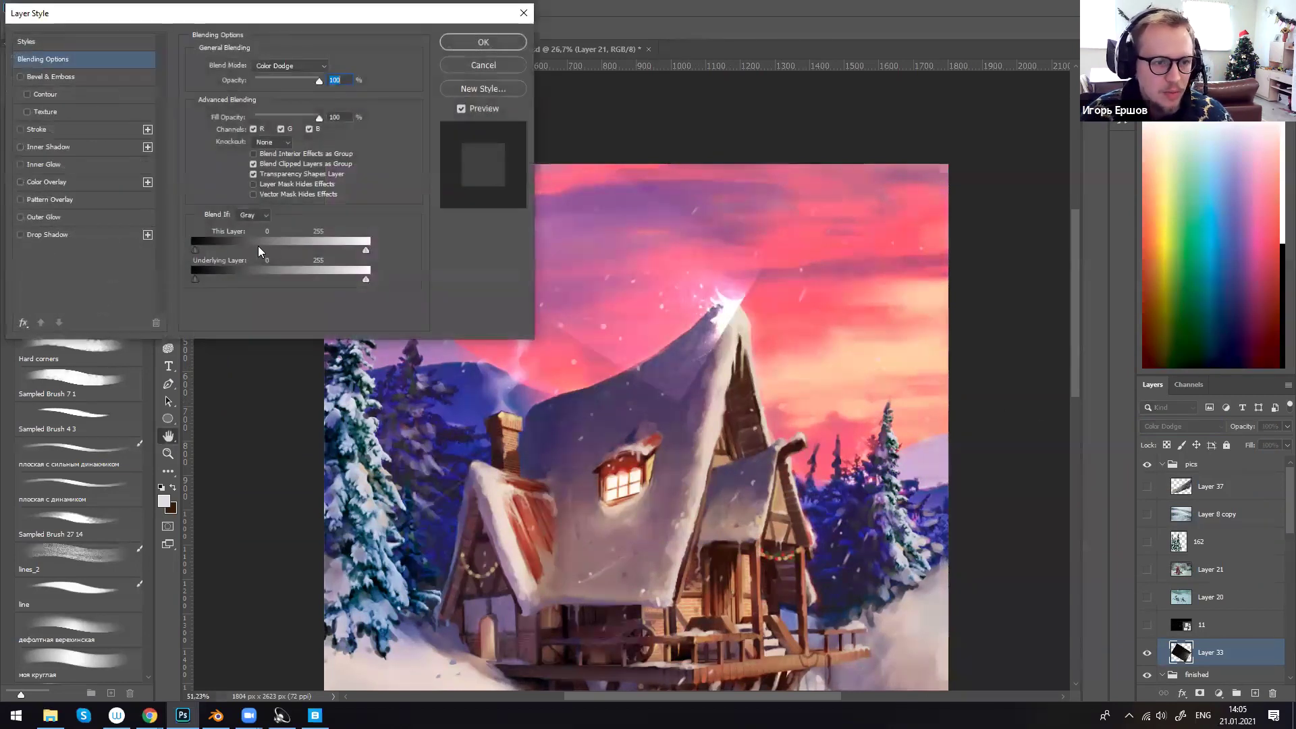
{"action": "left_click_drag", "start_coordinate": [203, 250], "coordinate": [259, 249], "text": "alt"}
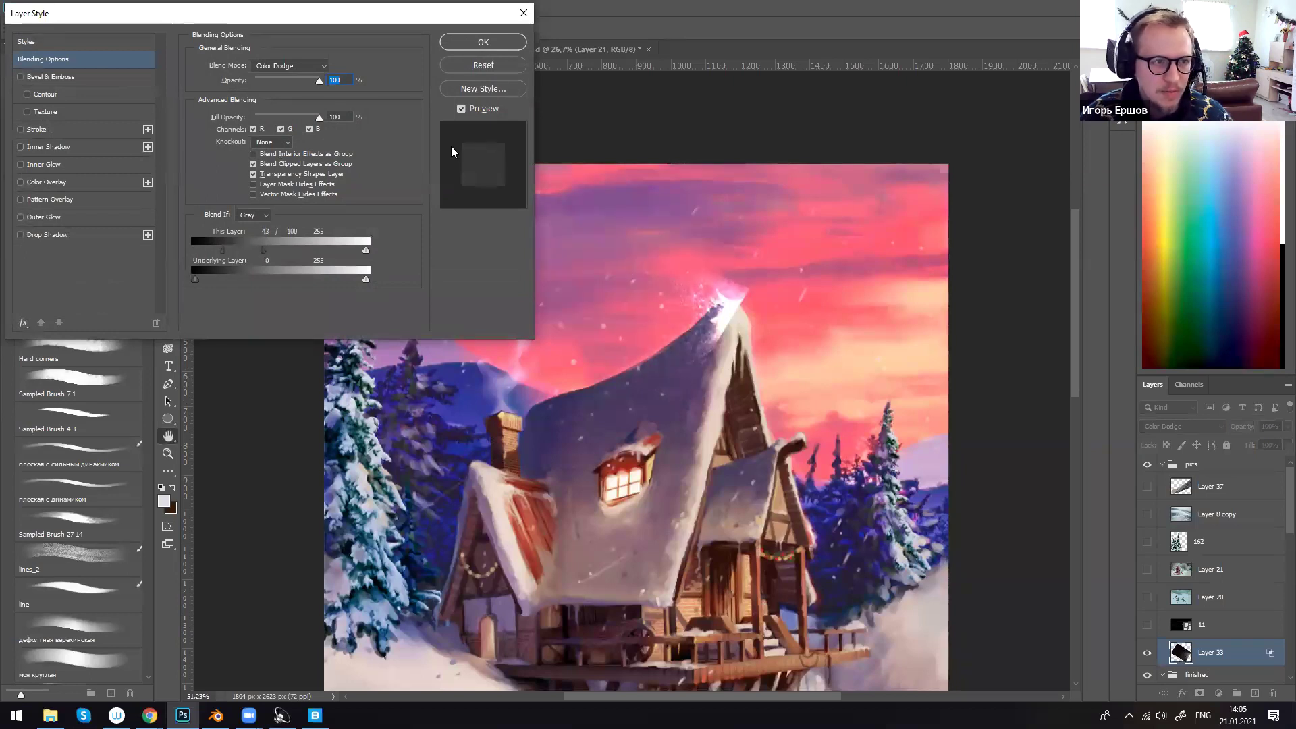
{"action": "left_click", "coordinate": [497, 42]}
- Erase the excess snow glow on the roof's peak, lower the snow dust layer's opacity to 75%, and check the painting
{"action": "key", "text": "e"}
{"action": "key", "text": "bracketright"}
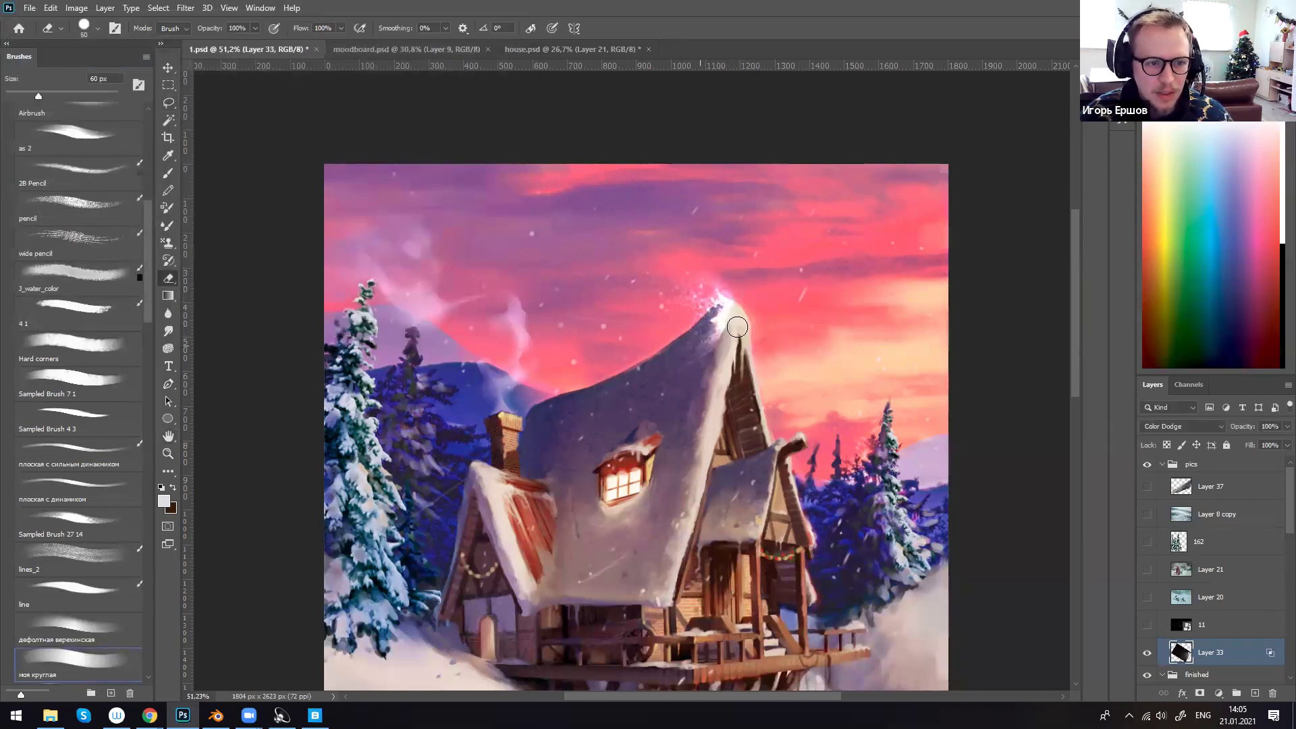
{"action": "key", "text": "l"}
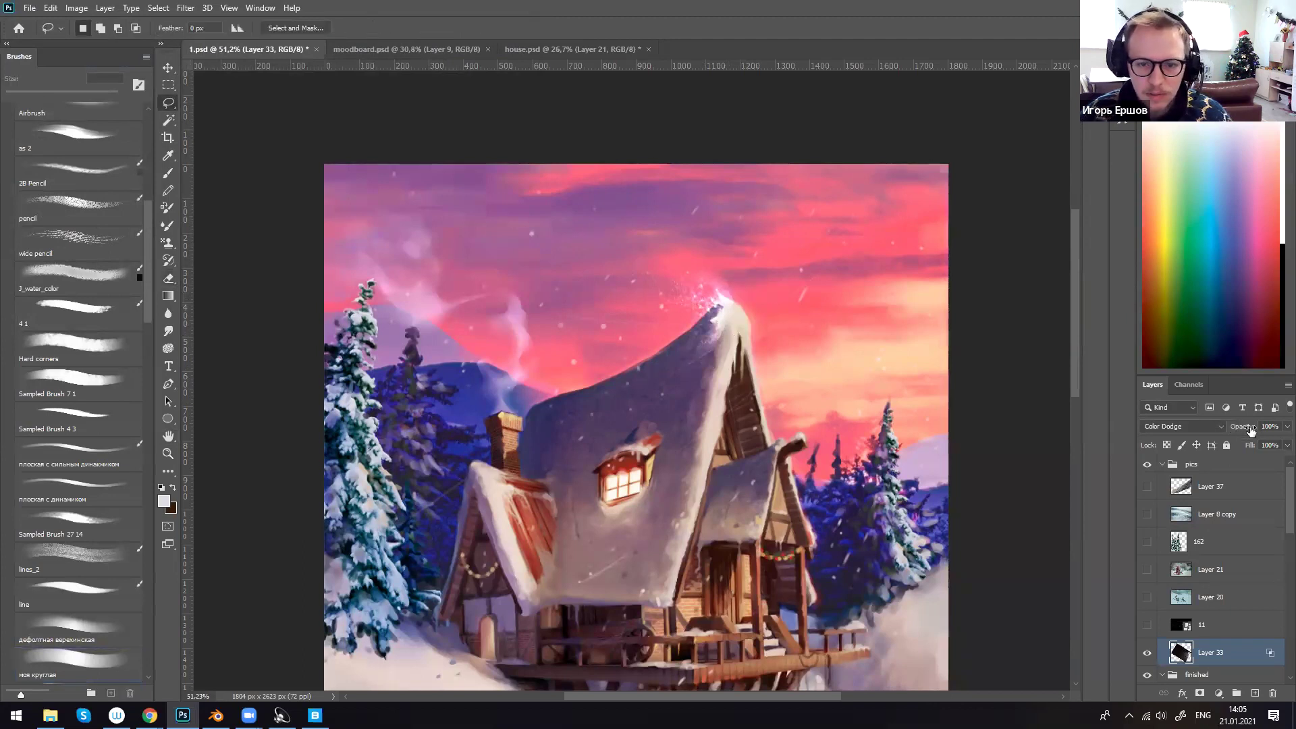
{"action": "left_click", "coordinate": [1286, 426]}
{"action": "left_click_drag", "start_coordinate": [1287, 443], "coordinate": [1275, 443]}
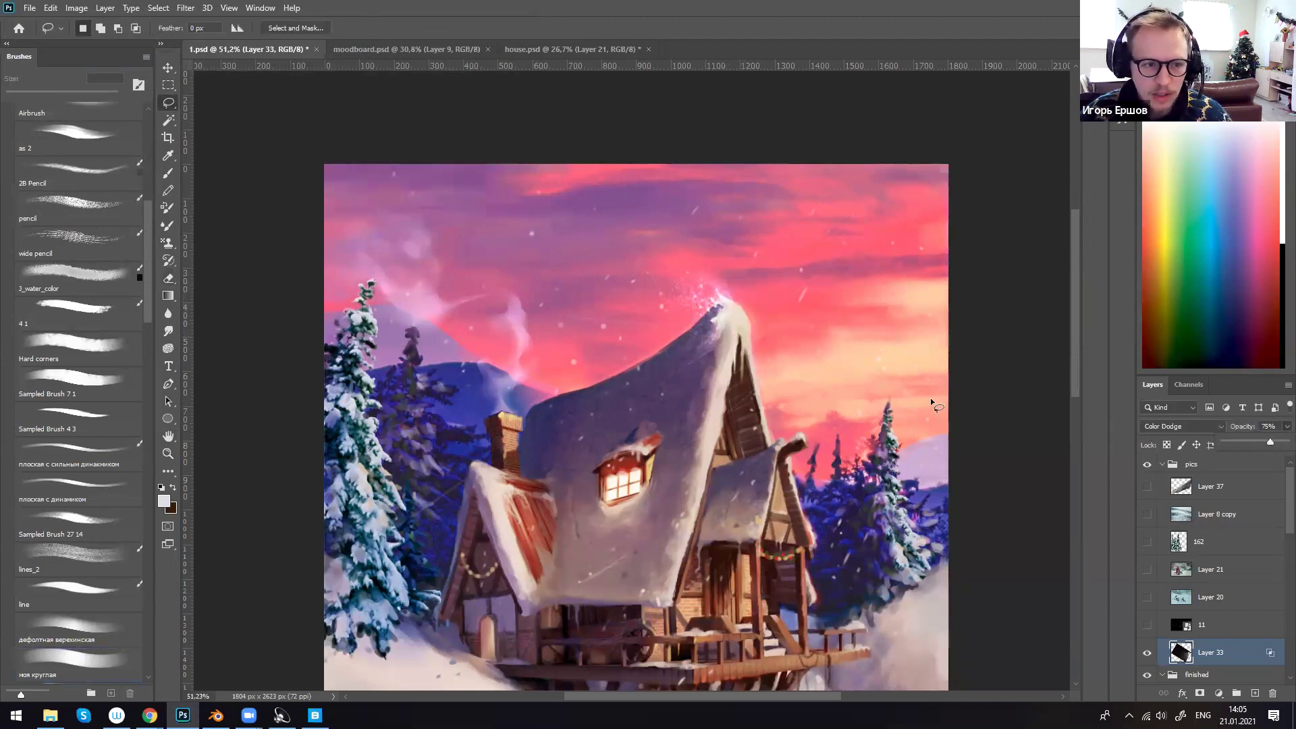
{"action": "scroll", "coordinate": [930, 398], "scroll_direction": "down", "scroll_amount": 3, "text": "alt"}
{"action": "left_click_drag", "start_coordinate": [869, 210], "coordinate": [719, 318]}
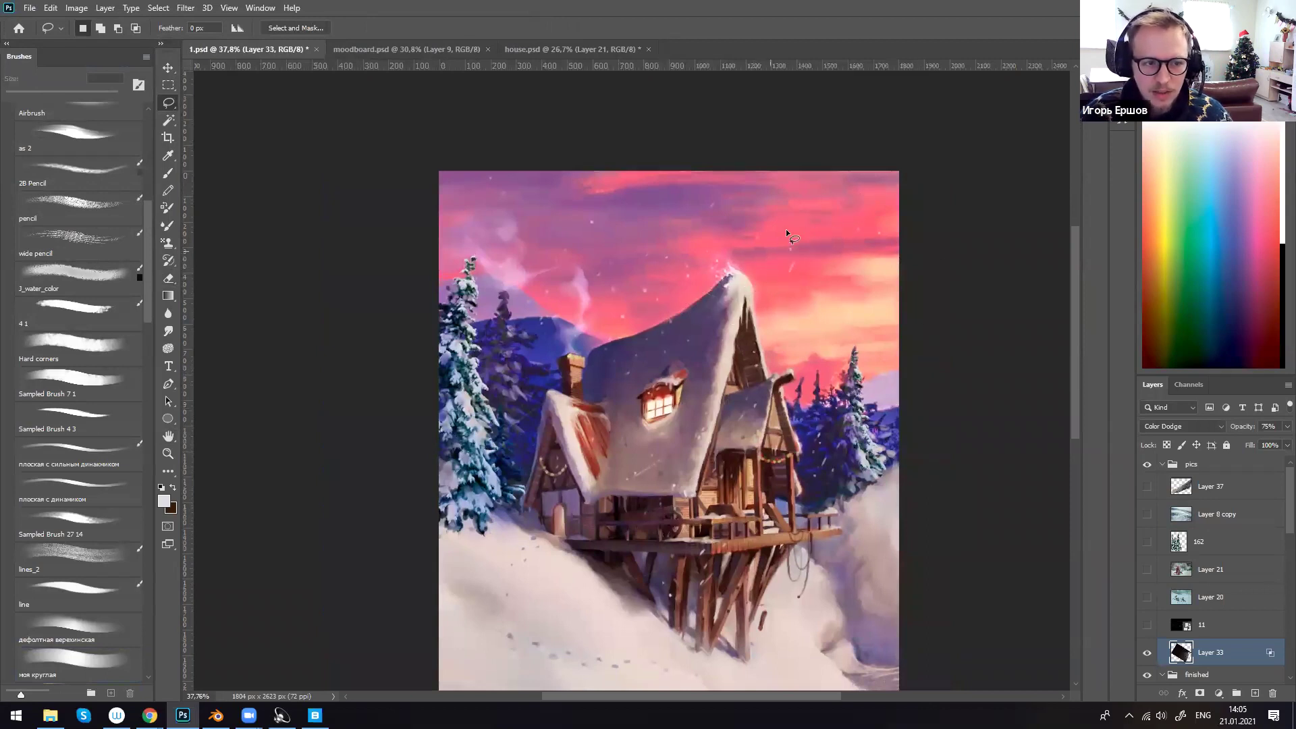
{"action": "mouse_move", "coordinate": [859, 247]}
{"action": "left_mouse_down"}
{"action": "mouse_move", "coordinate": [594, 265]}
{"action": "mouse_move", "coordinate": [805, 226]}
{"action": "left_mouse_up"}
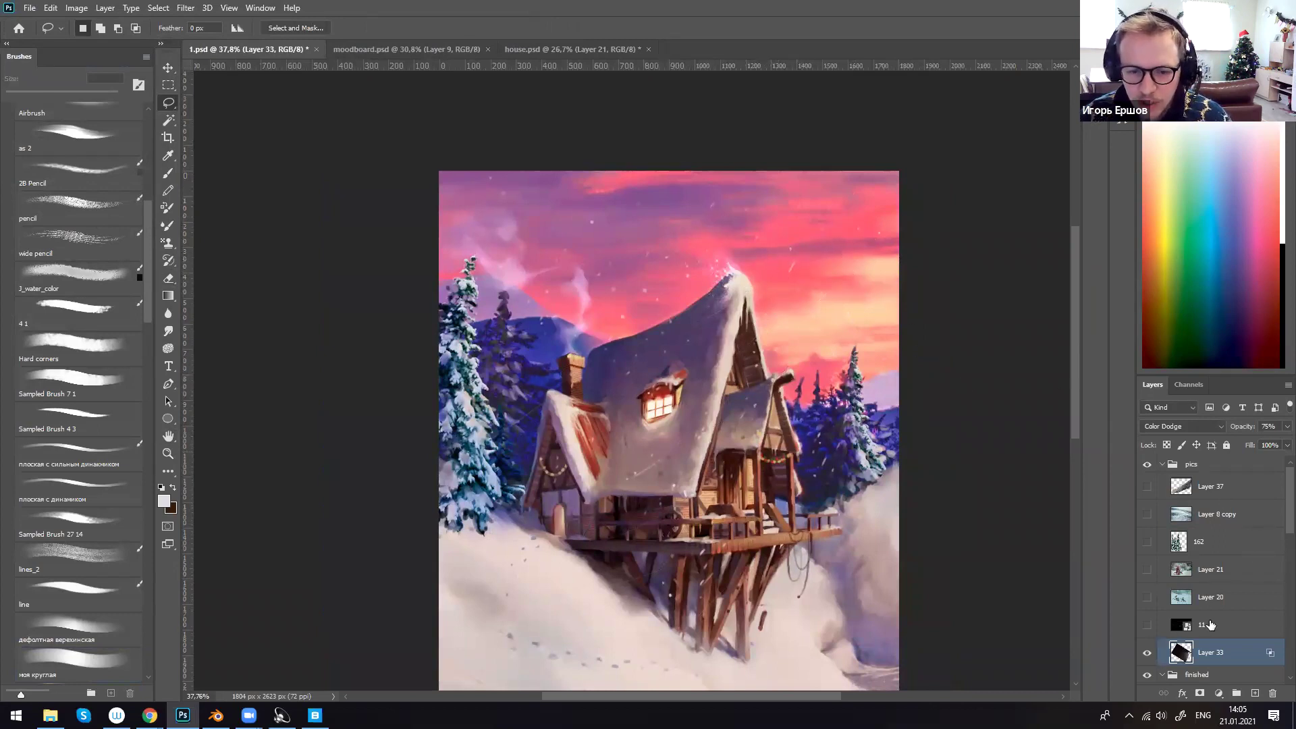
- Hide the snow dust layer, show the photo of sledding children in Layer 20, and frame the children closely
{"action": "left_click", "coordinate": [1147, 652]}
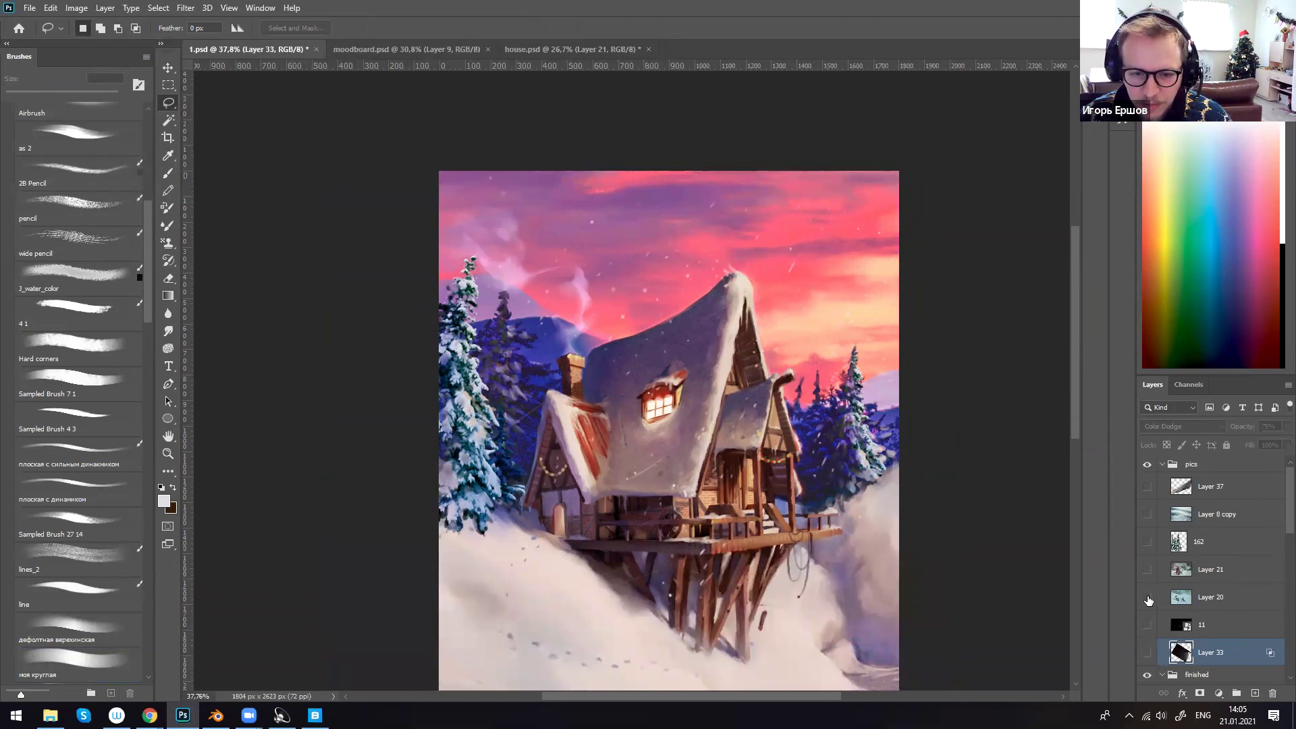
{"action": "left_click", "coordinate": [1147, 596]}
{"action": "scroll", "coordinate": [811, 472], "scroll_direction": "down", "scroll_amount": 3}
{"action": "left_click_drag", "start_coordinate": [793, 486], "coordinate": [703, 363], "text": "ctrl"}
{"action": "key", "text": "ctrl+z"}
{"action": "key", "text": "z"}
{"action": "left_click", "coordinate": [671, 488]}
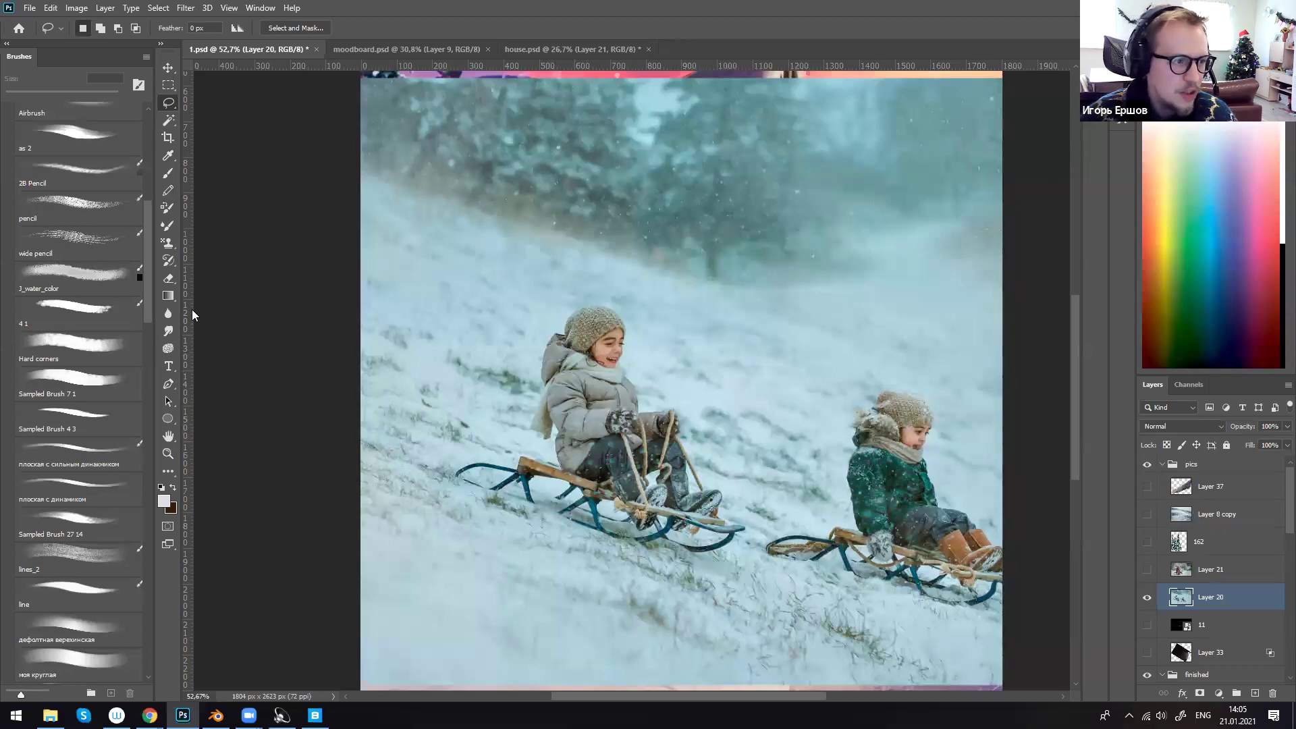
- Try outlining the back and hood of the child in the grey jacket with the Pen tool, and delete the path
{"action": "left_click", "coordinate": [168, 383]}
{"action": "left_click", "coordinate": [555, 465]}
{"action": "left_click", "coordinate": [557, 446]}
{"action": "left_click", "coordinate": [561, 429]}
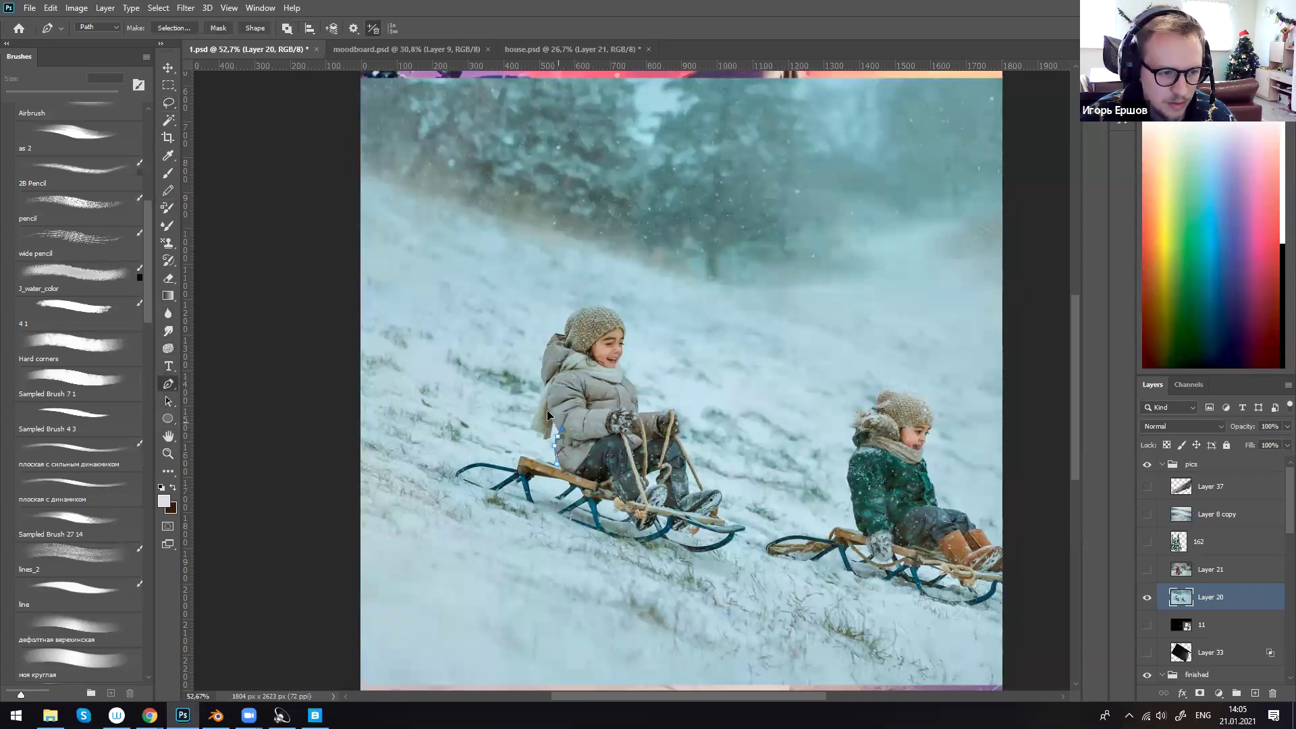
{"action": "left_click", "coordinate": [542, 379]}
{"action": "left_click", "coordinate": [562, 358]}
{"action": "left_click", "coordinate": [559, 336]}
{"action": "left_click", "coordinate": [575, 326]}
{"action": "key", "text": "Escape"}
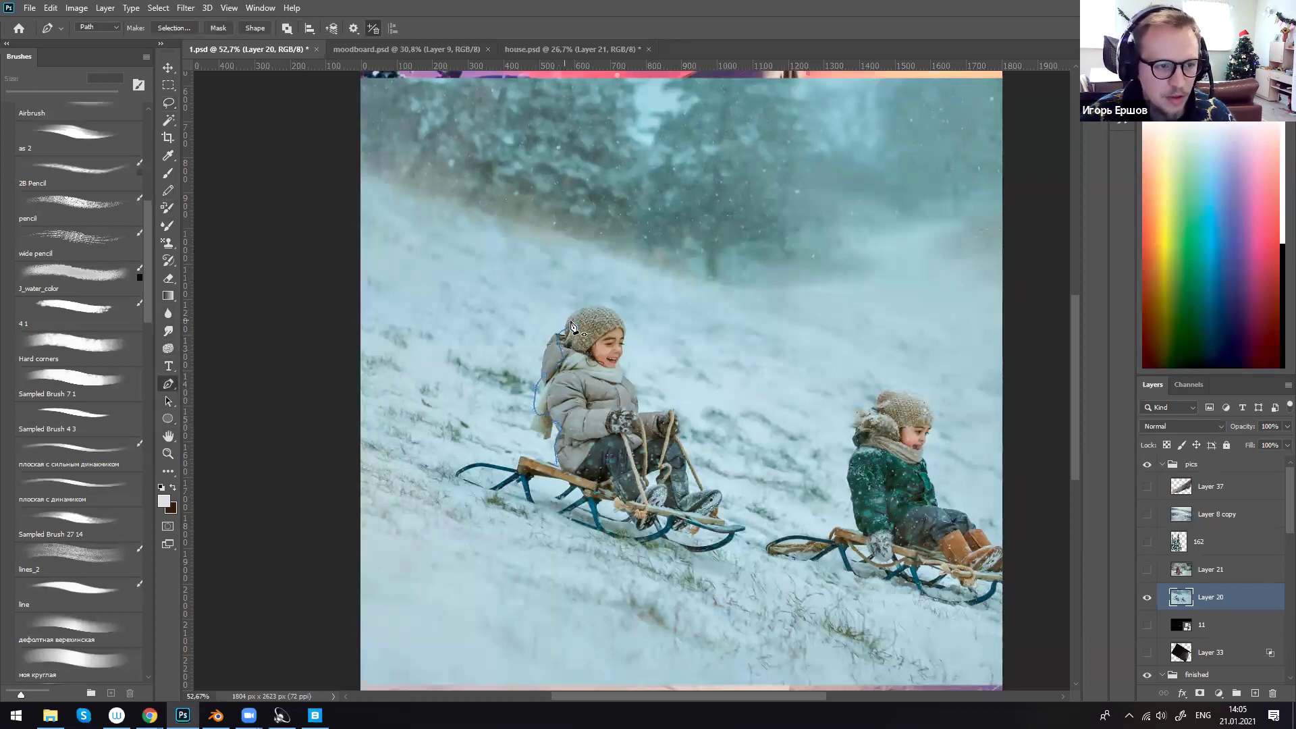
{"action": "right_click", "coordinate": [492, 298]}
{"action": "left_click", "coordinate": [500, 315]}
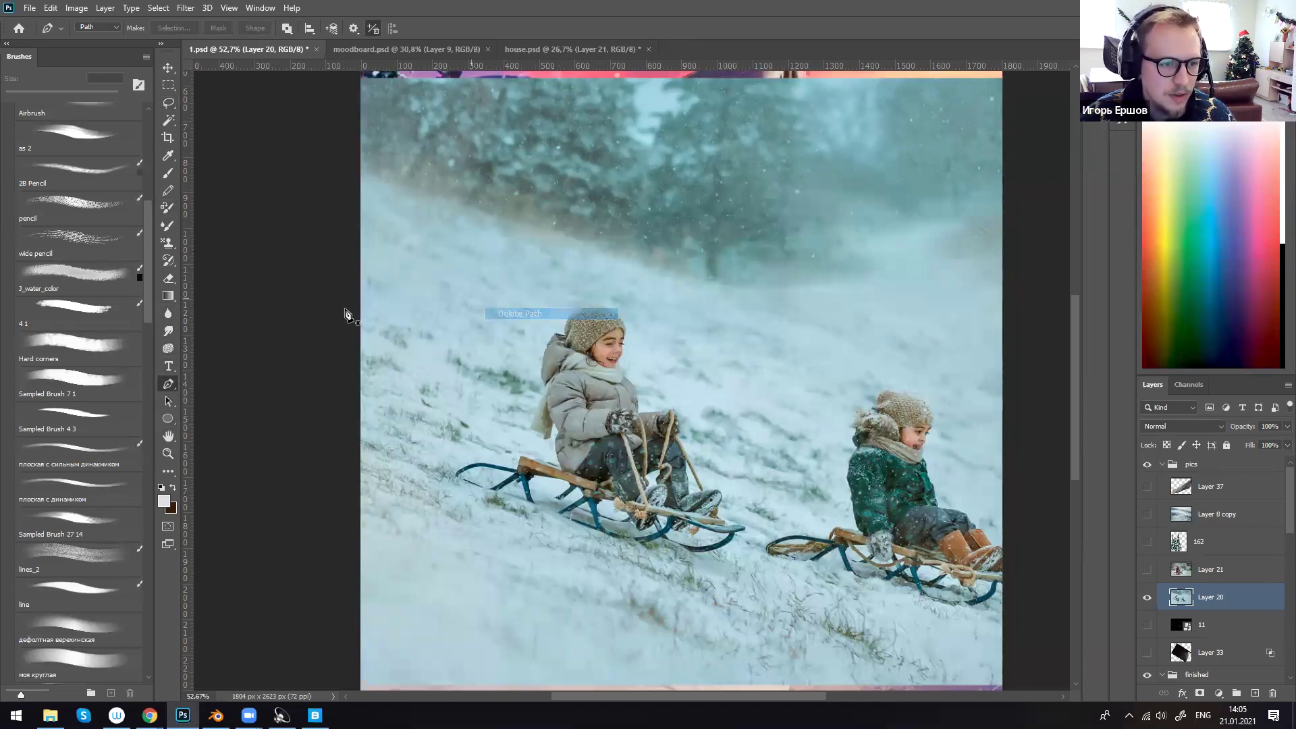
- Lasso the child in the grey jacket together with the sled, copy the selection onto a new layer, and hide Layer 20
{"action": "left_click", "coordinate": [168, 102]}
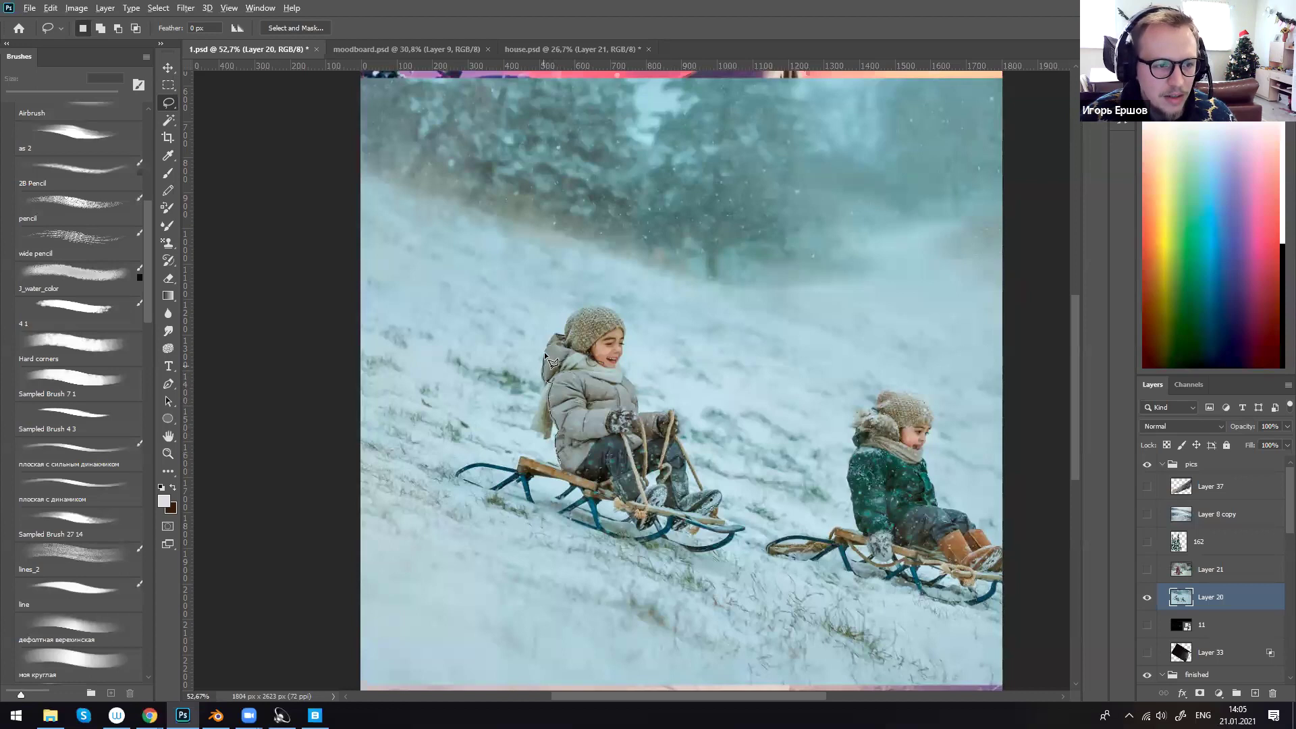
{"action": "left_click_drag", "start_coordinate": [572, 313], "coordinate": [617, 316]}
{"action": "left_click_drag", "start_coordinate": [615, 364], "coordinate": [668, 417]}
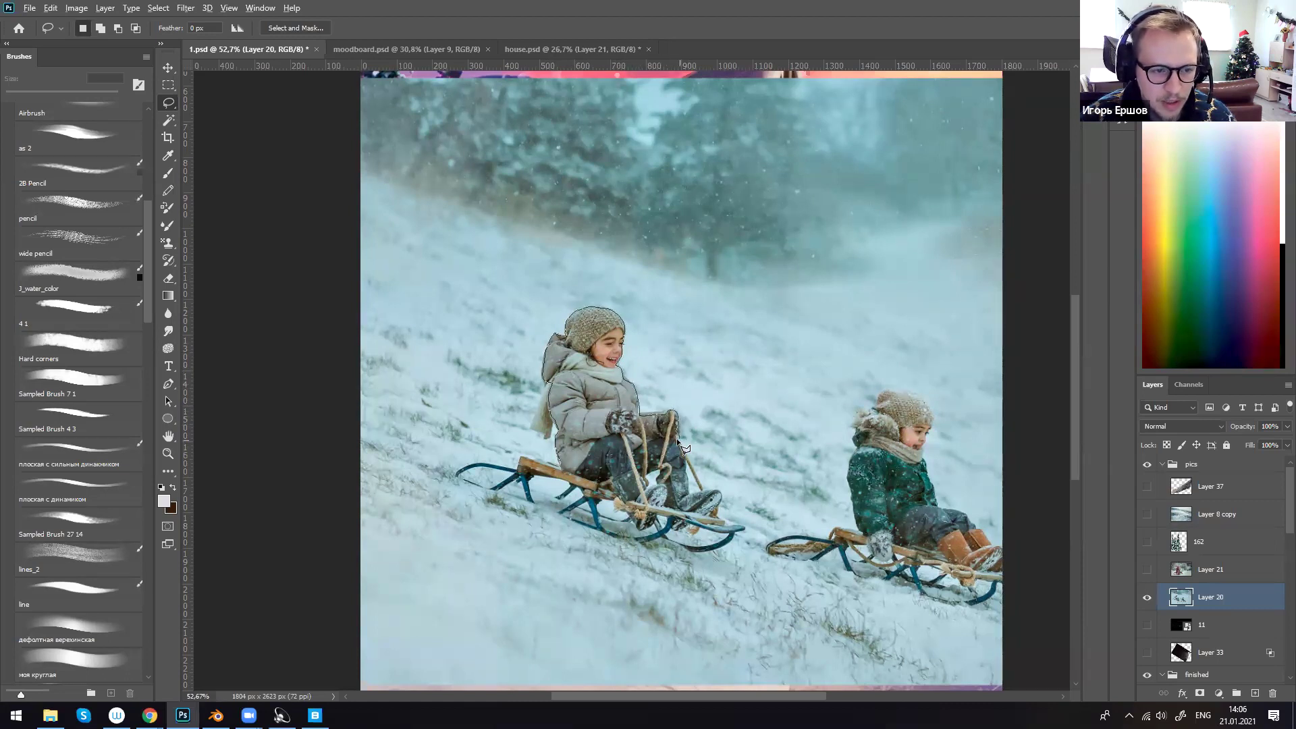
{"action": "left_click_drag", "start_coordinate": [715, 513], "coordinate": [736, 524]}
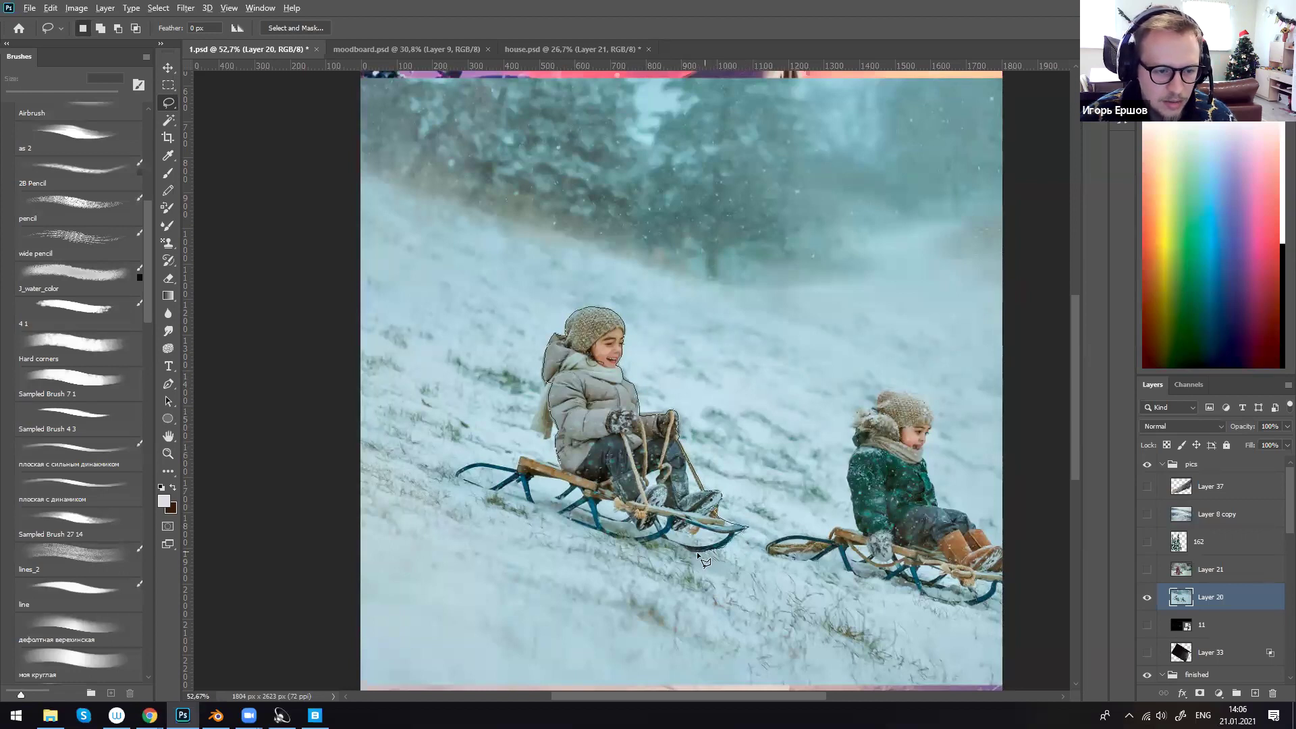
{"action": "mouse_move", "coordinate": [648, 540]}
{"action": "left_mouse_down"}
{"action": "mouse_move", "coordinate": [501, 497]}
{"action": "mouse_move", "coordinate": [507, 471]}
{"action": "mouse_move", "coordinate": [555, 463]}
{"action": "left_mouse_up"}
{"action": "key", "text": "ctrl+j"}
{"action": "left_click", "coordinate": [1211, 625]}
{"action": "left_click", "coordinate": [1147, 625]}
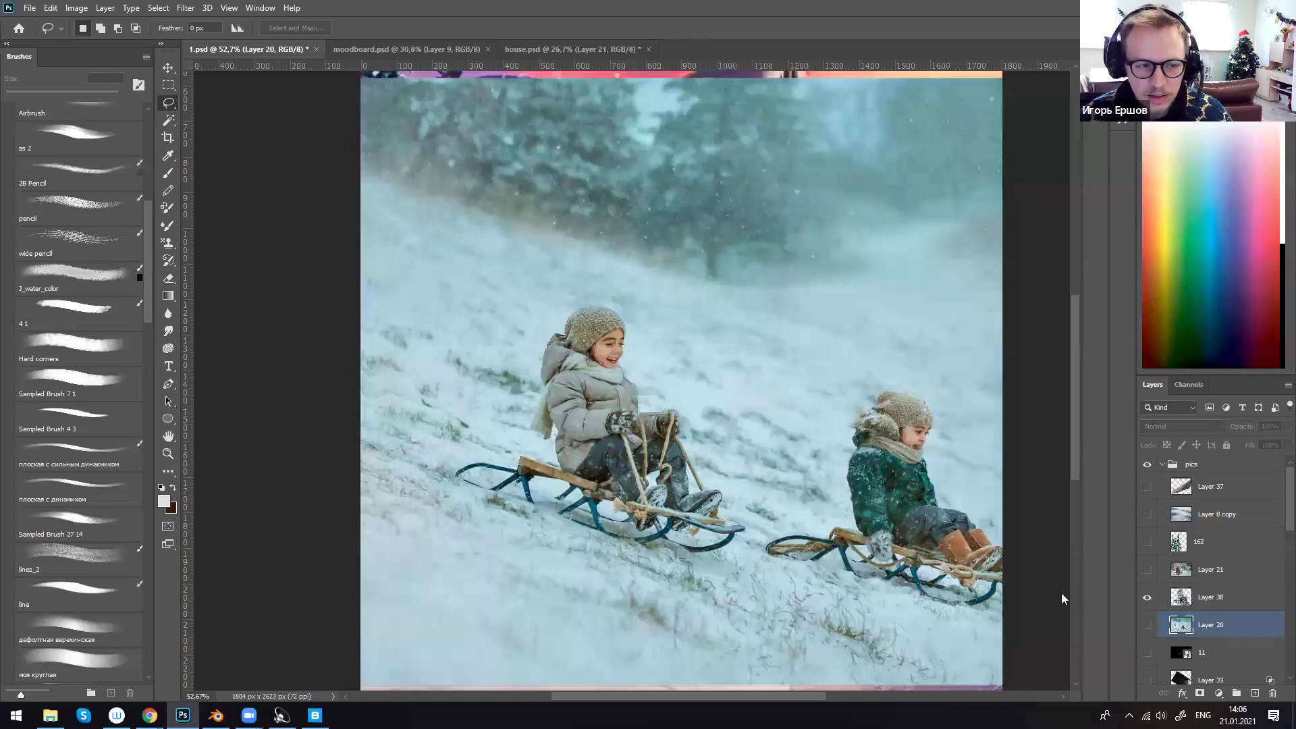
- Move the child cut-out over the slope and delete the leftover snow between the sled's runners with Magic Wand selections
{"action": "left_click_drag", "start_coordinate": [613, 496], "coordinate": [476, 511], "text": "ctrl"}
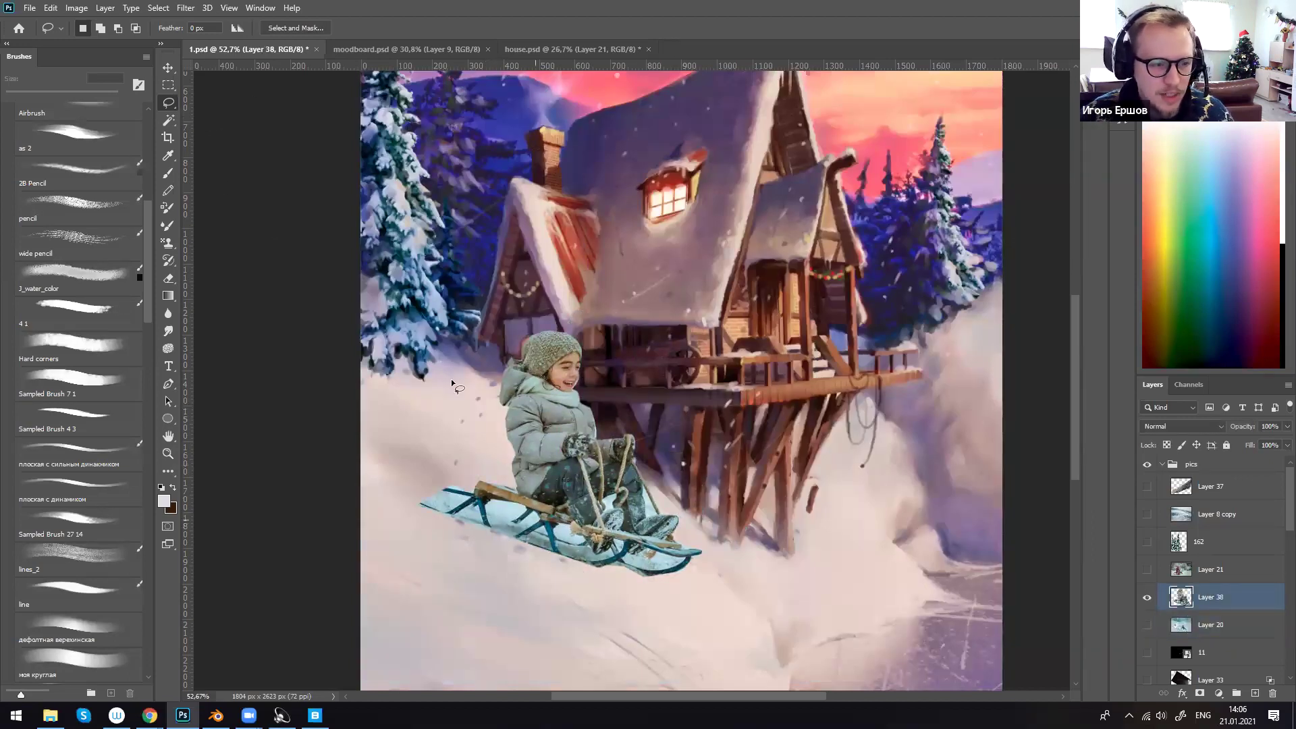
{"action": "left_click", "coordinate": [168, 120]}
{"action": "left_click", "coordinate": [528, 521]}
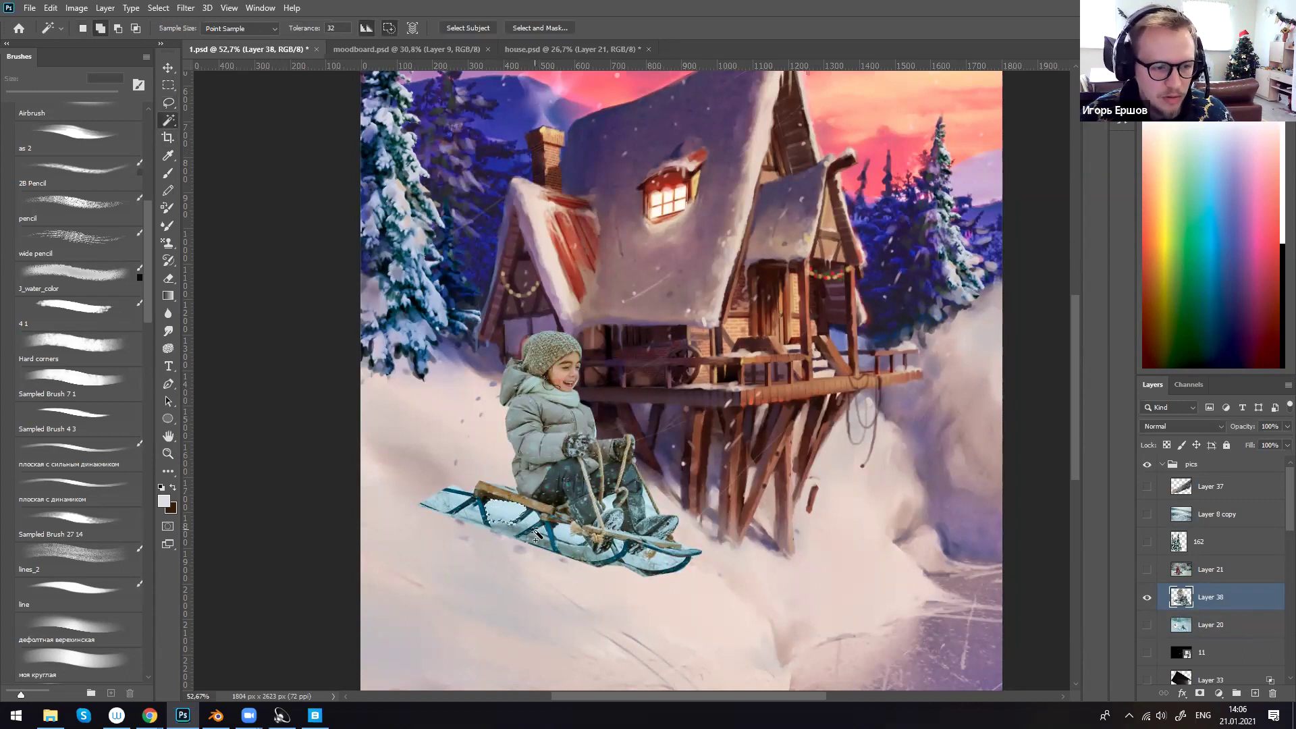
{"action": "left_click", "coordinate": [484, 517]}
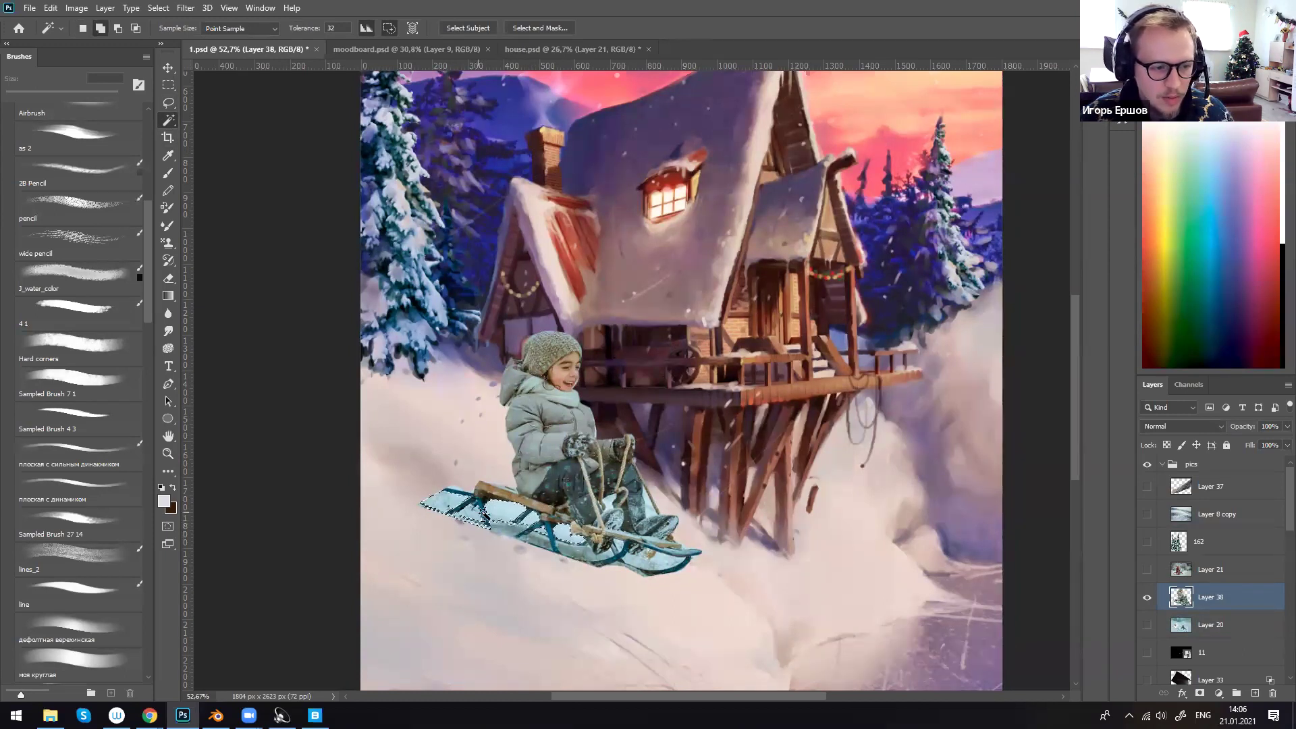
{"action": "left_click", "coordinate": [613, 566]}
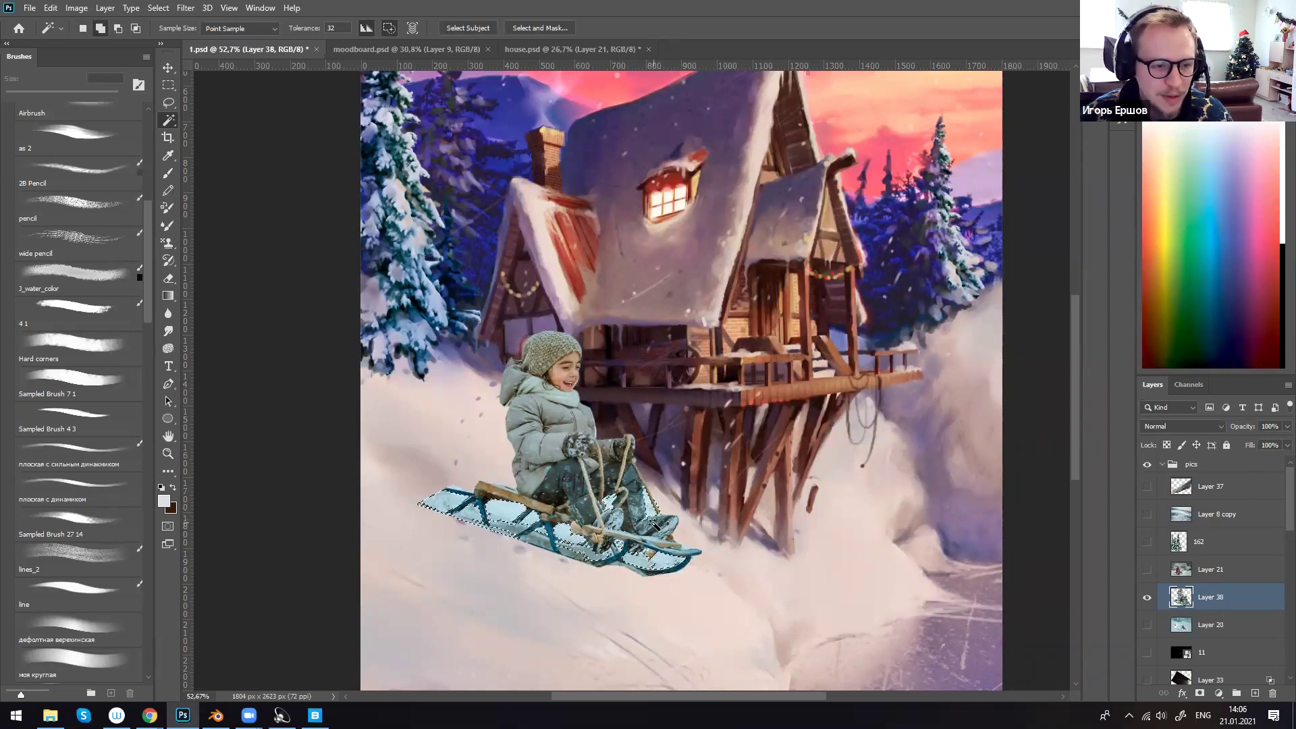
{"action": "key", "text": "Delete"}
{"action": "key", "text": "ctrl+d"}
- Shrink the child cut-out to about 24%, rotate it about 16°, and place it on the snowy slope beside the footprint trail
{"action": "key", "text": "l"}
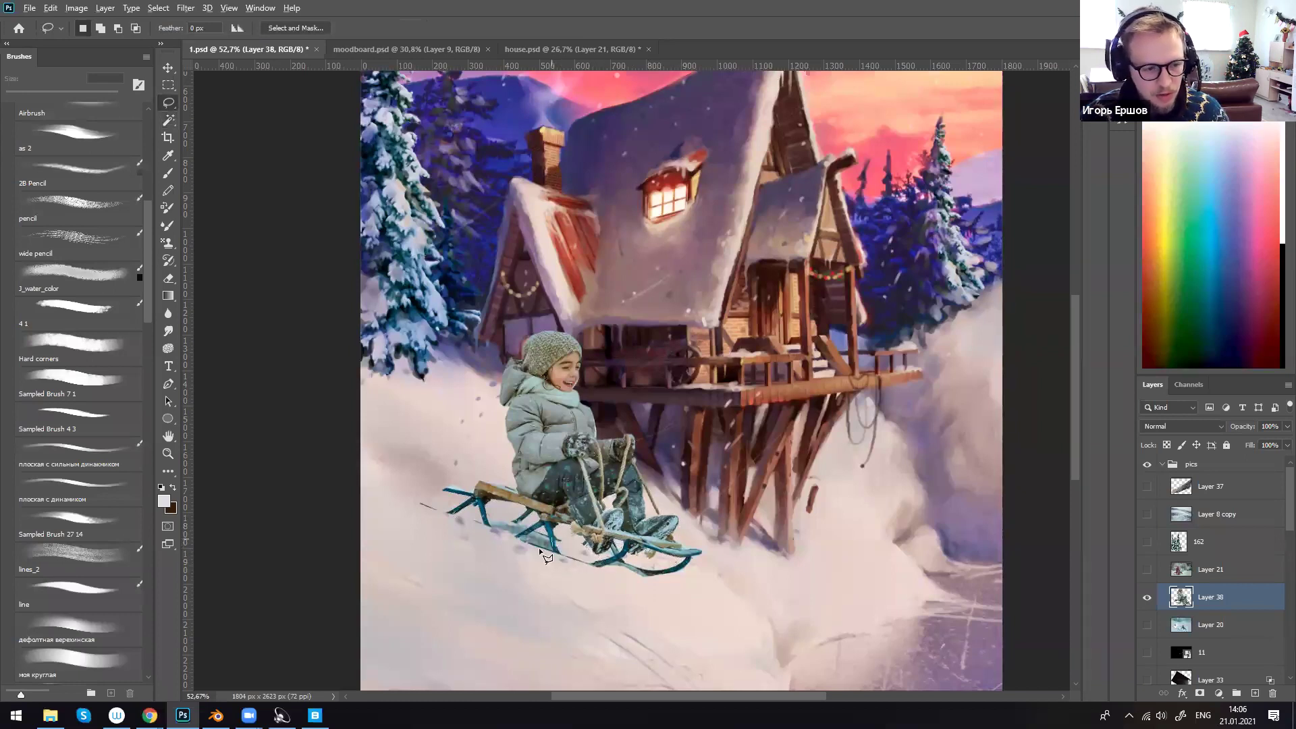
{"action": "mouse_move", "coordinate": [474, 487]}
{"action": "left_mouse_down"}
{"action": "mouse_move", "coordinate": [439, 489]}
{"action": "mouse_move", "coordinate": [474, 483]}
{"action": "left_mouse_up"}
{"action": "right_click", "coordinate": [620, 521]}
{"action": "left_click", "coordinate": [693, 413]}
{"action": "left_click_drag", "start_coordinate": [707, 578], "coordinate": [486, 501]}
{"action": "left_click_drag", "start_coordinate": [467, 453], "coordinate": [527, 540]}
{"action": "mouse_move", "coordinate": [436, 549]}
{"action": "left_mouse_down", "text": "ctrl"}
{"action": "mouse_move", "coordinate": [453, 543]}
{"action": "mouse_move", "coordinate": [441, 542]}
{"action": "left_mouse_up", "text": "ctrl"}
{"action": "left_click_drag", "start_coordinate": [513, 502], "coordinate": [503, 499], "text": "ctrl"}
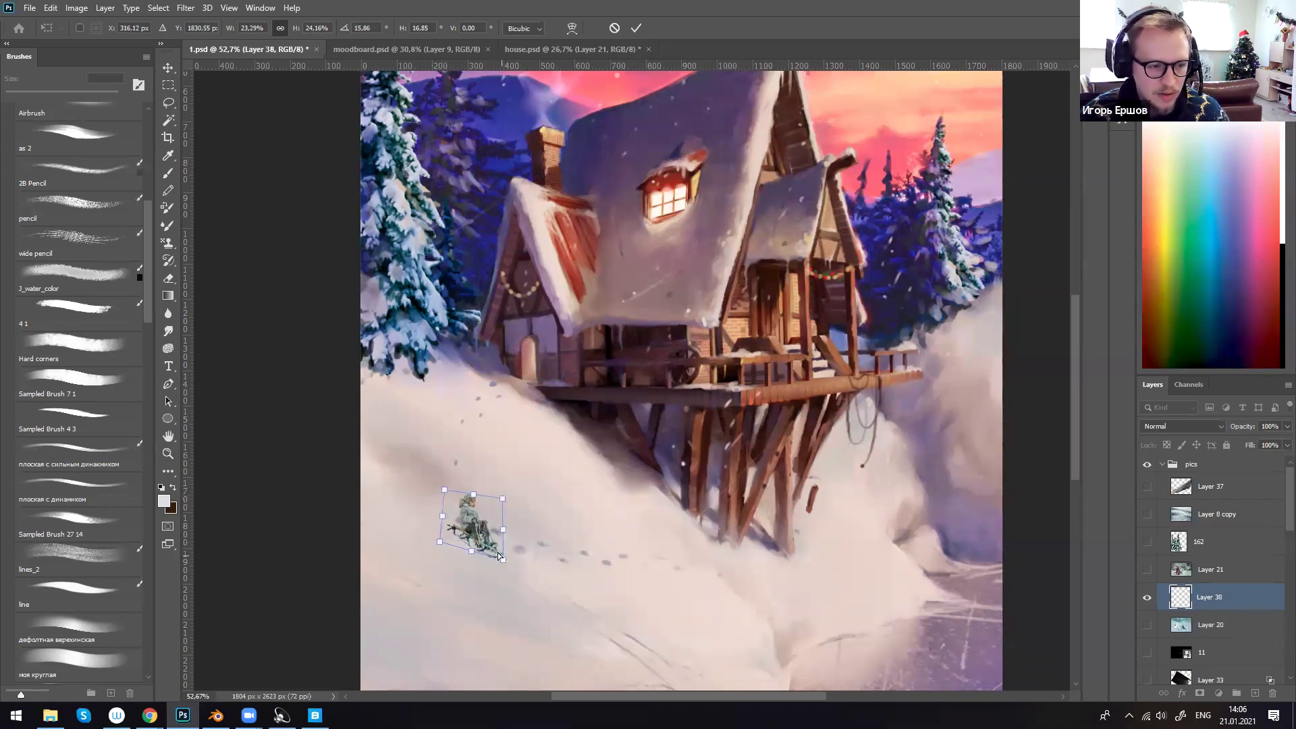
{"action": "key", "text": "Return"}
{"action": "key", "text": "l"}
{"action": "left_click_drag", "start_coordinate": [444, 509], "coordinate": [468, 527], "text": "ctrl"}
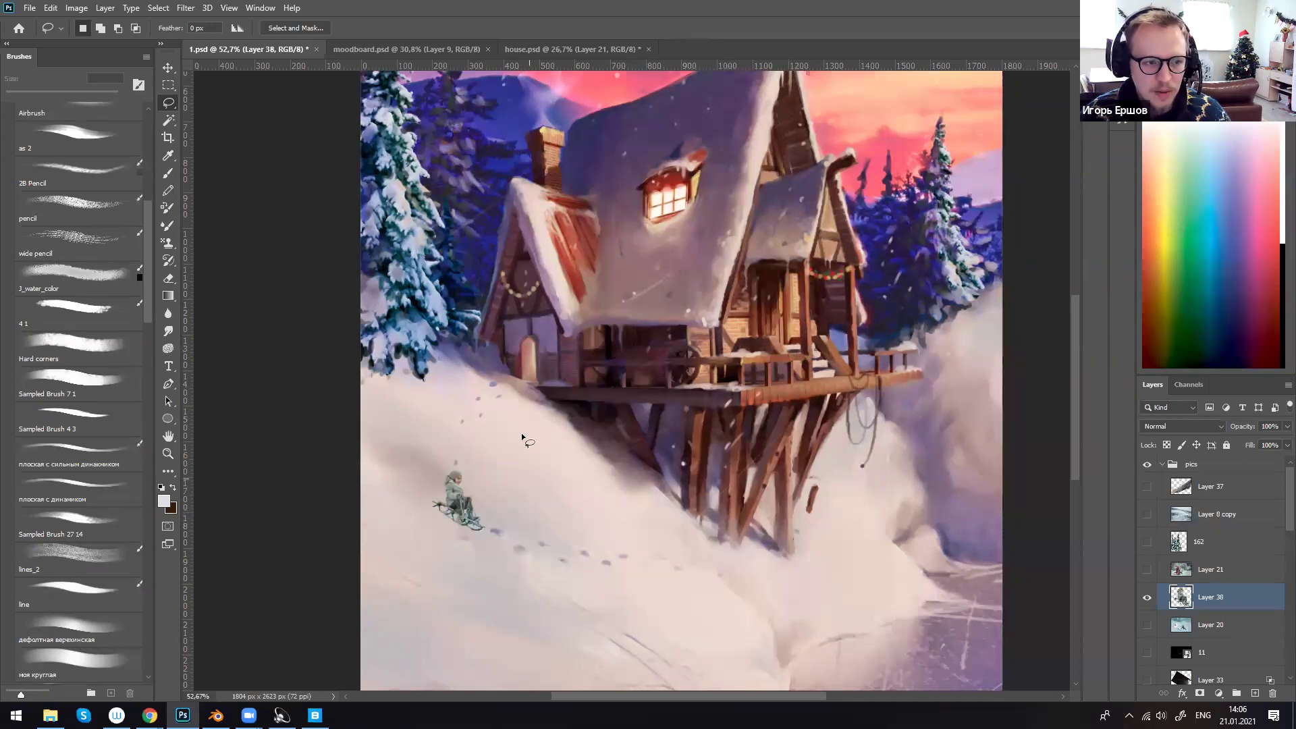
- Lasso a cloud shape behind the sledding child and brush a soft white snow puff inside it on a new layer
{"action": "left_click", "coordinate": [655, 343], "text": "ctrl"}
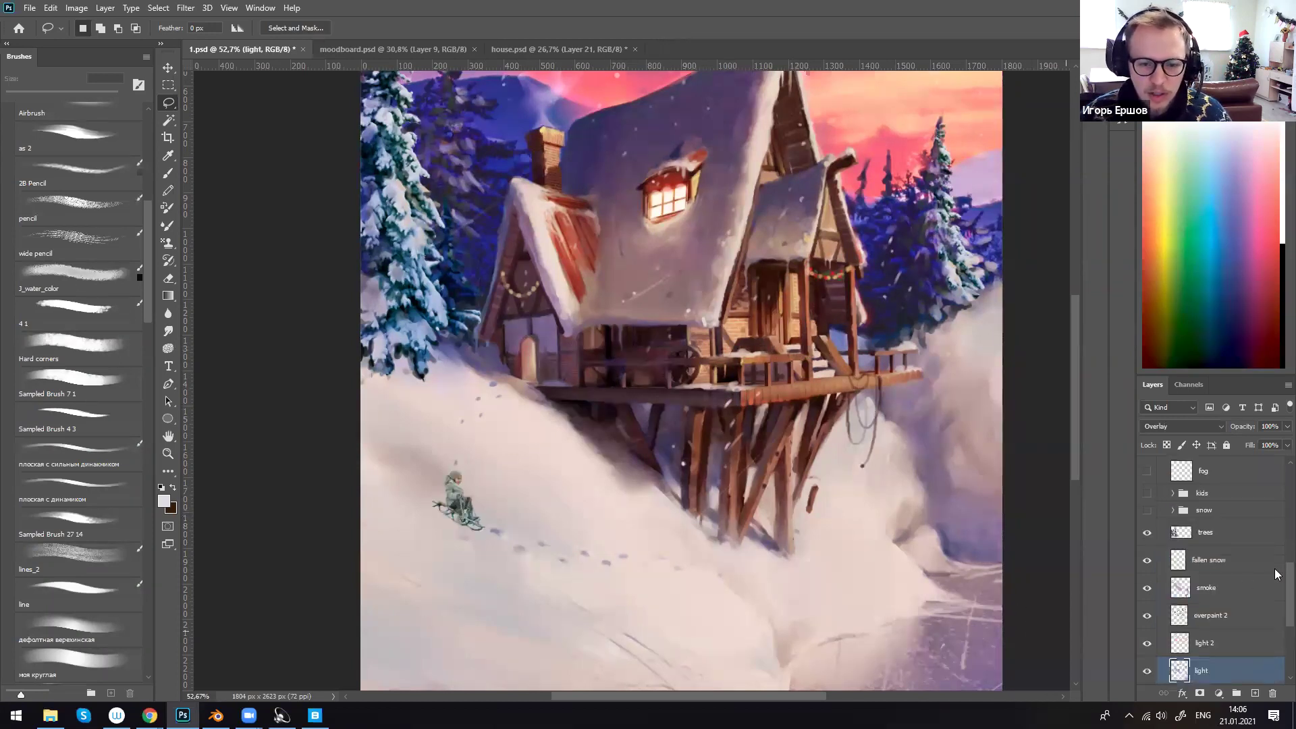
{"action": "scroll", "coordinate": [1276, 588], "scroll_direction": "up", "scroll_amount": 3}
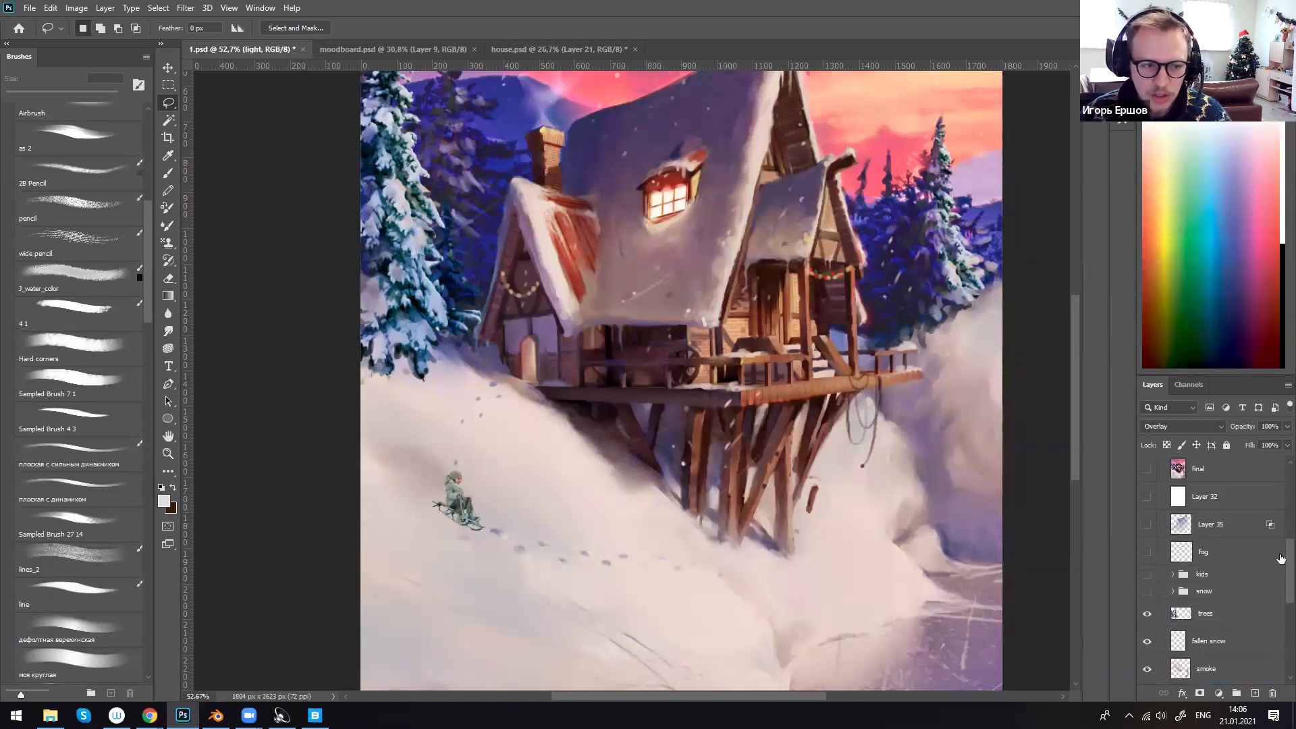
{"action": "left_click", "coordinate": [470, 519], "text": "ctrl"}
{"action": "mouse_move", "coordinate": [467, 516]}
{"action": "left_mouse_down", "text": "ctrl"}
{"action": "mouse_move", "coordinate": [399, 480]}
{"action": "mouse_move", "coordinate": [447, 493]}
{"action": "mouse_move", "coordinate": [452, 512]}
{"action": "left_mouse_up", "text": "ctrl"}
{"action": "key", "text": "g"}
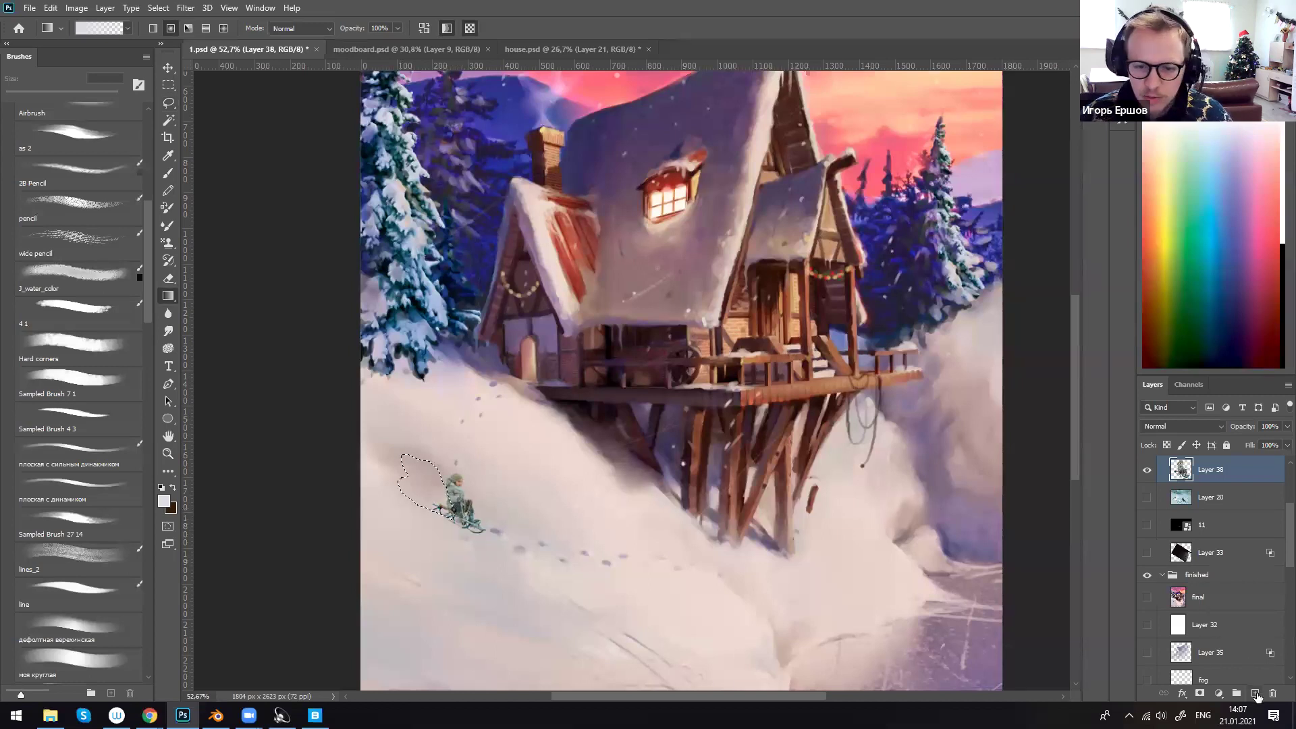
{"action": "key", "text": "ctrl+shift+alt+n"}
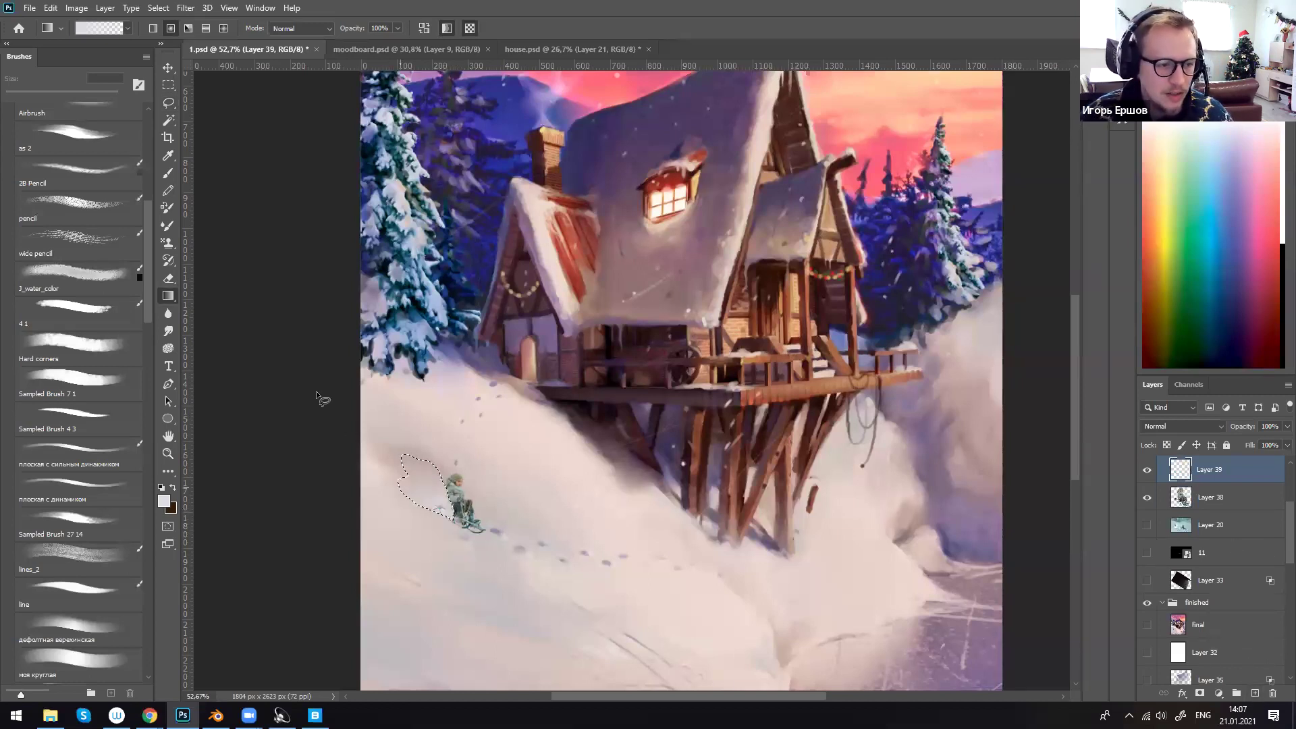
{"action": "key", "text": "l"}
{"action": "key", "text": "b"}
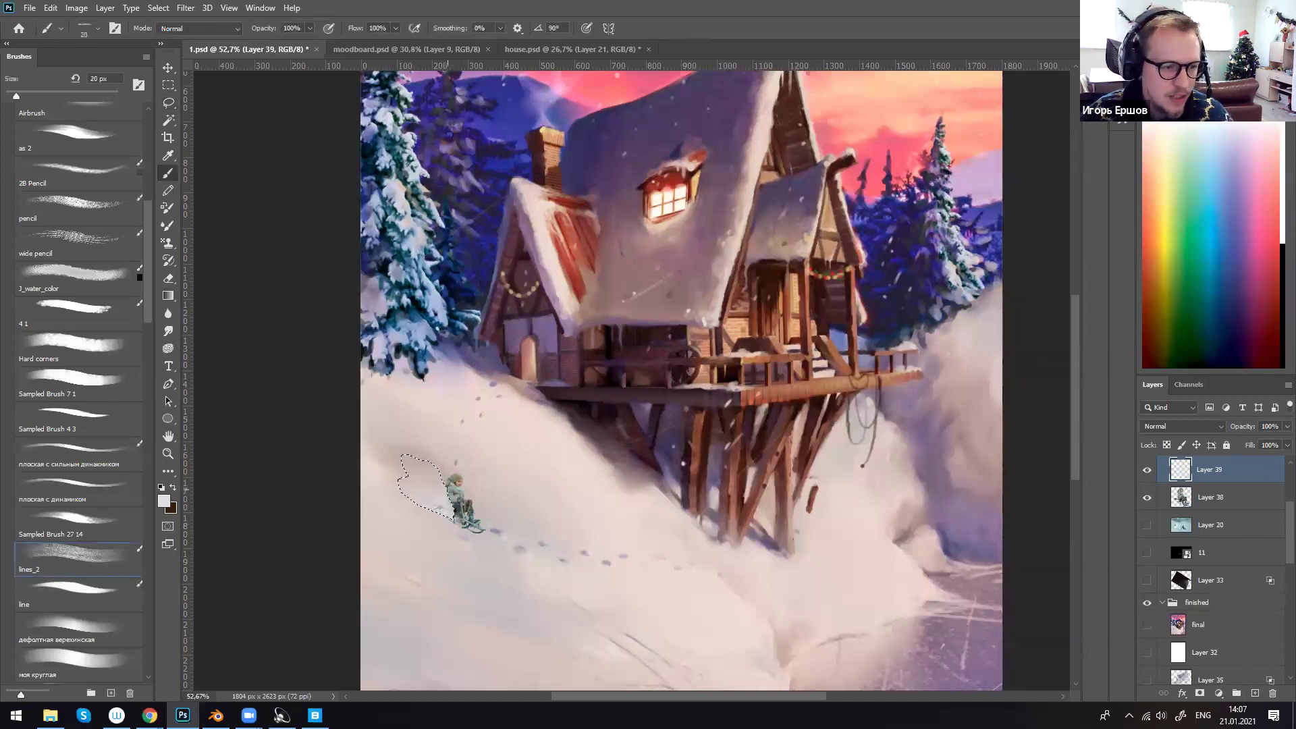
{"action": "mouse_move", "coordinate": [418, 498]}
{"action": "left_mouse_down"}
{"action": "mouse_move", "coordinate": [439, 474]}
{"action": "mouse_move", "coordinate": [438, 508]}
{"action": "mouse_move", "coordinate": [452, 482]}
{"action": "mouse_move", "coordinate": [453, 529]}
{"action": "mouse_move", "coordinate": [416, 511]}
{"action": "mouse_move", "coordinate": [430, 509]}
{"action": "left_mouse_up"}
{"action": "key", "text": "l"}
{"action": "left_click", "coordinate": [474, 500]}
{"action": "key", "text": "e"}
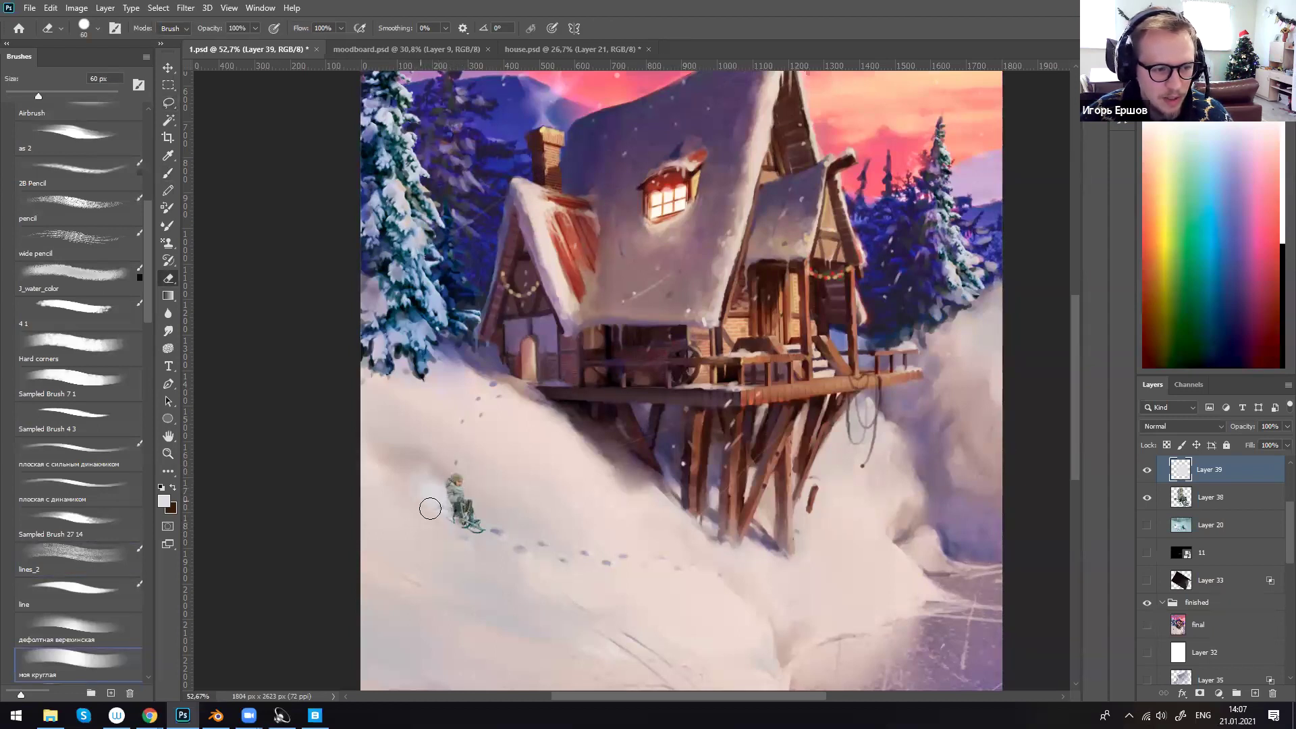
- Try lightening the shadows and darkening the highlights of the child cut-out on Layer 38 with Curves, and cancel the adjustment
{"action": "left_click", "coordinate": [465, 500], "text": "ctrl"}
{"action": "key", "text": "ctrl+m"}
{"action": "left_click_drag", "start_coordinate": [222, 247], "coordinate": [178, 239]}
{"action": "left_click_drag", "start_coordinate": [245, 168], "coordinate": [253, 204]}
{"action": "left_click_drag", "start_coordinate": [178, 239], "coordinate": [150, 235]}
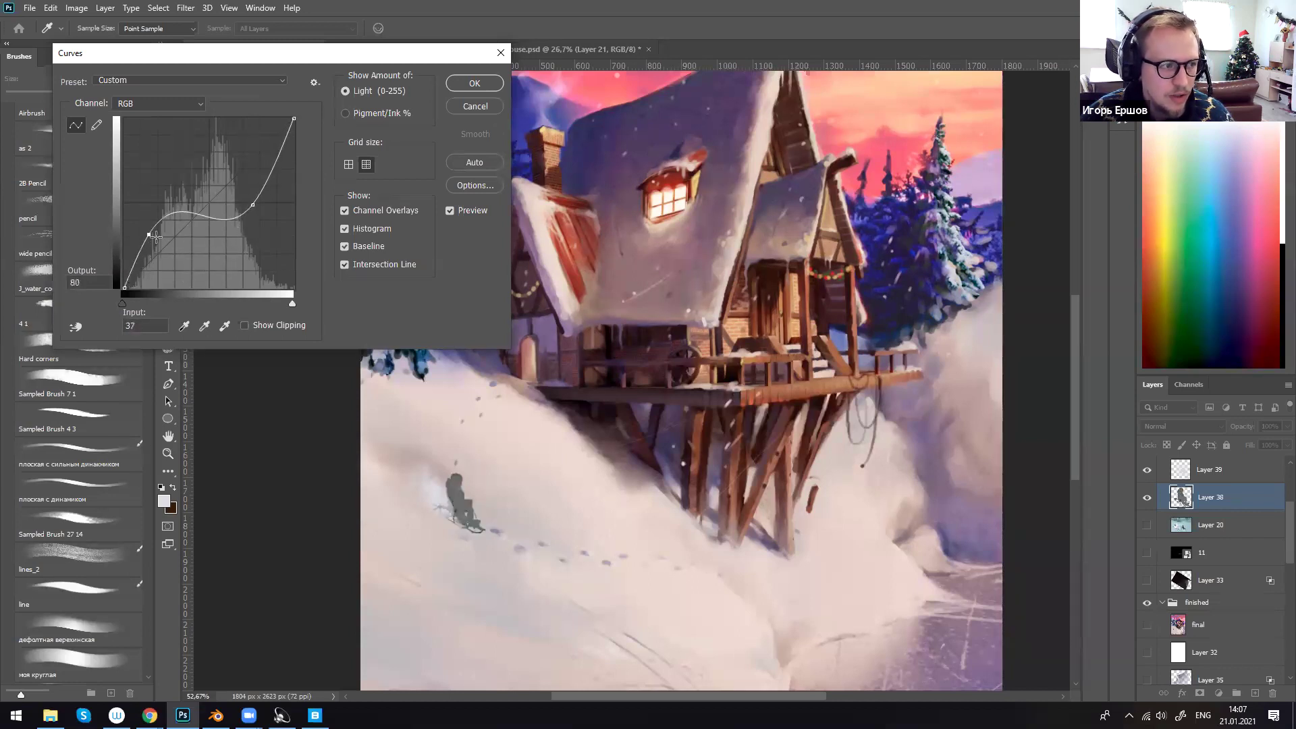
{"action": "left_click", "coordinate": [457, 106]}
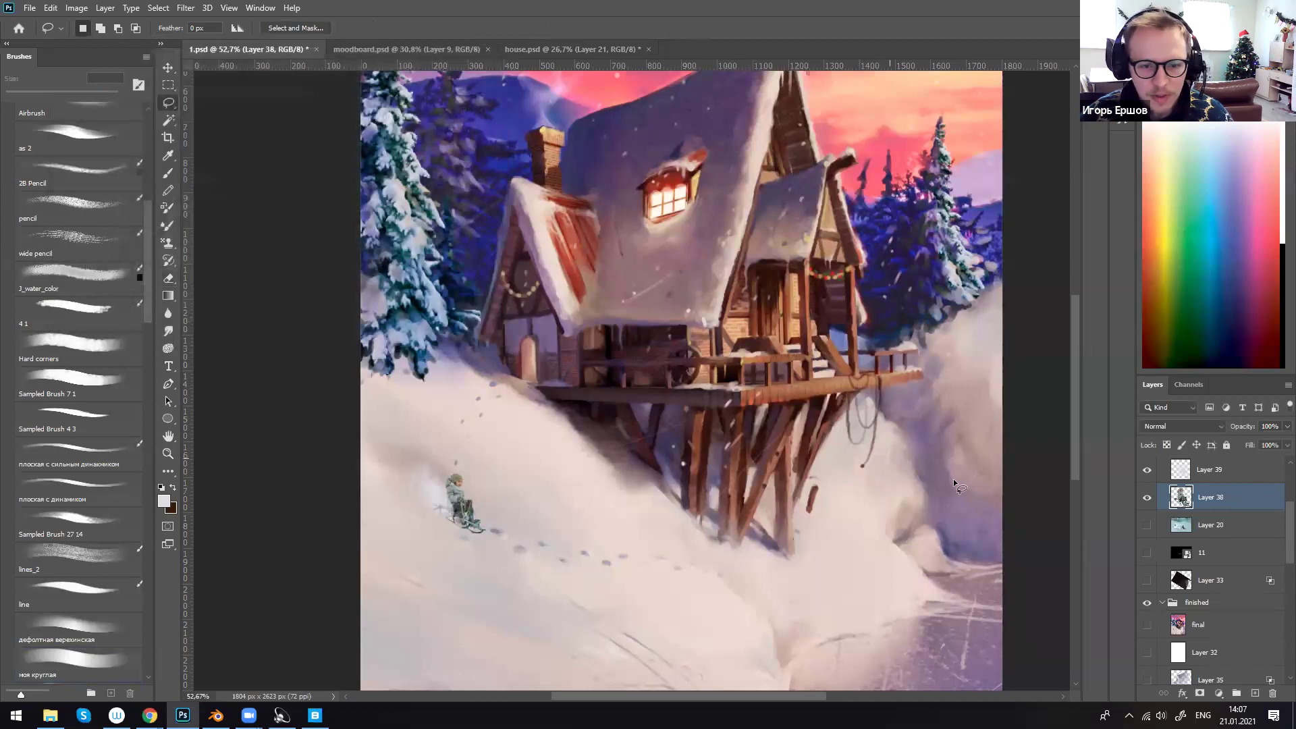
- Hide Layer 38 and Layer 39, show the finished kids group, and frame the sledding child on the slope closely
{"action": "left_click", "coordinate": [1147, 498]}
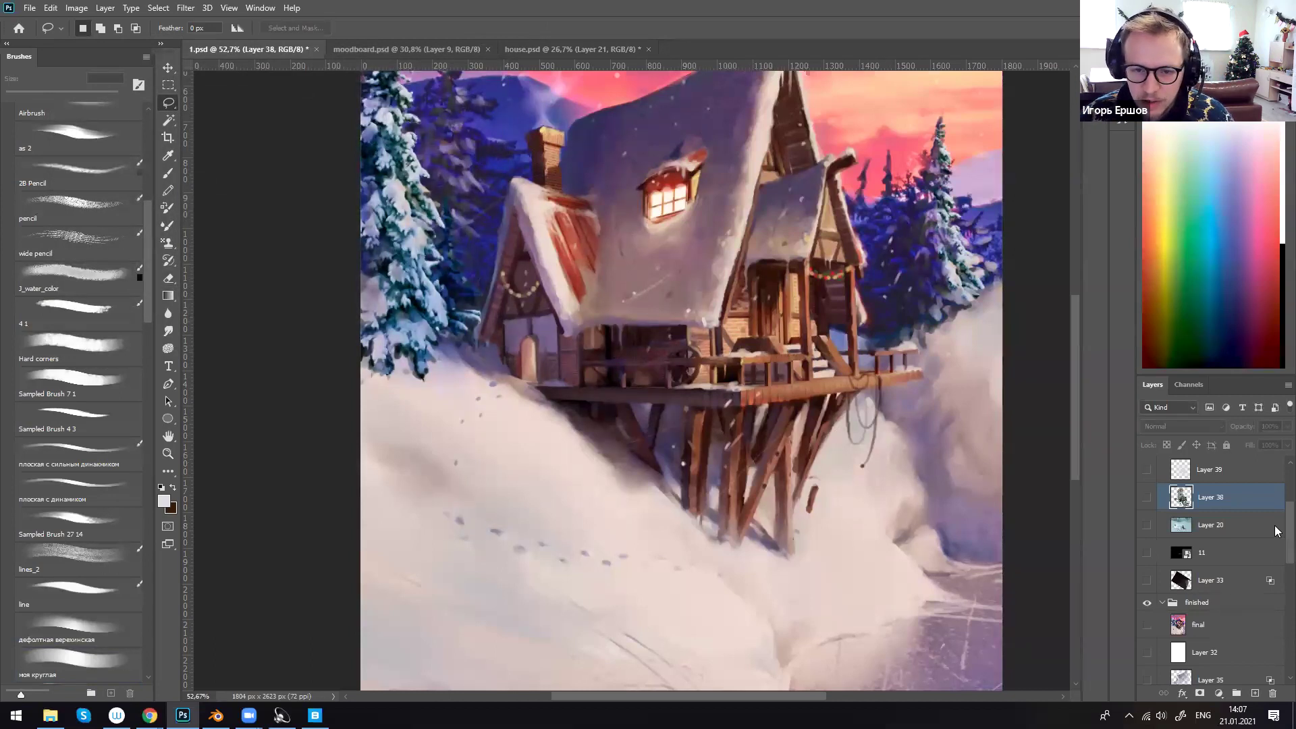
{"action": "scroll", "coordinate": [1276, 531], "scroll_direction": "down", "scroll_amount": 3}
{"action": "left_click", "coordinate": [1147, 580]}
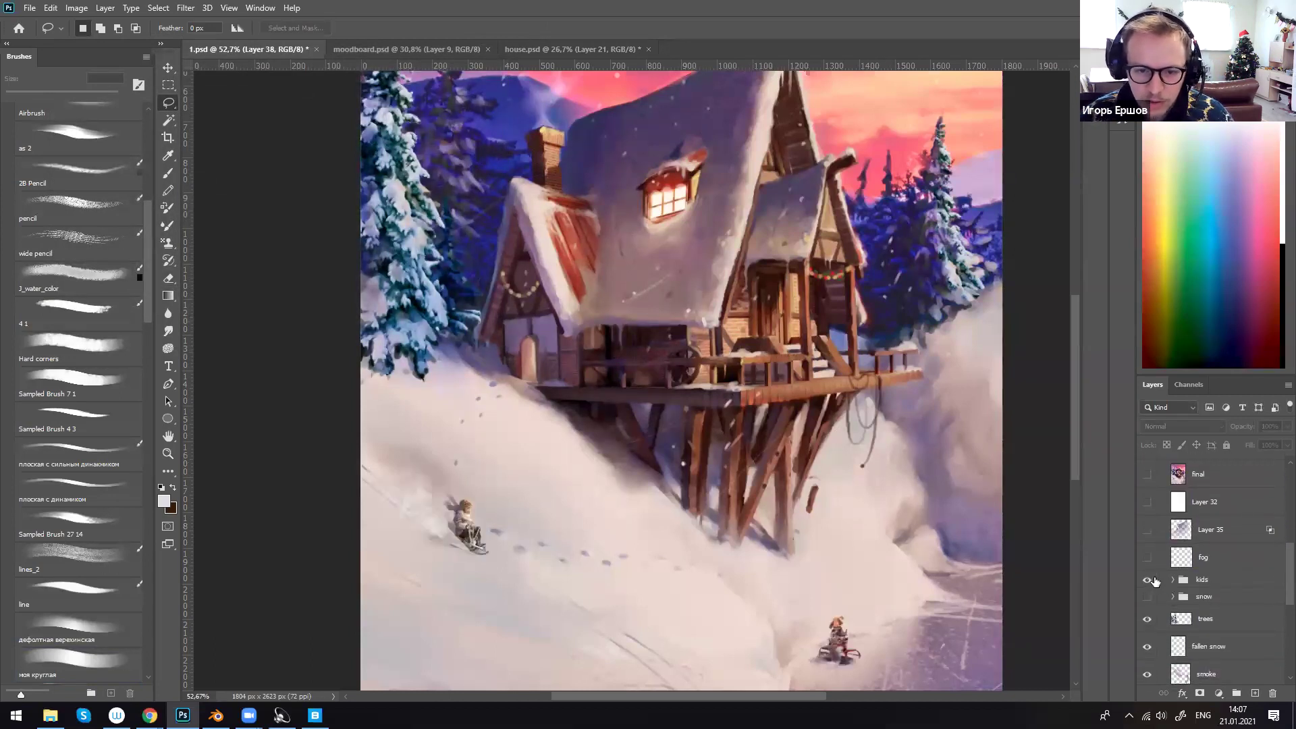
{"action": "left_click_drag", "start_coordinate": [849, 537], "coordinate": [829, 450]}
{"action": "left_click_drag", "start_coordinate": [655, 480], "coordinate": [606, 471]}
{"action": "left_click_drag", "start_coordinate": [378, 427], "coordinate": [463, 463], "text": "ctrl"}
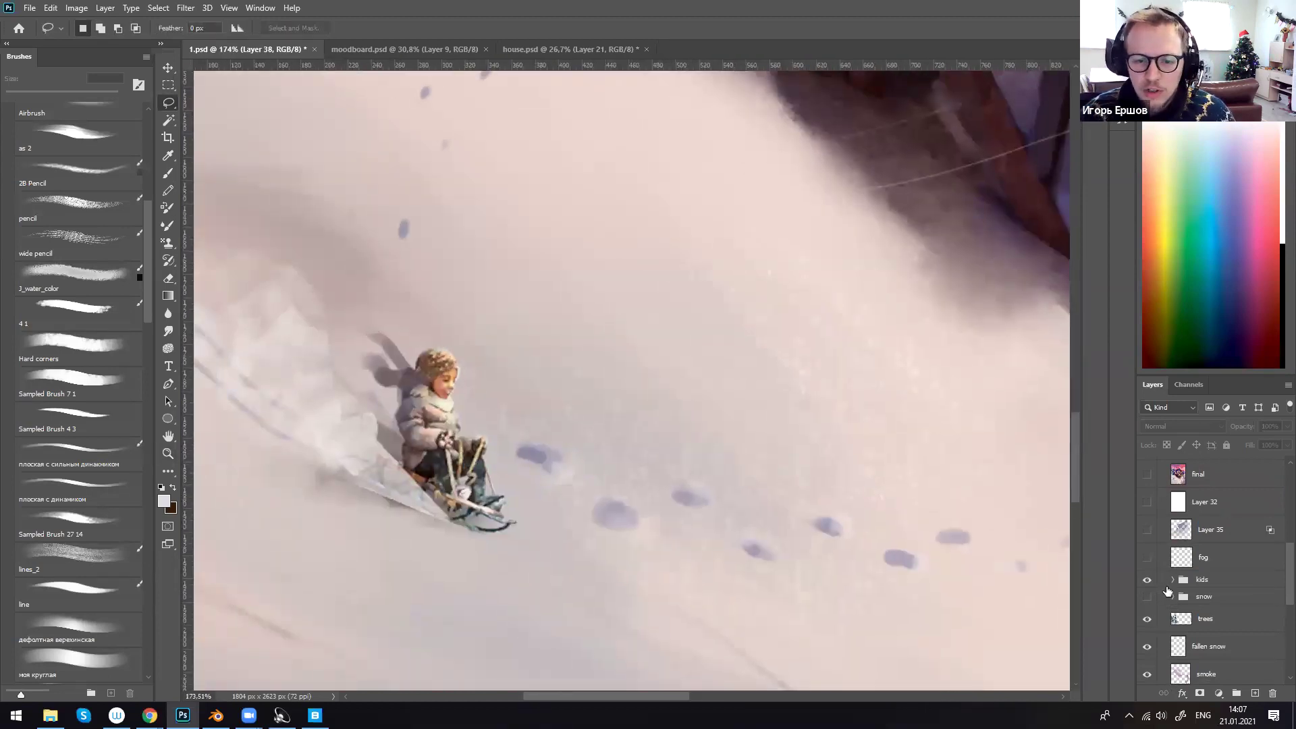
- Show the photo of the child sitting on a sled in Layer 21 and frame it in view
{"action": "scroll", "coordinate": [1187, 544], "scroll_direction": "up", "scroll_amount": 5}
{"action": "left_click", "coordinate": [1147, 521]}
{"action": "left_click_drag", "start_coordinate": [869, 282], "coordinate": [683, 510]}
{"action": "left_click_drag", "start_coordinate": [783, 435], "coordinate": [661, 530], "text": "ctrl"}
{"action": "left_click_drag", "start_coordinate": [655, 473], "coordinate": [557, 586]}
- Try the Paint Daubs filter with a larger brush size on the Layer 21 photo, cancel it, and hide the layer
{"action": "left_click", "coordinate": [186, 9]}
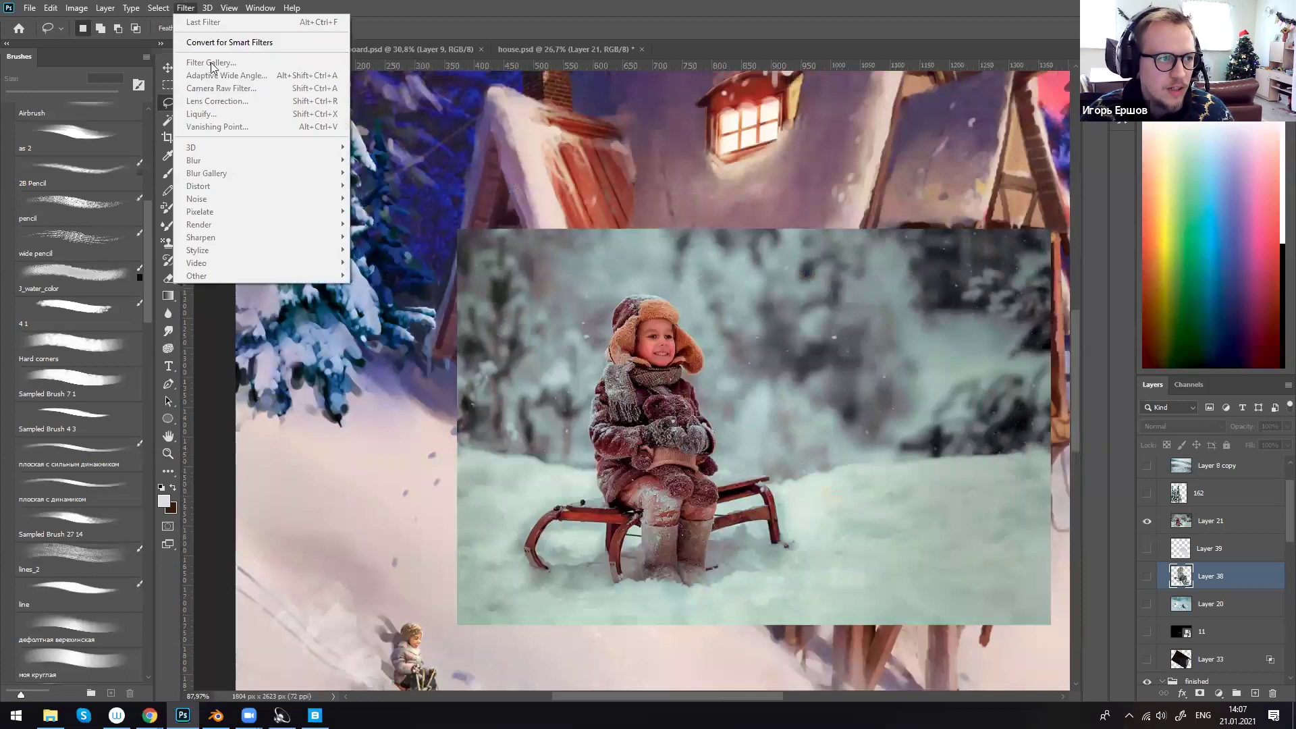
{"action": "left_click", "coordinate": [739, 289]}
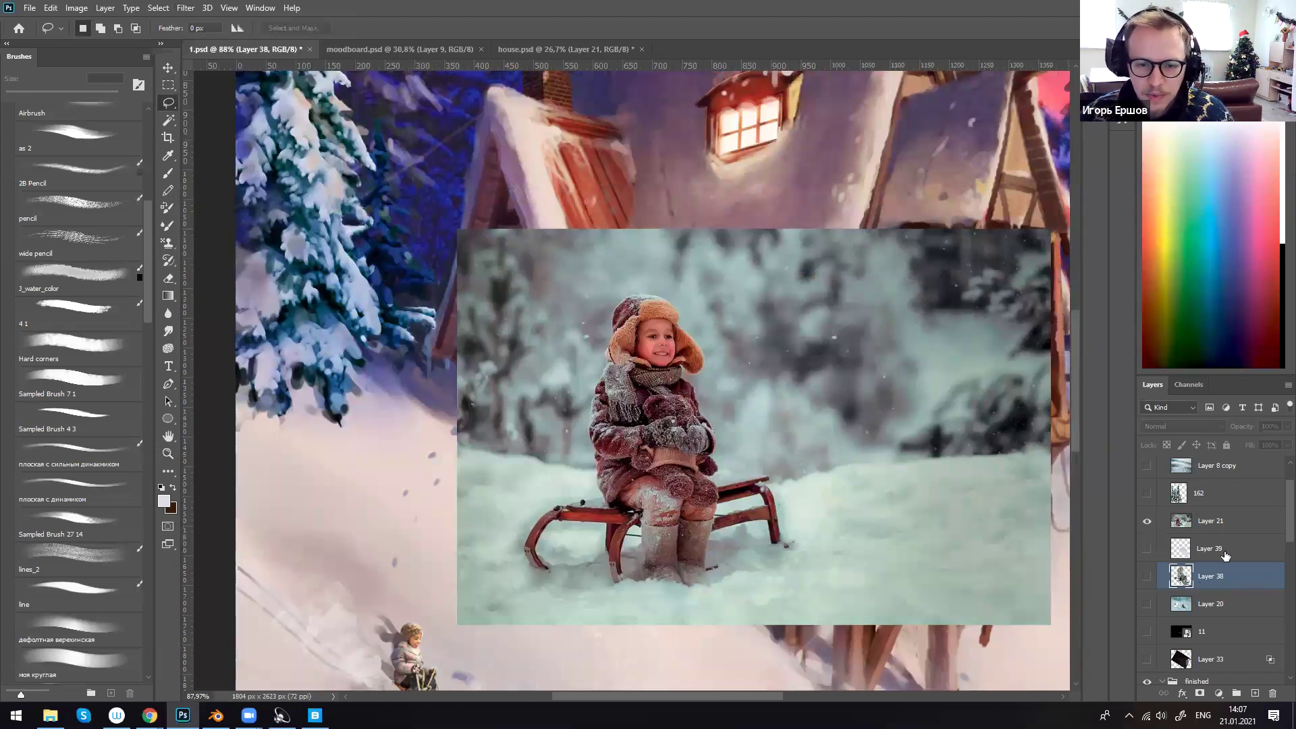
{"action": "left_click", "coordinate": [1212, 525]}
{"action": "left_click", "coordinate": [185, 8]}
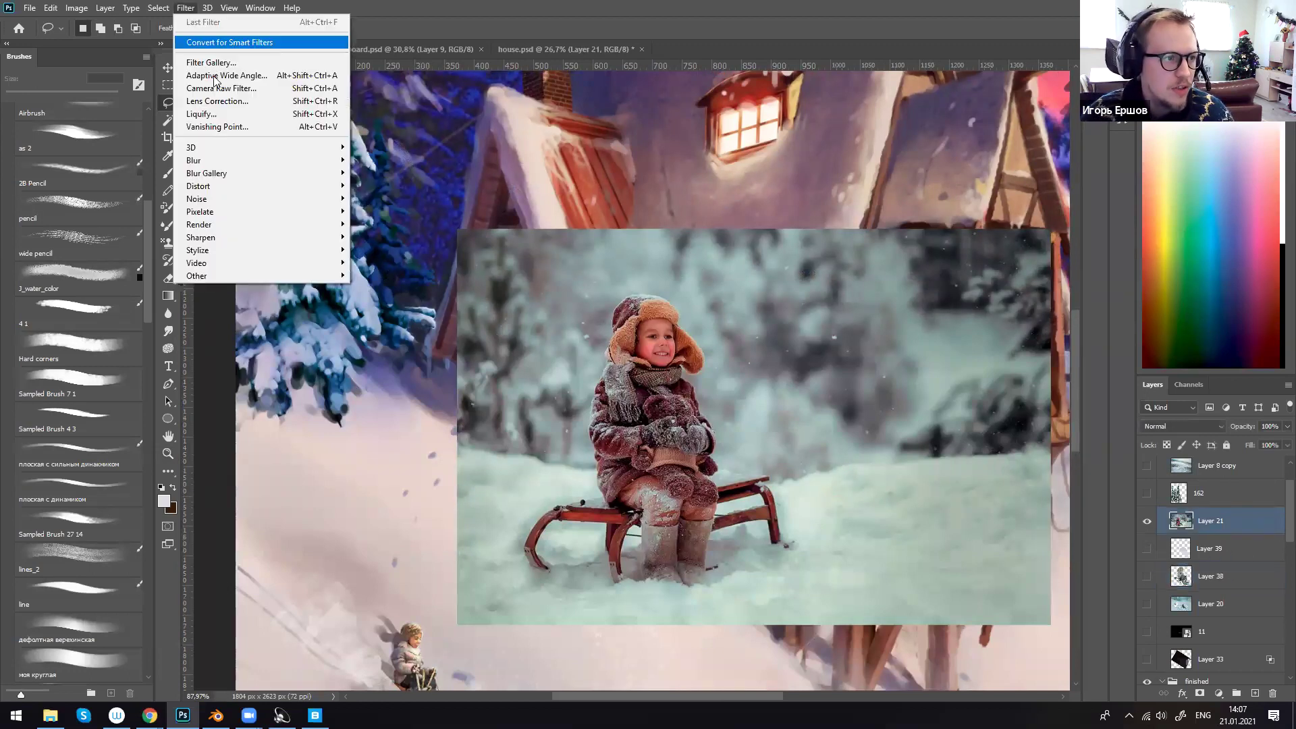
{"action": "key", "text": "Escape"}
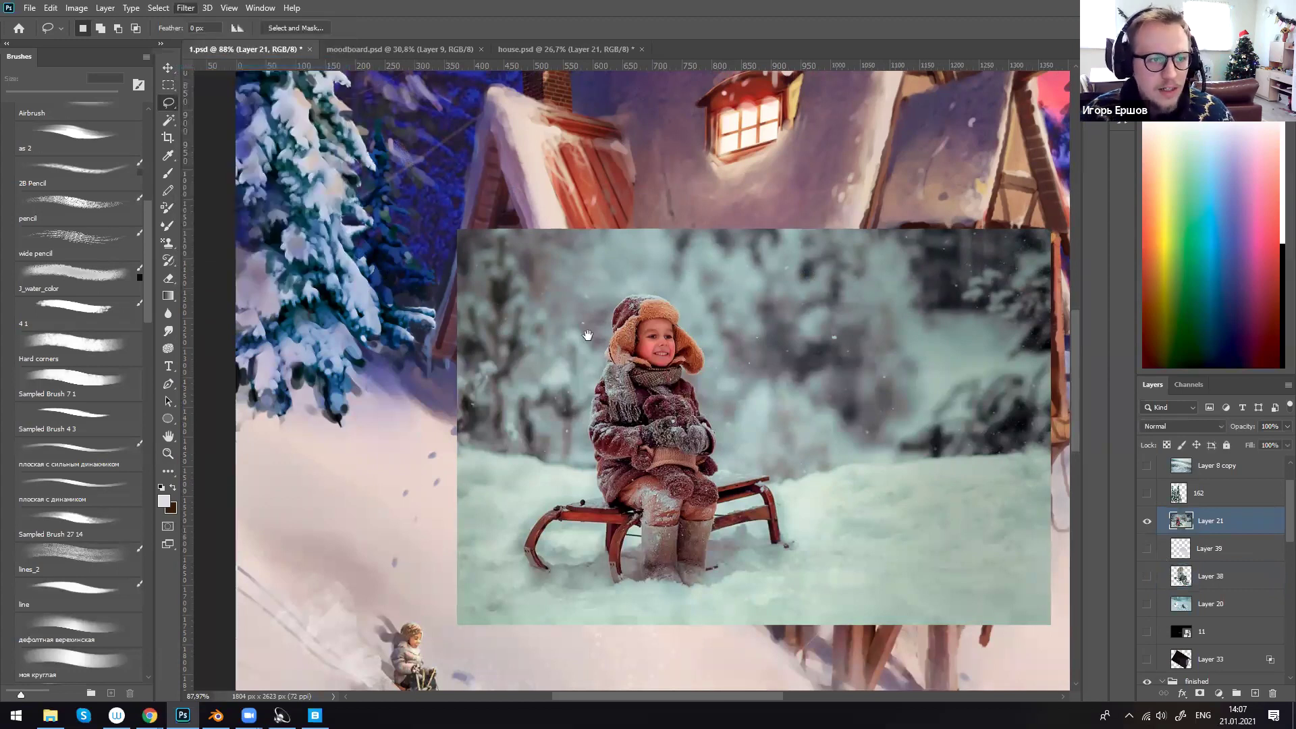
{"action": "key", "text": "ctrl+alt+f"}
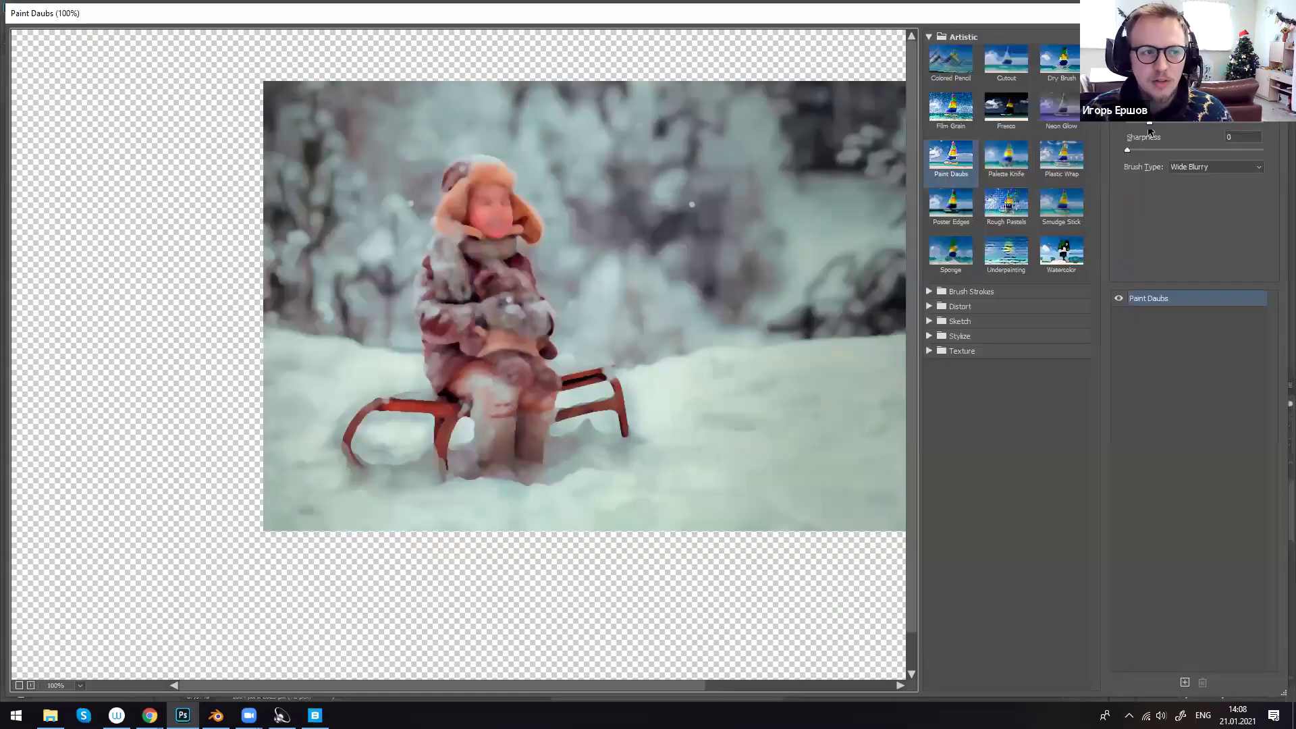
{"action": "left_click_drag", "start_coordinate": [1151, 125], "coordinate": [1197, 124]}
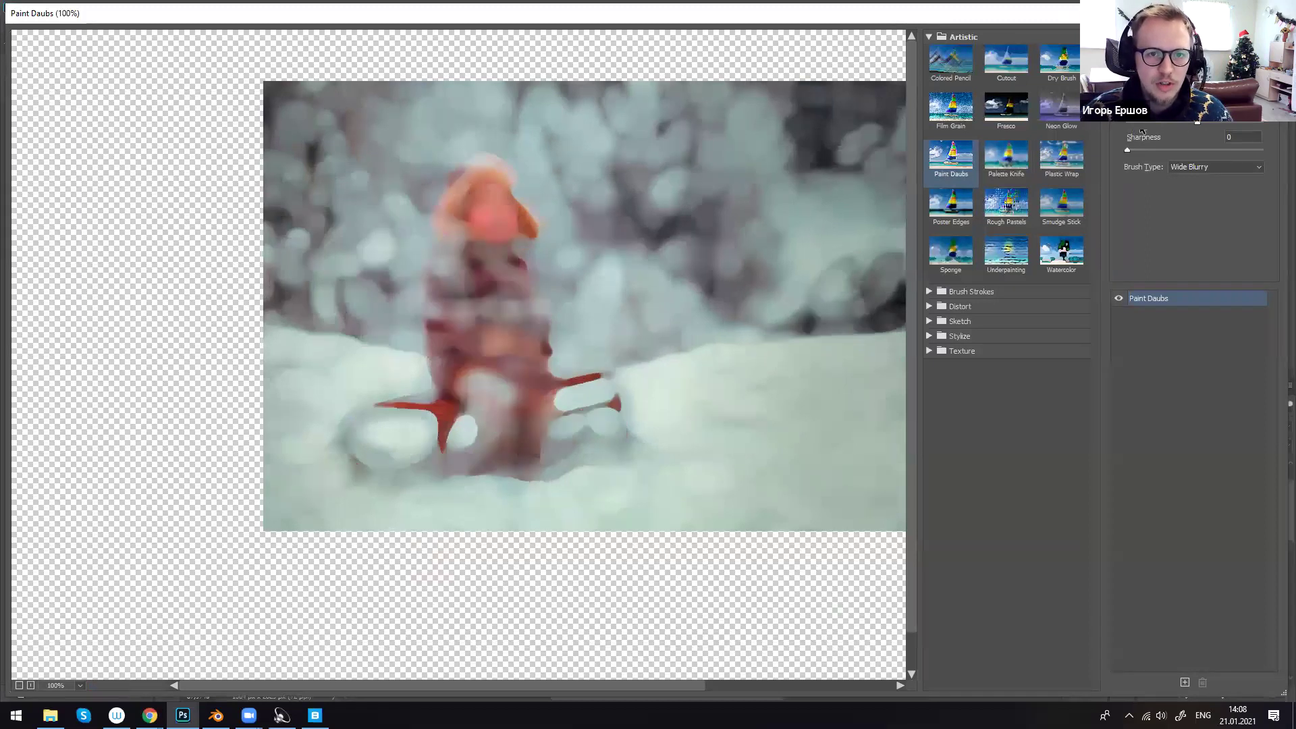
{"action": "key", "text": "Escape"}
{"action": "left_click", "coordinate": [1148, 521]}
- Examine the finished sledding children up close and in the whole scene, including the snow puff, shadow and footprints on the slope
{"action": "left_click_drag", "start_coordinate": [1289, 518], "coordinate": [1289, 556]}
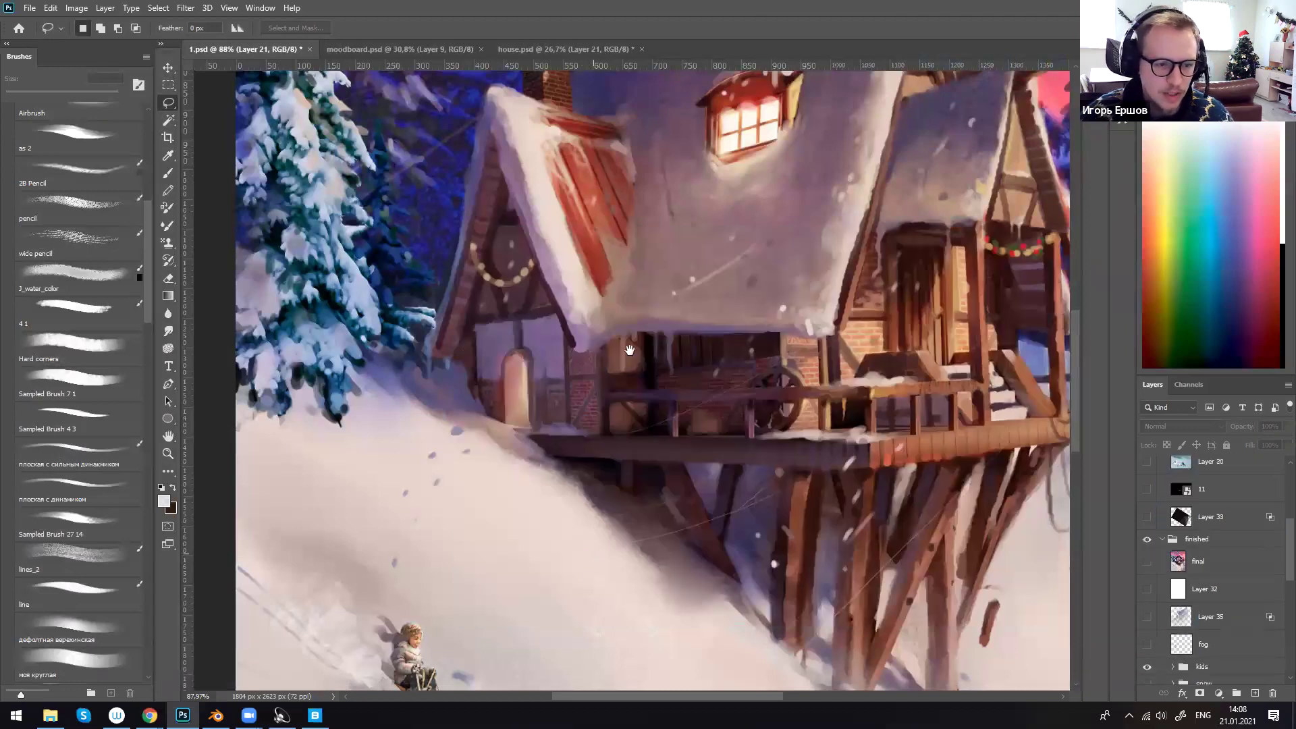
{"action": "left_click_drag", "start_coordinate": [629, 350], "coordinate": [632, 338]}
{"action": "left_click_drag", "start_coordinate": [448, 426], "coordinate": [507, 416], "text": "ctrl"}
{"action": "left_click_drag", "start_coordinate": [460, 494], "coordinate": [420, 439]}
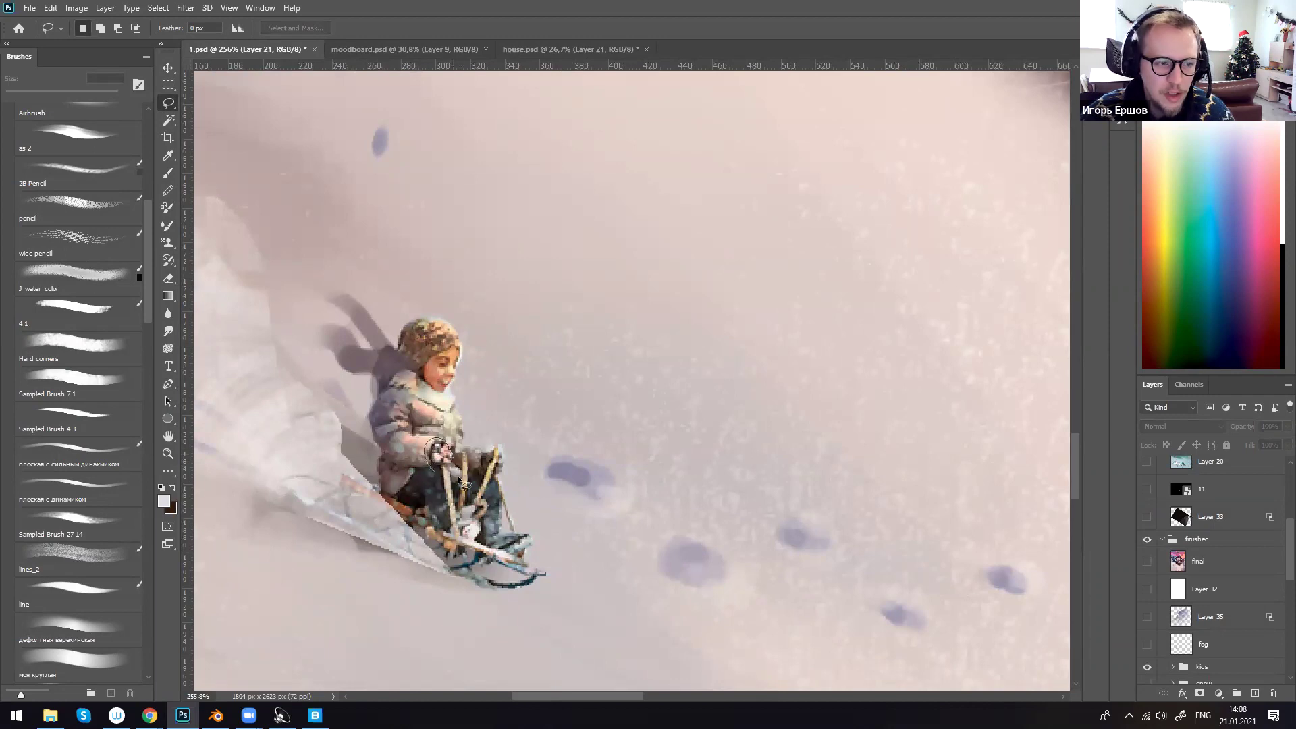
{"action": "scroll", "coordinate": [539, 520], "scroll_direction": "down", "scroll_amount": 10, "text": "alt"}
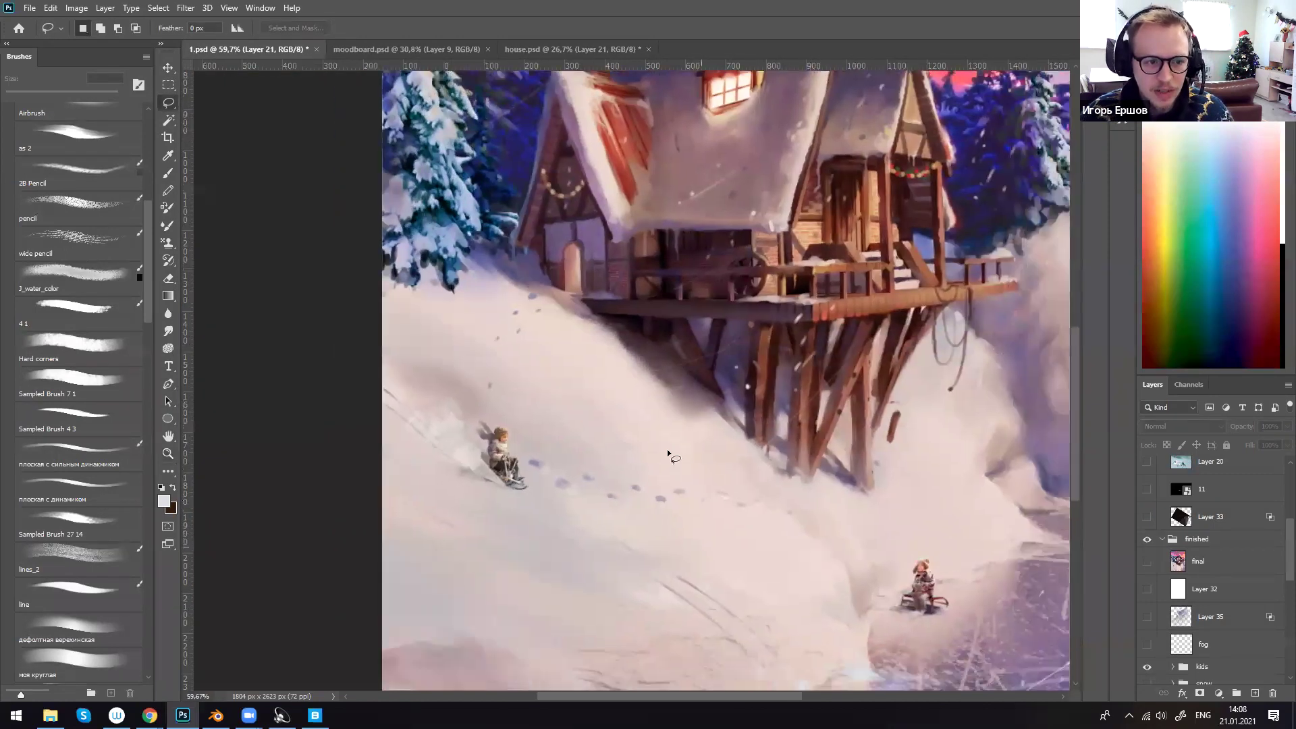
{"action": "left_click_drag", "start_coordinate": [775, 437], "coordinate": [645, 433], "text": "ctrl"}
{"action": "left_click_drag", "start_coordinate": [668, 472], "coordinate": [775, 518], "text": "ctrl"}
{"action": "left_click_drag", "start_coordinate": [731, 447], "coordinate": [697, 486]}
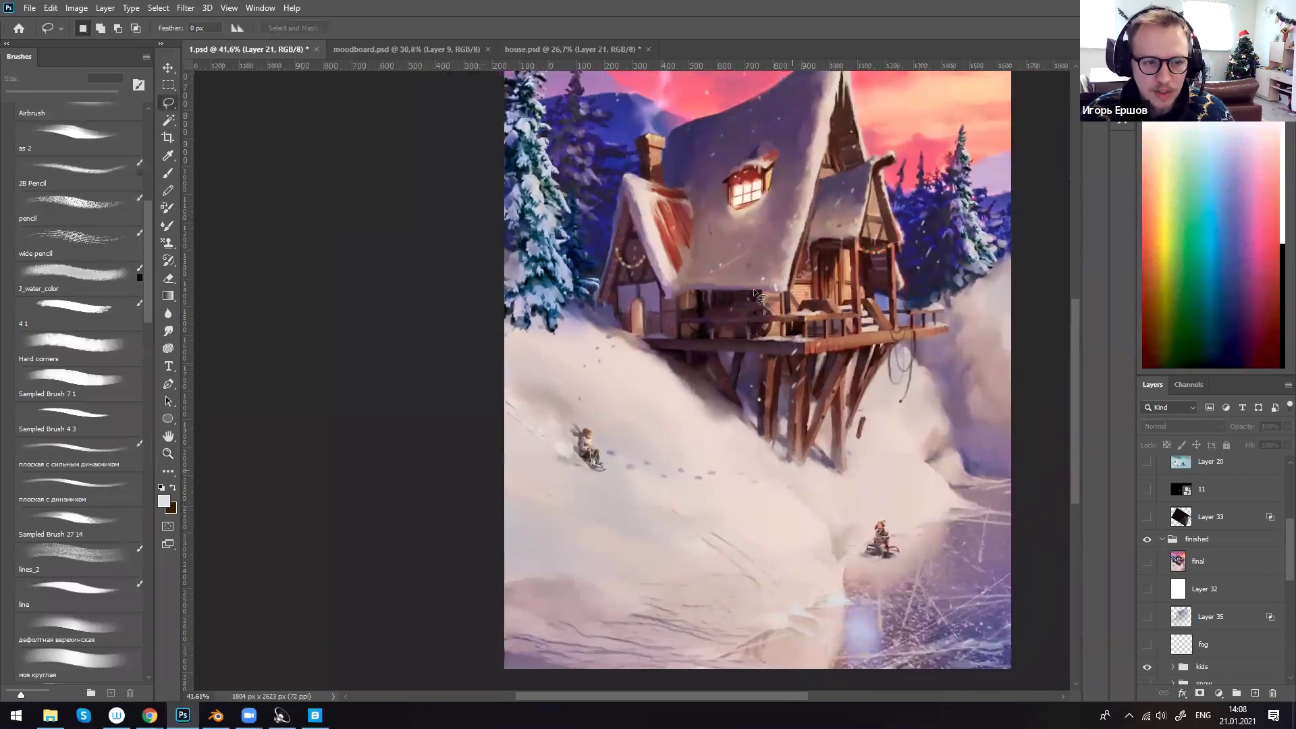
{"action": "scroll", "coordinate": [649, 446], "scroll_direction": "up", "scroll_amount": 9, "text": "alt"}
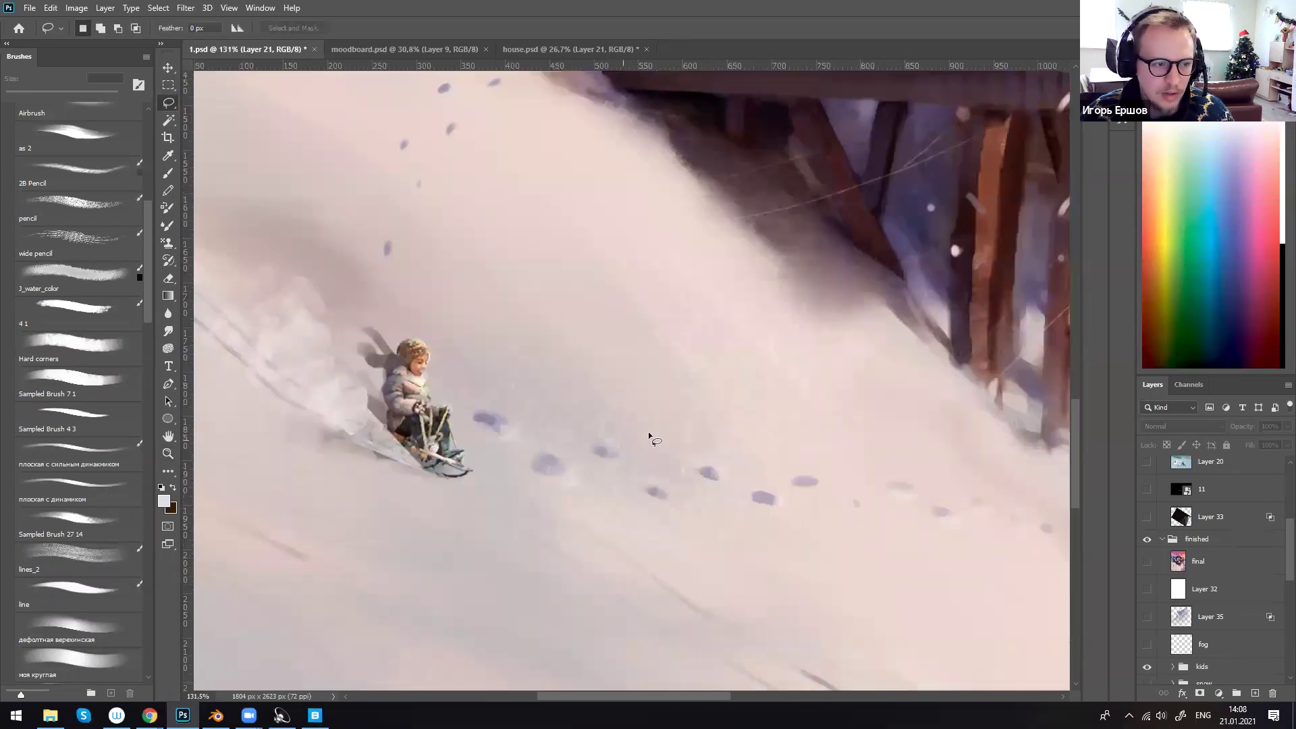
{"action": "left_click_drag", "start_coordinate": [596, 428], "coordinate": [652, 459]}
{"action": "key", "text": "ctrl+d"}
{"action": "mouse_move", "coordinate": [763, 483]}
{"action": "left_mouse_down", "text": "ctrl"}
{"action": "mouse_move", "coordinate": [841, 561]}
{"action": "mouse_move", "coordinate": [719, 516]}
{"action": "left_mouse_up", "text": "ctrl"}
{"action": "key", "text": "l"}
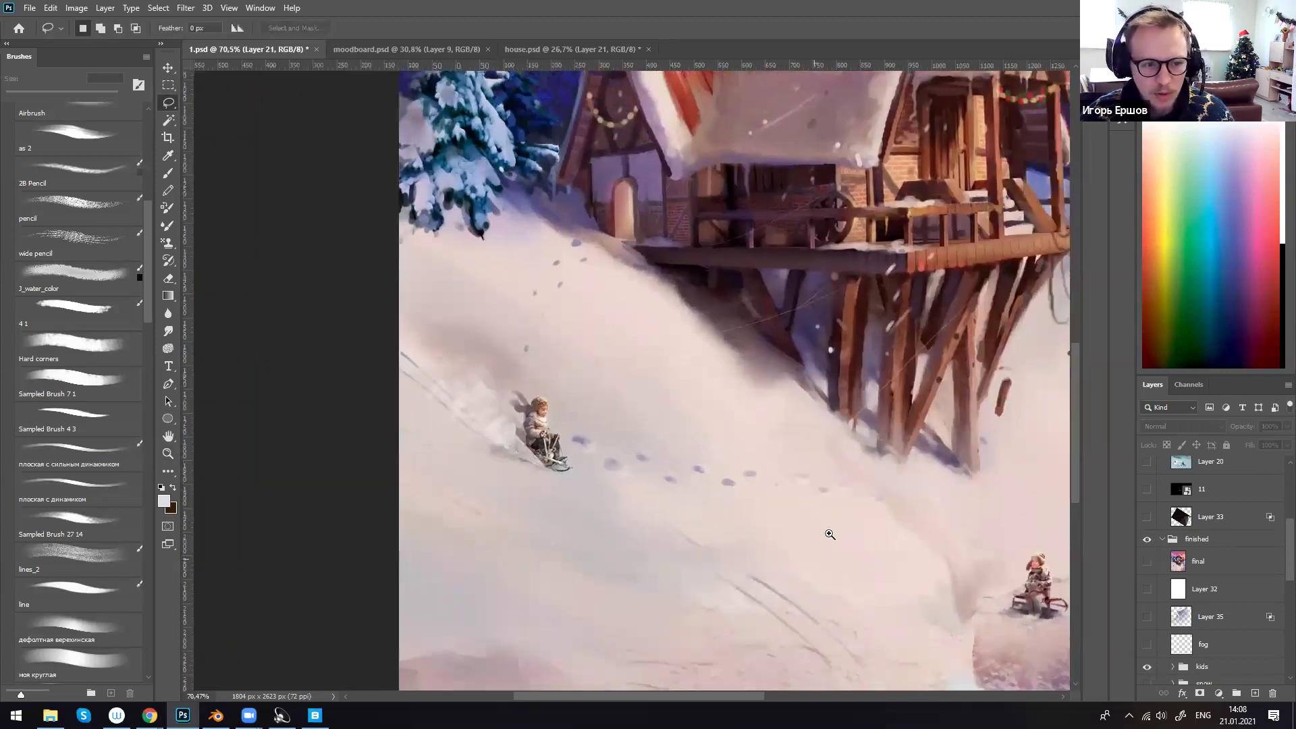
{"action": "key", "text": "z"}
{"action": "scroll", "coordinate": [817, 505], "scroll_direction": "down", "scroll_amount": 4, "text": "alt"}
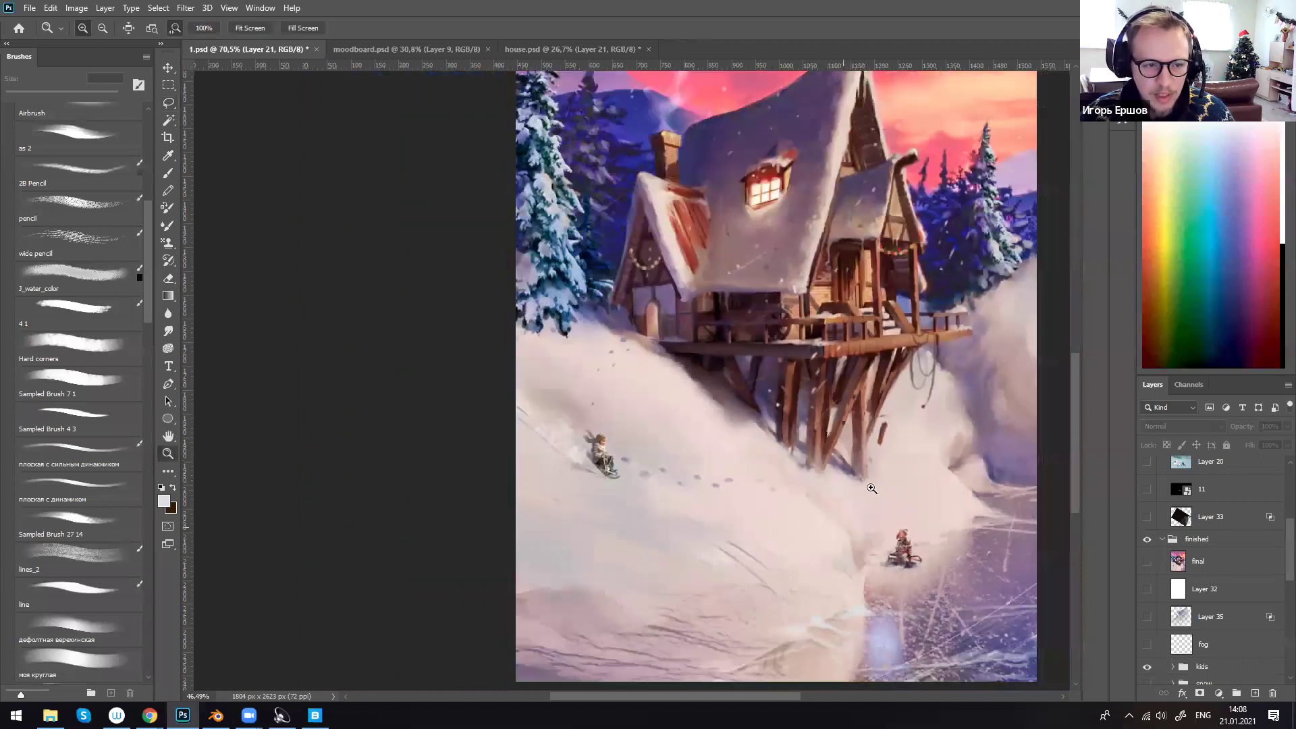
- Examine the sledding child at the edge of the frozen lake up close and within the surrounding house scene
{"action": "left_click_drag", "start_coordinate": [872, 488], "coordinate": [860, 491], "text": "ctrl"}
{"action": "left_click_drag", "start_coordinate": [852, 519], "coordinate": [756, 481]}
{"action": "left_click_drag", "start_coordinate": [834, 550], "coordinate": [889, 540], "text": "ctrl"}
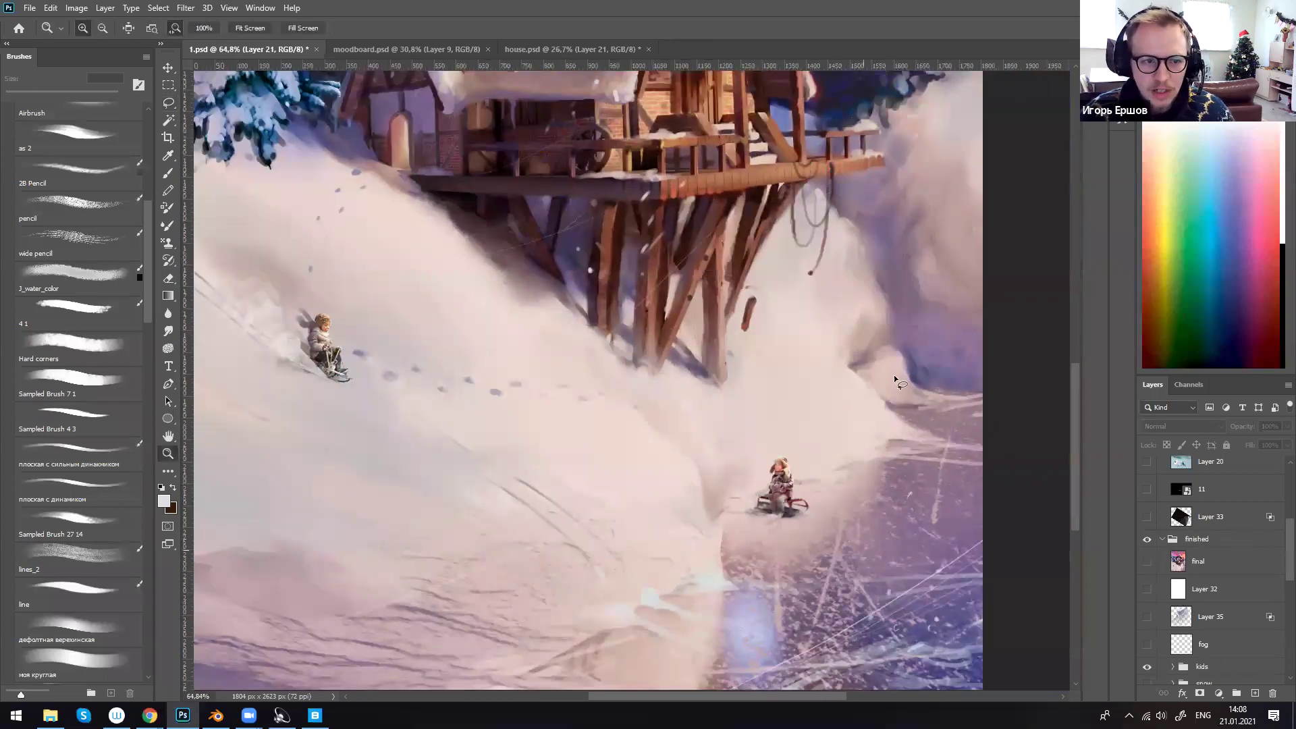
{"action": "scroll", "coordinate": [871, 504], "scroll_direction": "up", "scroll_amount": 5, "text": "alt"}
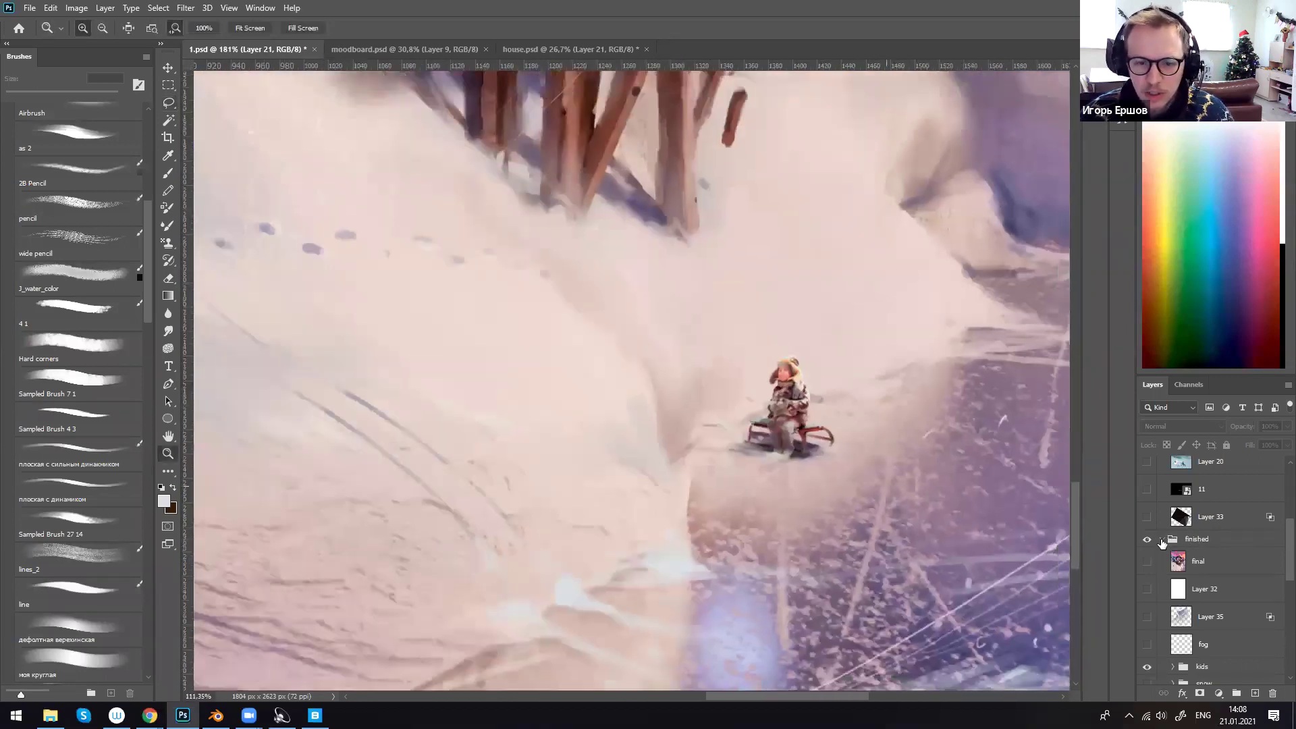
{"action": "left_click_drag", "start_coordinate": [887, 486], "coordinate": [876, 485], "text": "ctrl"}
{"action": "left_click_drag", "start_coordinate": [871, 414], "coordinate": [827, 417], "text": "ctrl"}
{"action": "left_click_drag", "start_coordinate": [960, 377], "coordinate": [945, 545]}
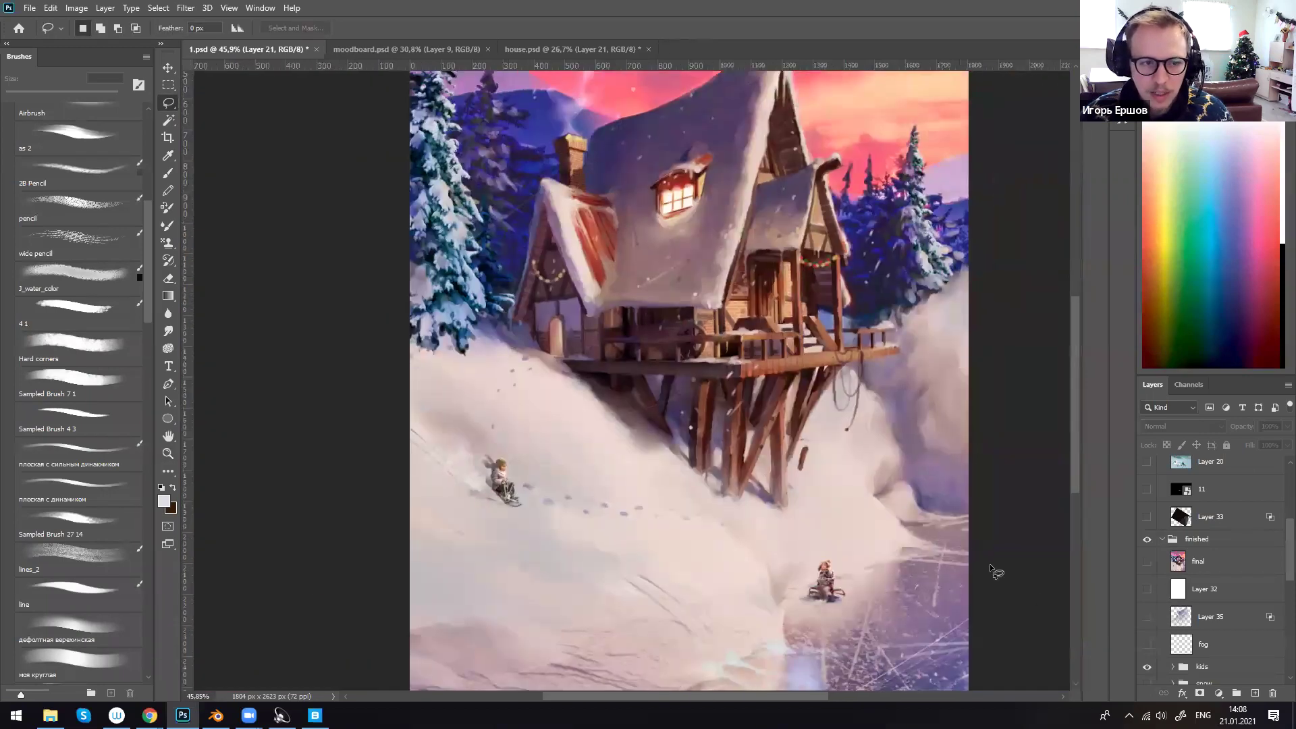
- Show Layer 32 to view the painting in grayscale, with the whole image framed
{"action": "left_click", "coordinate": [1147, 590]}
{"action": "left_click_drag", "start_coordinate": [952, 432], "coordinate": [846, 532]}
{"action": "mouse_move", "coordinate": [865, 476]}
{"action": "left_mouse_down", "text": "ctrl"}
{"action": "mouse_move", "coordinate": [837, 481]}
{"action": "mouse_move", "coordinate": [843, 436]}
{"action": "left_mouse_up", "text": "ctrl"}
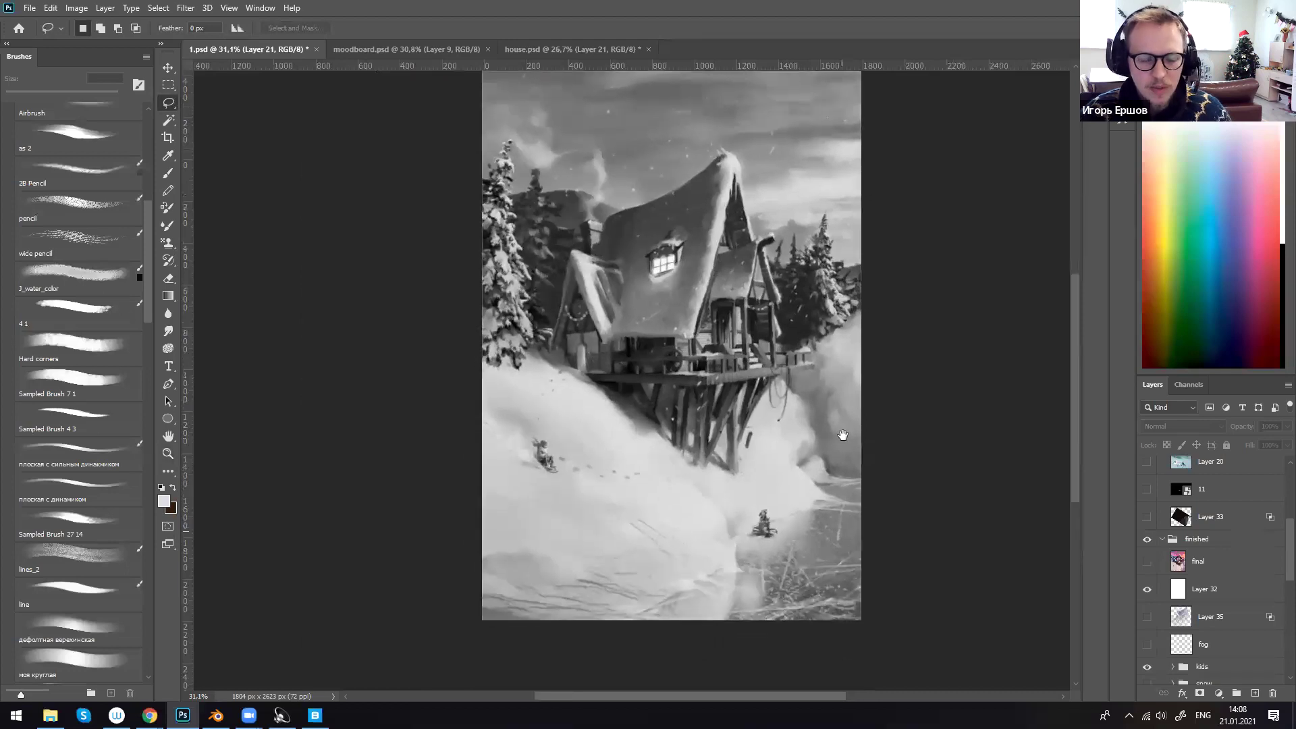
- Mirror the canvas horizontally and back to examine the tonal values of the house, trees and slope in grayscale
{"action": "key", "text": "ctrl+shift+h"}
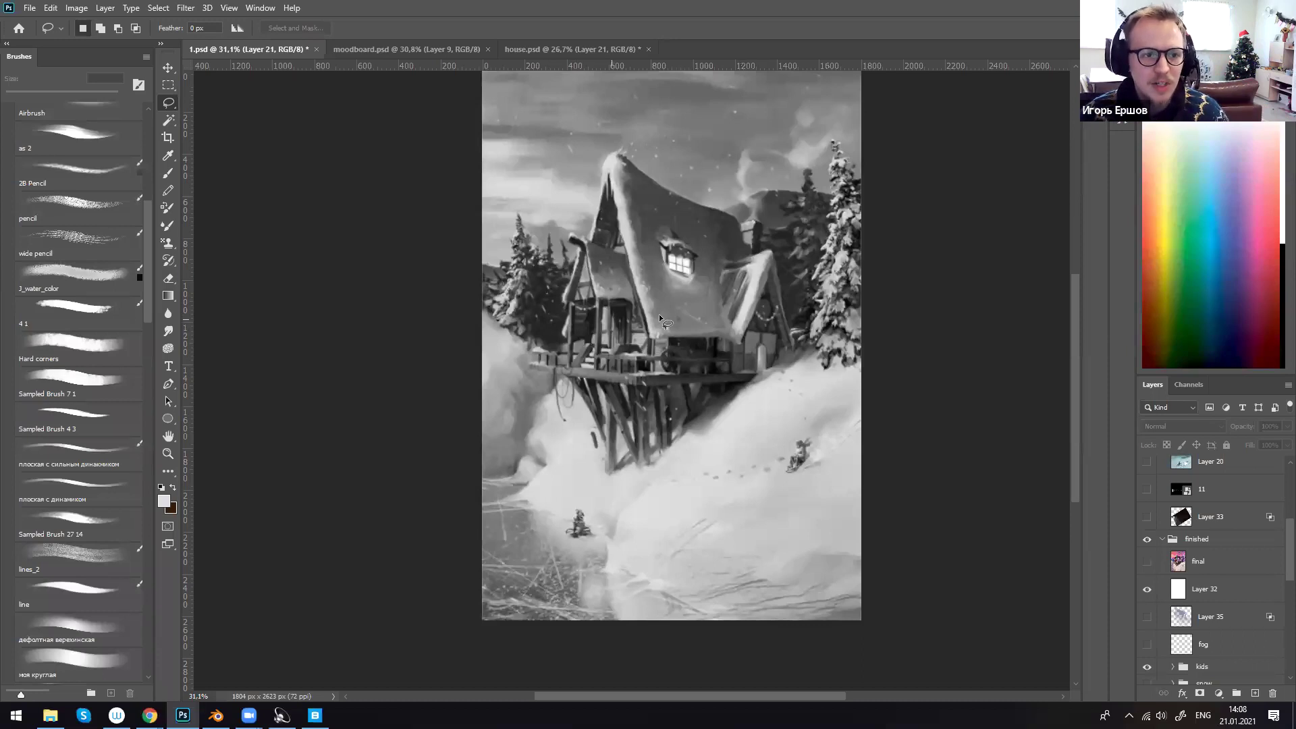
{"action": "left_click_drag", "start_coordinate": [709, 294], "coordinate": [732, 209]}
{"action": "key", "text": "ctrl+d"}
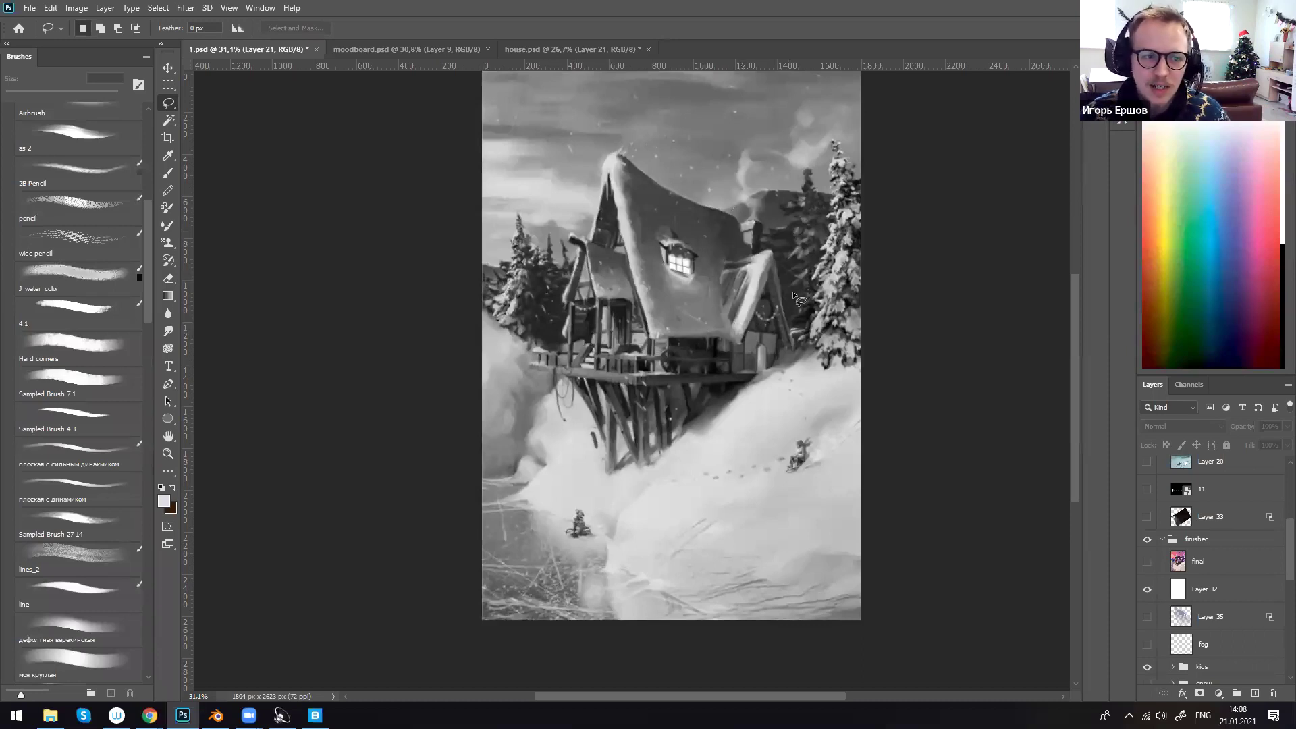
{"action": "mouse_move", "coordinate": [725, 305]}
{"action": "left_mouse_down"}
{"action": "mouse_move", "coordinate": [722, 270]}
{"action": "mouse_move", "coordinate": [773, 251]}
{"action": "left_mouse_up"}
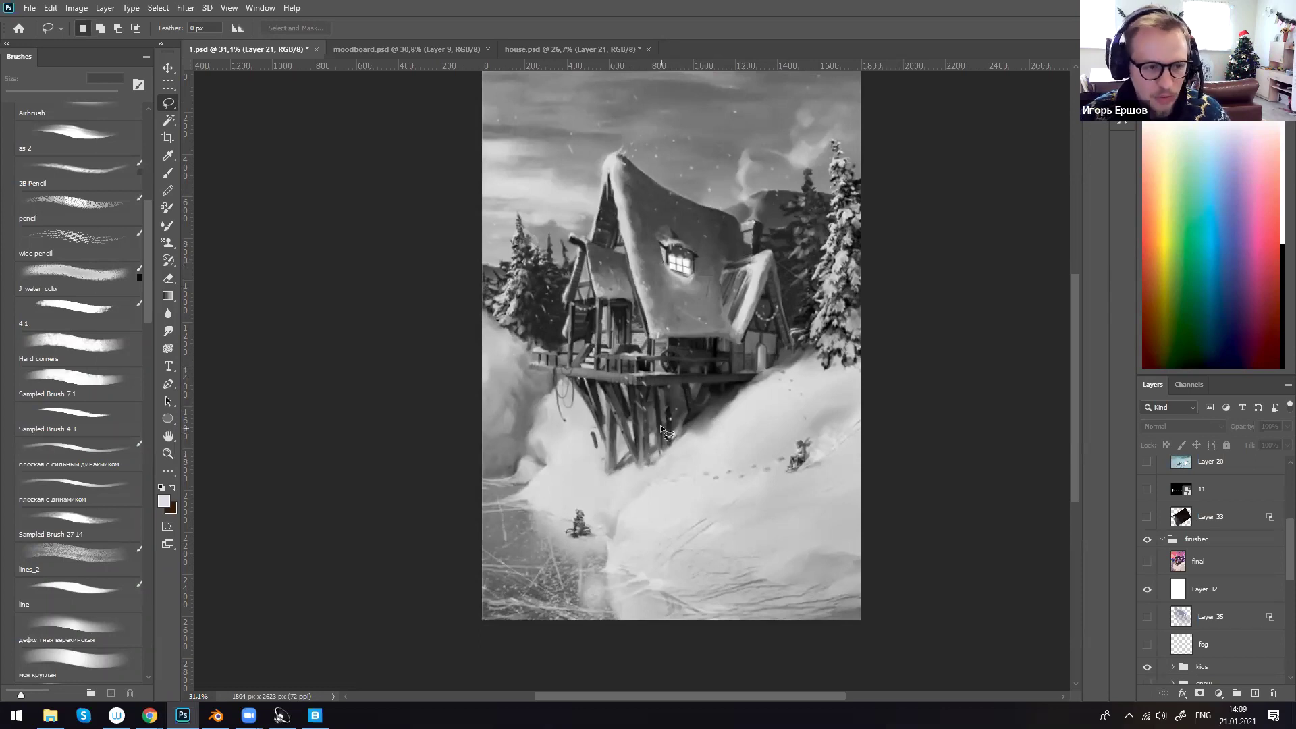
{"action": "key", "text": "ctrl+shift+h"}
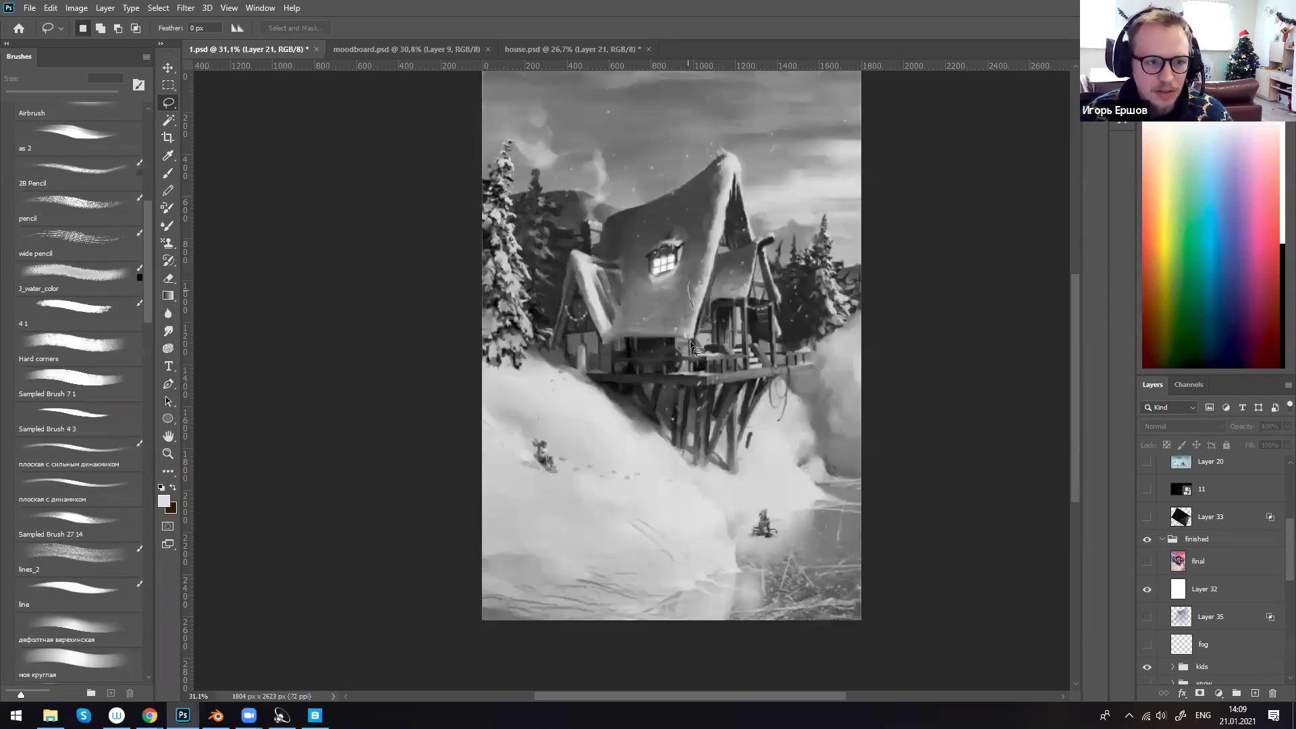
{"action": "key", "text": "ctrl+d"}
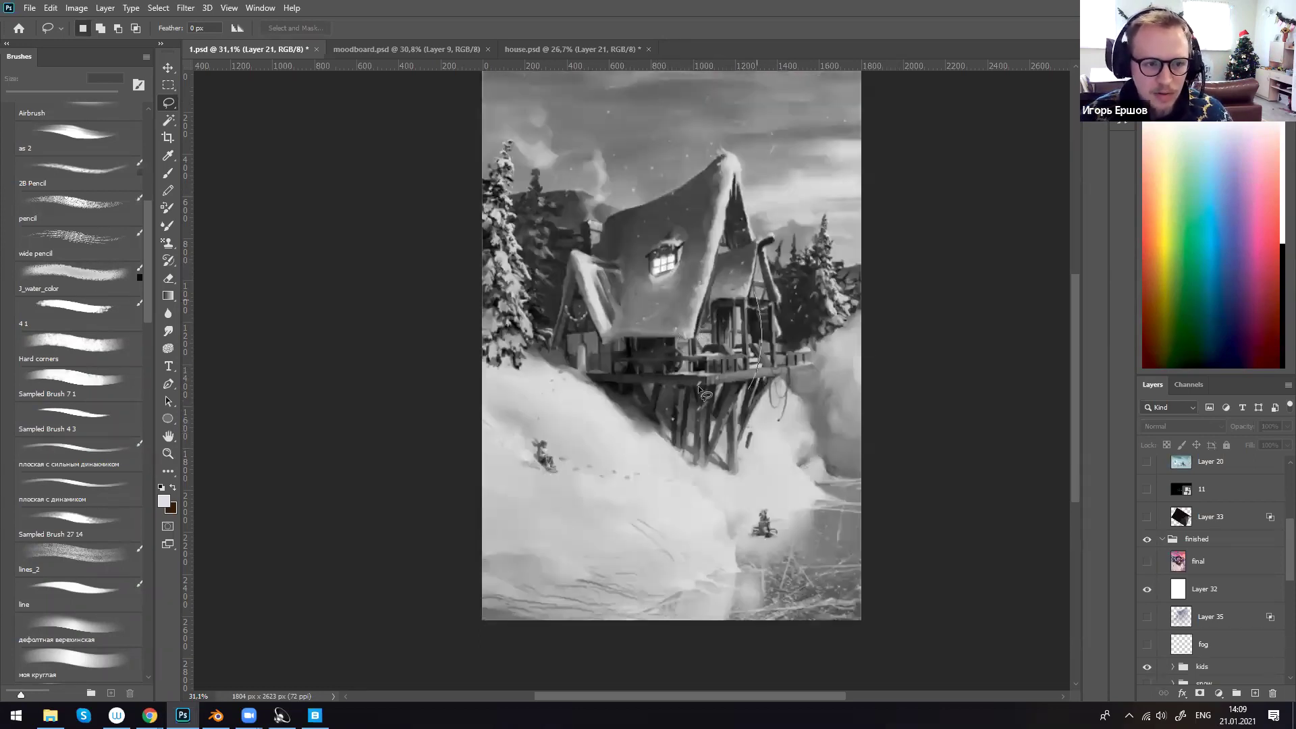
{"action": "key", "text": "ctrl+d"}
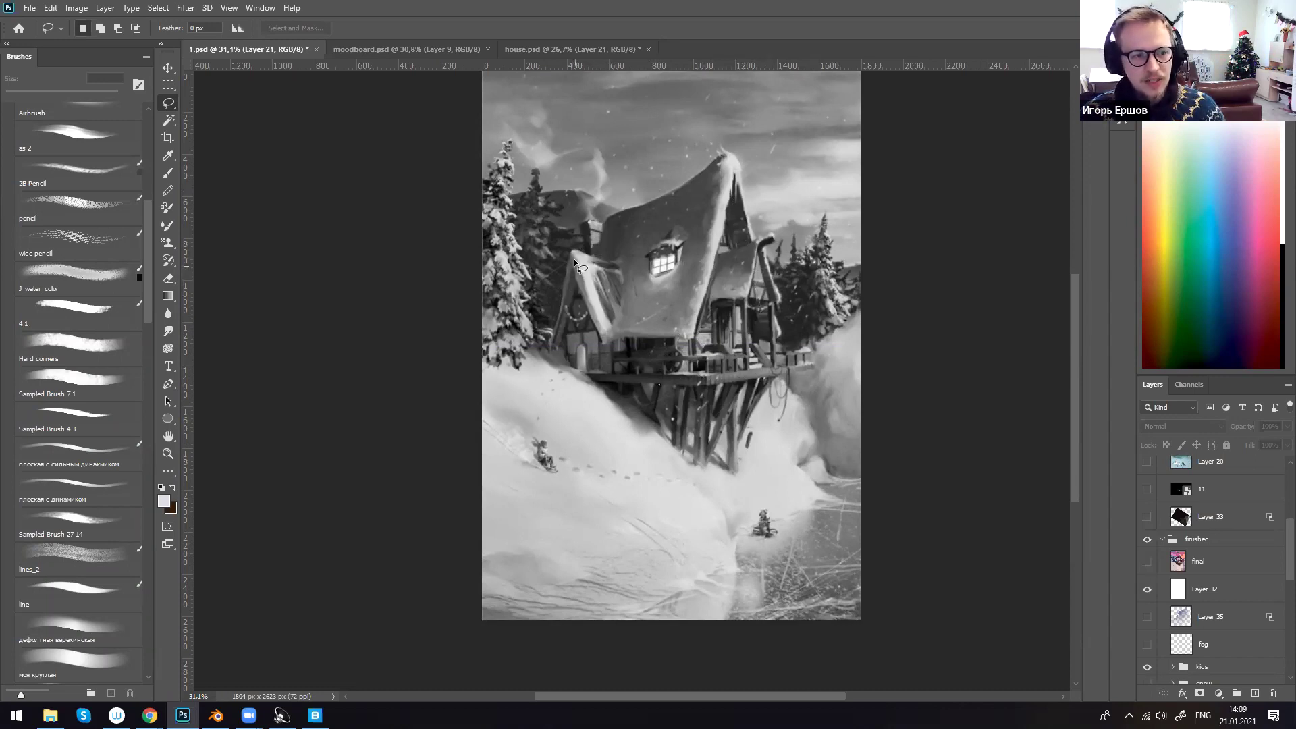
{"action": "left_click_drag", "start_coordinate": [531, 314], "coordinate": [529, 317]}
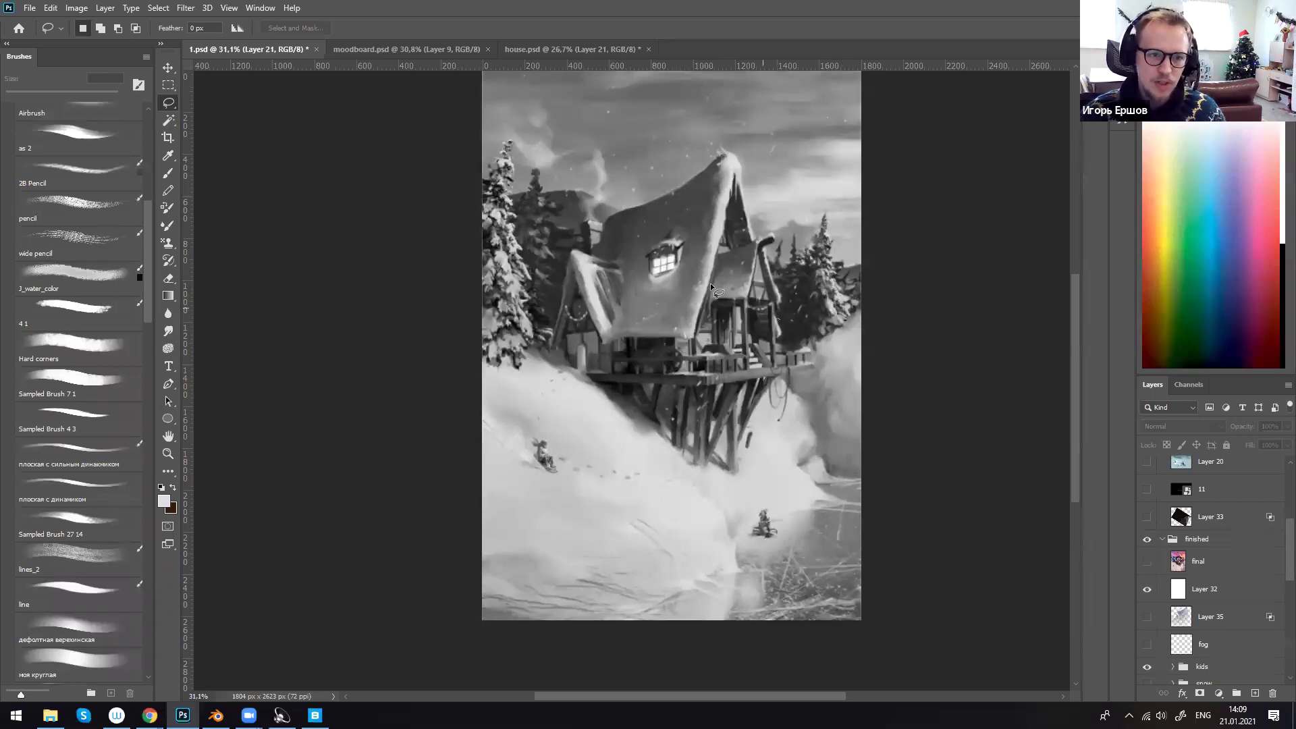
{"action": "left_click_drag", "start_coordinate": [791, 318], "coordinate": [764, 384]}
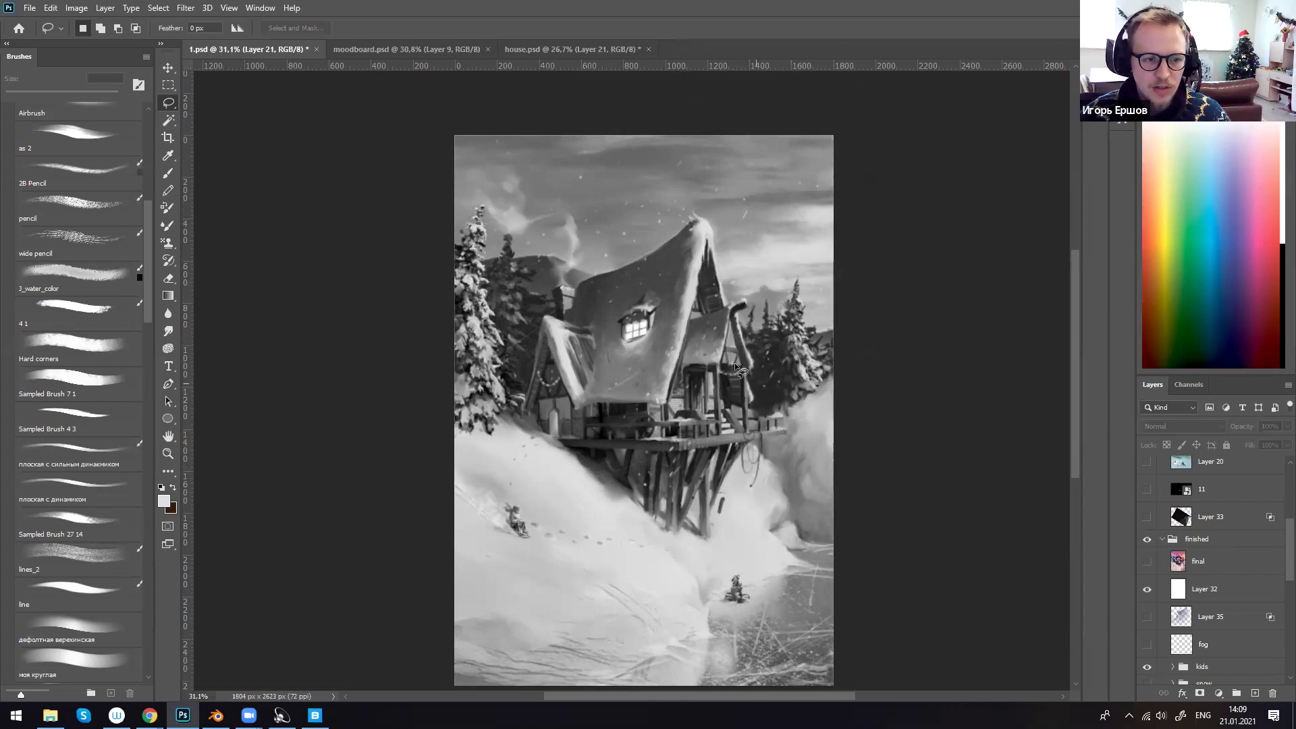
- Show the fog layer, comparing the grayscale scene with and without it
{"action": "left_click", "coordinate": [1146, 648]}
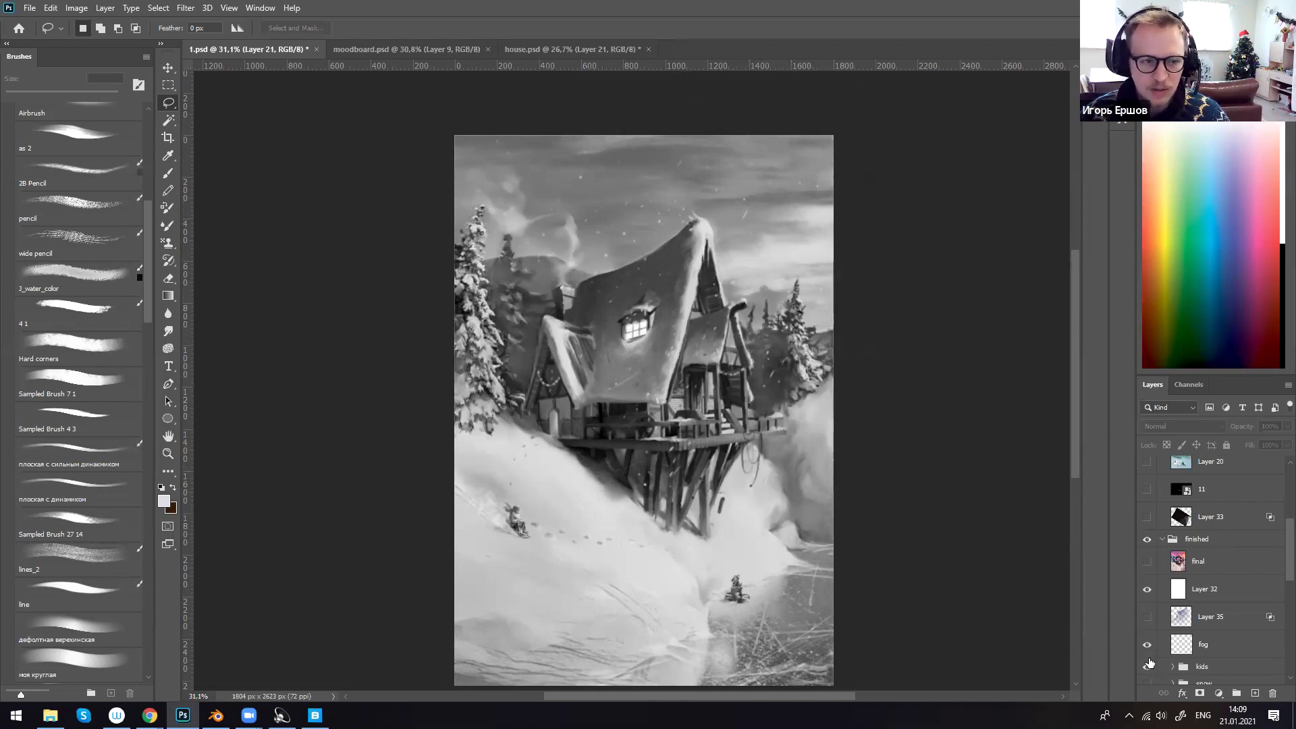
{"action": "scroll", "coordinate": [760, 501], "scroll_direction": "down", "scroll_amount": 1, "text": "alt"}
{"action": "left_click", "coordinate": [1146, 645]}
{"action": "left_click", "coordinate": [1146, 644]}
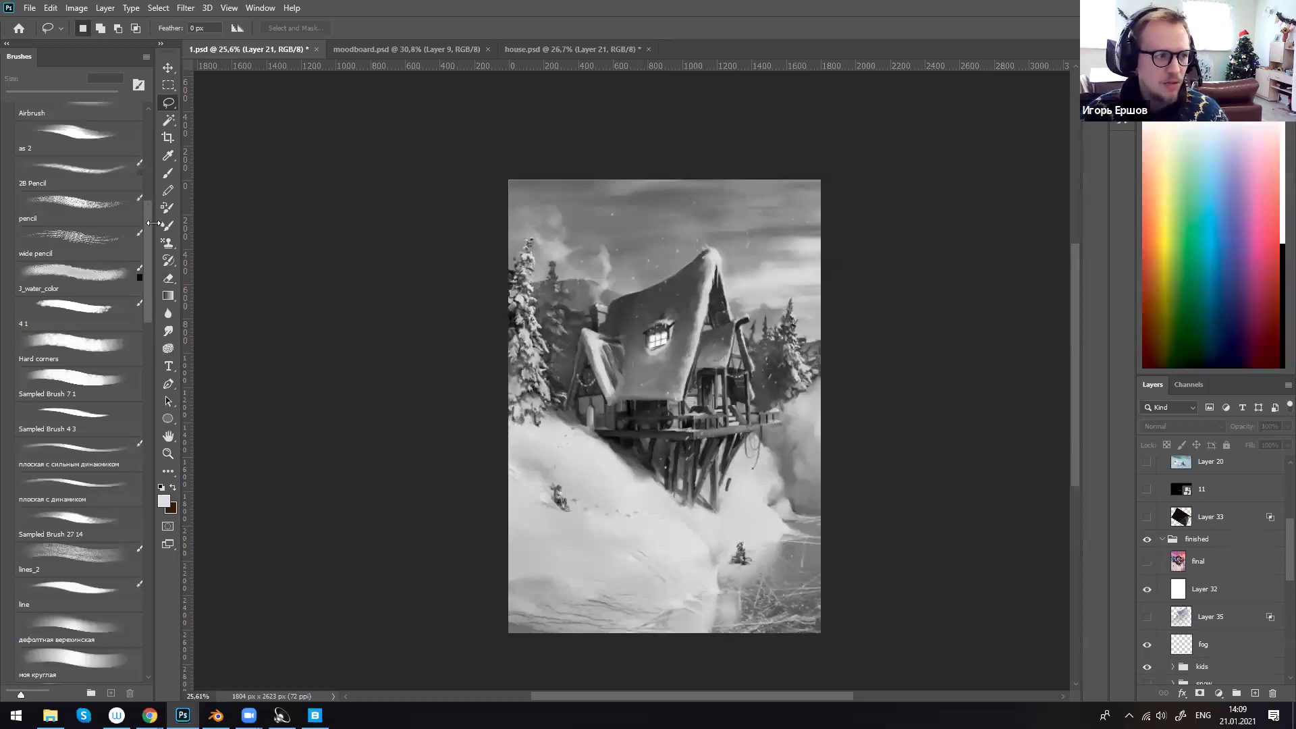
- Choose the Airbrush from the sketch brush group, select the fog layer, and enlarge the brush to 1200 px
{"action": "scroll", "coordinate": [81, 270], "scroll_direction": "up", "scroll_amount": 6}
{"action": "left_click", "coordinate": [74, 346]}
{"action": "left_click", "coordinate": [85, 314]}
{"action": "left_click", "coordinate": [1210, 647]}
{"action": "key", "text": "bracketright"}
{"action": "key", "text": "bracketright"}
{"action": "key", "text": "bracketright"}
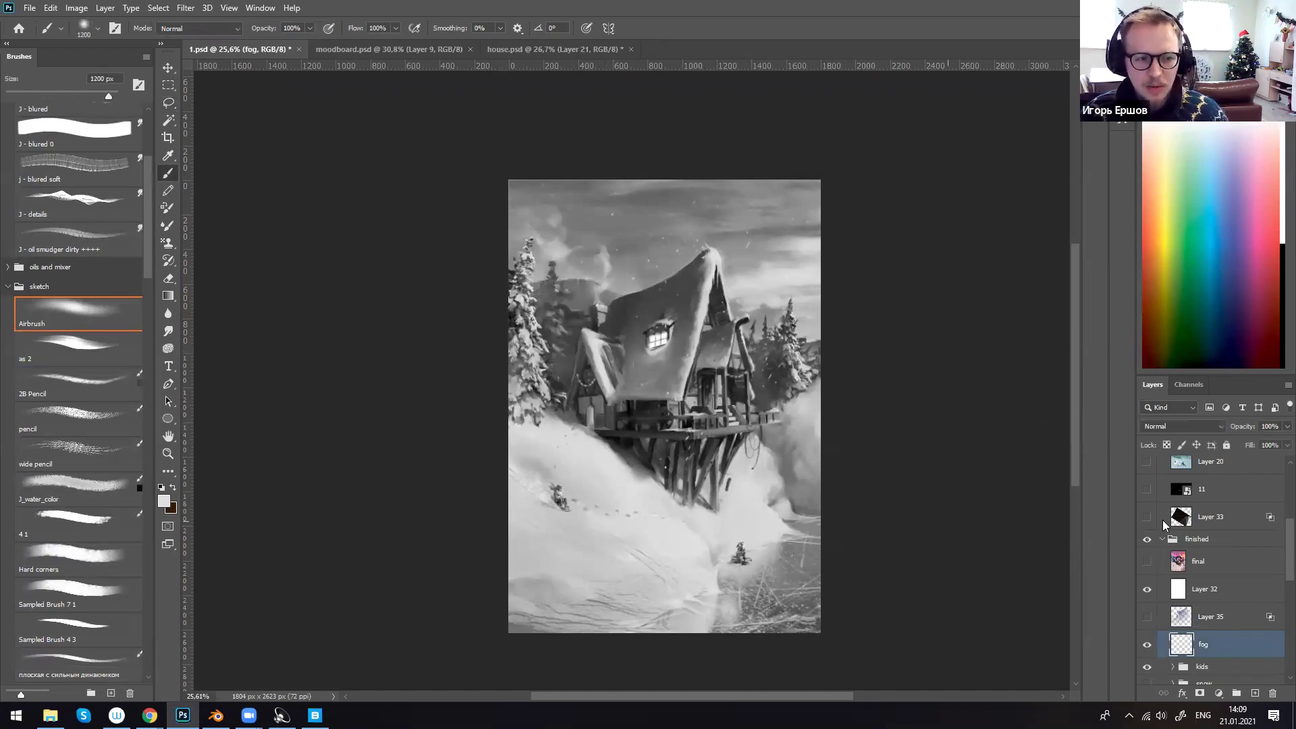
- Switch to the Lasso tool, show Layer 35 over the house, and select that layer
{"action": "key", "text": "l"}
{"action": "left_click", "coordinate": [1147, 616]}
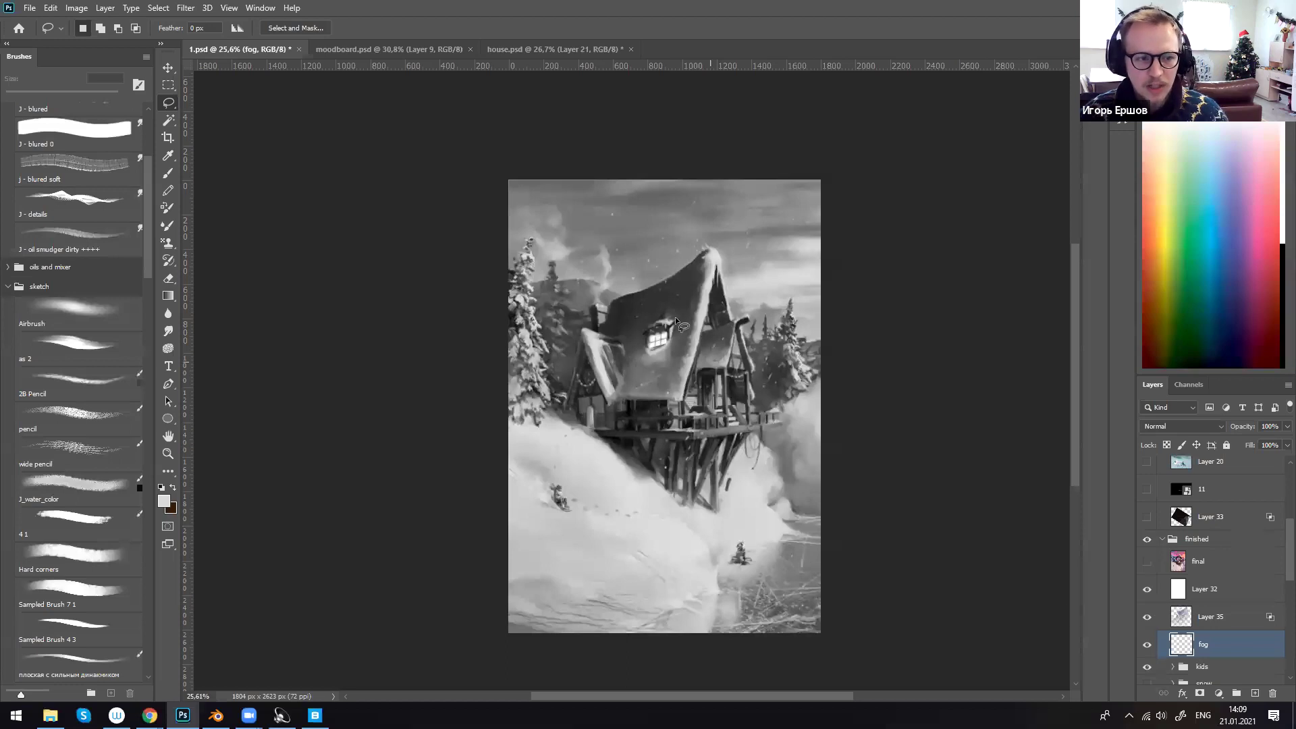
{"action": "scroll", "coordinate": [675, 318], "scroll_direction": "up", "scroll_amount": 3, "text": "alt"}
{"action": "left_click", "coordinate": [1209, 617]}
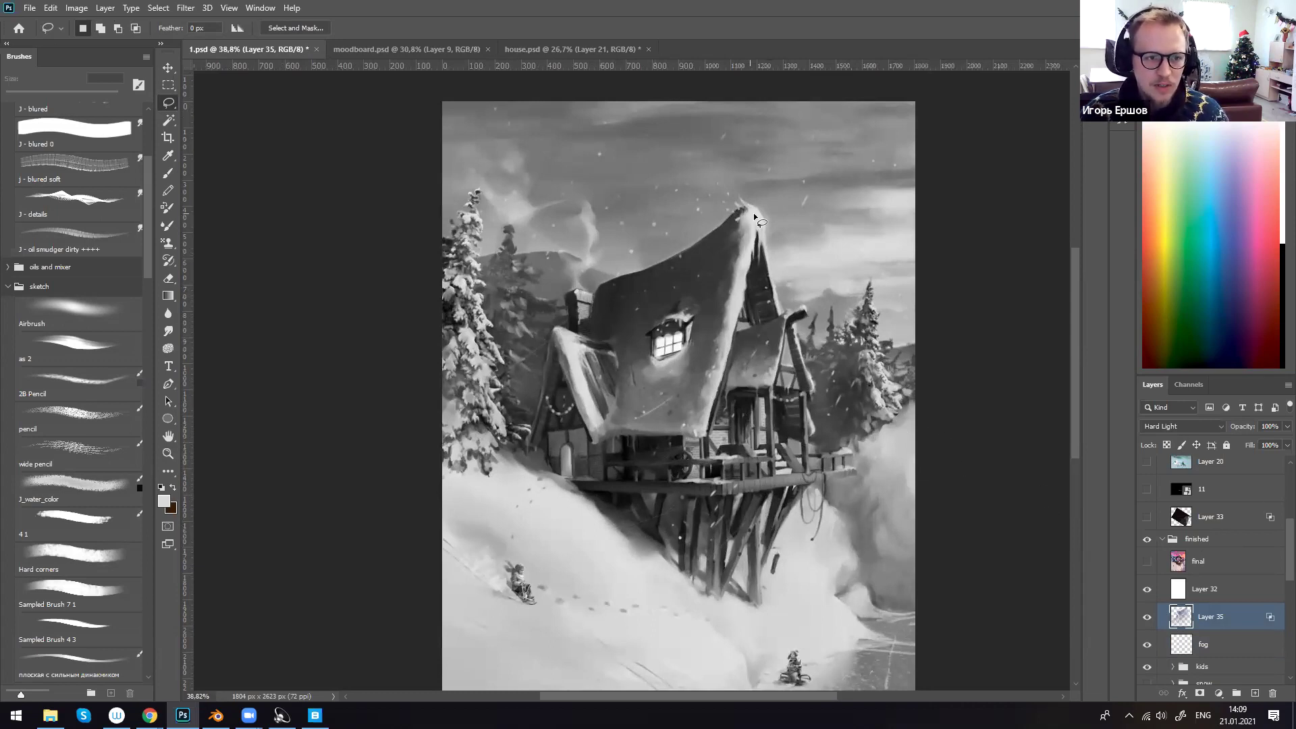
- Show the final layer to bring back the full-colour painting, with the whole image framed
{"action": "scroll", "coordinate": [836, 439], "scroll_direction": "down", "scroll_amount": 3, "text": "alt"}
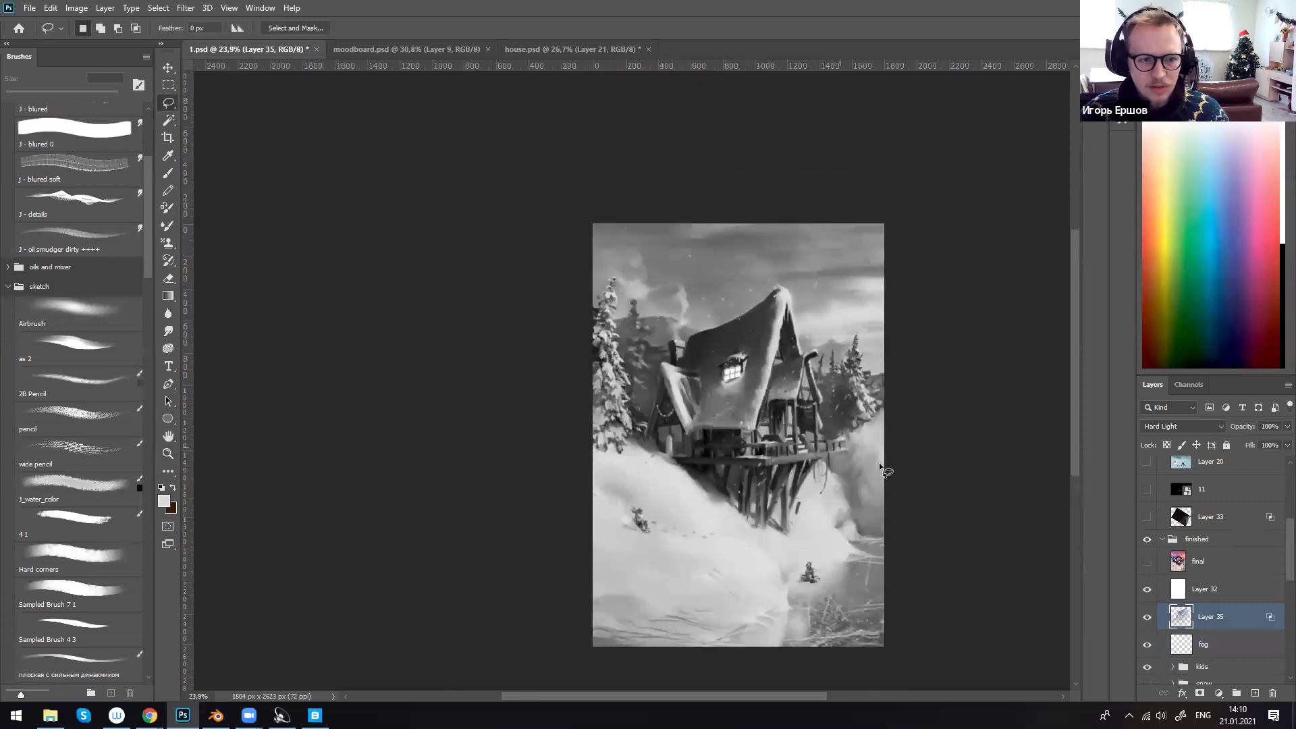
{"action": "left_click", "coordinate": [1146, 562]}
{"action": "mouse_move", "coordinate": [802, 438]}
{"action": "left_mouse_down", "text": "ctrl"}
{"action": "mouse_move", "coordinate": [884, 496]}
{"action": "mouse_move", "coordinate": [859, 468]}
{"action": "left_mouse_up", "text": "ctrl"}
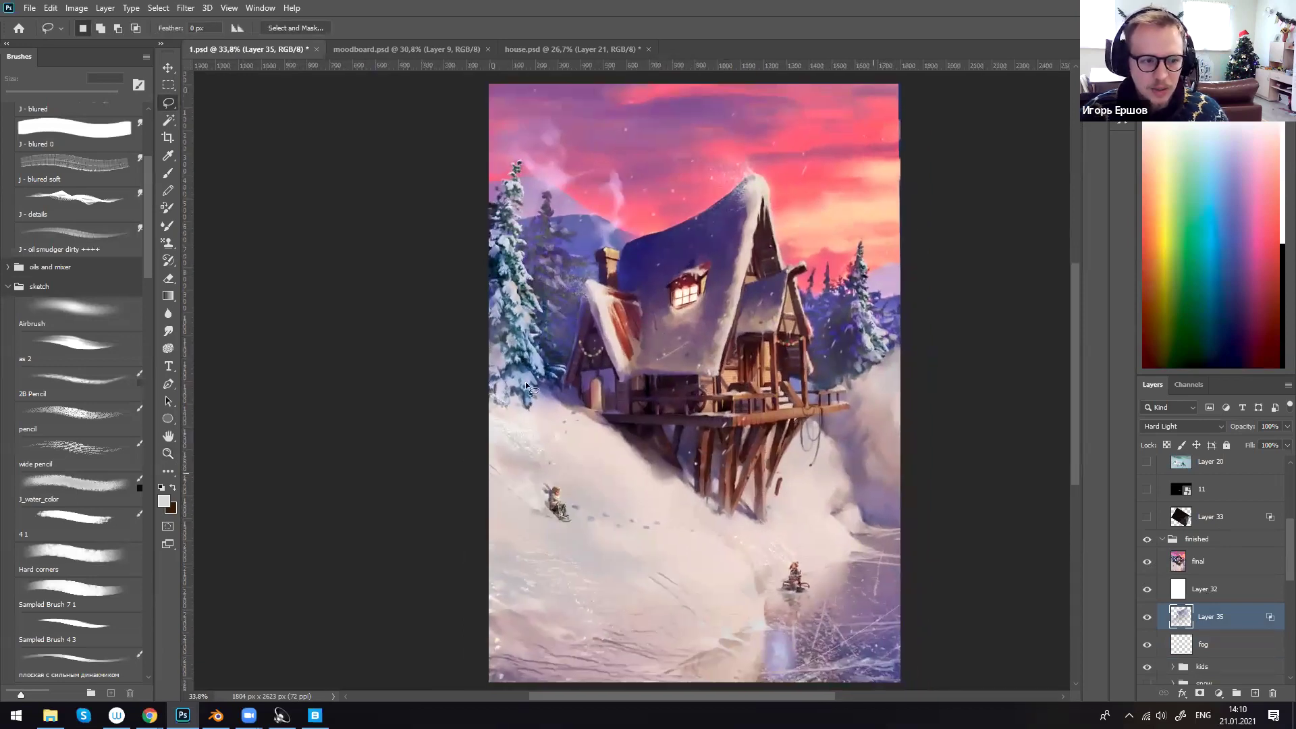
{"action": "left_click", "coordinate": [193, 11]}
{"action": "left_click", "coordinate": [226, 88]}
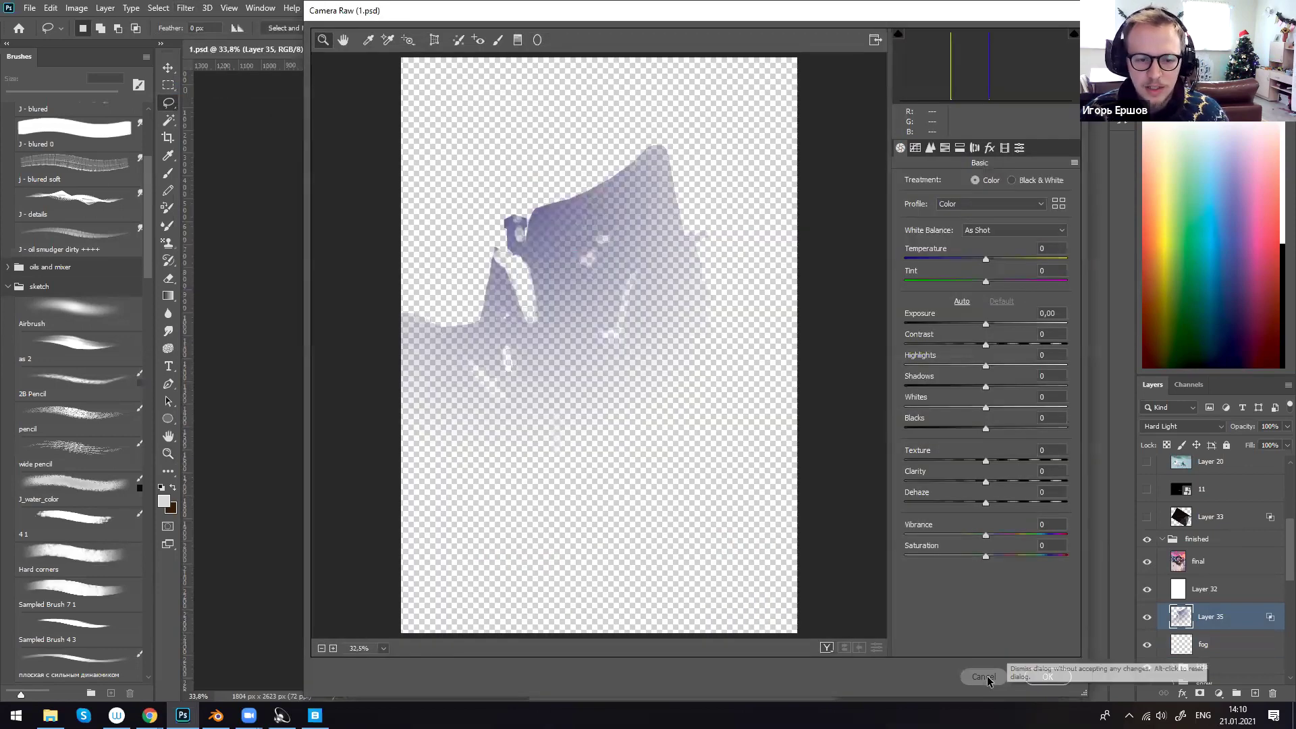
{"action": "left_click", "coordinate": [988, 680]}
- Open the Camera Raw filter on the final layer, try Vibrance +44 and Saturation -35, and reset both to 0
{"action": "left_click", "coordinate": [1199, 568]}
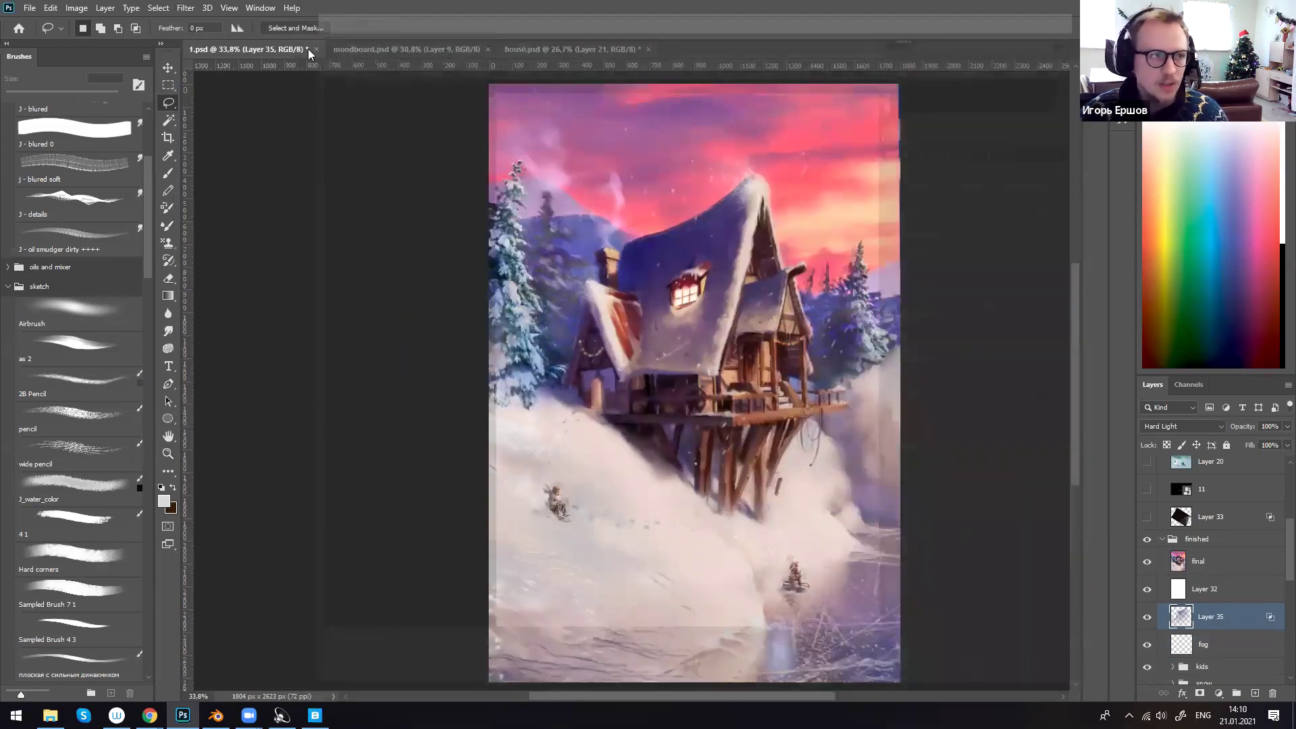
{"action": "left_click", "coordinate": [187, 10]}
{"action": "left_click", "coordinate": [214, 88]}
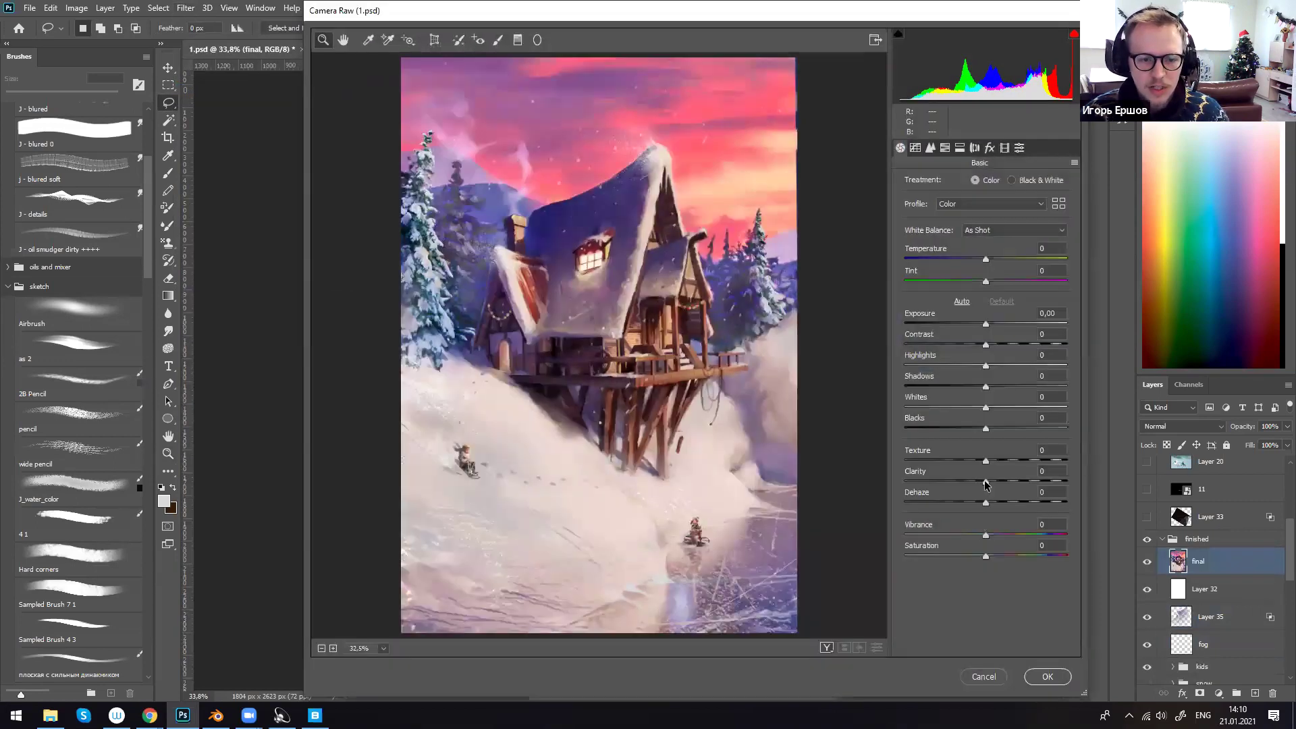
{"action": "left_click_drag", "start_coordinate": [984, 536], "coordinate": [956, 557]}
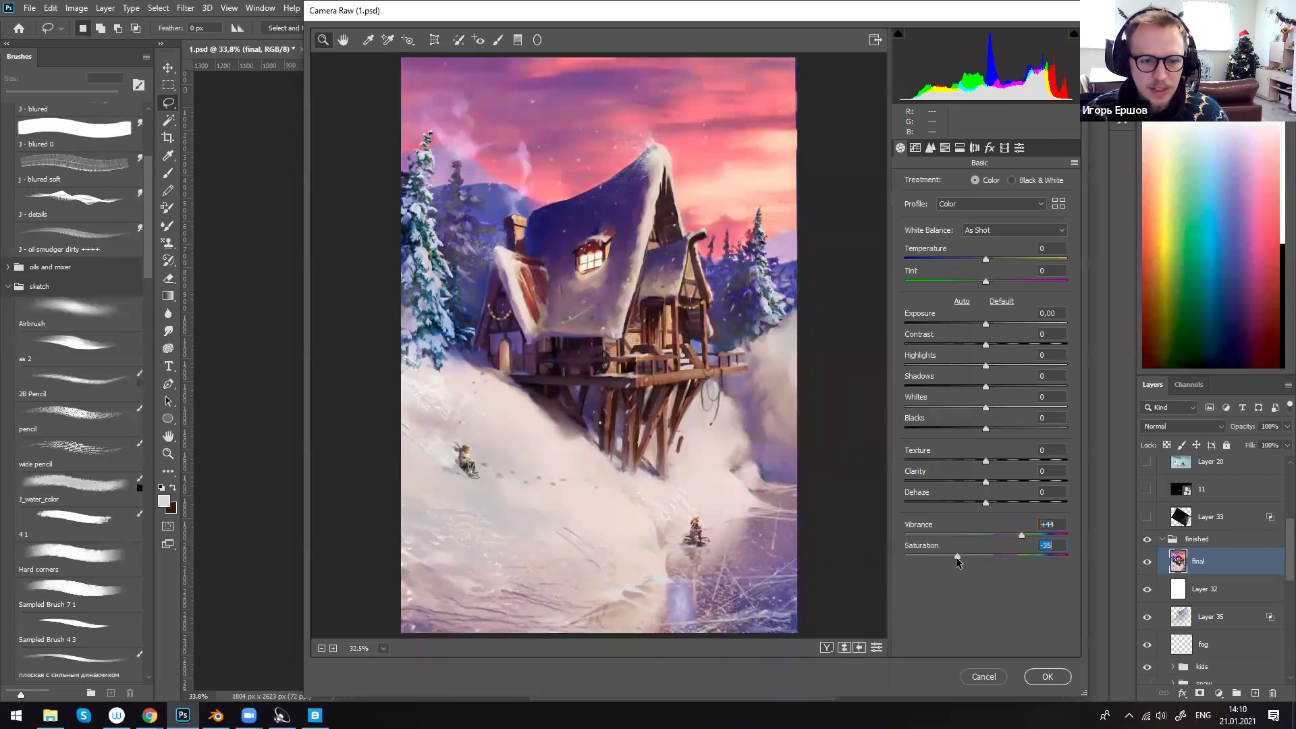
{"action": "type", "text": "0"}
{"action": "double_click", "coordinate": [1049, 525]}
{"action": "type", "text": "0"}
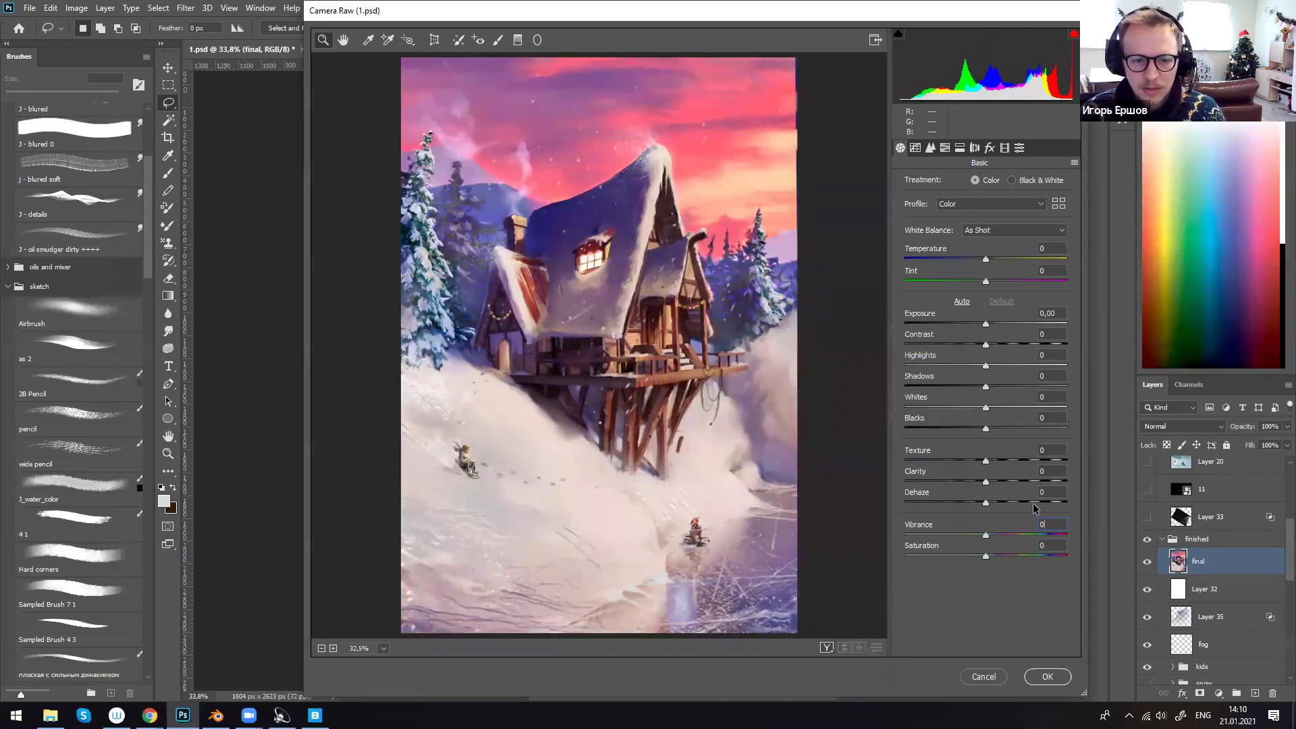
- Try different Dehaze, Clarity and Texture amounts in Camera Raw and reset them to 0
{"action": "left_click_drag", "start_coordinate": [986, 505], "coordinate": [962, 482]}
{"action": "type", "text": "00"}
{"action": "key", "text": "shift+Tab"}
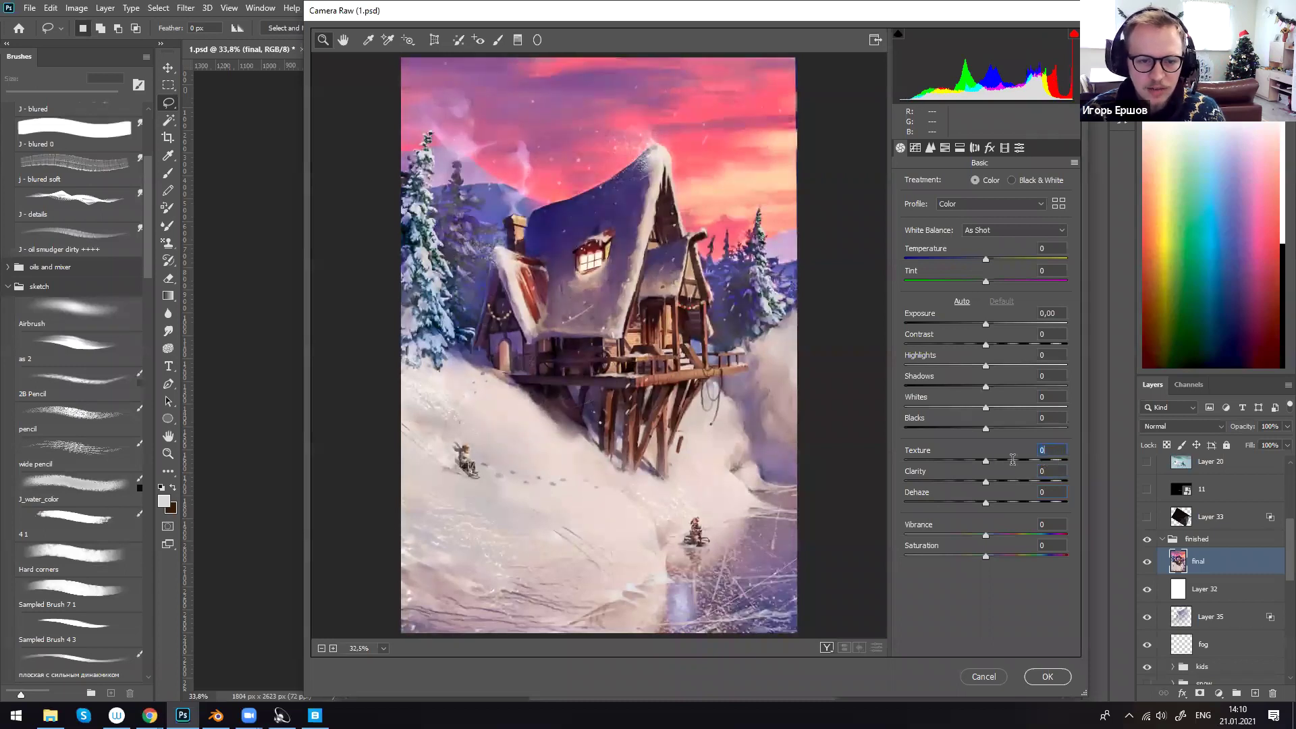
{"action": "left_click_drag", "start_coordinate": [975, 460], "coordinate": [1052, 460]}
{"action": "type", "text": "0"}
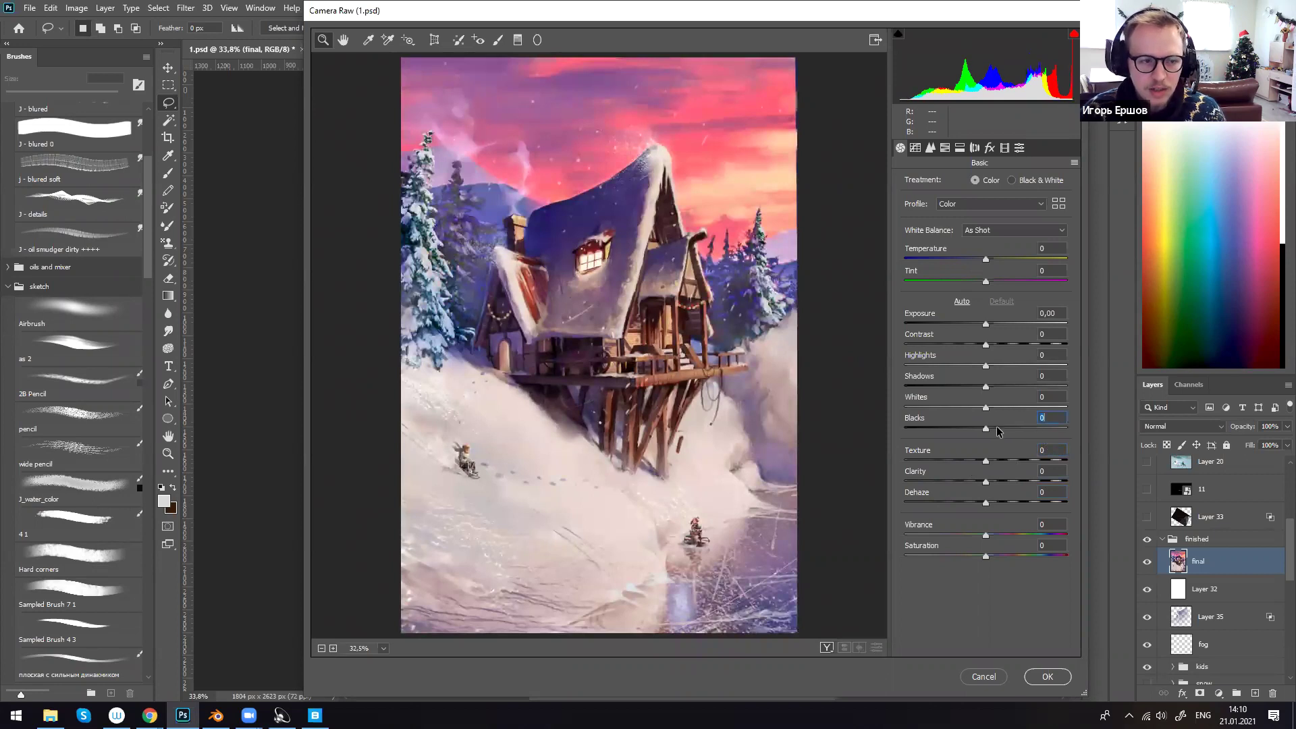
- Try raised Blacks, Whites at +62 and lower, and a slight Exposure change, and cancel the Camera Raw filter
{"action": "left_click_drag", "start_coordinate": [986, 428], "coordinate": [1021, 428]}
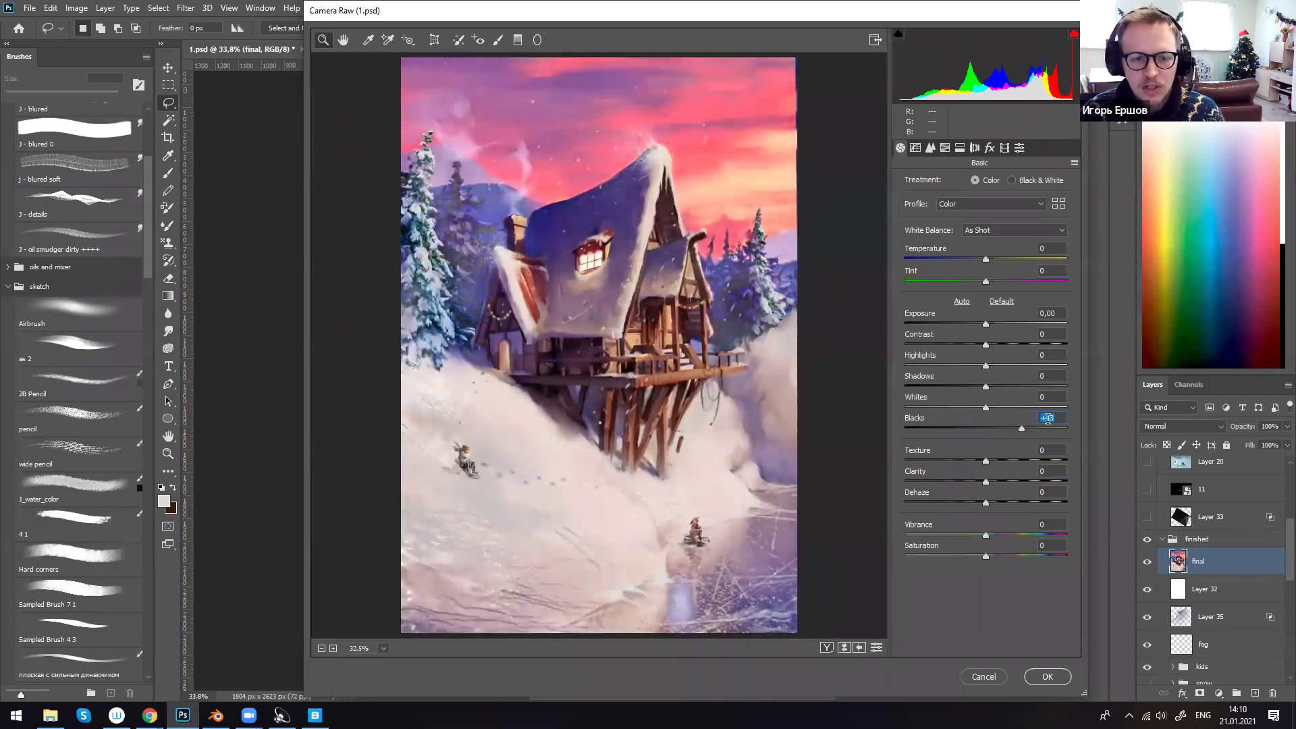
{"action": "type", "text": "0"}
{"action": "left_click", "coordinate": [1035, 407]}
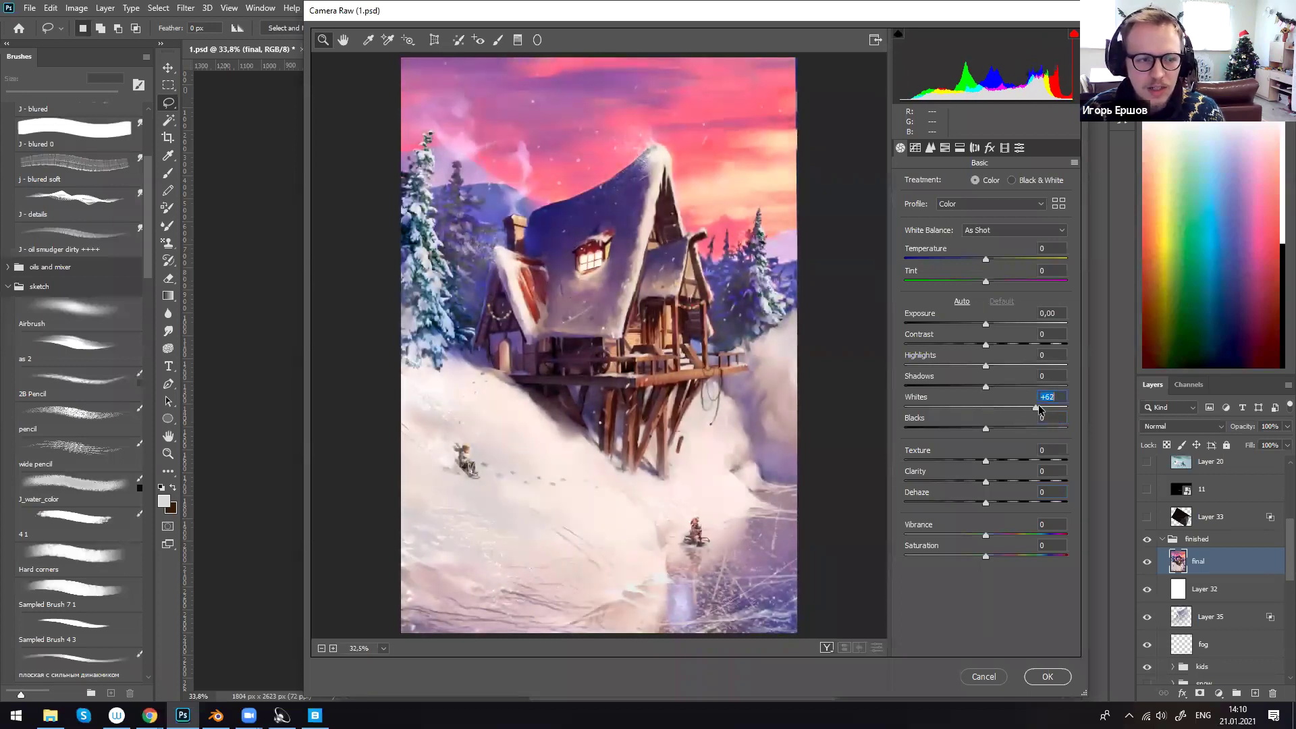
{"action": "left_click", "coordinate": [943, 407]}
{"action": "type", "text": "0"}
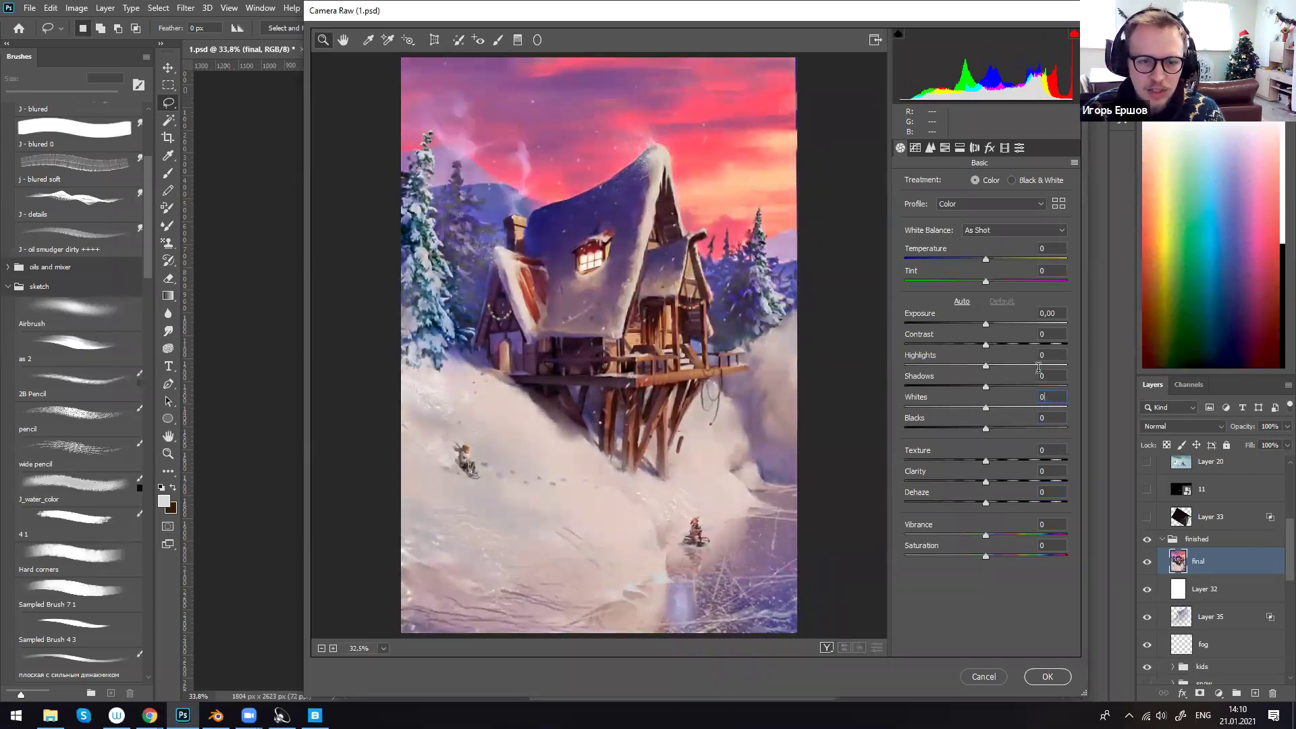
{"action": "mouse_move", "coordinate": [987, 325]}
{"action": "left_mouse_down"}
{"action": "mouse_move", "coordinate": [1026, 320]}
{"action": "mouse_move", "coordinate": [975, 321]}
{"action": "mouse_move", "coordinate": [1002, 323]}
{"action": "mouse_move", "coordinate": [985, 324]}
{"action": "left_mouse_up"}
{"action": "left_click", "coordinate": [981, 678]}
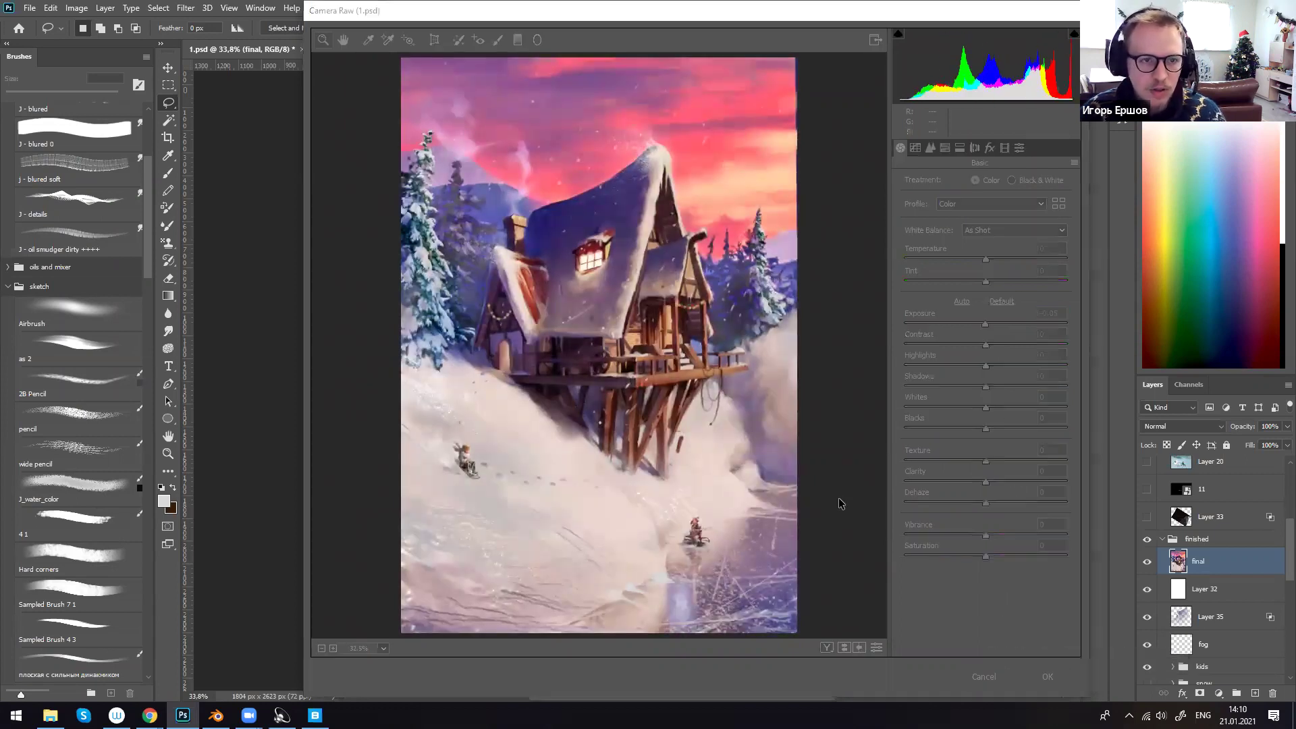
- Try the Adaptive Wide Angle filter on the final layer with different correction models and a smaller scale, and cancel it
{"action": "left_click", "coordinate": [185, 8]}
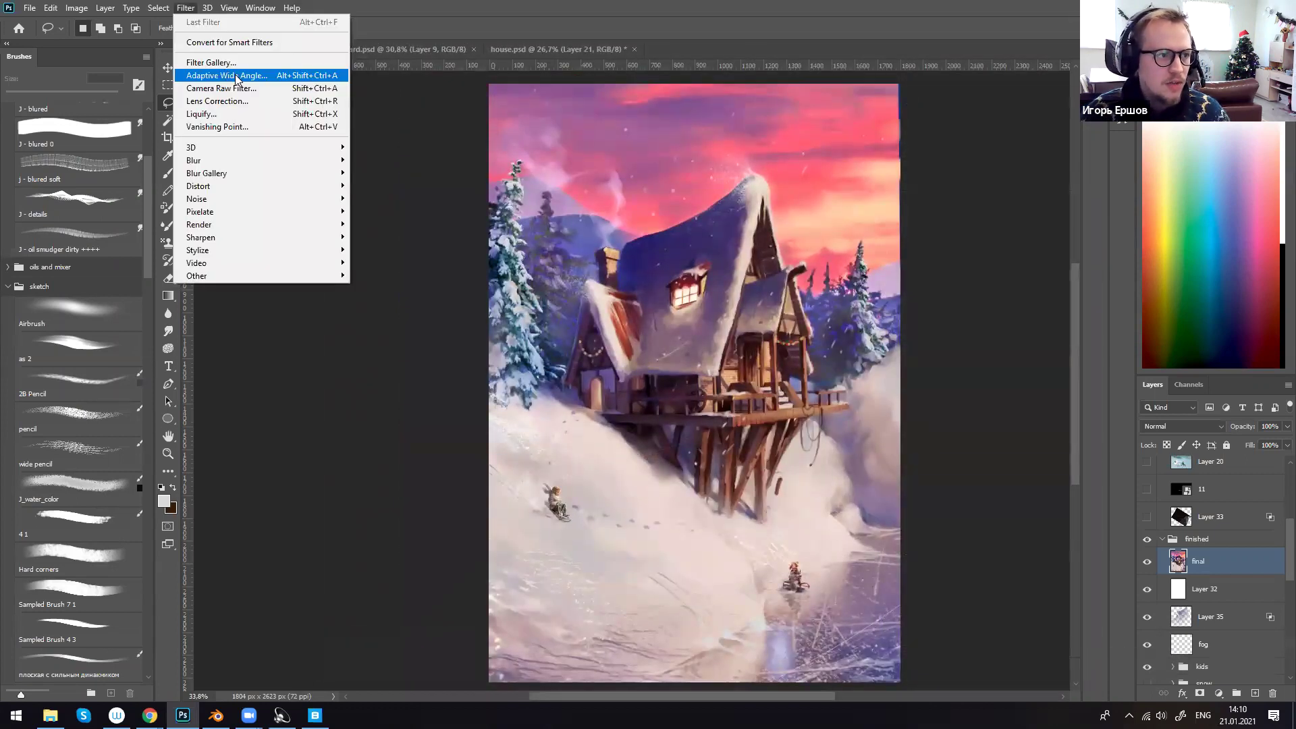
{"action": "left_click", "coordinate": [236, 78]}
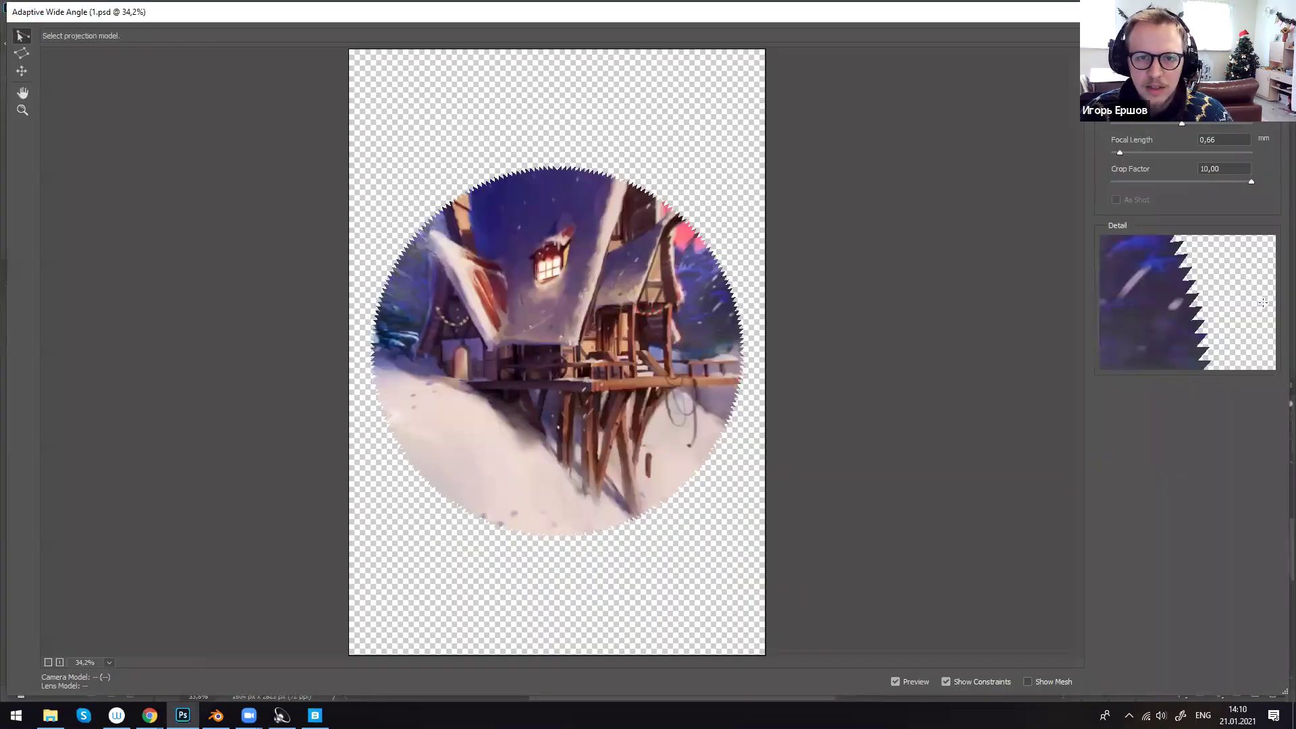
{"action": "left_click", "coordinate": [1188, 91]}
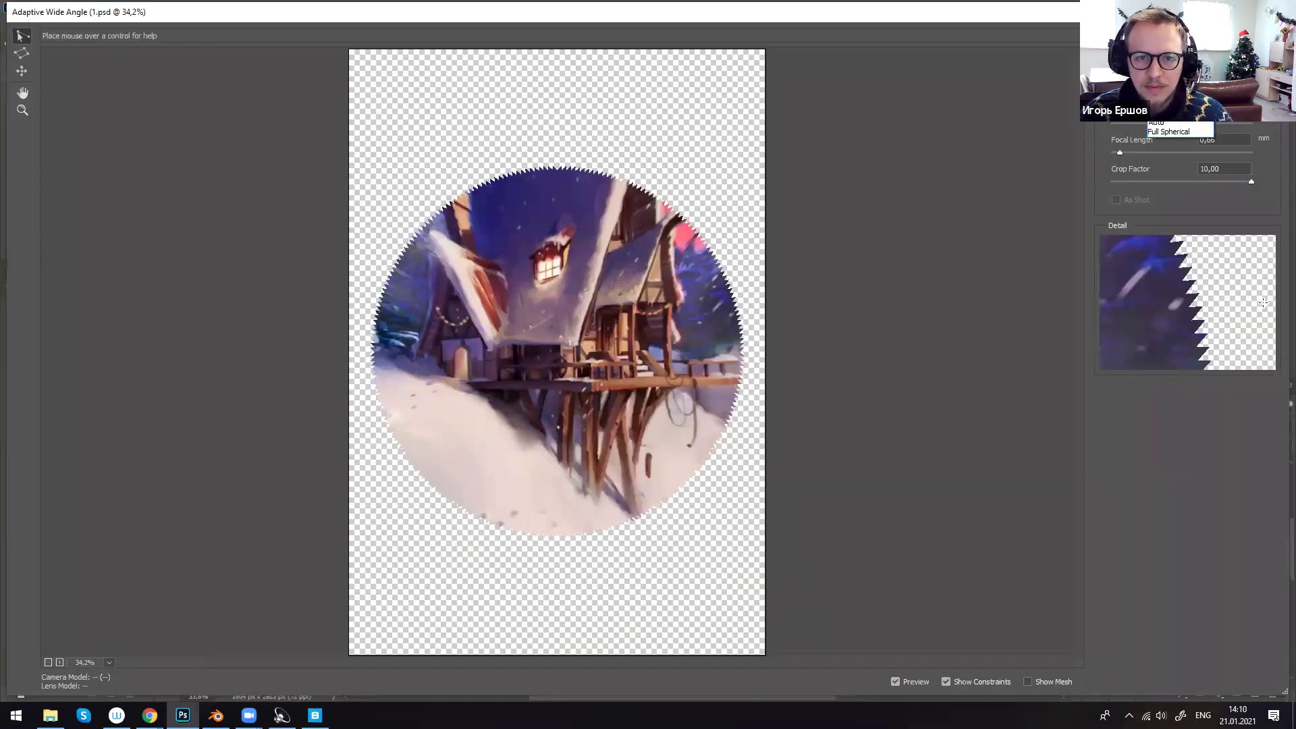
{"action": "left_click", "coordinate": [1182, 101]}
{"action": "left_click", "coordinate": [1188, 91]}
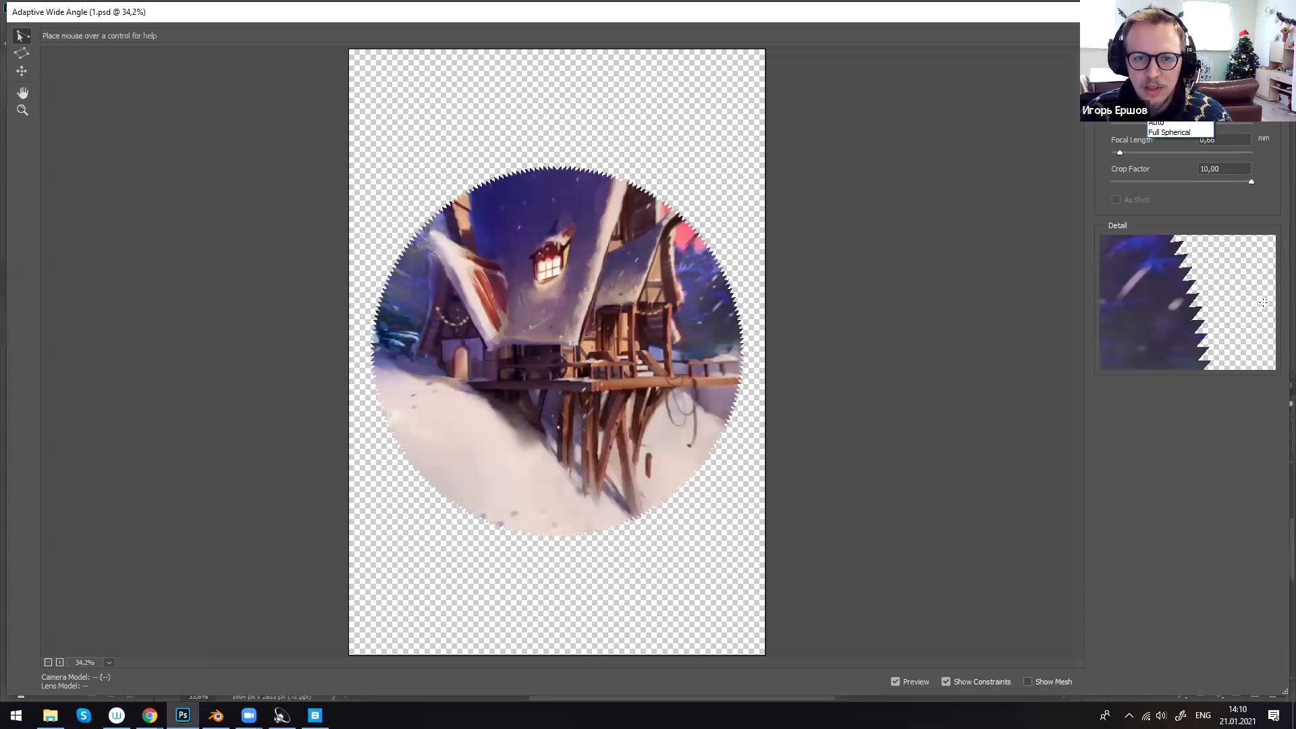
{"action": "left_click", "coordinate": [1168, 132]}
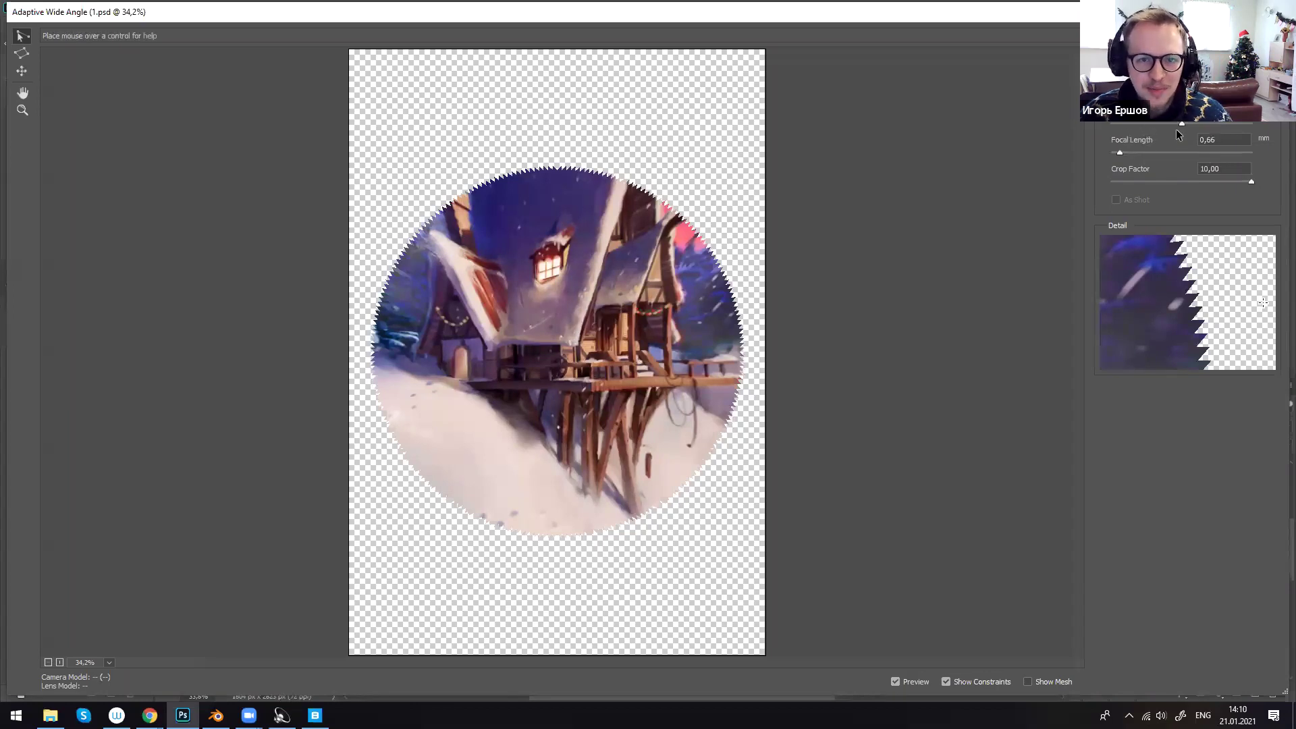
{"action": "left_click_drag", "start_coordinate": [1160, 129], "coordinate": [1141, 128]}
{"action": "left_click", "coordinate": [1188, 91]}
{"action": "left_click", "coordinate": [1175, 131]}
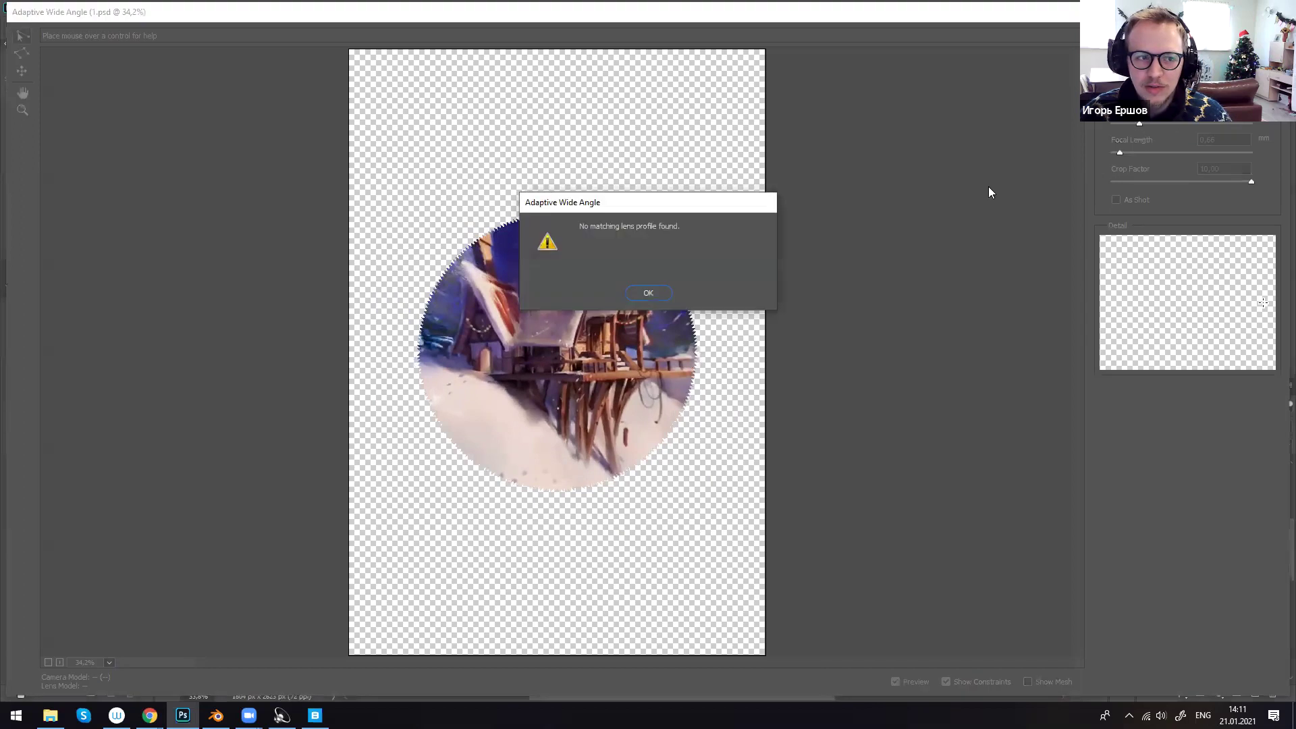
{"action": "key", "text": "Return"}
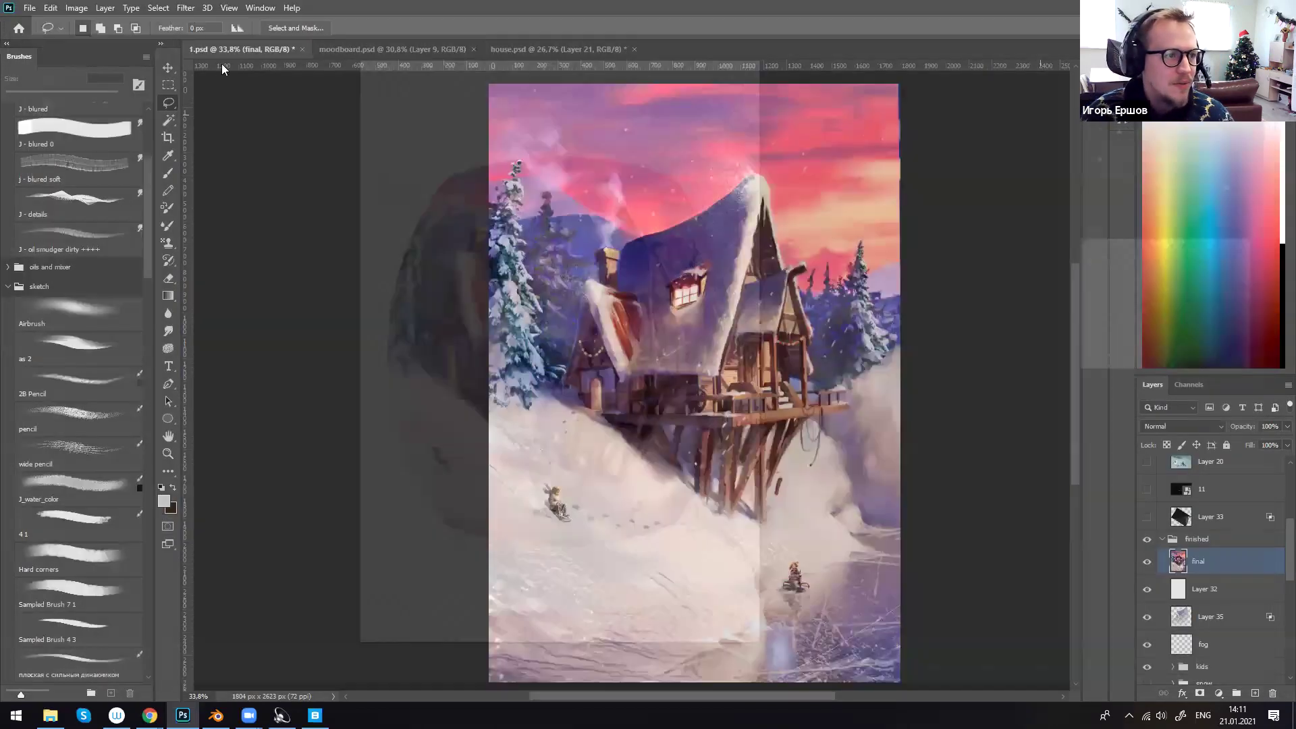
- Open the Lens Correction filter on the final layer and try custom Vignette Amounts of -45 and +17
{"action": "left_click", "coordinate": [185, 8]}
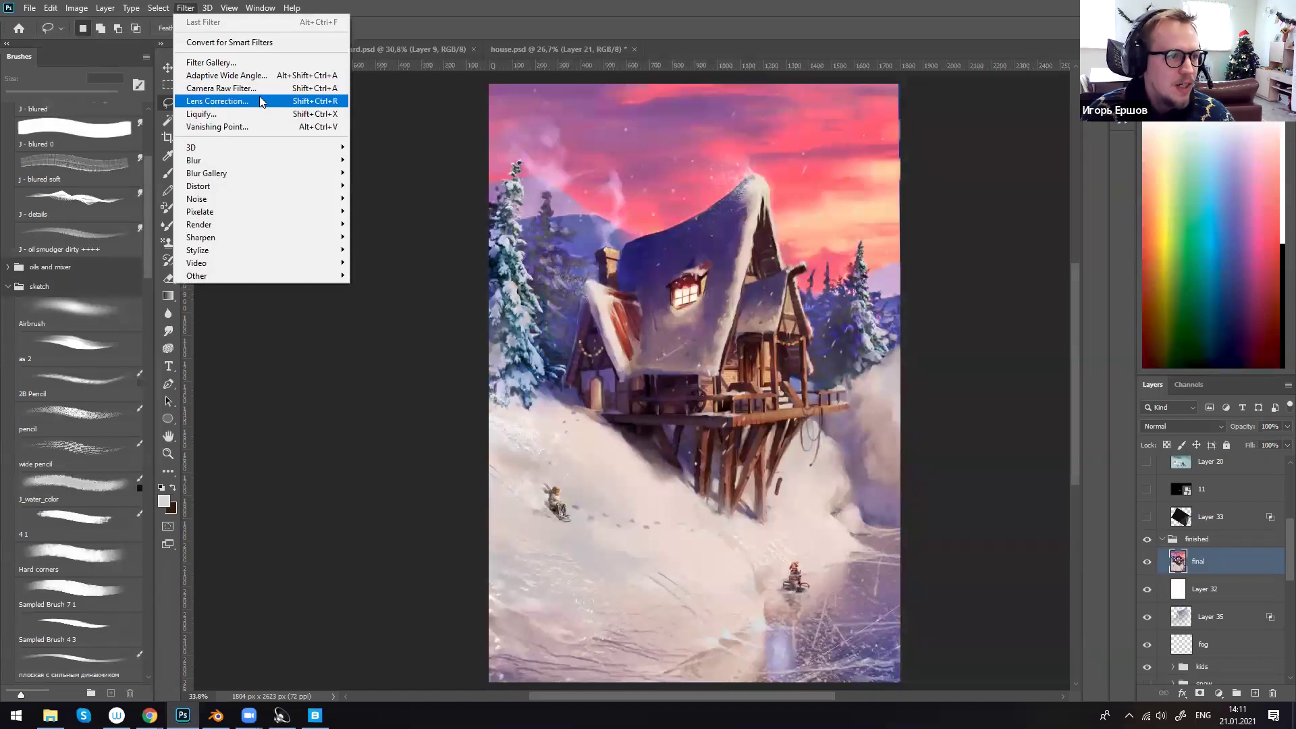
{"action": "left_click", "coordinate": [260, 101]}
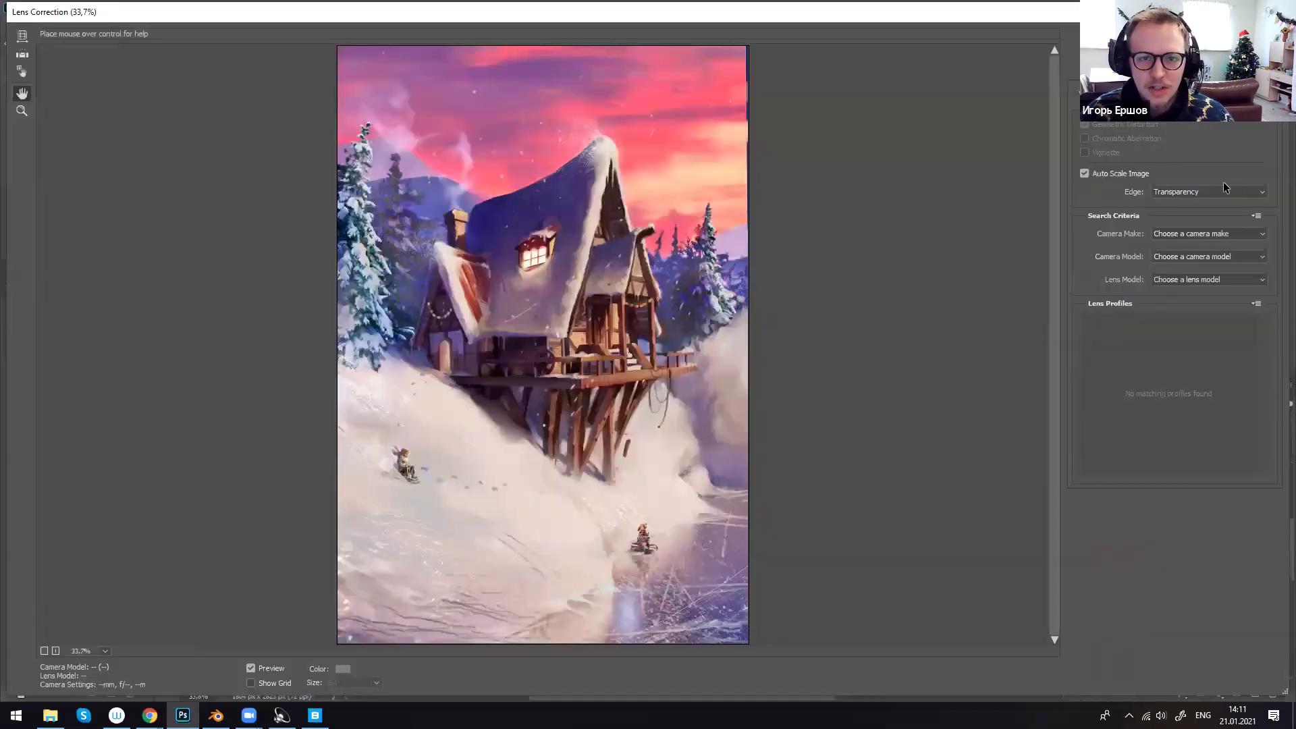
{"action": "left_click", "coordinate": [1149, 89]}
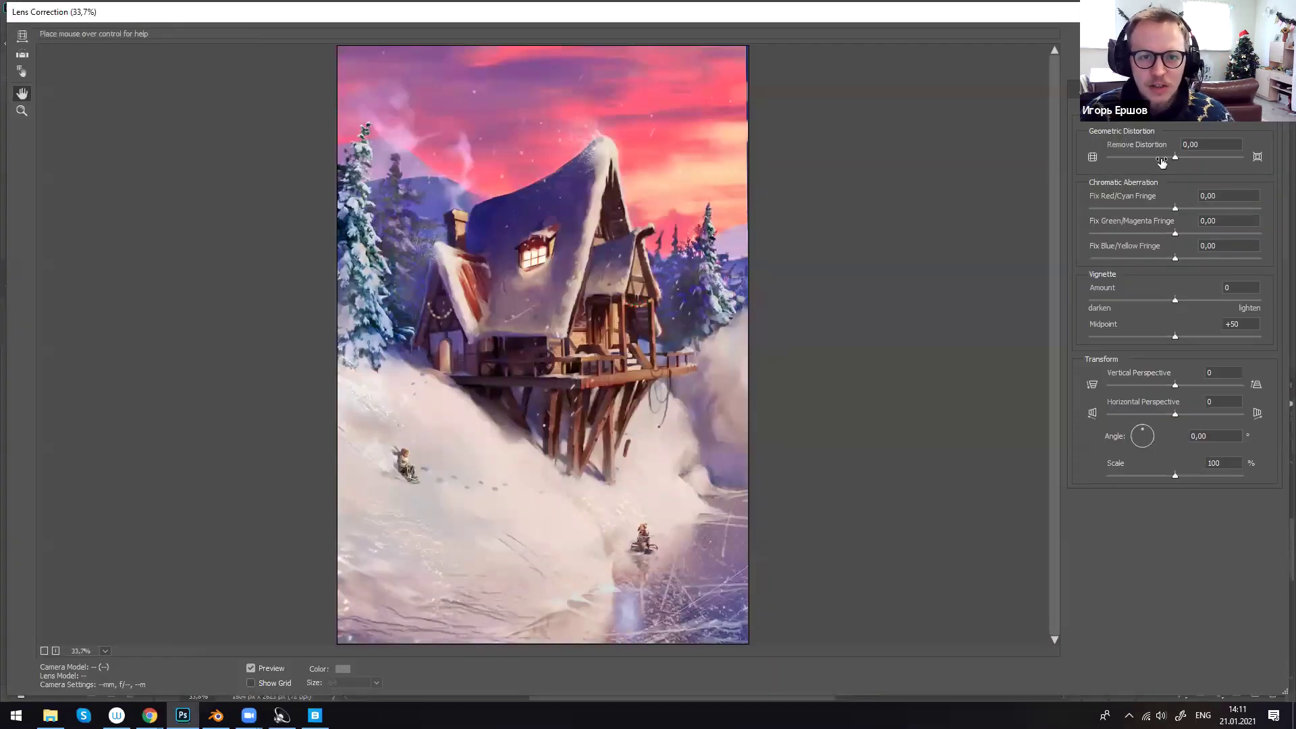
{"action": "left_click_drag", "start_coordinate": [1176, 300], "coordinate": [1145, 303]}
{"action": "left_click", "coordinate": [1138, 301]}
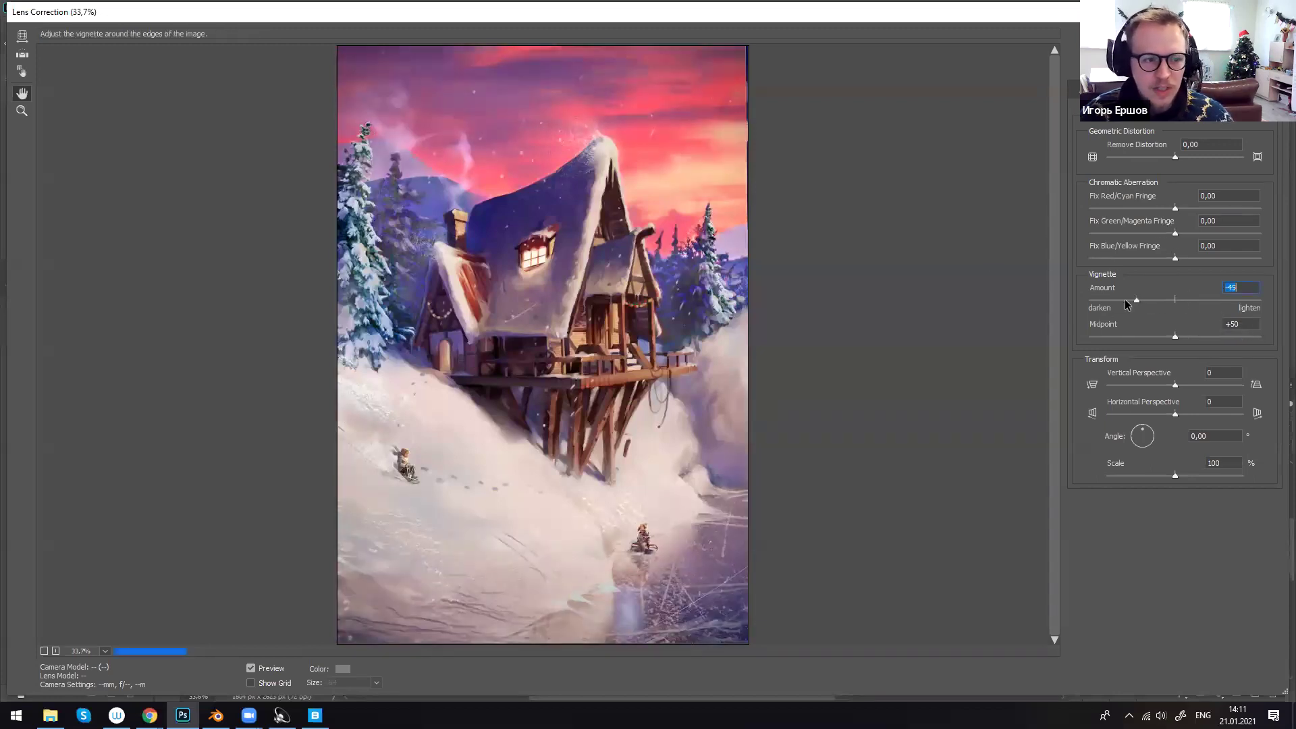
{"action": "left_click", "coordinate": [1190, 300]}
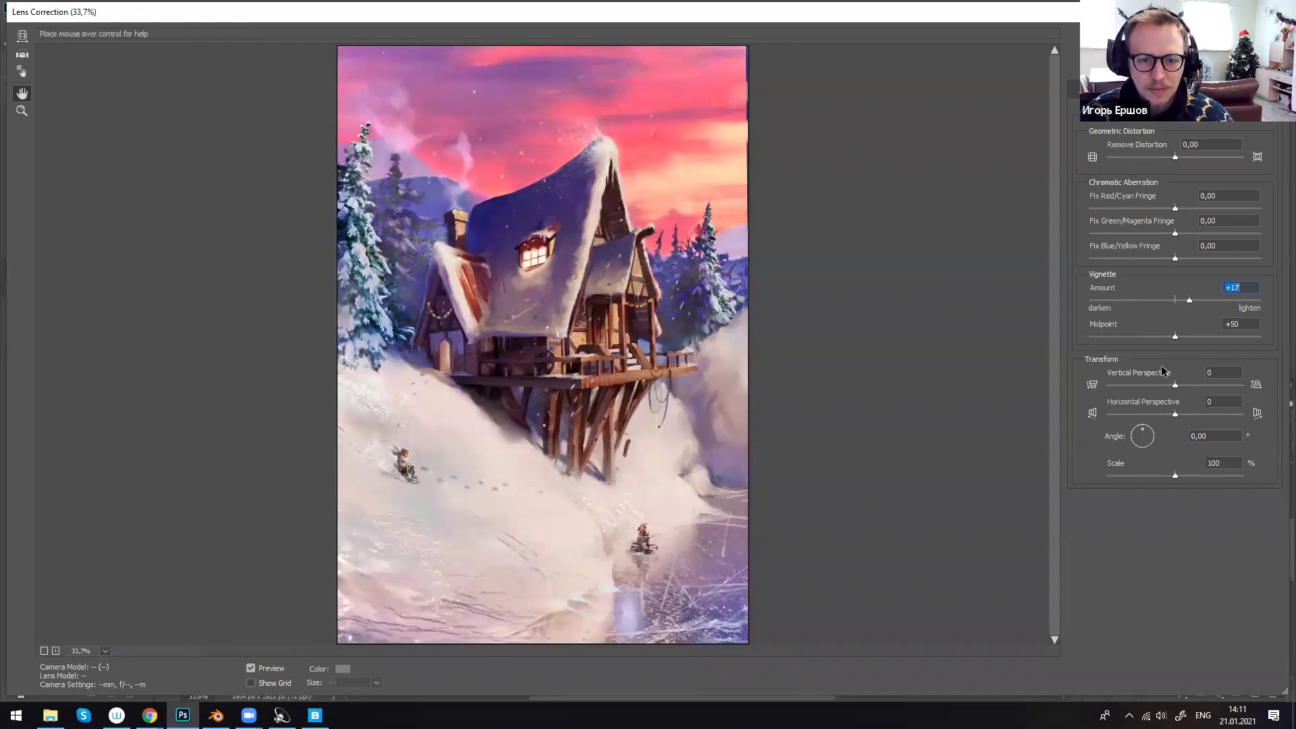
- Try Horizontal Perspective -37, +15 and -5, Vertical Perspective +18 and Green/Magenta Fringe -46.03, and cancel Lens Correction
{"action": "left_click", "coordinate": [1158, 414]}
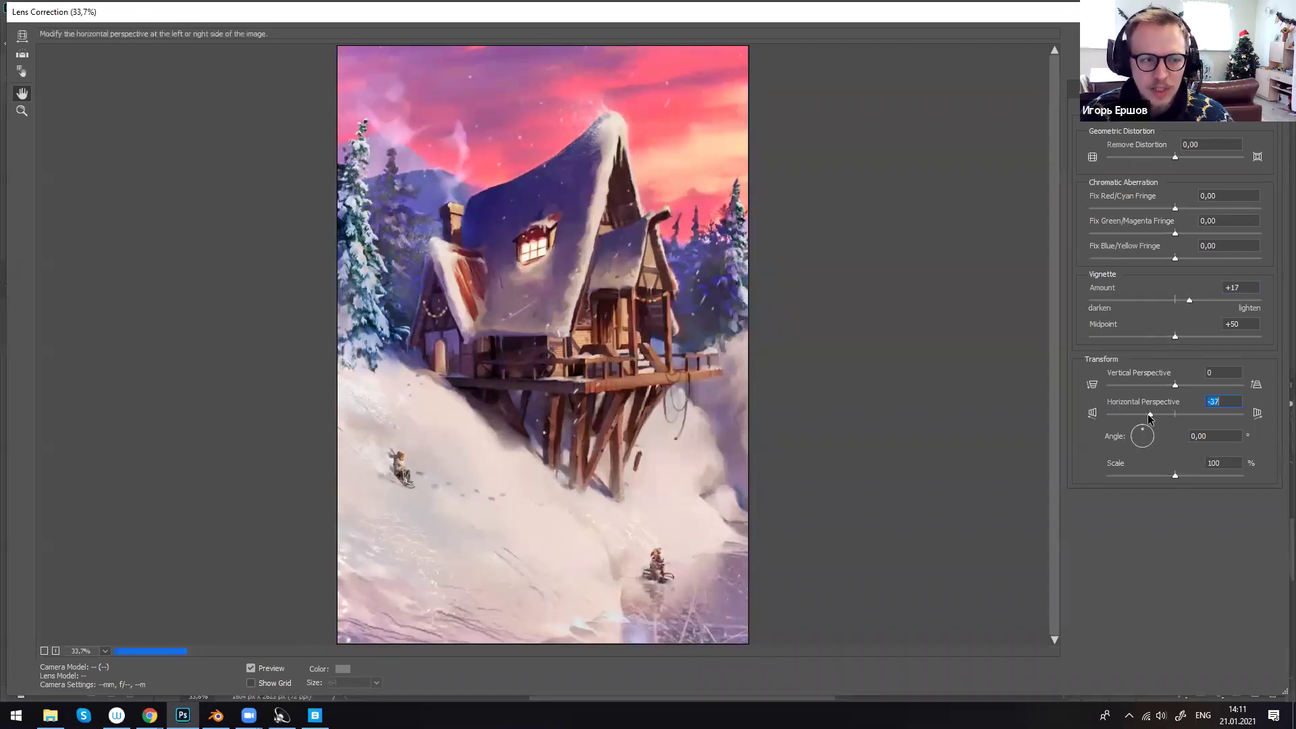
{"action": "left_click", "coordinate": [1172, 415]}
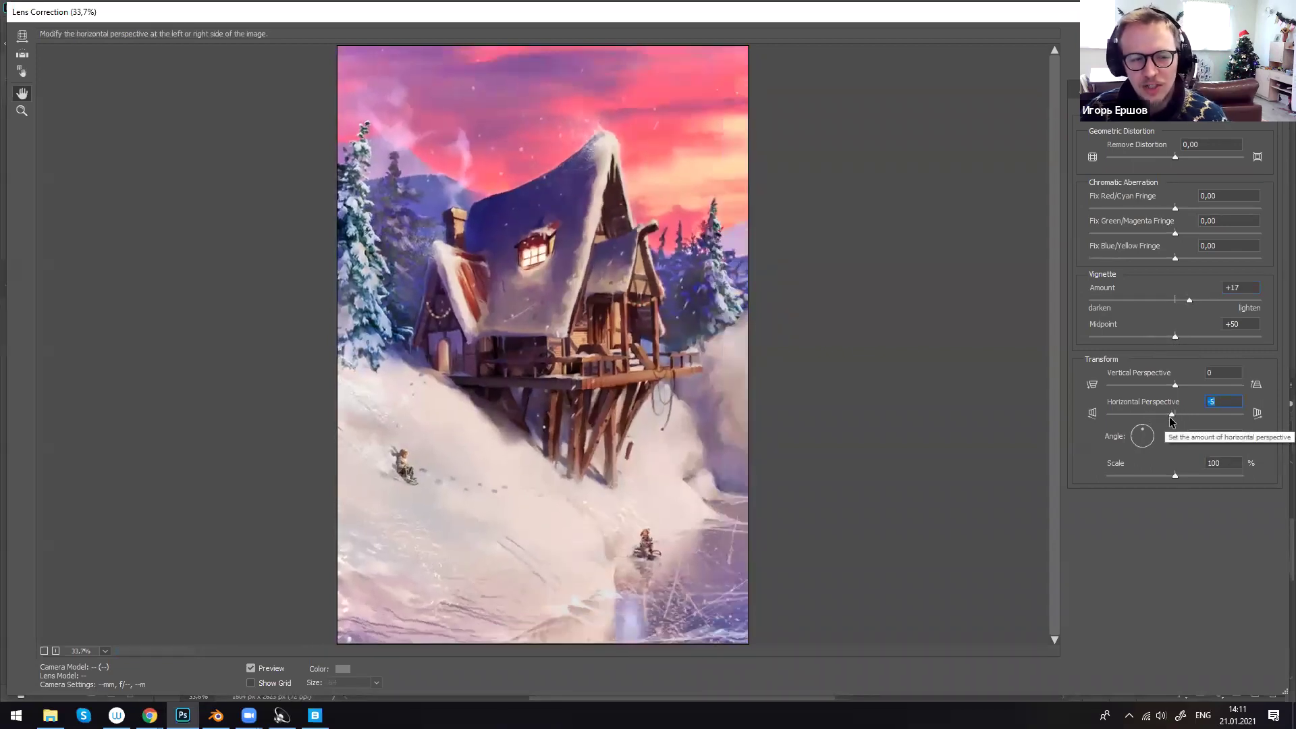
{"action": "left_click", "coordinate": [1195, 415]}
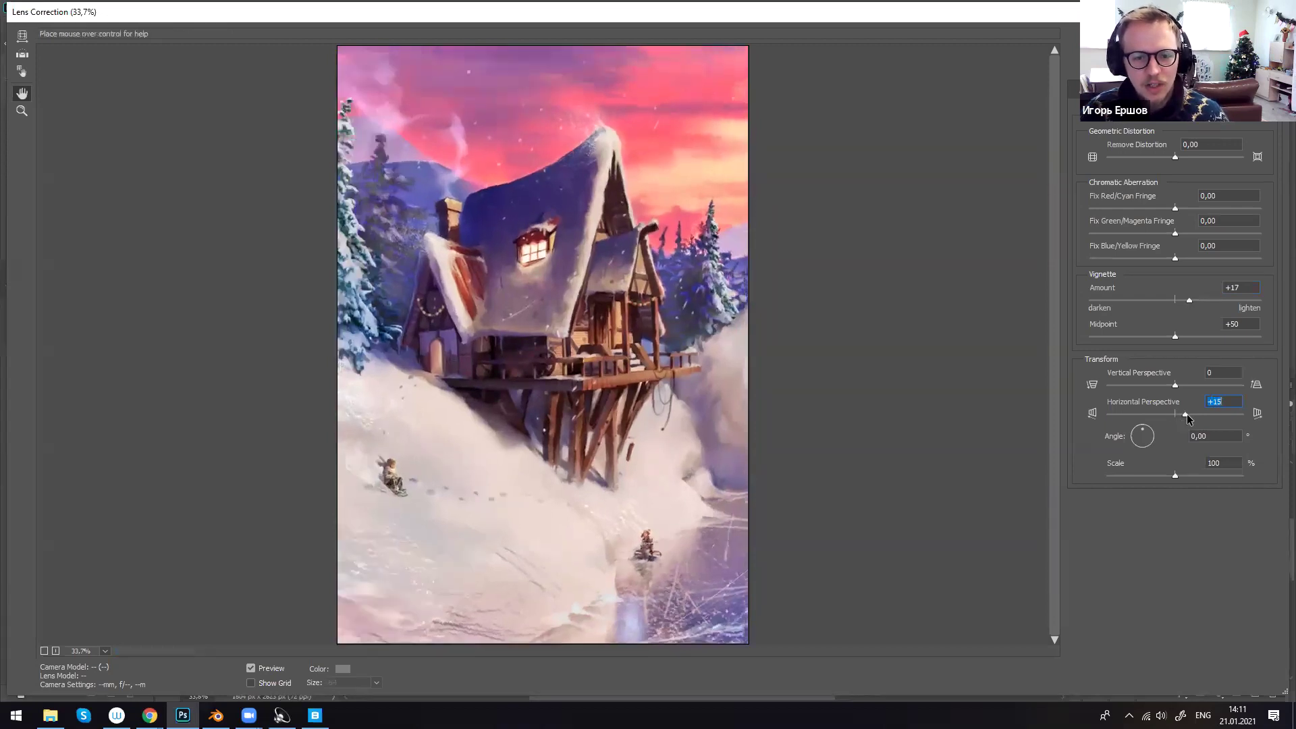
{"action": "left_click_drag", "start_coordinate": [1197, 415], "coordinate": [1190, 386]}
{"action": "left_click_drag", "start_coordinate": [1176, 233], "coordinate": [1136, 234]}
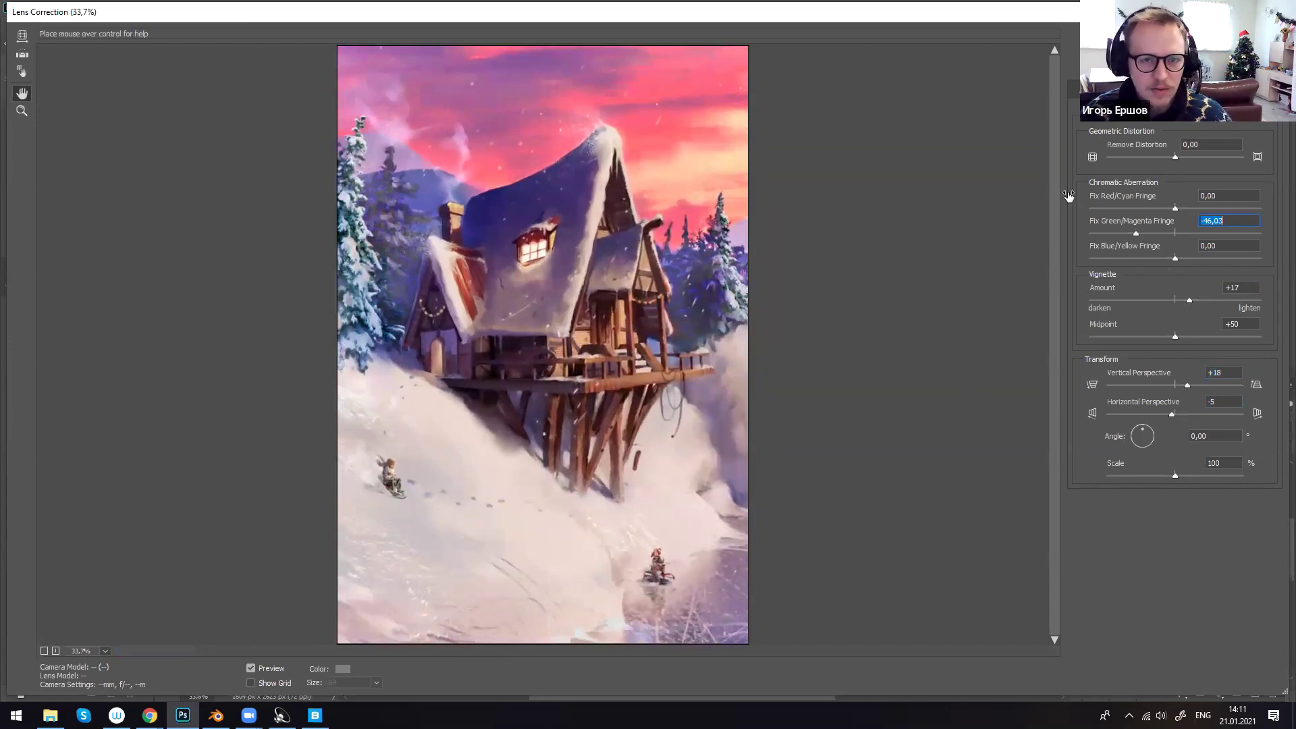
{"action": "left_click", "coordinate": [1178, 41]}
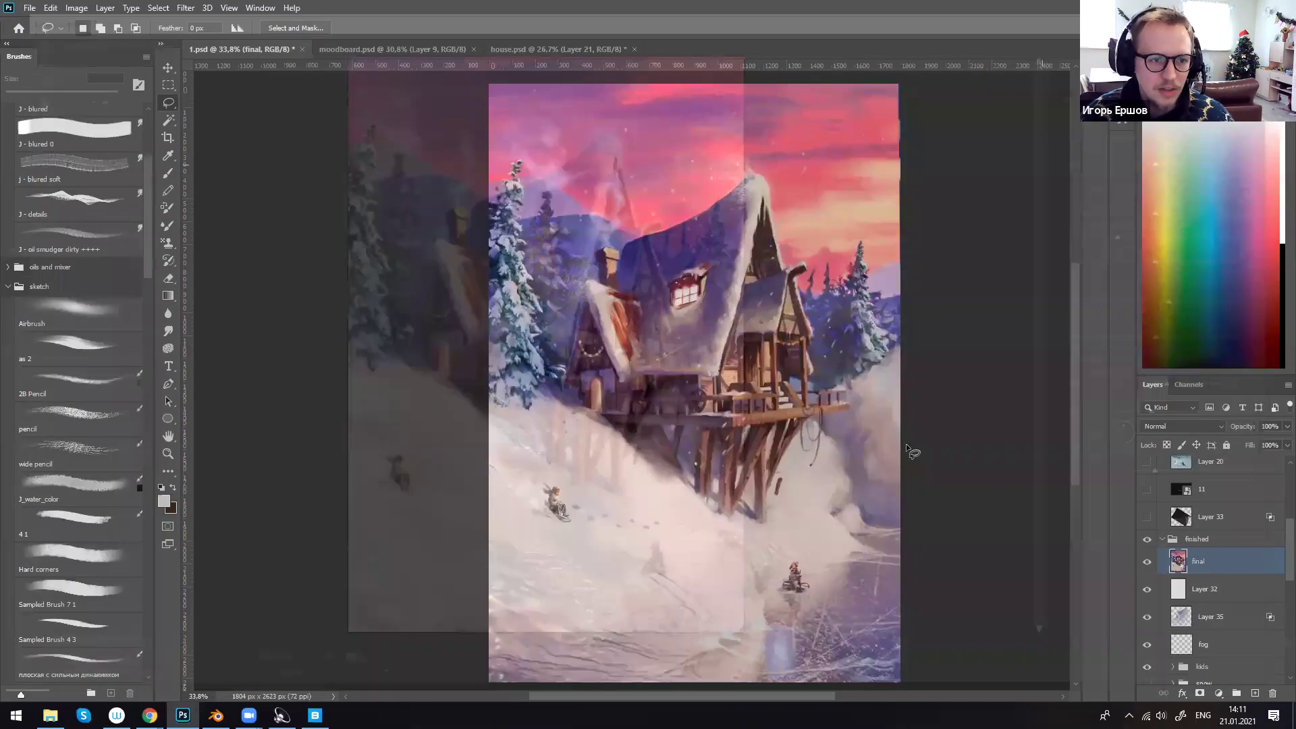
- Collapse the pics layer group above the finished group
{"action": "left_click_drag", "start_coordinate": [835, 448], "coordinate": [781, 450]}
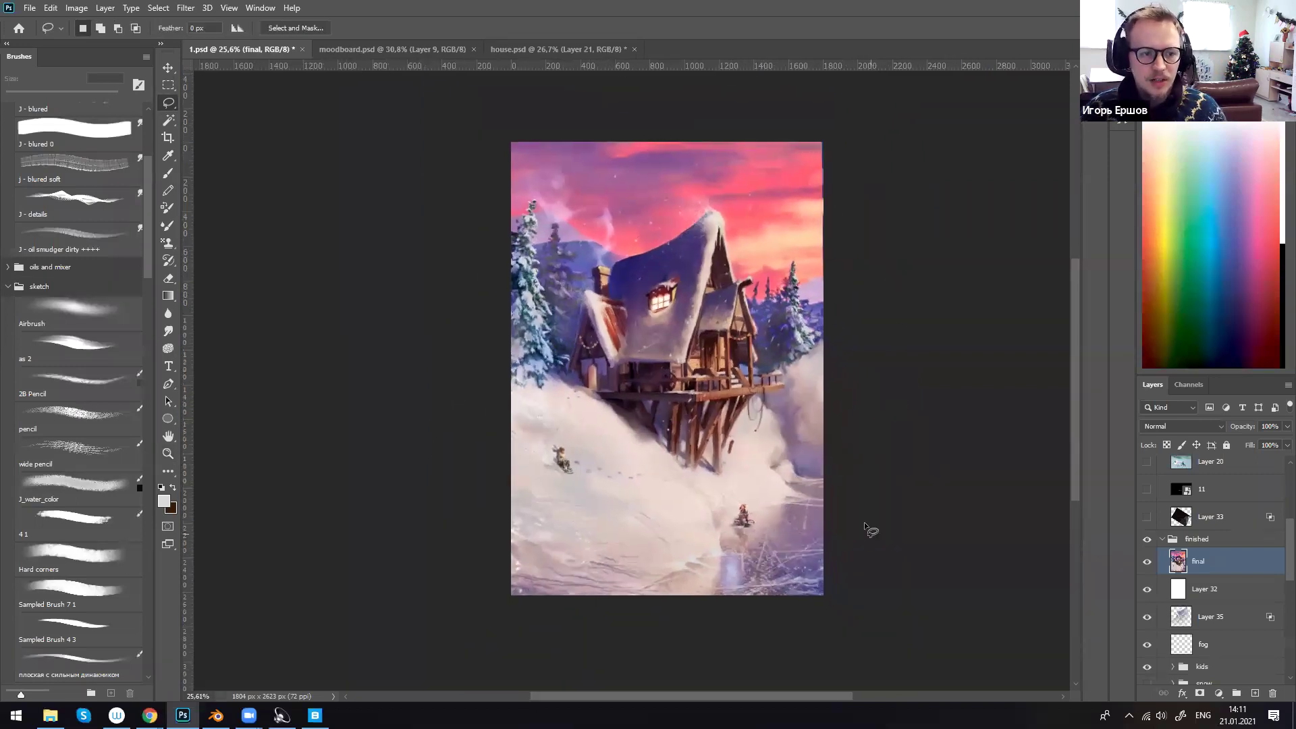
{"action": "scroll", "coordinate": [732, 495], "scroll_direction": "up", "scroll_amount": 3, "text": "alt"}
{"action": "mouse_move", "coordinate": [455, 358]}
{"action": "left_mouse_down"}
{"action": "mouse_move", "coordinate": [517, 466]}
{"action": "mouse_move", "coordinate": [590, 486]}
{"action": "left_mouse_up"}
{"action": "key", "text": "ctrl+d"}
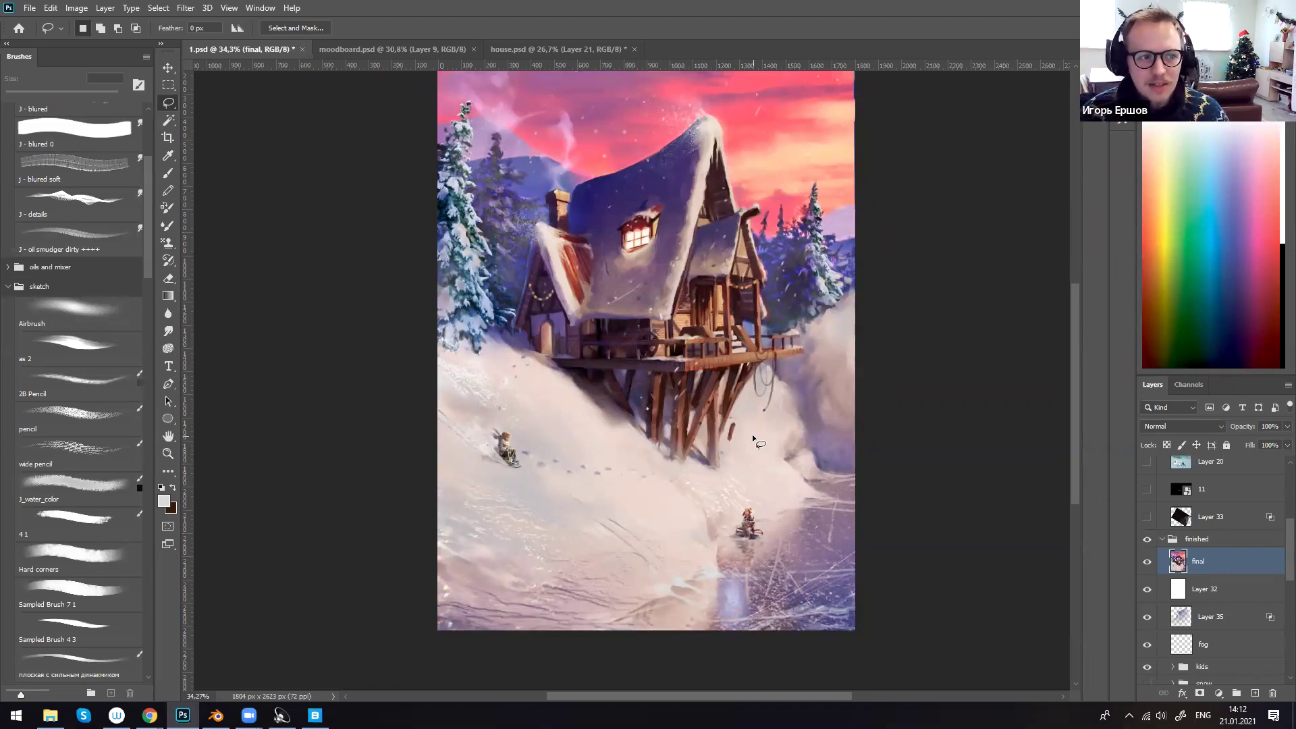
{"action": "mouse_move", "coordinate": [511, 479]}
{"action": "left_mouse_down"}
{"action": "mouse_move", "coordinate": [726, 536]}
{"action": "mouse_move", "coordinate": [531, 430]}
{"action": "left_mouse_up"}
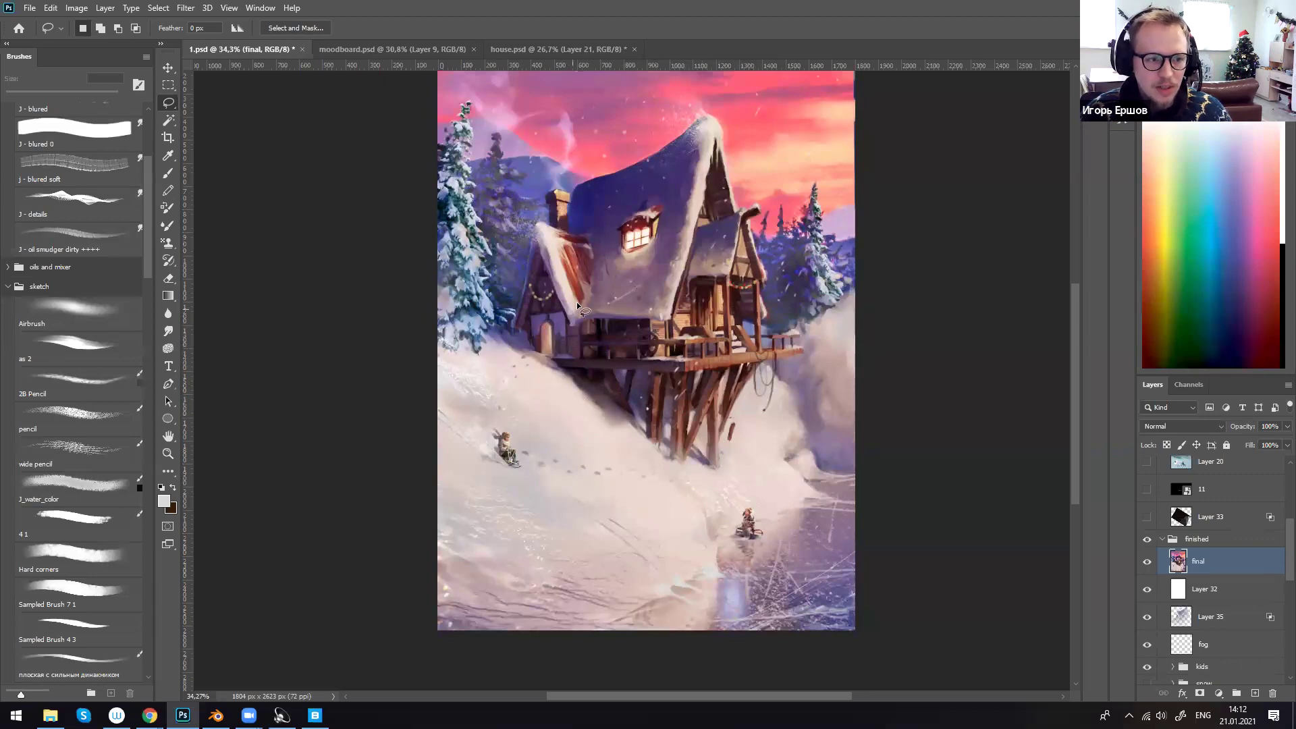
{"action": "scroll", "coordinate": [1273, 533], "scroll_direction": "up", "scroll_amount": 3}
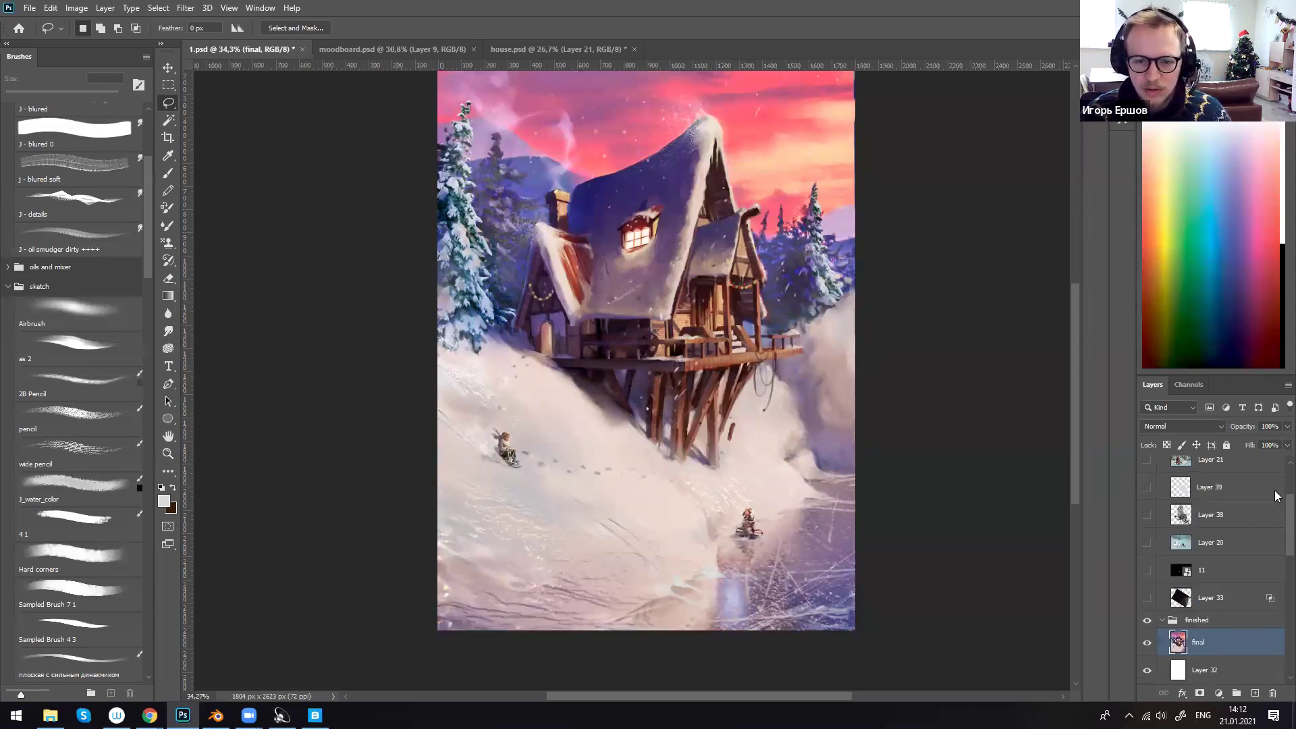
{"action": "left_click", "coordinate": [1164, 465]}
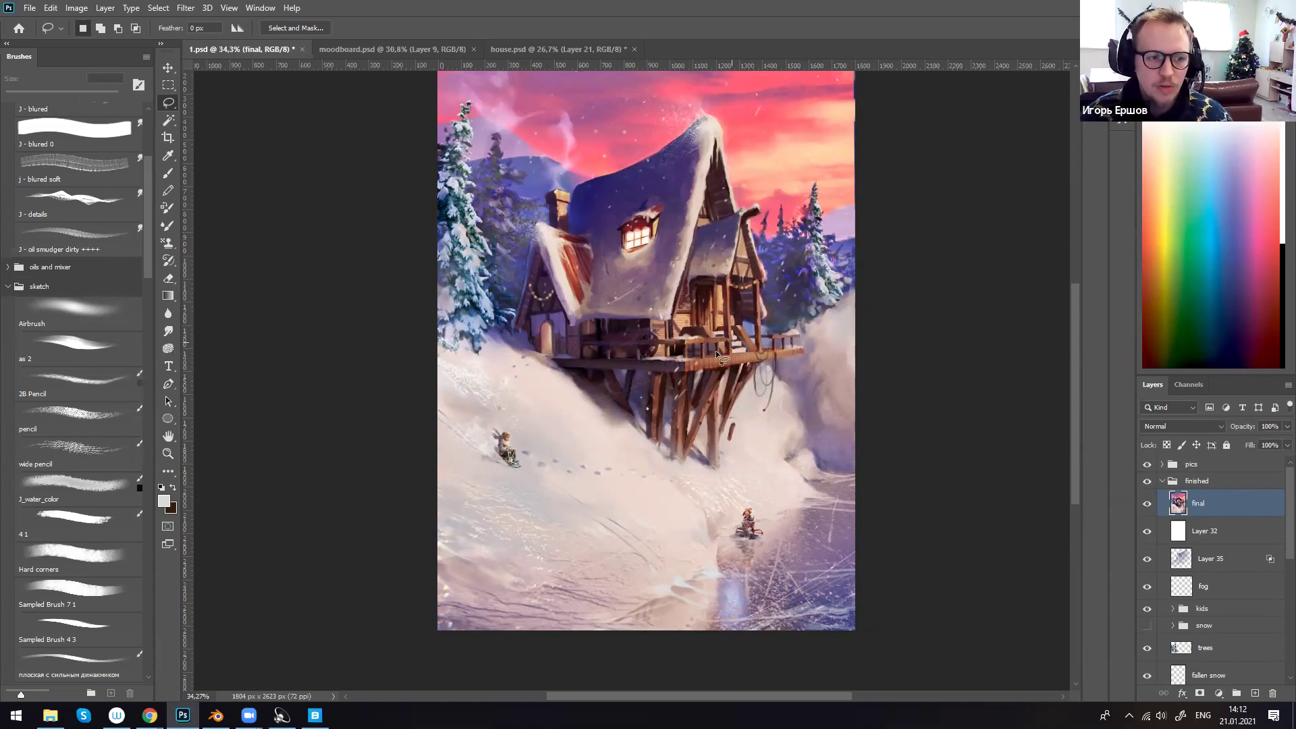
- Examine the stilts, deck, sledding children, hanging rope and roof of the painting up close, and frame the whole image
{"action": "left_click_drag", "start_coordinate": [678, 426], "coordinate": [769, 392], "text": "ctrl"}
{"action": "mouse_move", "coordinate": [782, 311]}
{"action": "left_mouse_down"}
{"action": "mouse_move", "coordinate": [693, 476]}
{"action": "mouse_move", "coordinate": [691, 508]}
{"action": "left_mouse_up"}
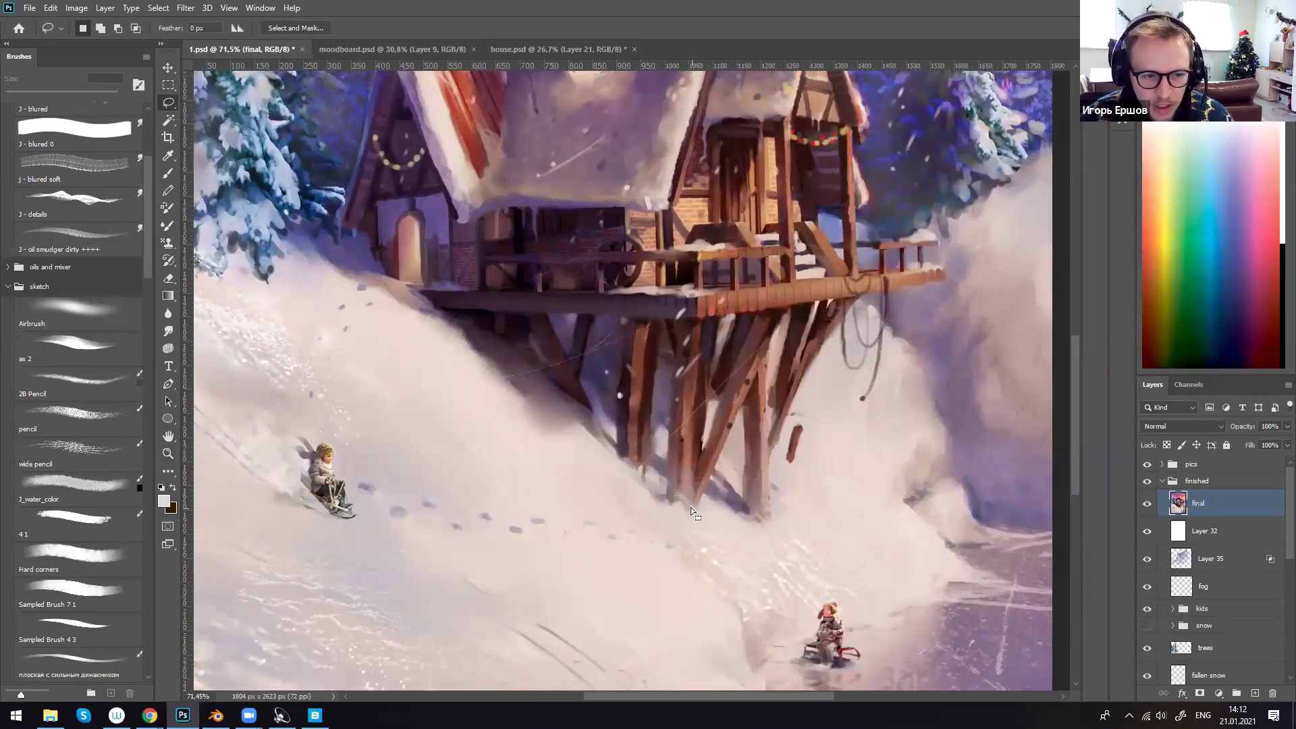
{"action": "mouse_move", "coordinate": [776, 306]}
{"action": "left_mouse_down", "text": "alt"}
{"action": "mouse_move", "coordinate": [707, 455]}
{"action": "mouse_move", "coordinate": [673, 606]}
{"action": "left_mouse_up", "text": "alt"}
{"action": "left_click", "coordinate": [767, 337], "text": "alt"}
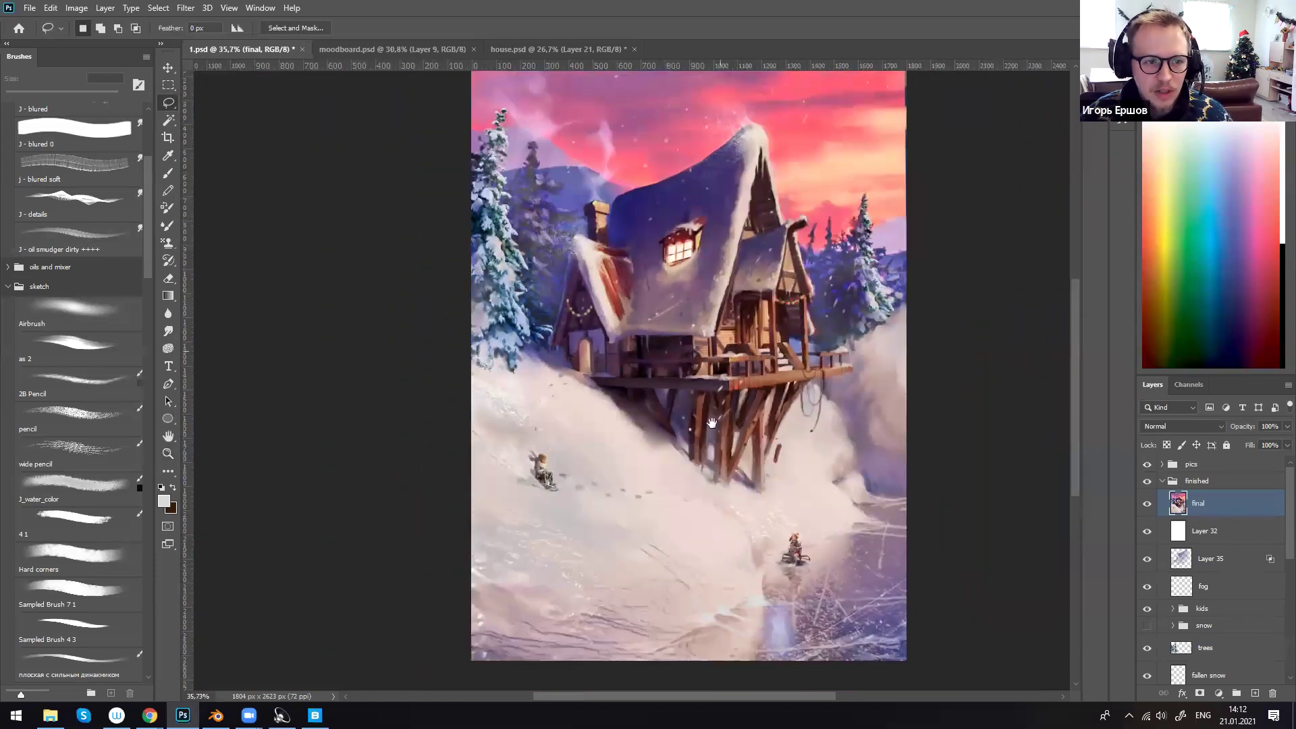
{"action": "left_click_drag", "start_coordinate": [748, 451], "coordinate": [737, 457]}
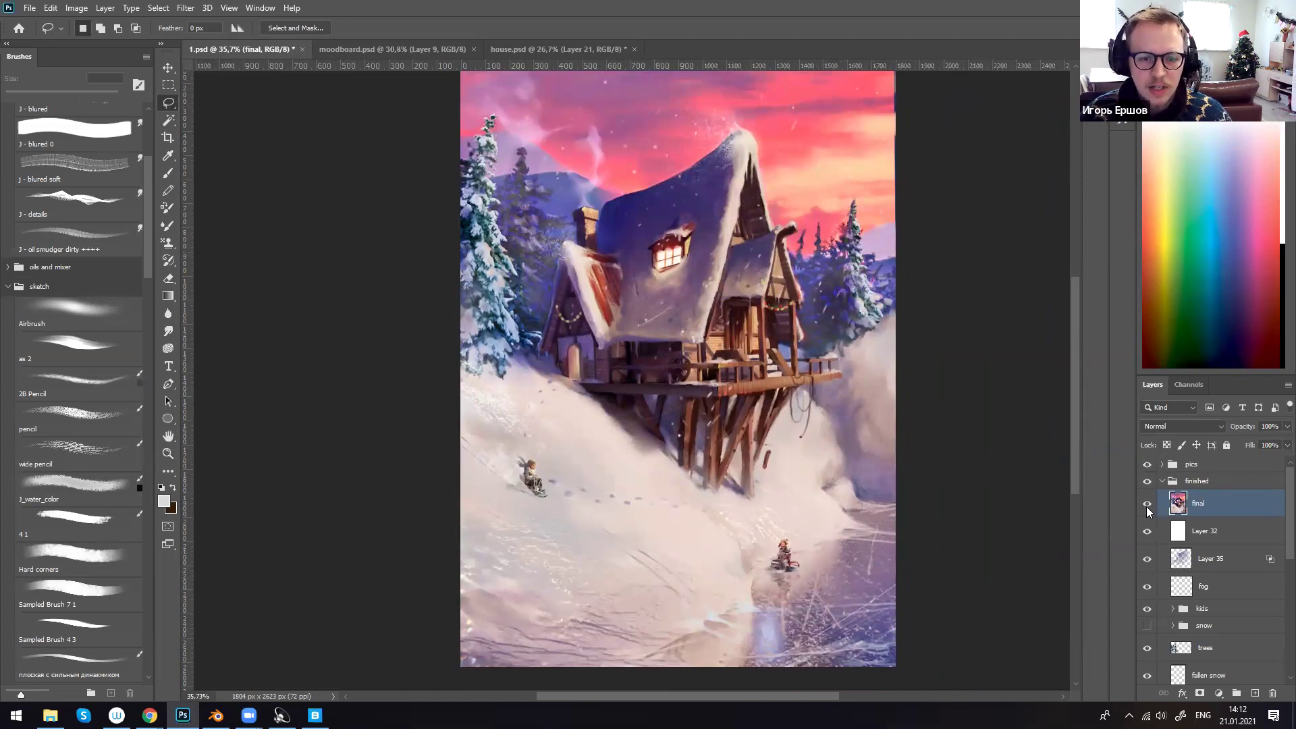
{"action": "mouse_move", "coordinate": [761, 396]}
{"action": "left_mouse_down"}
{"action": "mouse_move", "coordinate": [740, 471]}
{"action": "mouse_move", "coordinate": [804, 498]}
{"action": "mouse_move", "coordinate": [841, 486]}
{"action": "left_mouse_up"}
{"action": "mouse_move", "coordinate": [825, 418]}
{"action": "left_mouse_down"}
{"action": "mouse_move", "coordinate": [801, 427]}
{"action": "mouse_move", "coordinate": [810, 439]}
{"action": "left_mouse_up"}
{"action": "left_click_drag", "start_coordinate": [841, 413], "coordinate": [832, 550], "text": "alt"}
{"action": "mouse_move", "coordinate": [865, 446]}
{"action": "left_mouse_down"}
{"action": "mouse_move", "coordinate": [845, 287]}
{"action": "mouse_move", "coordinate": [819, 571]}
{"action": "left_mouse_up"}
{"action": "left_click_drag", "start_coordinate": [815, 272], "coordinate": [823, 470]}
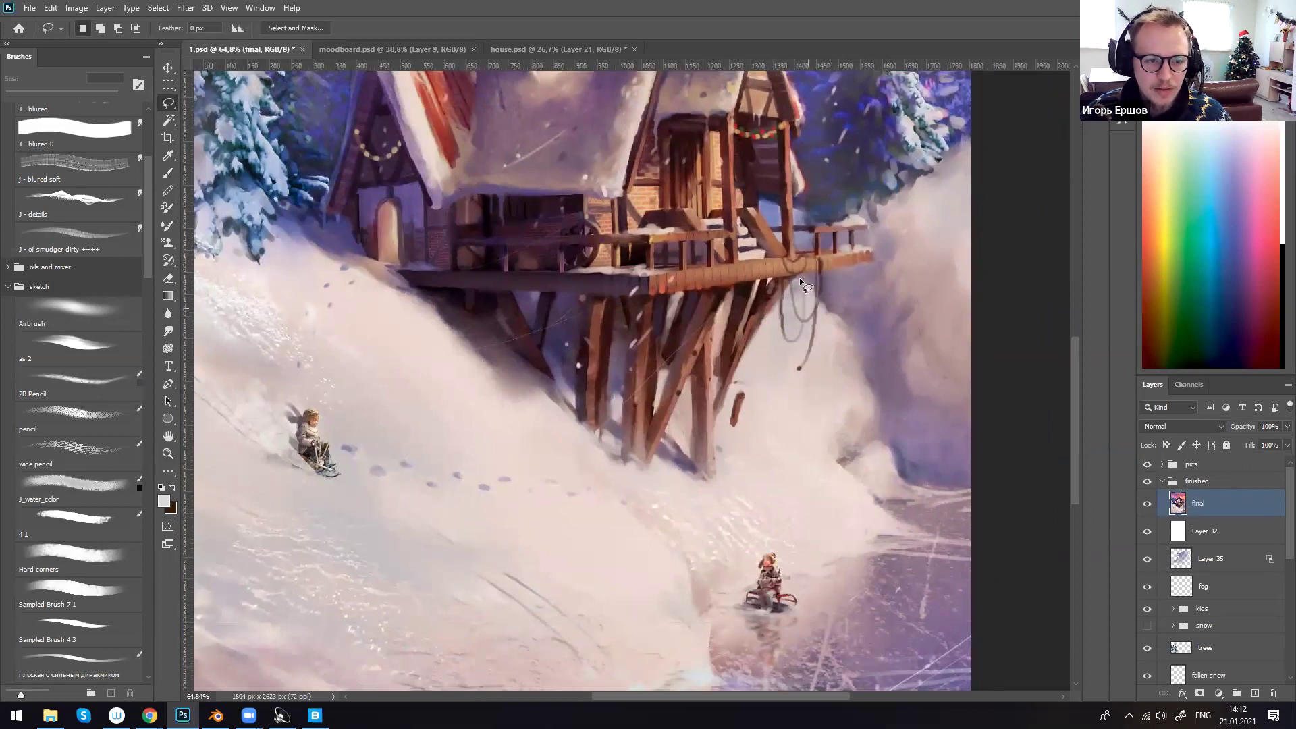
{"action": "mouse_move", "coordinate": [811, 257]}
{"action": "left_mouse_down"}
{"action": "mouse_move", "coordinate": [823, 625]}
{"action": "mouse_move", "coordinate": [809, 340]}
{"action": "left_mouse_up"}
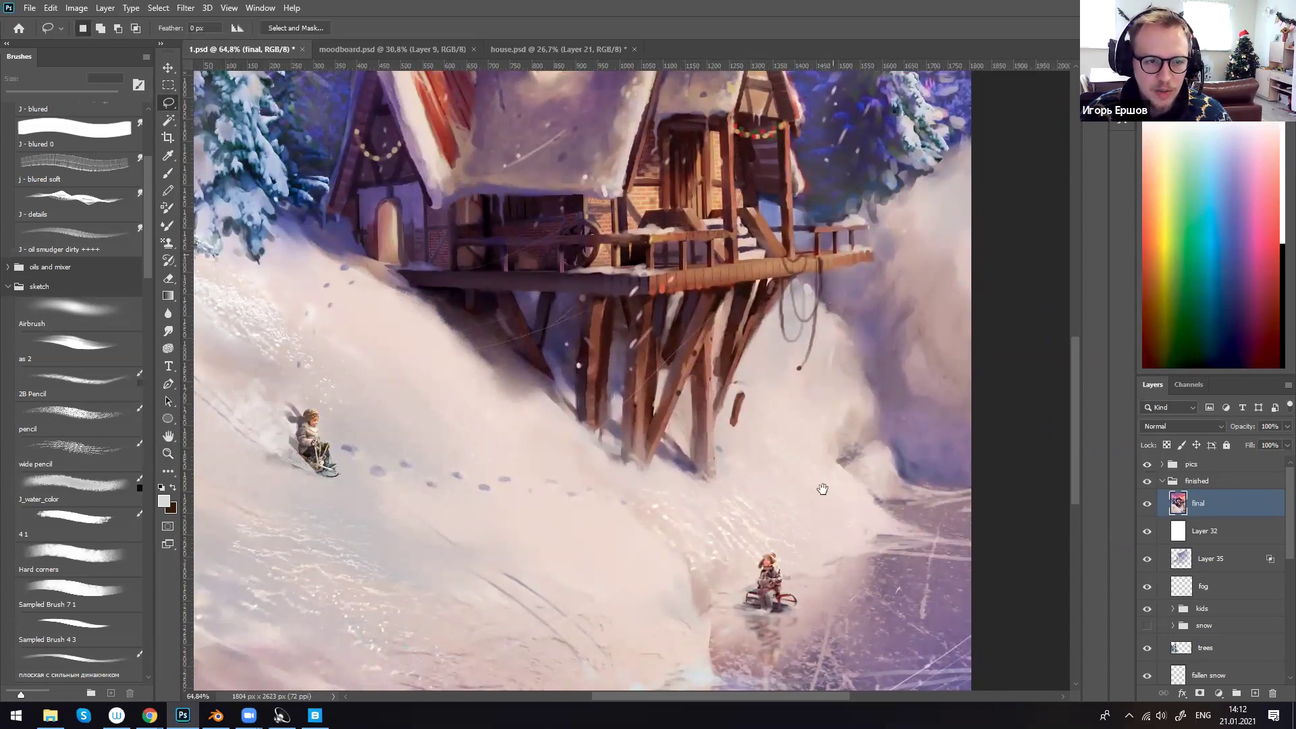
{"action": "scroll", "coordinate": [658, 412], "scroll_direction": "up", "scroll_amount": 5}
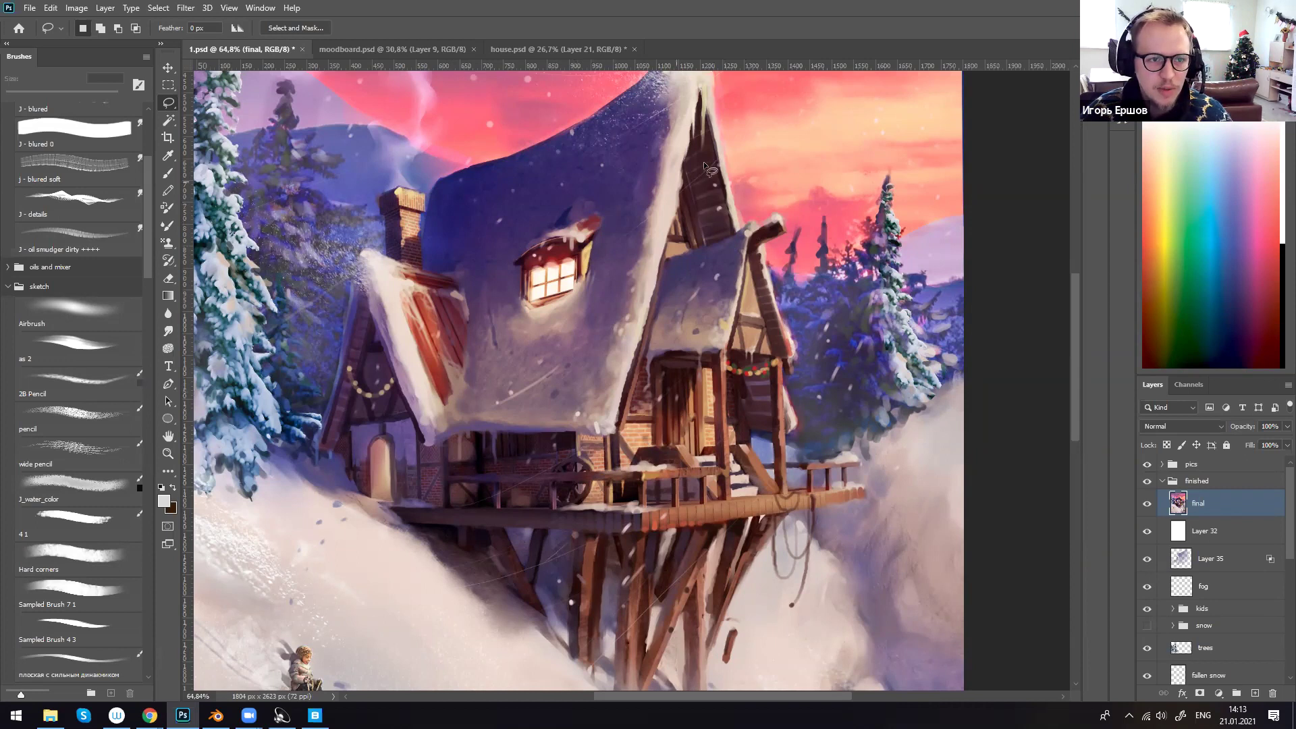
{"action": "scroll", "coordinate": [797, 439], "scroll_direction": "down", "scroll_amount": 2, "text": "alt"}
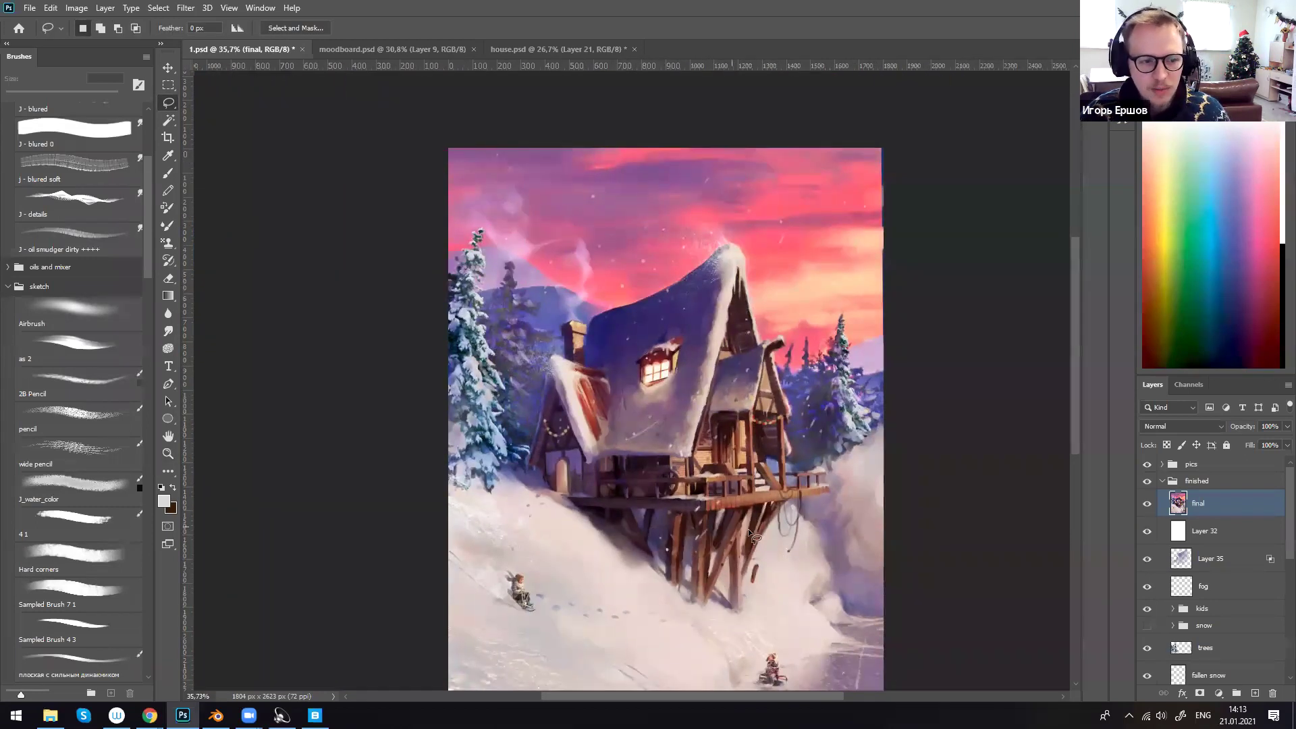
{"action": "scroll", "coordinate": [750, 469], "scroll_direction": "down", "scroll_amount": 1, "text": "alt"}
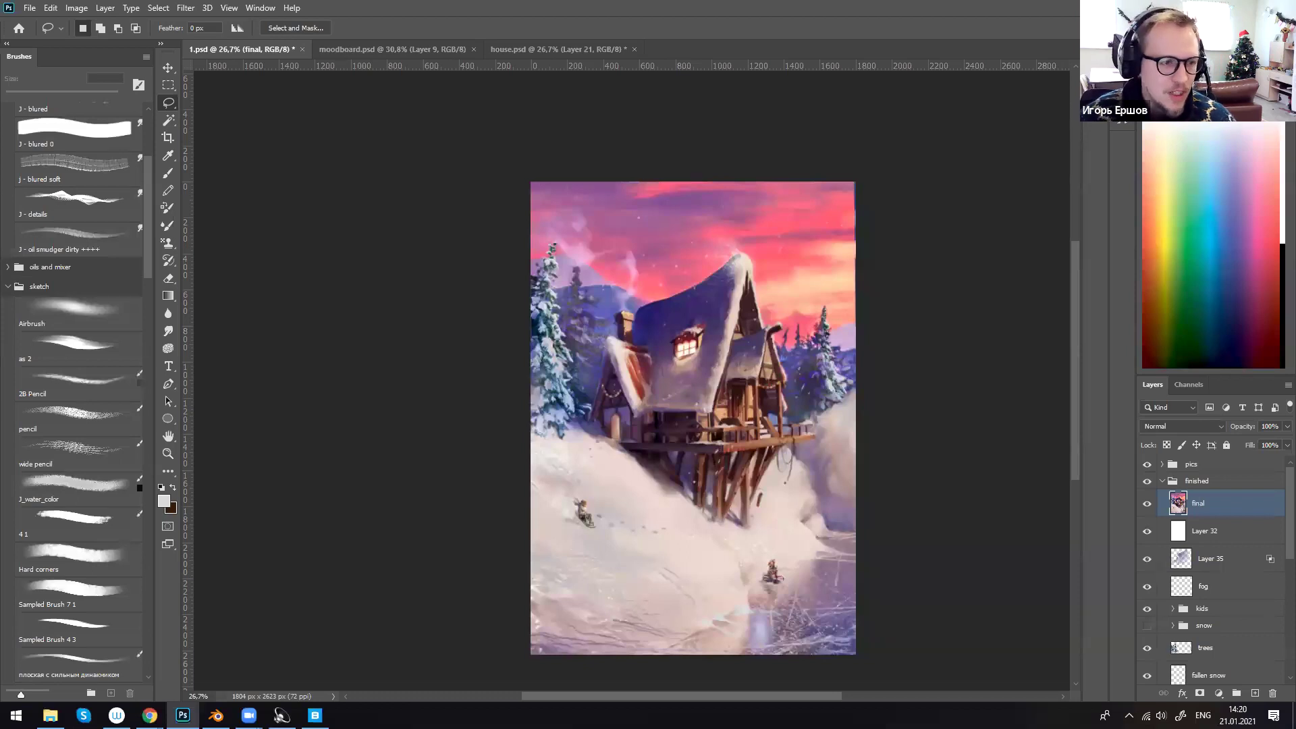
- Switch to the Google Slides presentation in the browser and show slide 10 on character concepts
{"action": "key", "text": "alt+Tab"}
{"action": "key", "text": "alt+Tab"}
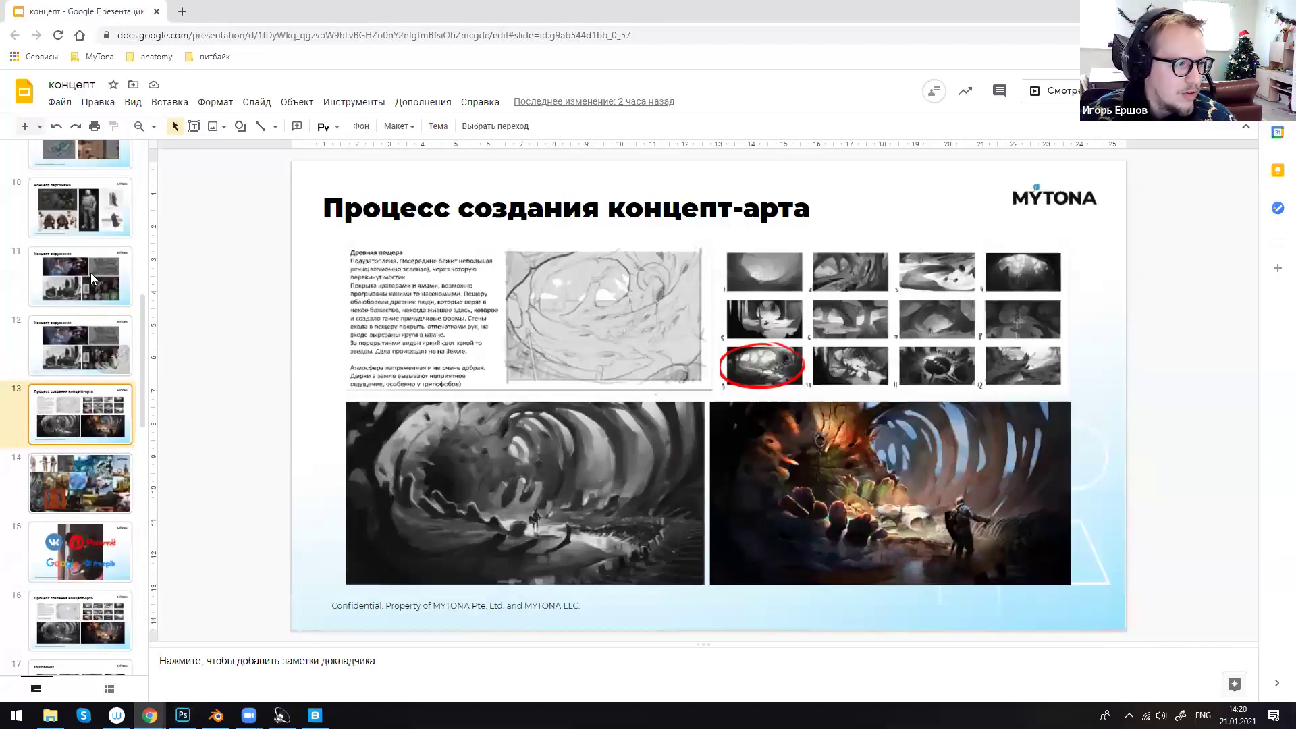
{"action": "scroll", "coordinate": [81, 304], "scroll_direction": "up", "scroll_amount": 2}
{"action": "left_click", "coordinate": [76, 335]}
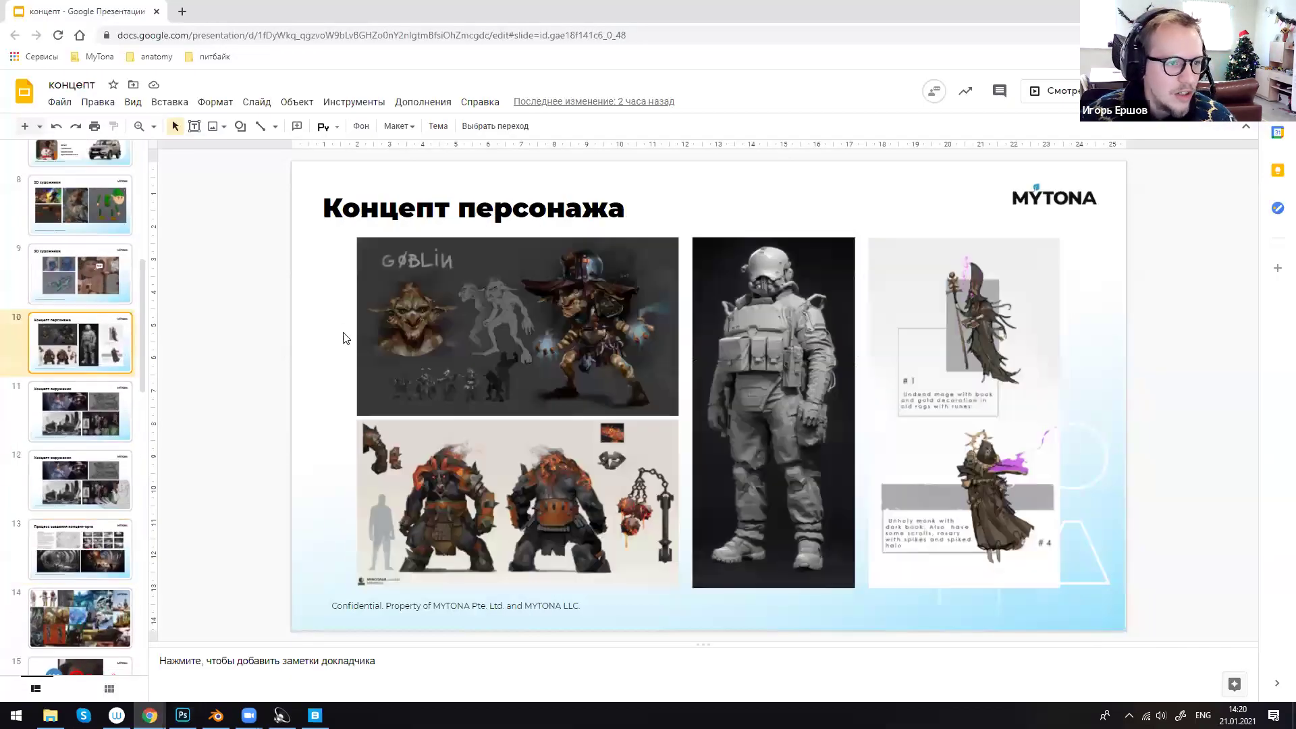